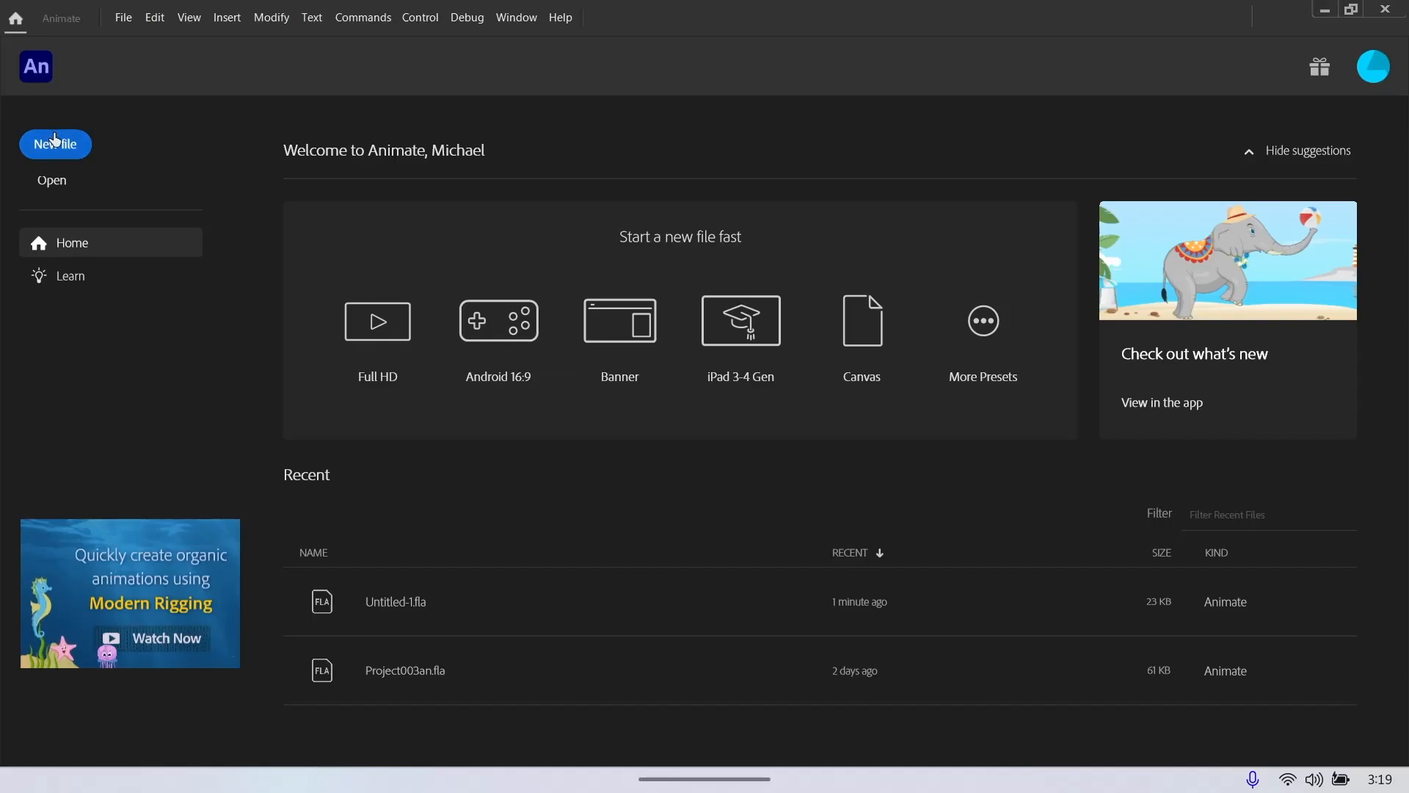
Step: Create a Full HD 1920 × 1080 ActionScript 3.0 document at 30 fps and fit the stage in the window
click(56, 141)
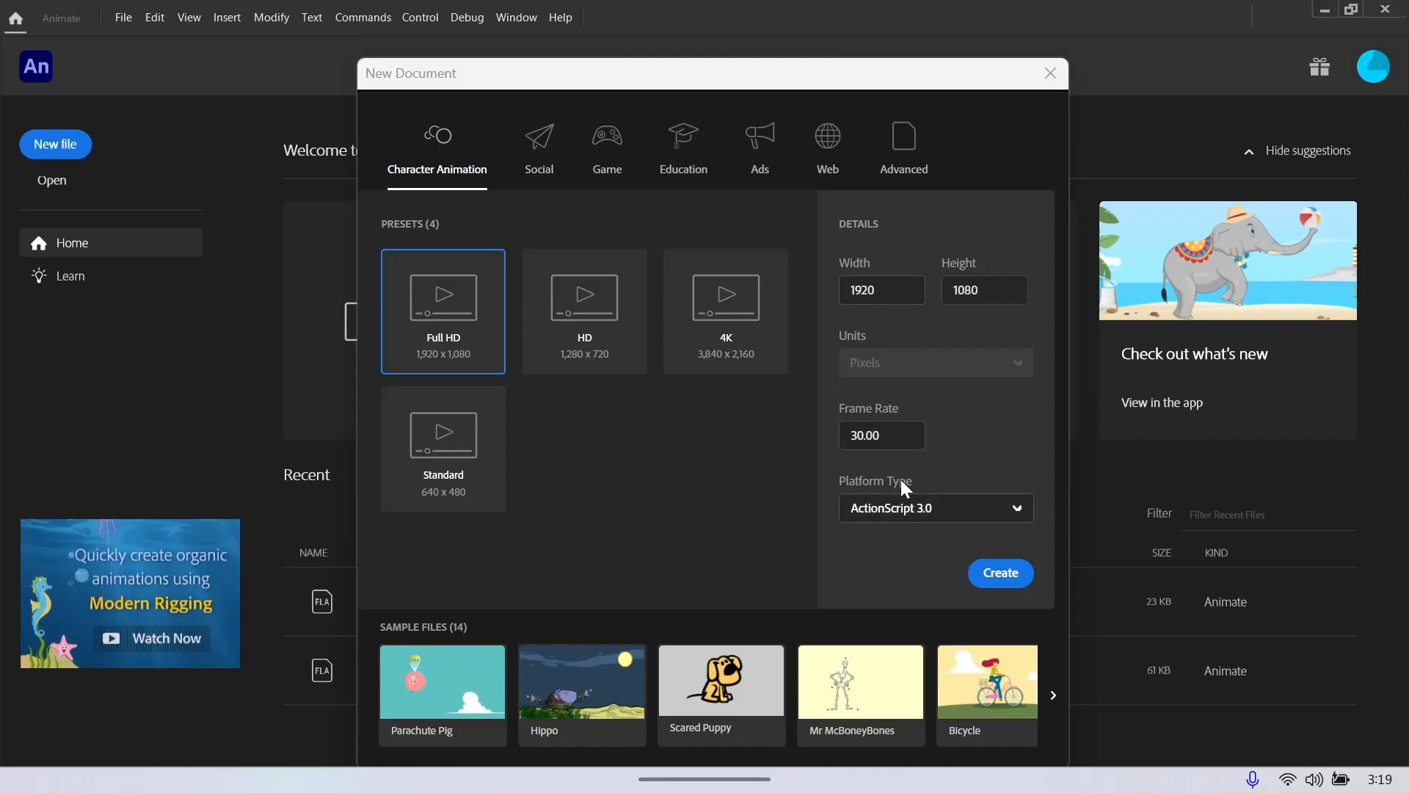
click(1000, 574)
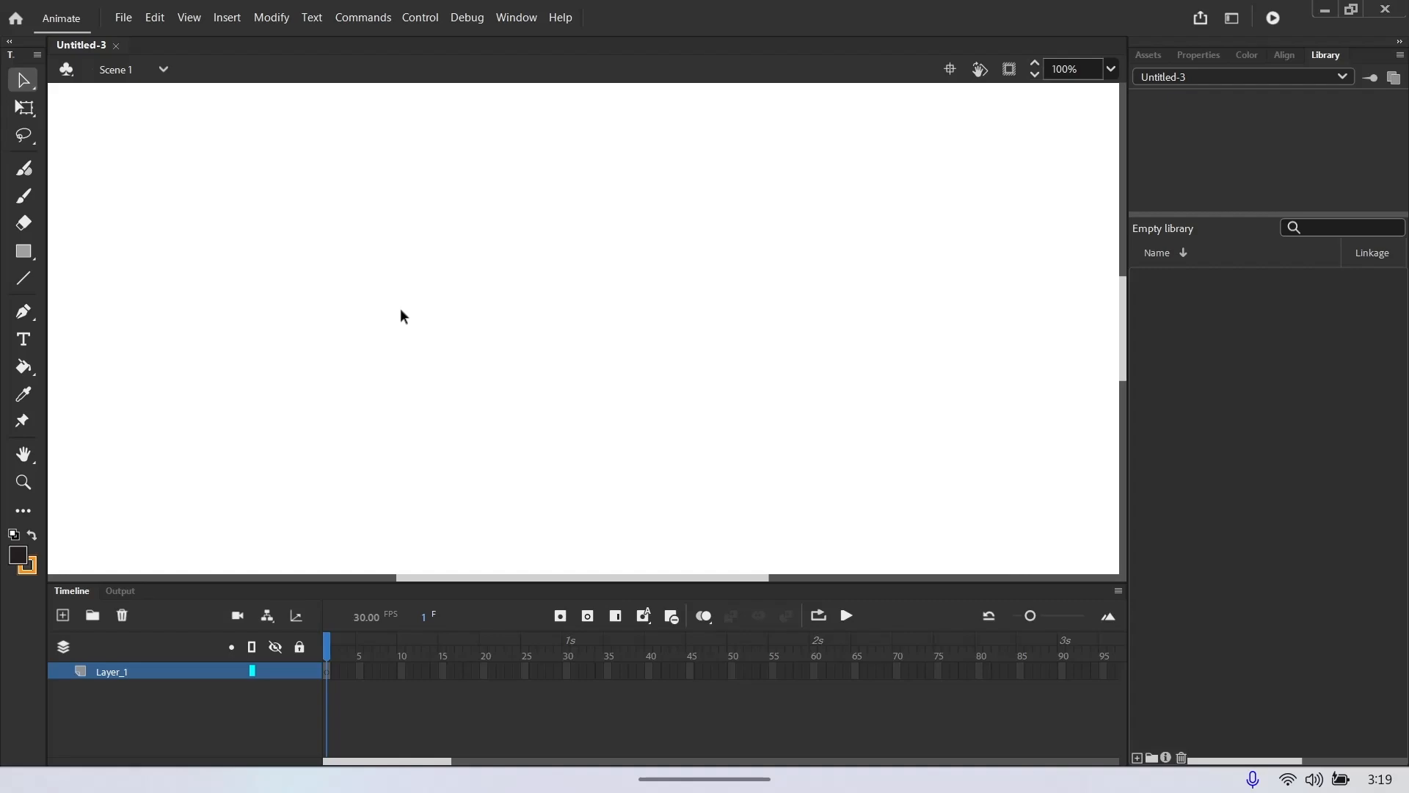
click(1110, 69)
click(1136, 98)
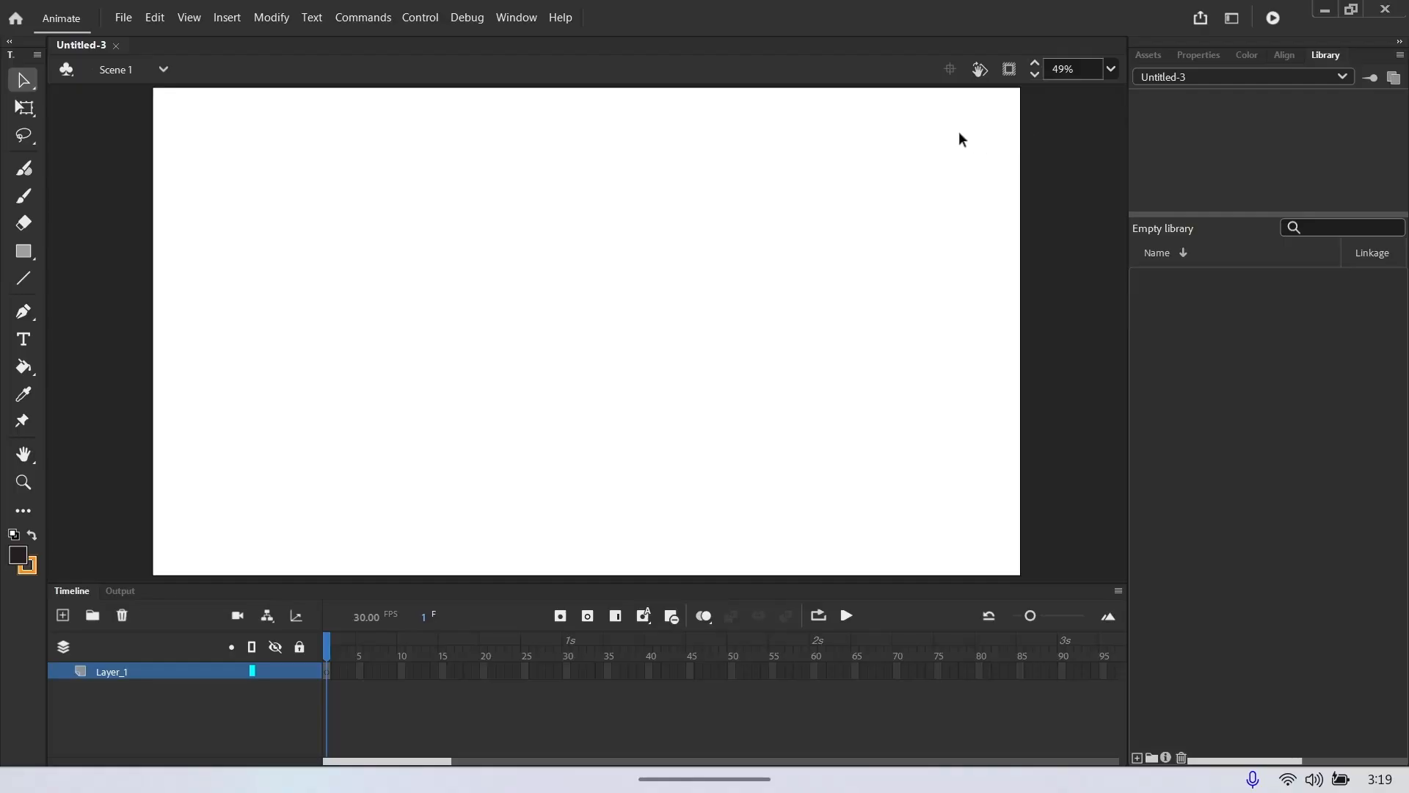
Step: Start importing the Illustrator file project_file from the Desktop into the library
click(127, 22)
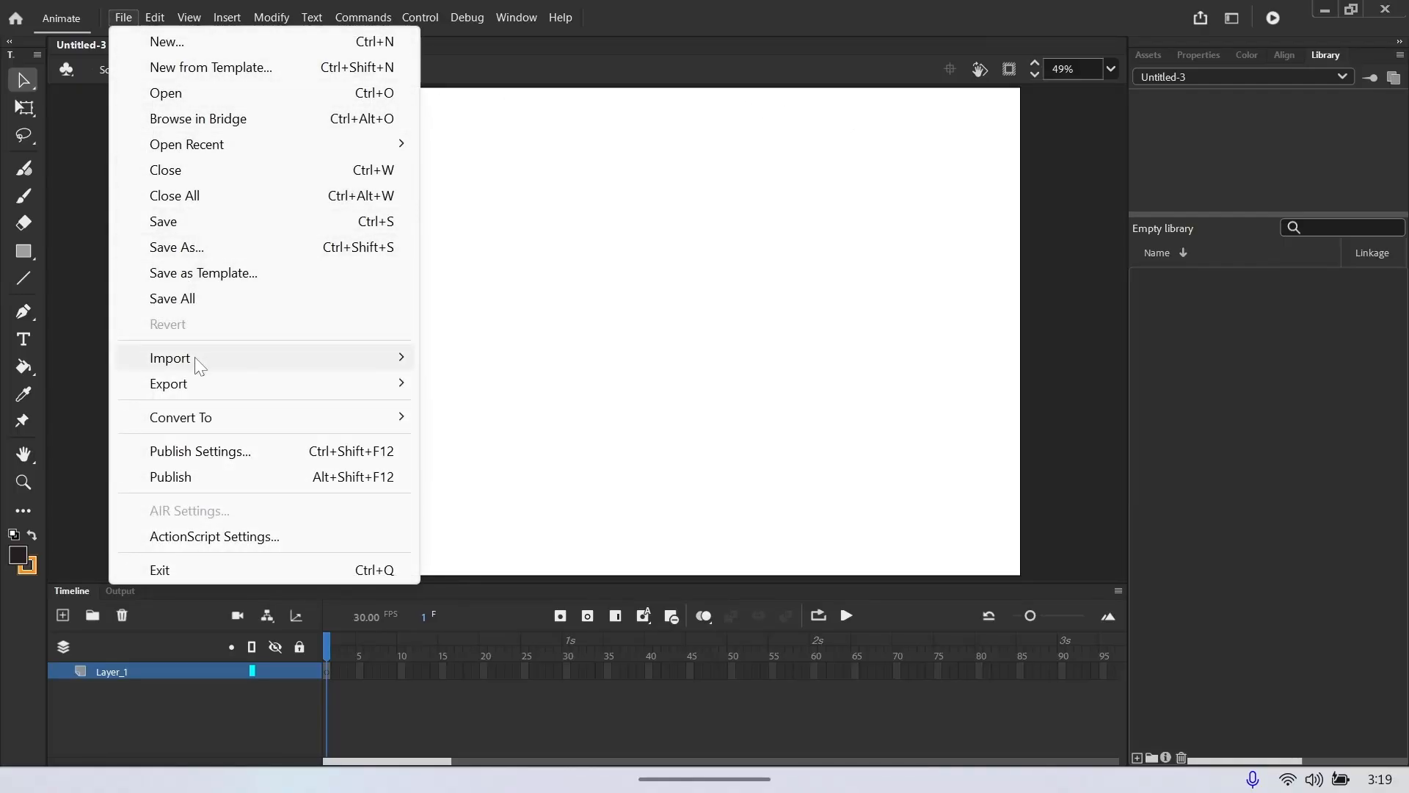
mouse_move(195, 357)
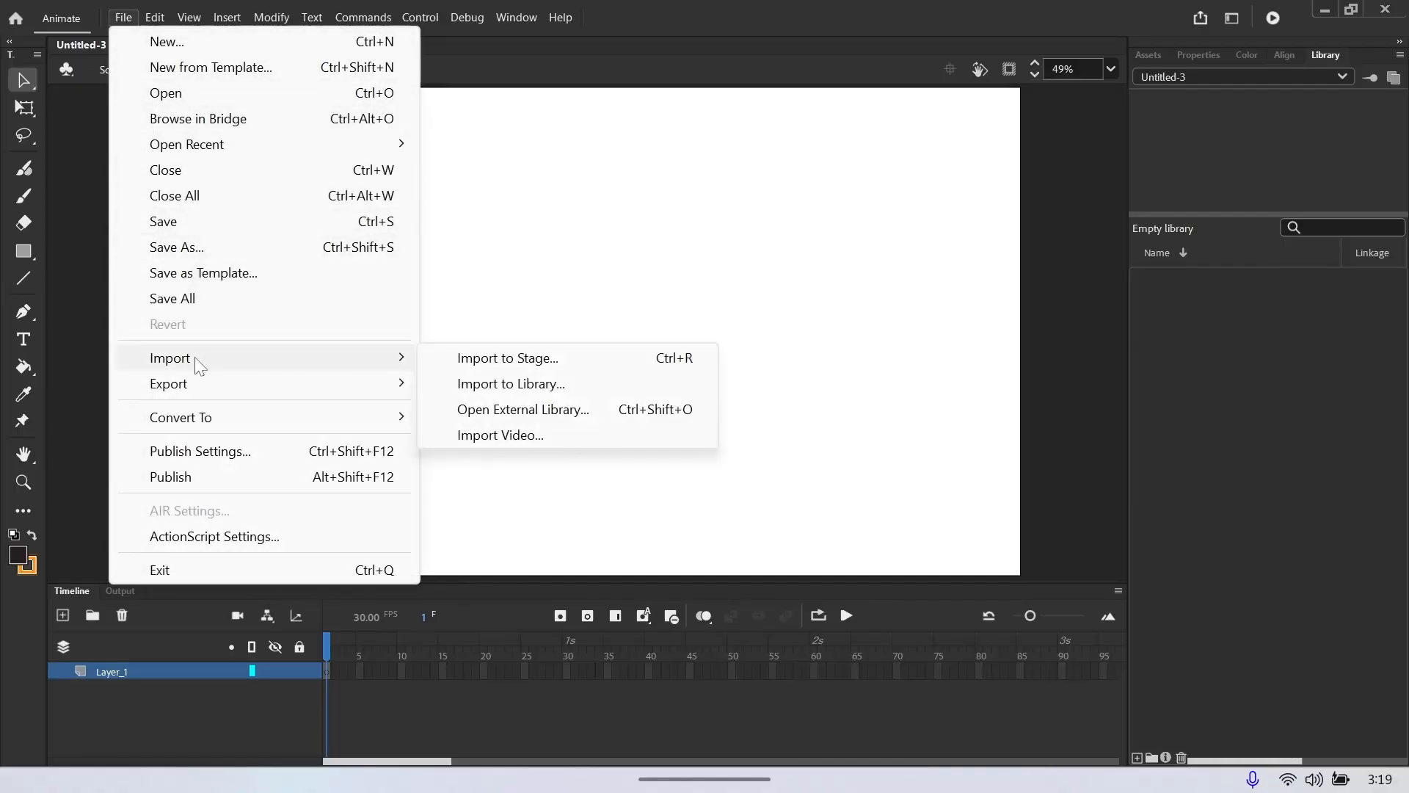
click(517, 383)
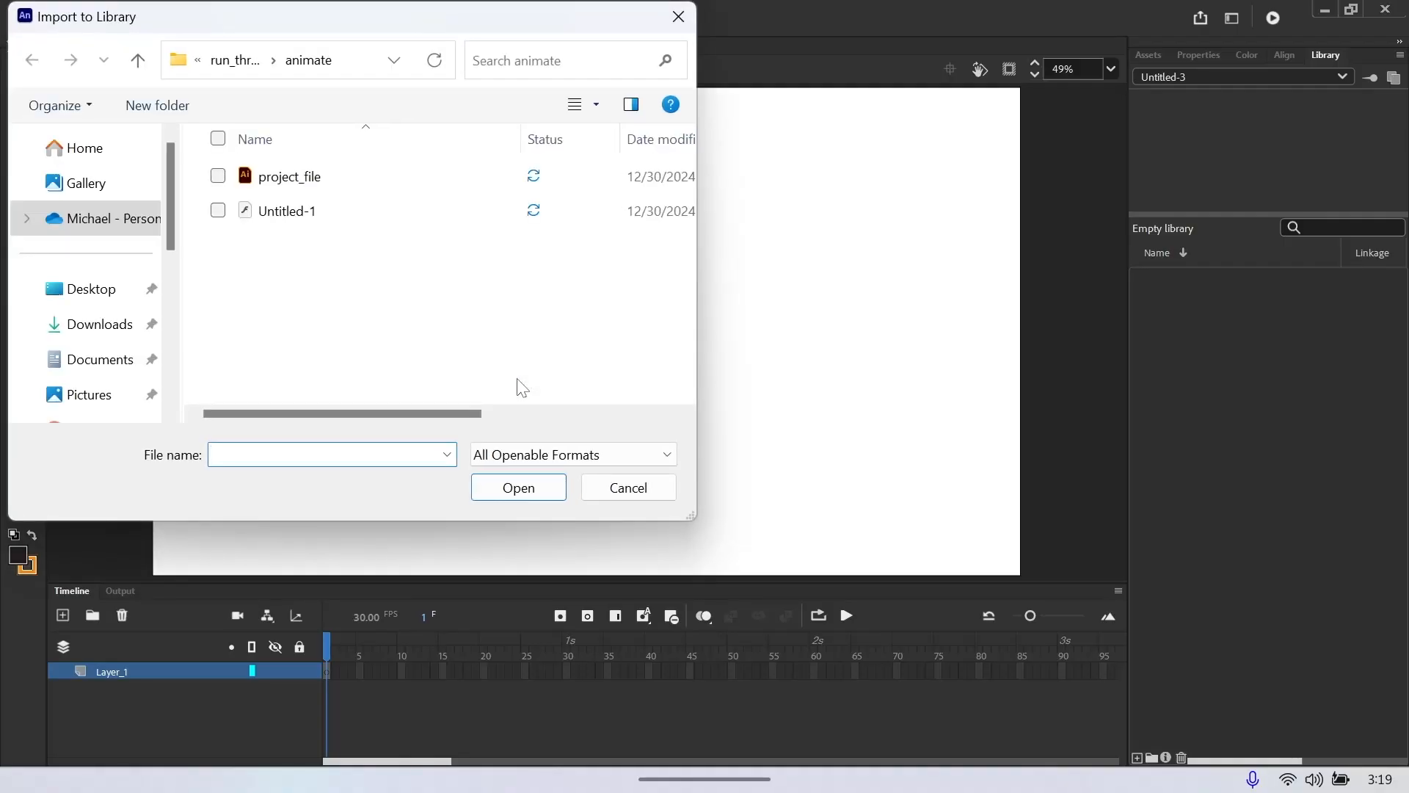
click(95, 292)
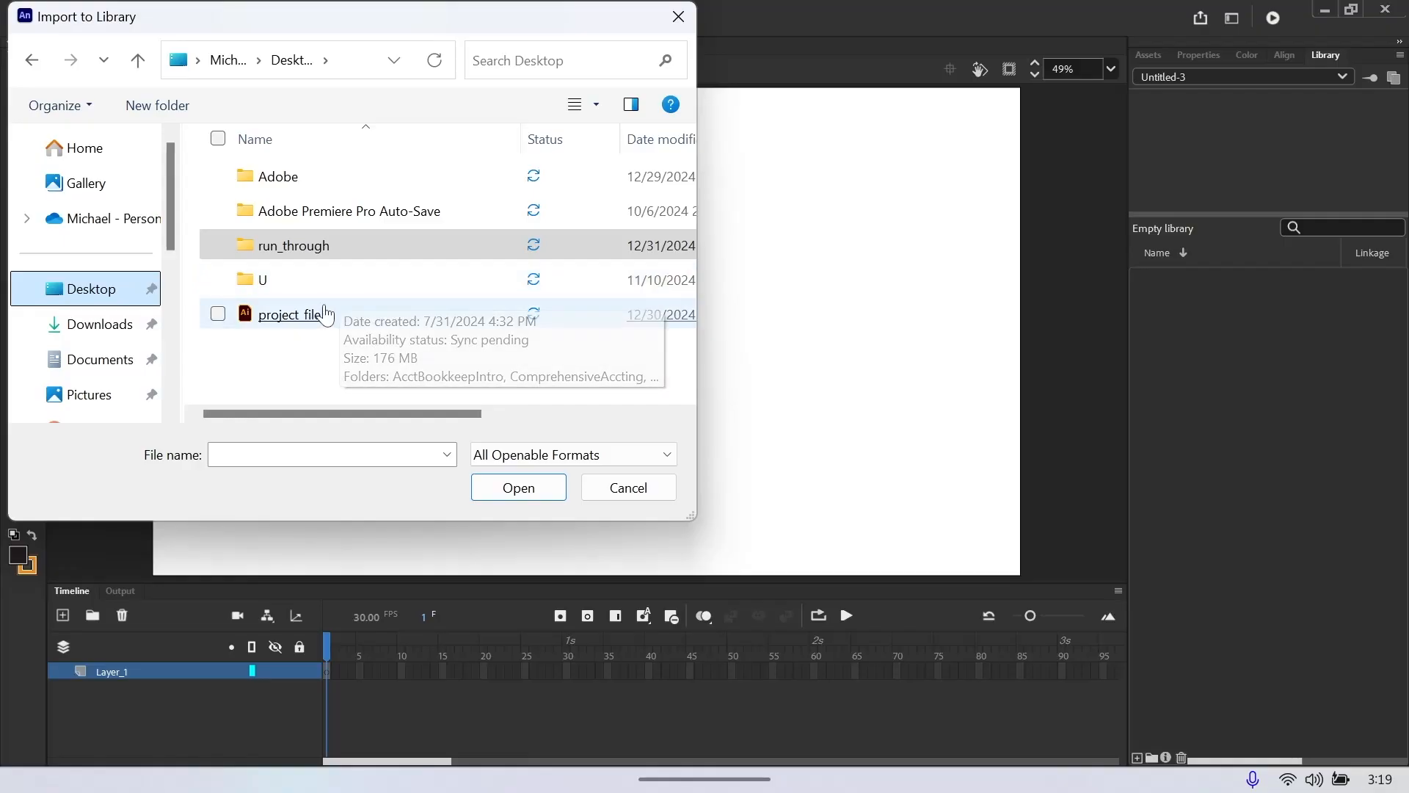
click(217, 317)
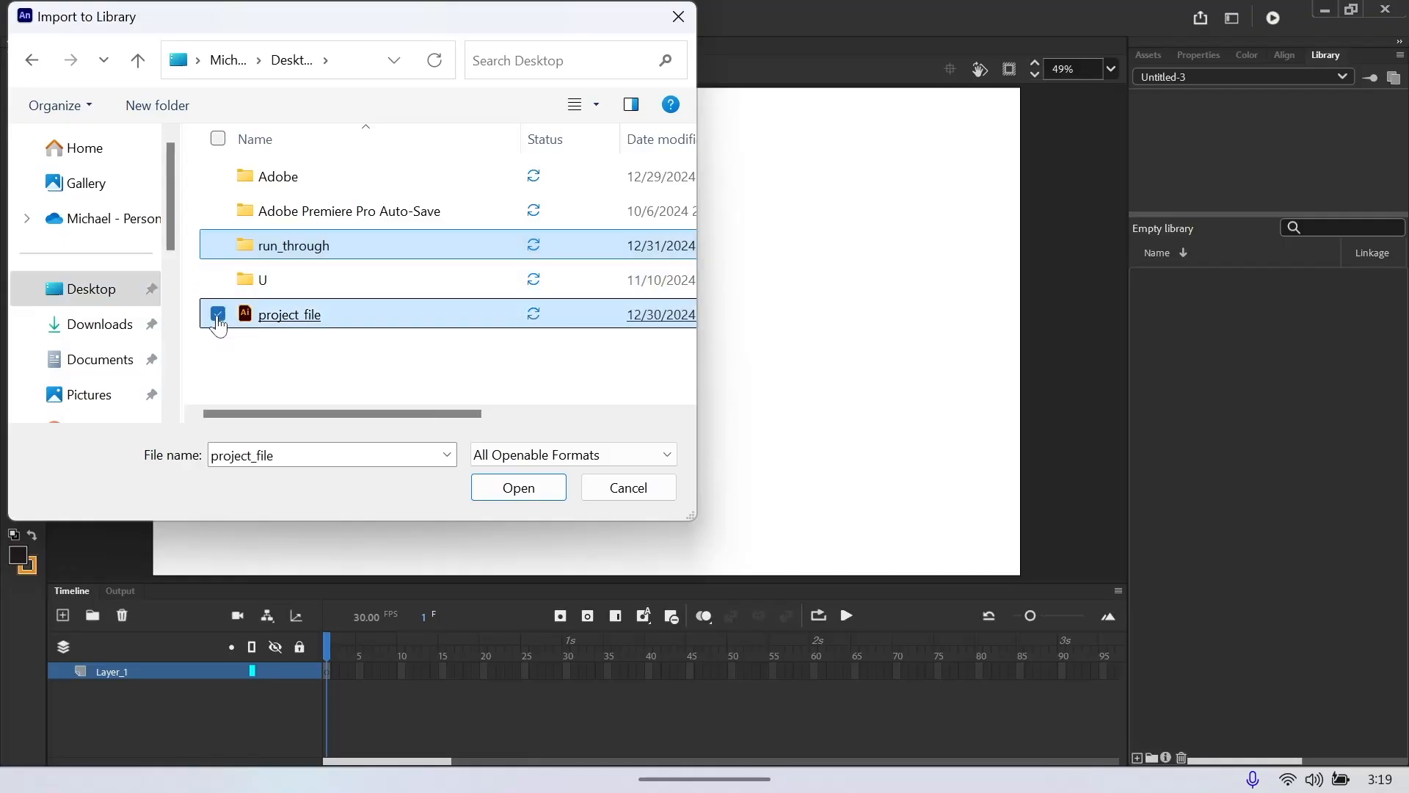
click(296, 362)
click(217, 317)
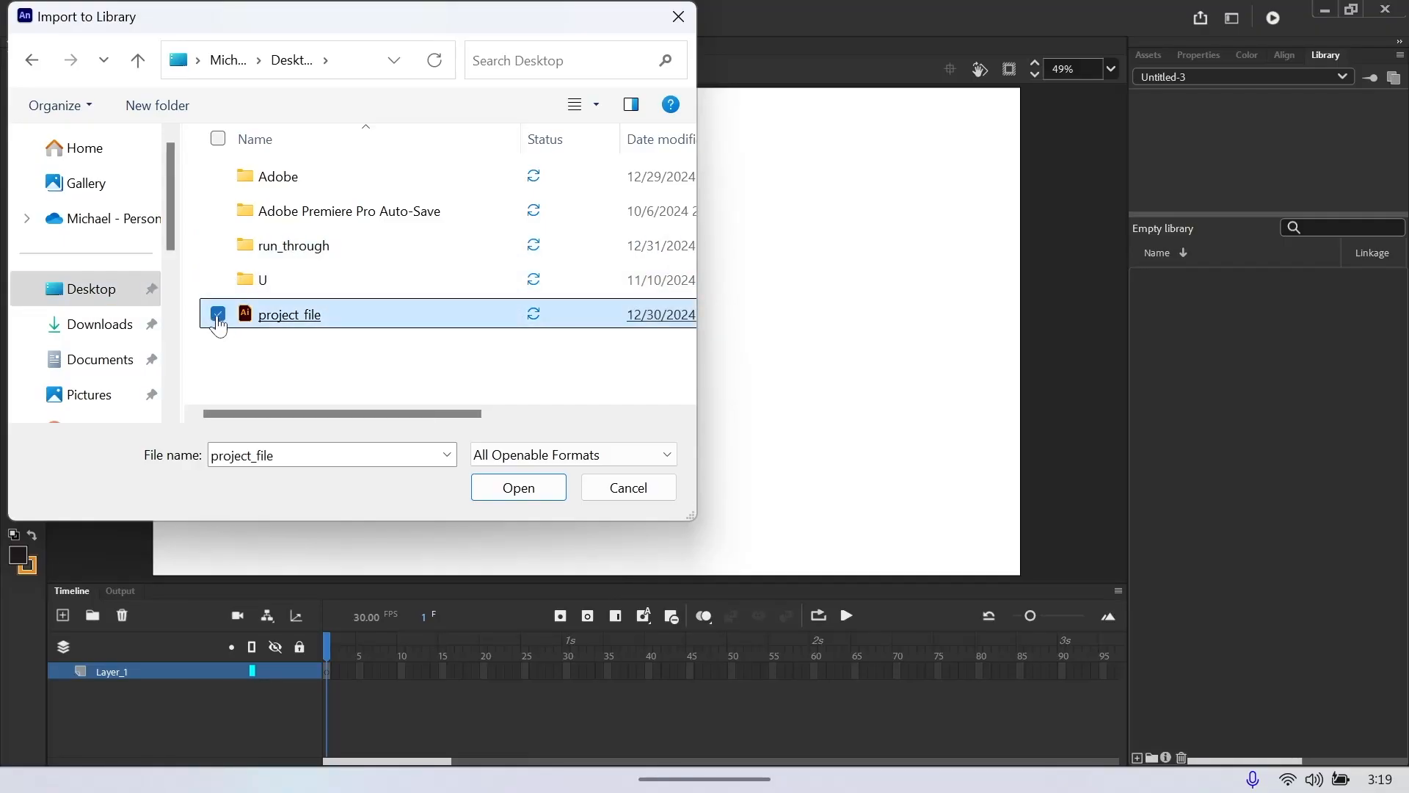
click(517, 488)
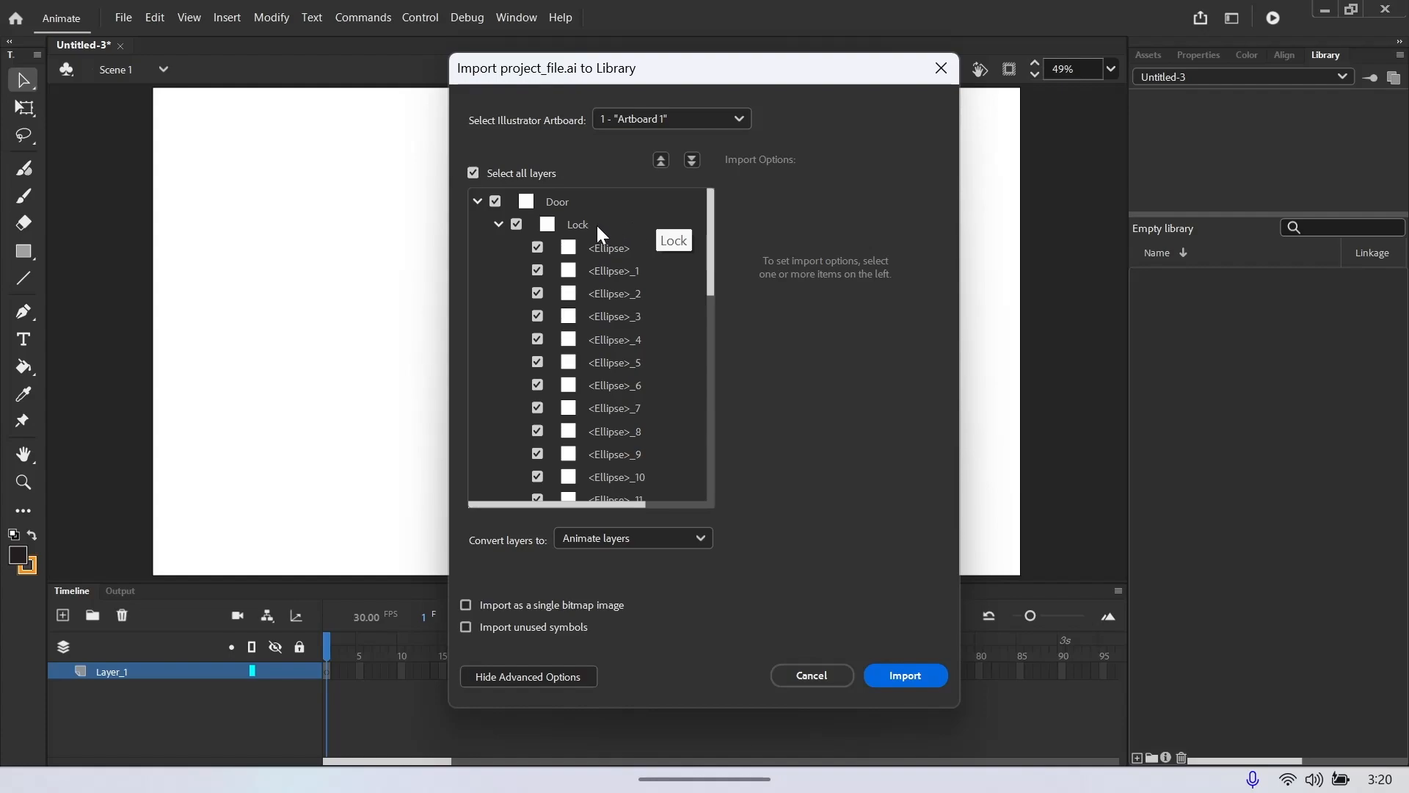
Step: Select the Lock, Fasten, FrontDoor, Sparkle, Shadow, MoneyBag, InsideSafe and Base entries together in the import layer list
click(601, 227)
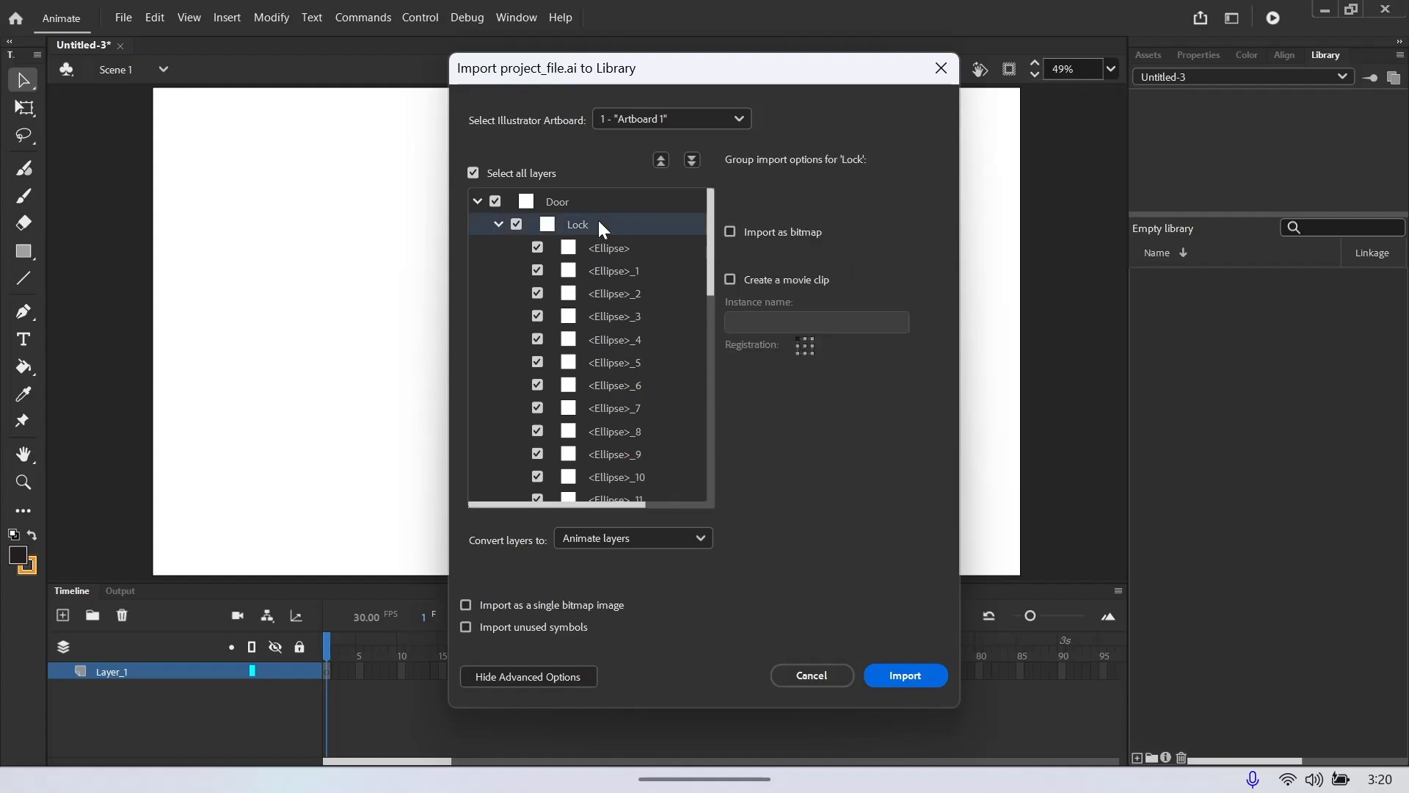
scroll(593, 301, down, 4)
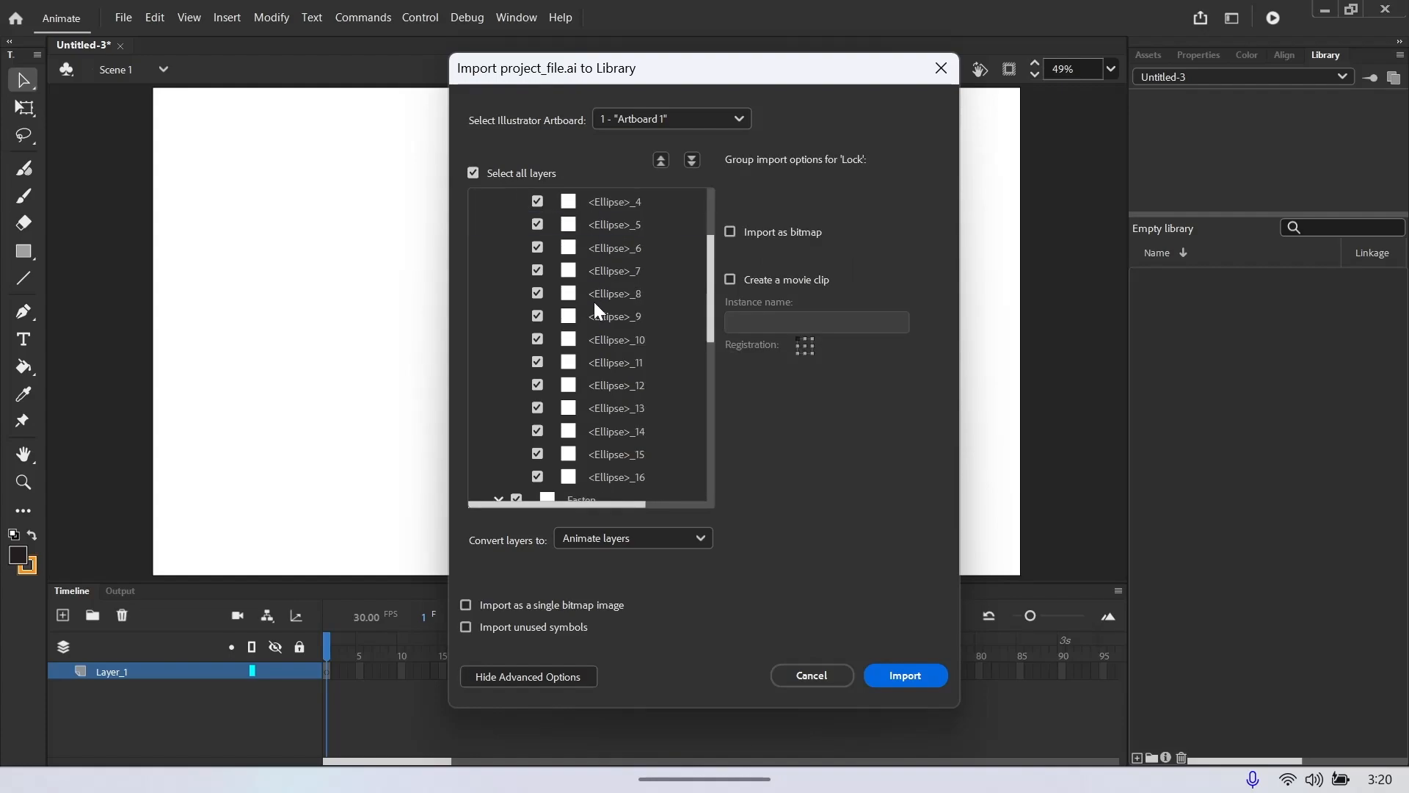
ctrl+click(597, 362)
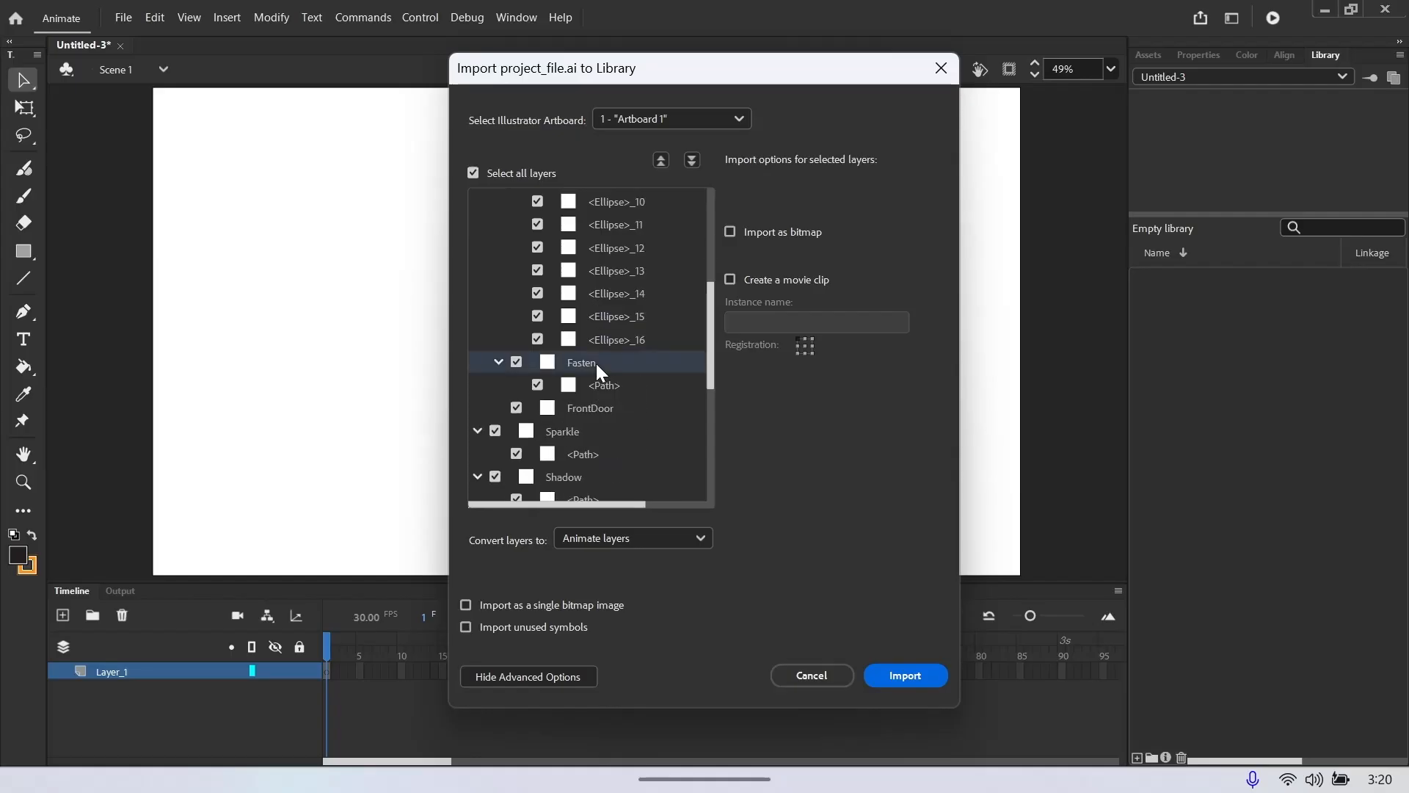
ctrl+click(609, 404)
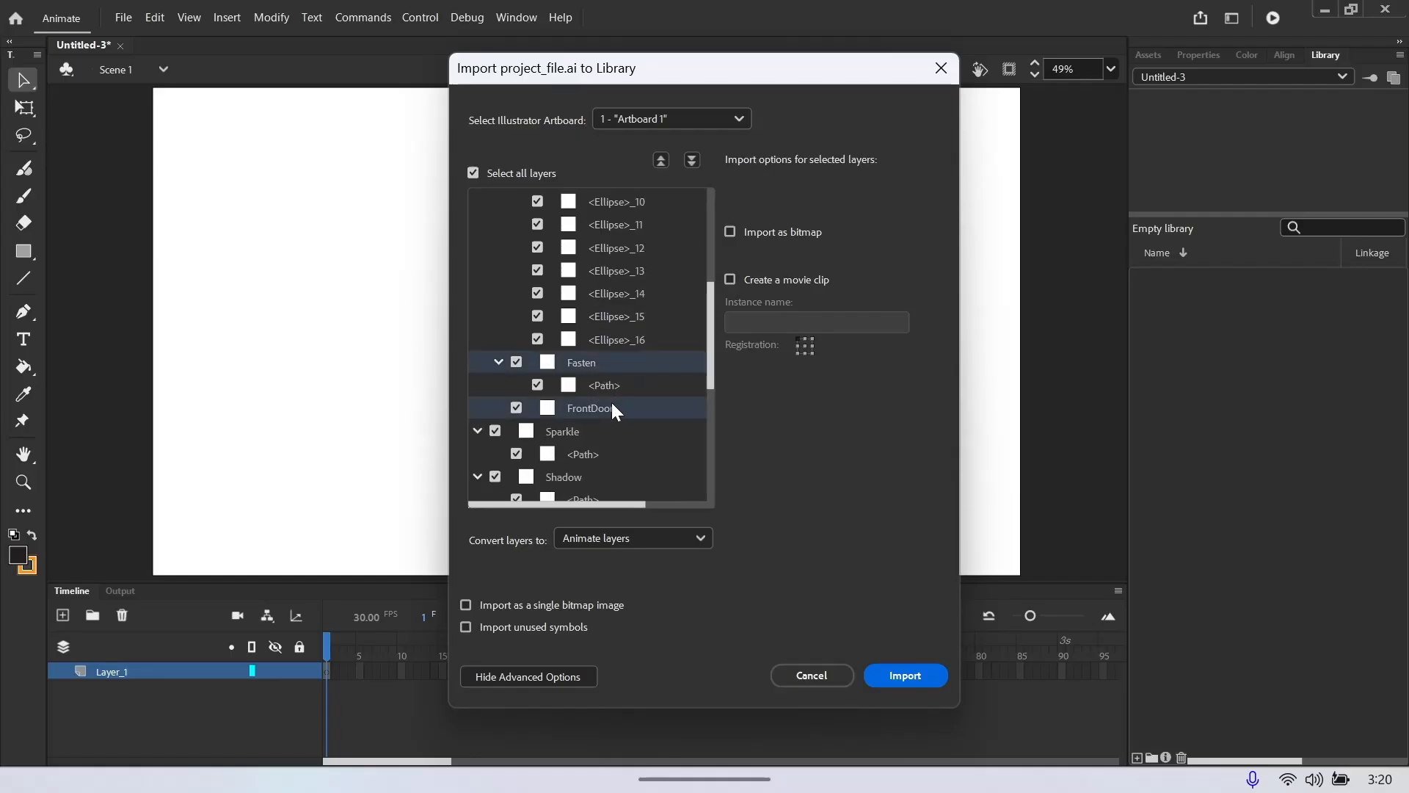
scroll(602, 381, down, 1)
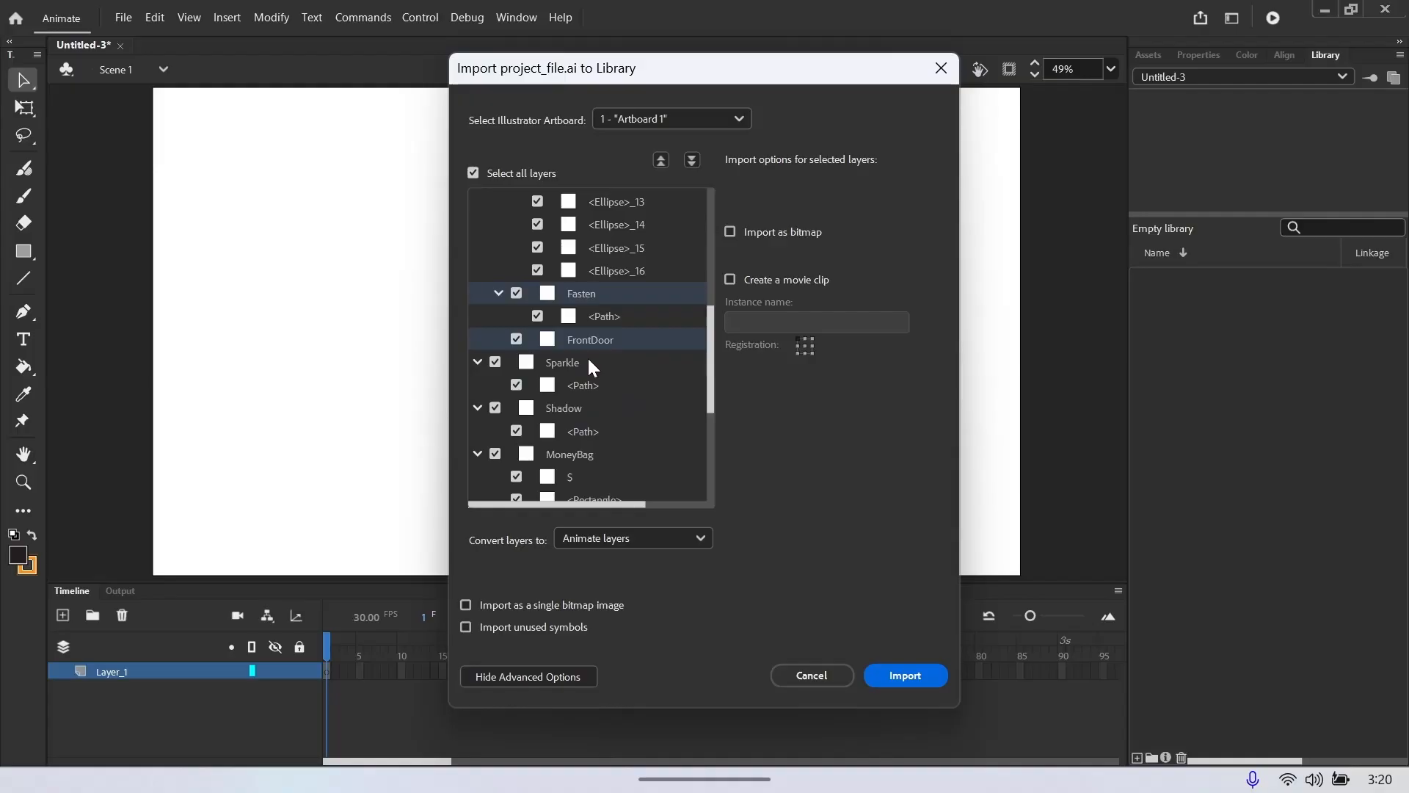
ctrl+click(589, 361)
ctrl+click(606, 404)
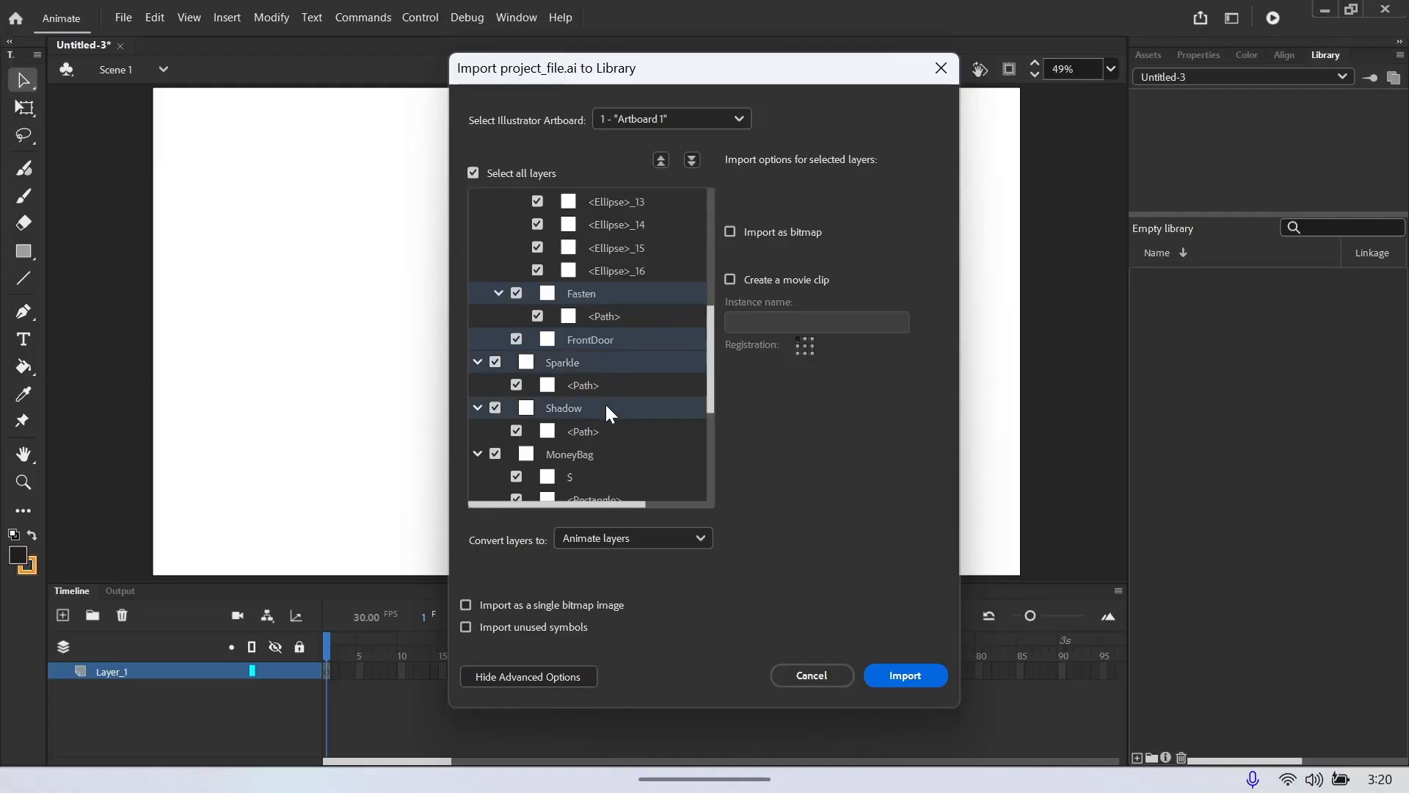
ctrl+click(584, 449)
scroll(606, 419, down, 3)
ctrl+click(598, 427)
scroll(600, 419, down, 1)
ctrl+click(603, 421)
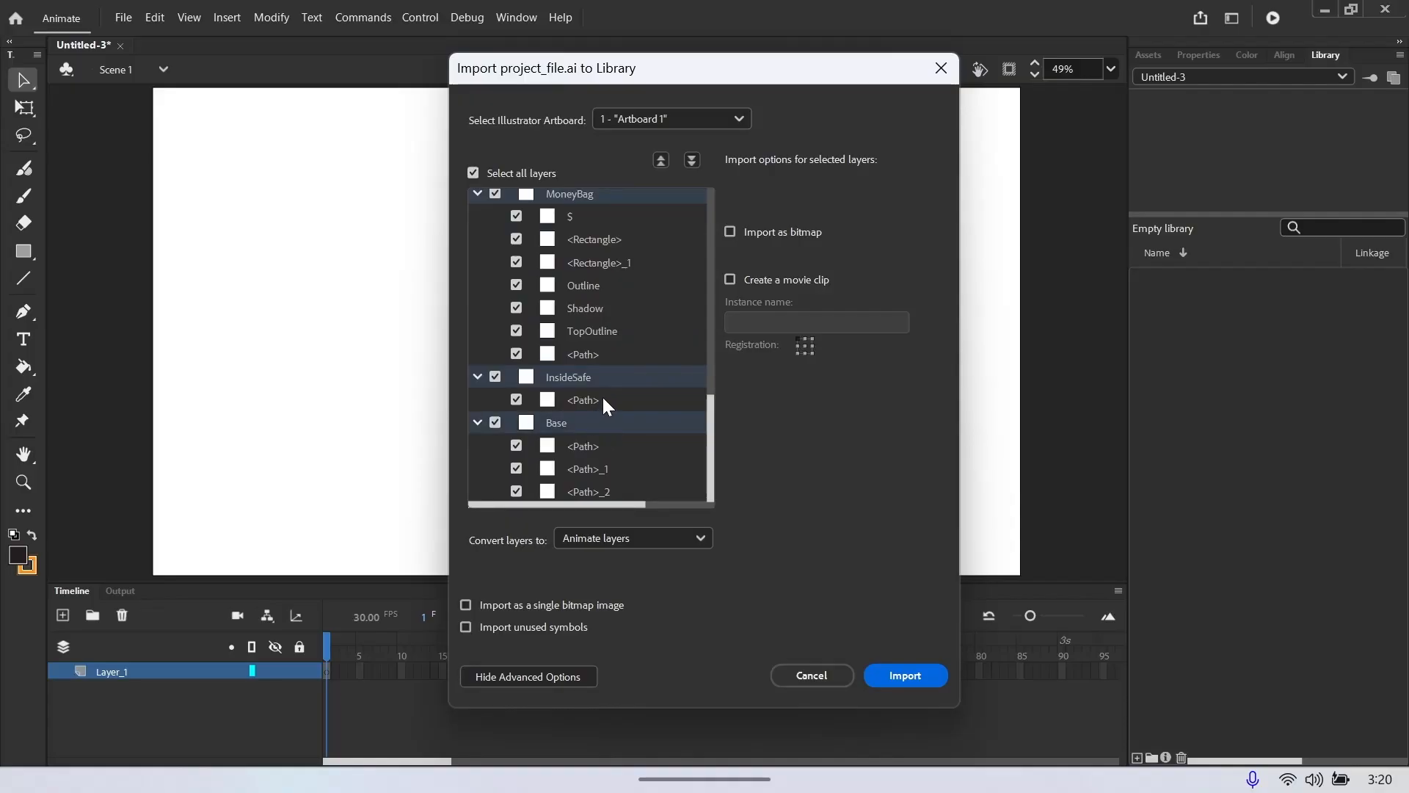
Step: Set the selected layers to become movie clips and import the file, accepting the default font mapping
scroll(602, 395, up, 3)
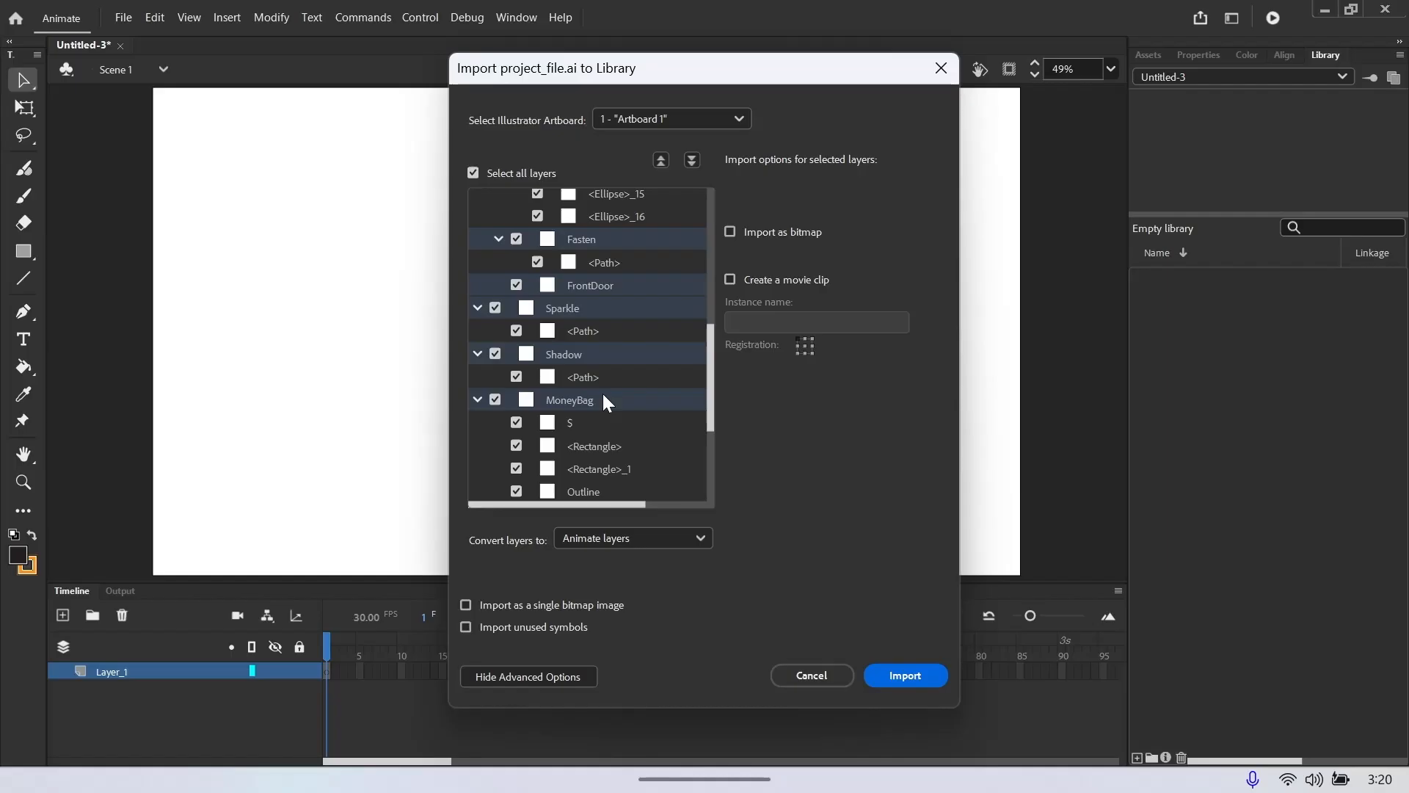
scroll(602, 394, up, 6)
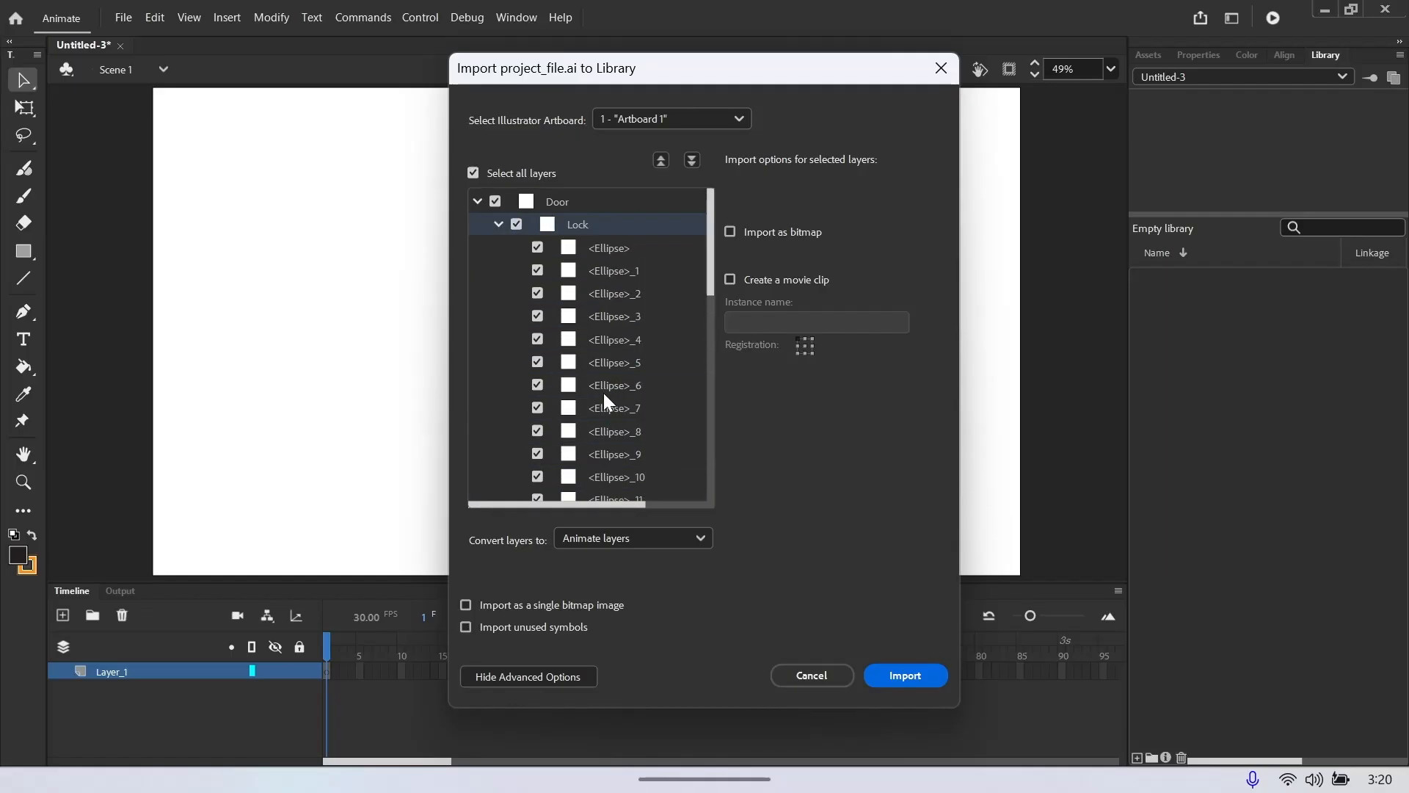
scroll(604, 400, down, 4)
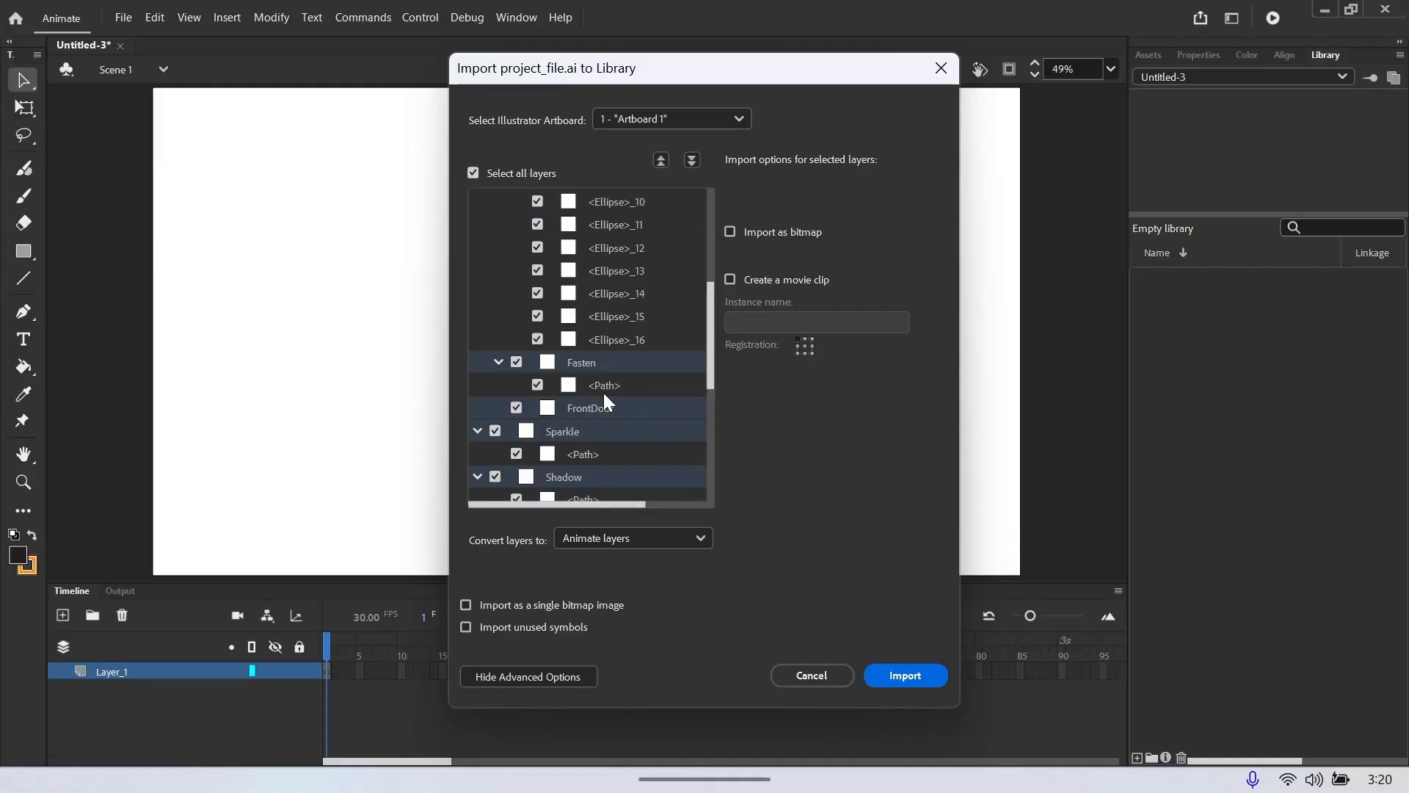
scroll(603, 394, down, 5)
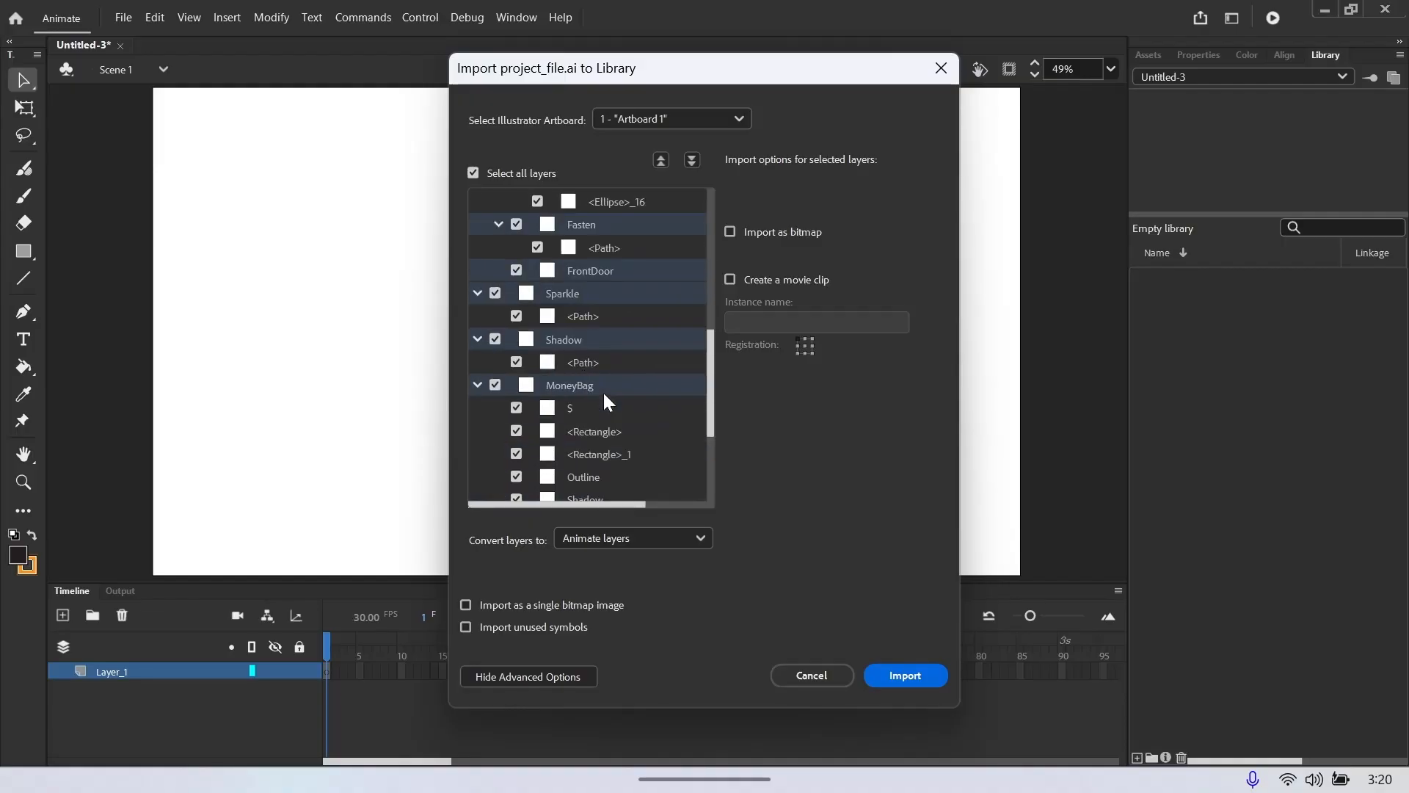
click(731, 280)
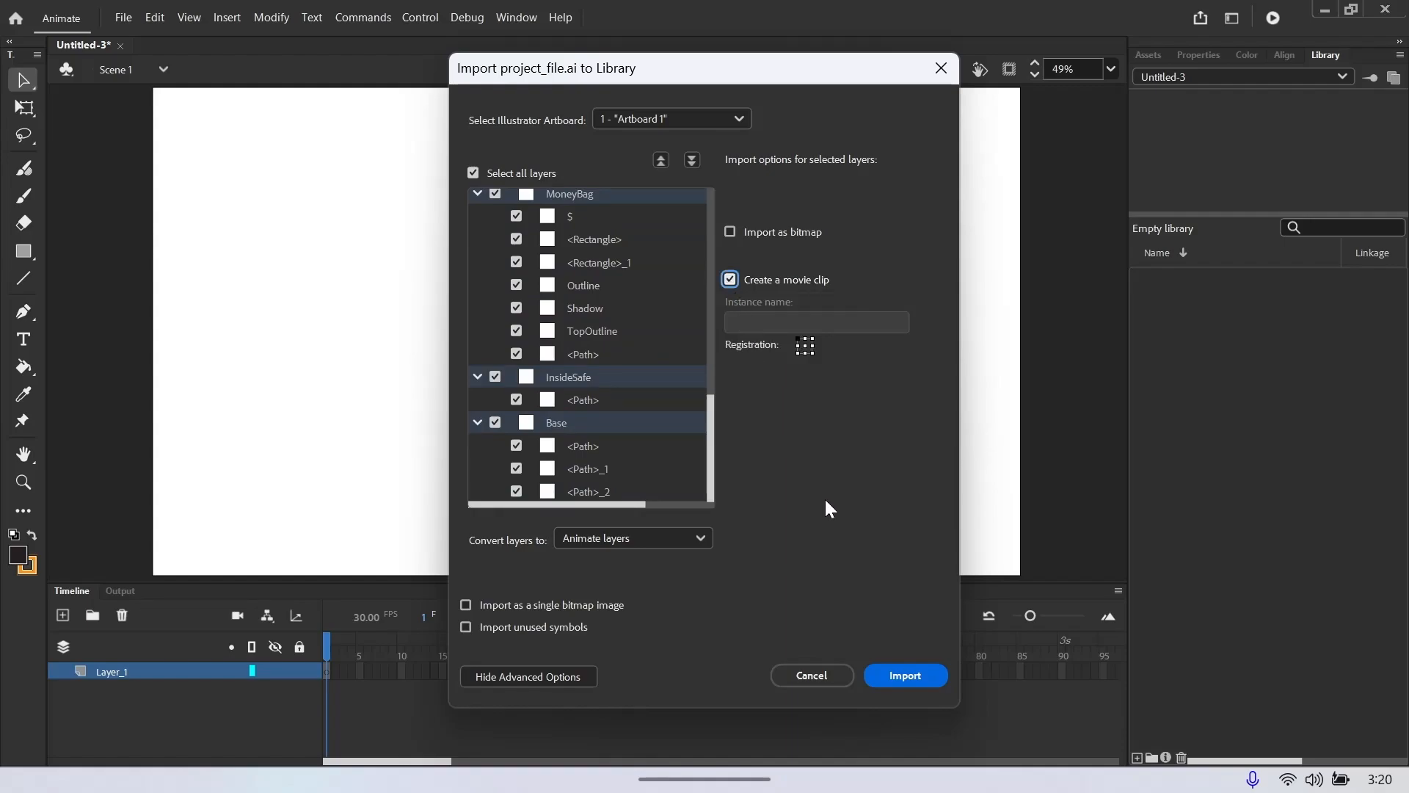
click(905, 676)
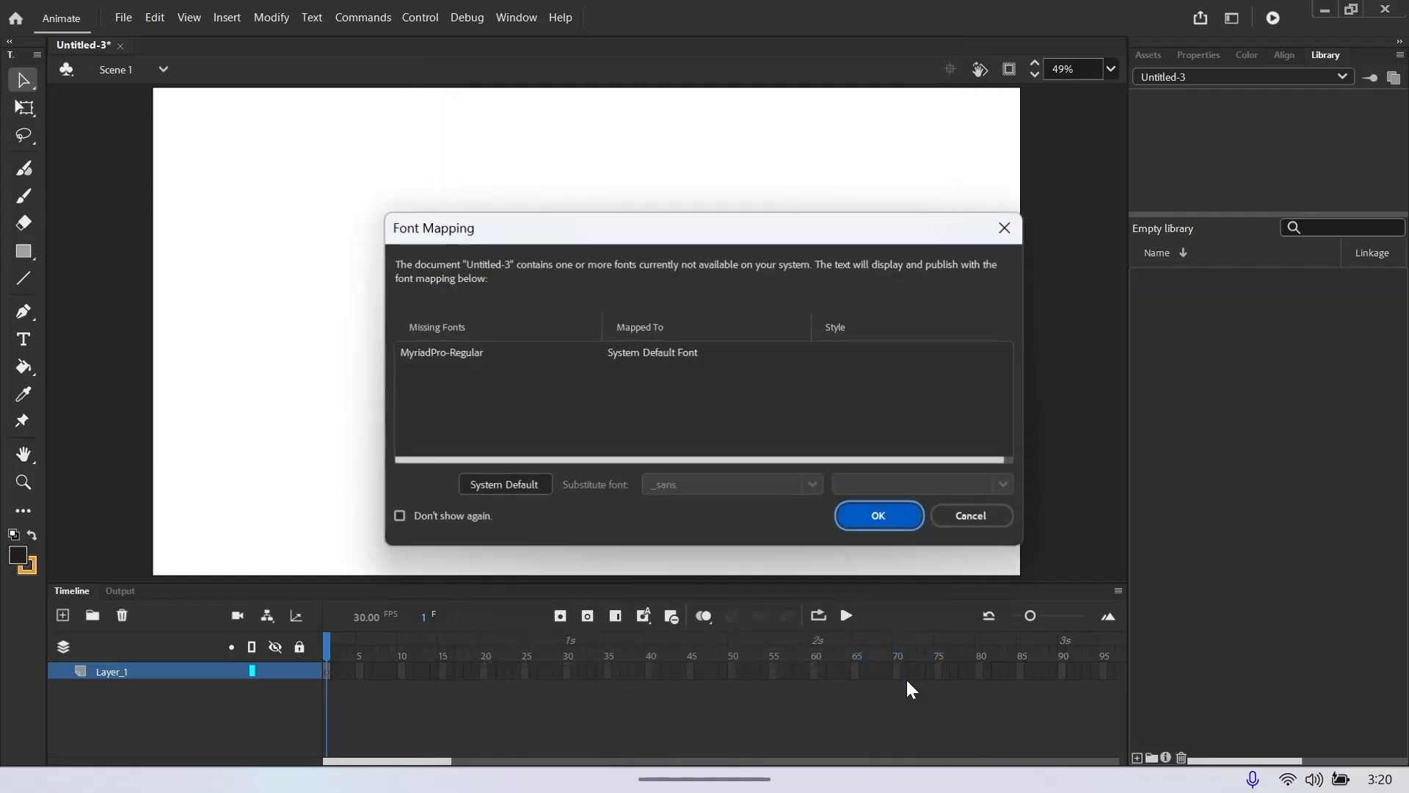
click(882, 516)
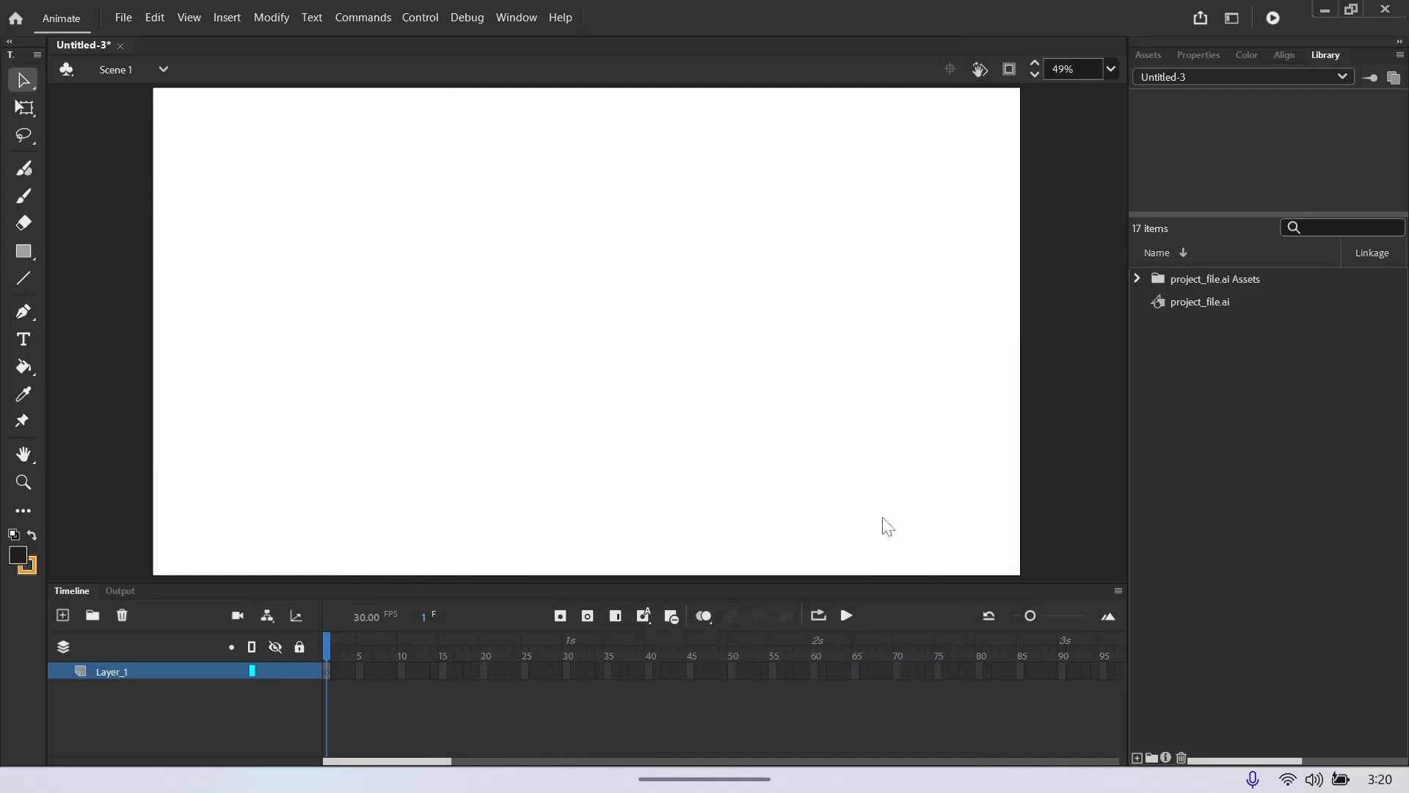
Step: Expand the project_file.ai Assets folder and its Sparkle, Shadow, MoneyBag, InsideSafe, Door and Base subfolders in the library
click(1138, 278)
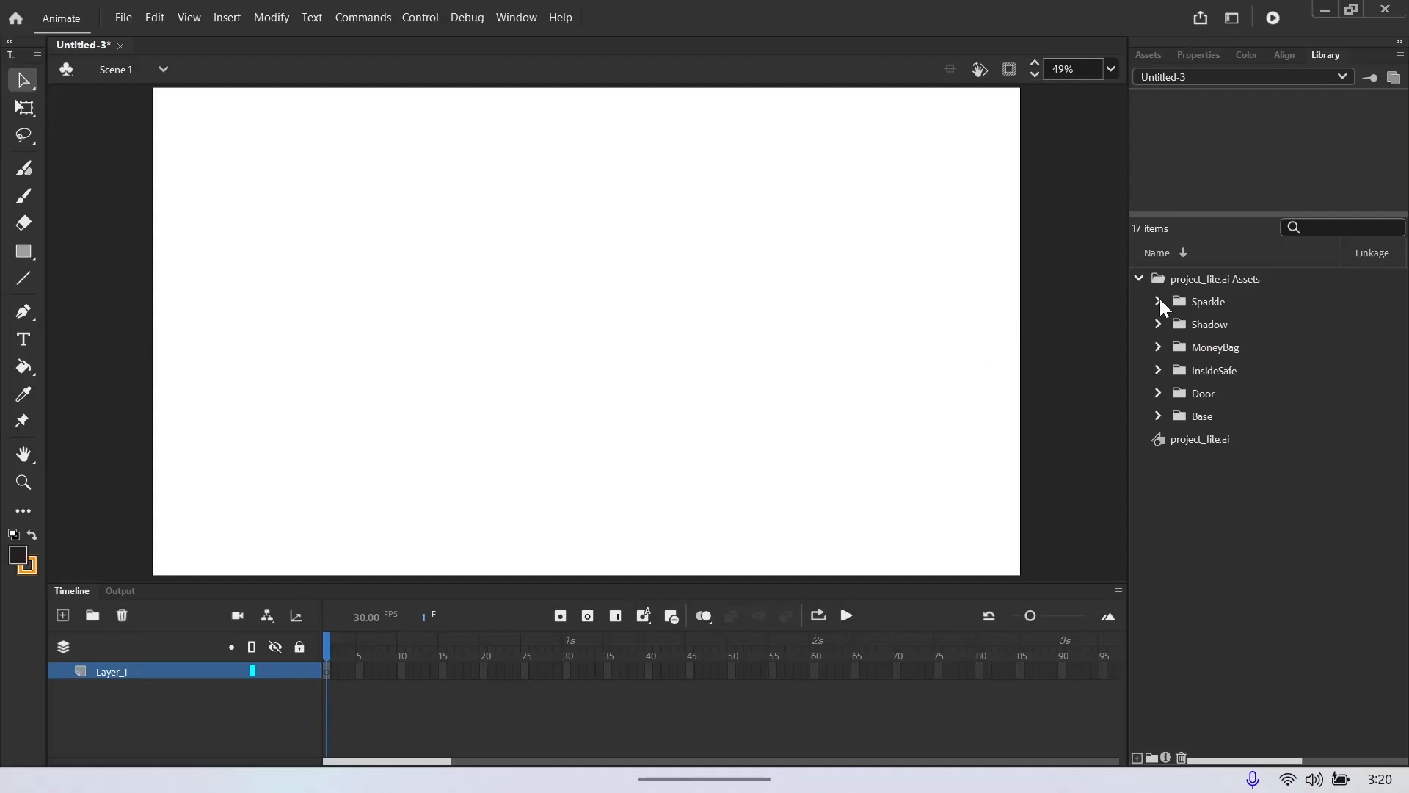
click(1159, 300)
click(1158, 346)
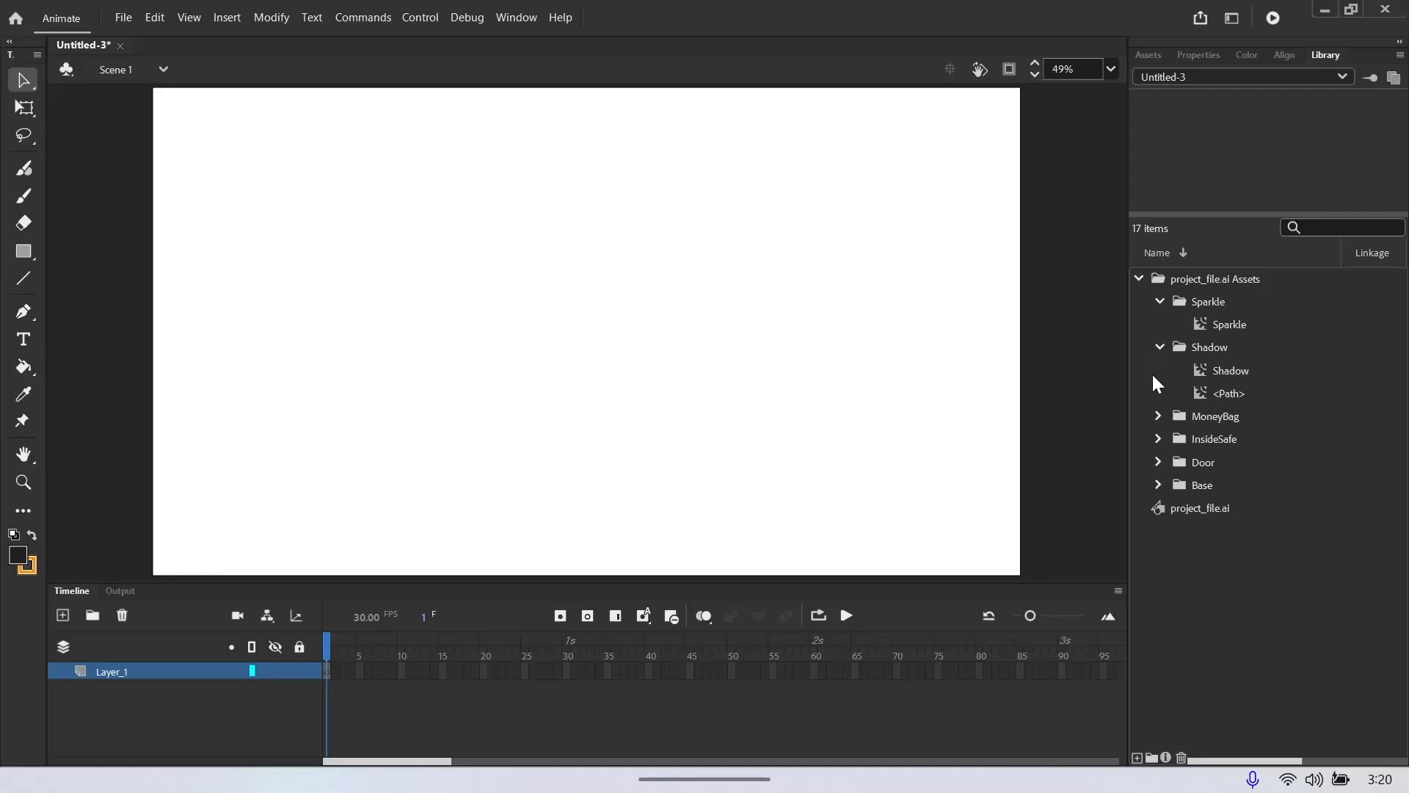
click(1159, 416)
click(1157, 462)
click(1159, 507)
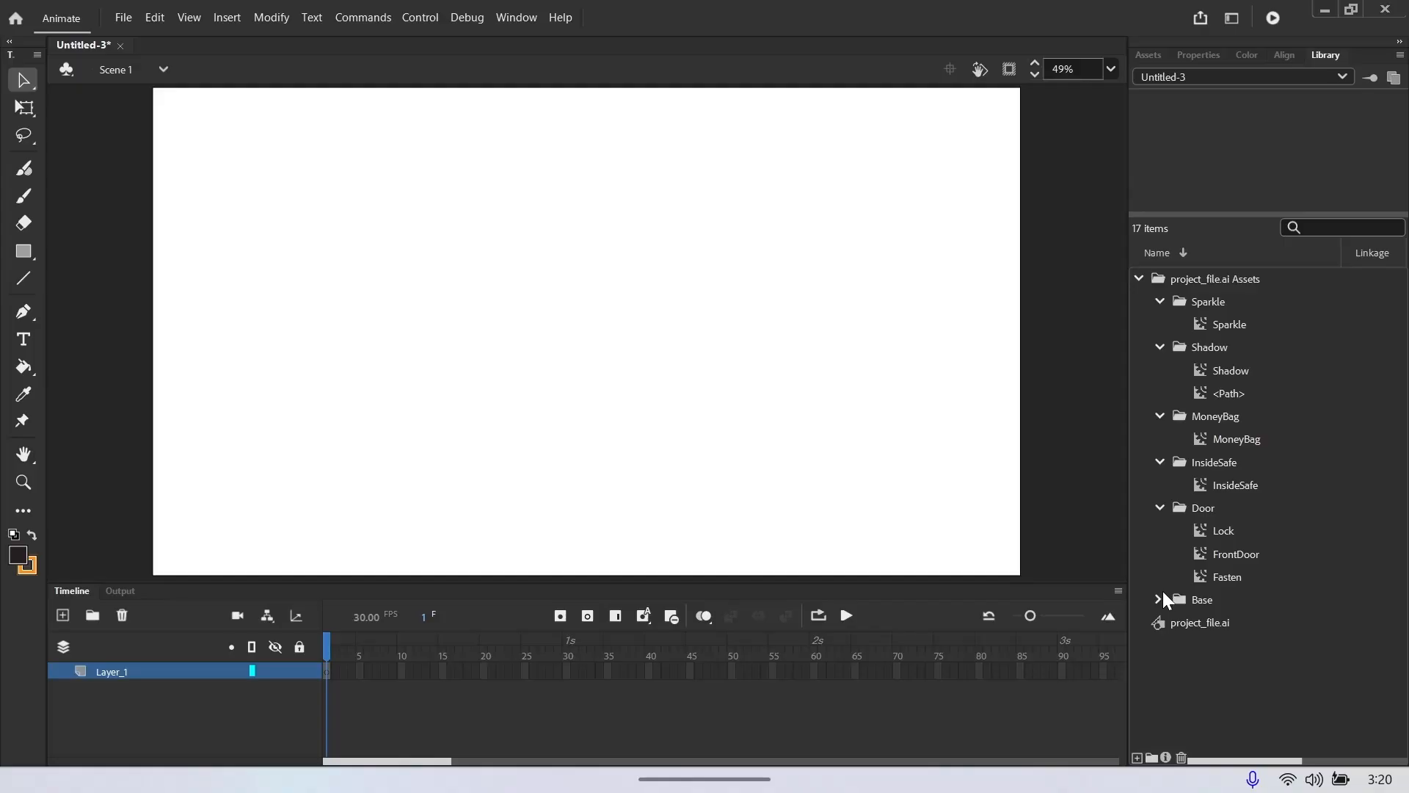
click(1159, 597)
Step: Preview the Base, Fasten, FrontDoor, Lock, InsideSafe, MoneyBag and Shadow symbols in the library
click(1224, 625)
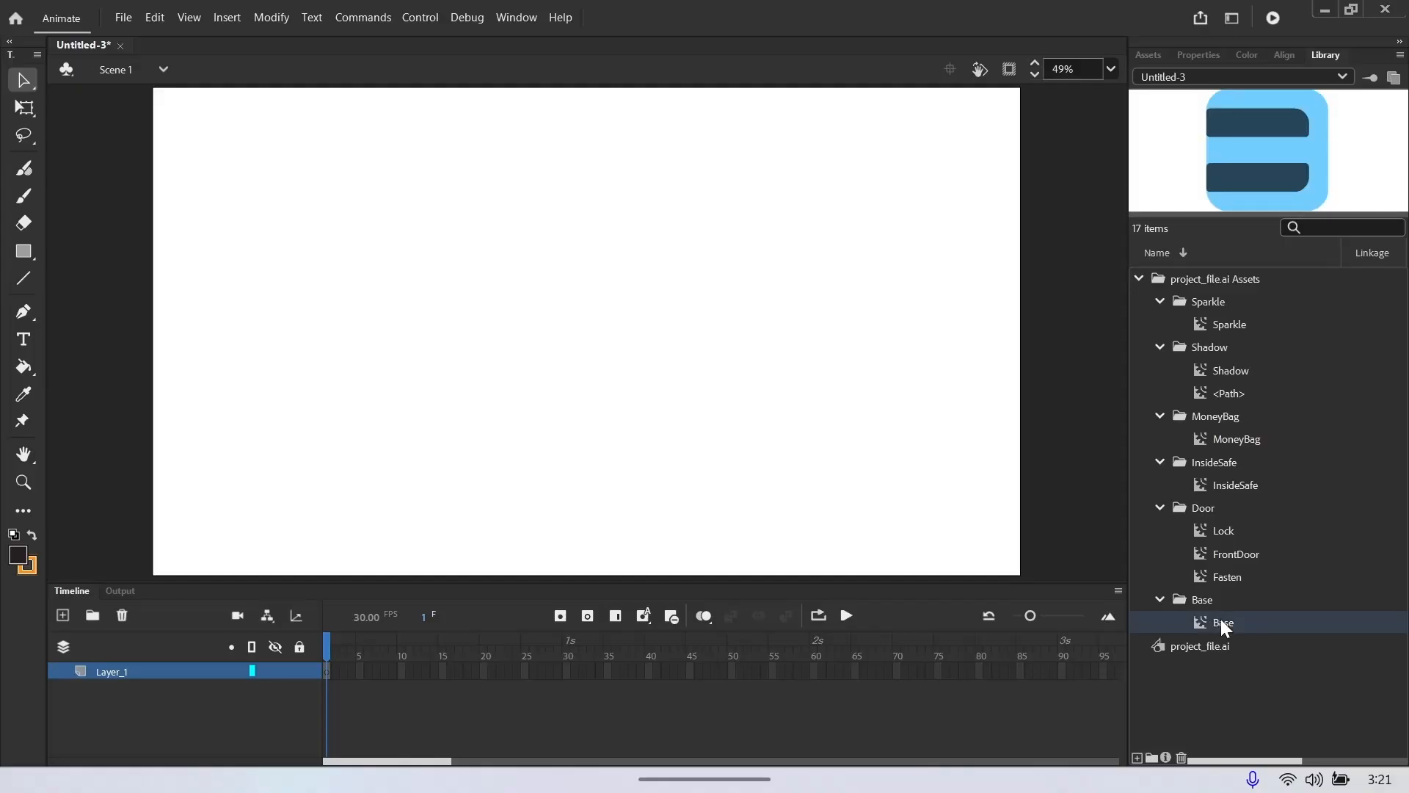
click(1238, 578)
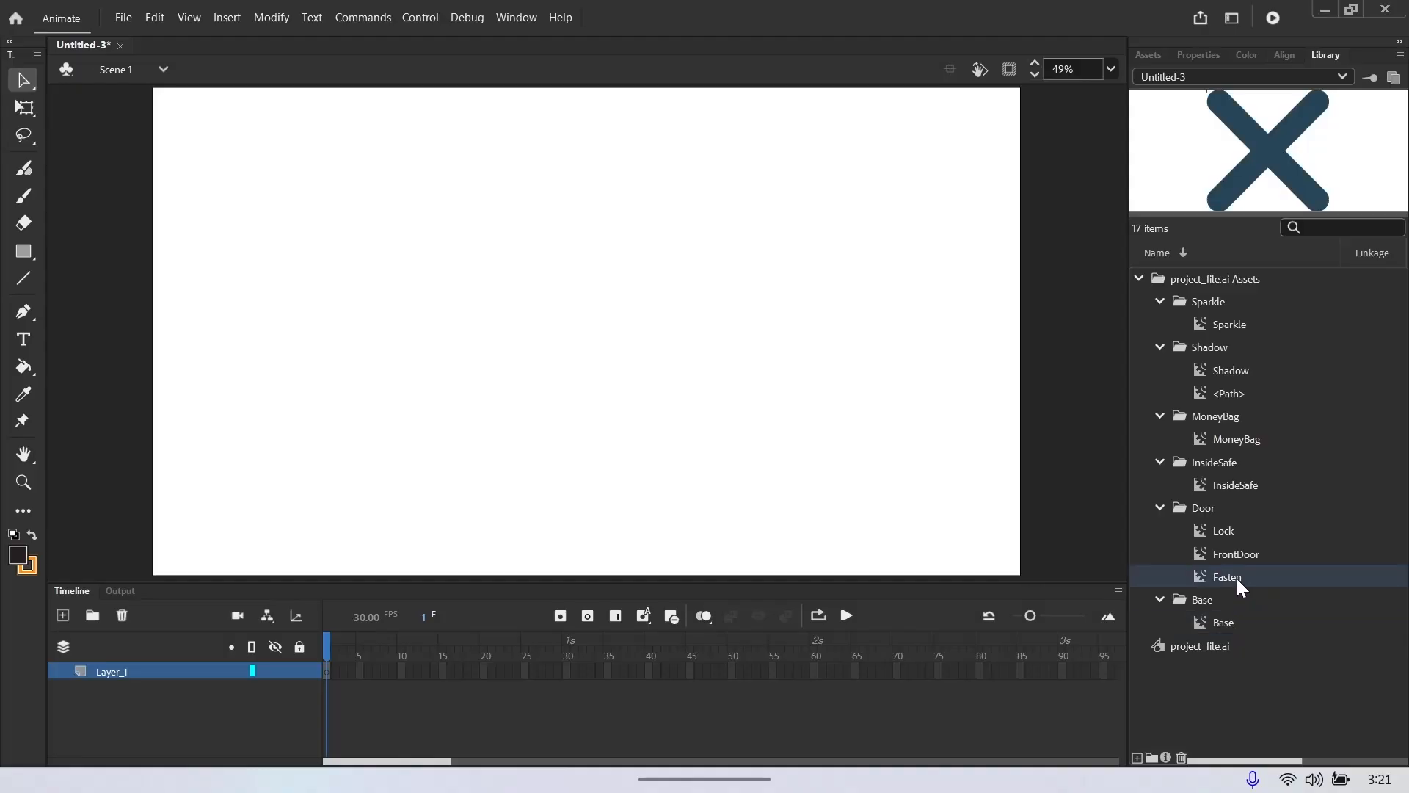
click(1240, 555)
click(1240, 534)
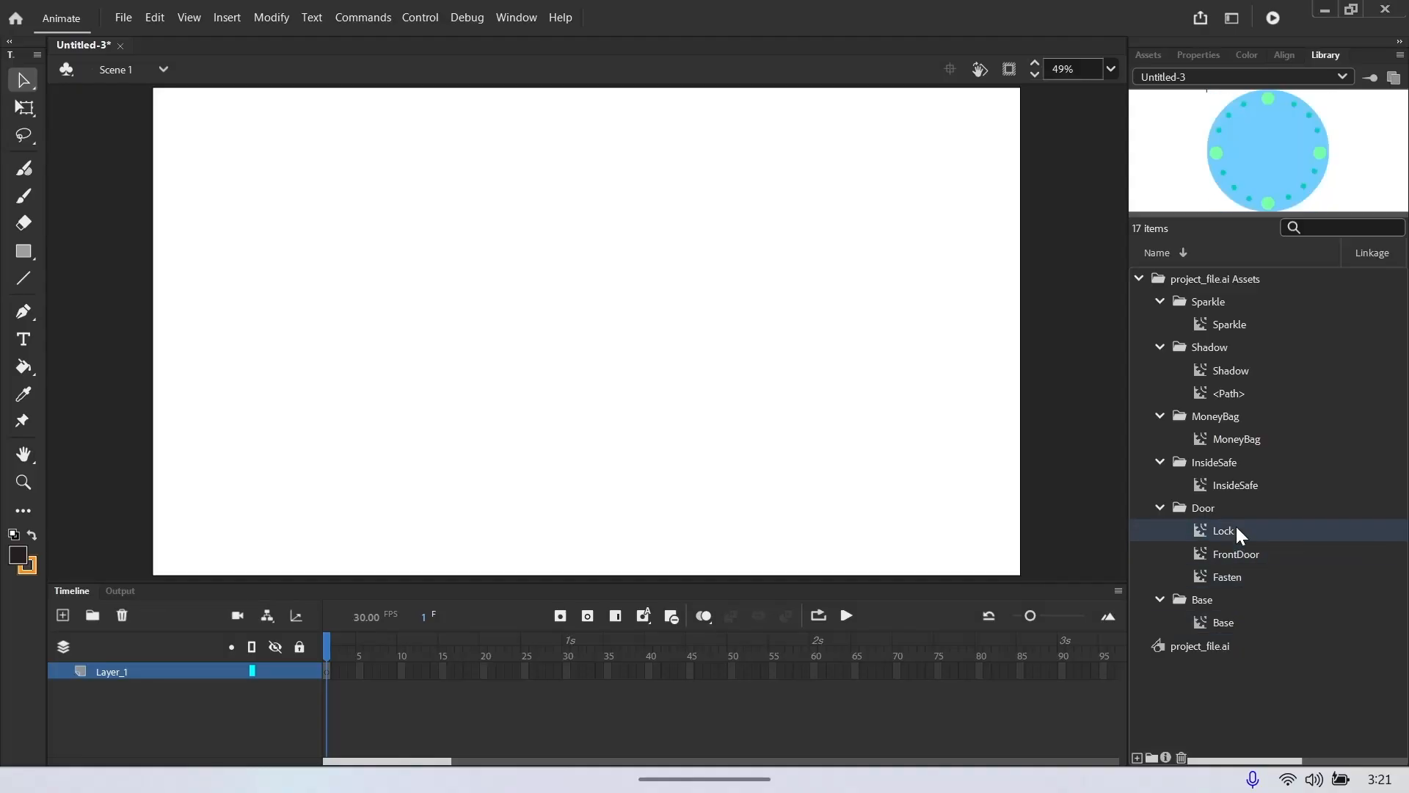
click(1245, 486)
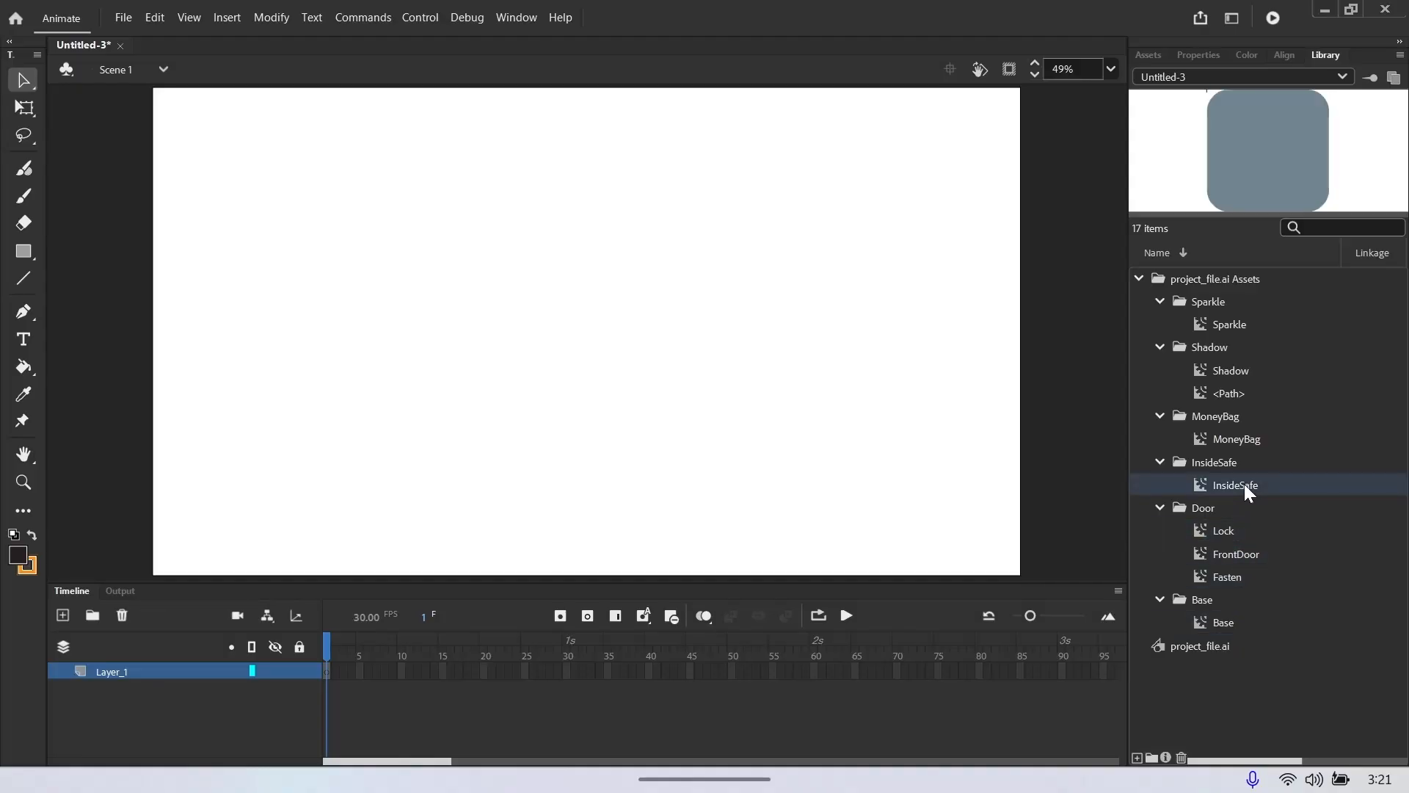
click(1245, 443)
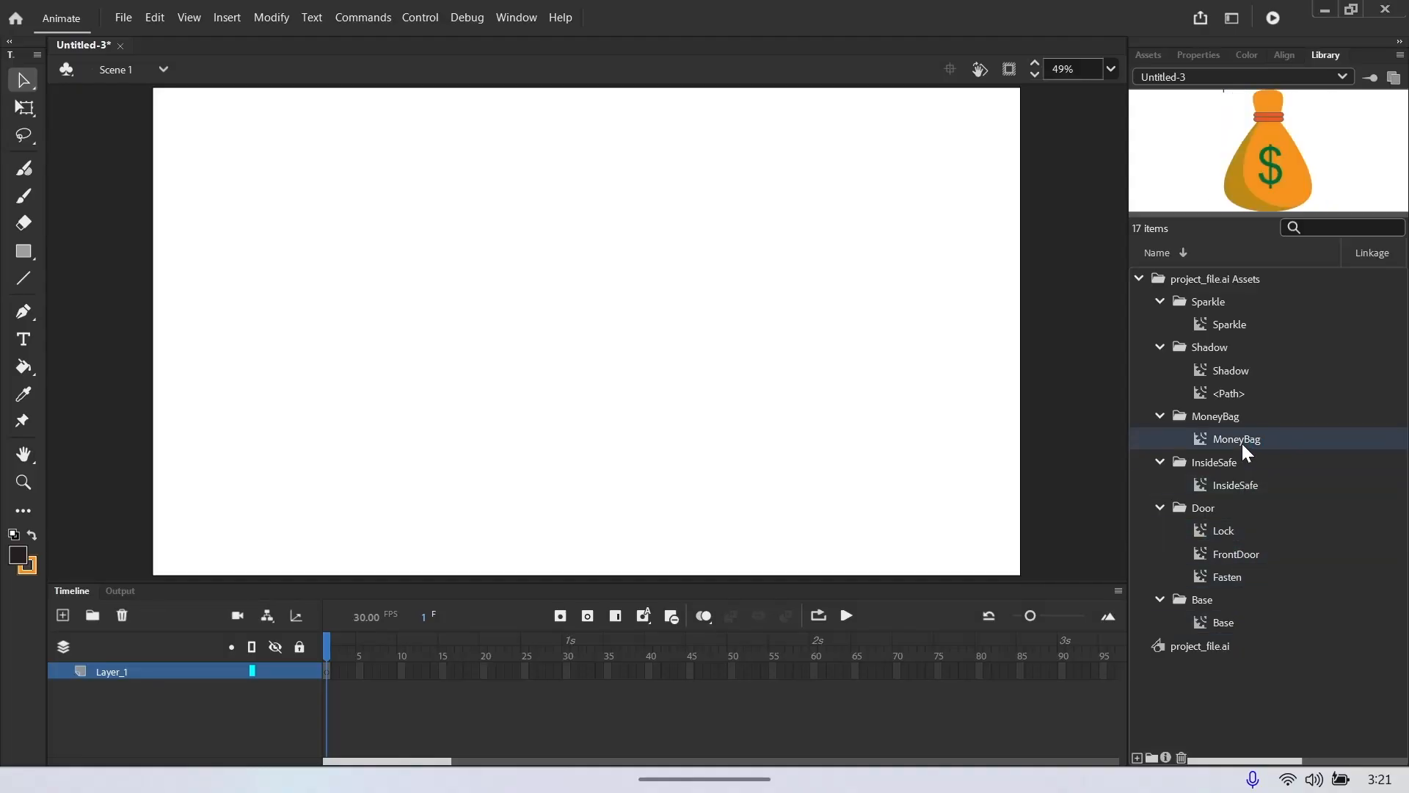
click(1248, 373)
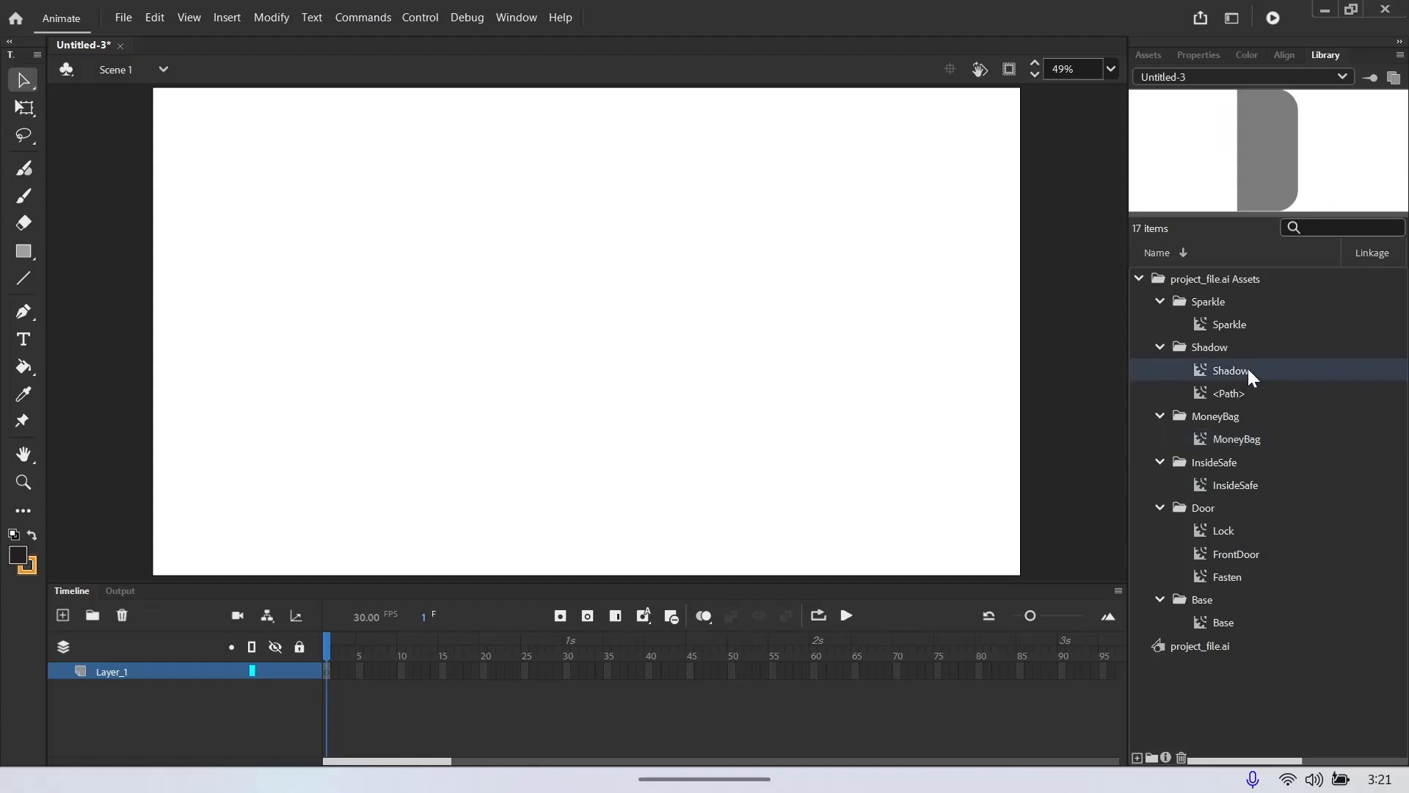
Step: Select the Sparkle, Shadow, MoneyBag, InsideSafe, Lock, FrontDoor, Fasten and Base symbols together in the library
click(1246, 325)
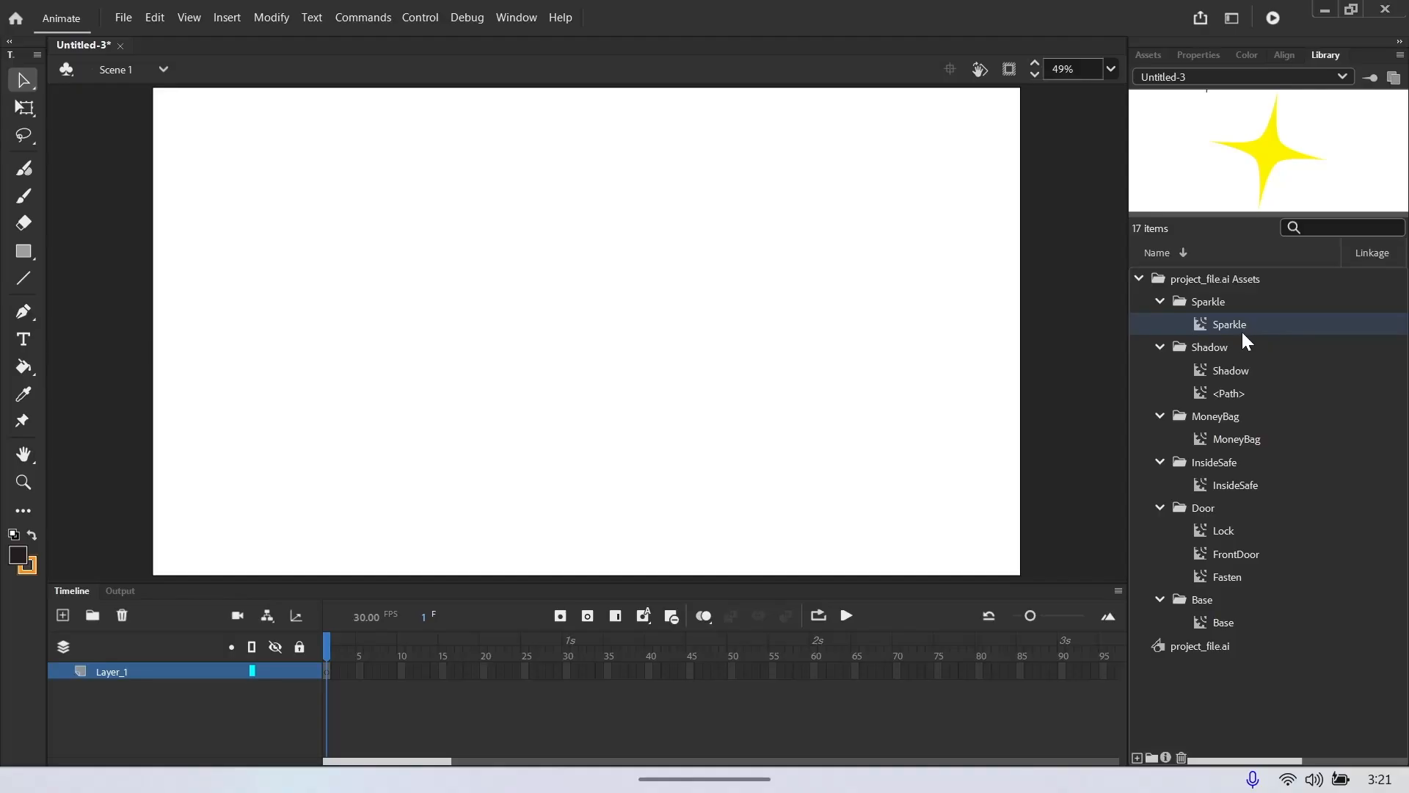
click(1233, 370)
click(1255, 439)
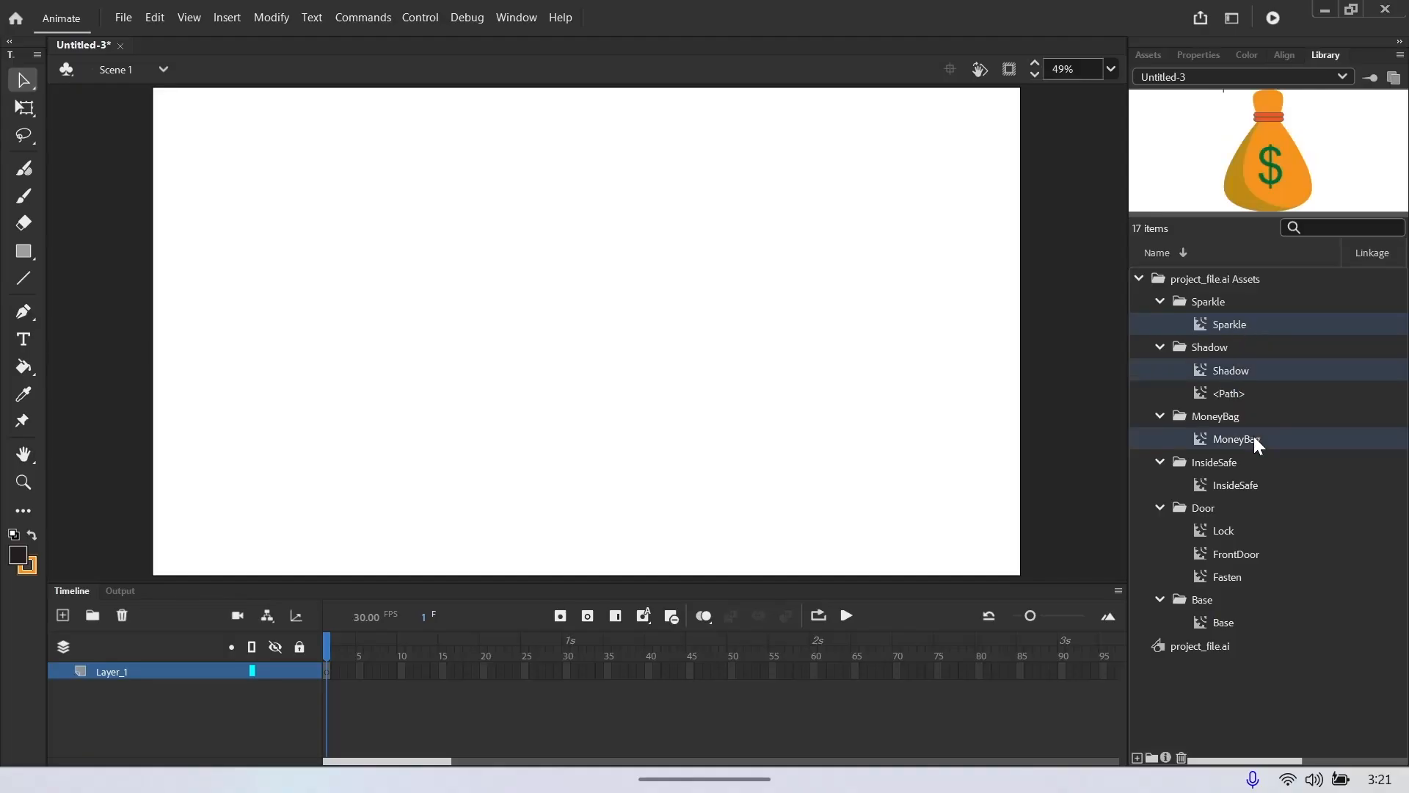
ctrl+click(1243, 484)
ctrl+click(1241, 530)
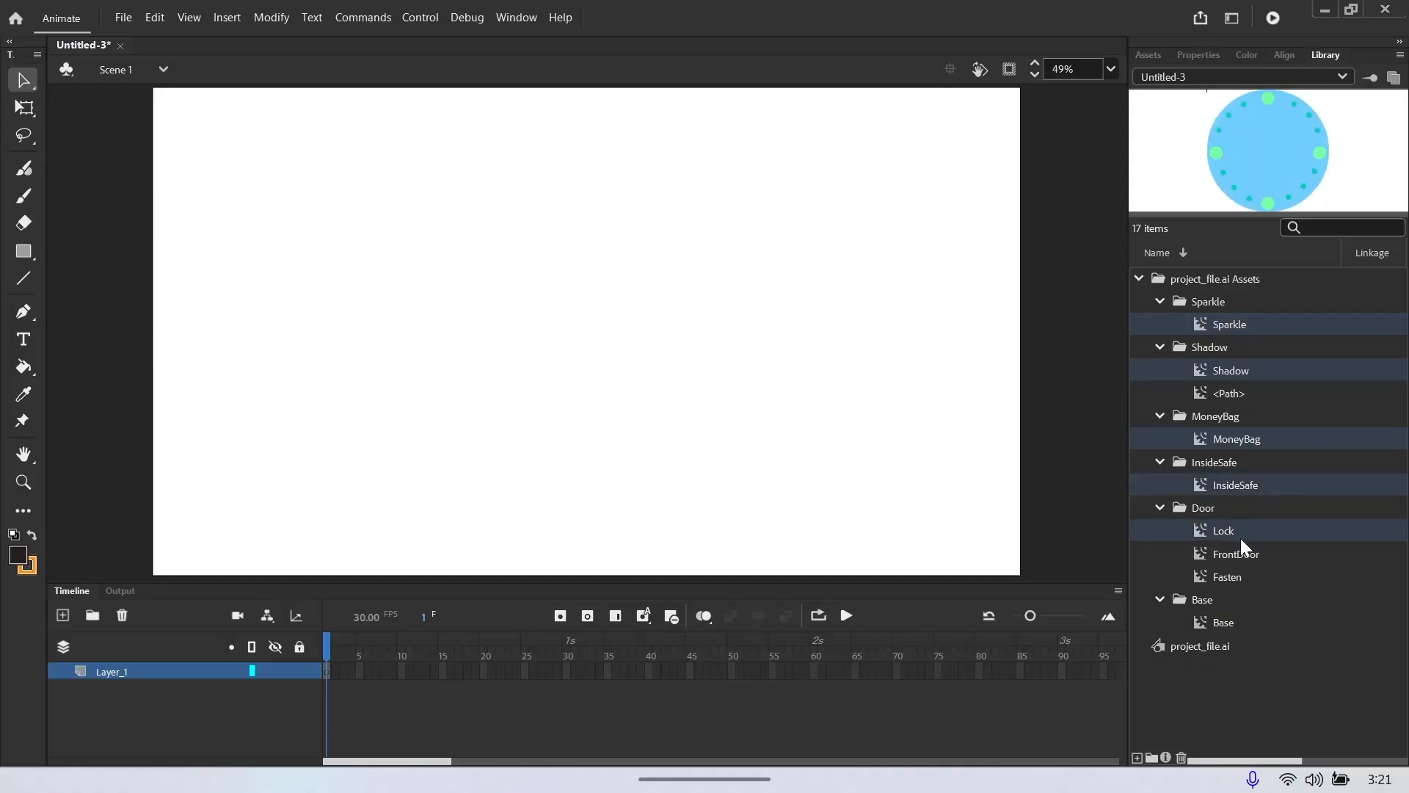
ctrl+click(1241, 554)
ctrl+click(1236, 576)
ctrl+click(1230, 622)
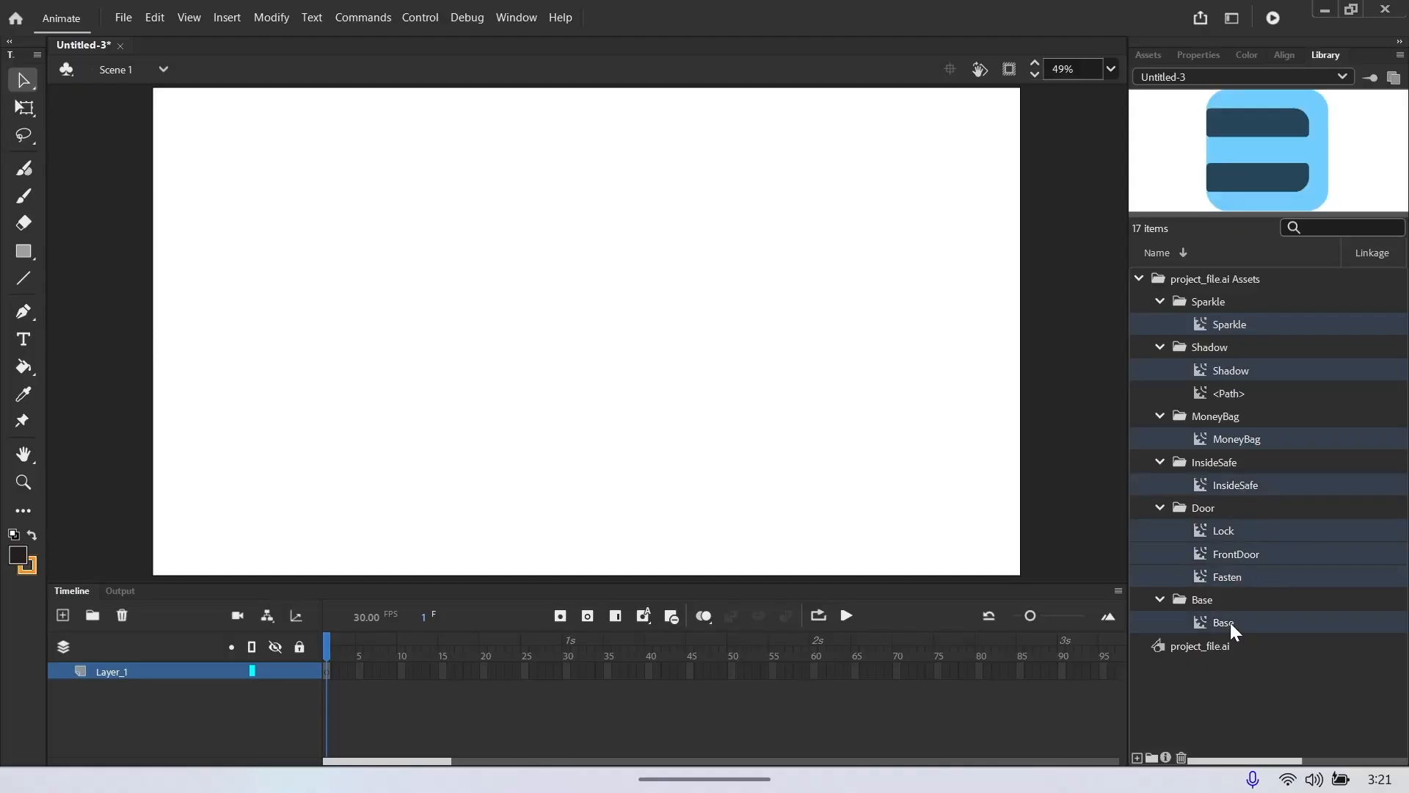
Step: Change the symbol type of the eight selected library symbols to Graphic
right_click(1223, 548)
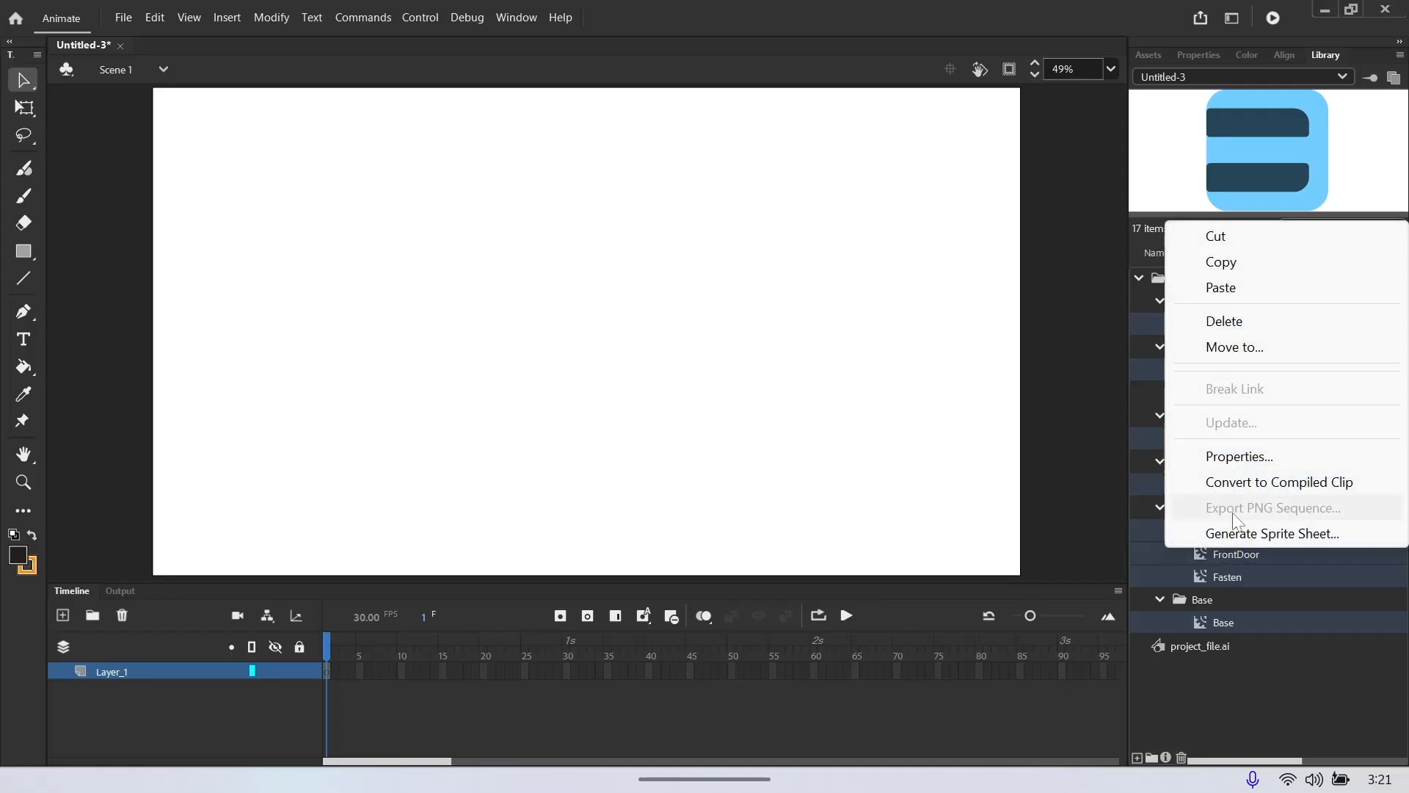
click(1236, 457)
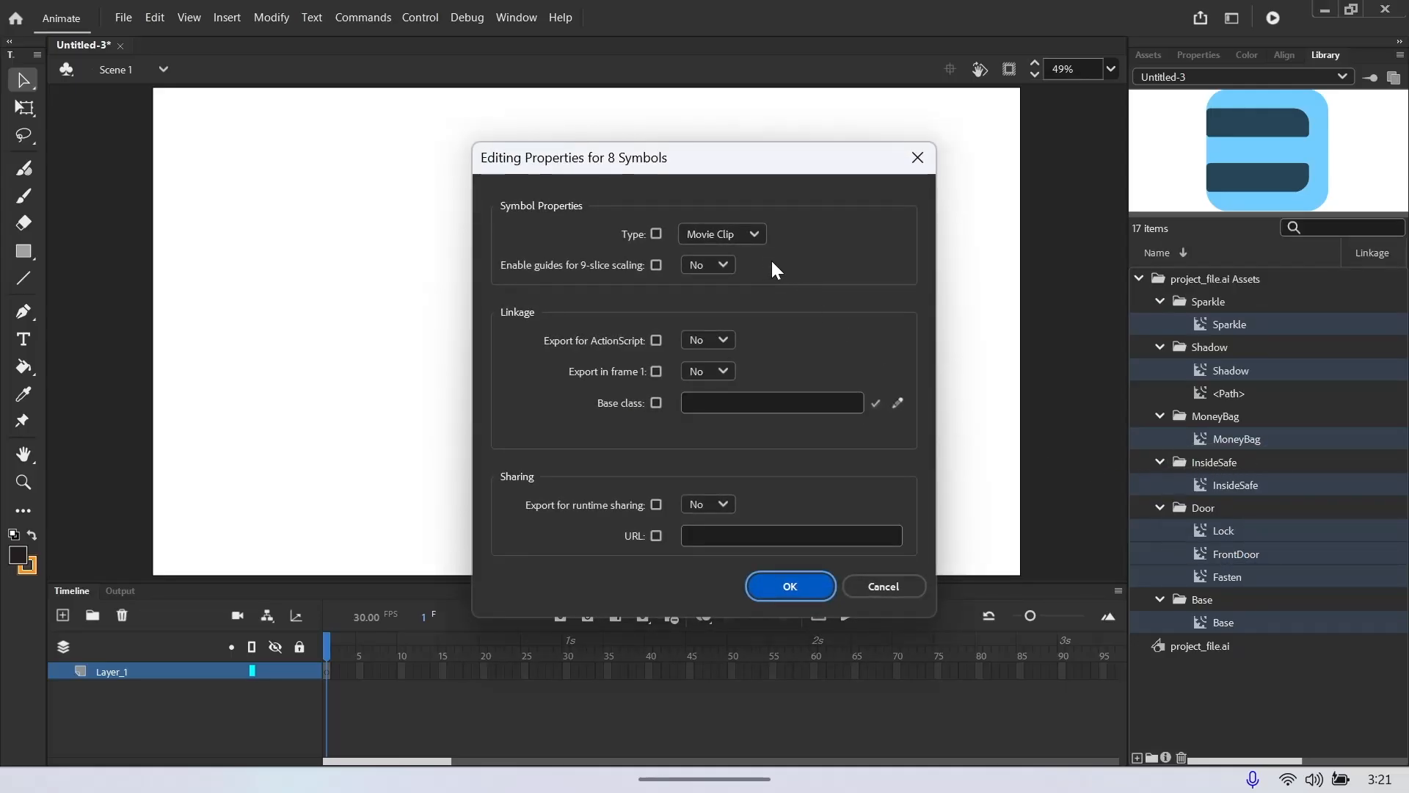
click(751, 232)
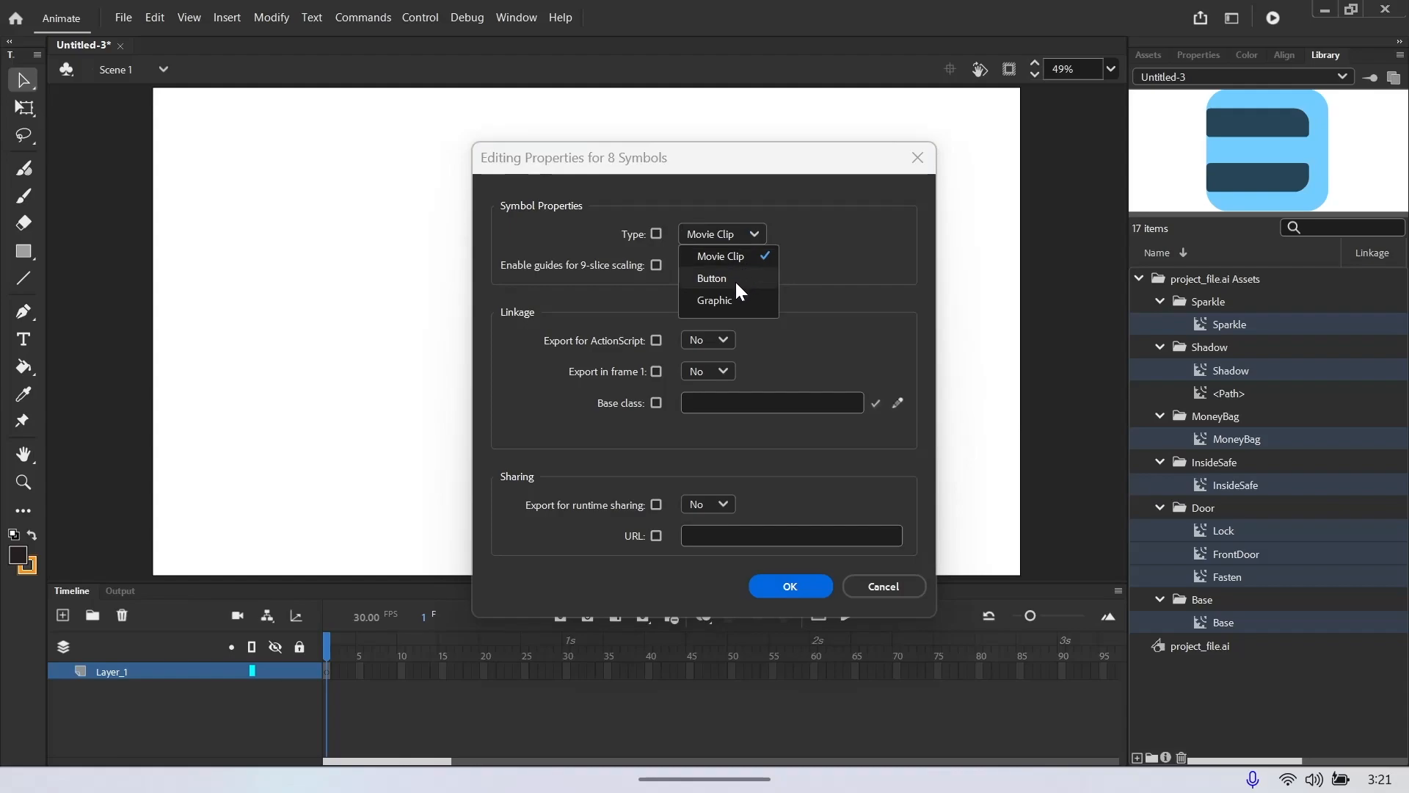
click(722, 300)
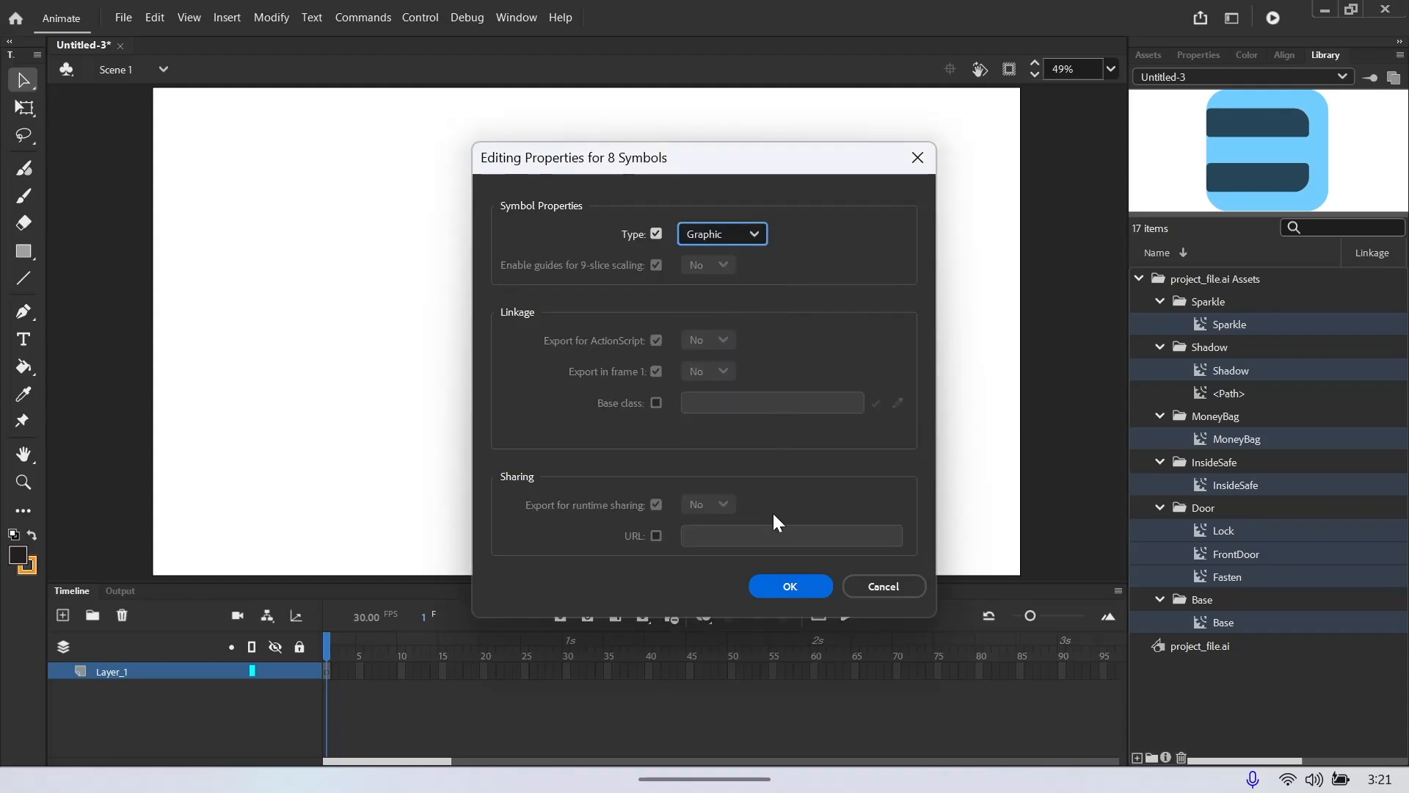
click(790, 585)
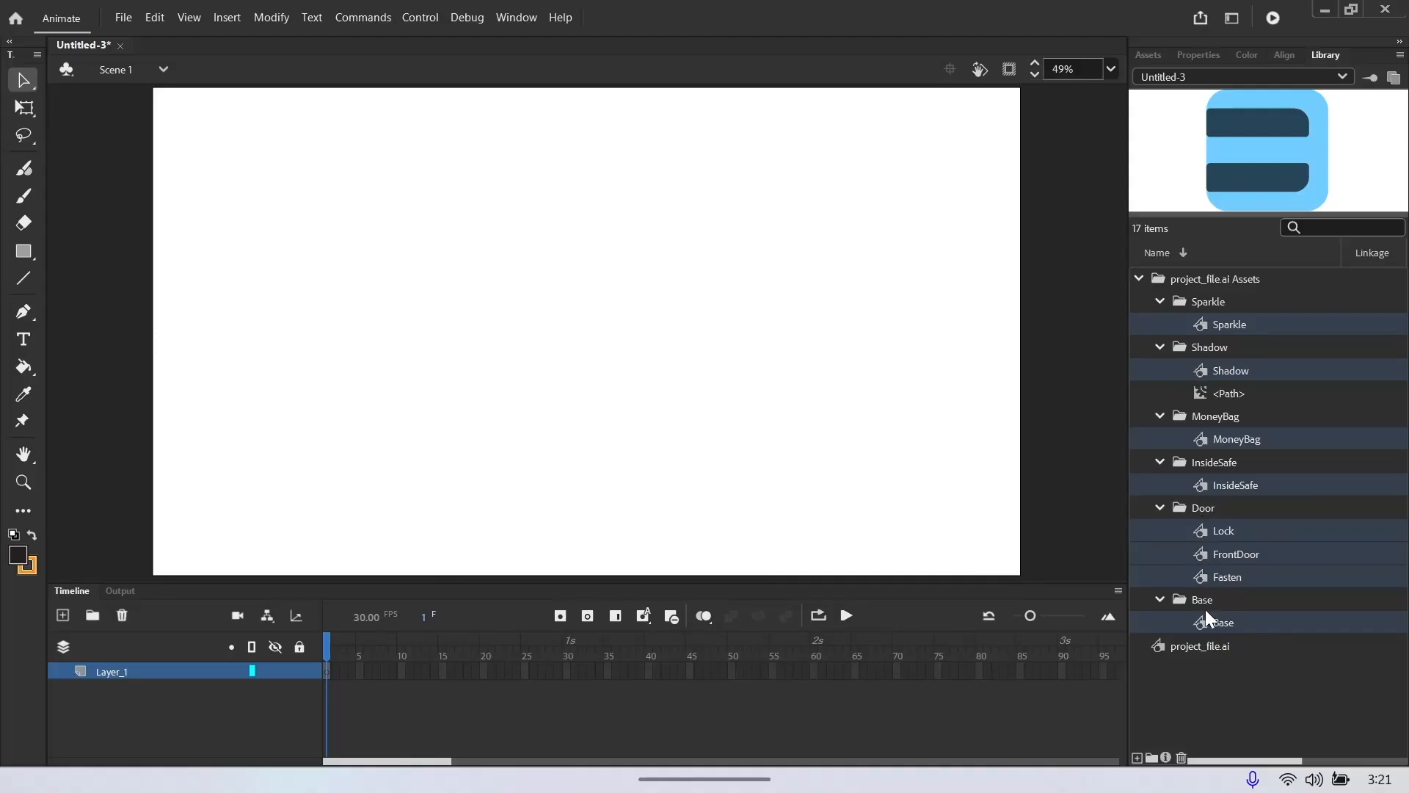
click(1195, 676)
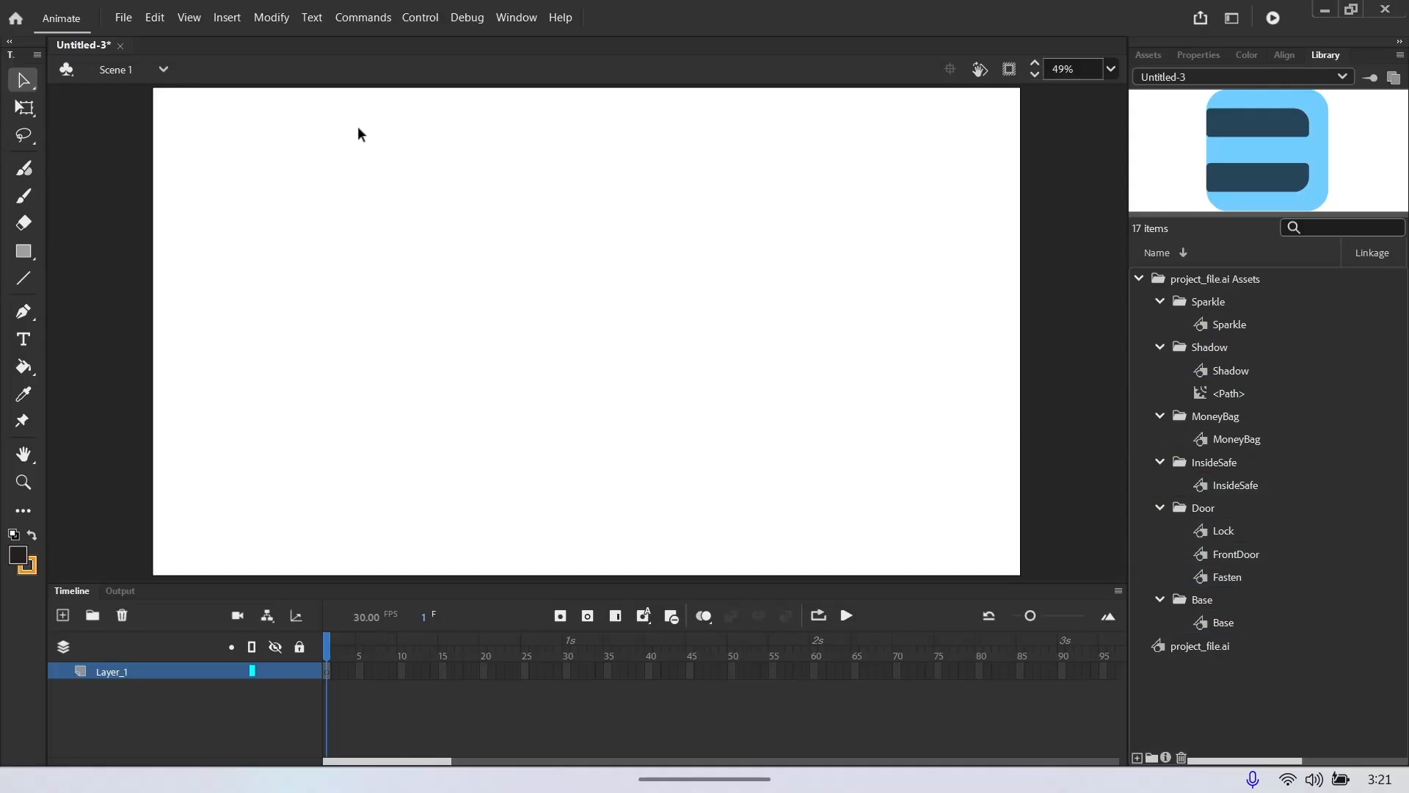
Step: Create a new graphic symbol named SafeAnimation and place the Base symbol centred on its registration point
click(231, 19)
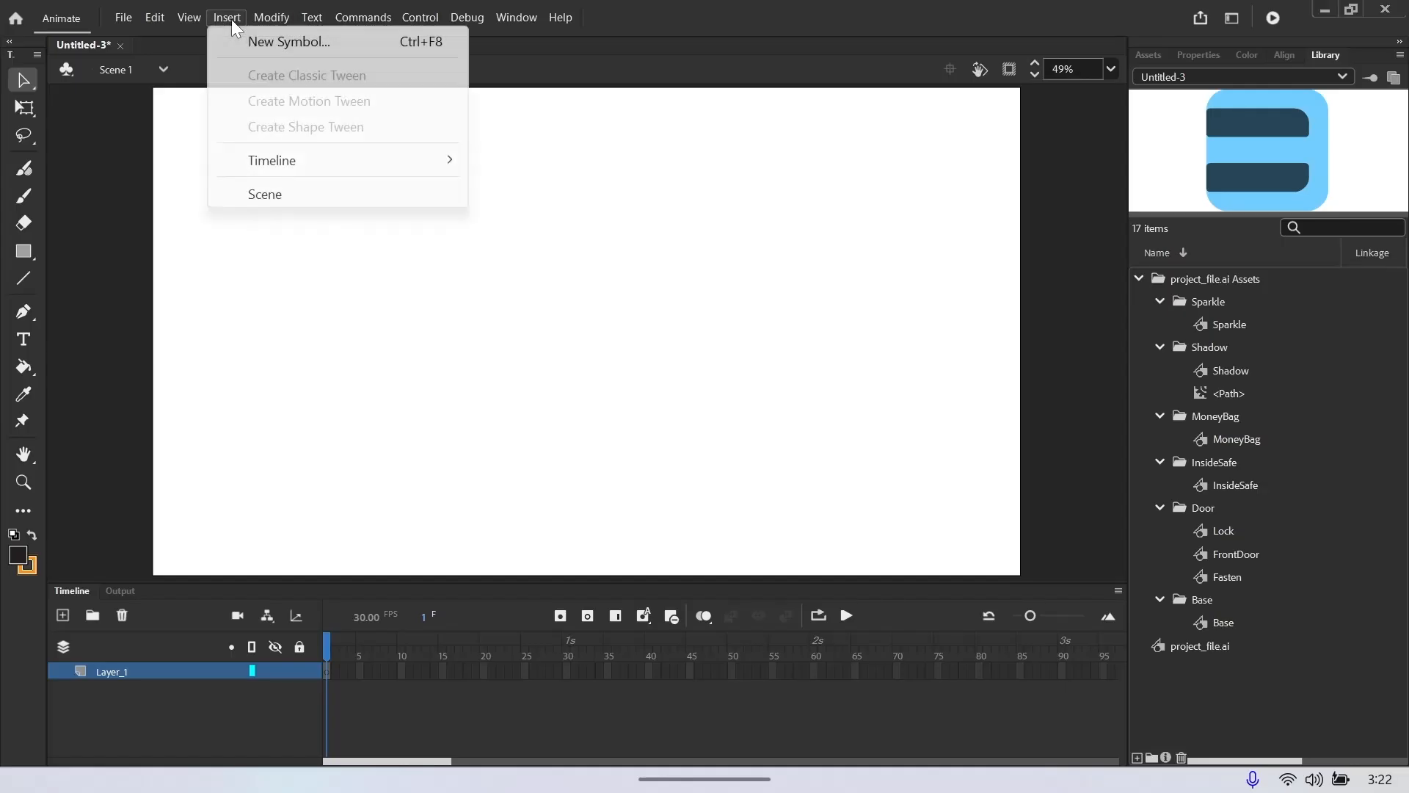
click(266, 44)
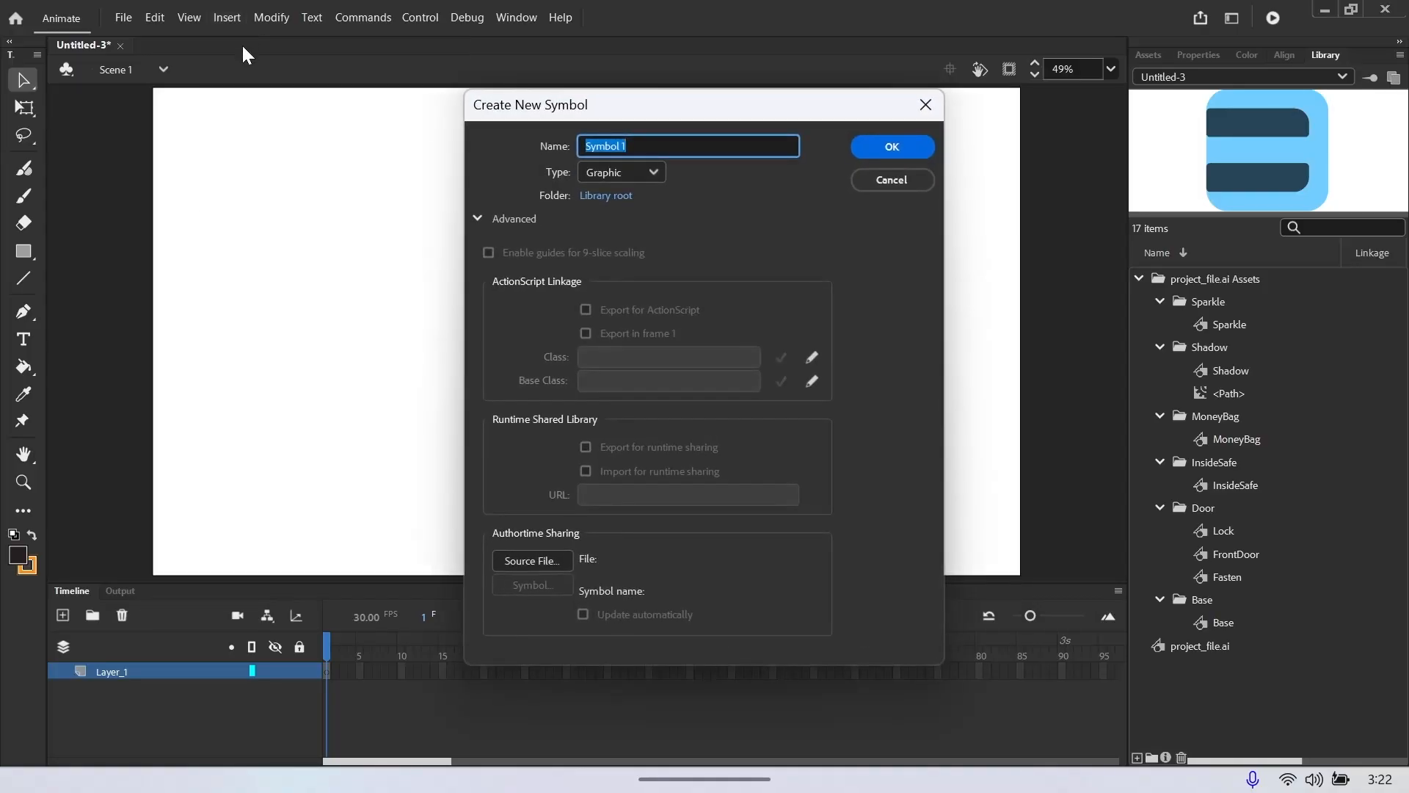
text(SafeAnimation)
click(897, 145)
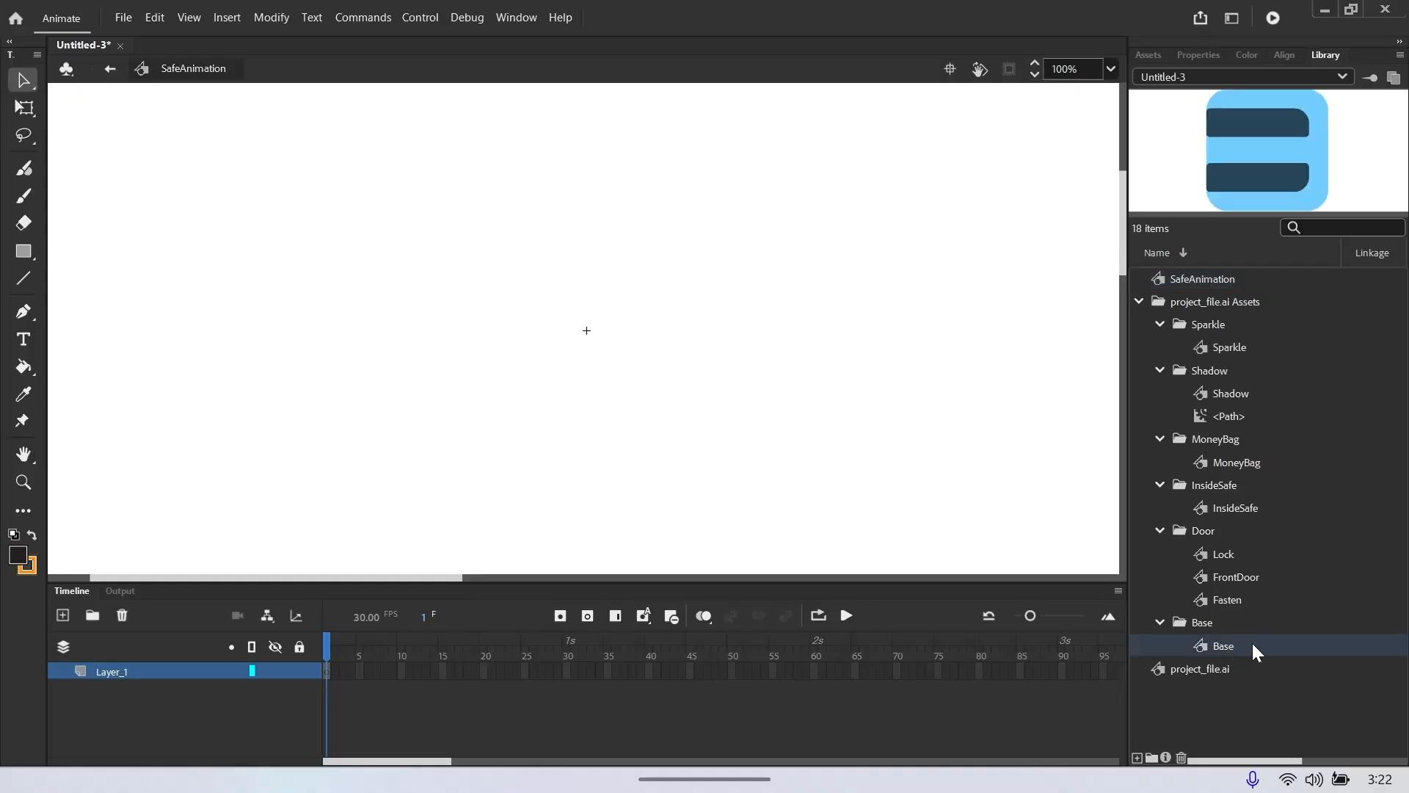
drag(1155, 592, 585, 331)
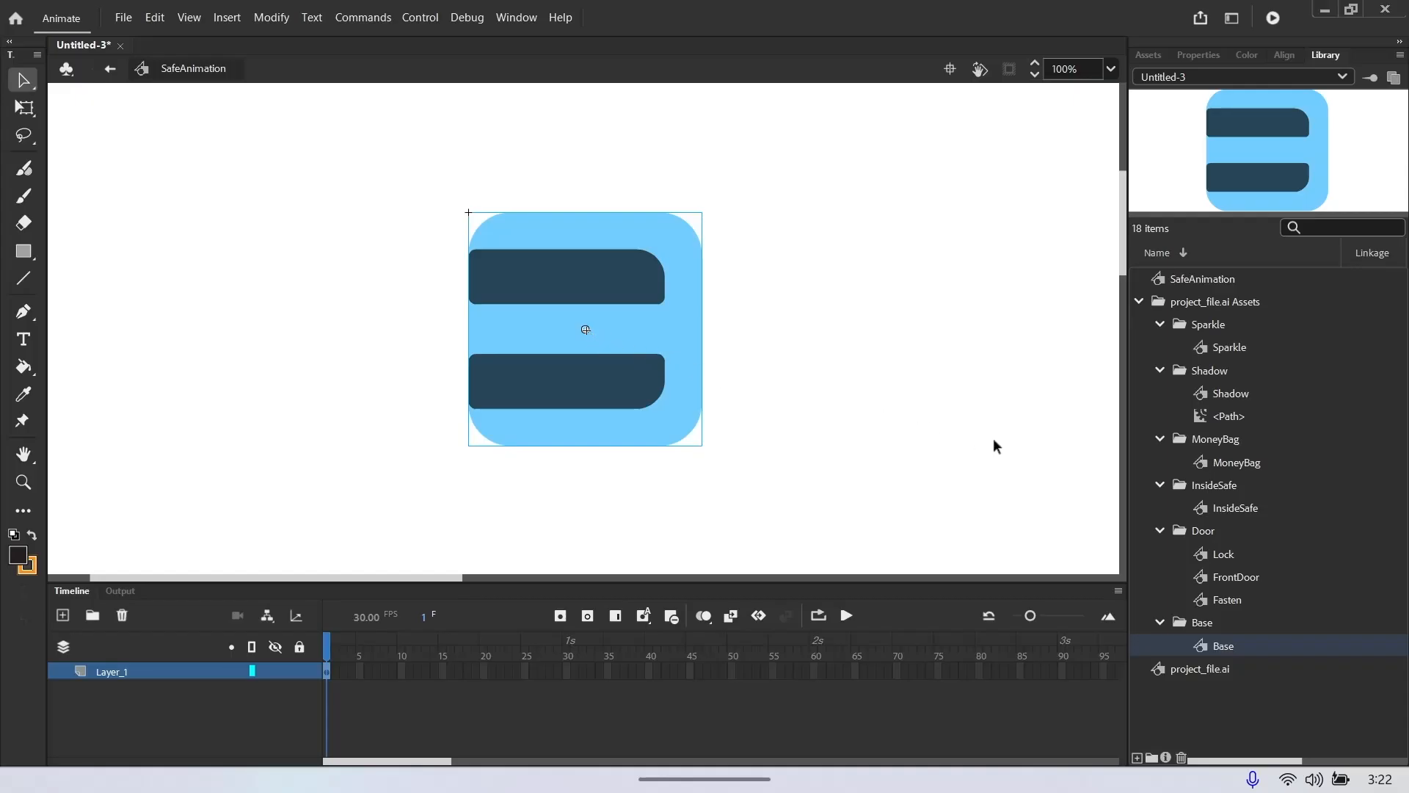
Step: Place the InsideSafe symbol over the middle of the base and the MoneyBag symbol inside it, near its lower edge
click(1241, 601)
click(1243, 576)
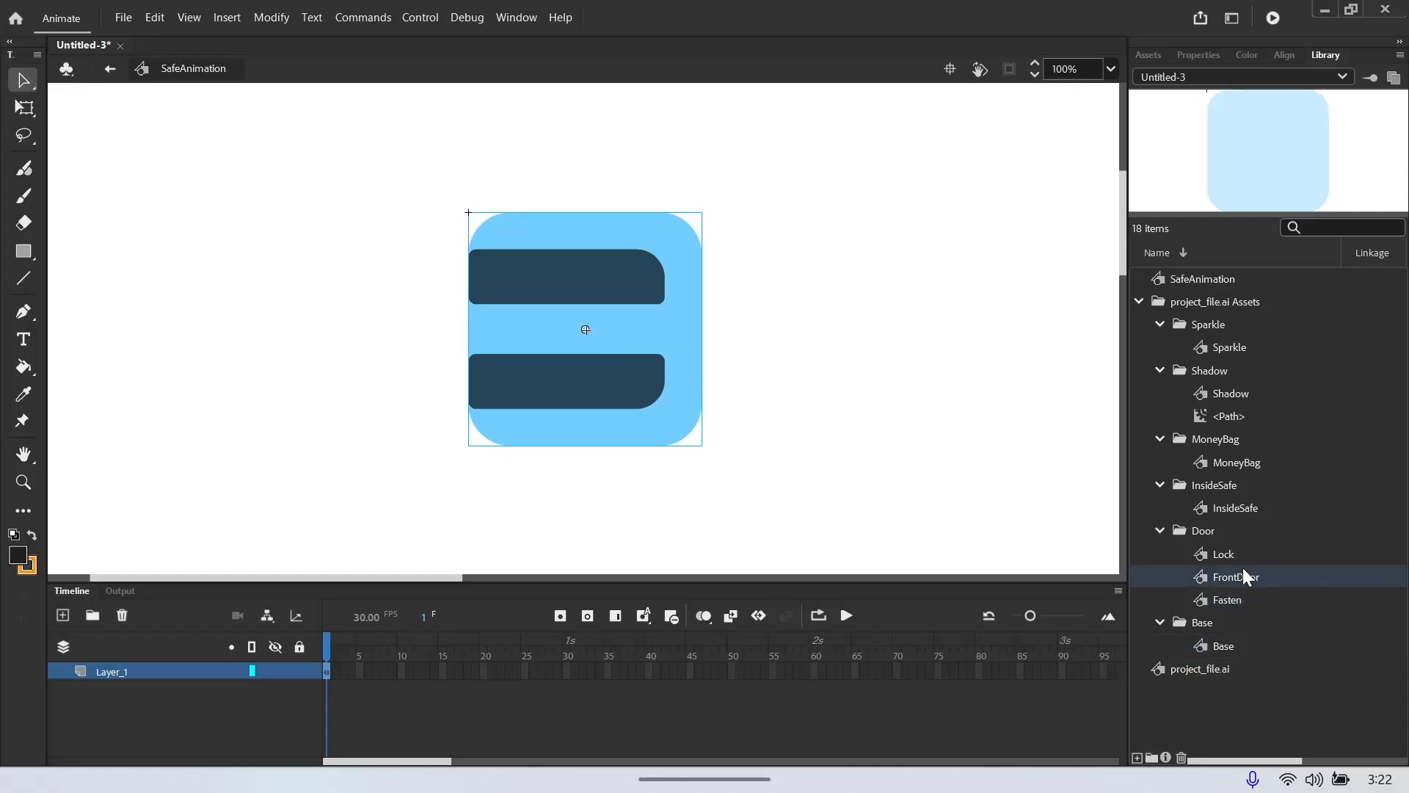
click(1240, 557)
click(1245, 505)
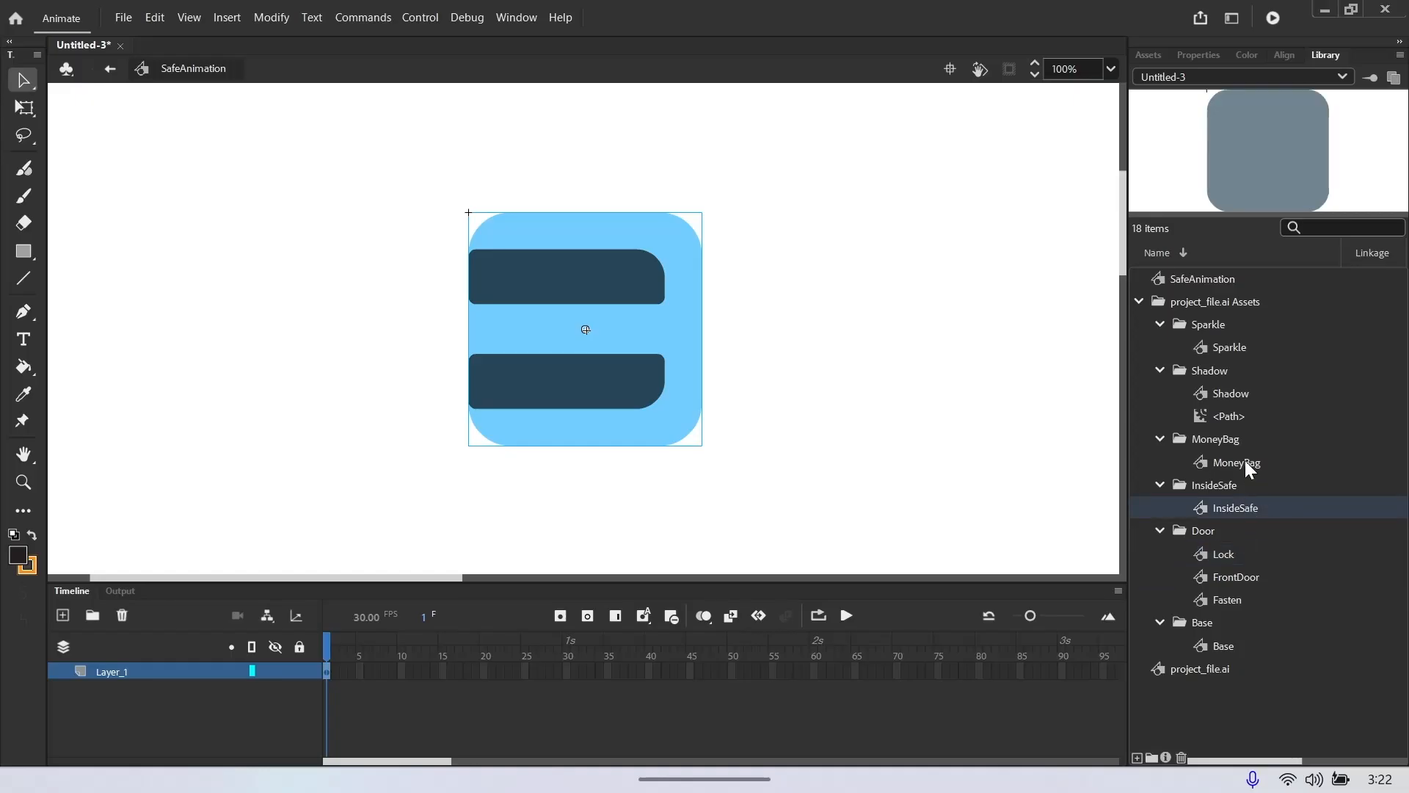
click(1245, 464)
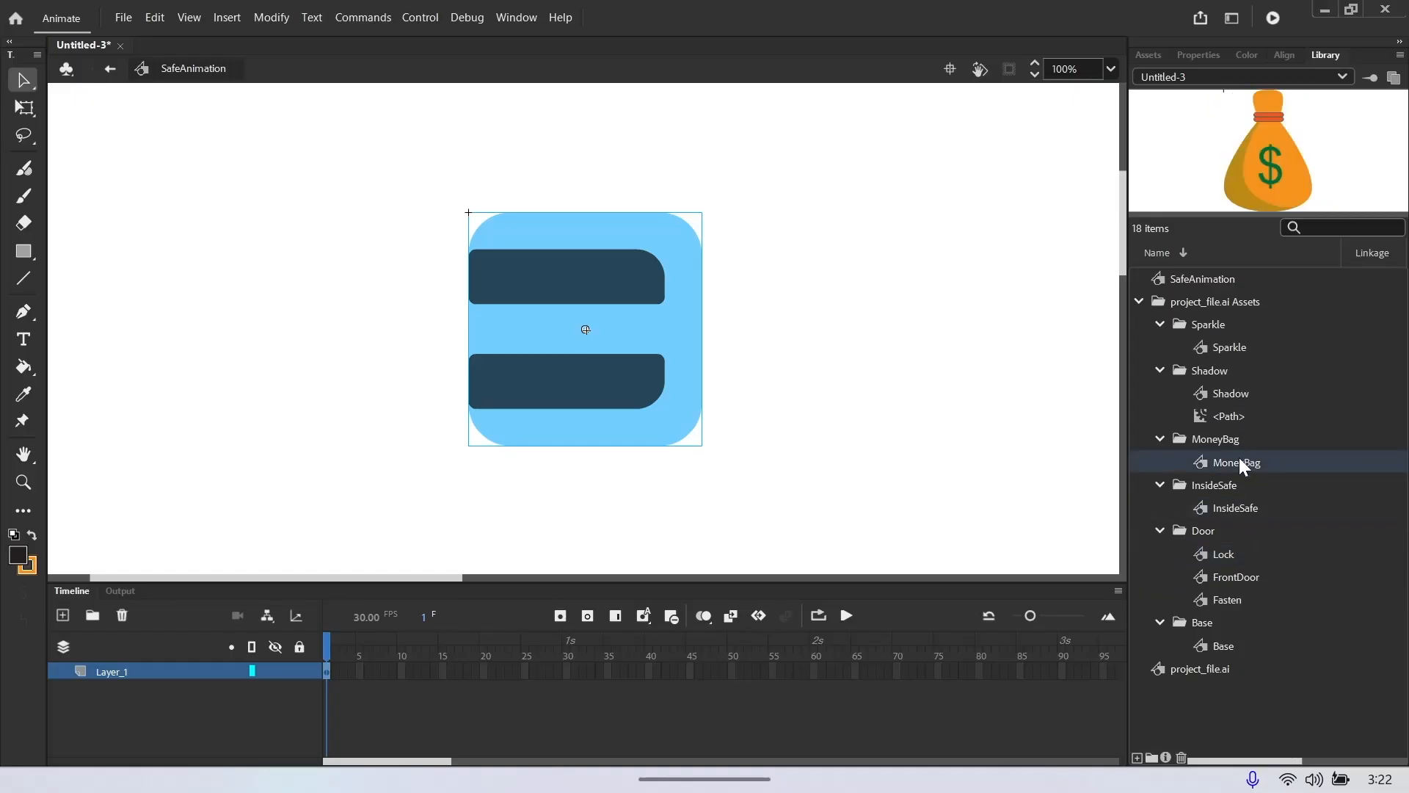
click(1239, 511)
drag(1256, 505, 584, 326)
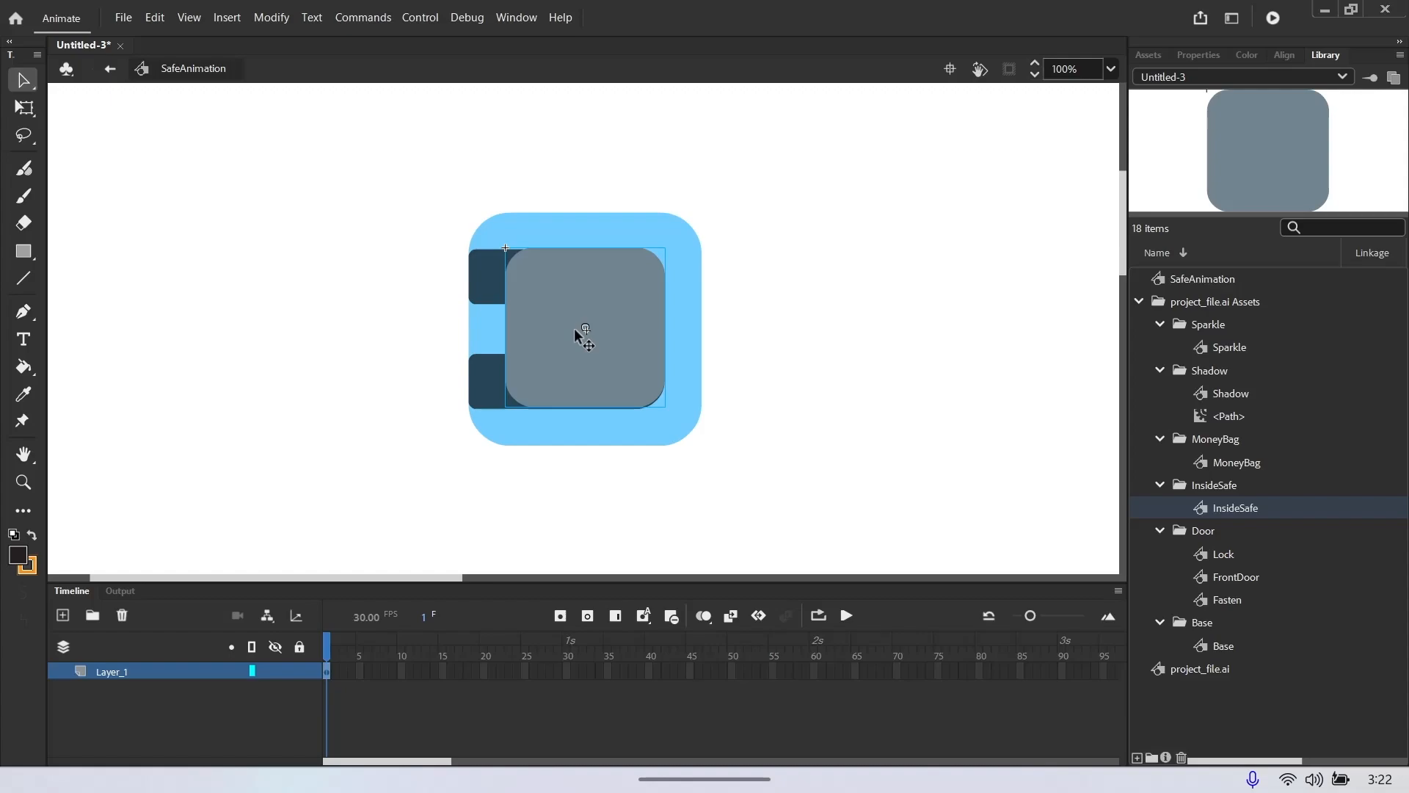
key(Down)
key(Down)
click(1246, 461)
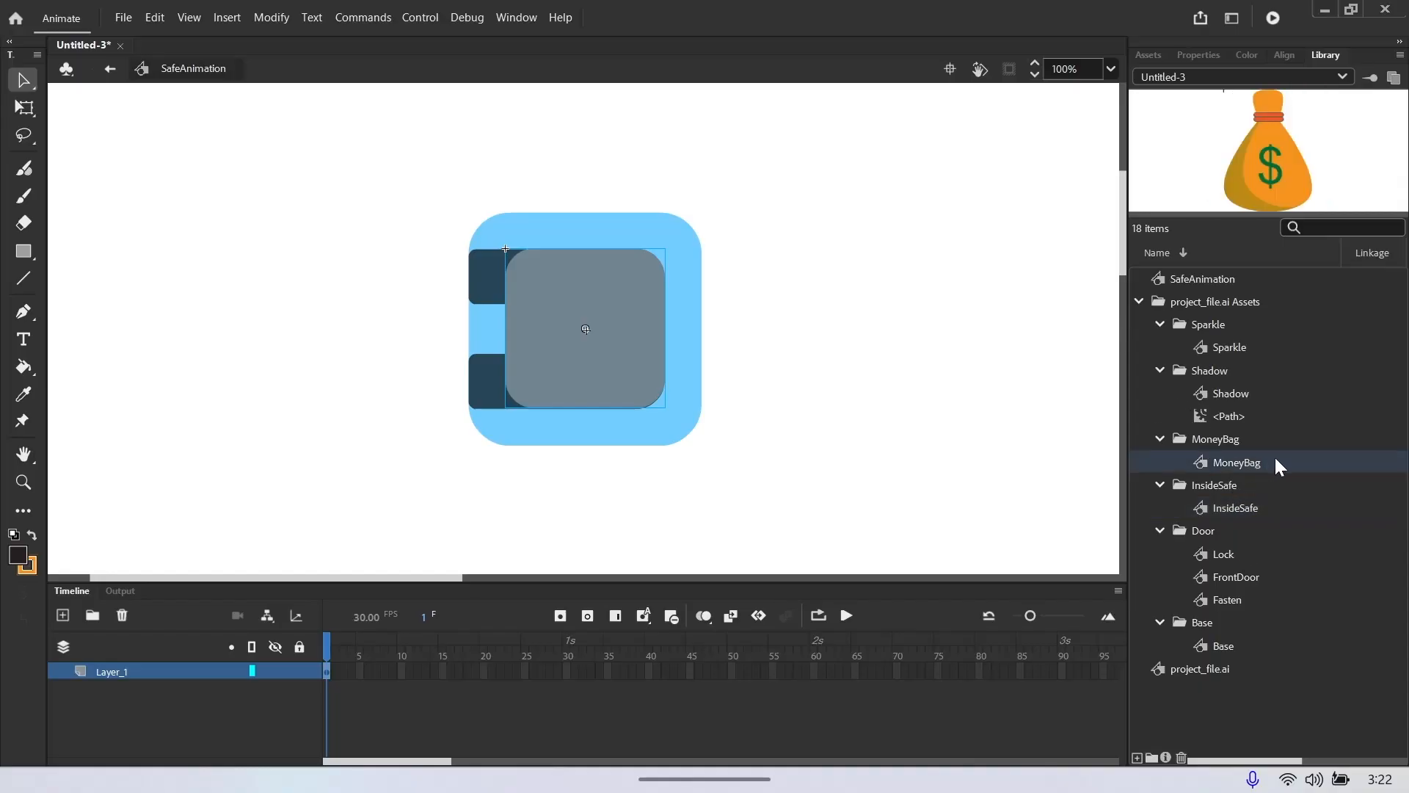
drag(1283, 460, 623, 366)
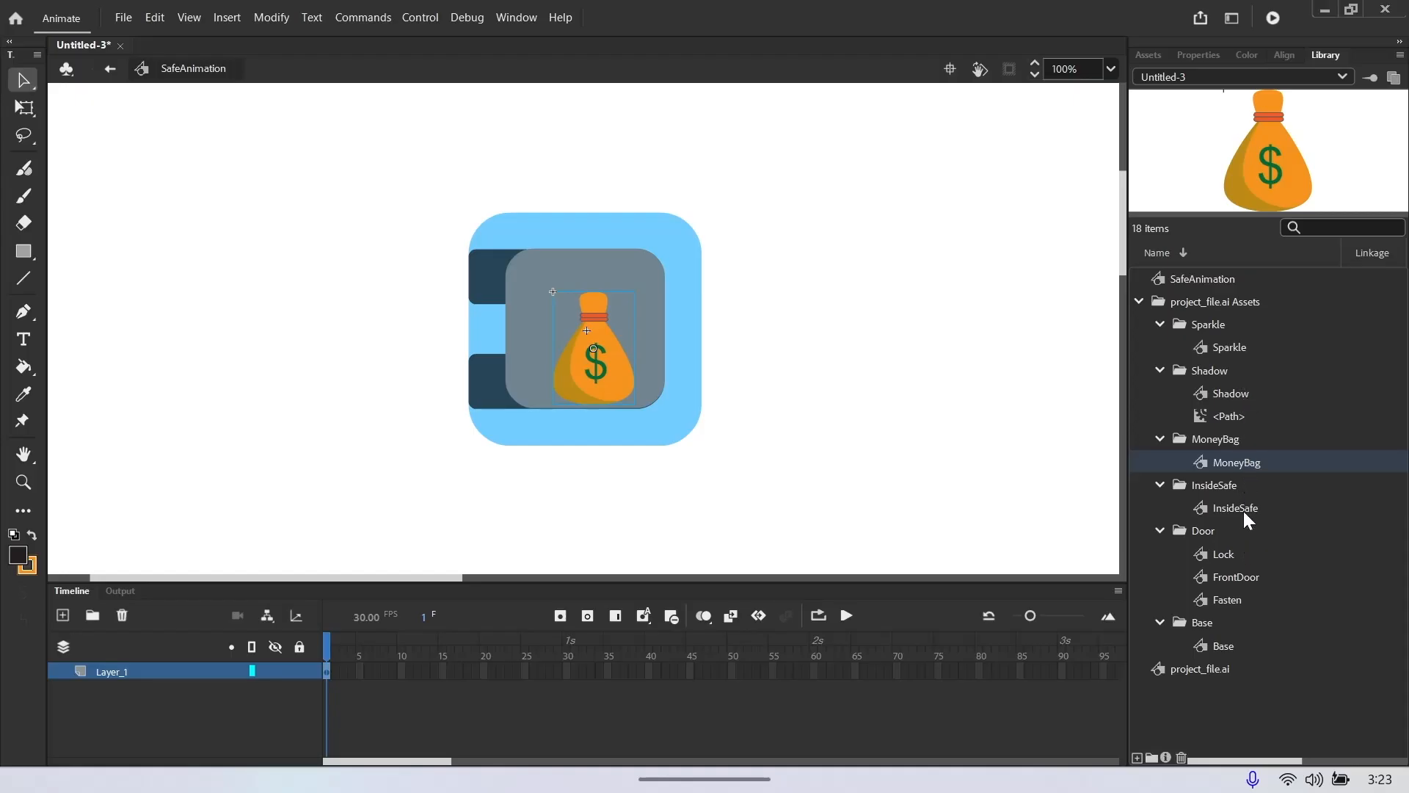
Step: Place the FrontDoor symbol on the empty canvas to the right of the safe
click(1217, 529)
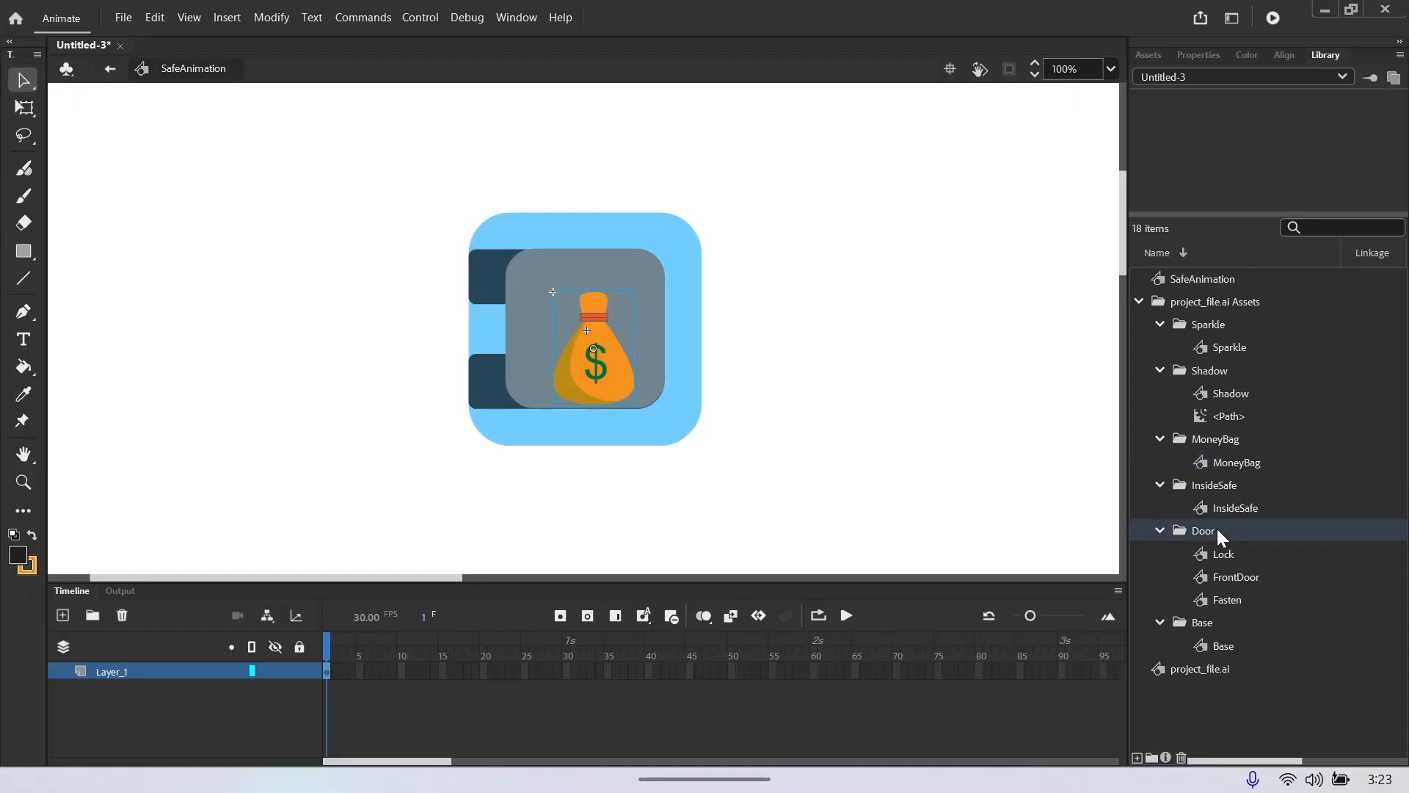
click(1241, 554)
click(1245, 575)
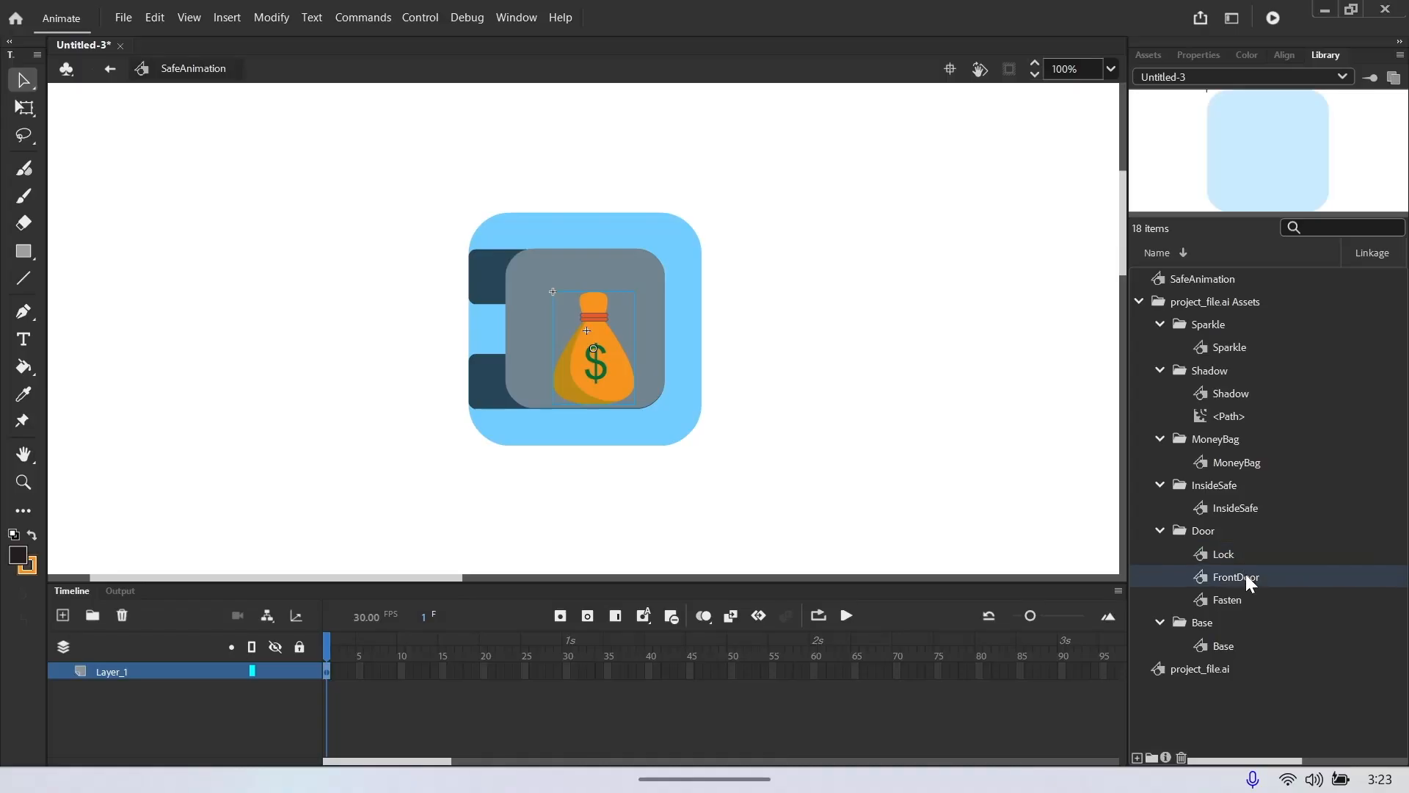
click(1244, 594)
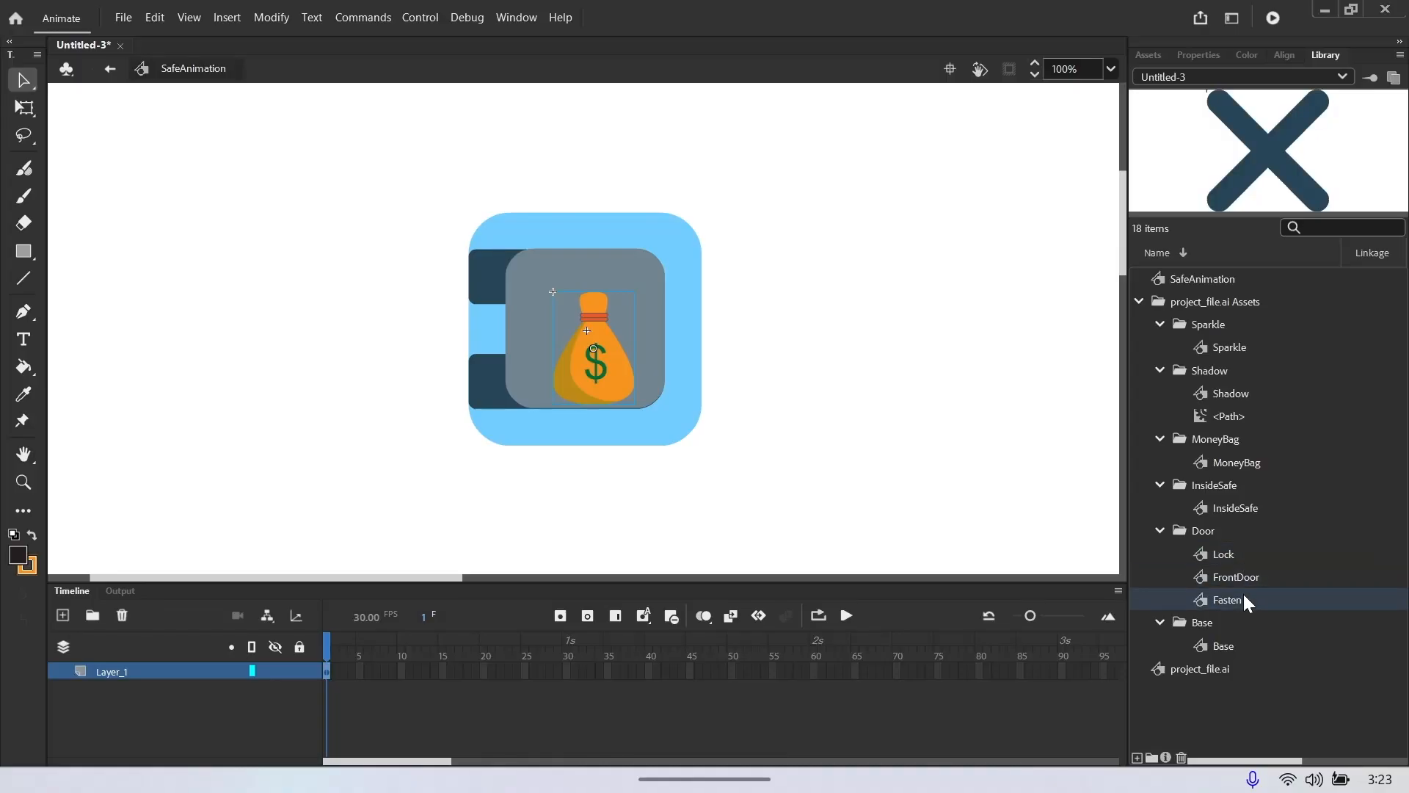
click(1234, 557)
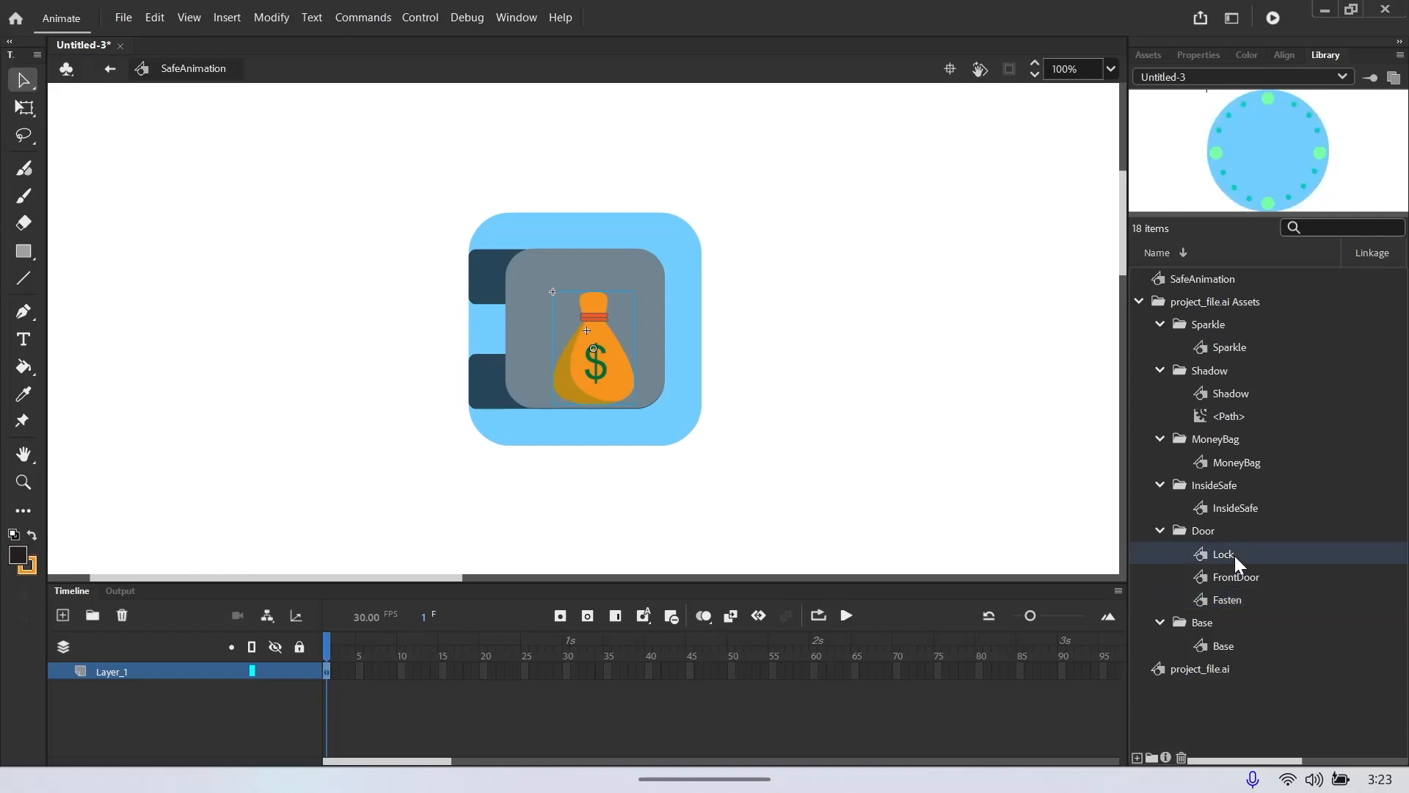
click(1242, 572)
drag(1262, 574, 900, 324)
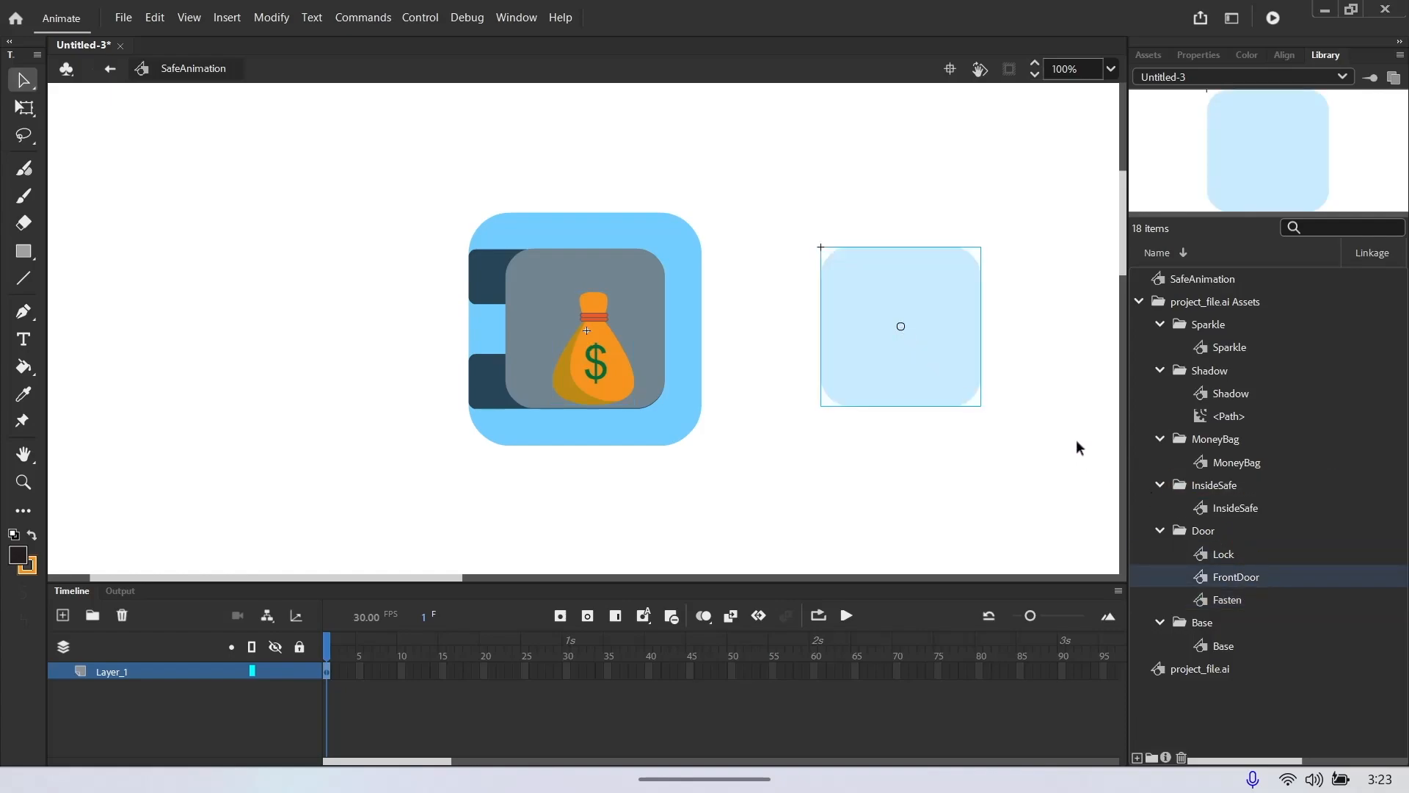
Step: Place the Fasten symbol on the centre of the front door
click(1240, 557)
click(1248, 599)
drag(1255, 600, 901, 324)
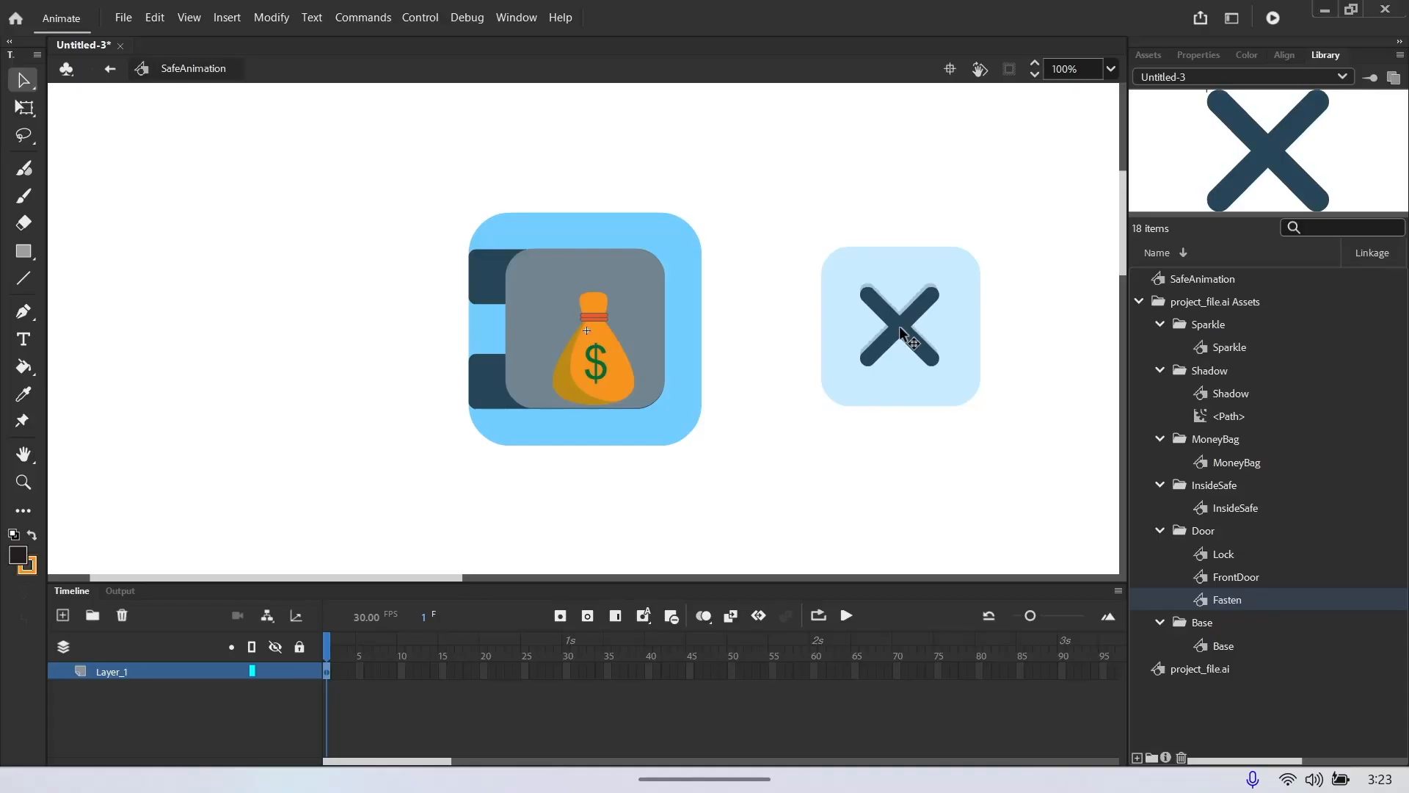
Step: Place the Lock symbol on the door and nudge it until it is centred over the Fasten cross
click(1229, 554)
drag(1244, 555, 918, 316)
key(Up)
key(Up)
key(Up)
key(Up)
key(Up)
key(Up)
key(Left)
key(Left)
key(Left)
key(Right)
click(1064, 325)
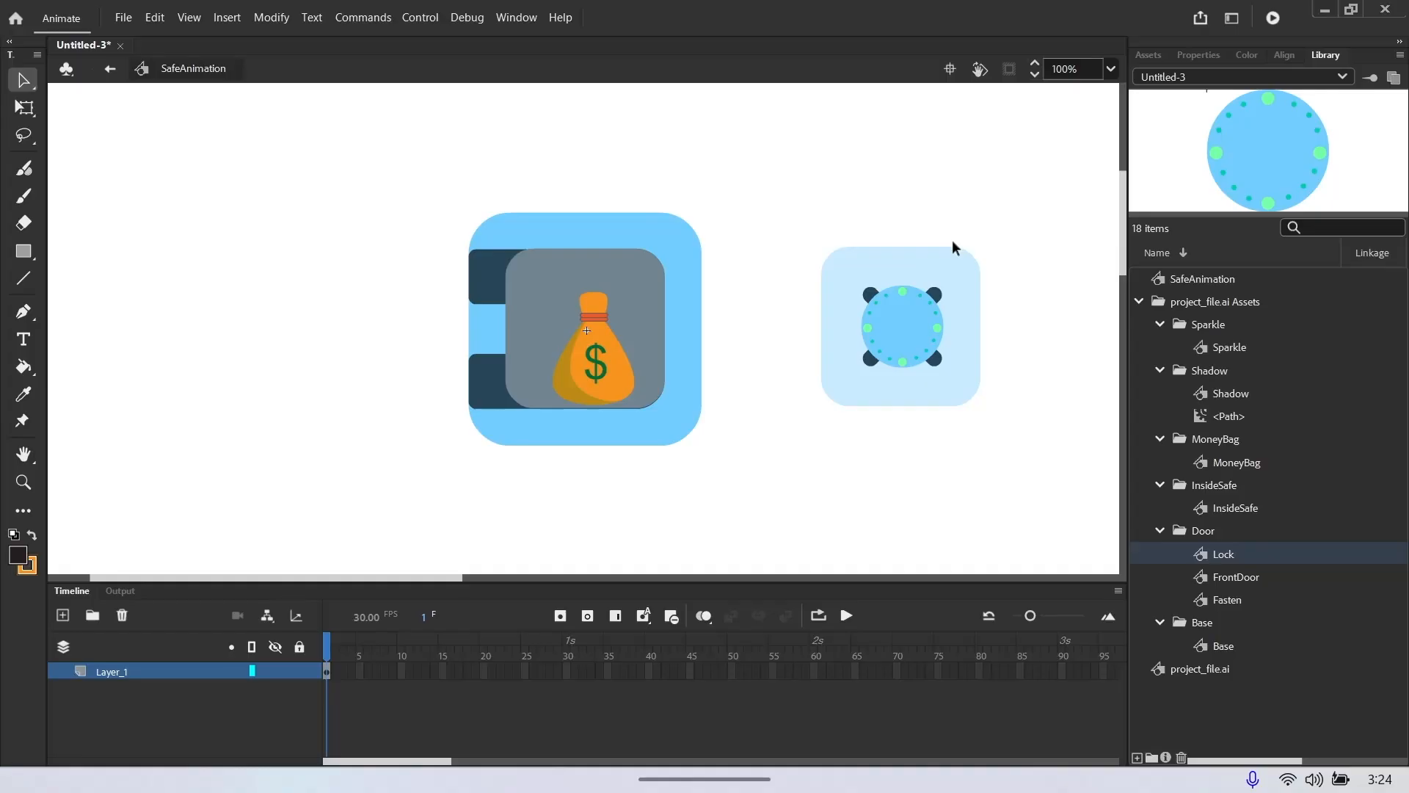
Step: Move the FrontDoor, Fasten and Lock together onto the safe so they cover the InsideSafe panel and money bag
drag(786, 214, 1072, 433)
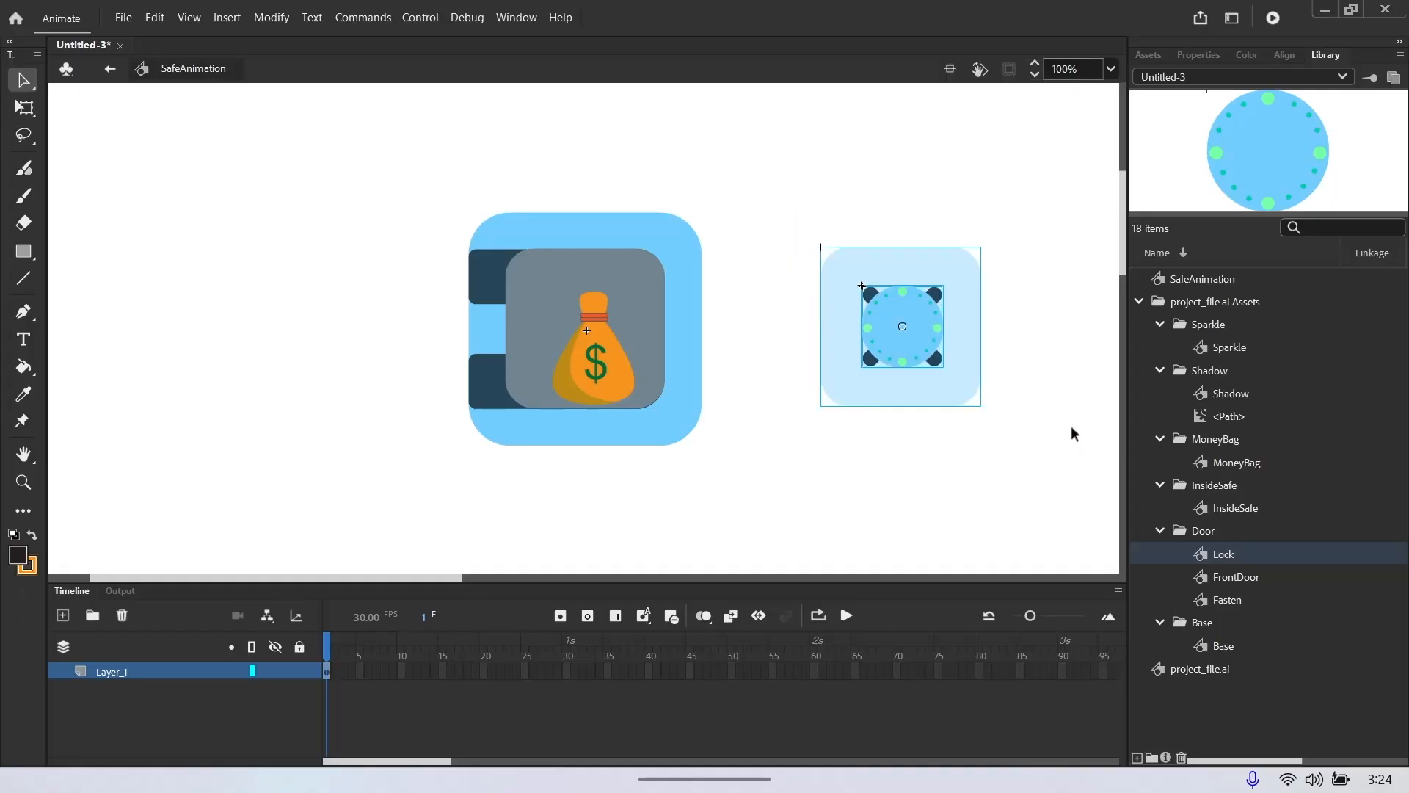
drag(963, 353, 647, 354)
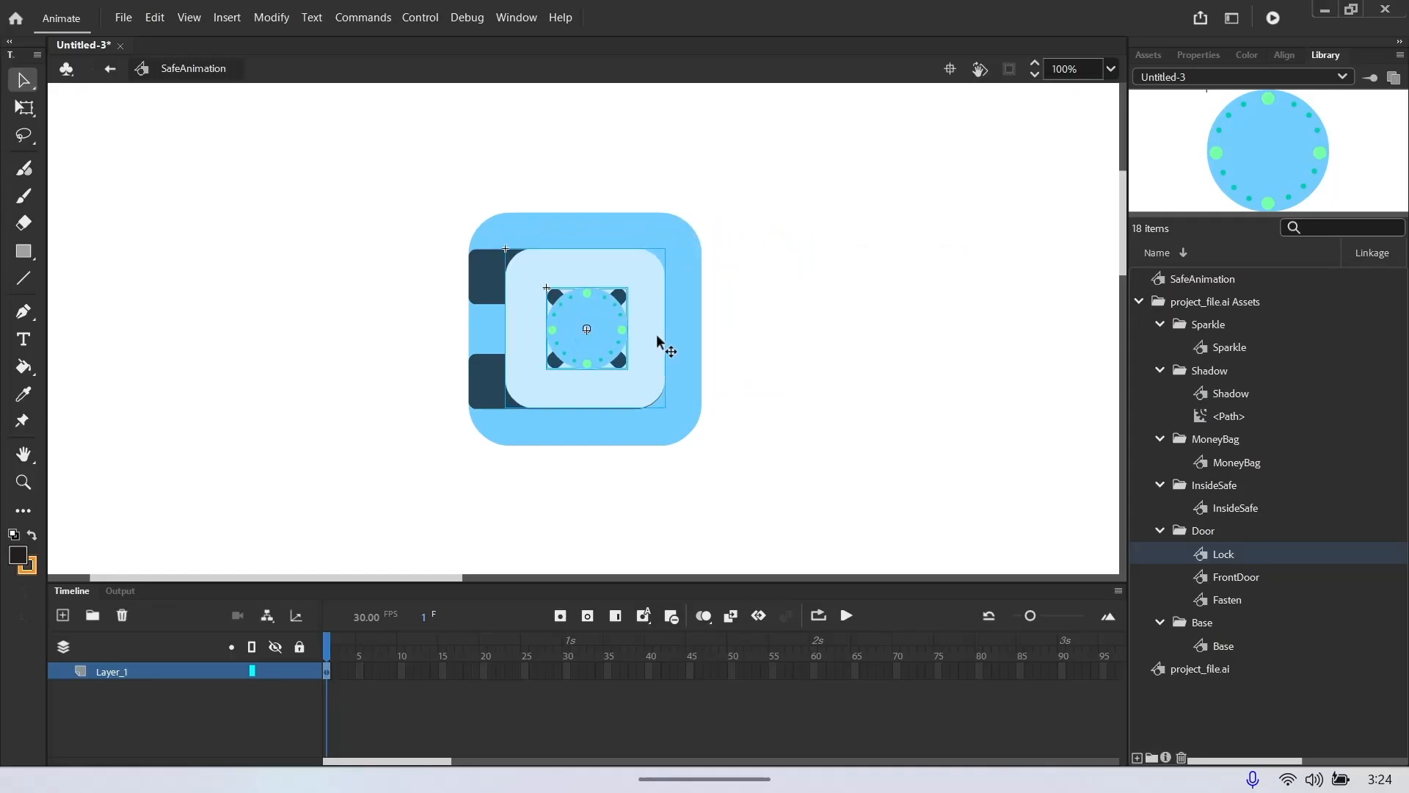
key(Down)
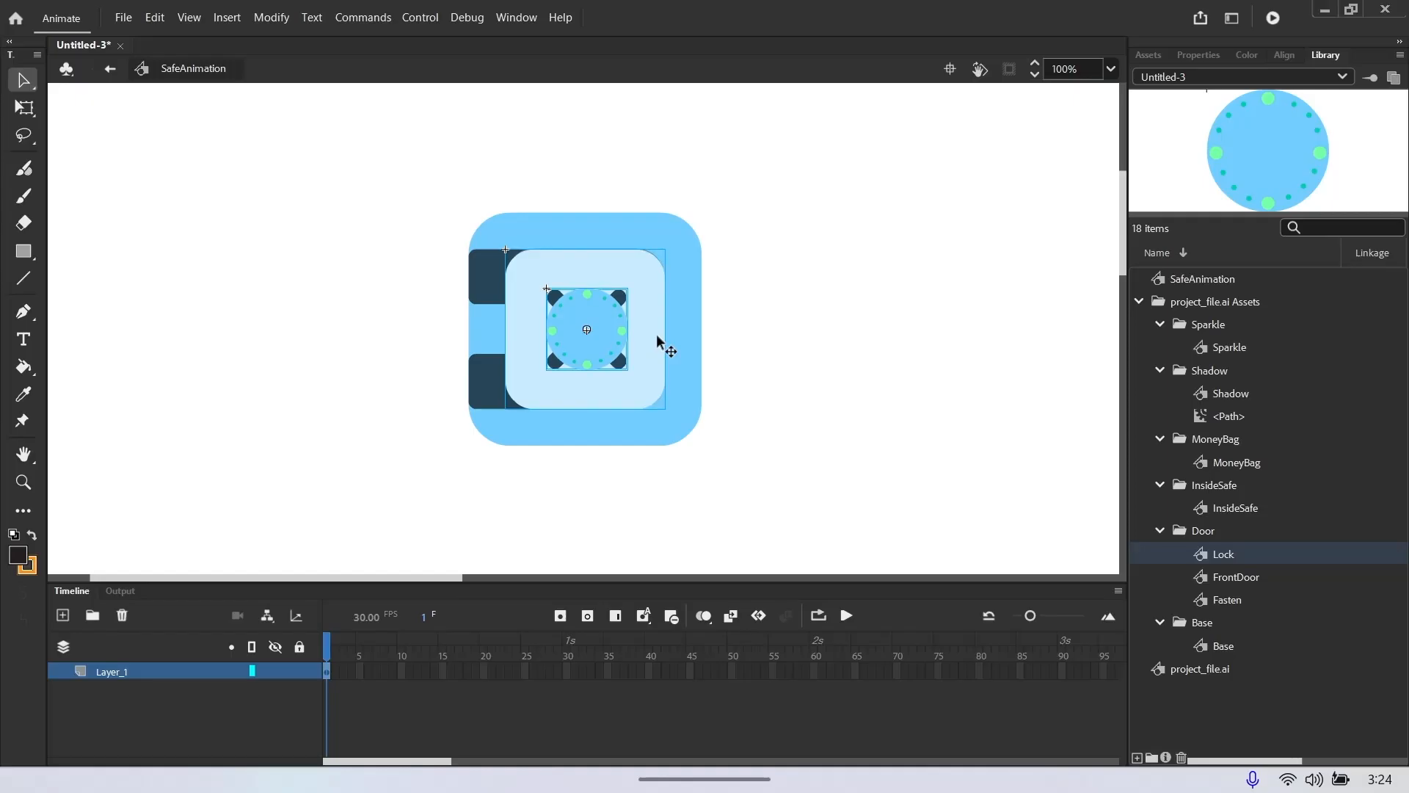
click(860, 309)
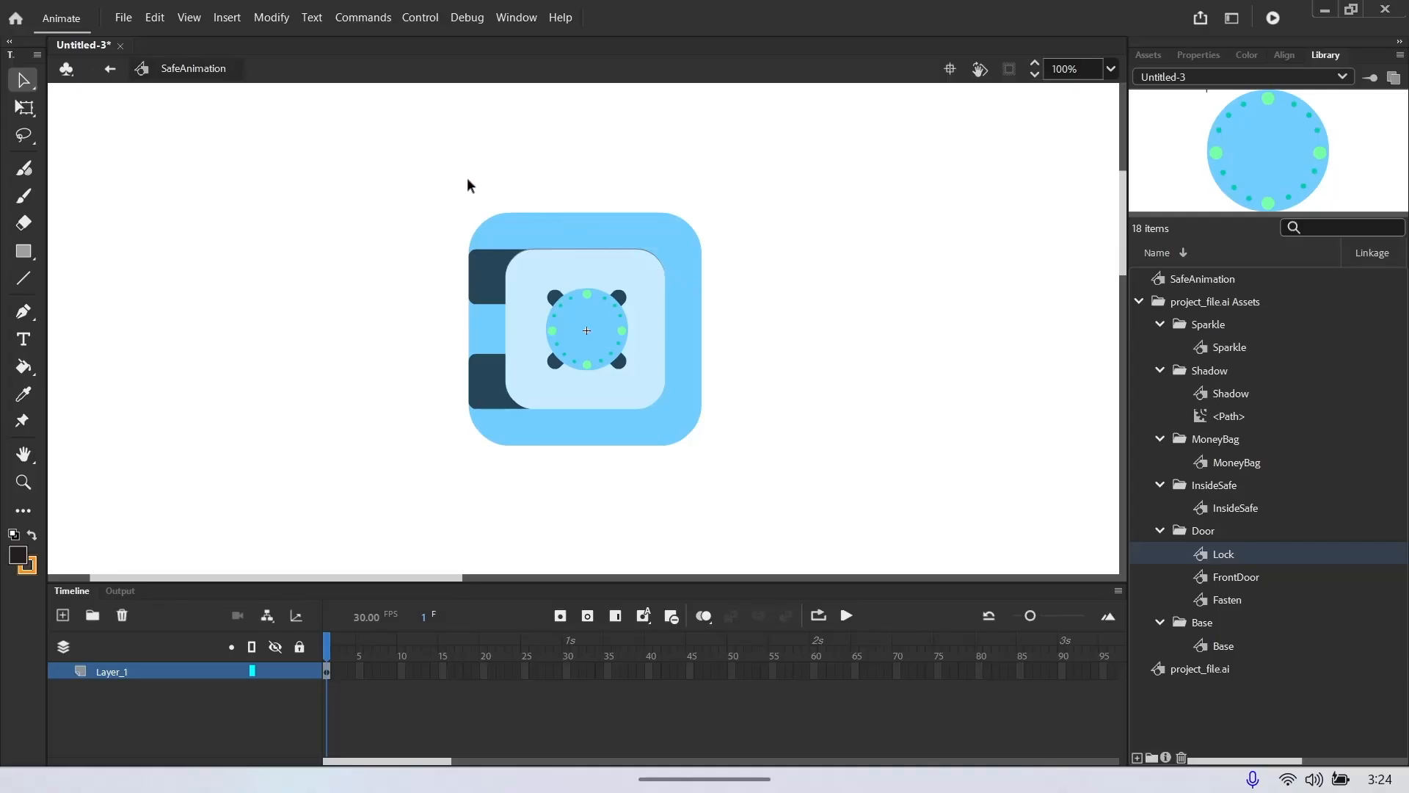
Step: Distribute all the safe's symbols within SafeAnimation to separate layers
drag(428, 181, 778, 526)
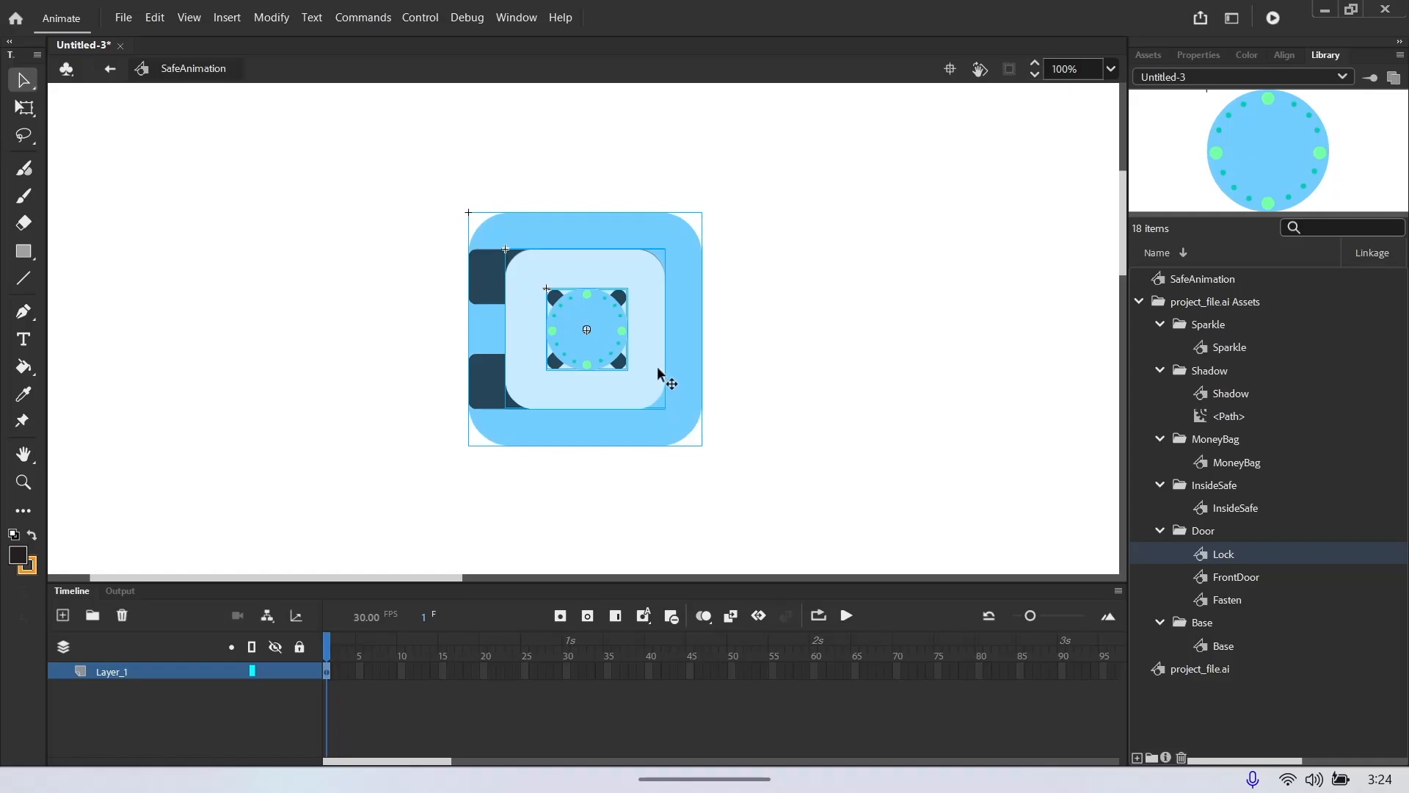
right_click(688, 349)
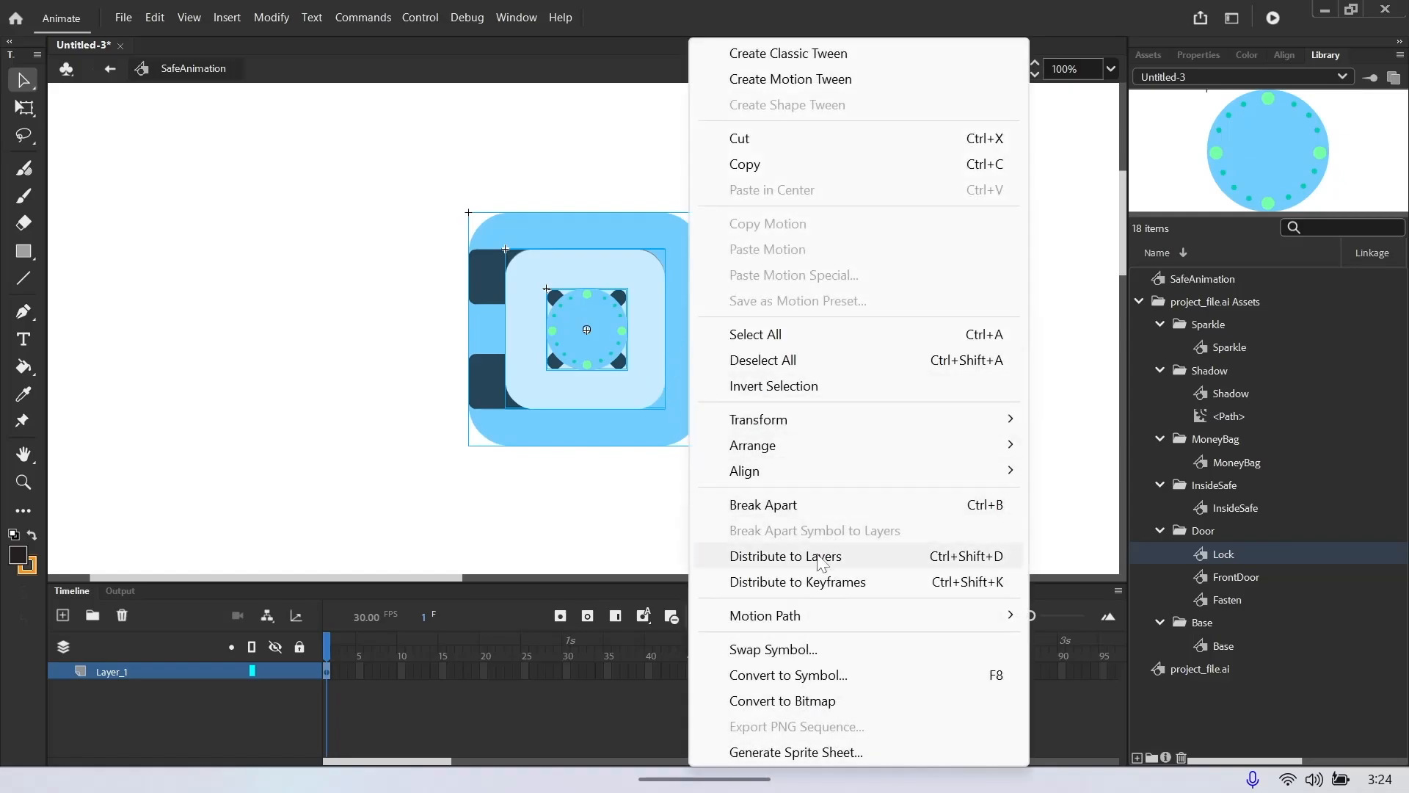
click(785, 556)
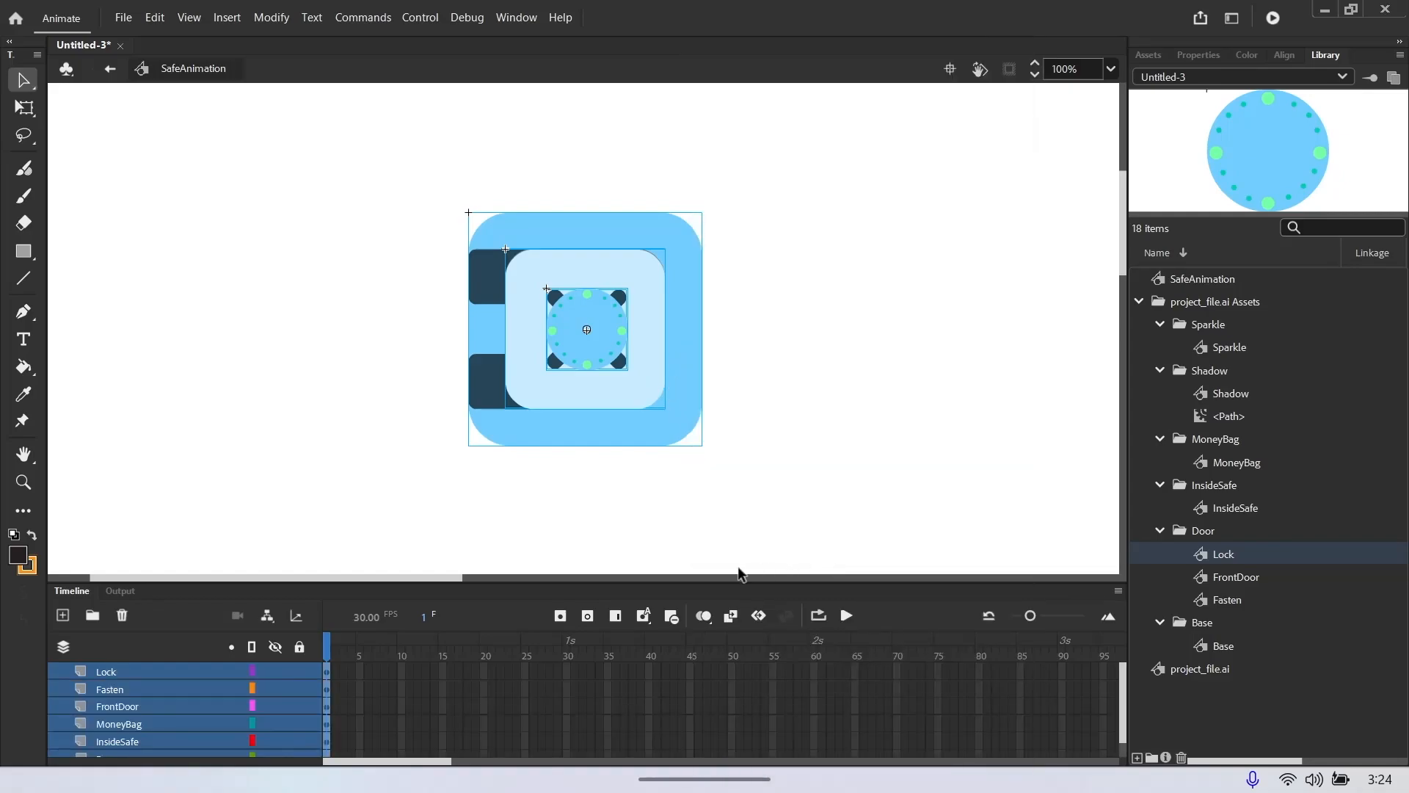
scroll(286, 671, down, 1)
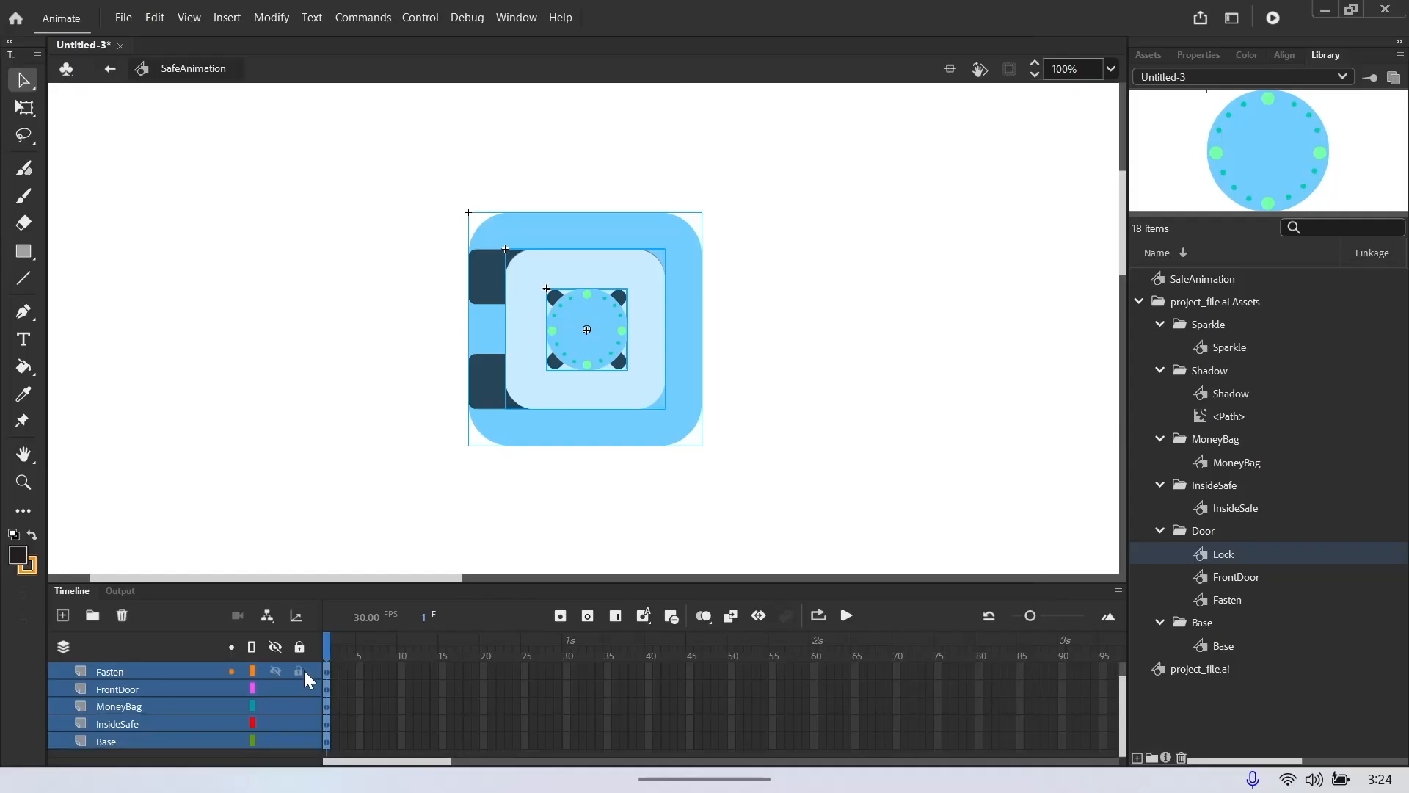
Step: Hide all of SafeAnimation's layers, and show the Base, InsideSafe, MoneyBag and FrontDoor layers again one by one
click(295, 516)
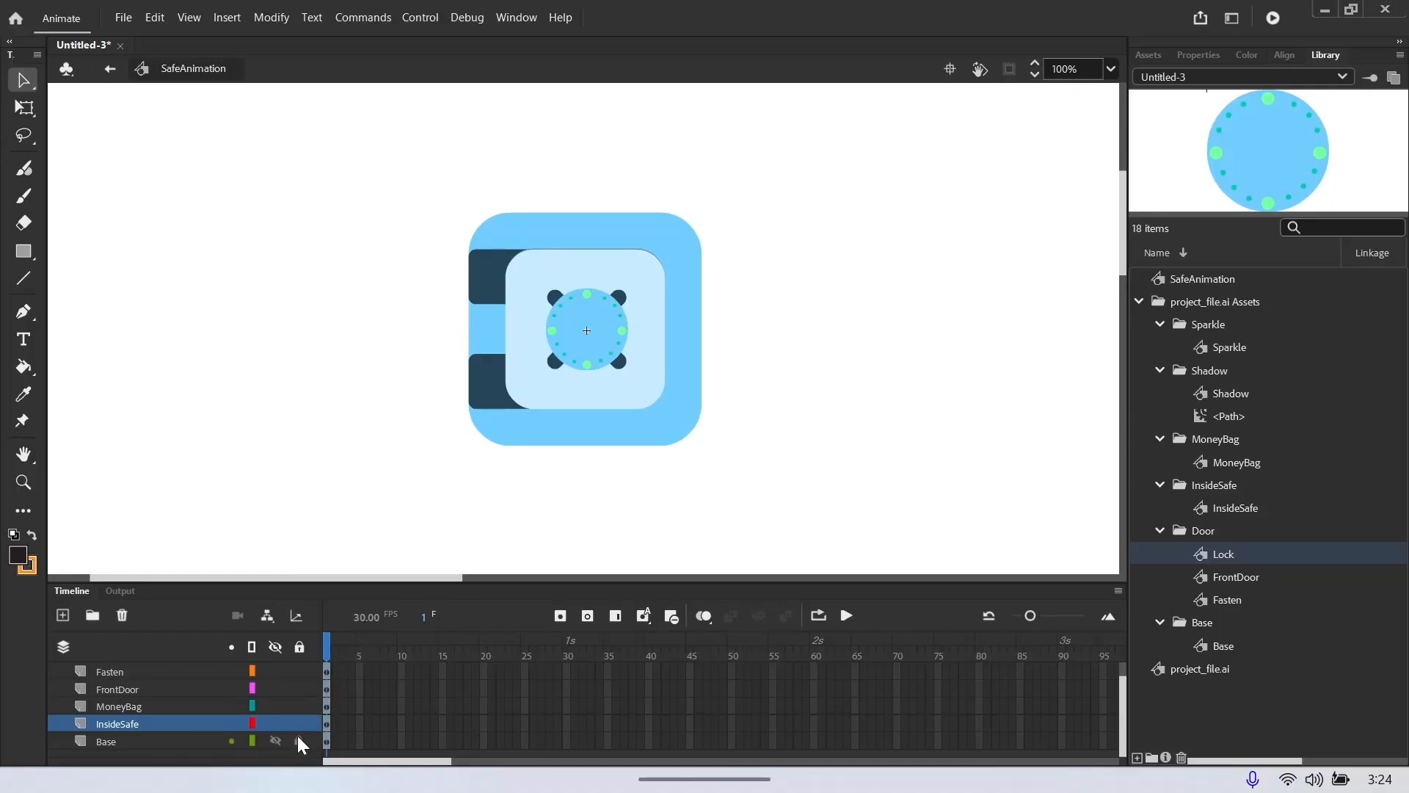
click(274, 646)
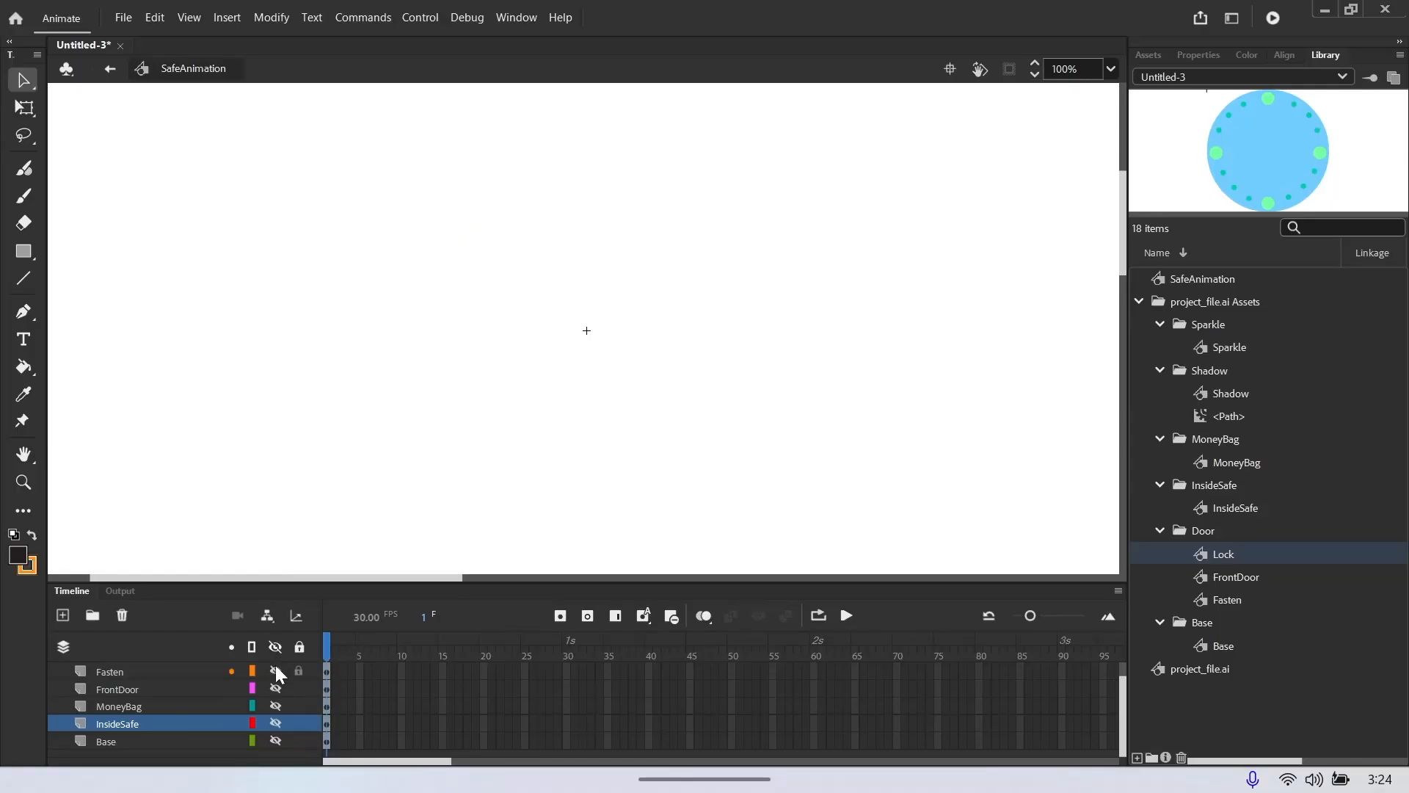
click(273, 740)
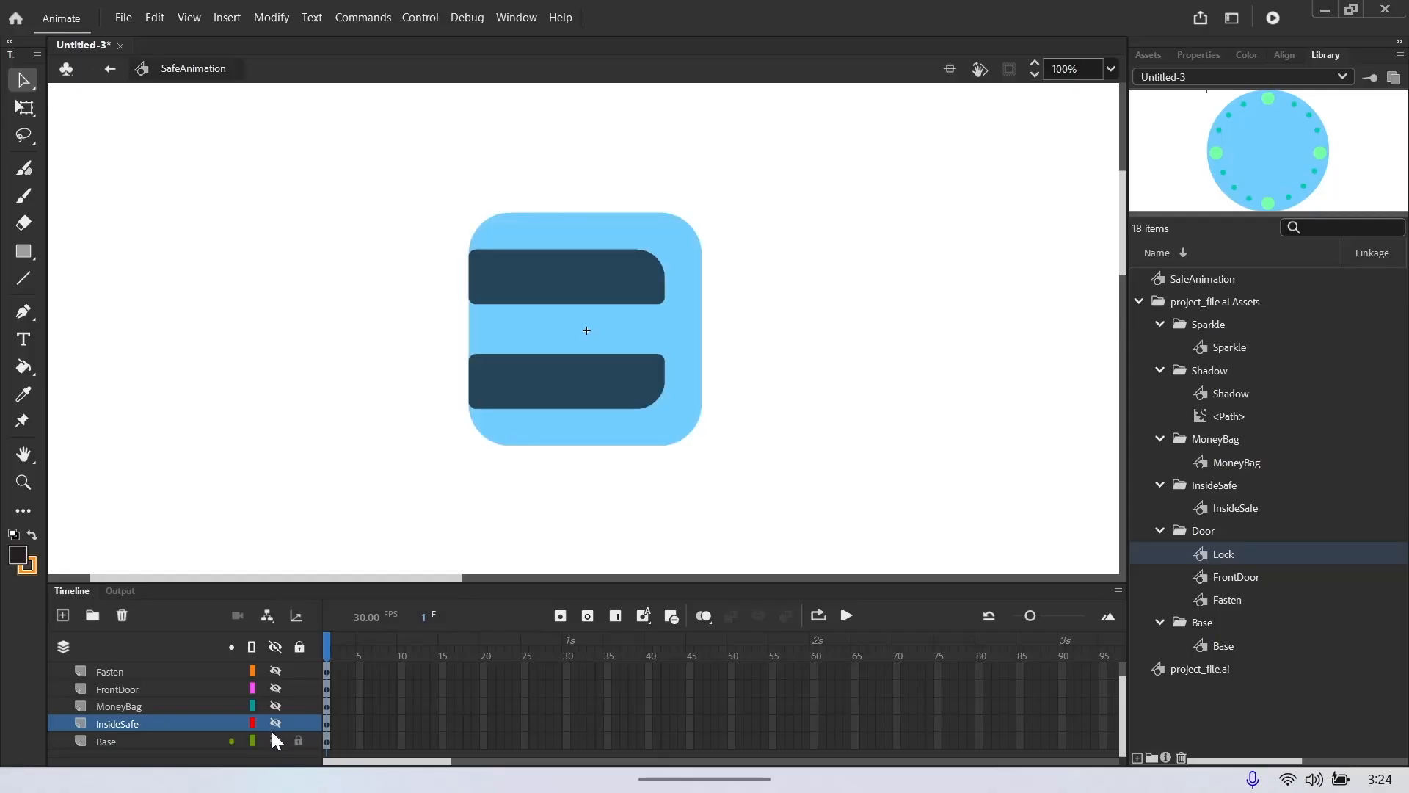
click(275, 722)
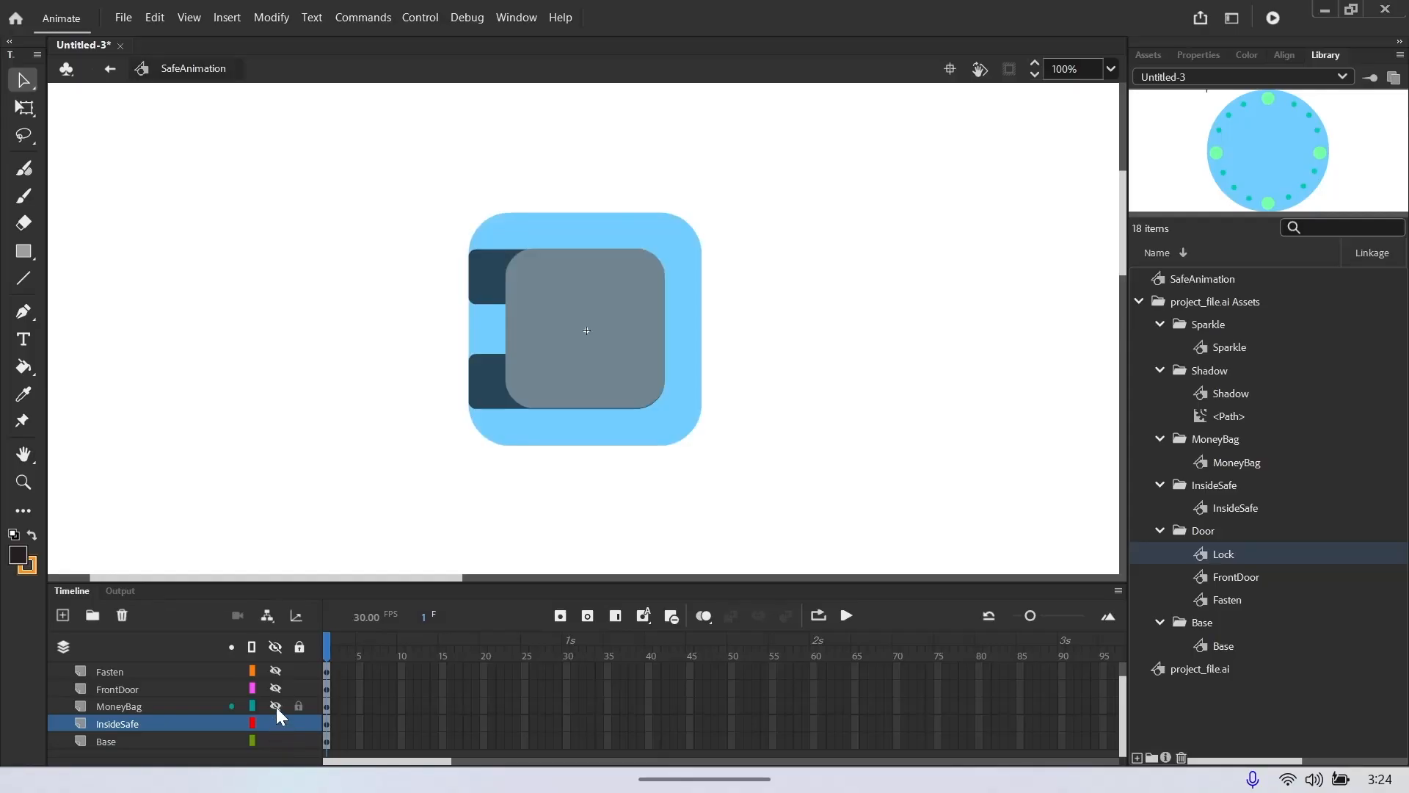
click(274, 704)
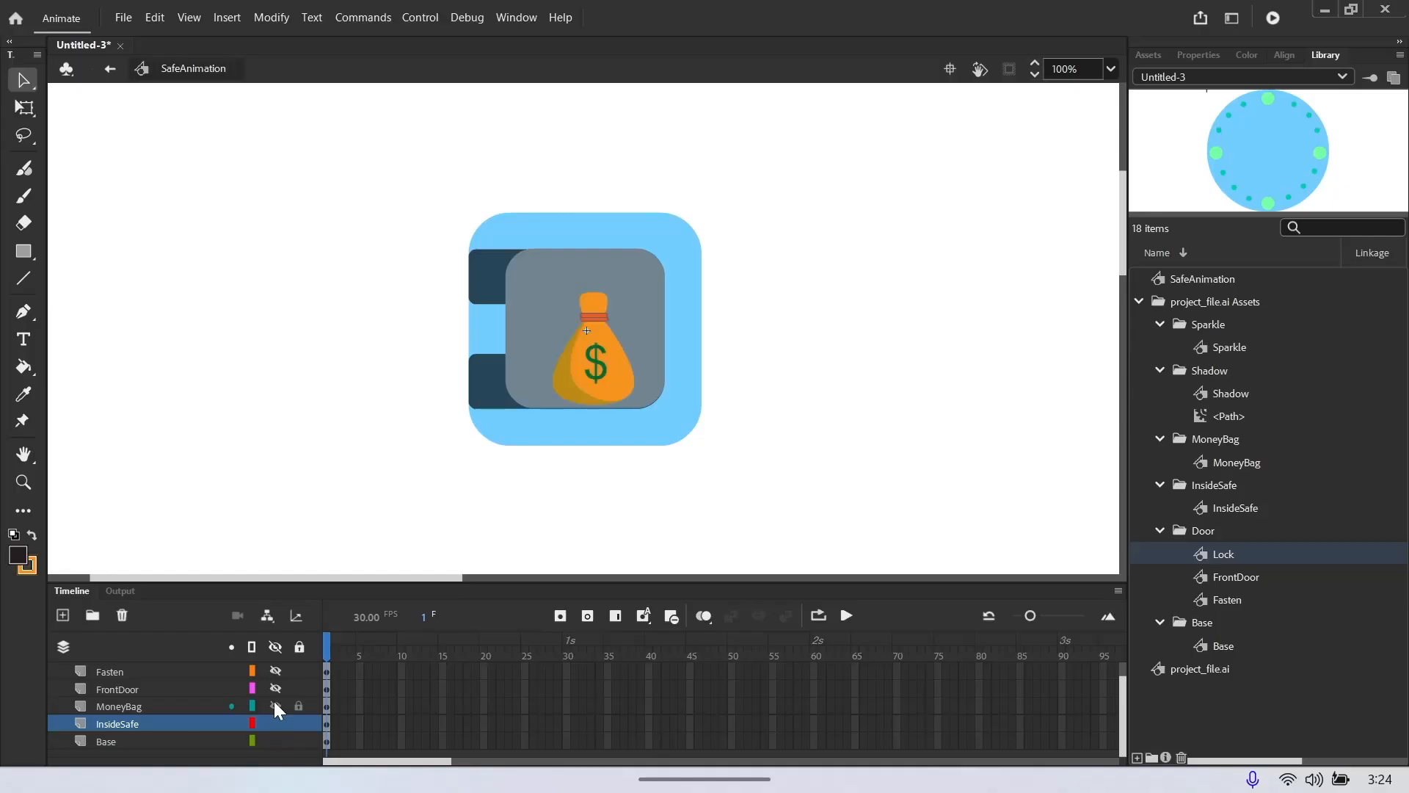
click(276, 685)
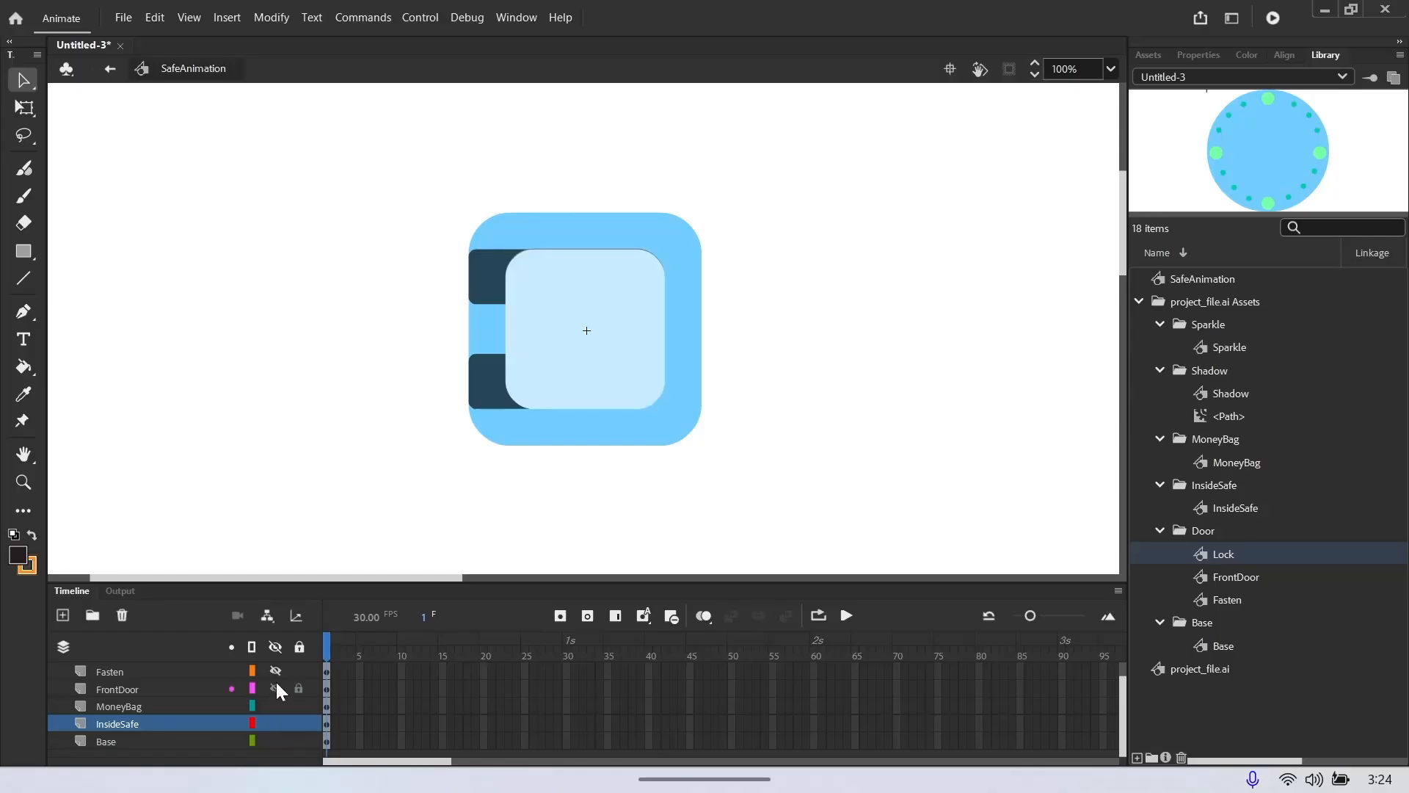
Step: Try nudging the FrontDoor symbol up on the safe and back down again
click(145, 703)
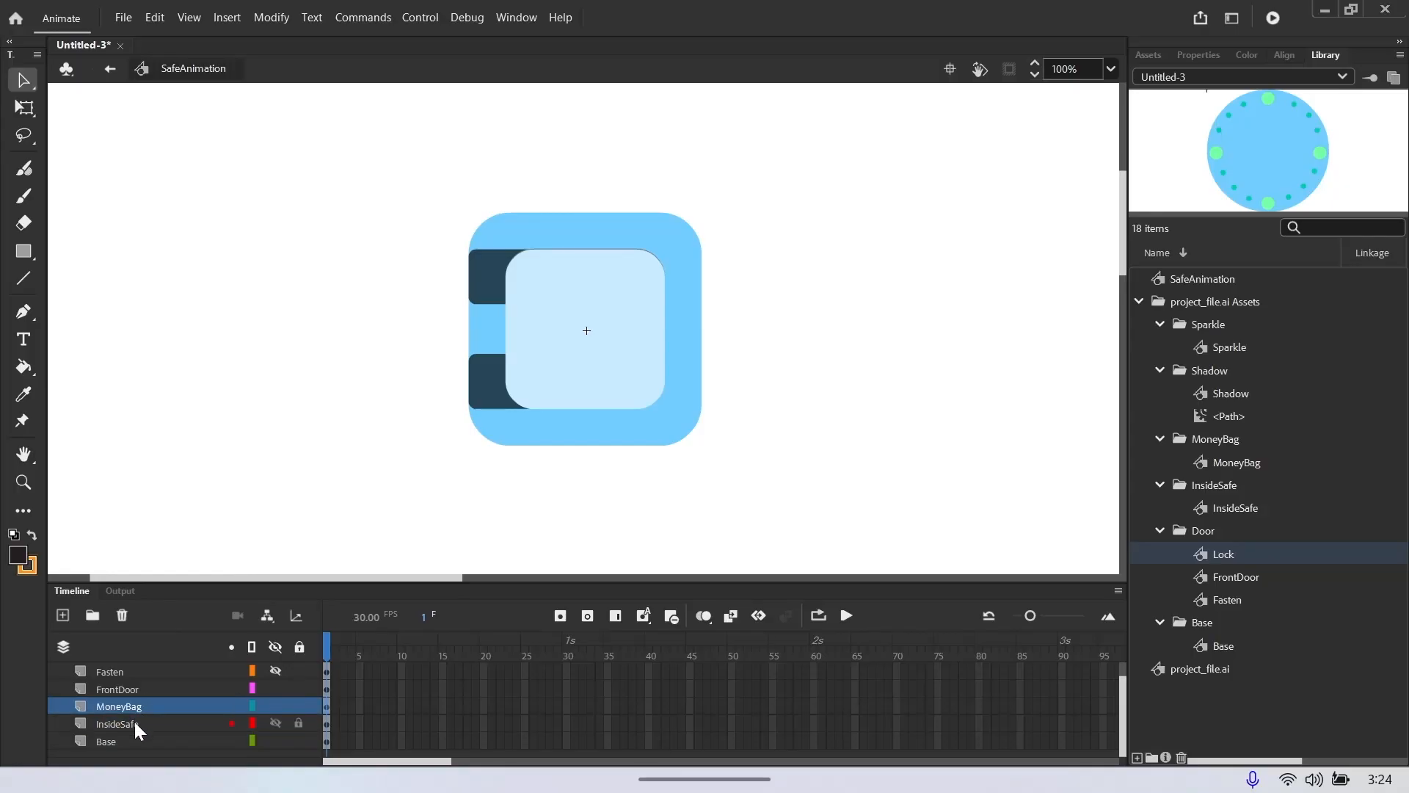
click(134, 721)
click(146, 705)
click(147, 688)
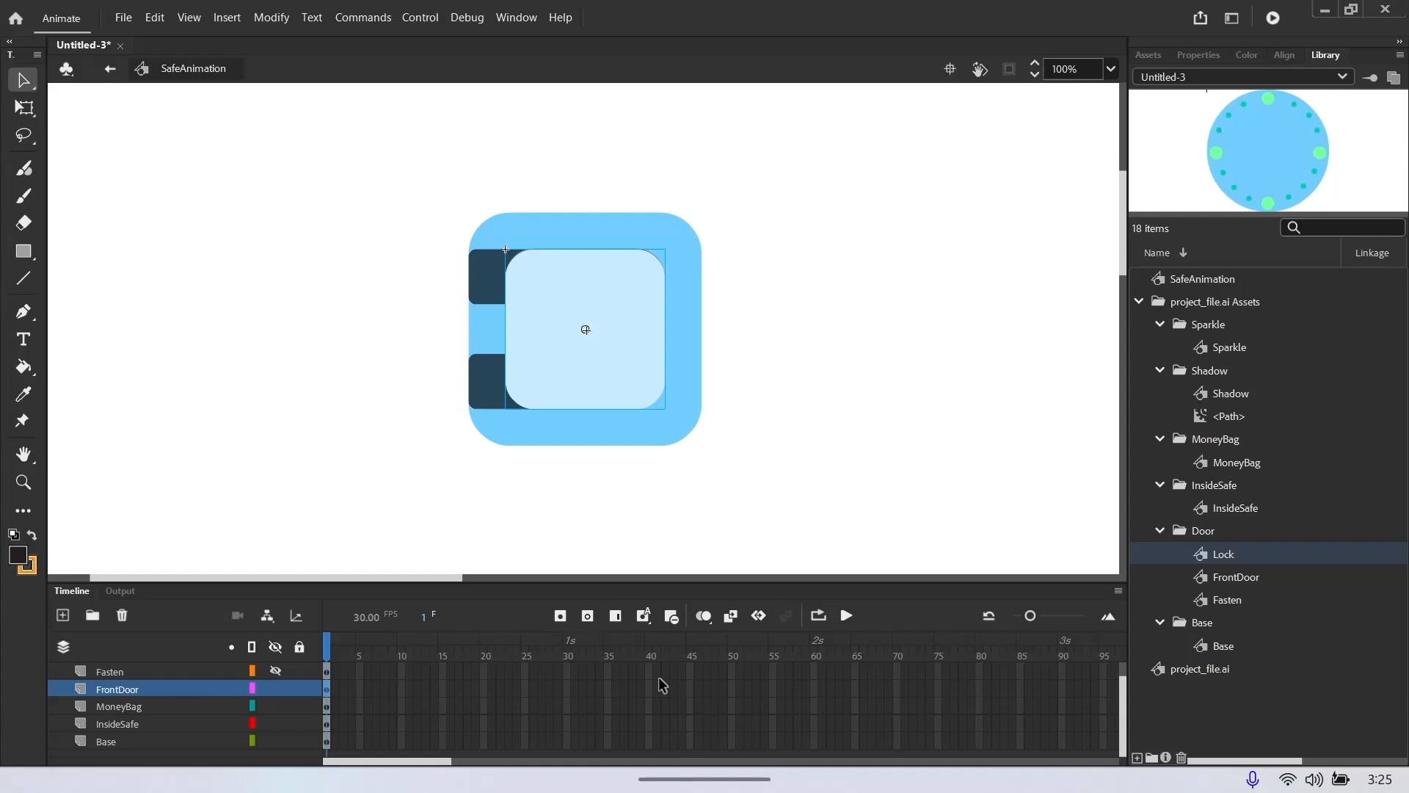
key(Up)
key(Down)
click(820, 351)
Step: Show the hidden Fasten and Lock layers again
click(126, 670)
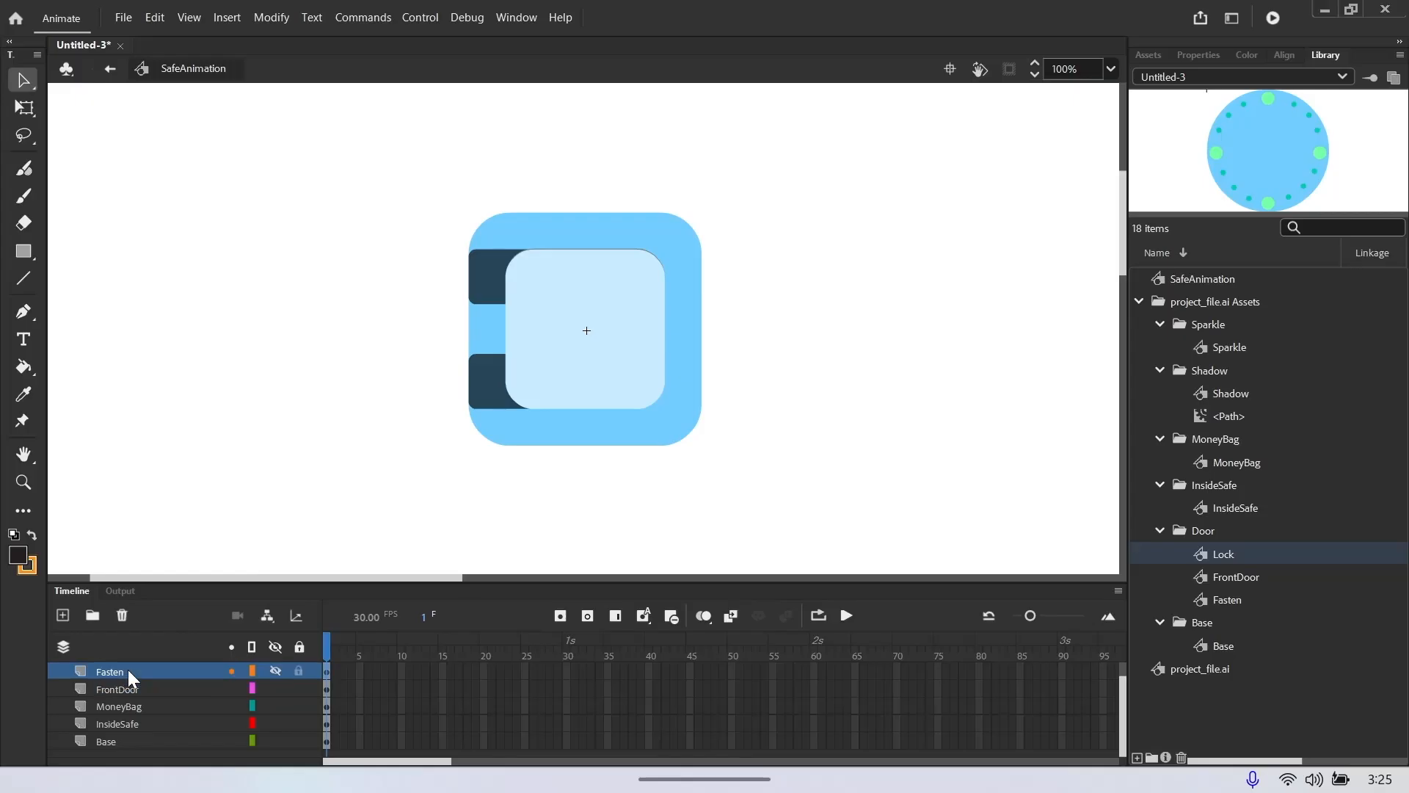
click(275, 670)
scroll(226, 695, up, 1)
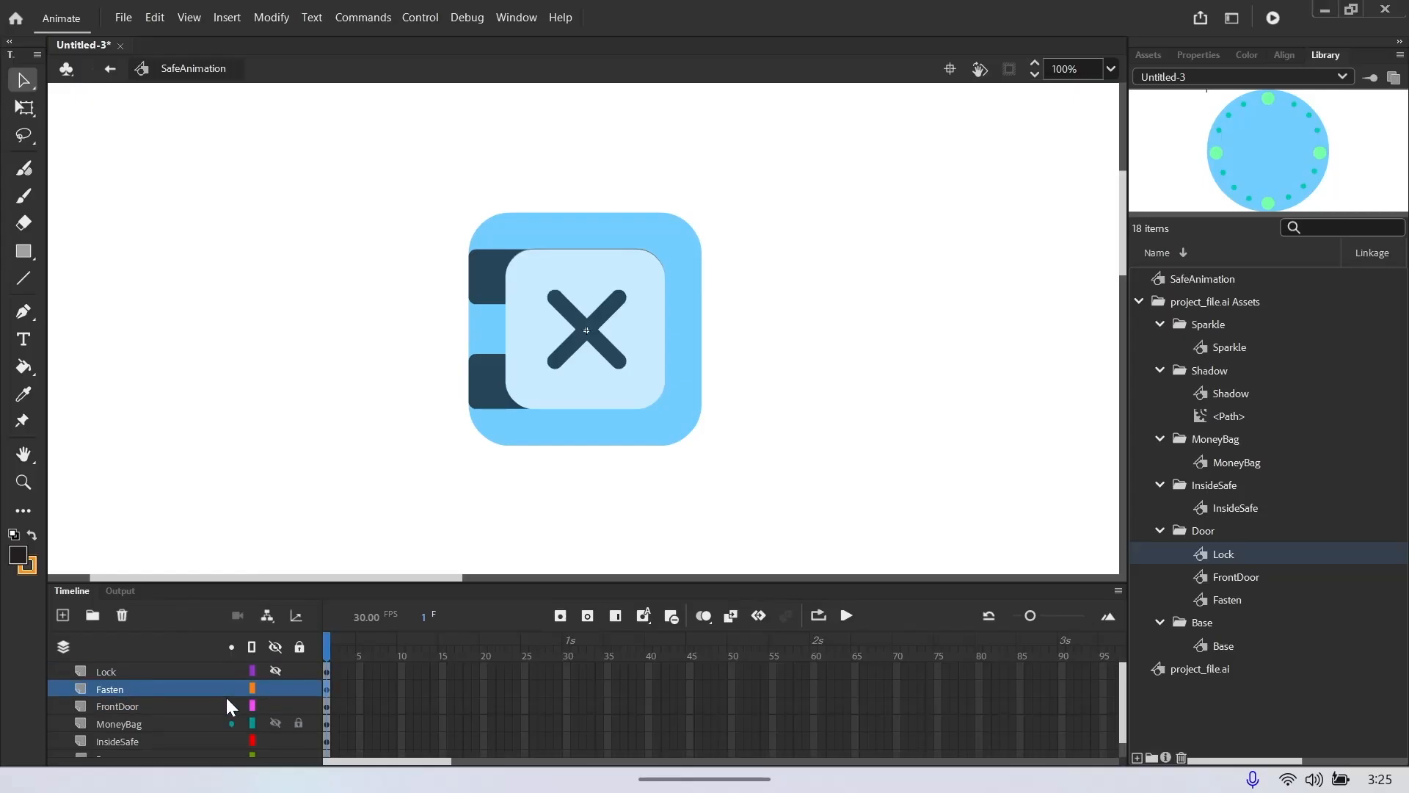
click(276, 670)
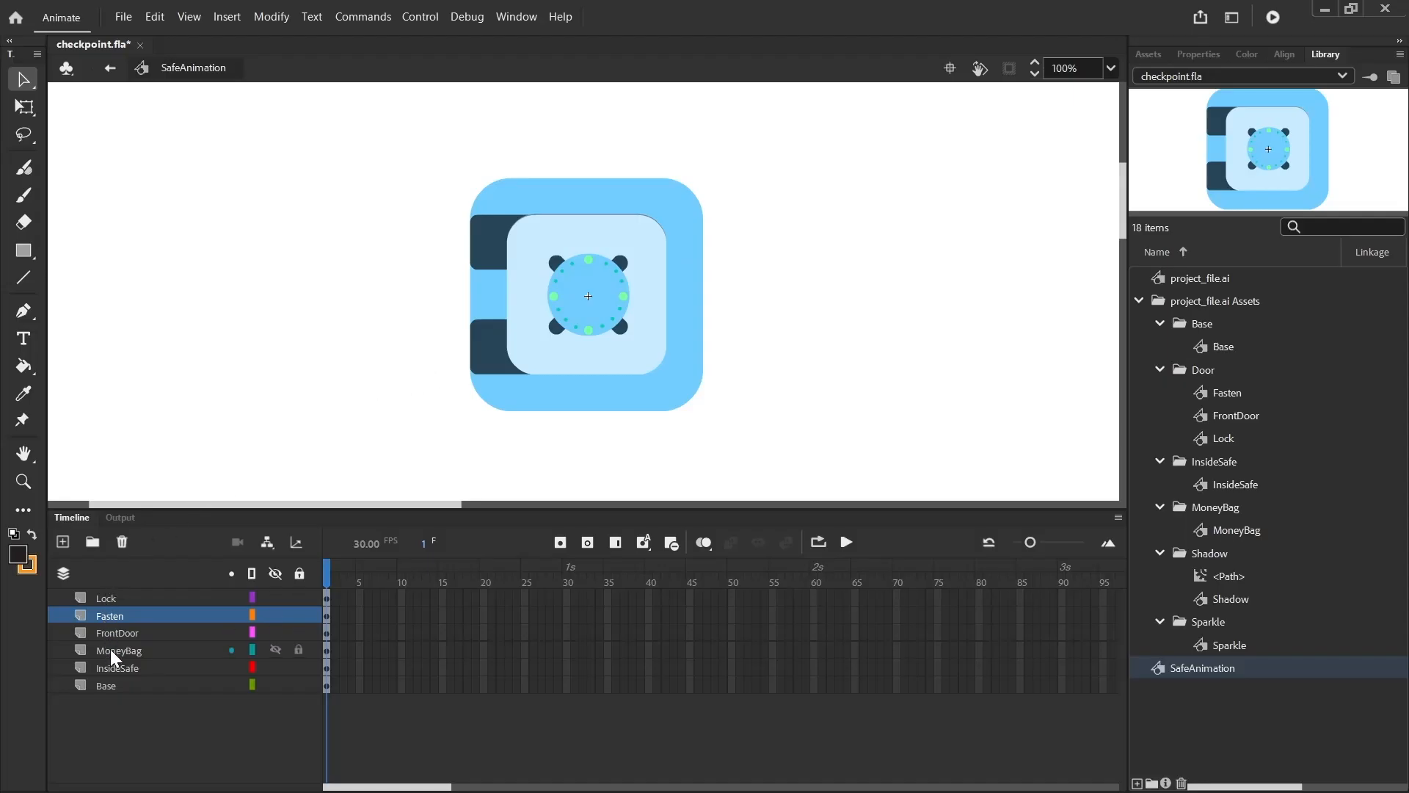
Step: Try moving only the Base symbol away from the rest of the safe and undo the move
click(118, 685)
drag(588, 186, 954, 205)
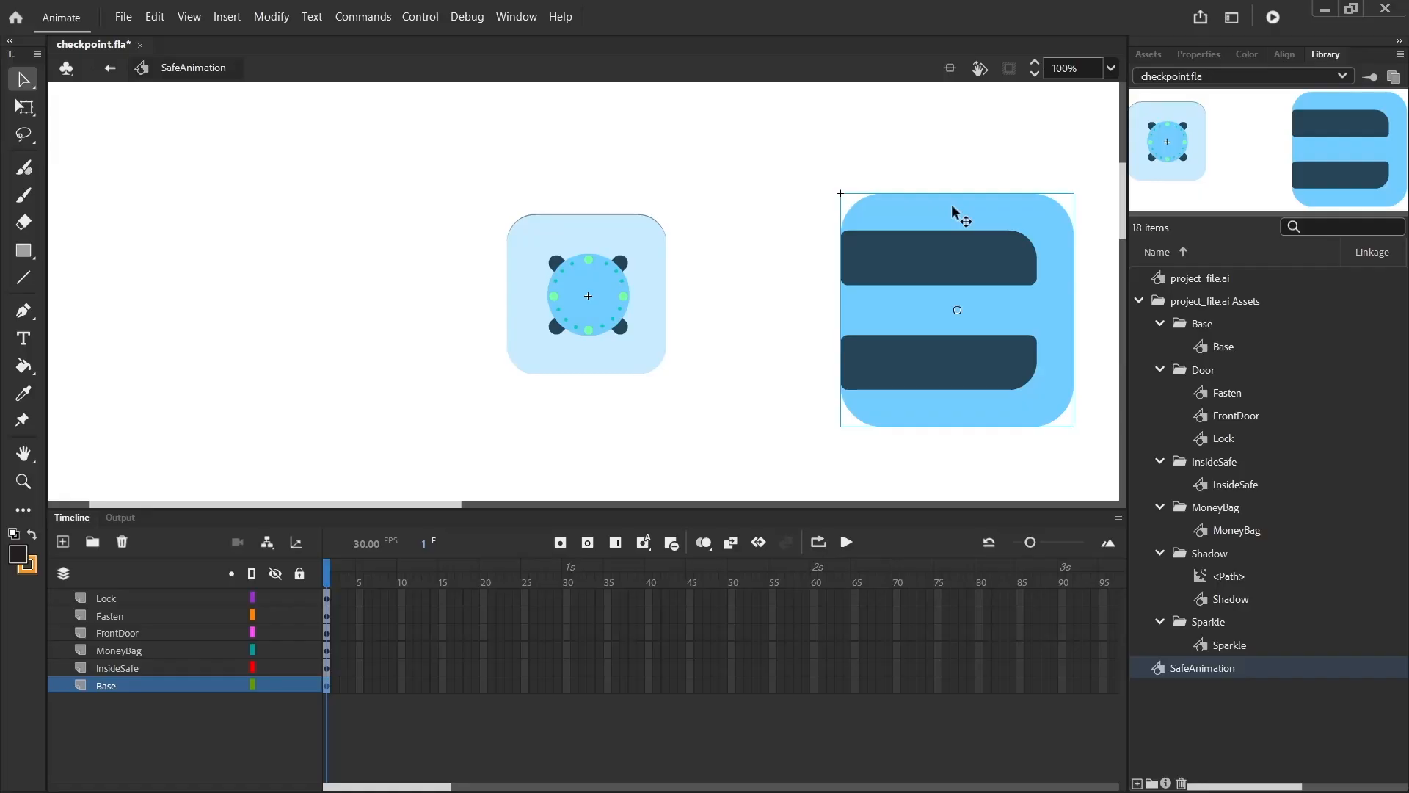
key(ctrl+z)
Step: Try moving all of the safe's symbols together across the stage and undo the move
drag(405, 135, 808, 416)
drag(679, 196, 962, 168)
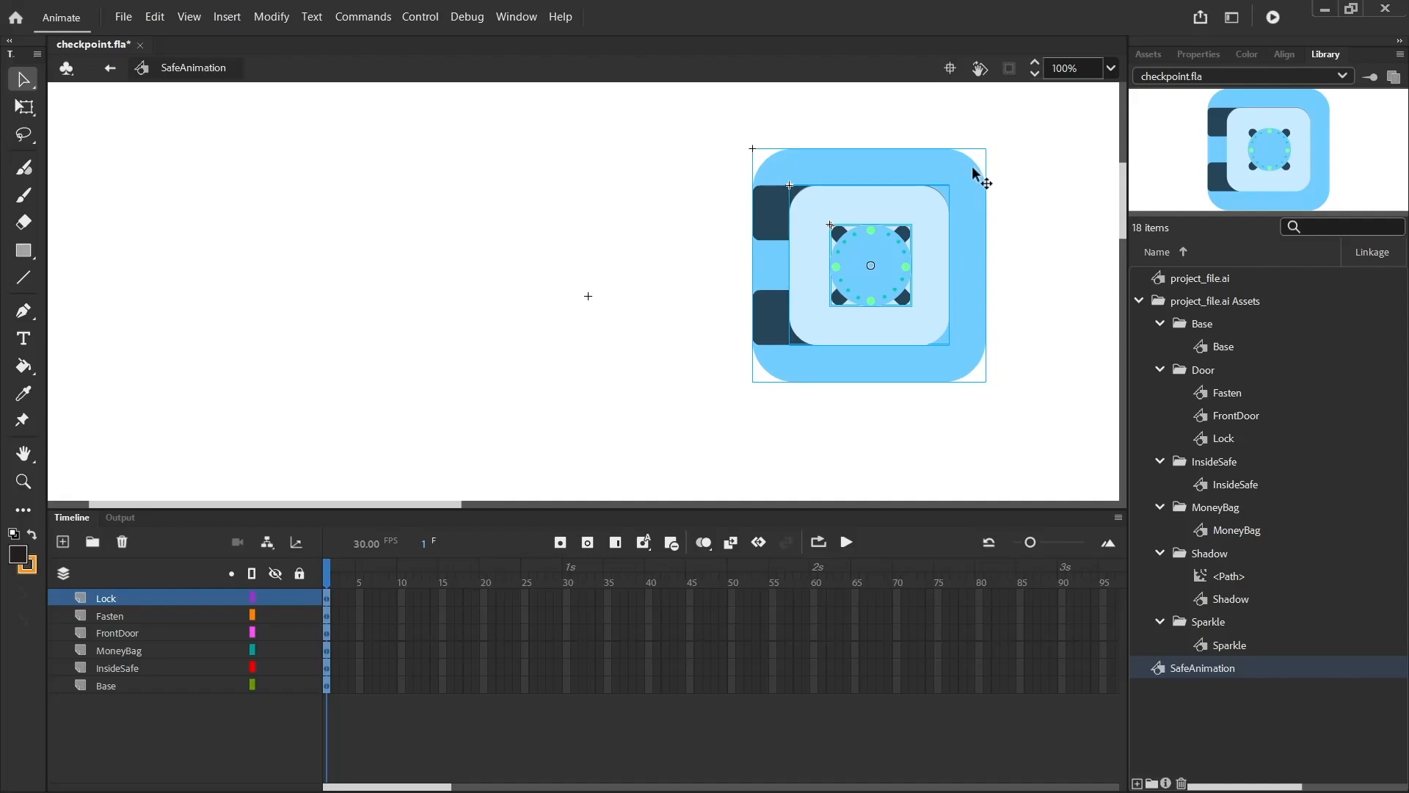
key(ctrl+z)
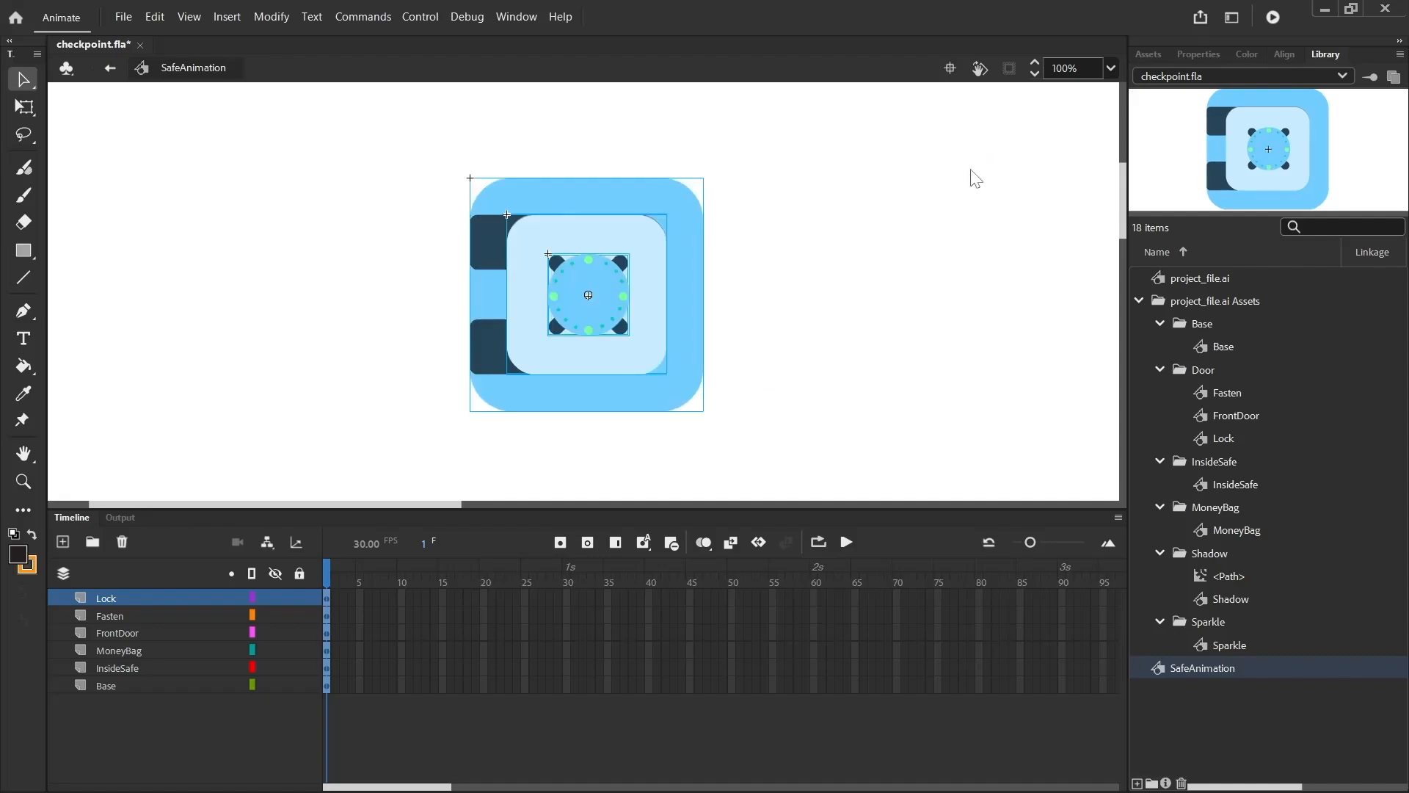
click(700, 161)
Step: Leave SafeAnimation for Scene 1 and reopen the symbol for editing from the library
double_click(674, 199)
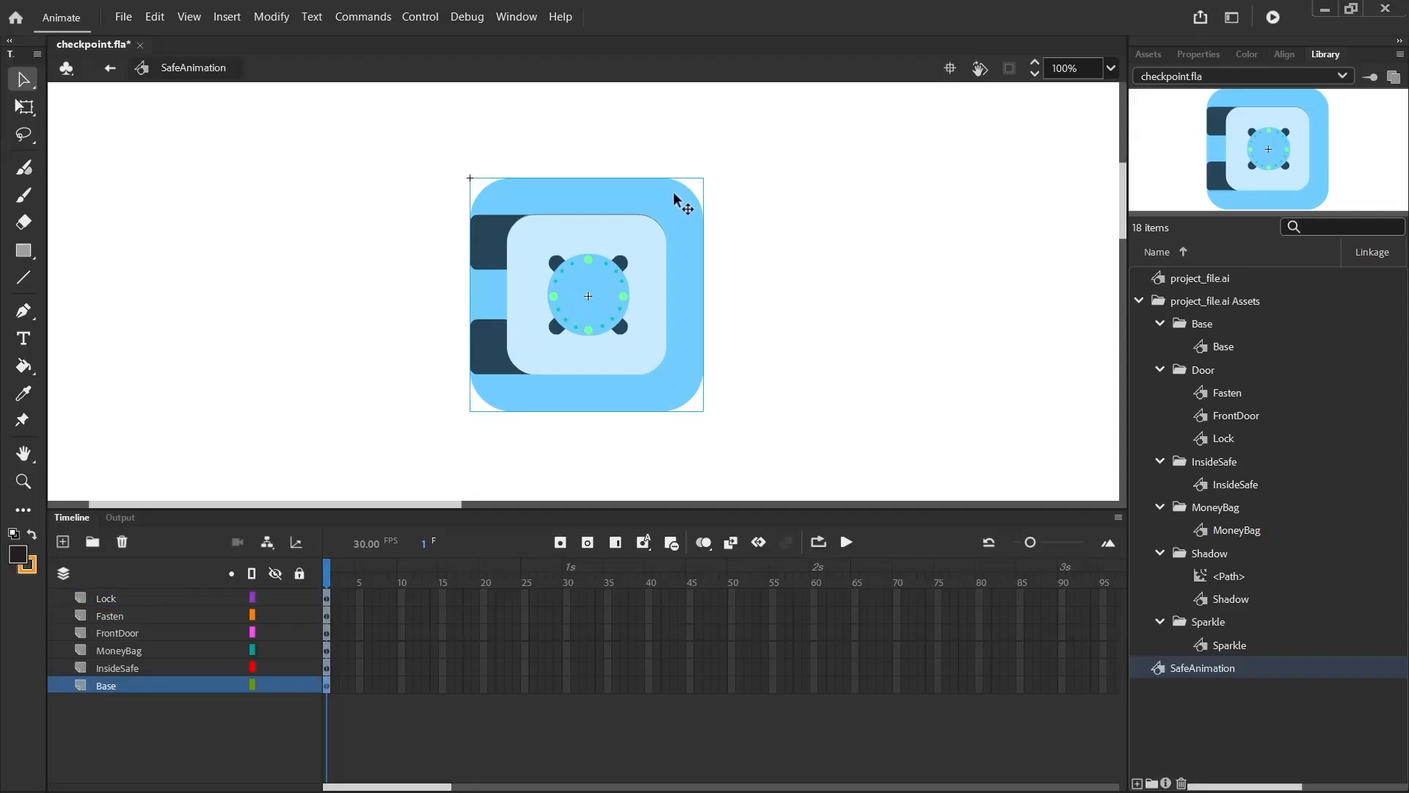
click(110, 68)
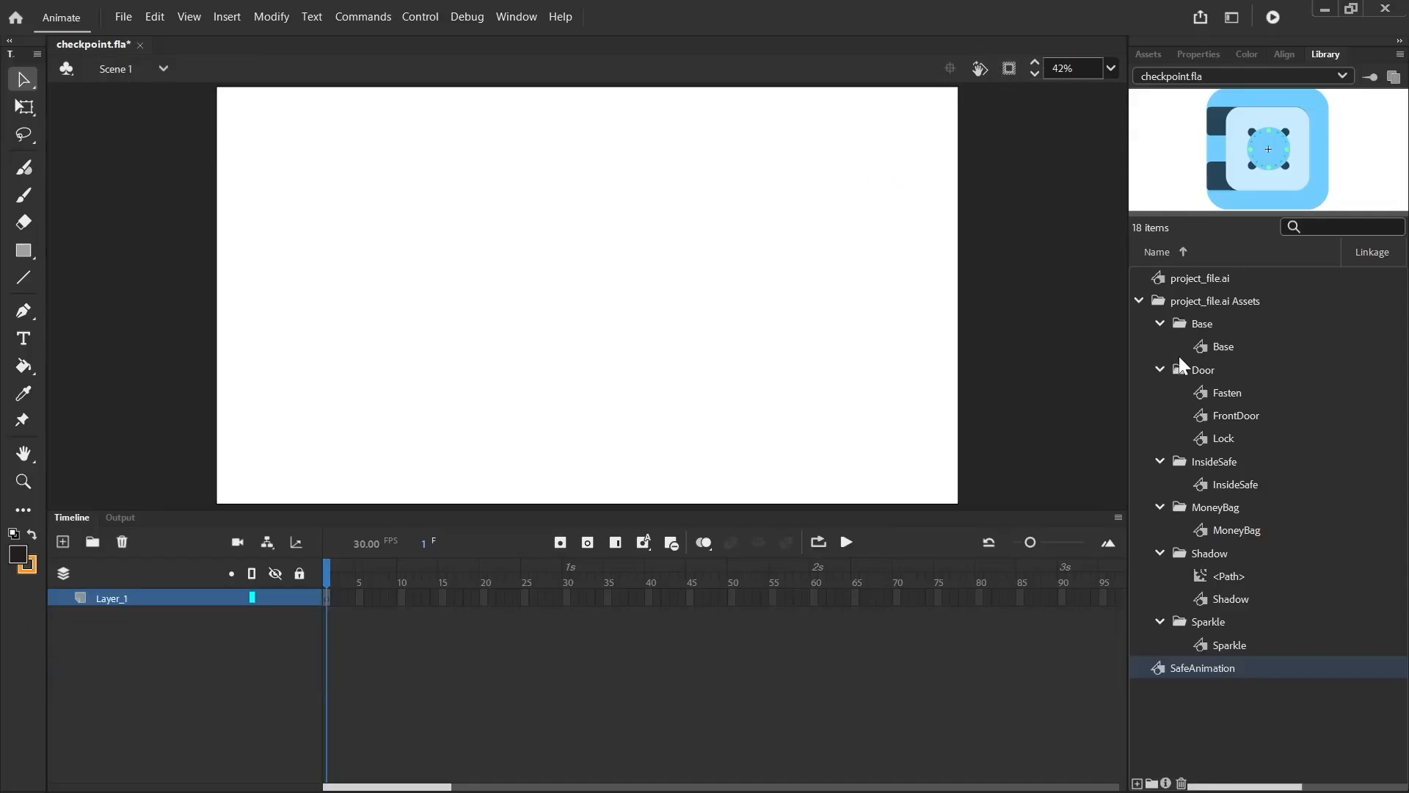
right_click(1215, 664)
click(1253, 263)
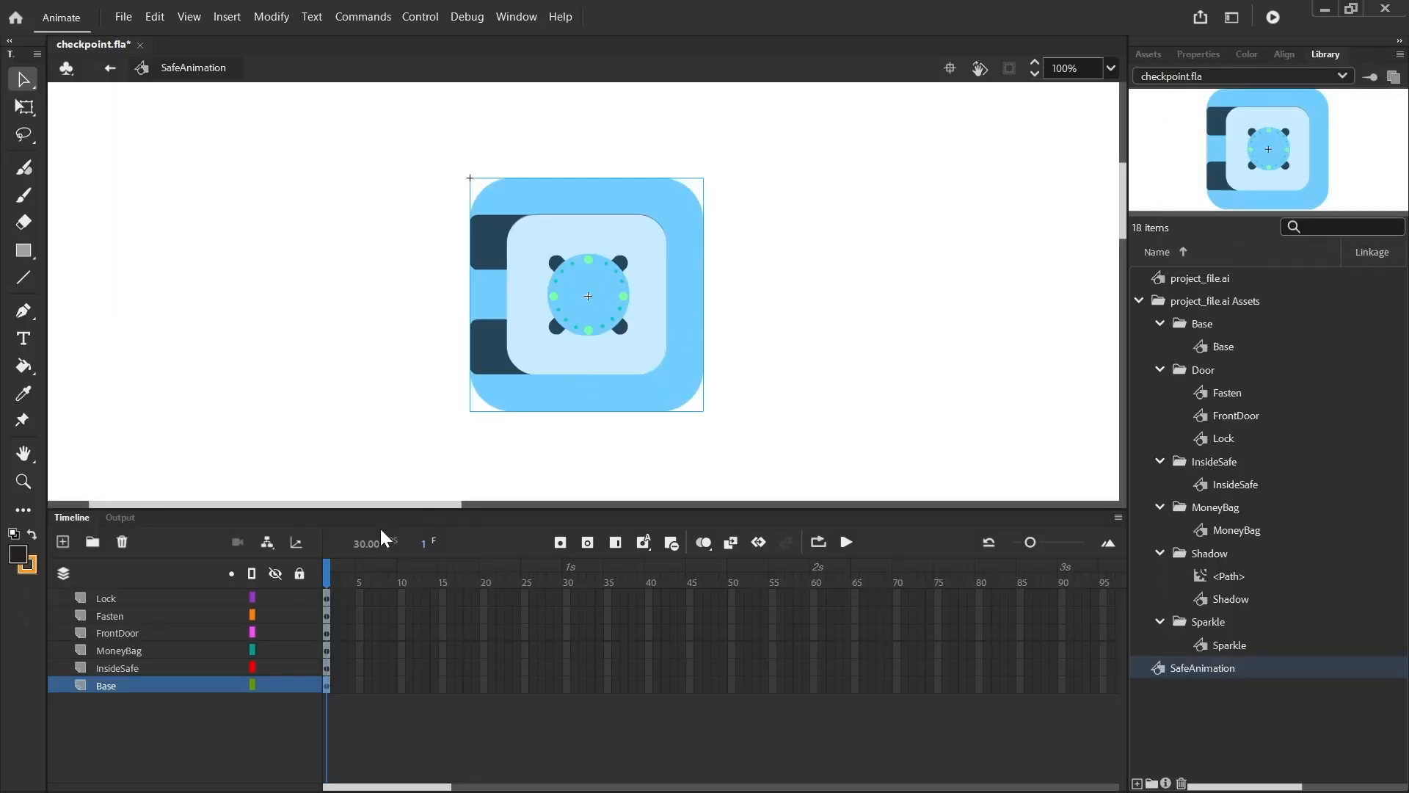
Step: Turn on the layer parenting view and parent the Lock layer to the Fasten layer
click(267, 543)
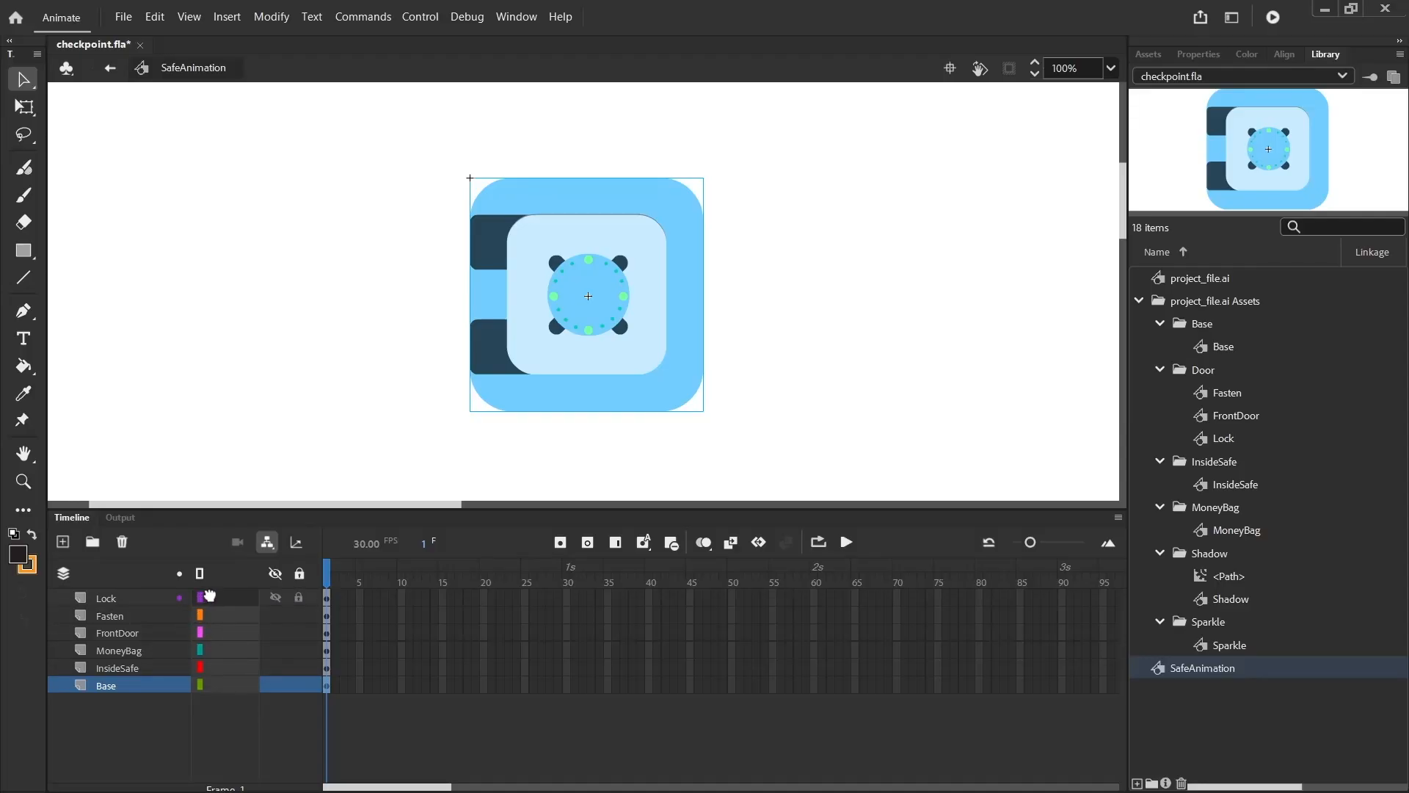
drag(212, 596, 200, 619)
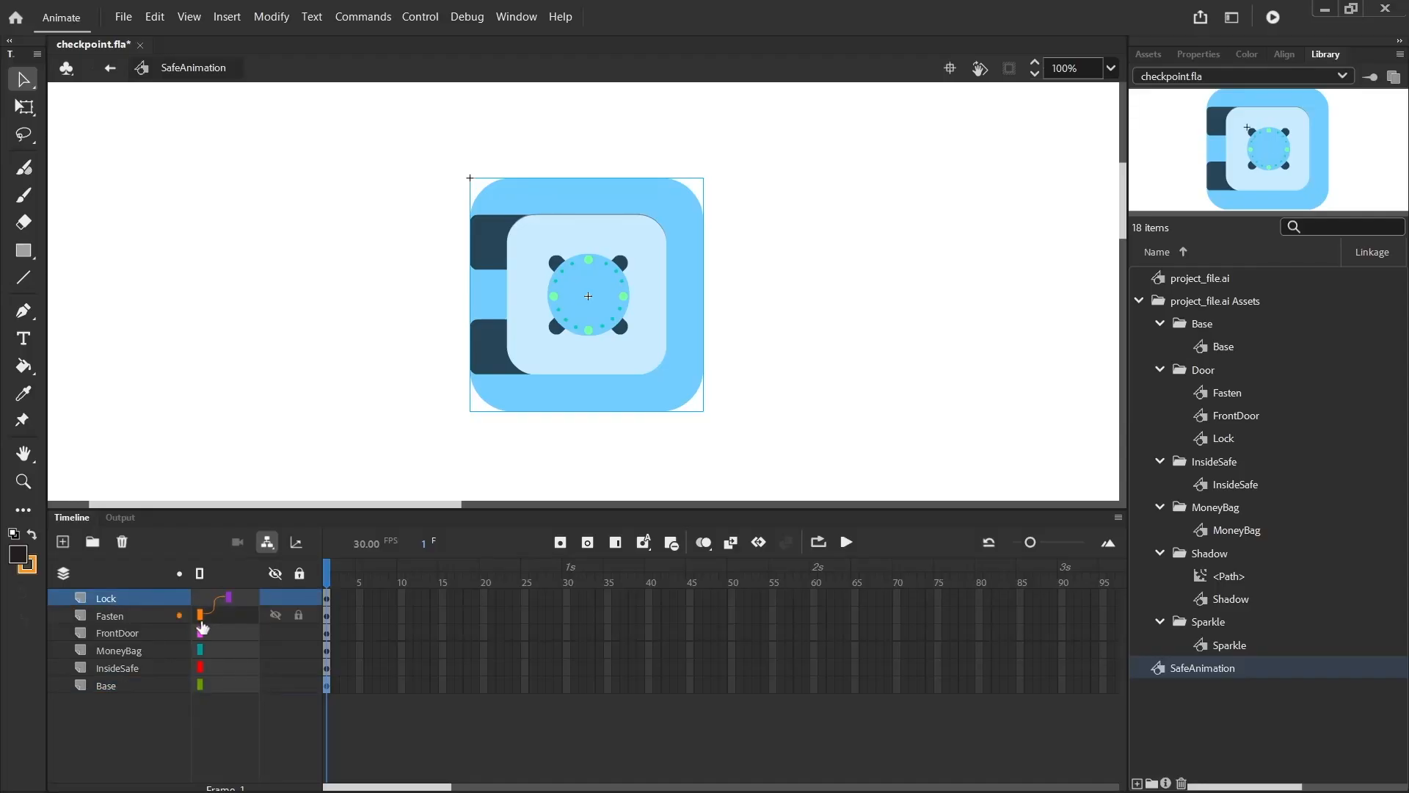
click(760, 332)
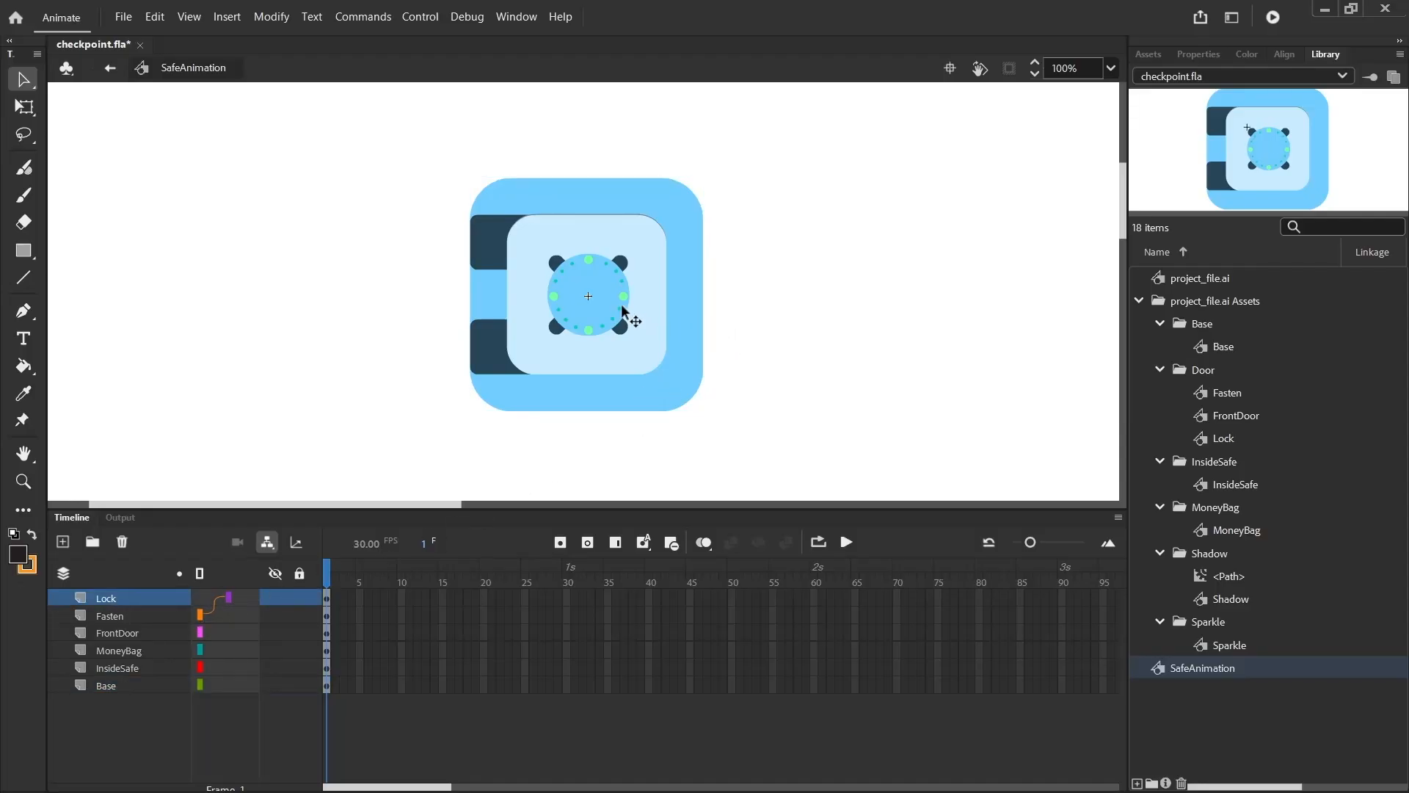
Step: Try moving the Lock alone and the Fasten with its attached Lock, undoing each move
drag(609, 301, 855, 296)
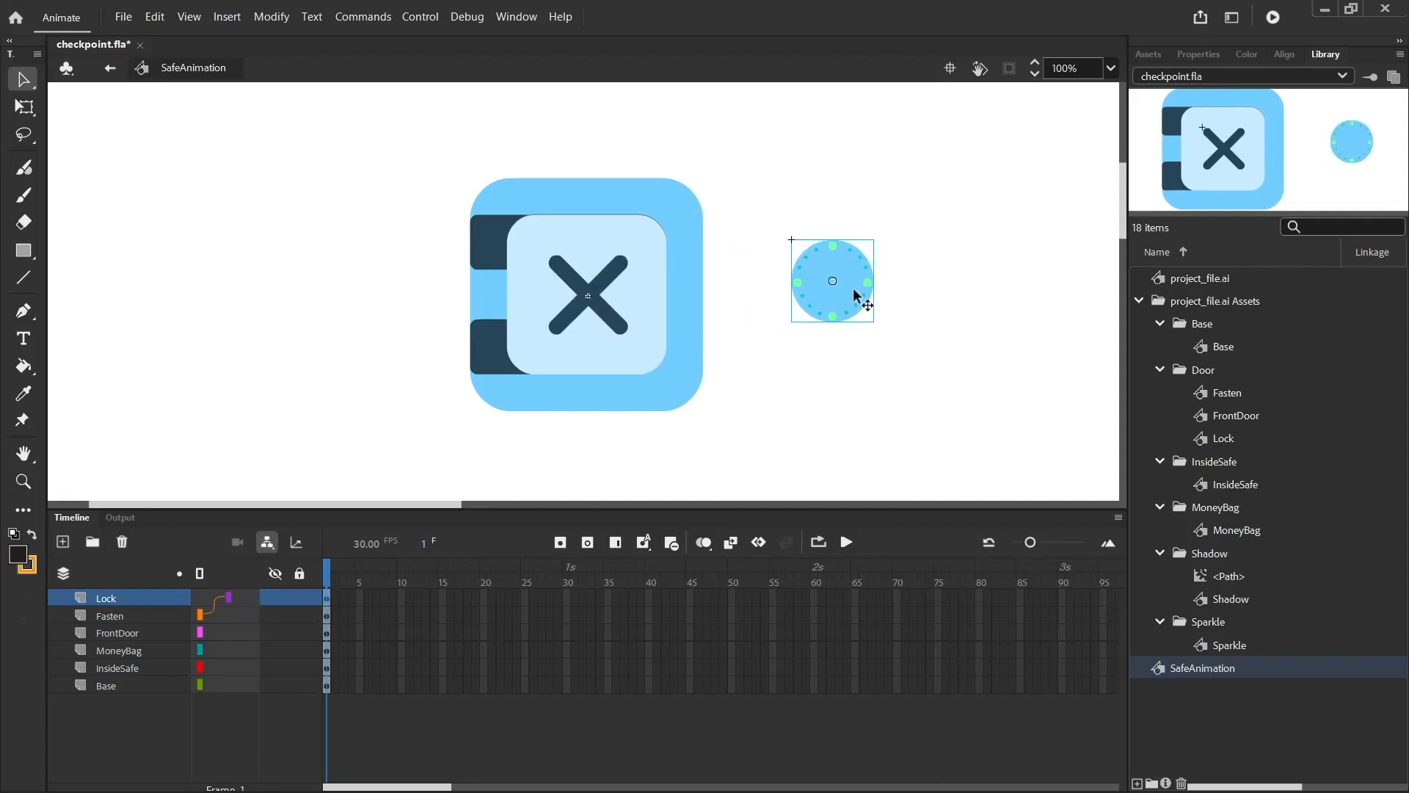
key(ctrl+z)
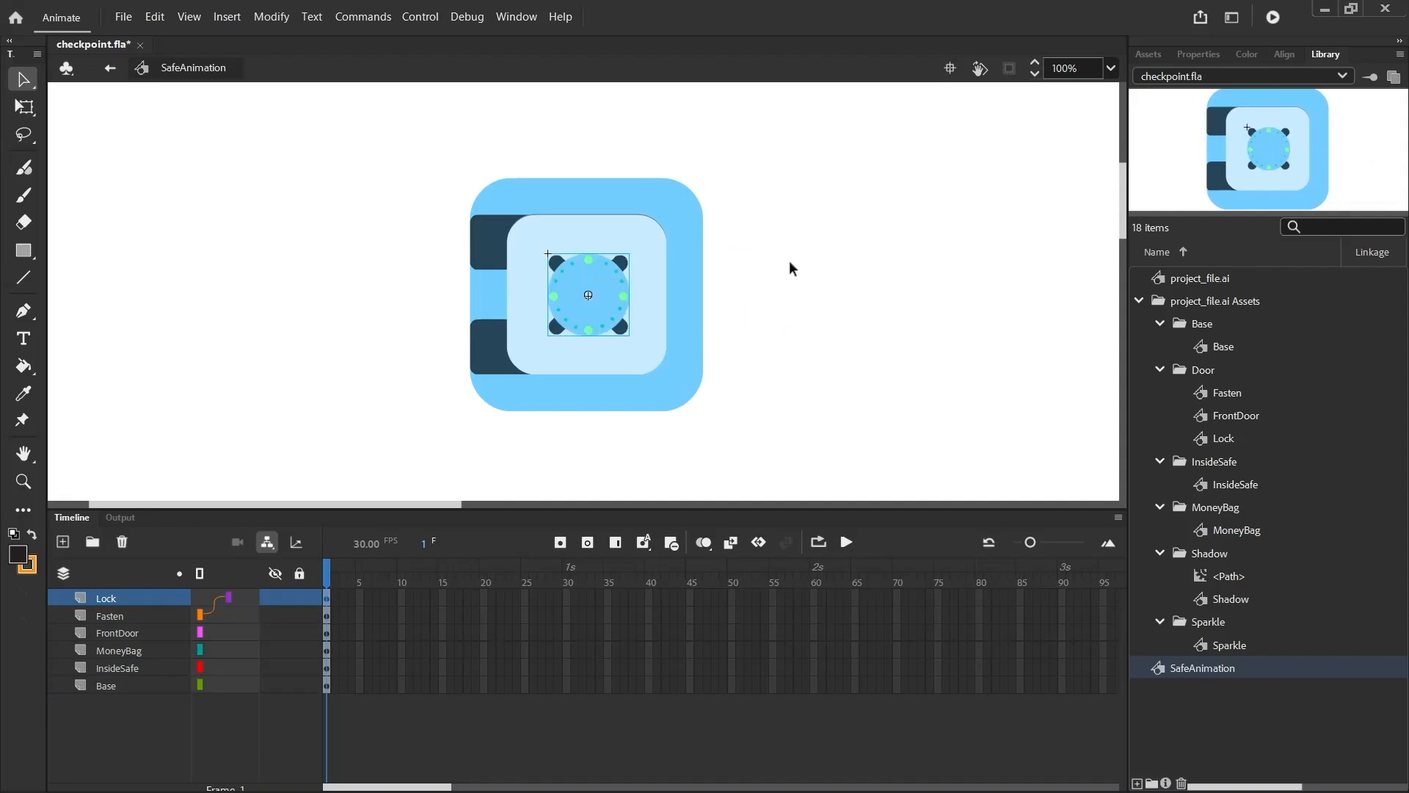
click(122, 614)
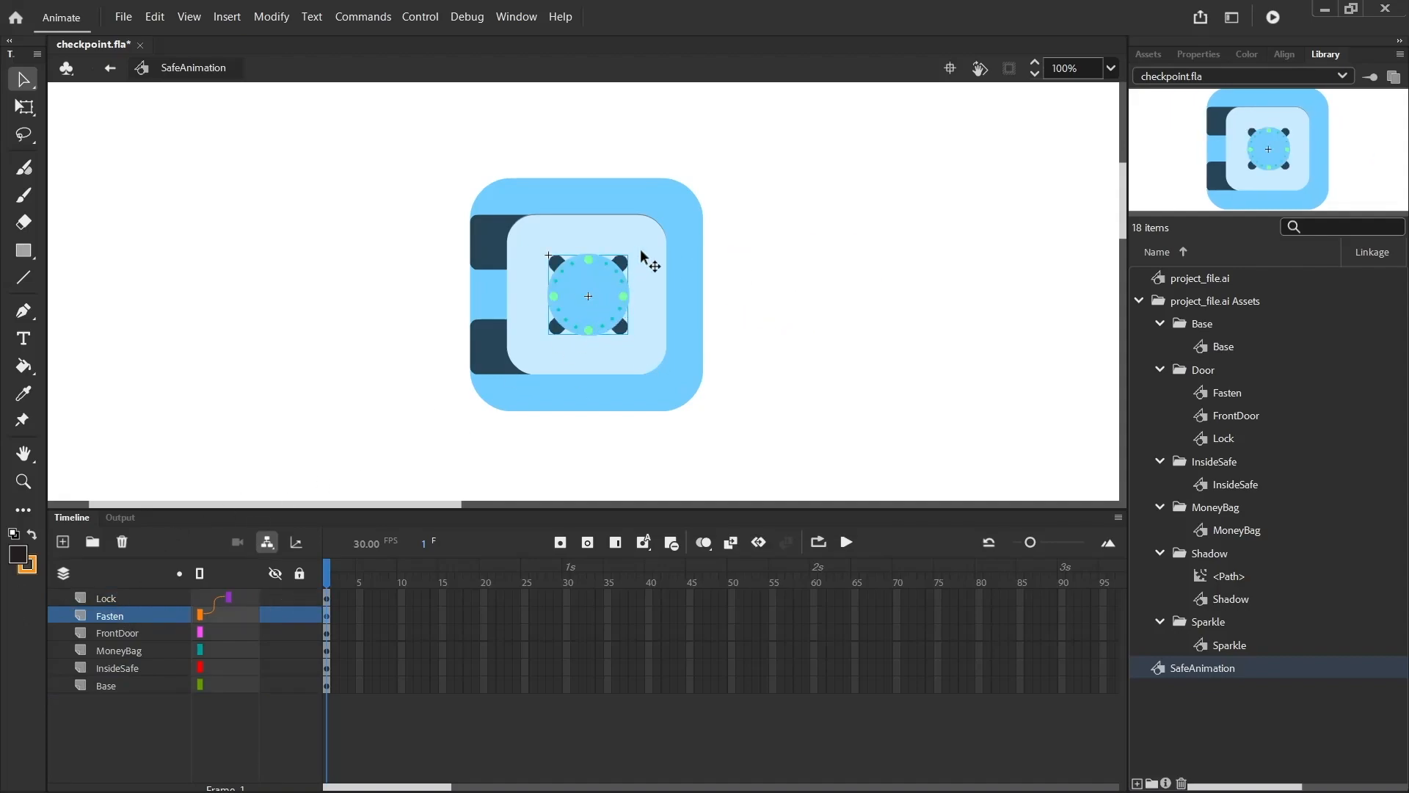
drag(627, 260, 811, 245)
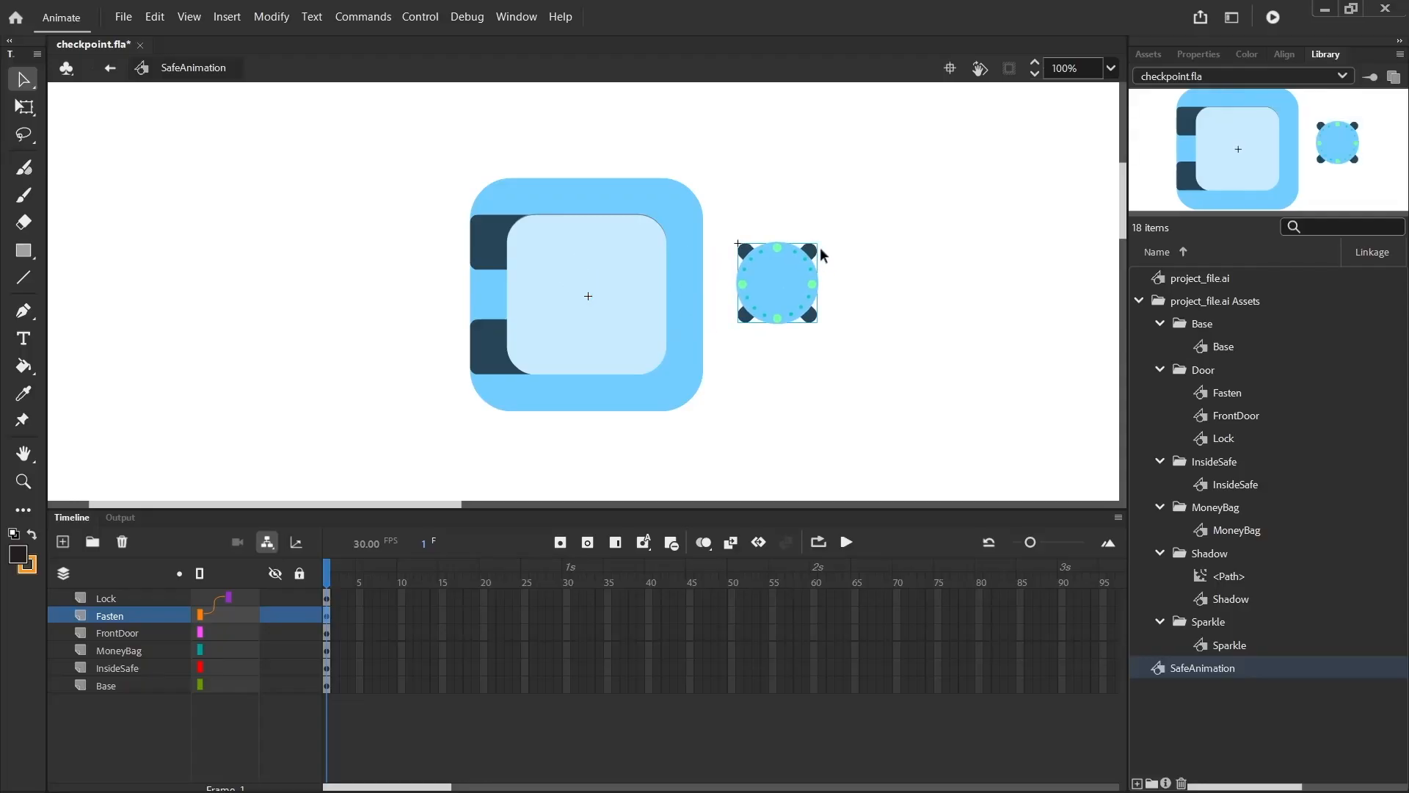
key(ctrl+z)
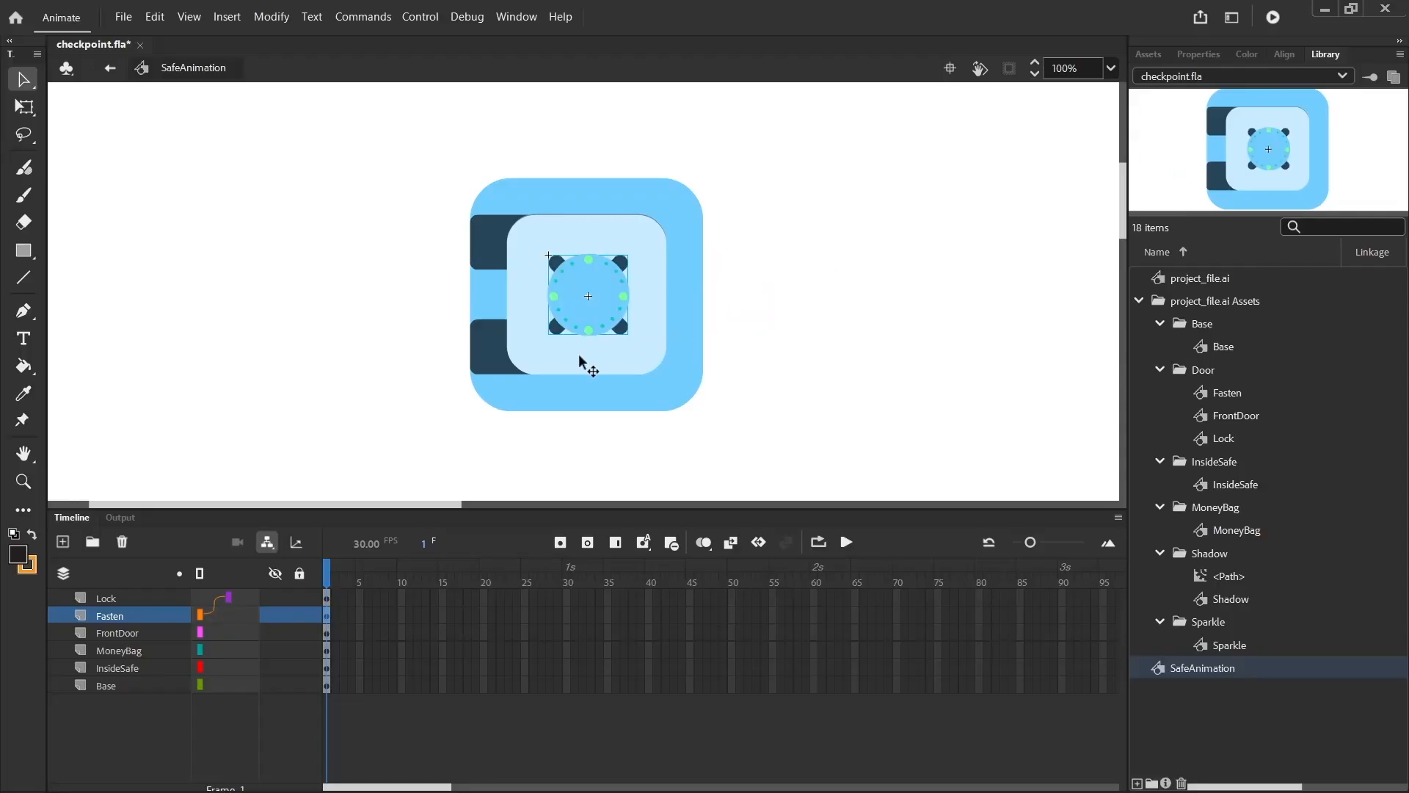
Step: Parent the Fasten layer to FrontDoor and the InsideSafe layer to Base
drag(227, 600, 229, 597)
drag(208, 633, 204, 643)
mouse_move(200, 667)
mouse_down()
mouse_move(216, 666)
mouse_move(201, 682)
mouse_up()
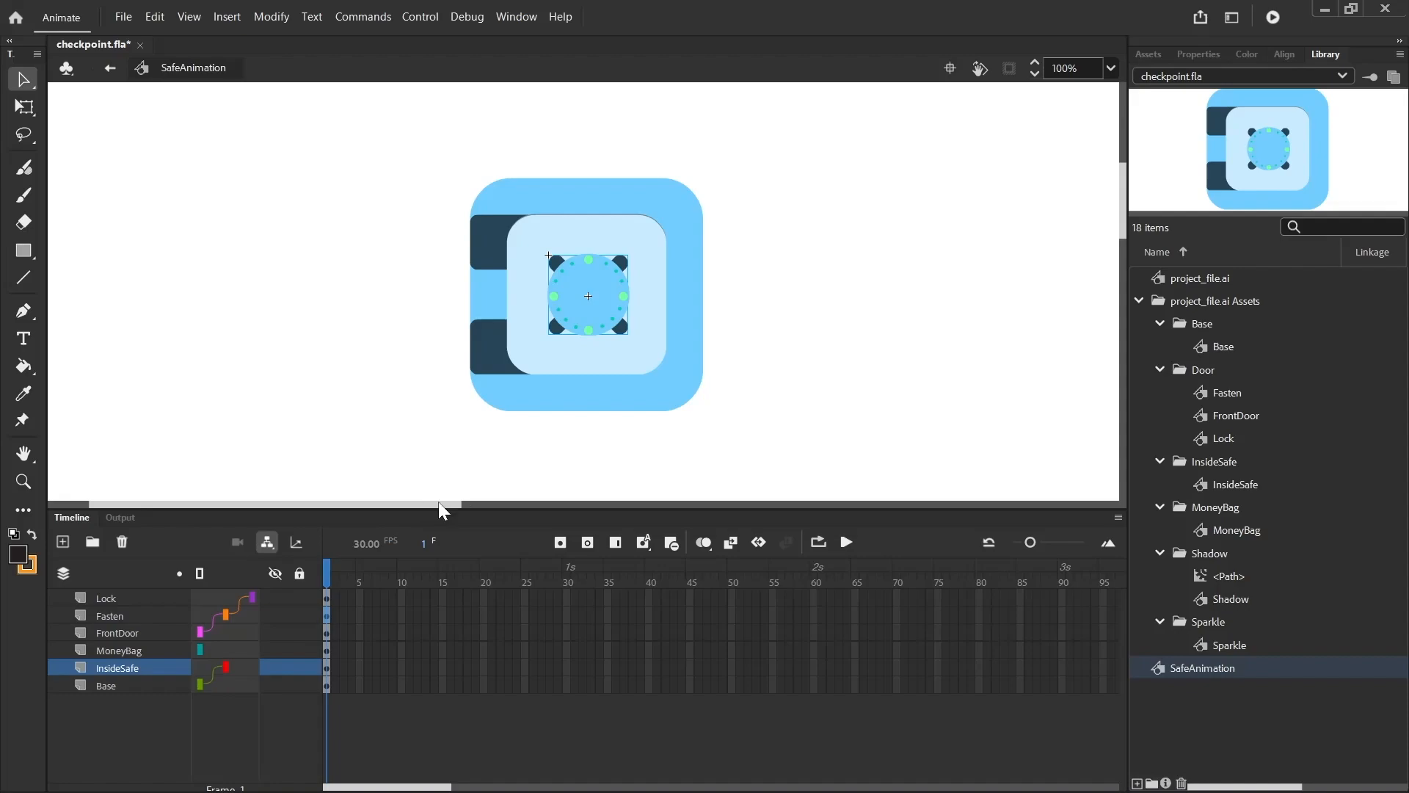
Step: Try moving the FrontDoor with its attached Fasten and Lock off the safe and undo the move
click(652, 336)
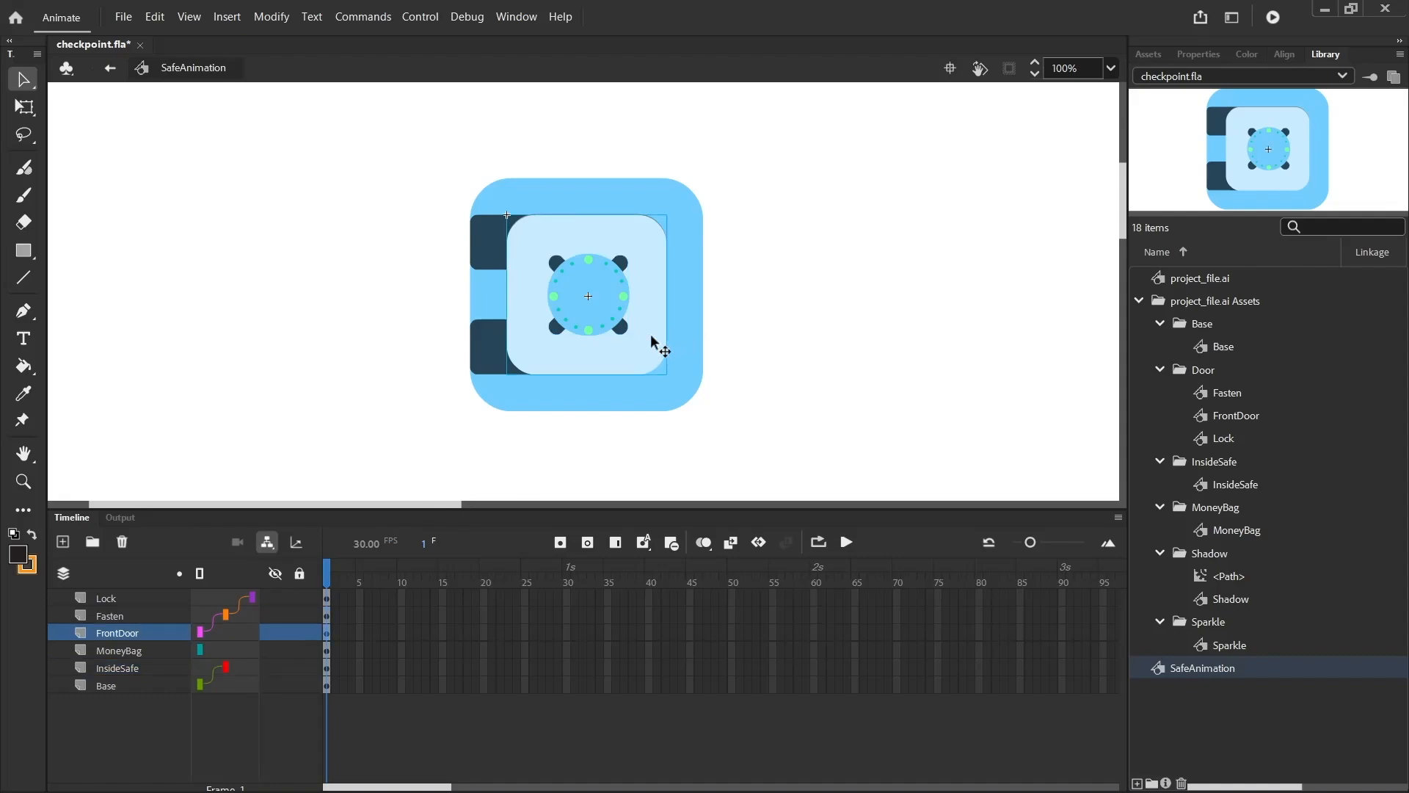
drag(651, 336, 916, 332)
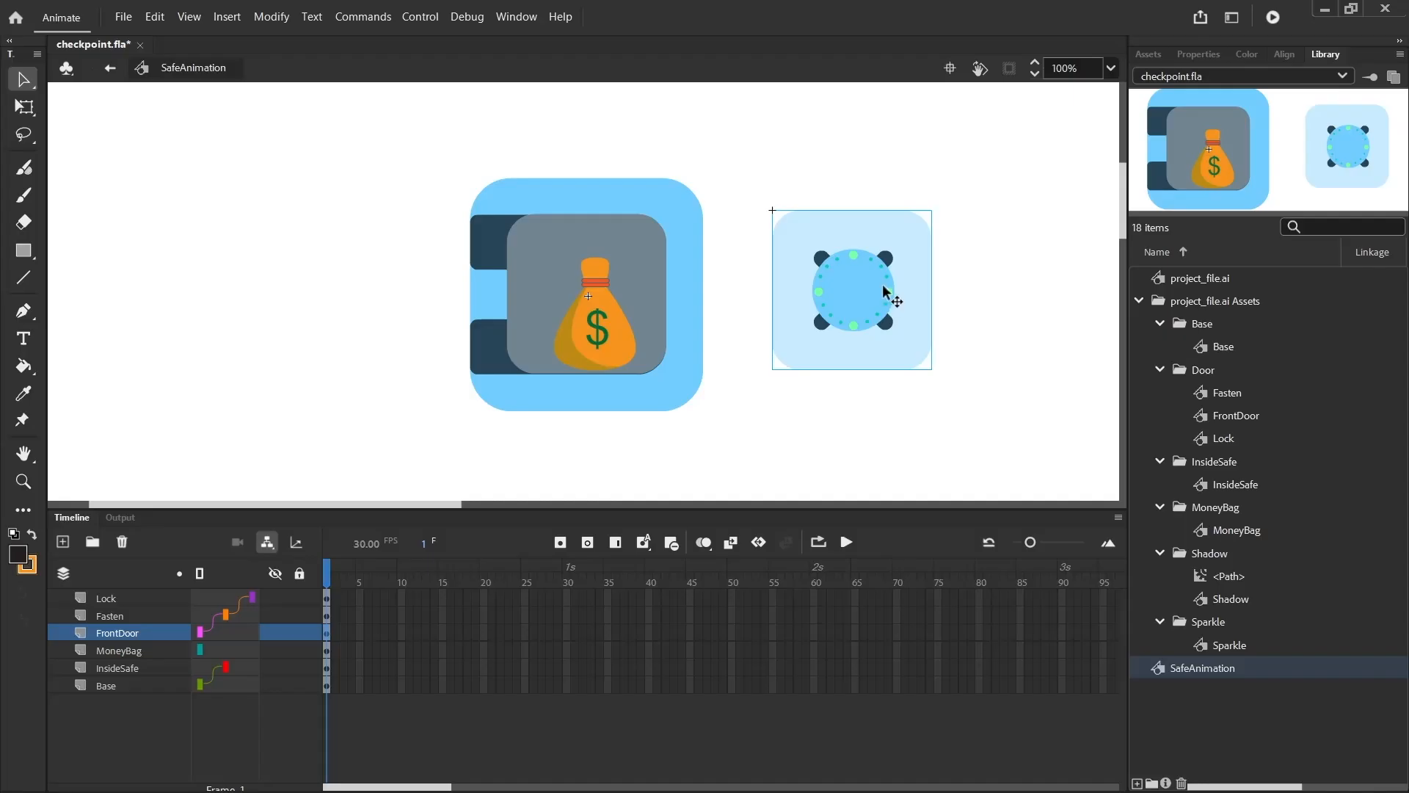
key(ctrl+z)
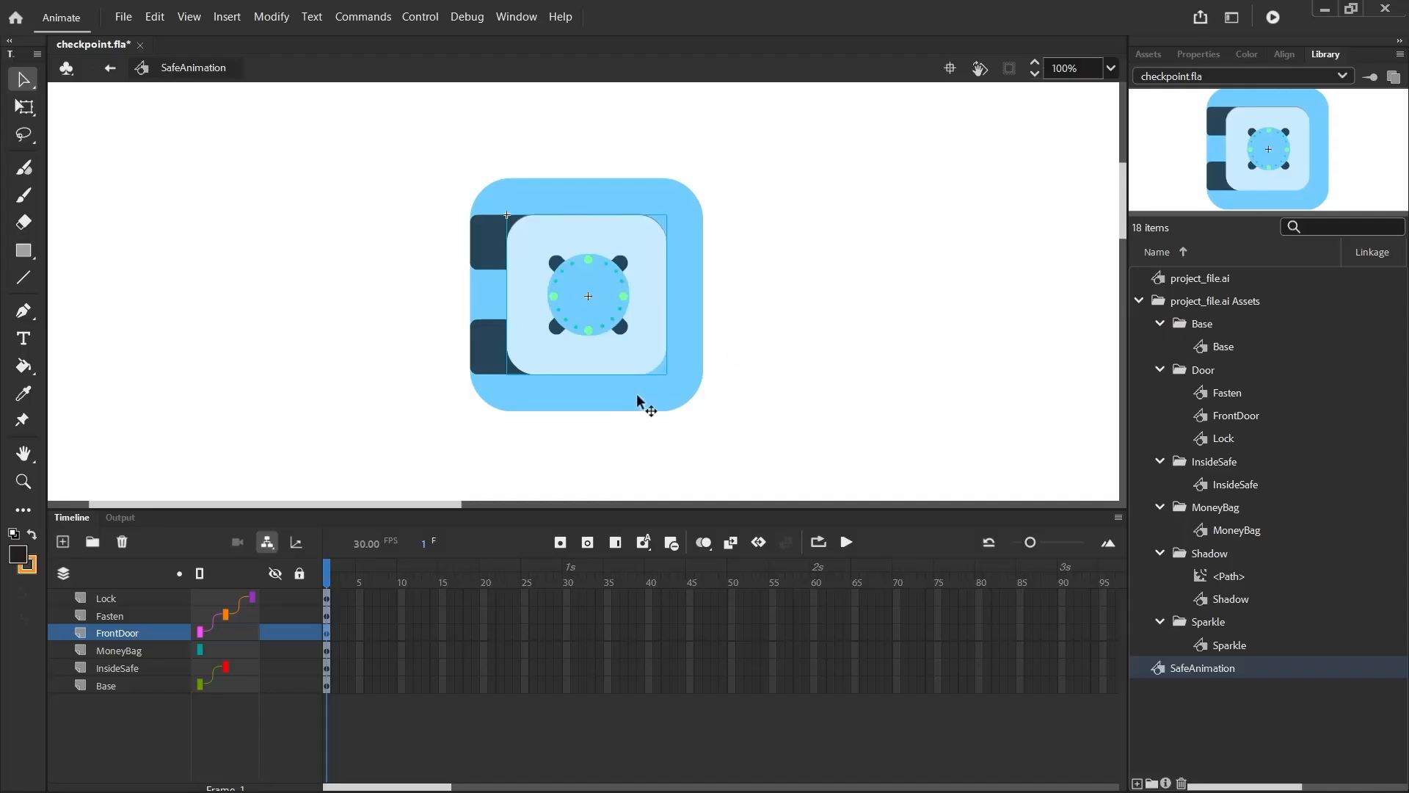
Step: Try moving the Base with its attached InsideSafe and toggling the InsideSafe layer's visibility, and undo these changes
click(150, 682)
drag(655, 394, 922, 362)
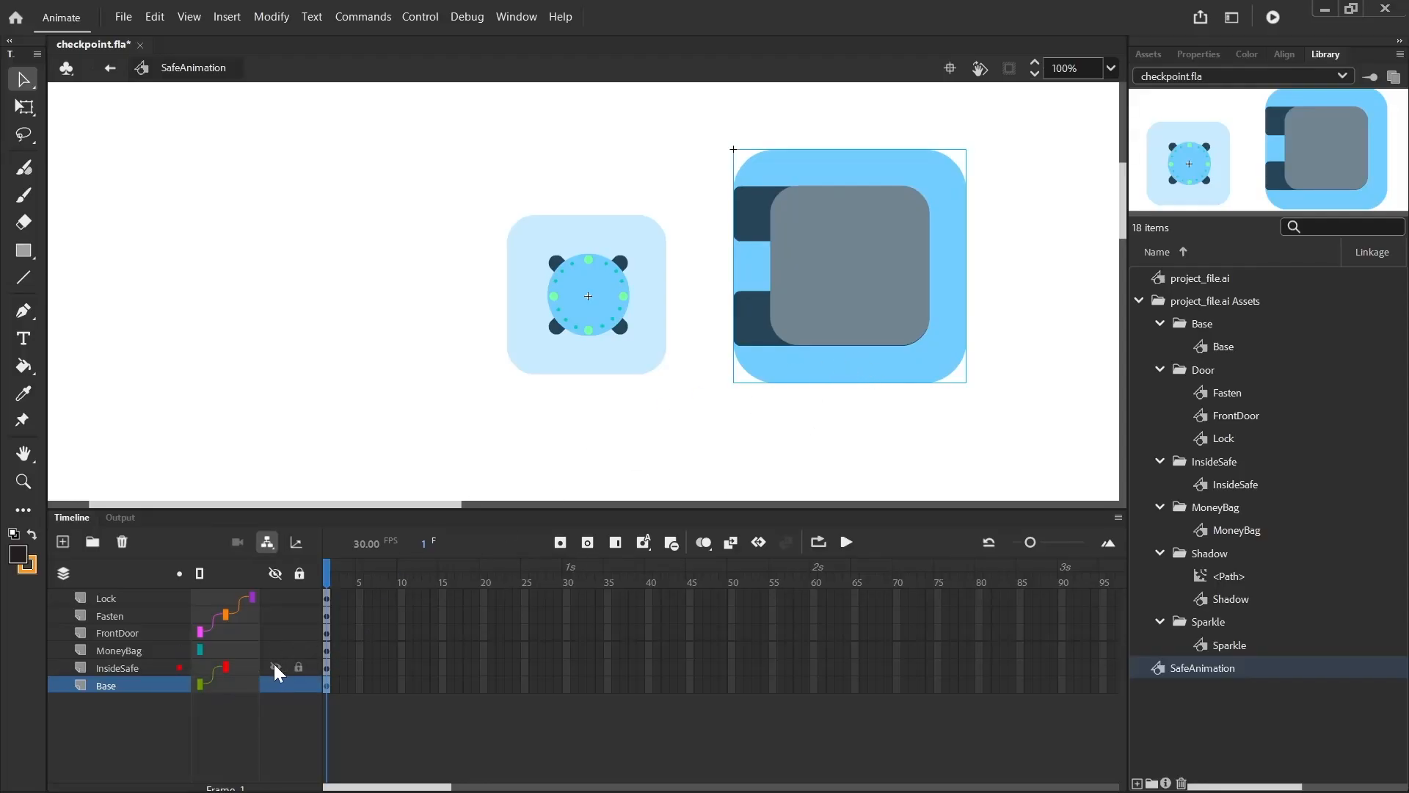
click(277, 665)
click(278, 665)
key(ctrl+z)
key(ctrl+z)
key(ctrl+z)
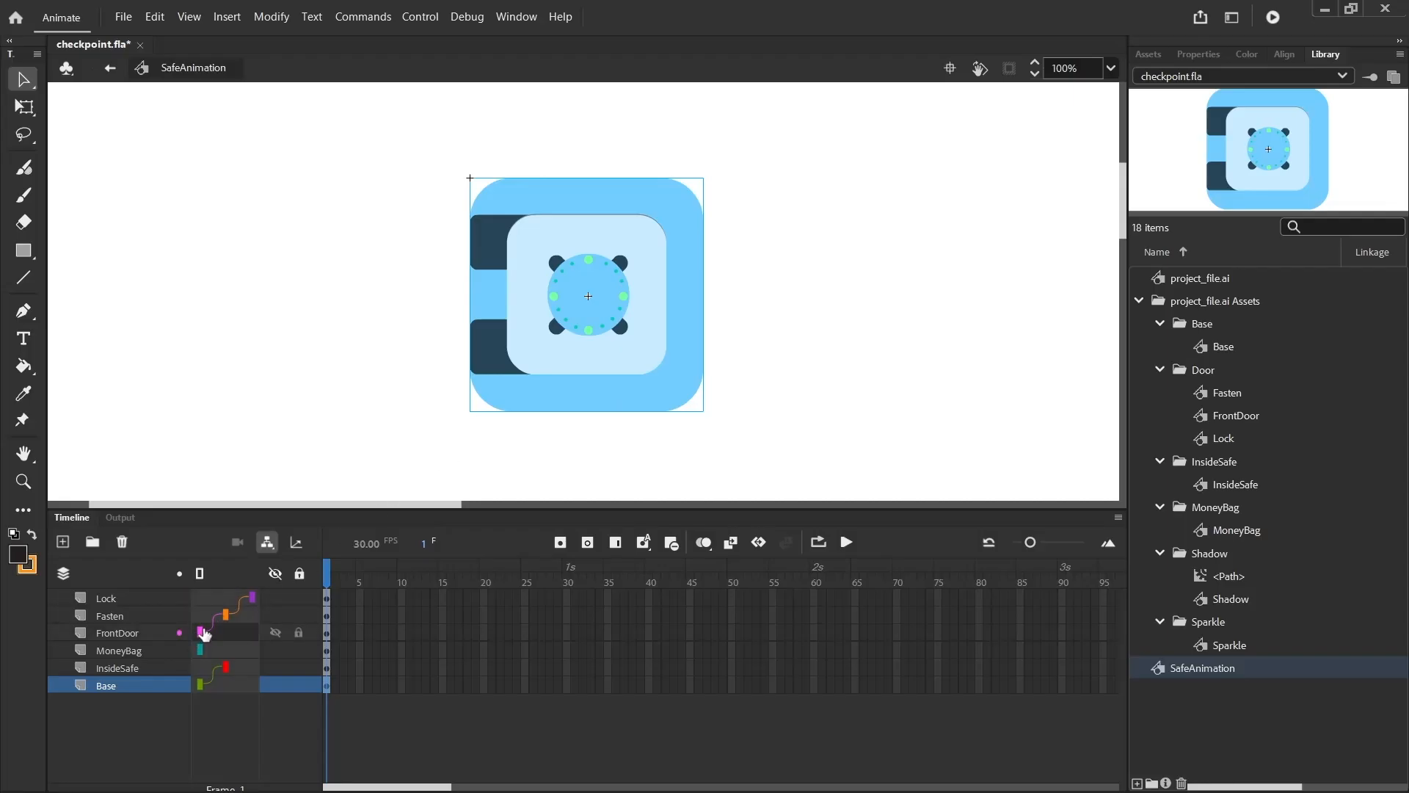
Step: Parent the FrontDoor layer to Base and the MoneyBag layer to InsideSafe, and select the Base layer
drag(200, 650, 200, 685)
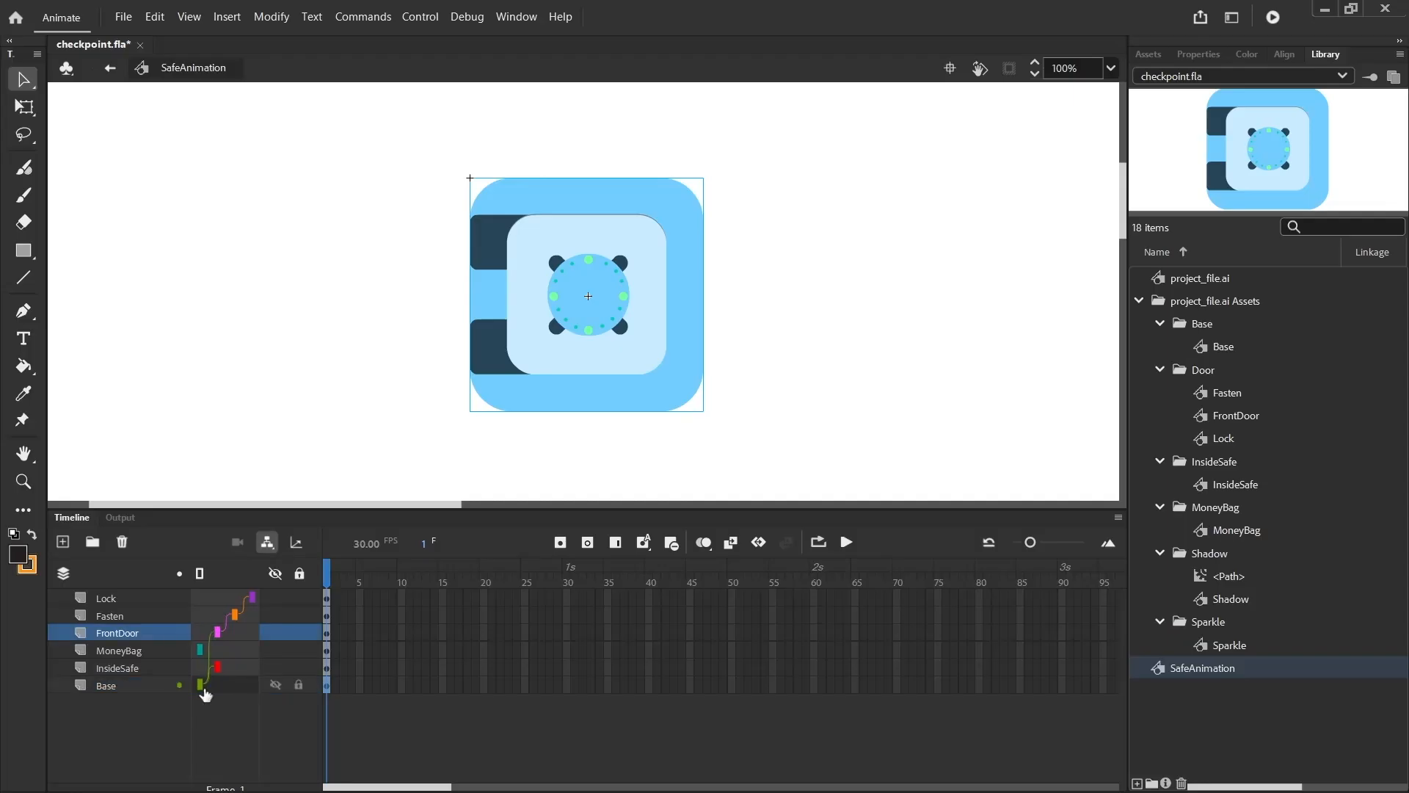
drag(200, 650, 221, 666)
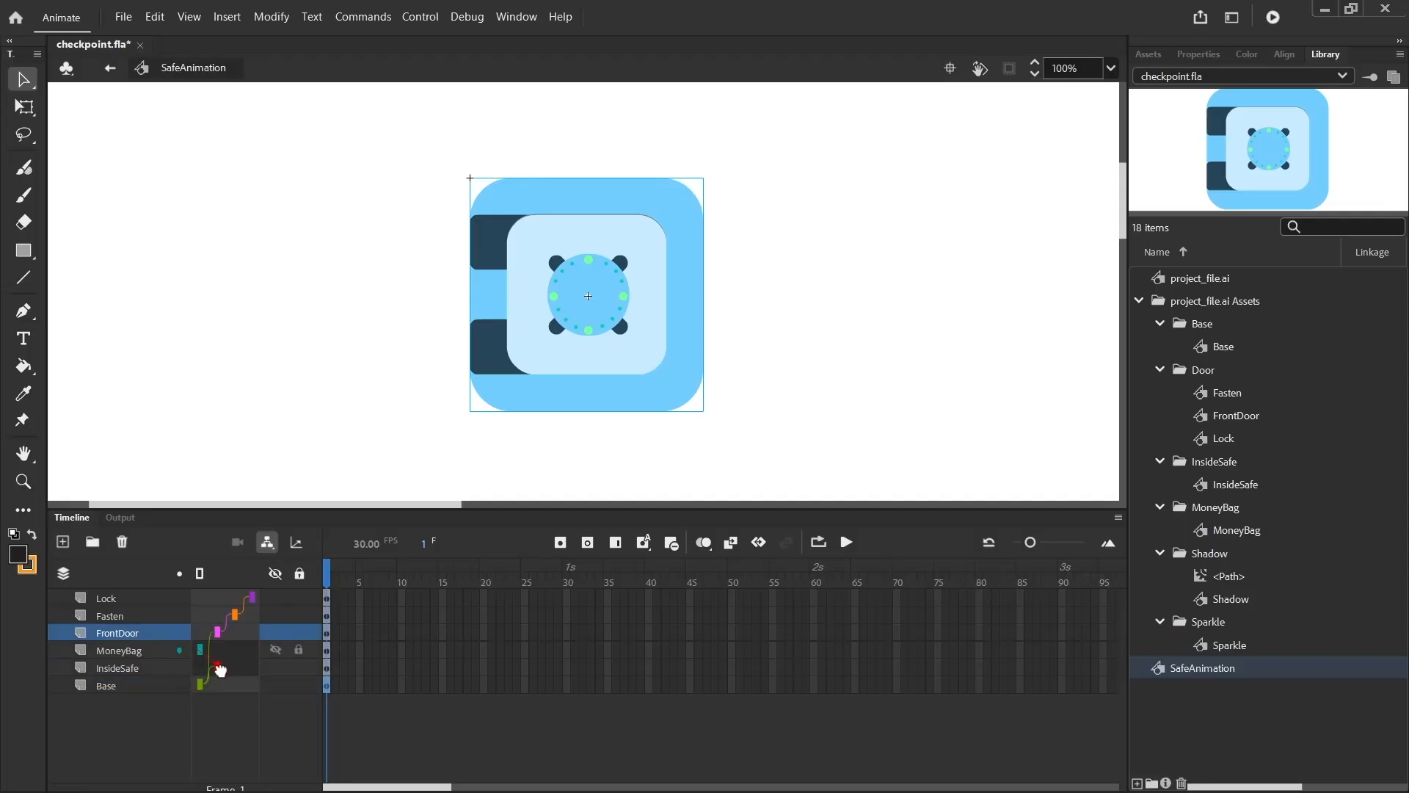
click(749, 415)
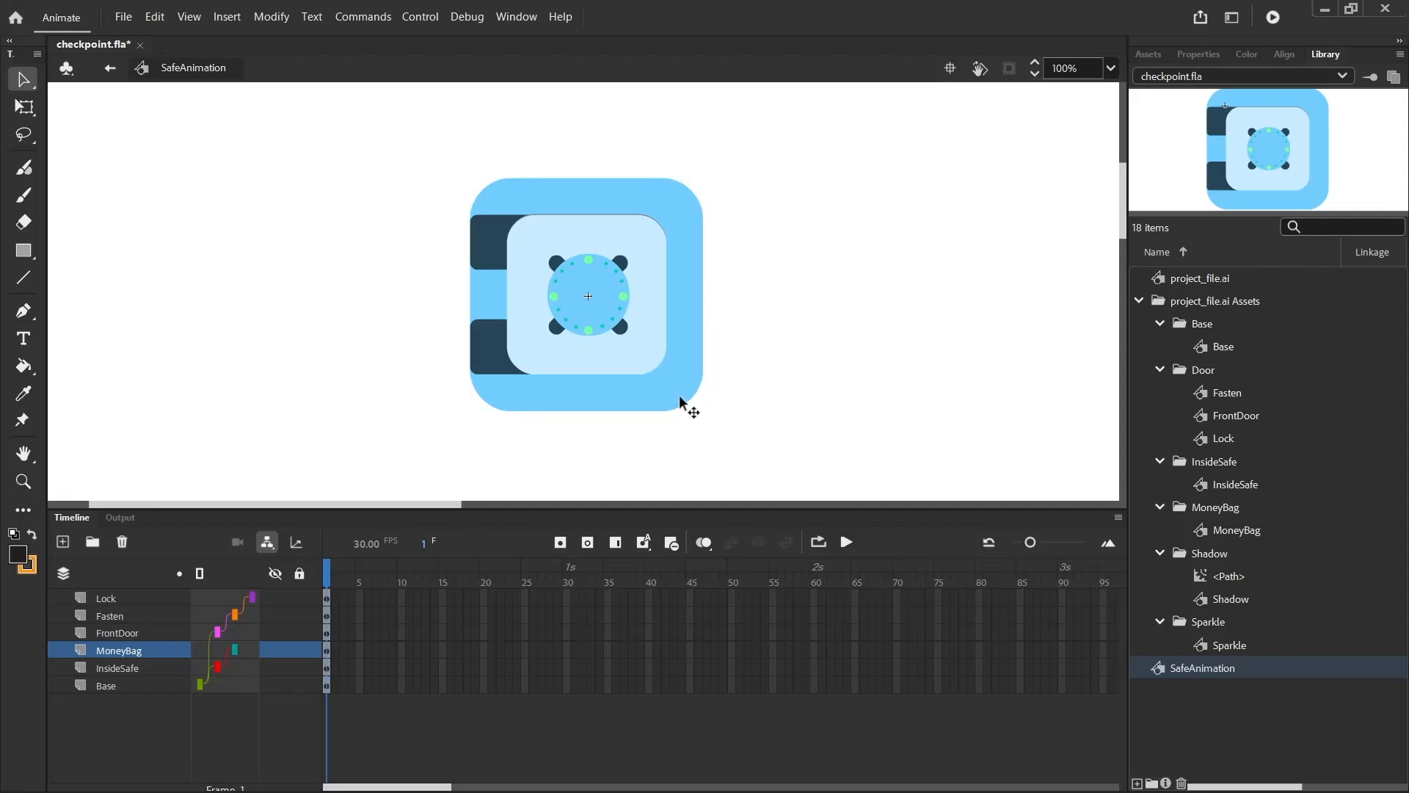
click(94, 684)
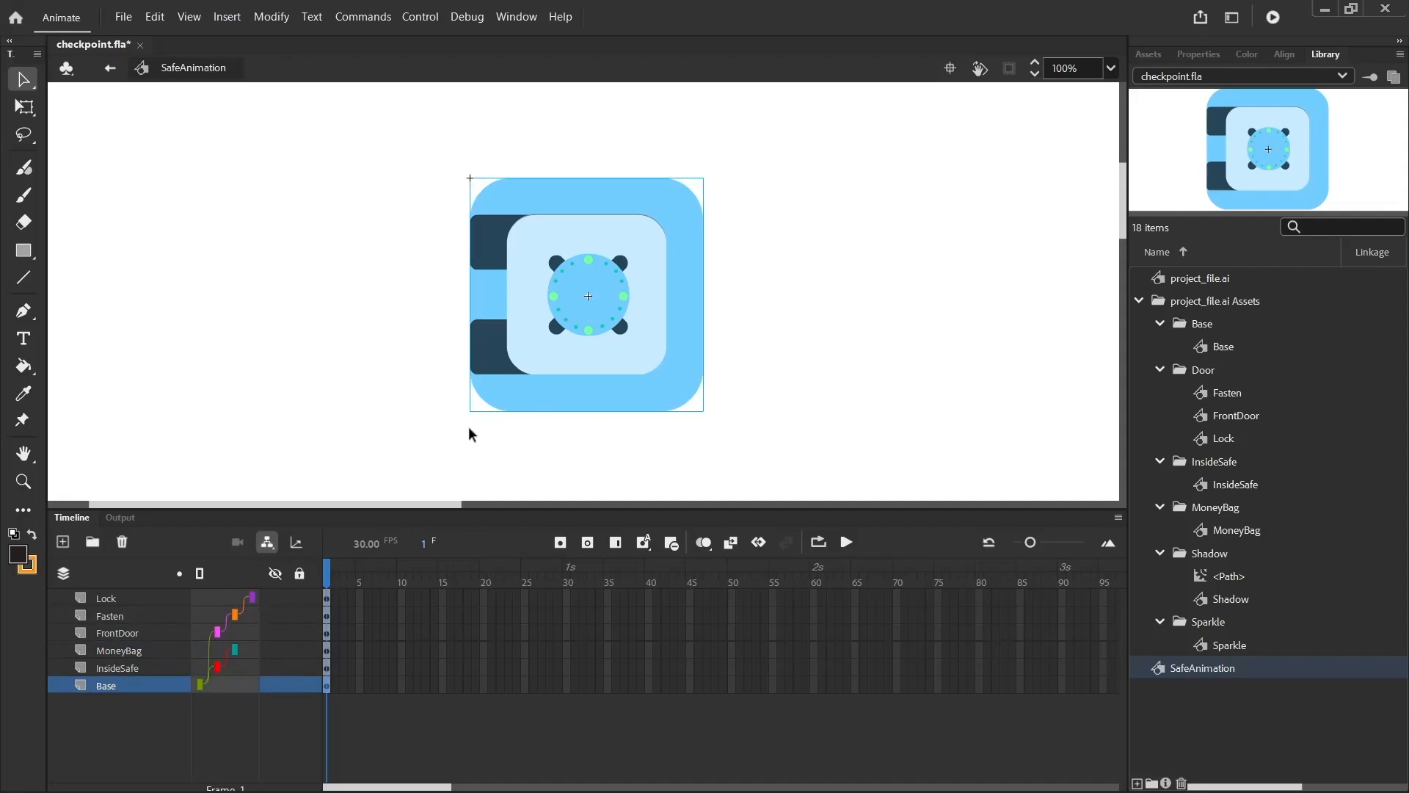
Step: Try moving the Base with the whole attached safe to the right and undo the move
drag(601, 397, 934, 378)
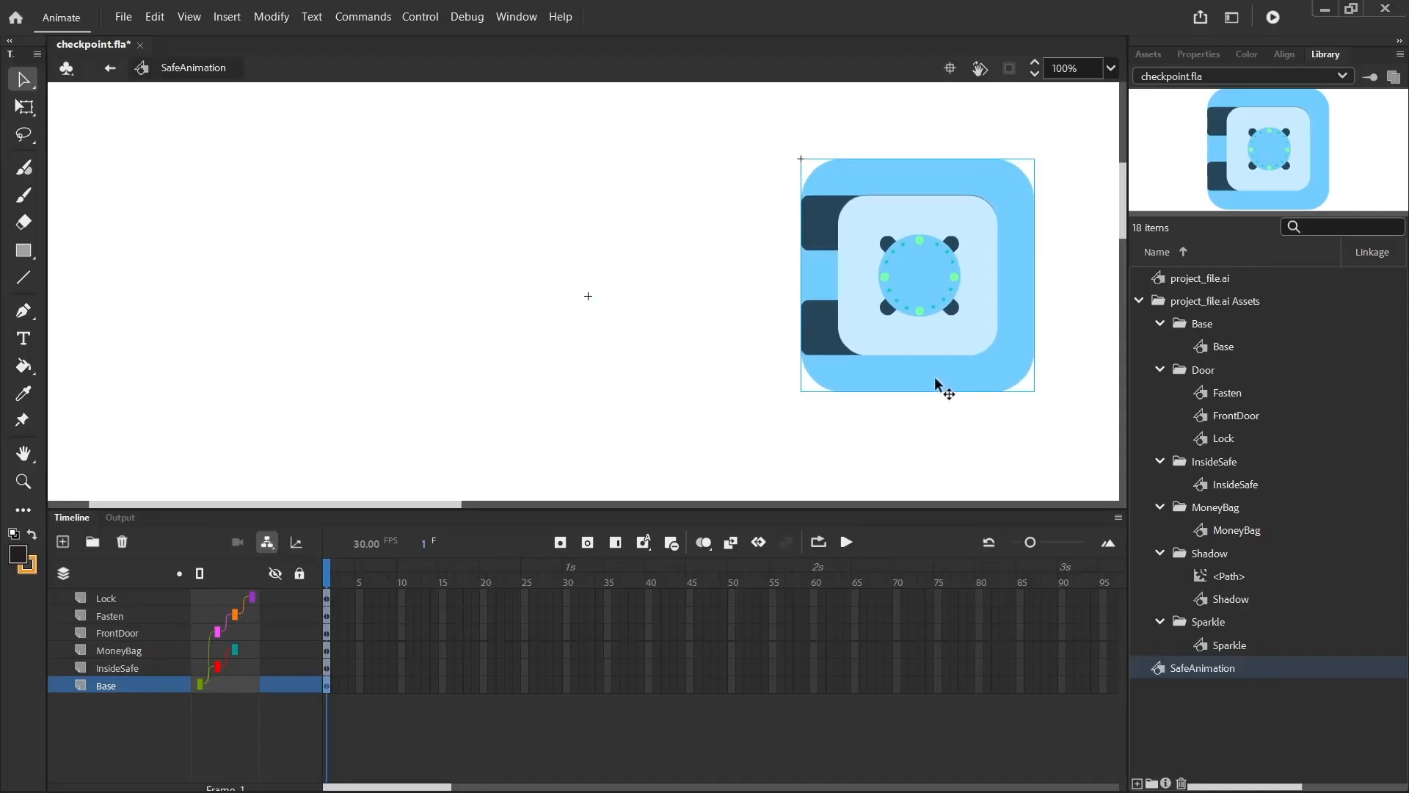
key(ctrl+z)
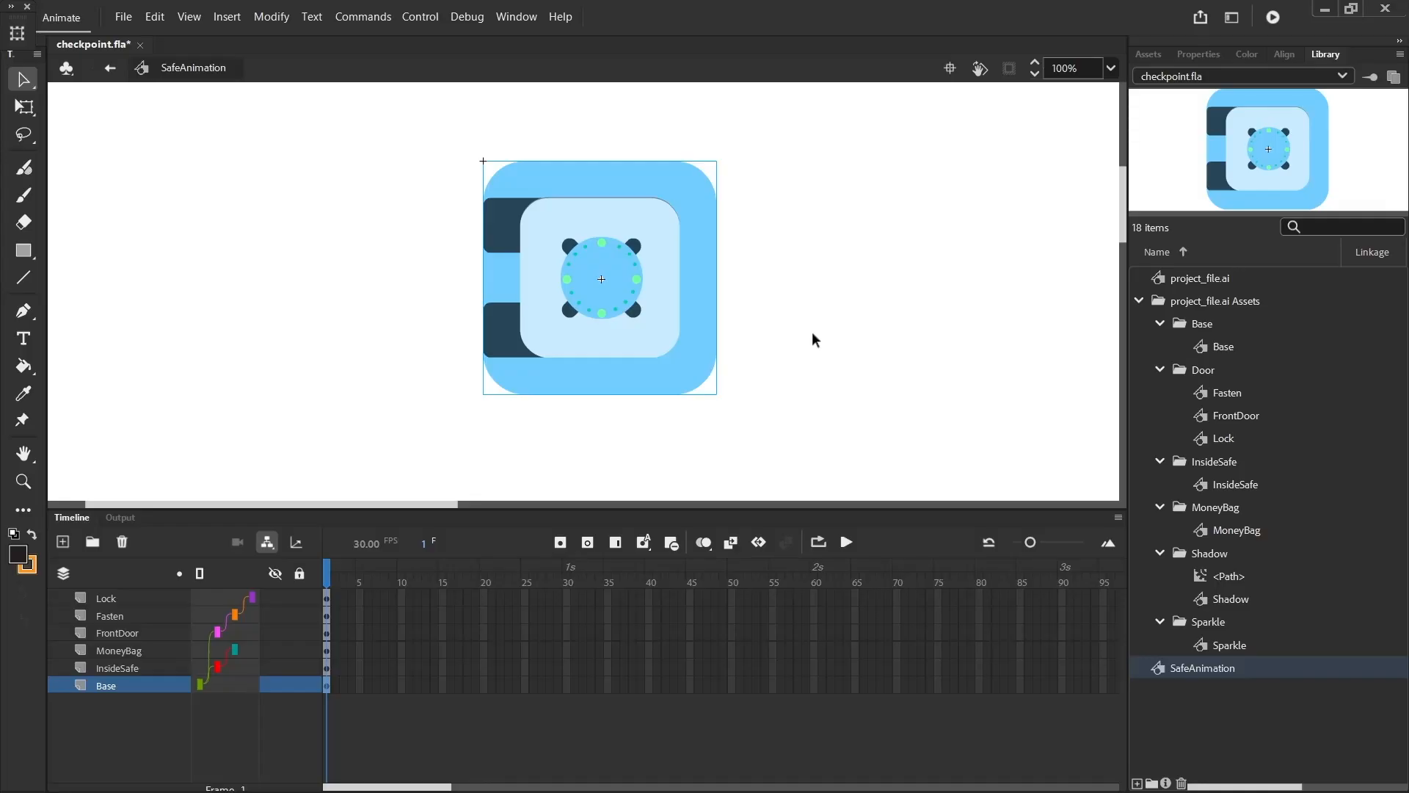
Step: Select the safe's round lock dial and lock every layer except Lock
click(605, 277)
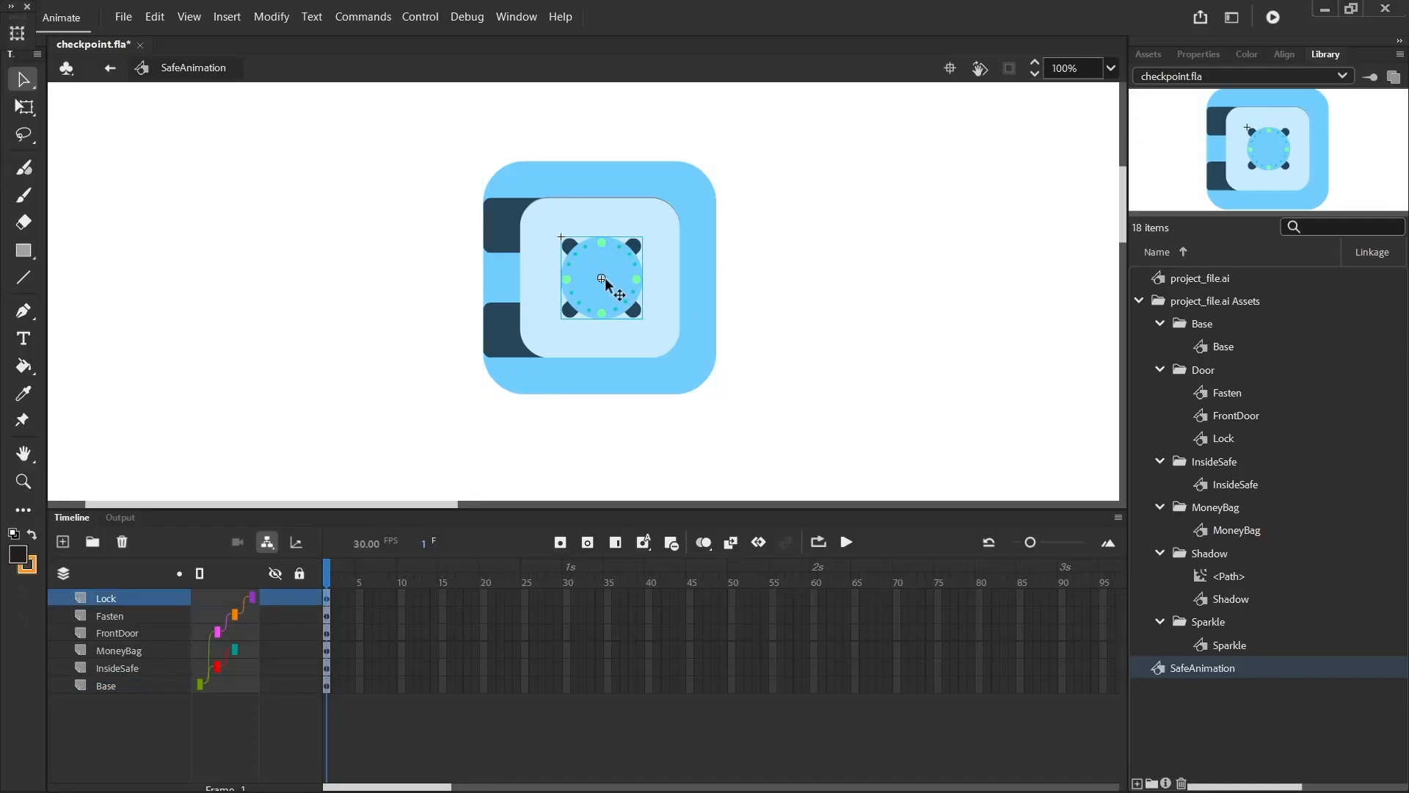
click(300, 575)
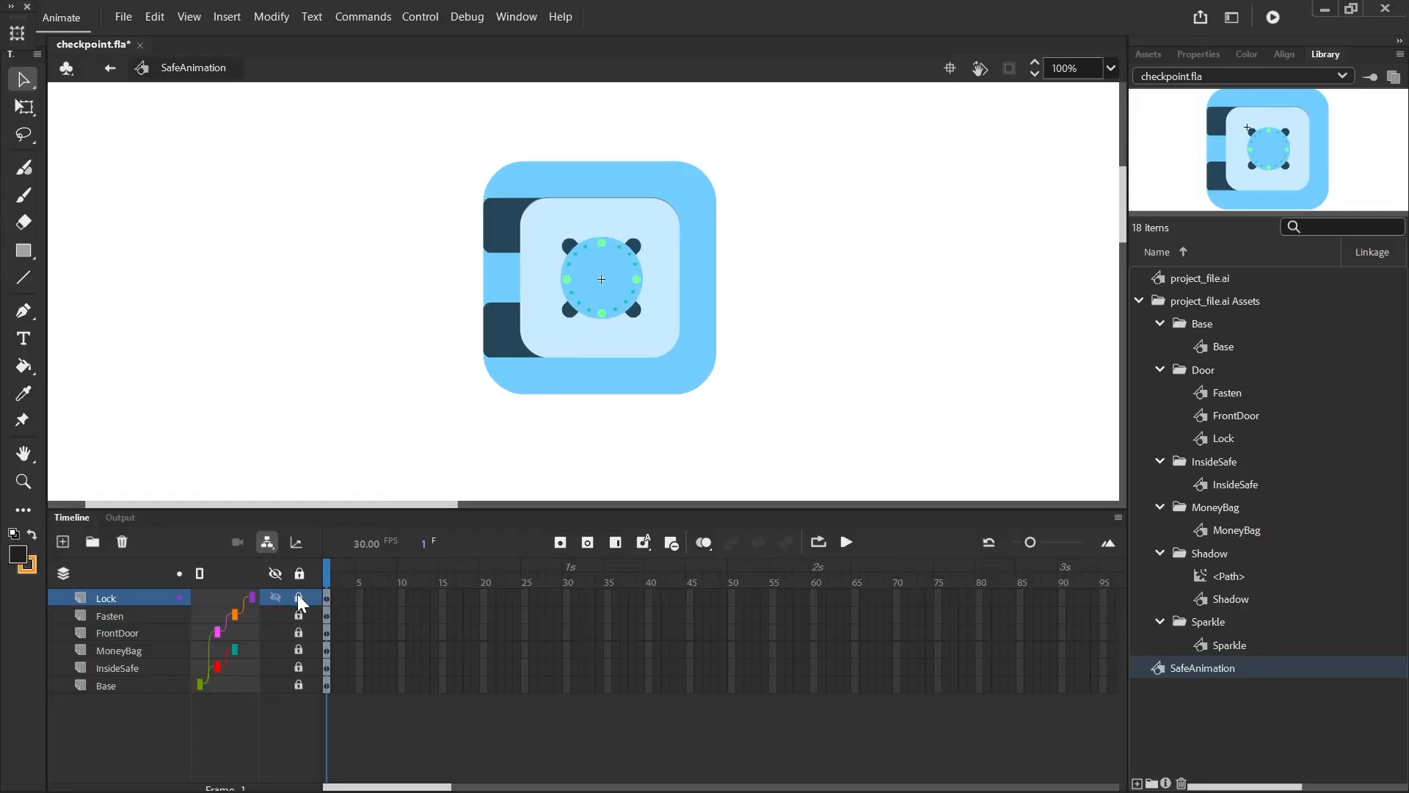
click(299, 598)
Step: Extend all six layers to frame 150 by inserting frames
drag(396, 786, 518, 765)
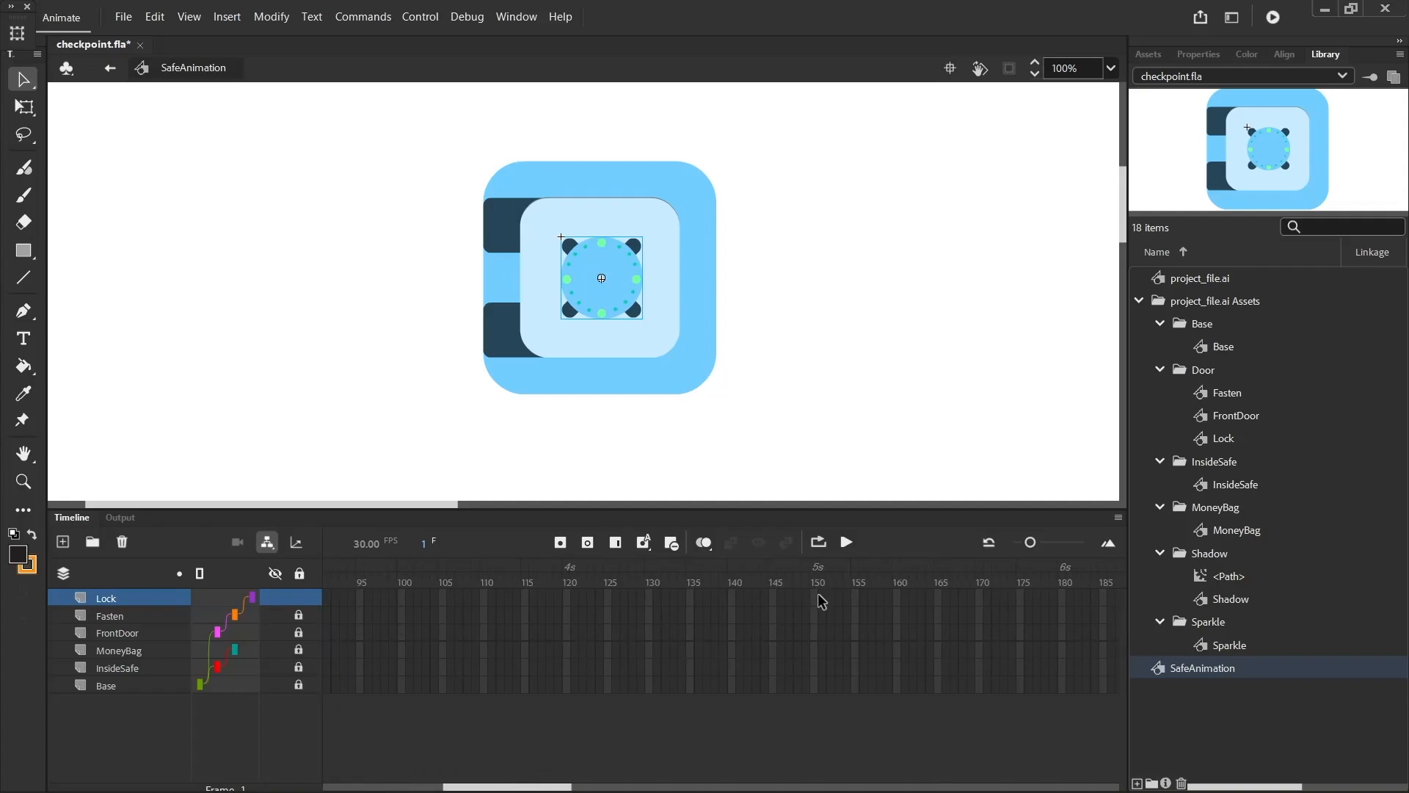
drag(813, 596, 810, 690)
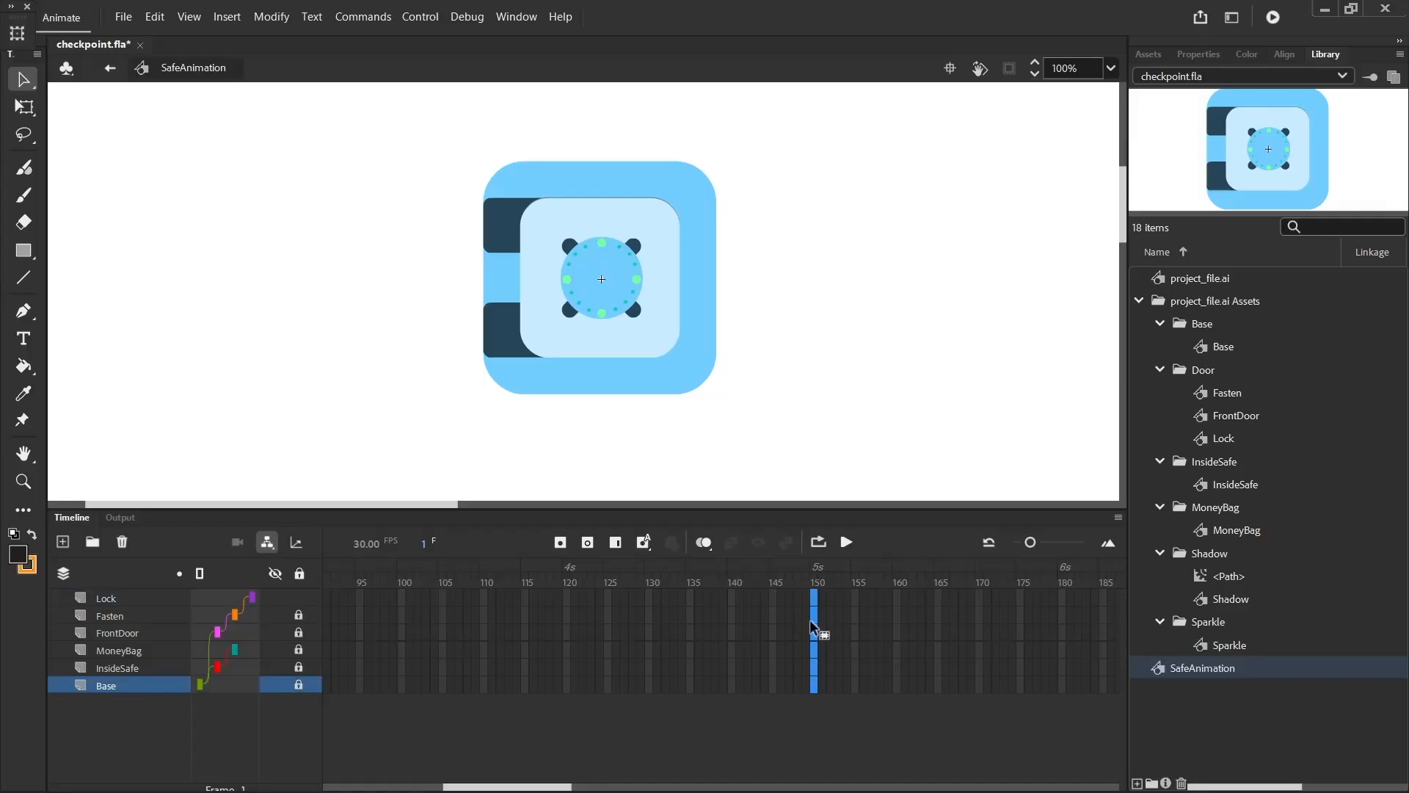
right_click(812, 593)
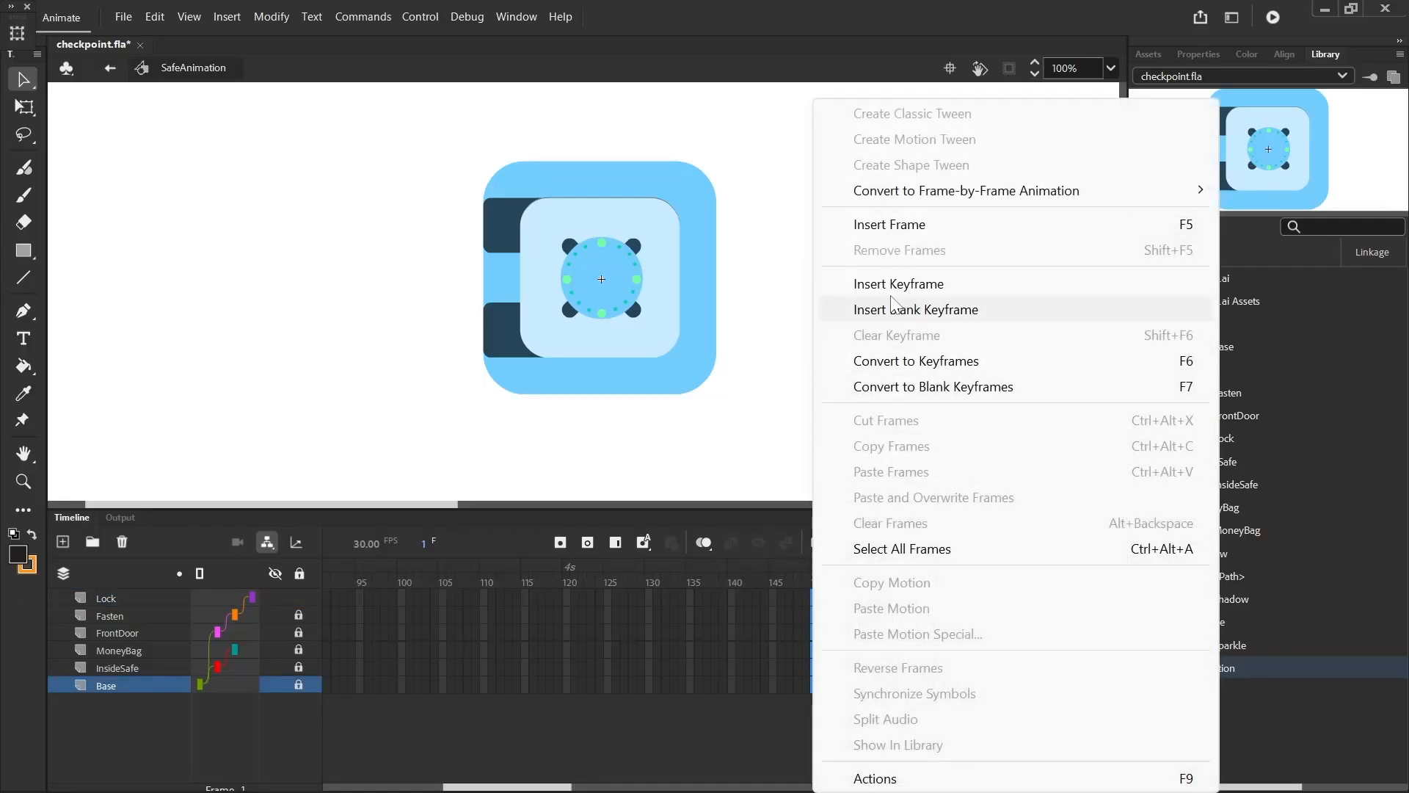
click(930, 222)
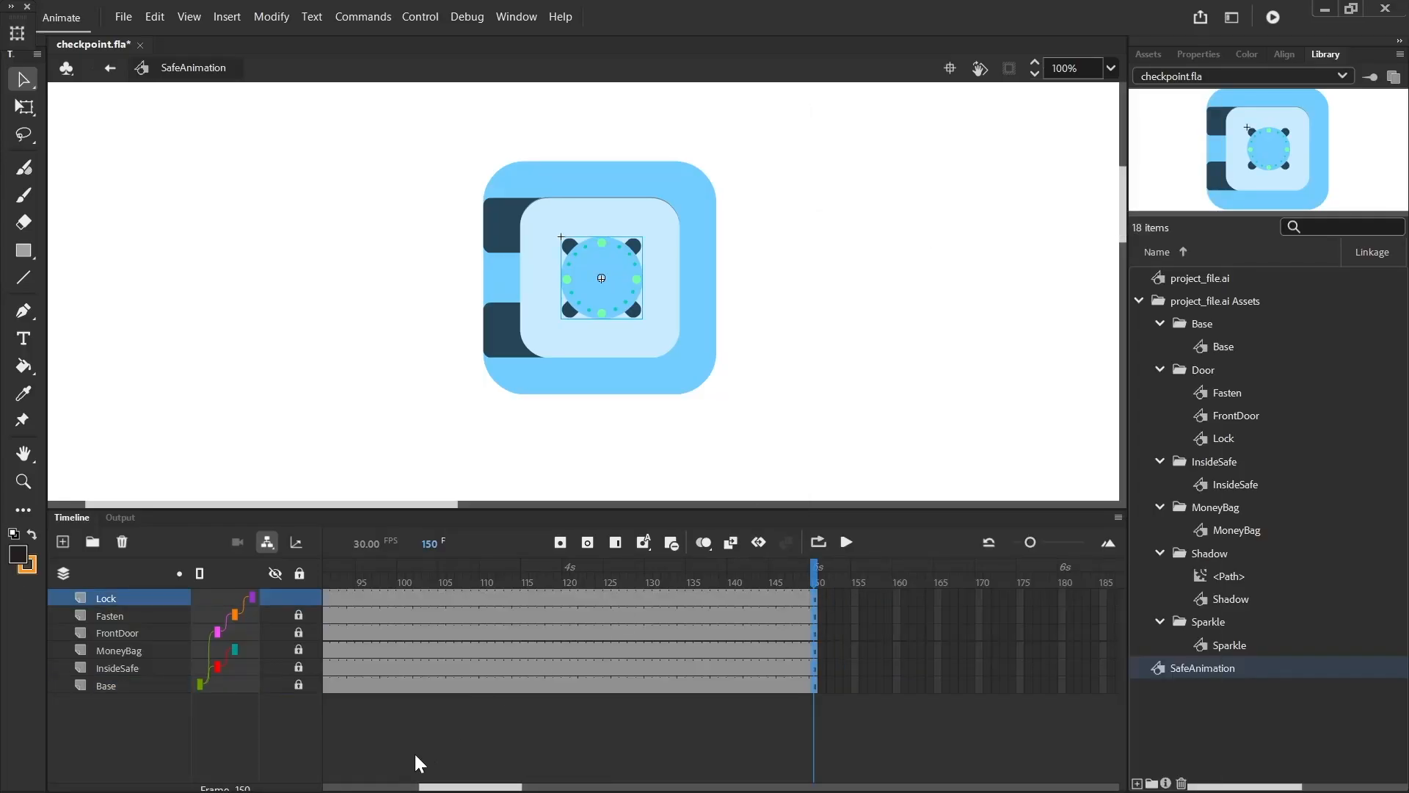
Step: Insert a keyframe at frame 20 on the Lock layer
drag(480, 787, 358, 788)
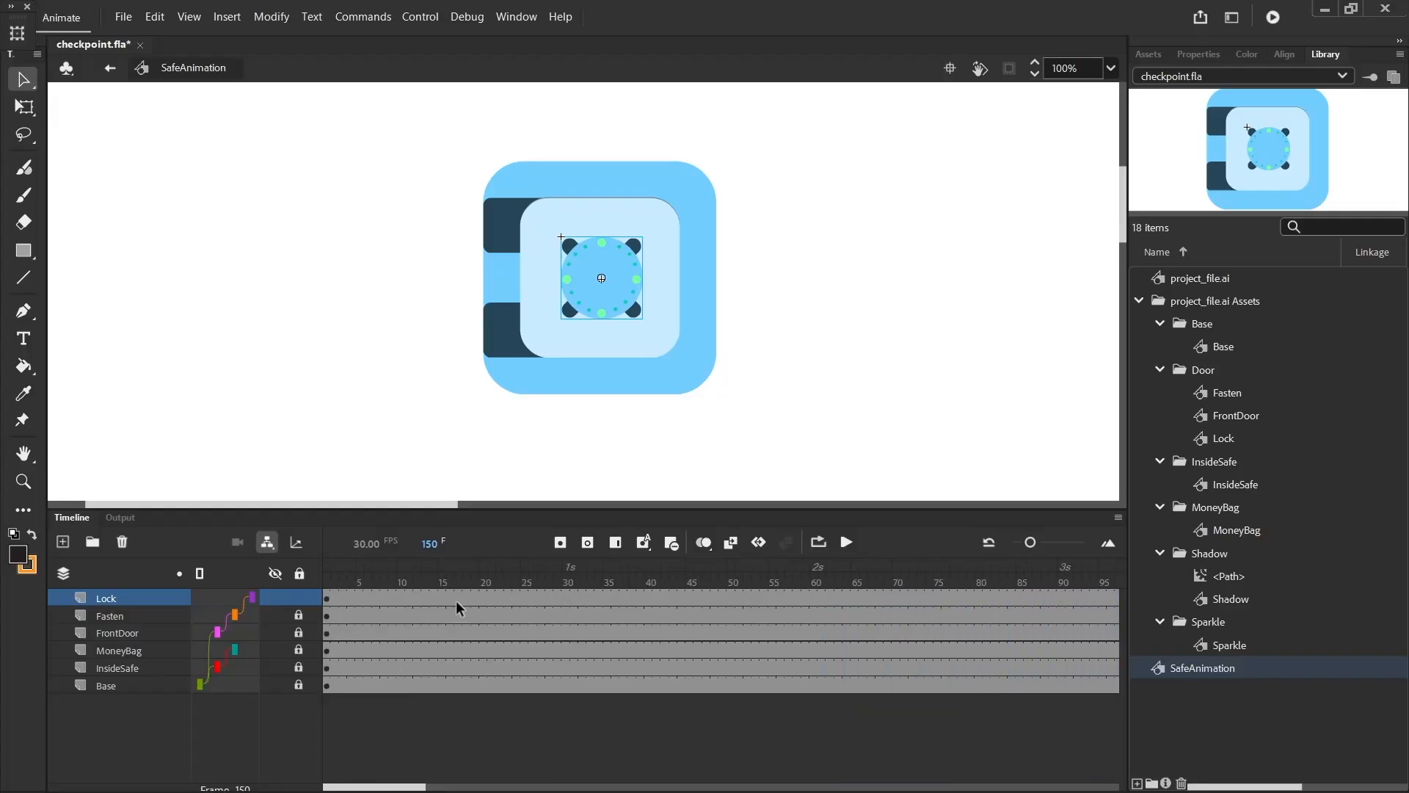
click(483, 598)
right_click(483, 598)
click(676, 287)
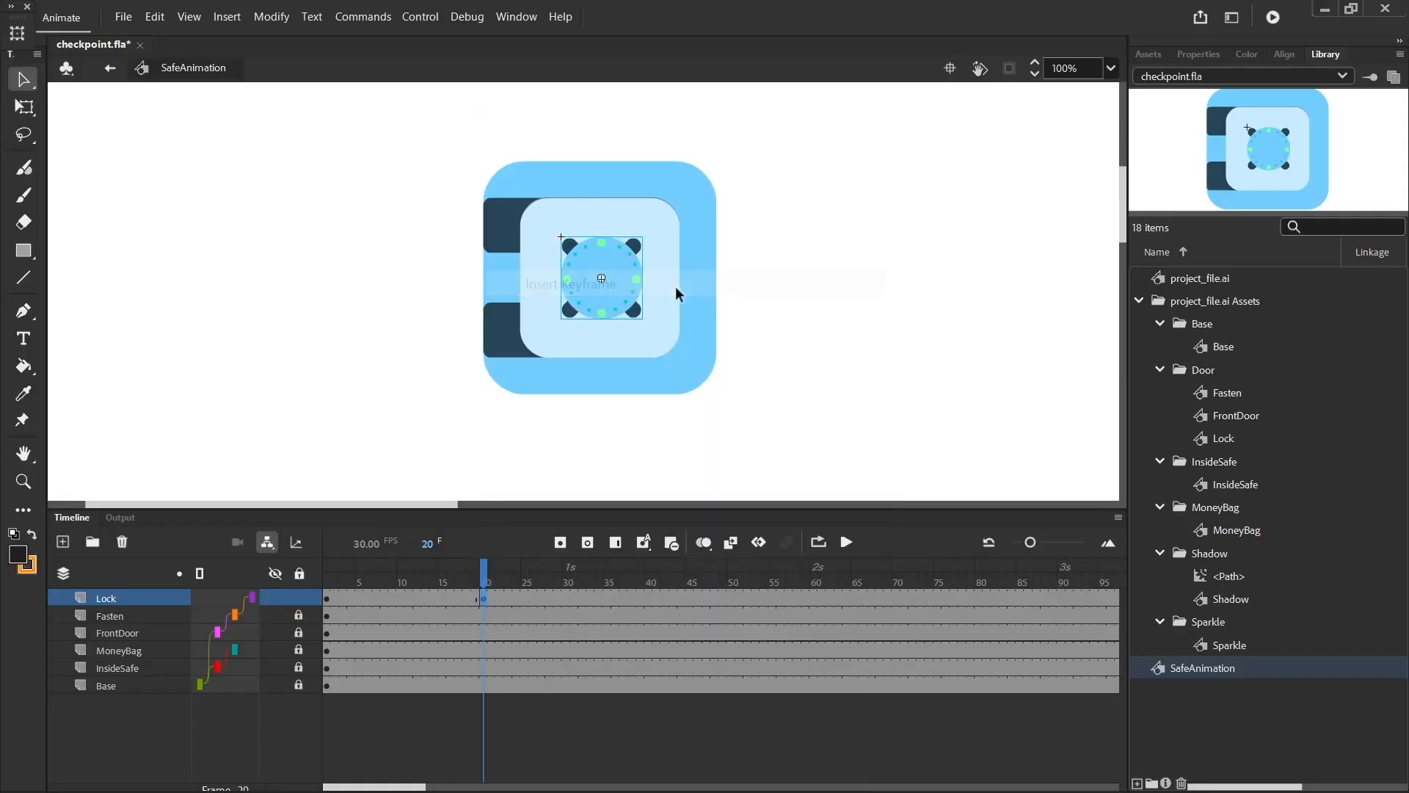
Step: Insert a keyframe at frame 45 on the Lock layer and set the dial's rotation there to 60°
click(690, 598)
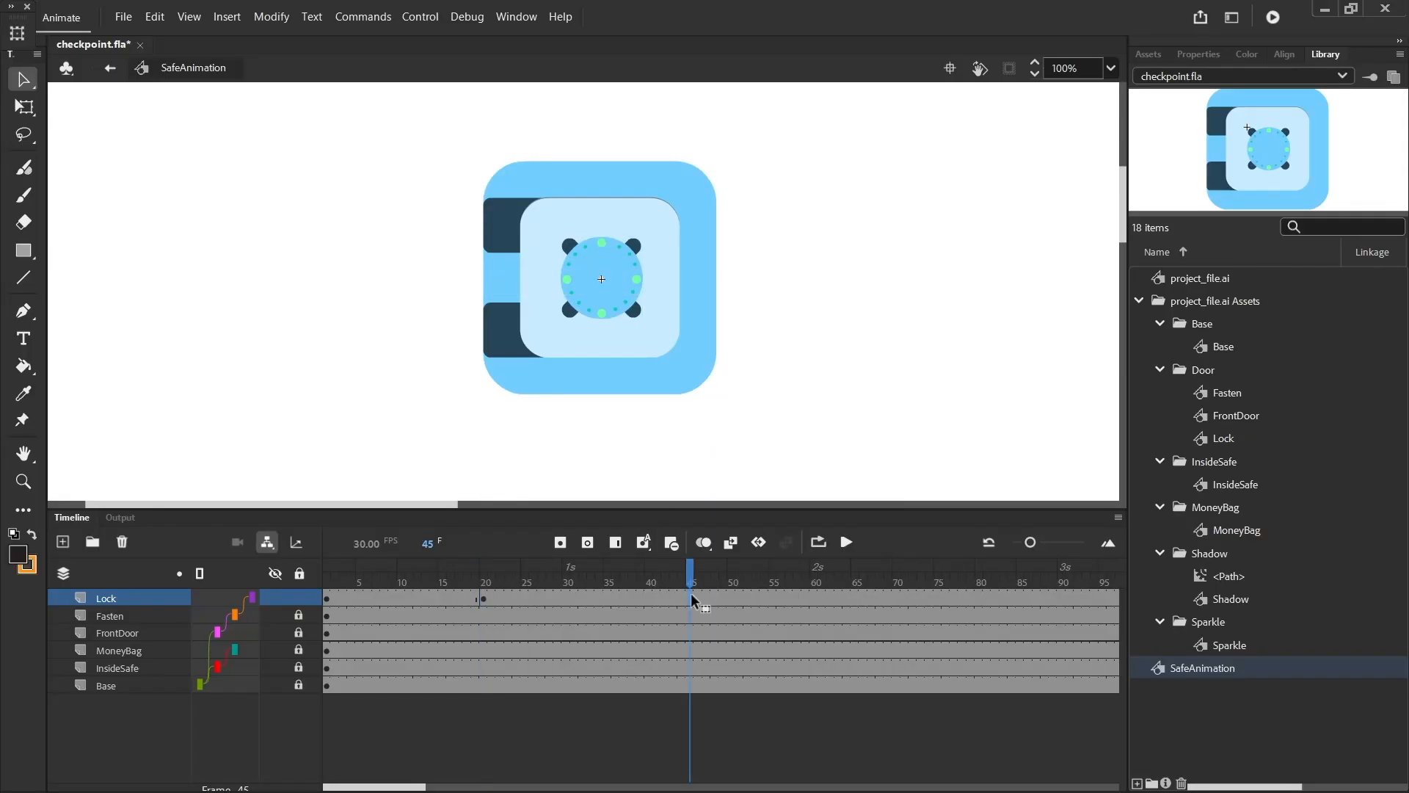
right_click(691, 596)
click(798, 285)
click(516, 16)
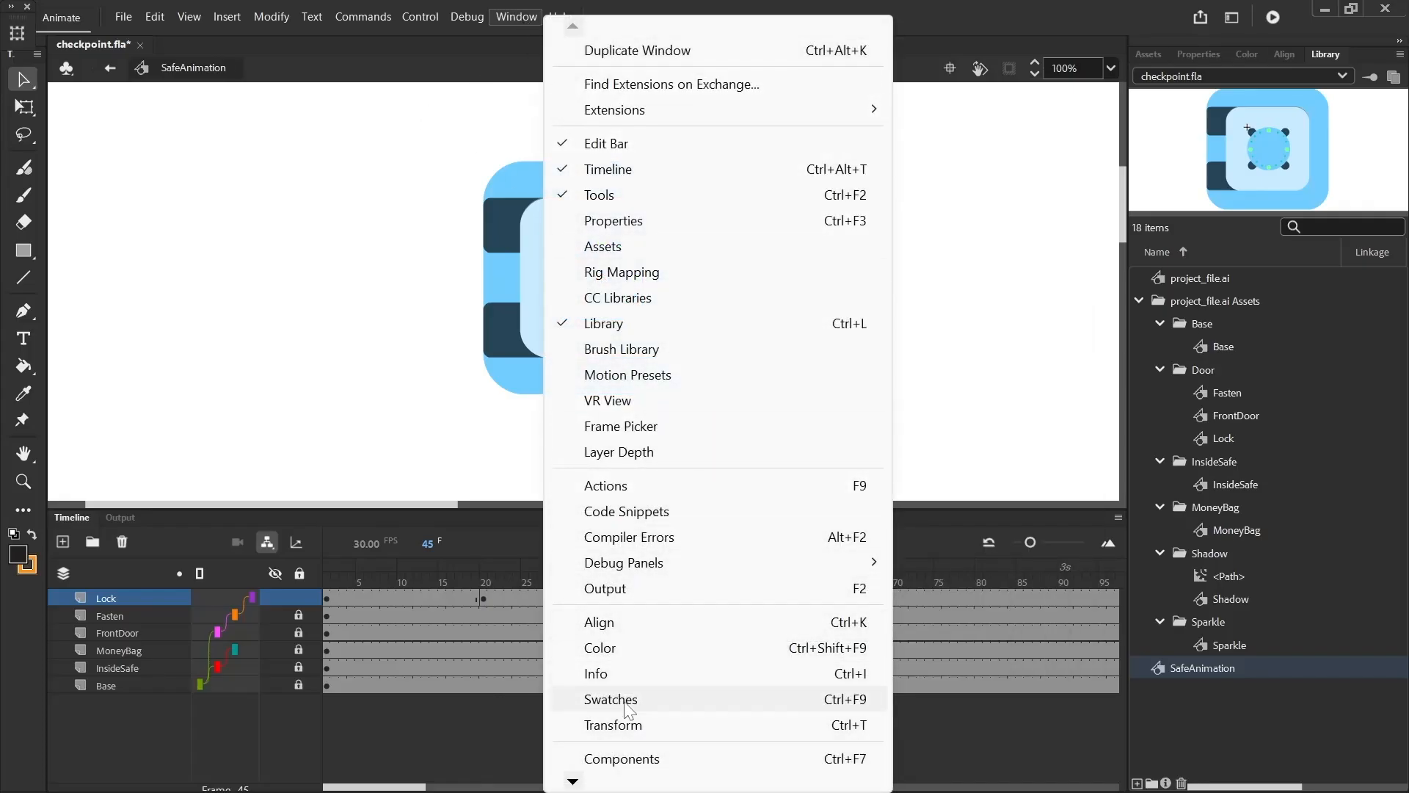
click(613, 725)
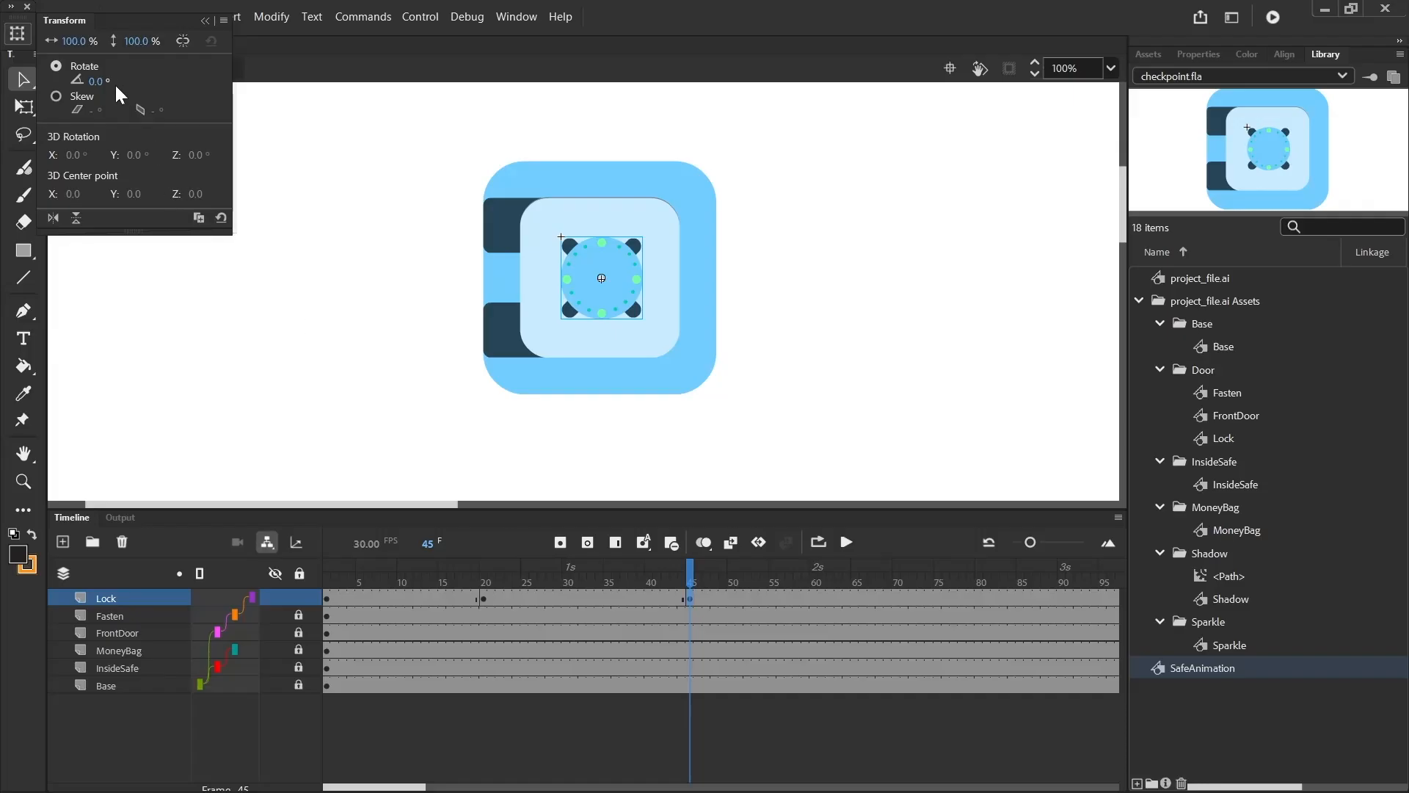
click(97, 81)
text(60)
key(Return)
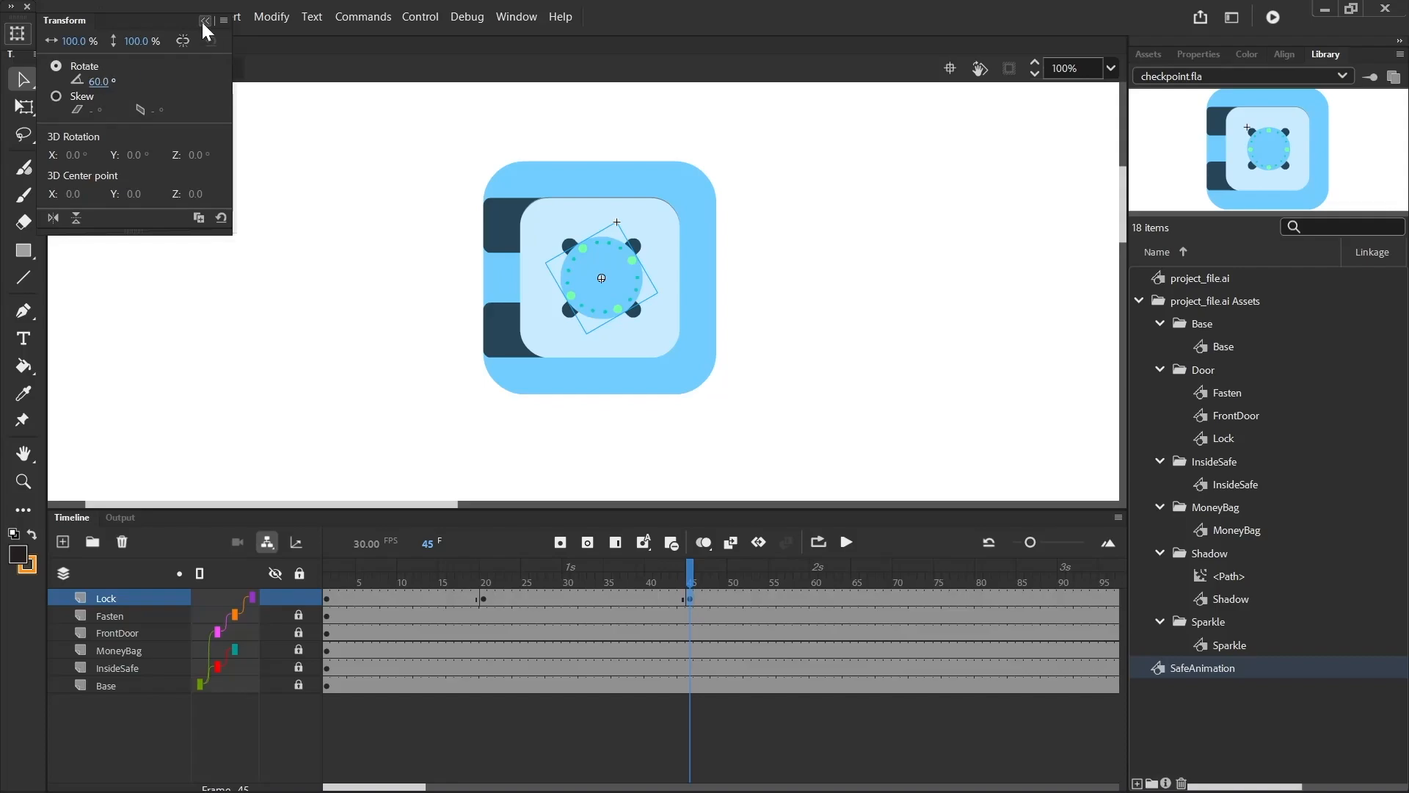
key(e)
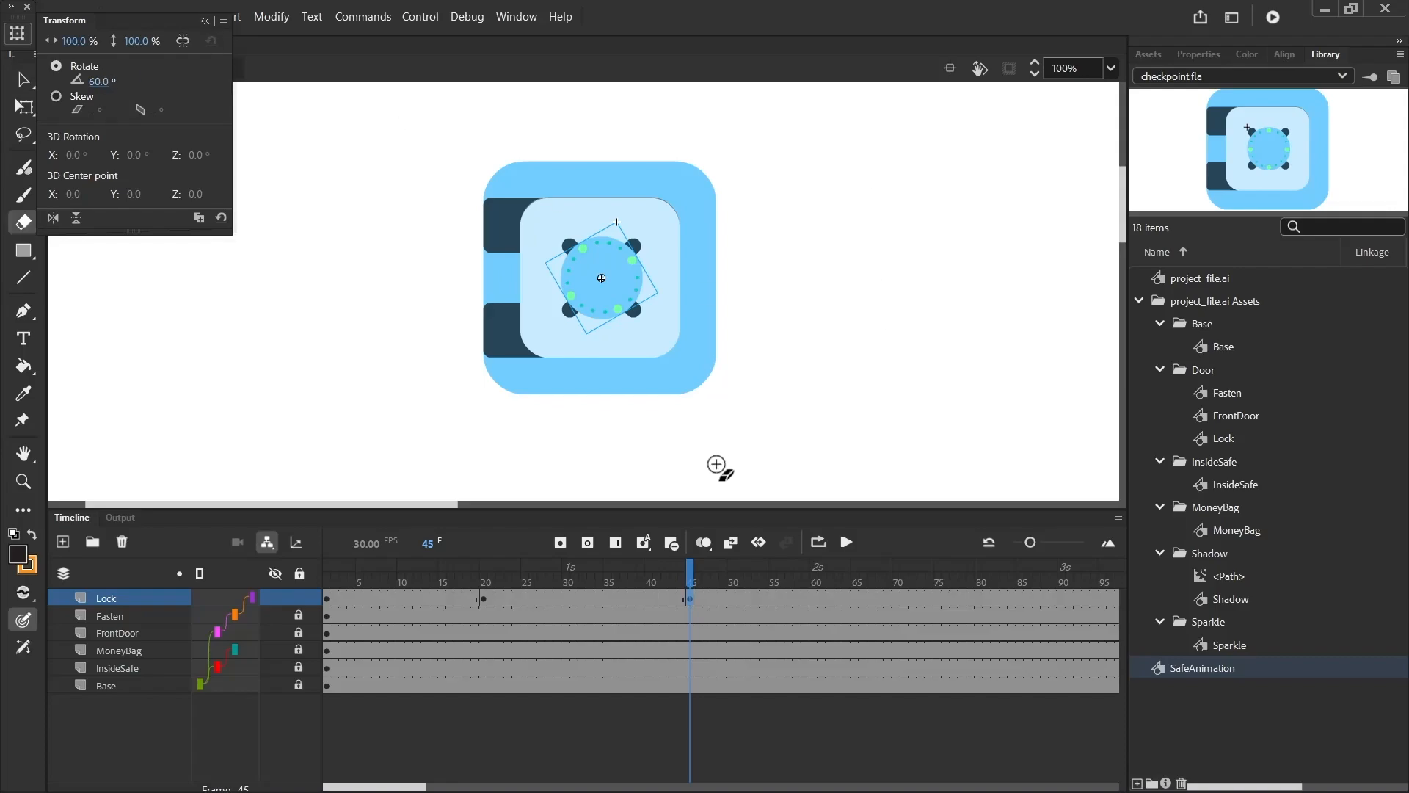
click(24, 78)
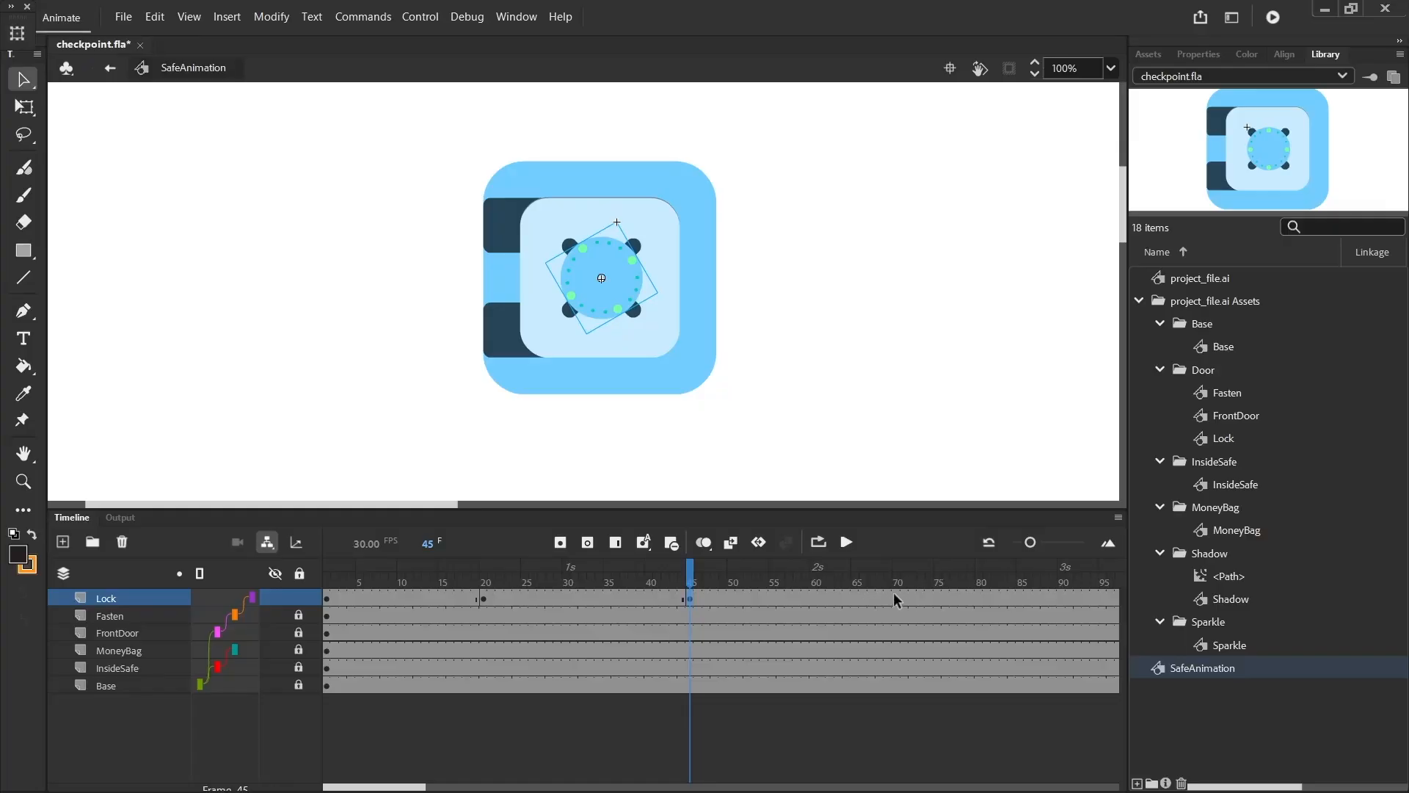
Step: Insert a keyframe at frame 65 on the Lock layer and set the dial's rotation there to 15°
click(859, 597)
right_click(856, 597)
click(1023, 284)
click(24, 37)
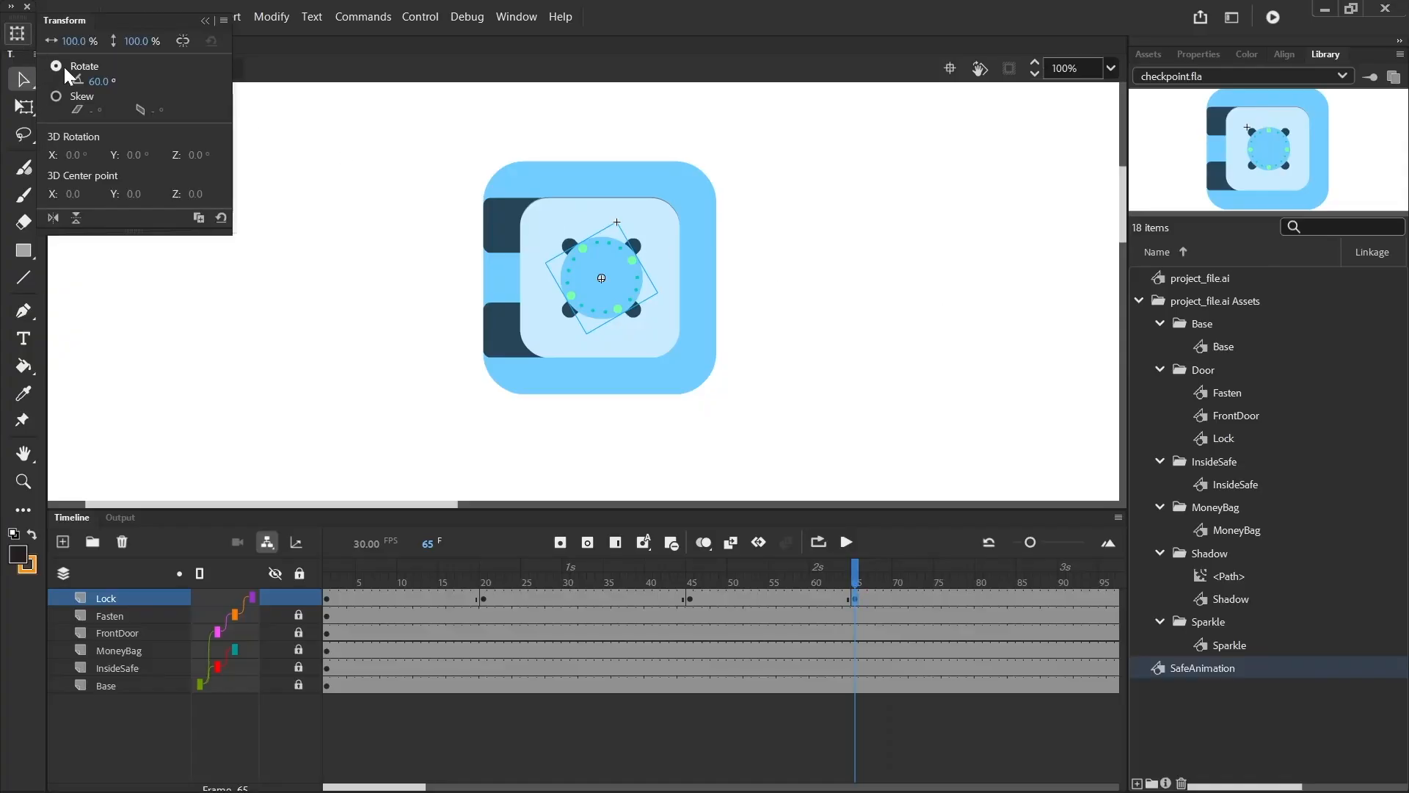
click(101, 82)
key(Return)
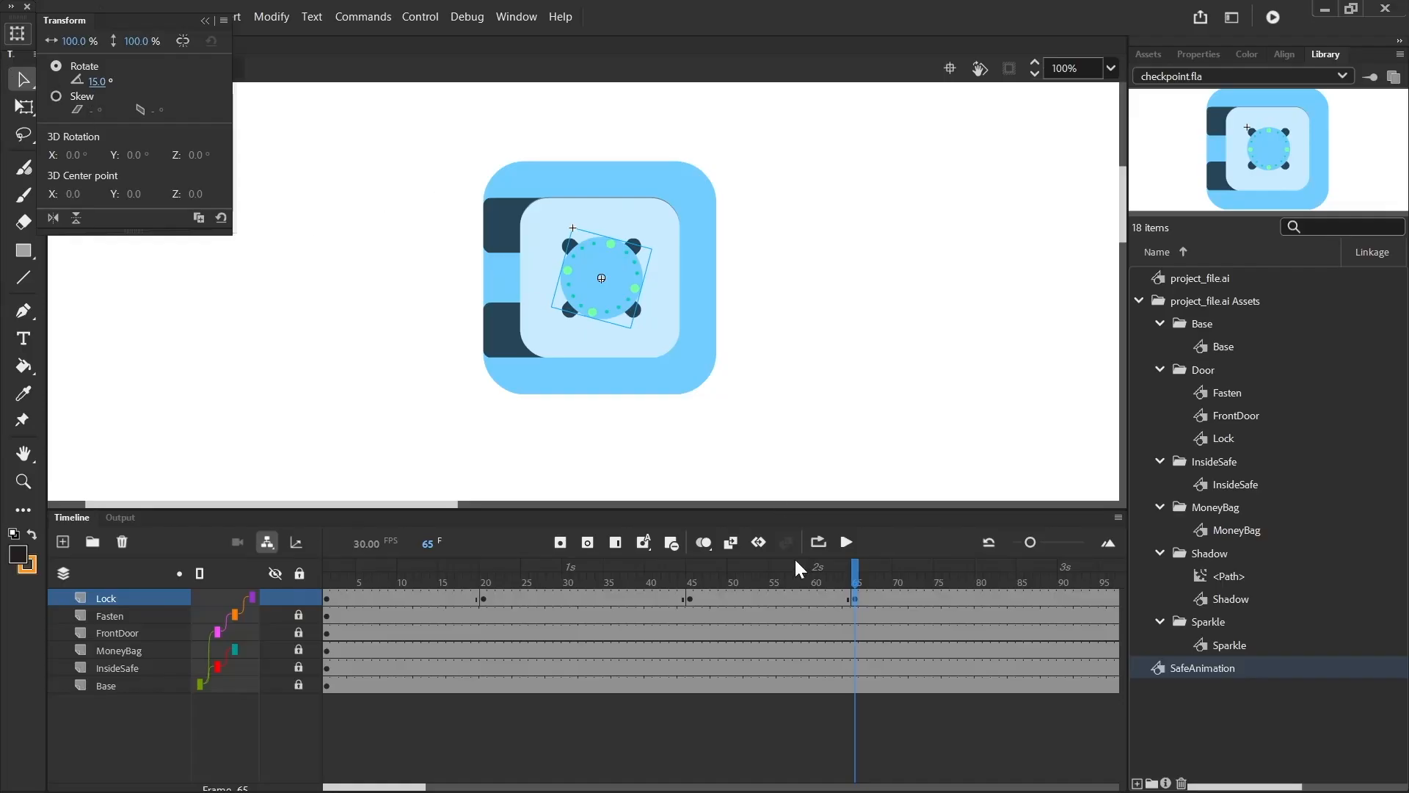
Step: Insert a keyframe at frame 100 on the Lock layer and set the dial's rotation there to 45°
drag(380, 787, 410, 789)
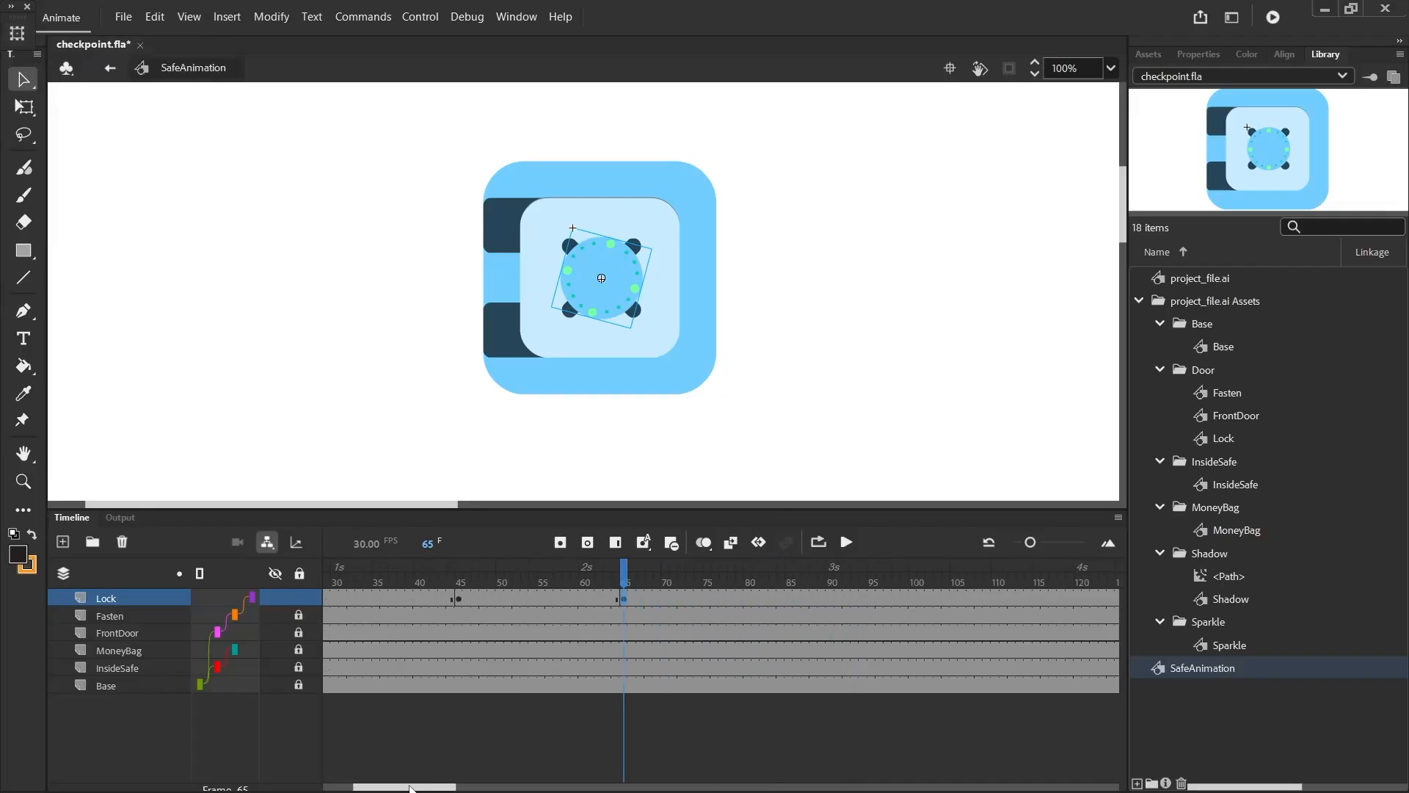
click(915, 597)
right_click(914, 598)
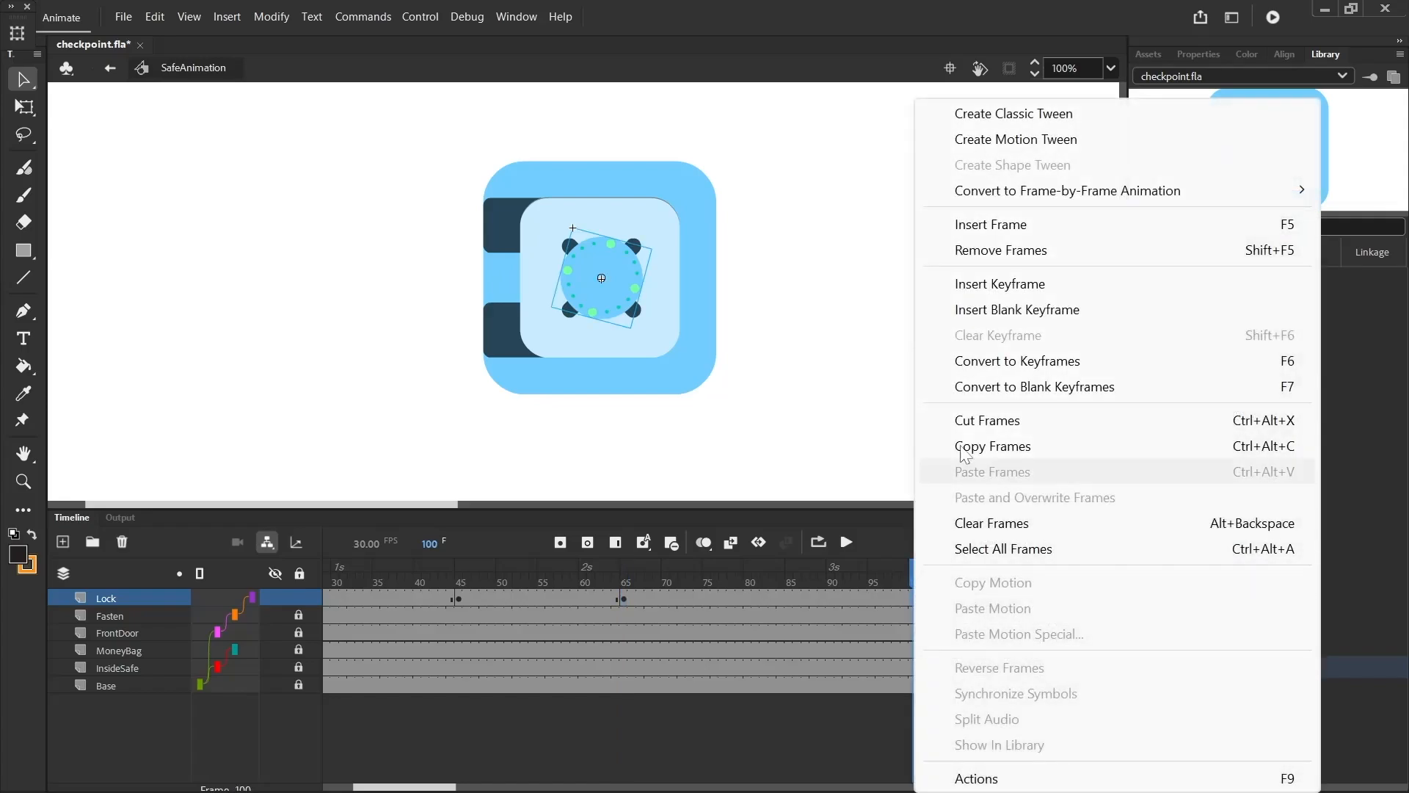
click(1027, 282)
click(16, 38)
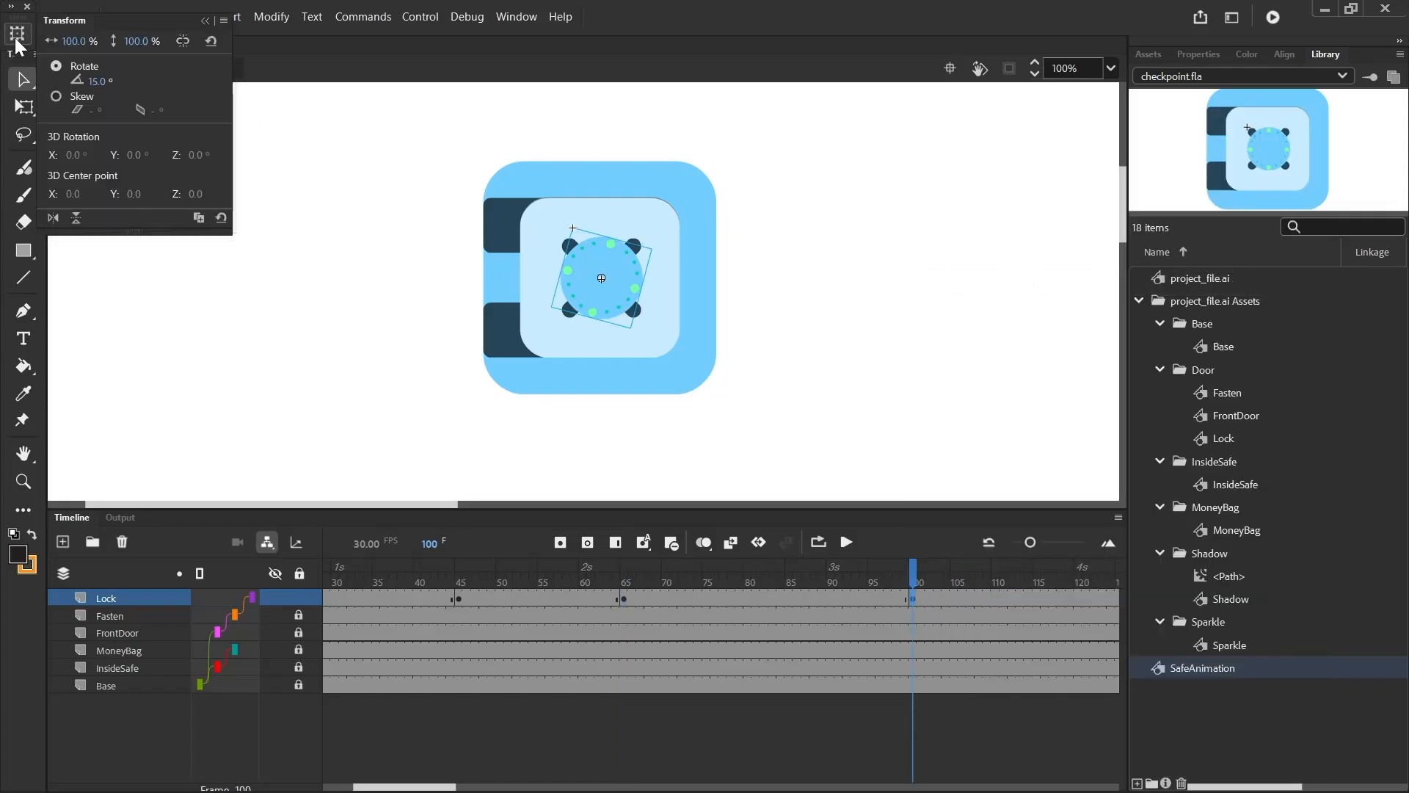
click(97, 80)
text(45)
key(Return)
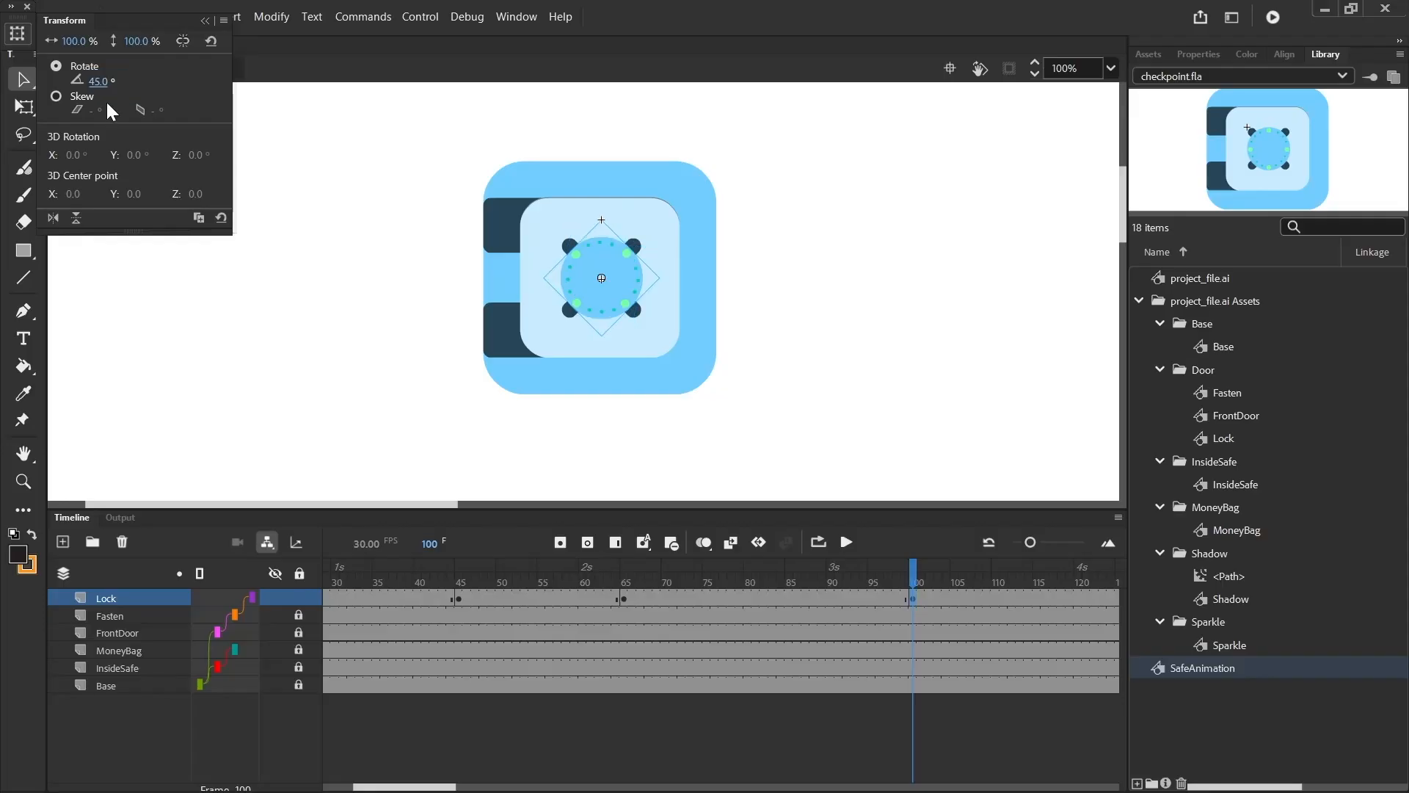
Step: Enable loop playback with a range starting at frame 1 and preview the dial's keyframed rotations
click(818, 542)
mouse_move(944, 567)
mouse_down()
mouse_move(1086, 583)
mouse_move(1070, 589)
mouse_up()
drag(897, 565, 287, 559)
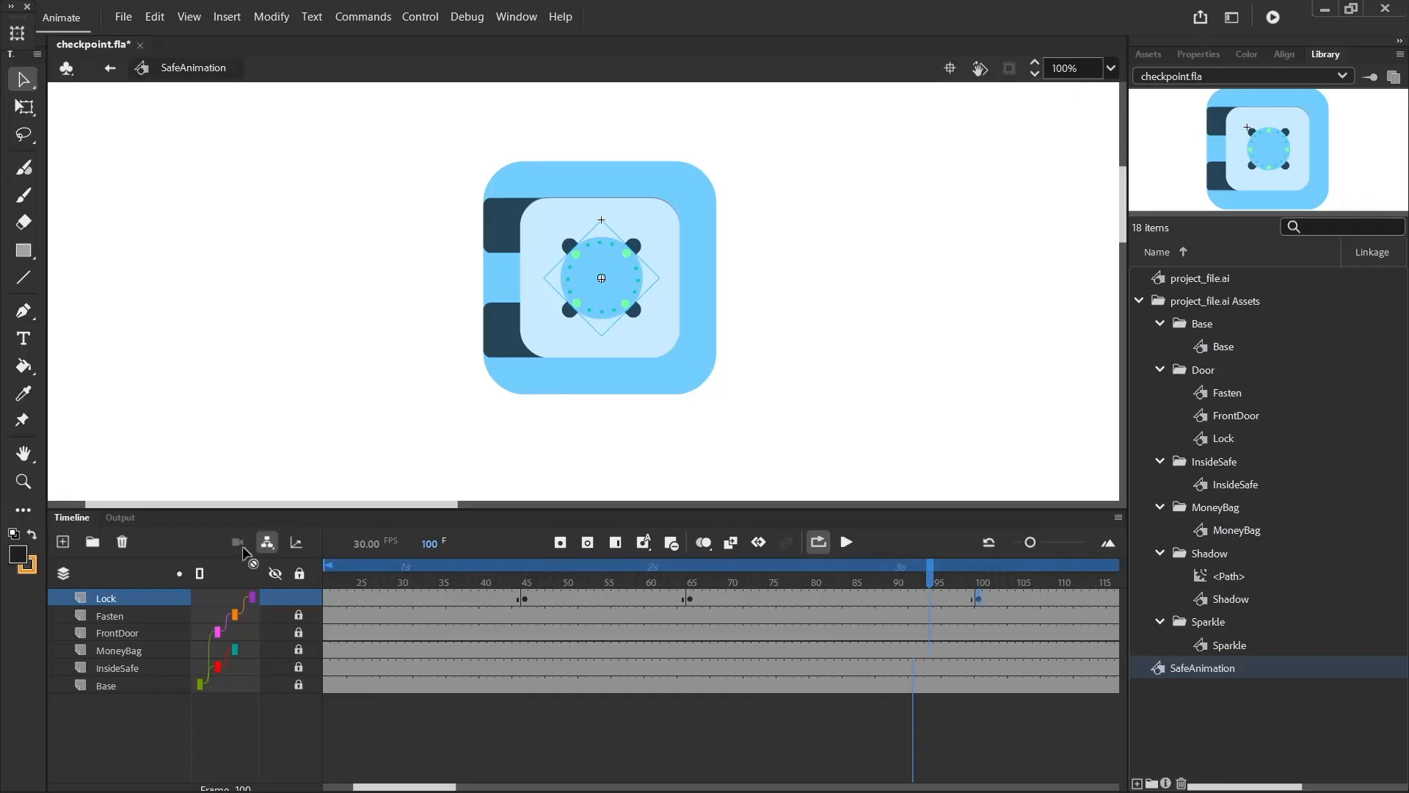
click(846, 543)
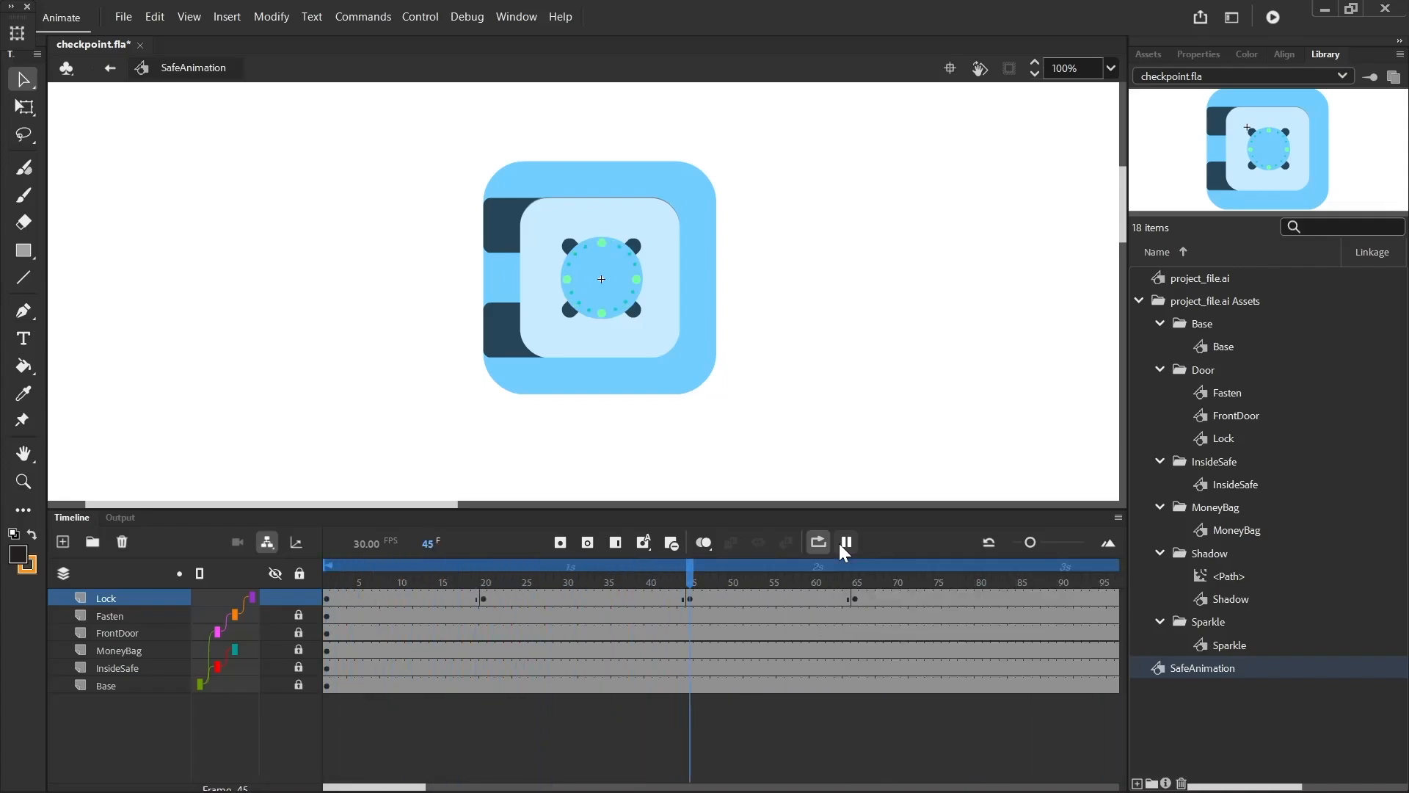
click(845, 543)
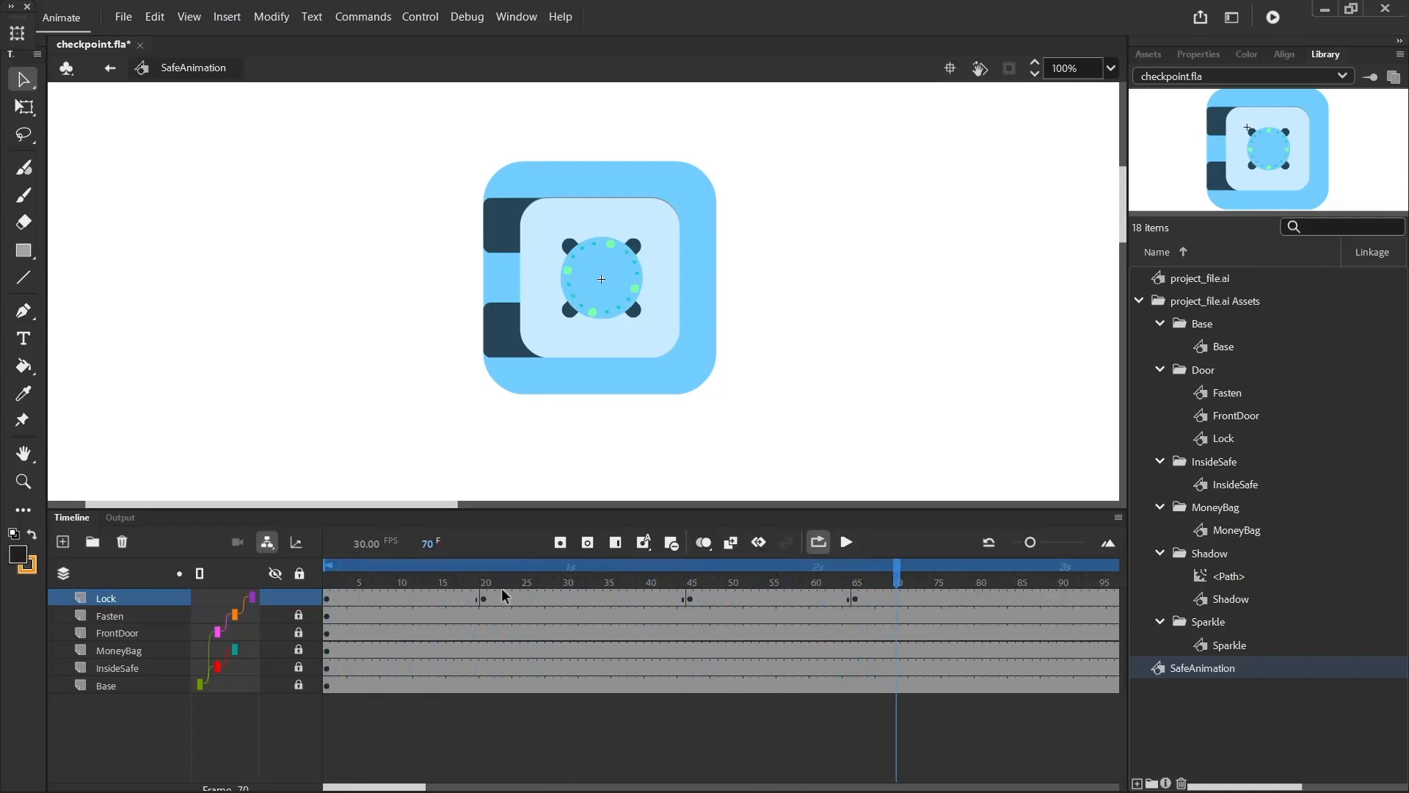
Step: Create classic tweens between the Lock layer's keyframes from frame 20 to 100 and preview the animation
drag(552, 596, 753, 595)
right_click(753, 595)
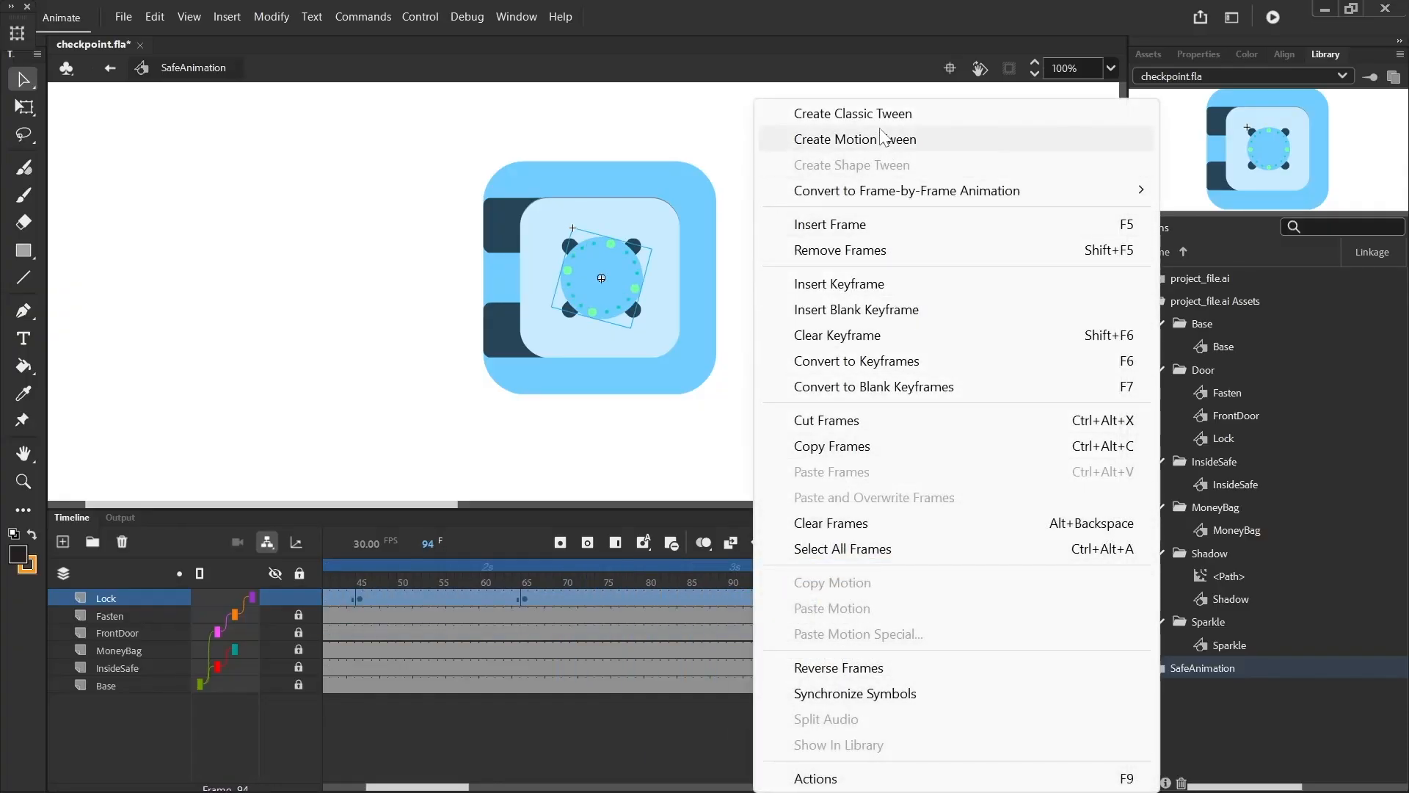
click(902, 114)
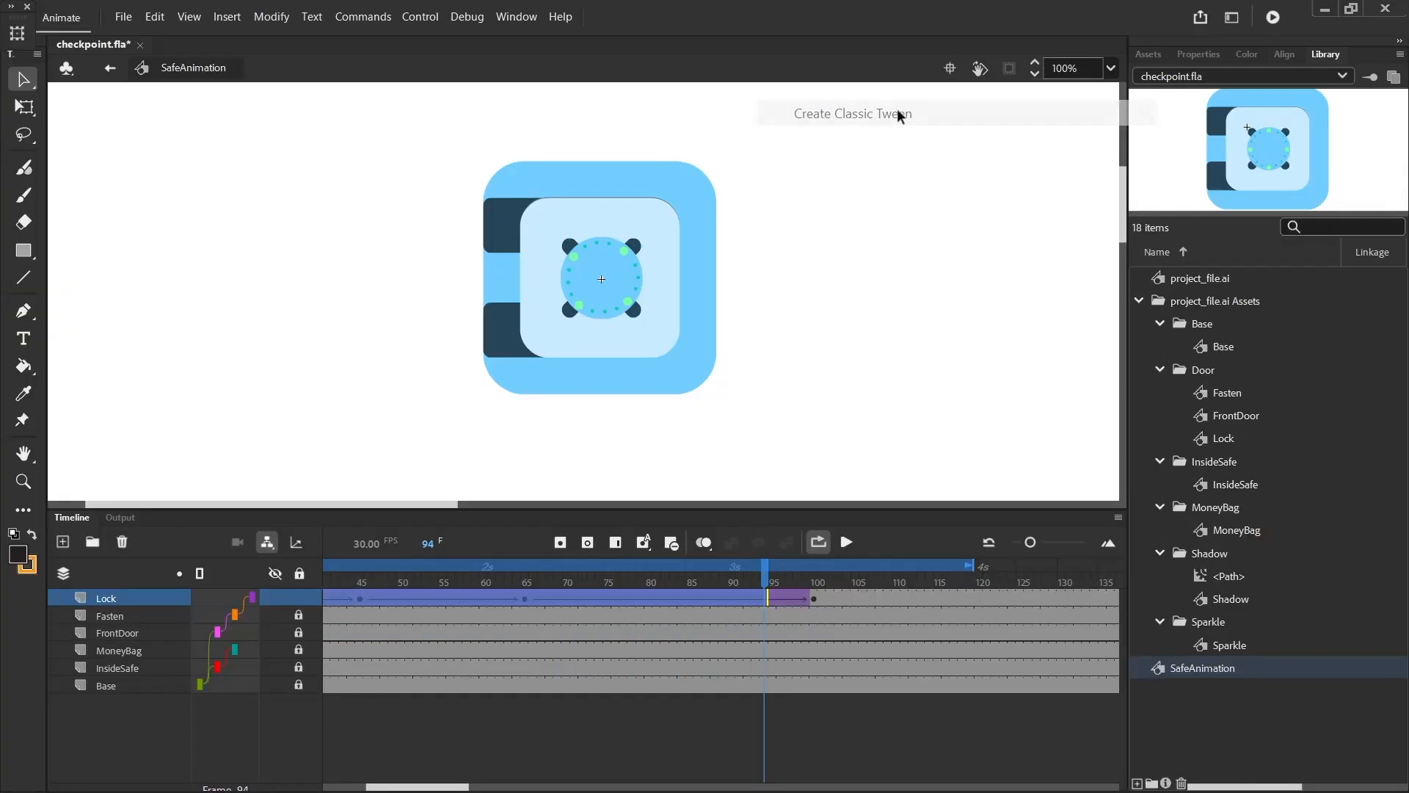
click(846, 543)
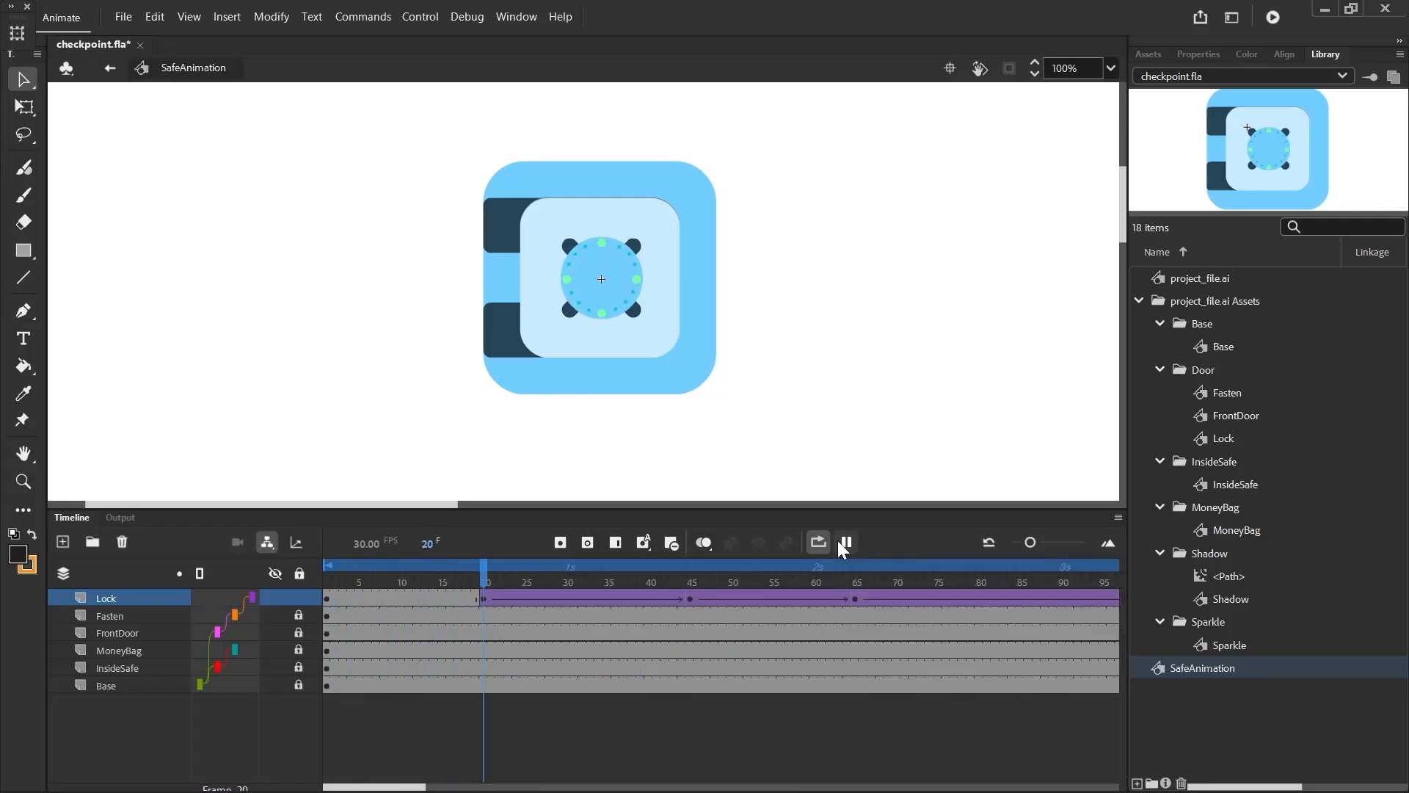
click(839, 543)
Step: Apply the Cubic Ease-Out effect to the Lock layer's classic tweens and preview the result
drag(633, 598, 775, 601)
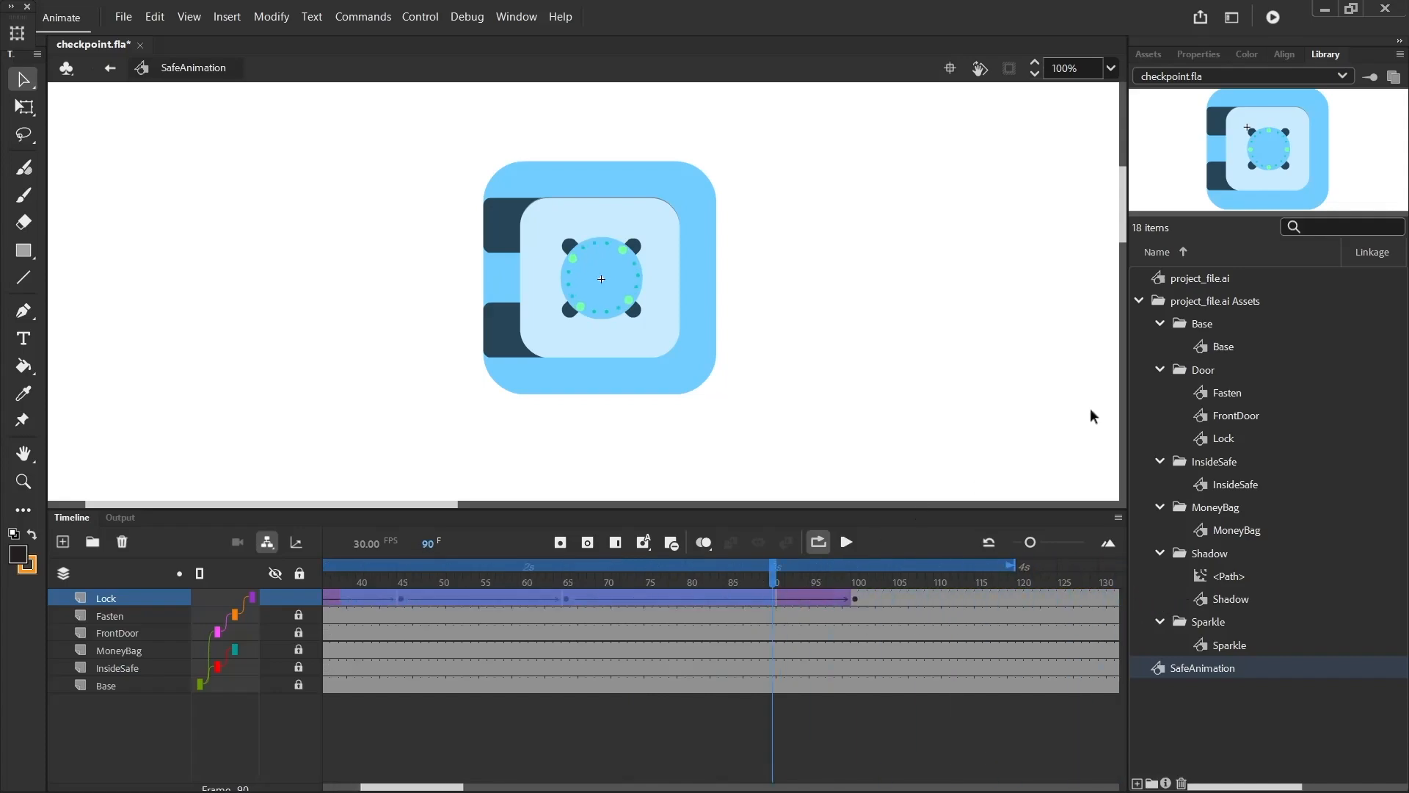
click(1204, 55)
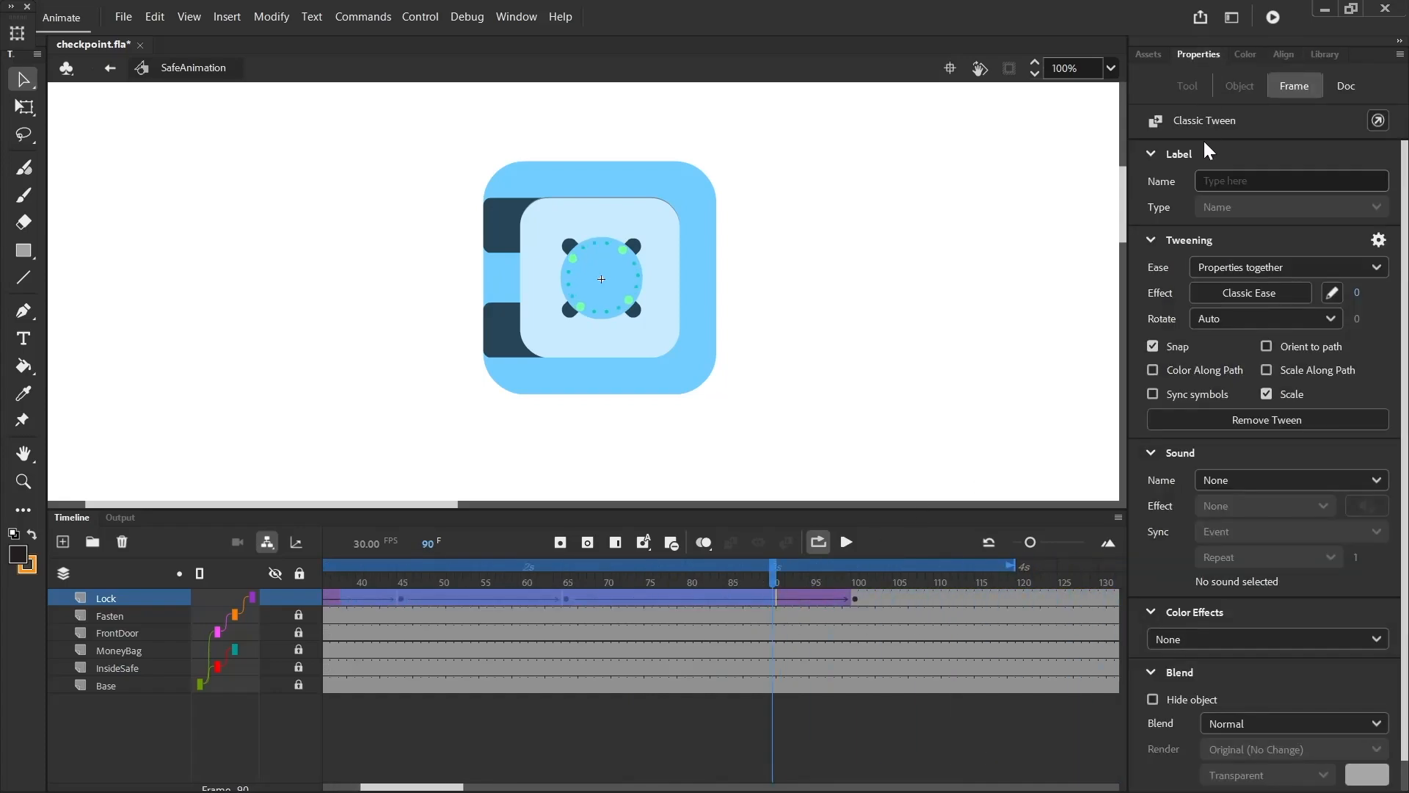
click(1227, 290)
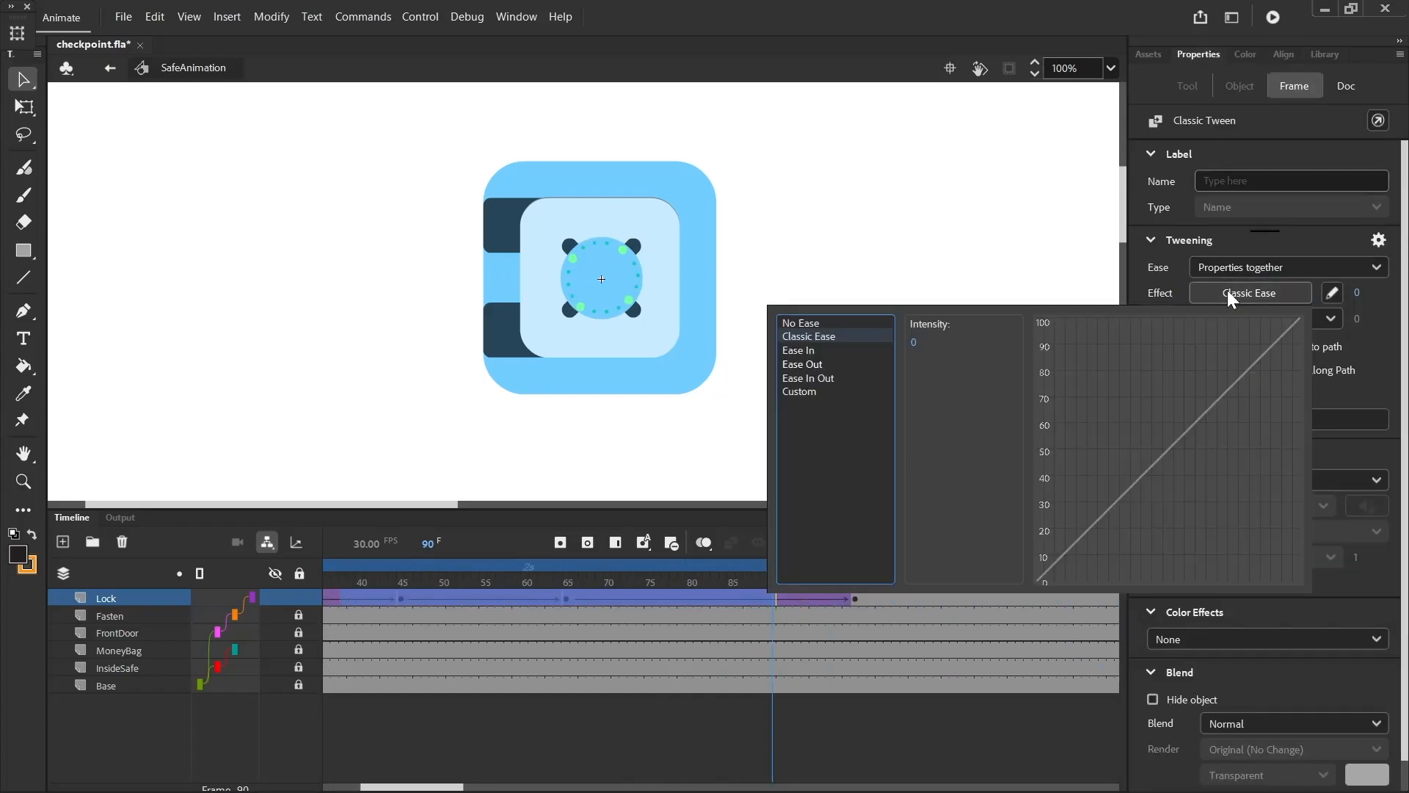
click(811, 360)
double_click(937, 330)
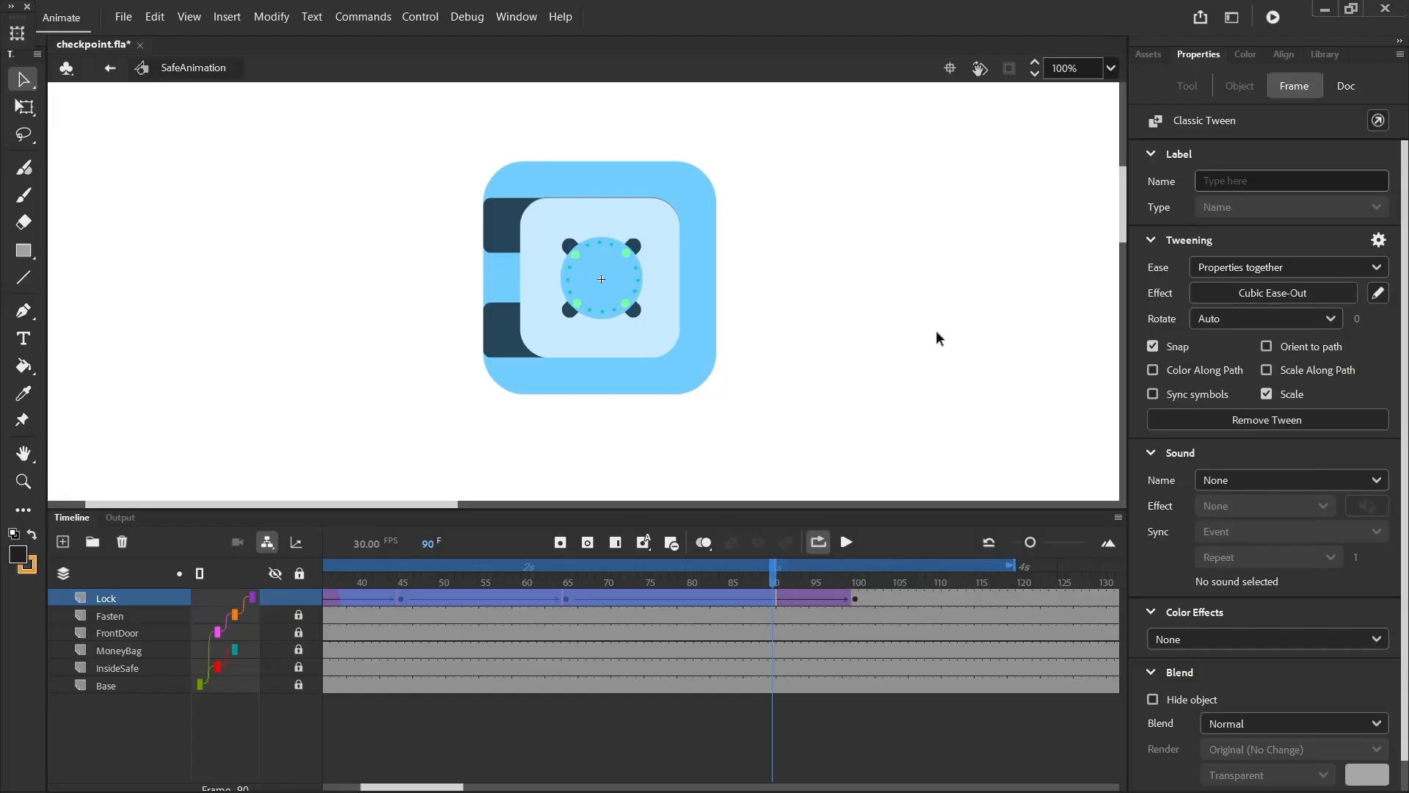
click(847, 544)
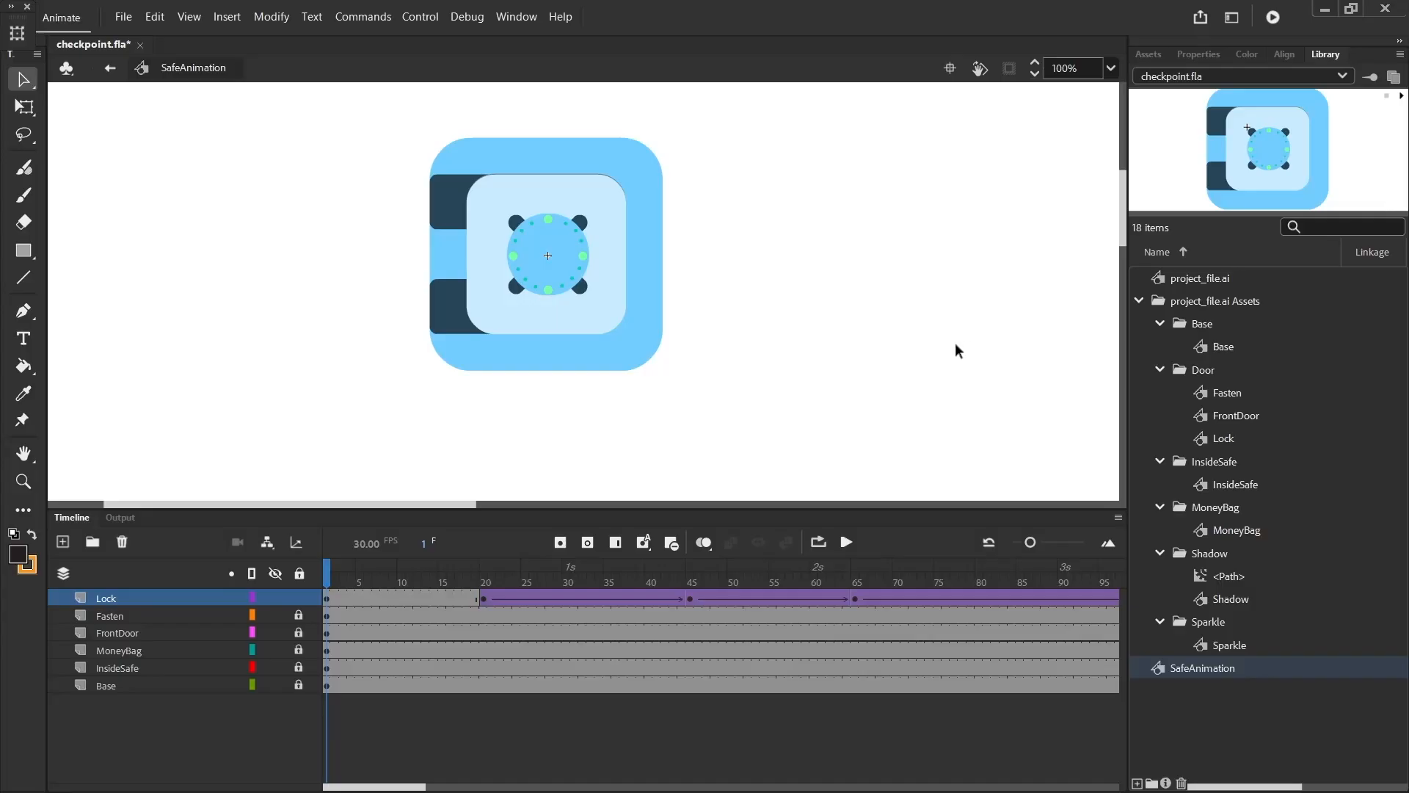
Step: Lock every layer except FrontDoor and select the door at frame 1
click(299, 573)
click(299, 574)
click(592, 314)
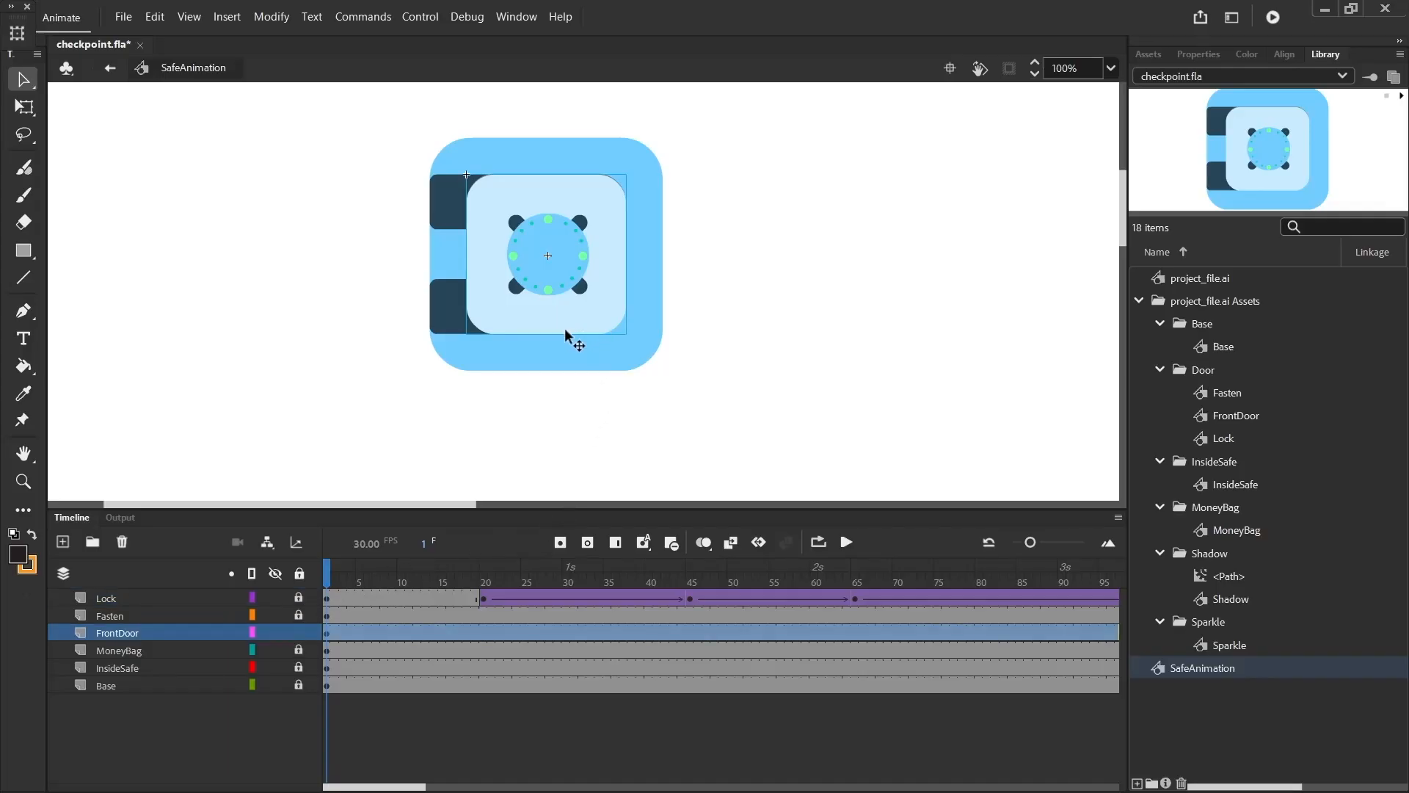
Step: Try sliding the front door horizontally left until the money bag is uncovered, and undo the move
key(shift+Left)
key(shift+Left)
key(shift+Left)
key(shift+Left)
key(shift+Left)
key(shift+Left)
key(shift+Left)
key(shift+Left)
key(shift+Left)
key(shift+Left)
key(shift+Left)
key(shift+Left)
key(shift+Left)
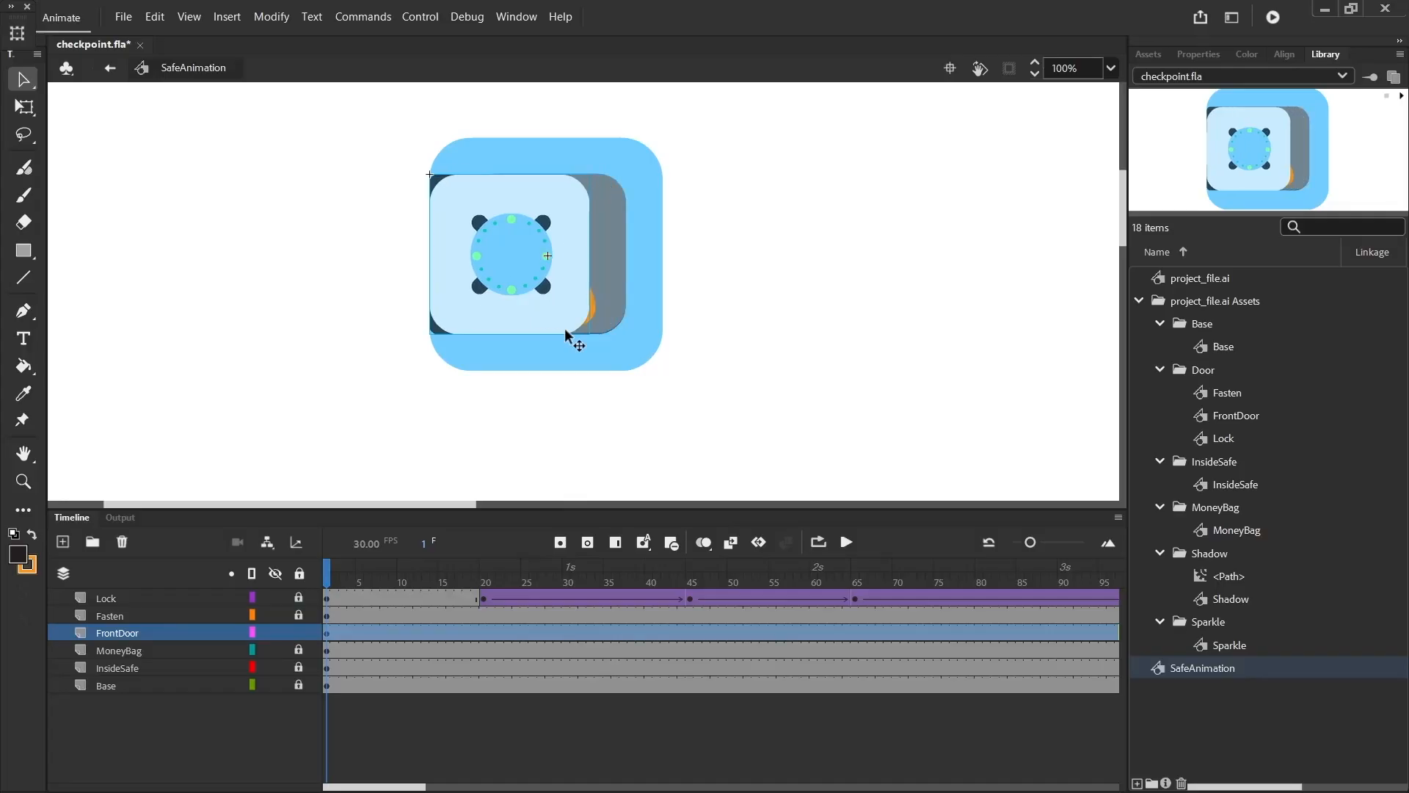
key(shift+Left)
key(shift+Left)
key(shift+Left)
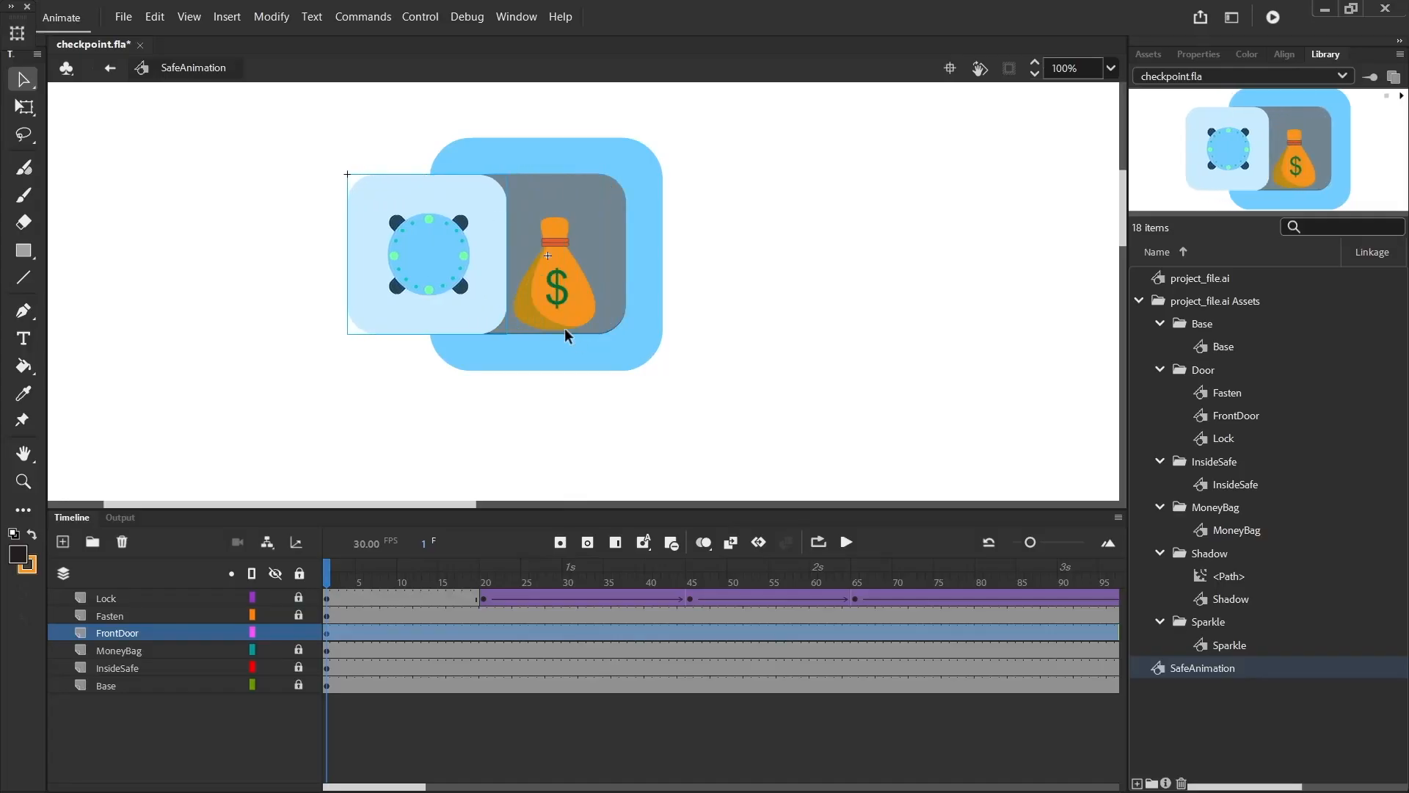
key(ctrl+z)
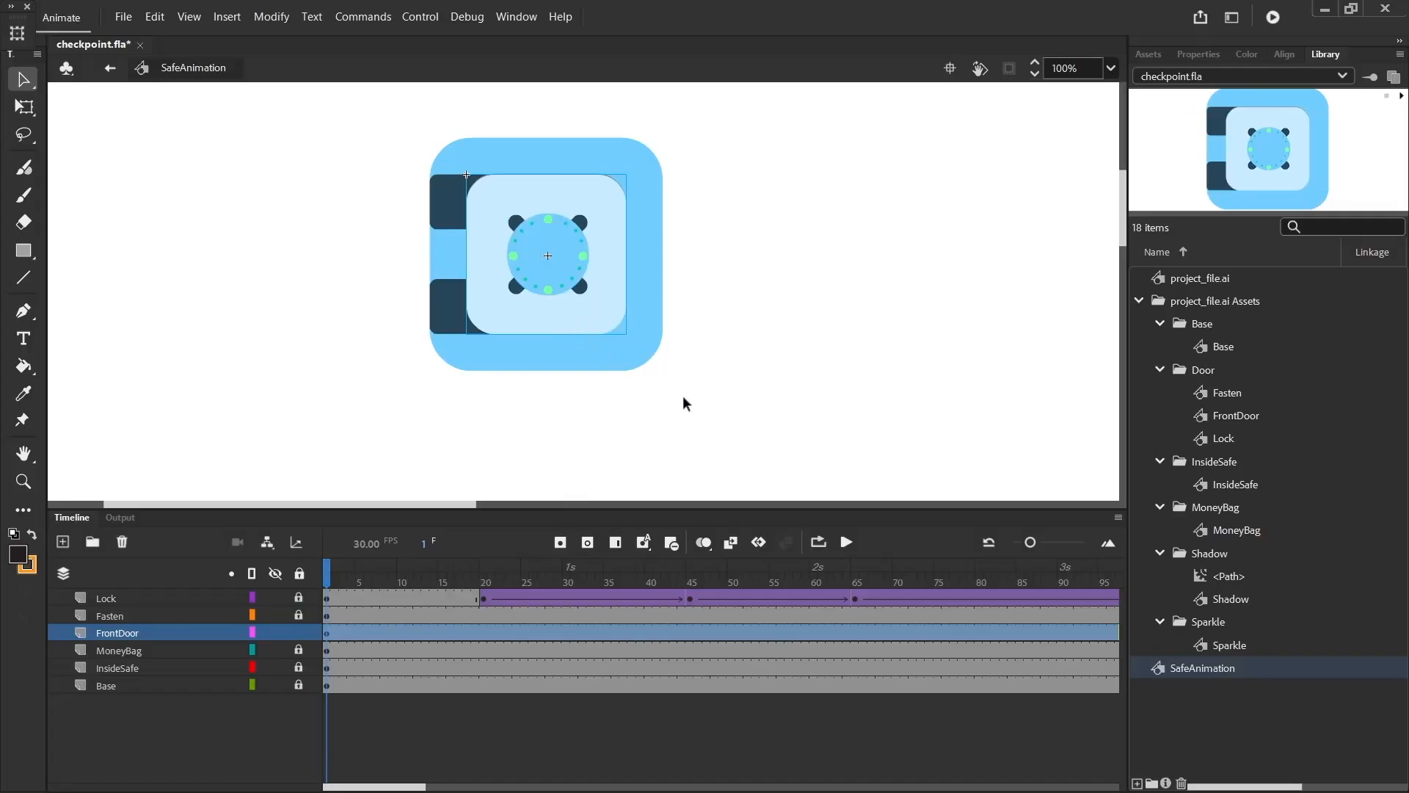
Step: Highlight the FrontDoor layer and extend all six layers' frames to frame 300
click(232, 632)
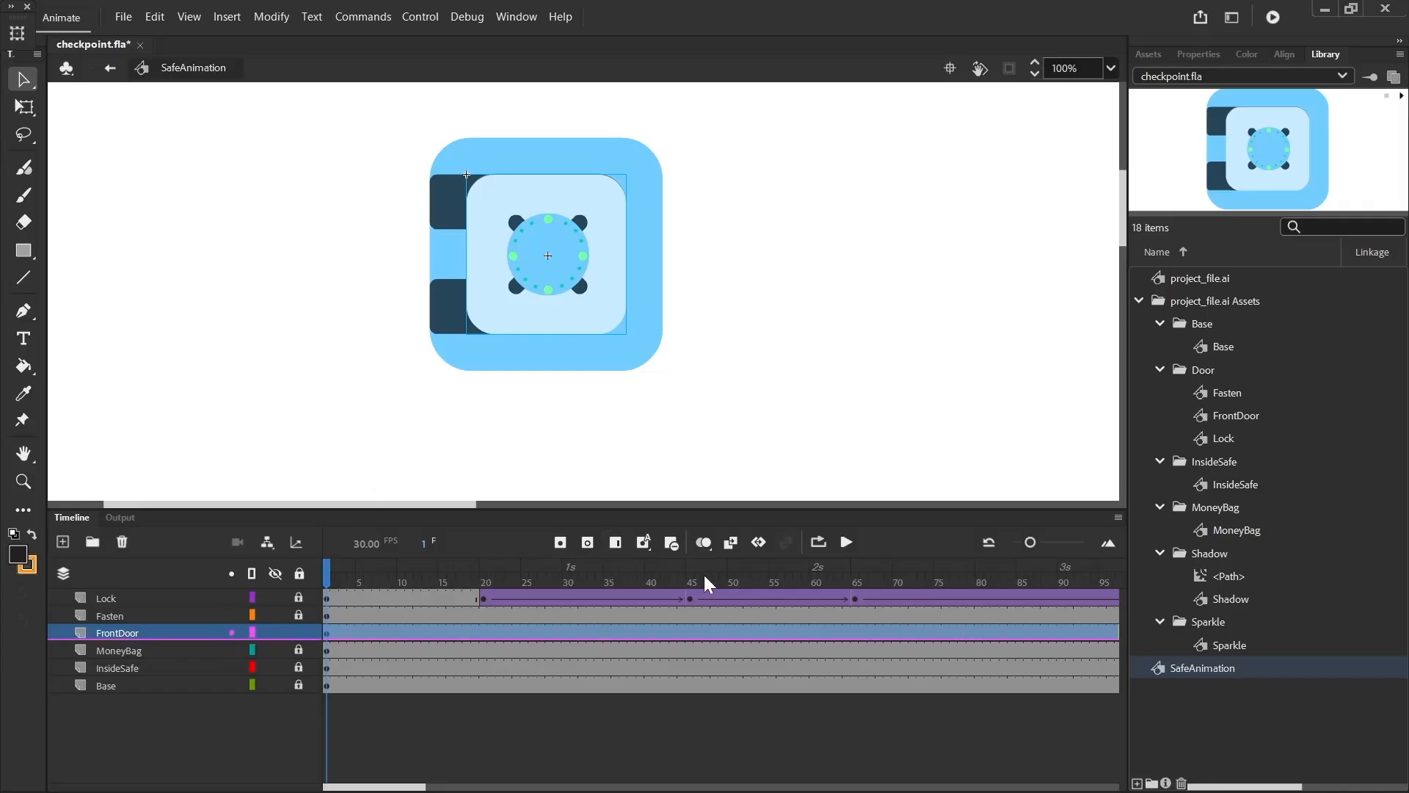
drag(400, 788, 484, 785)
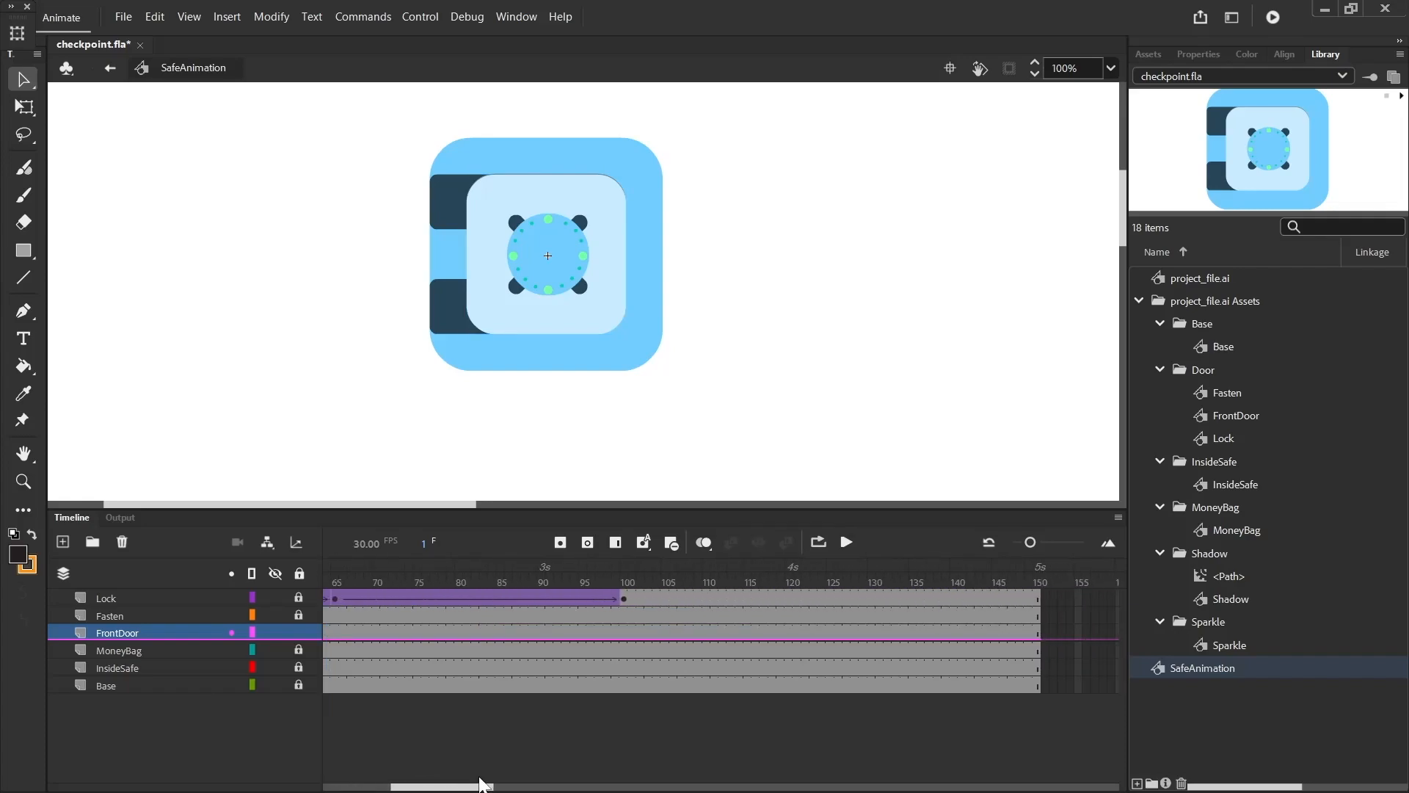
click(610, 568)
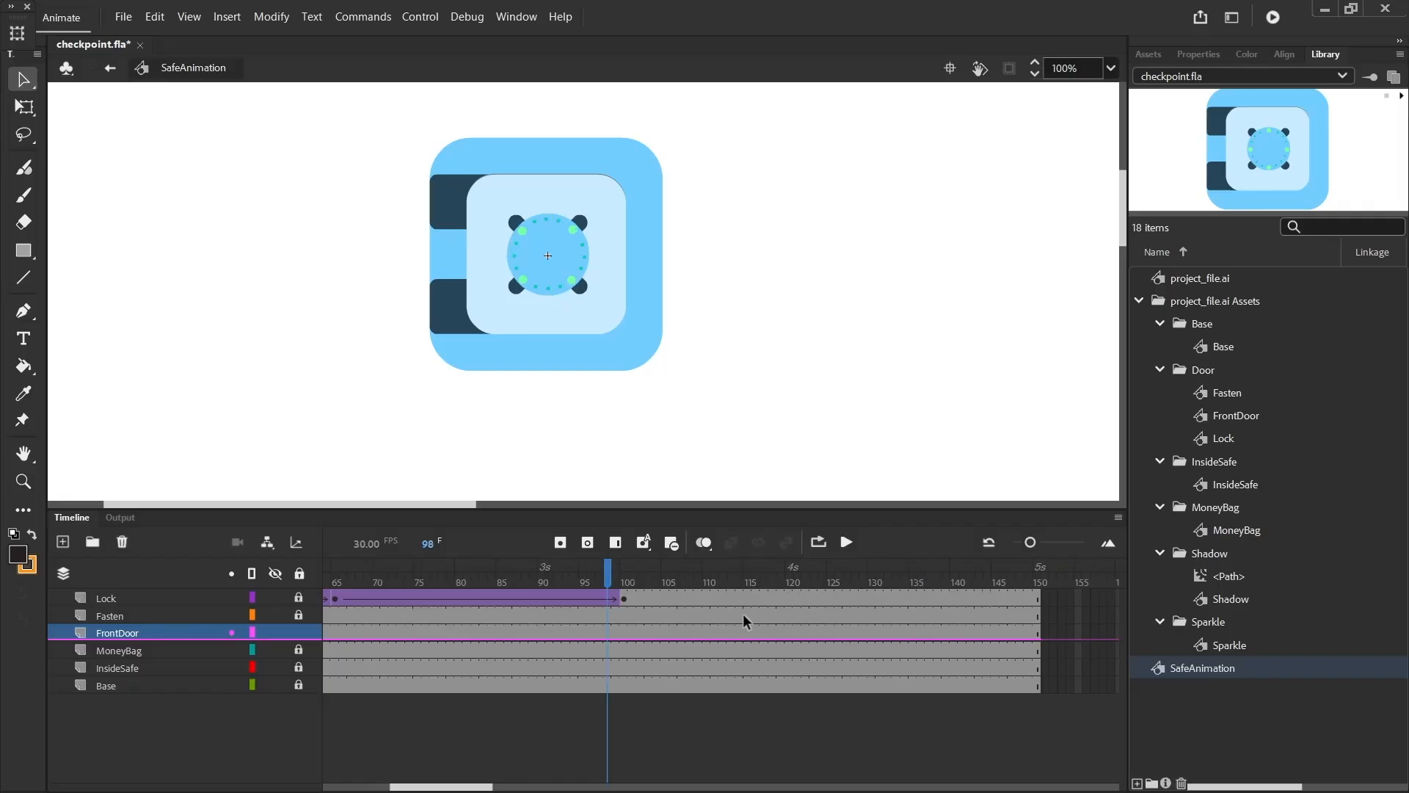
drag(459, 786, 655, 743)
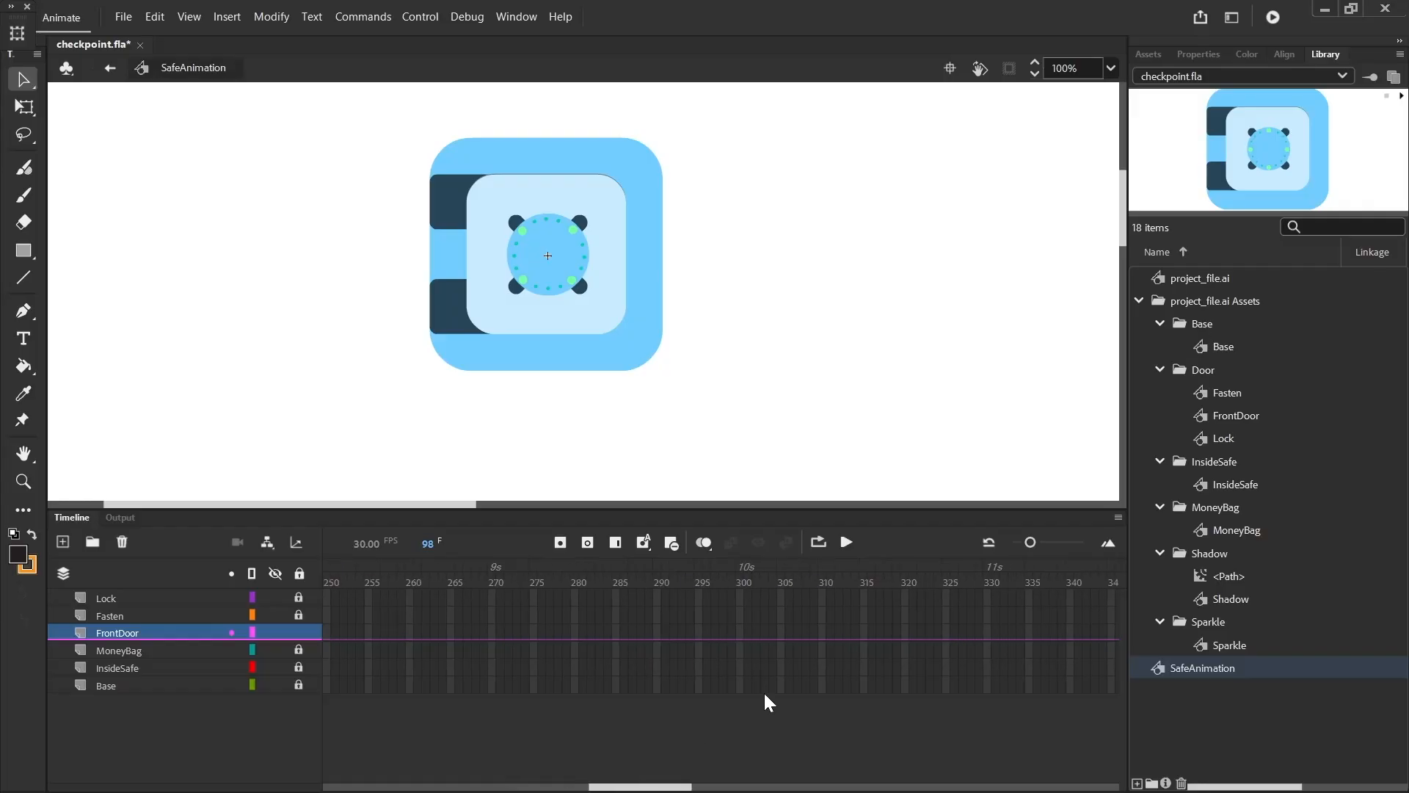
drag(740, 598, 741, 687)
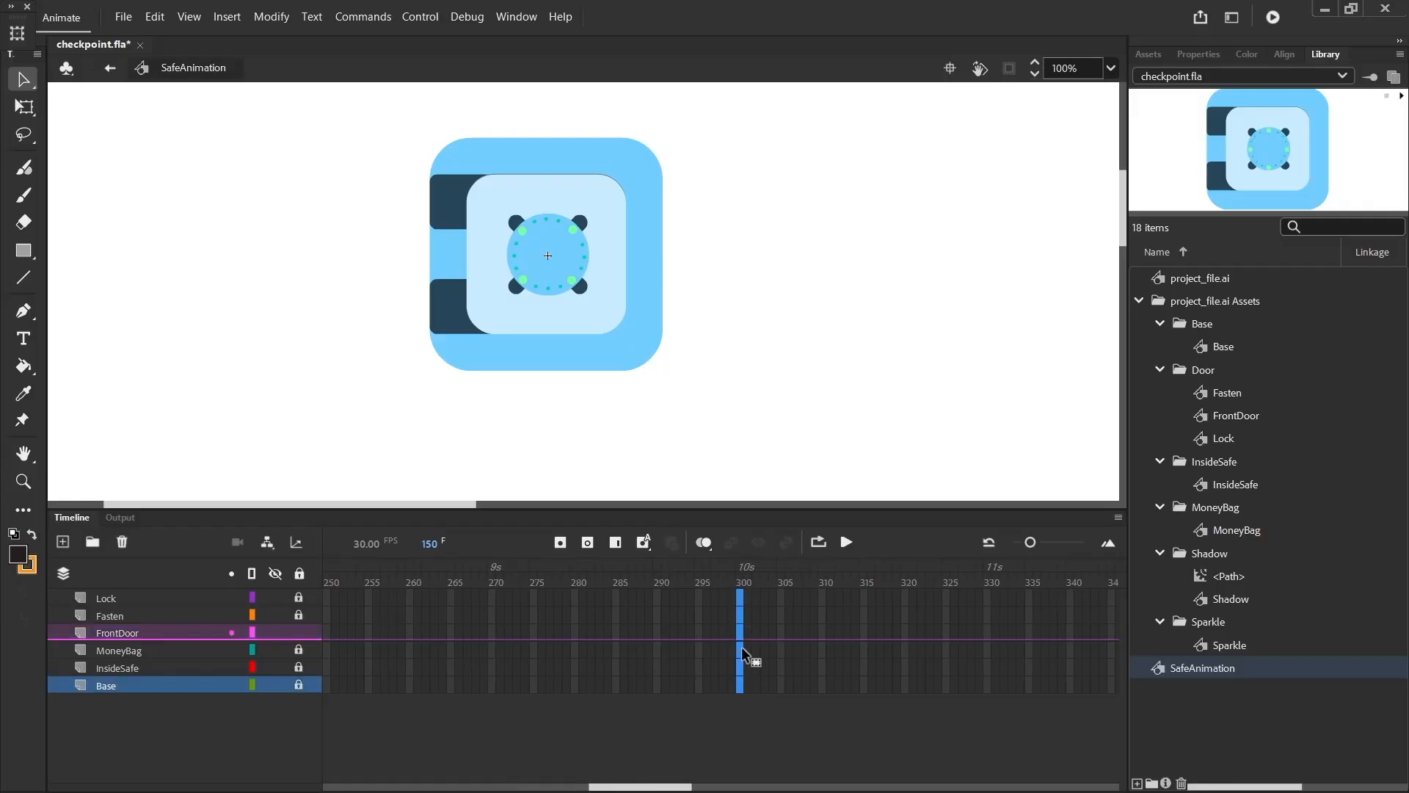
right_click(744, 603)
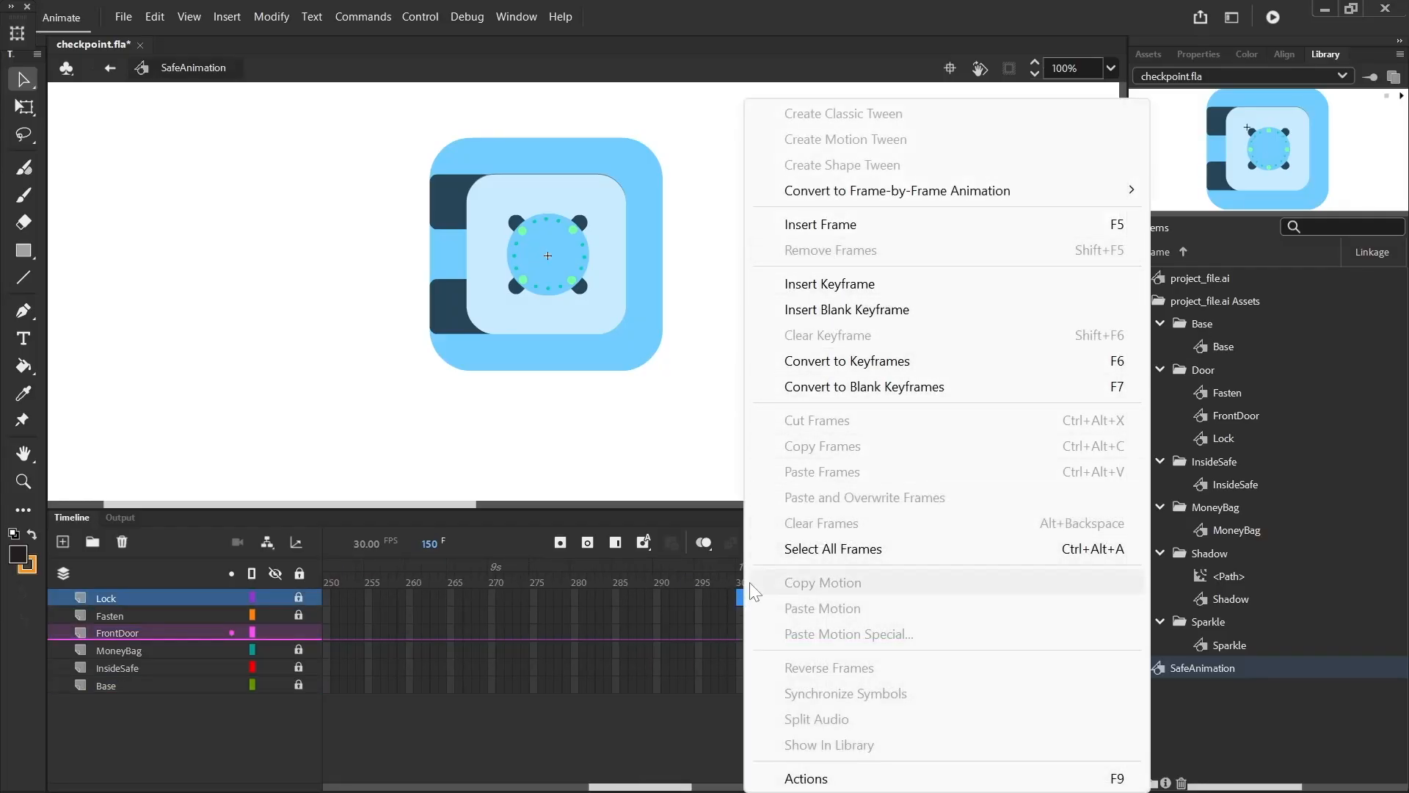
click(723, 615)
drag(741, 600, 736, 690)
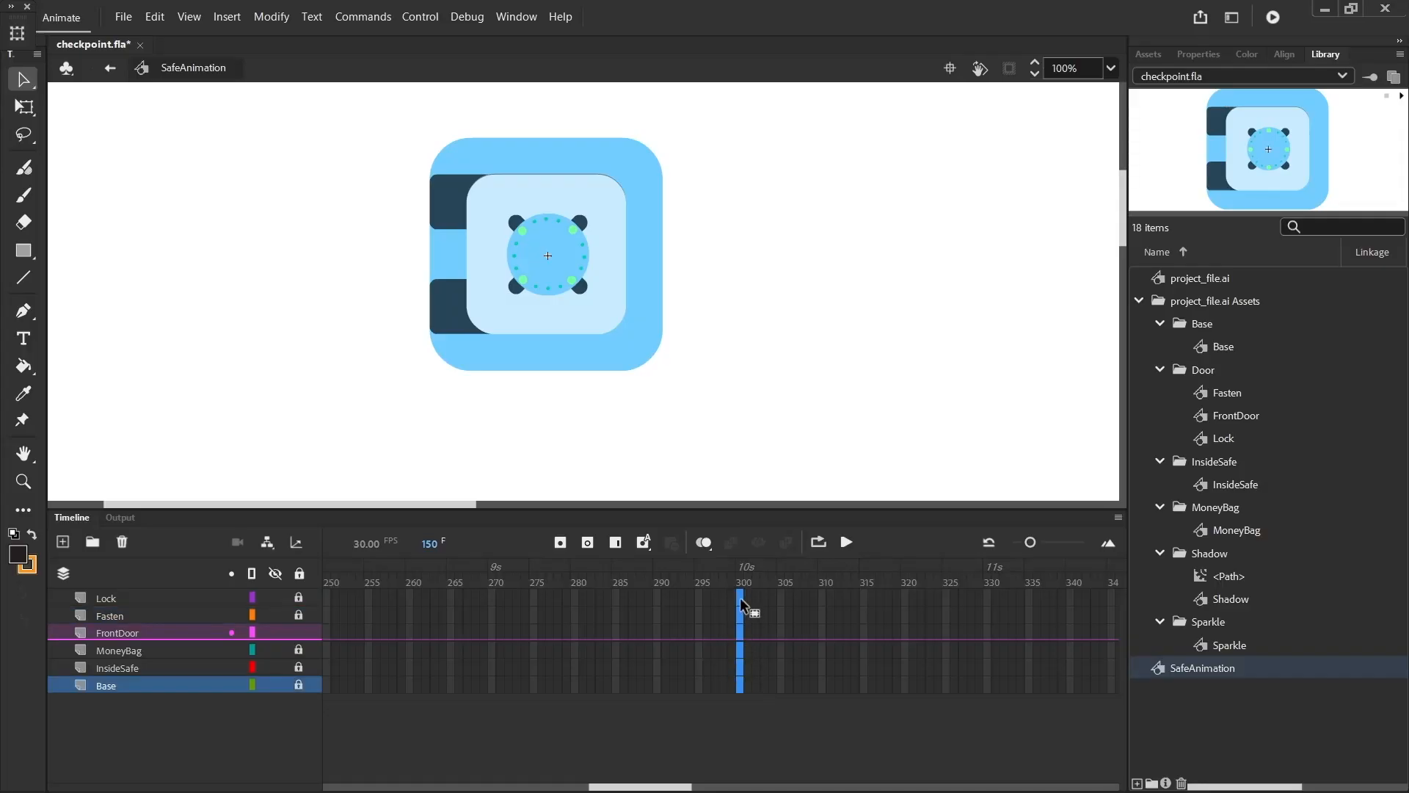
right_click(746, 596)
click(885, 225)
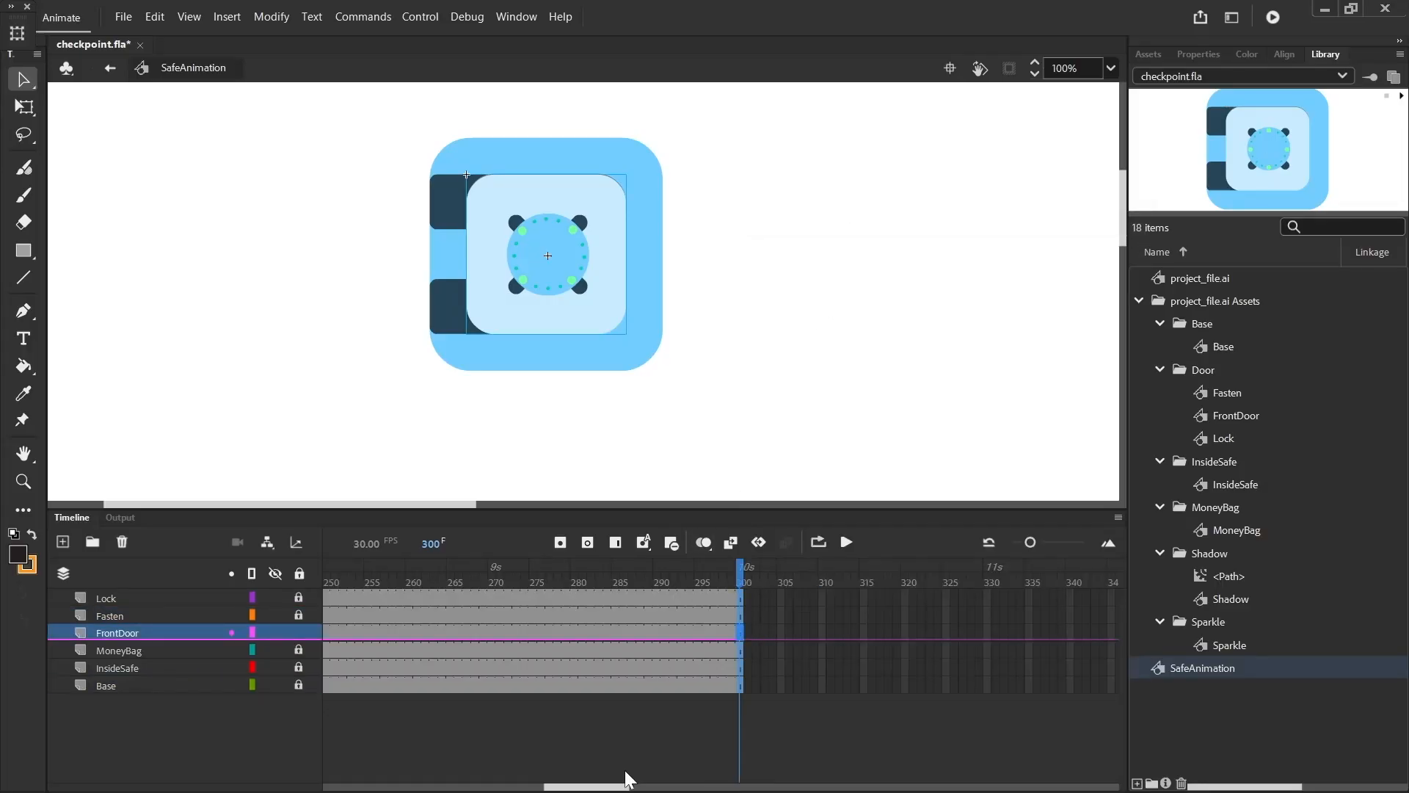
Step: Play the lengthened timeline from frame 18, before the lock's first rotation, through the end of the dial animation
drag(628, 778, 442, 779)
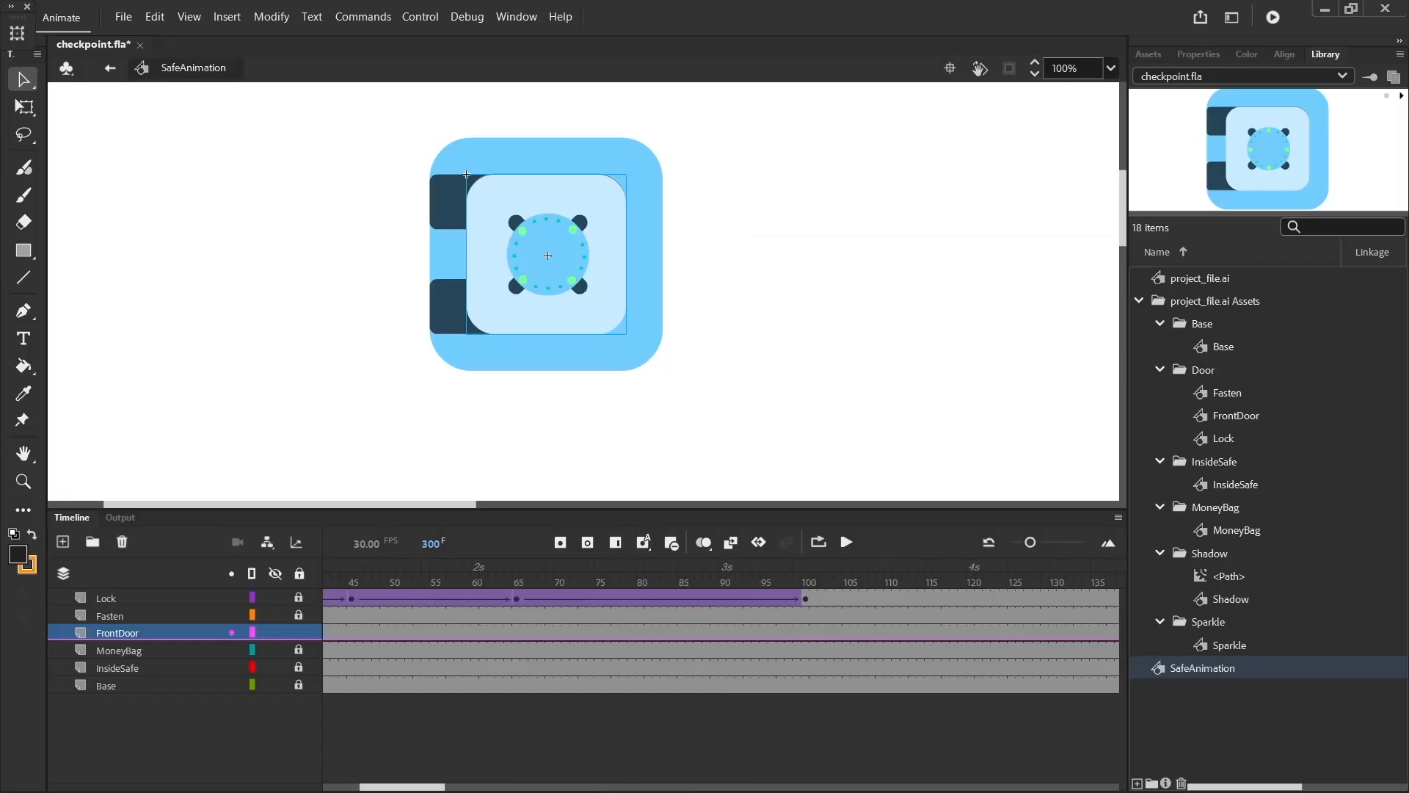
click(393, 576)
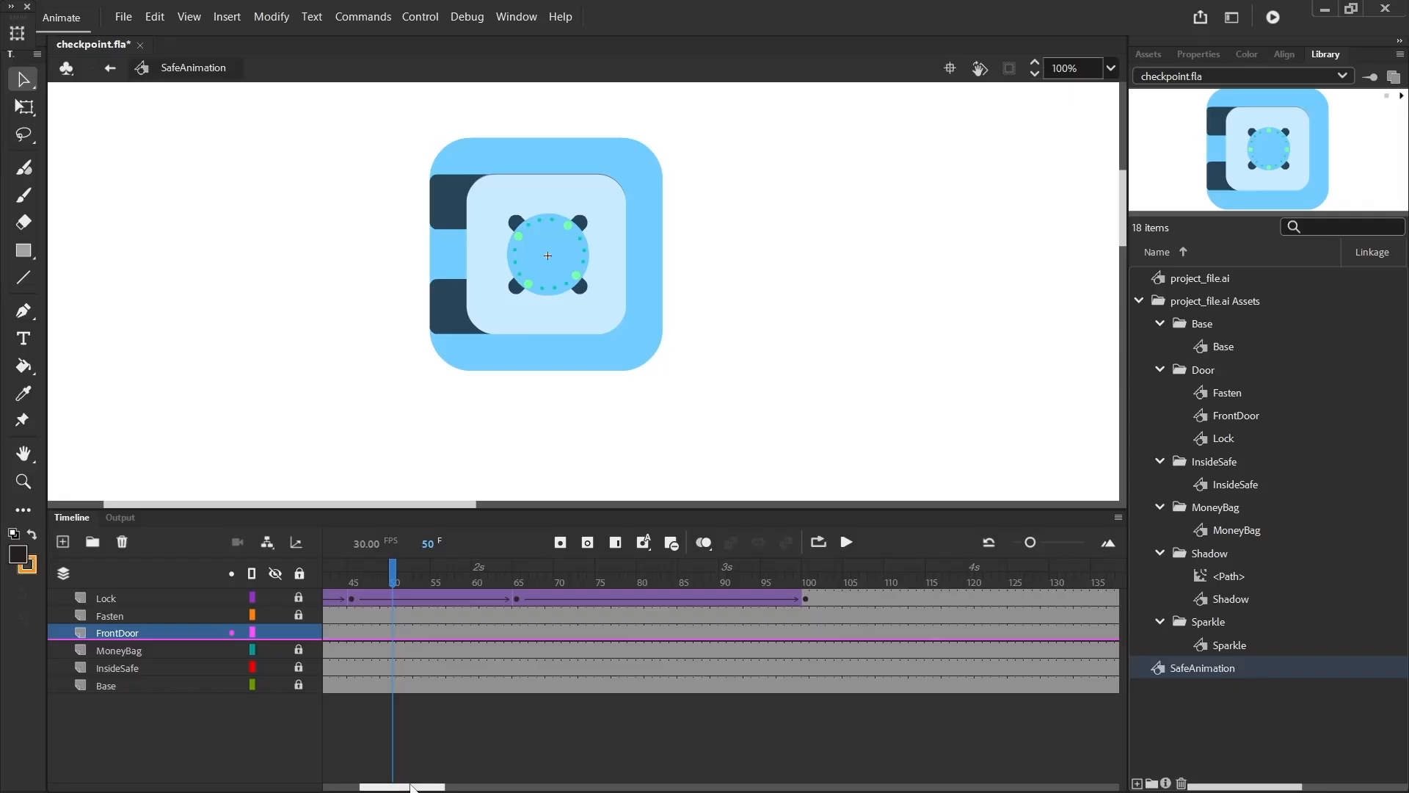
drag(415, 785, 382, 787)
click(394, 576)
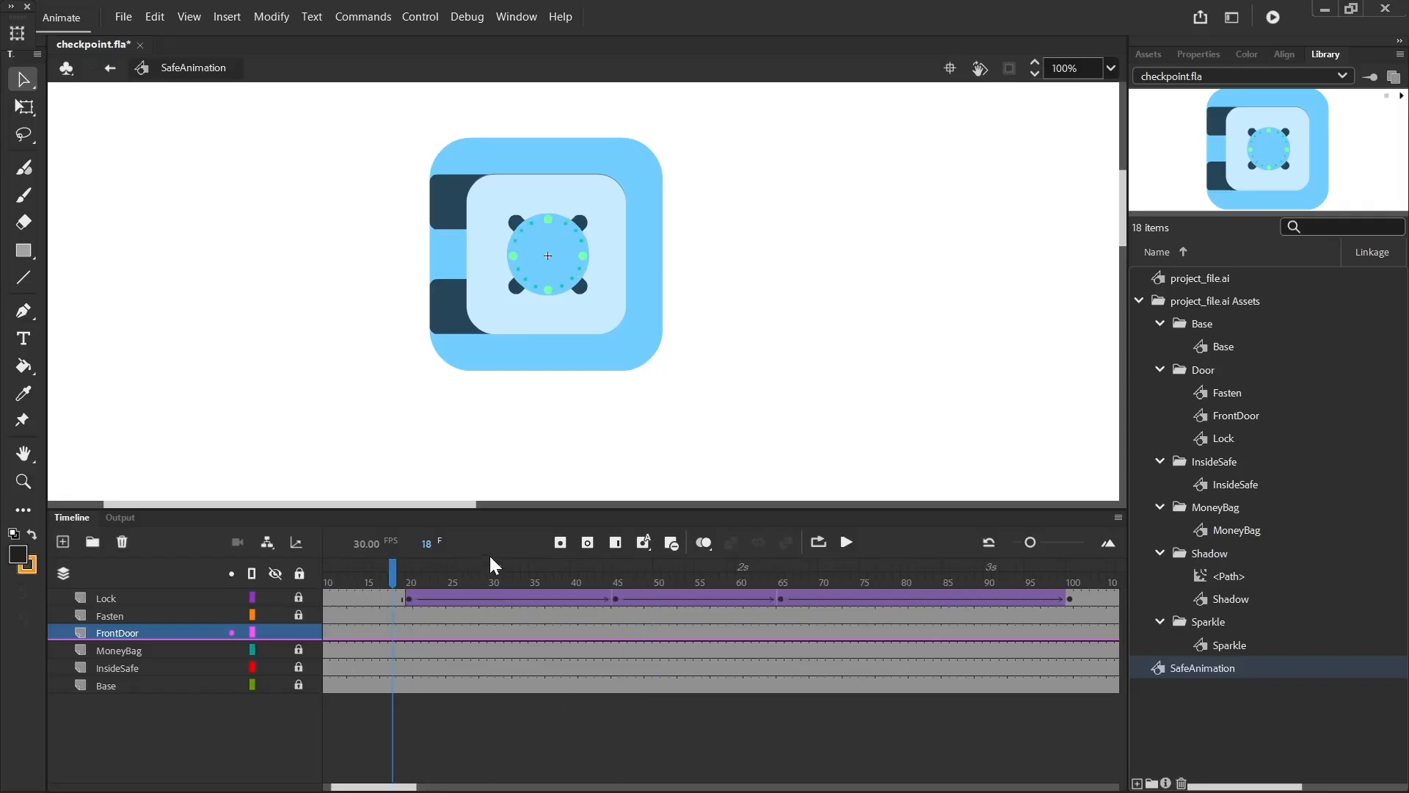
click(847, 547)
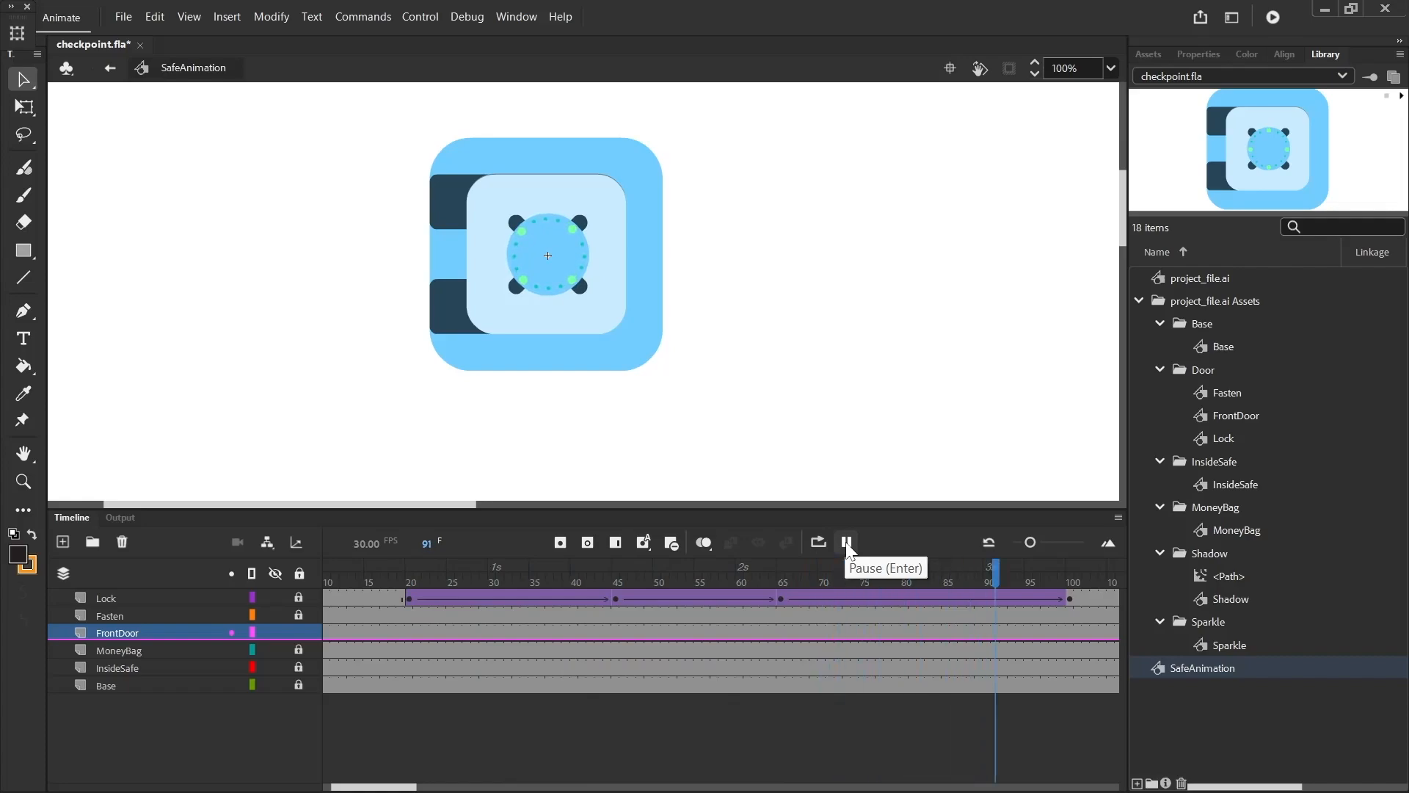
click(847, 543)
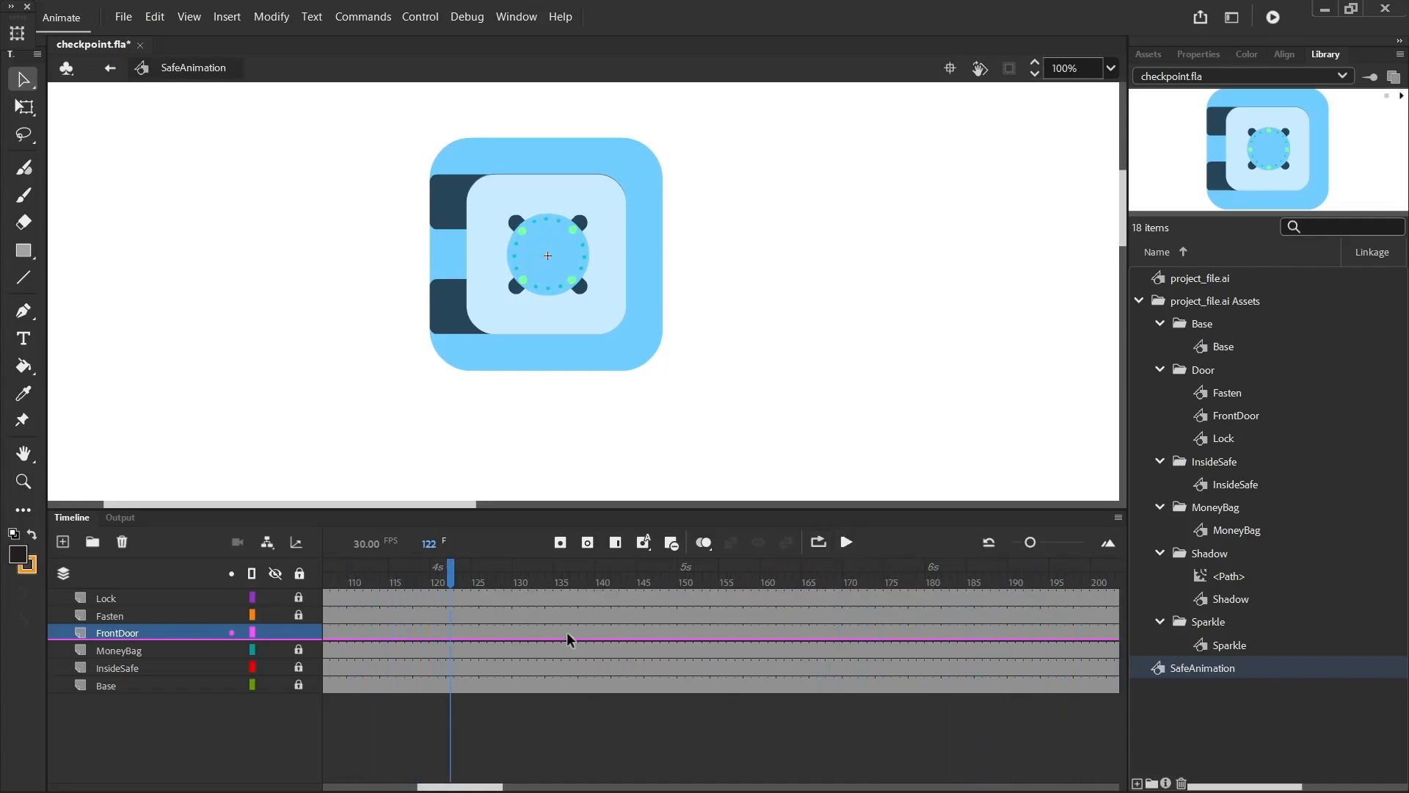
Step: Insert keyframes on the FrontDoor layer at frames 120 and 150
drag(474, 786, 464, 787)
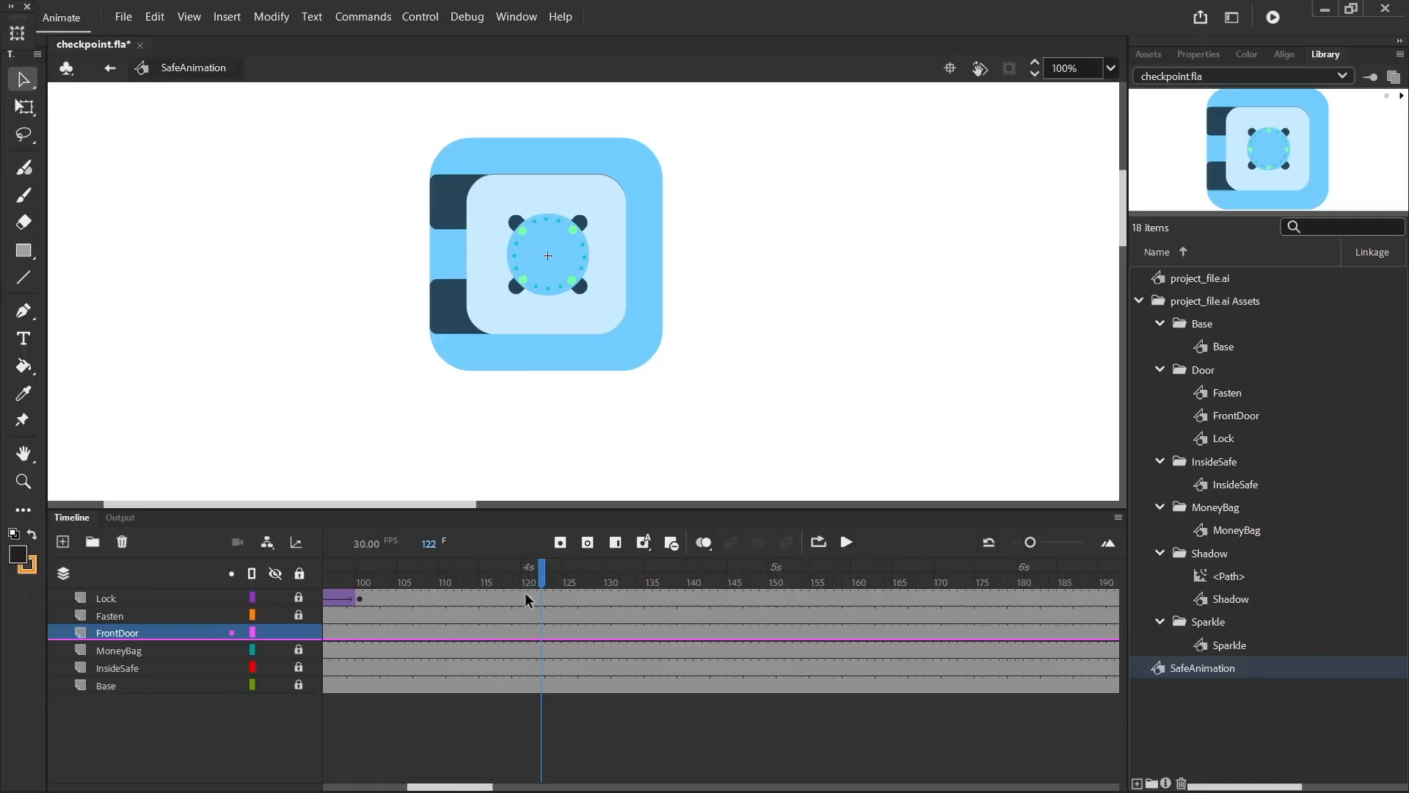
click(524, 641)
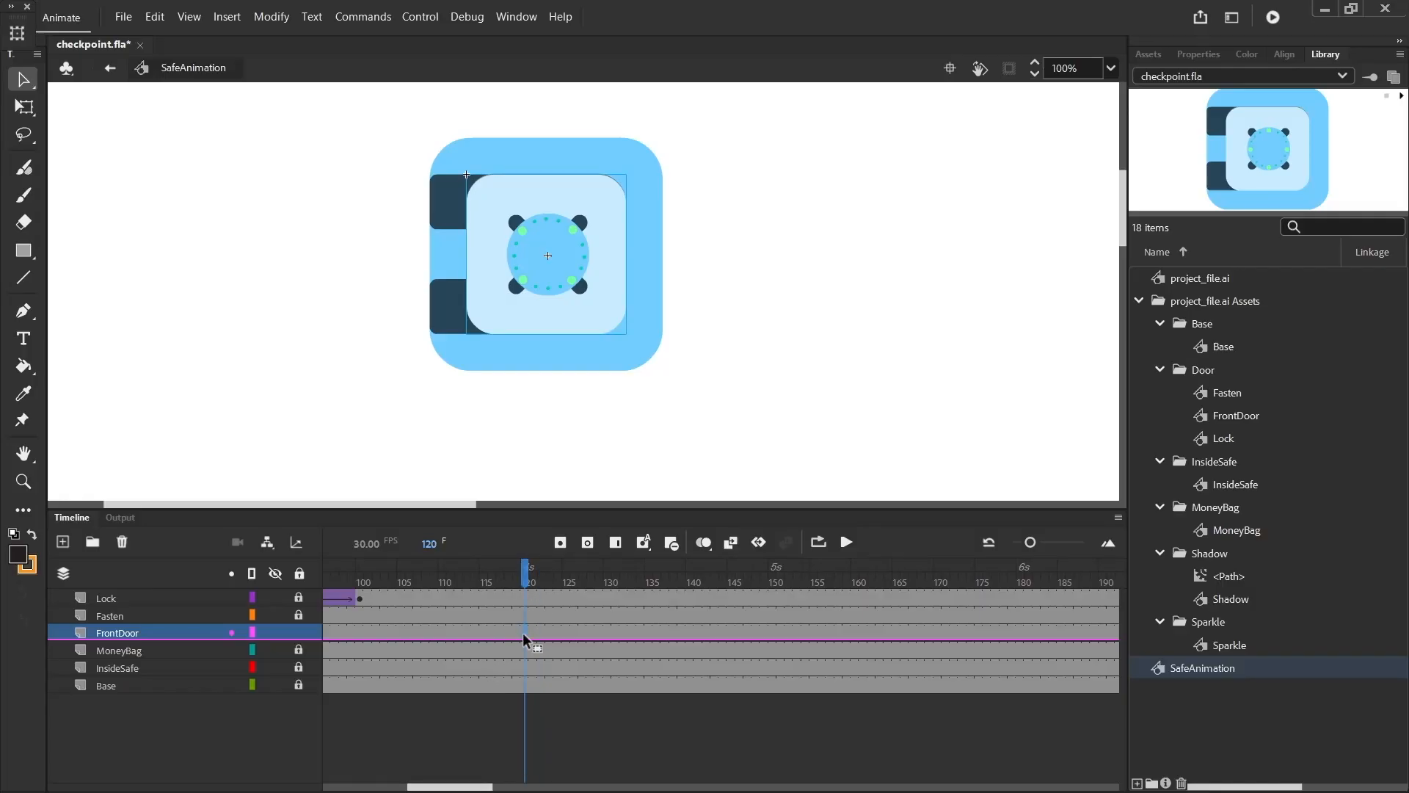
right_click(525, 641)
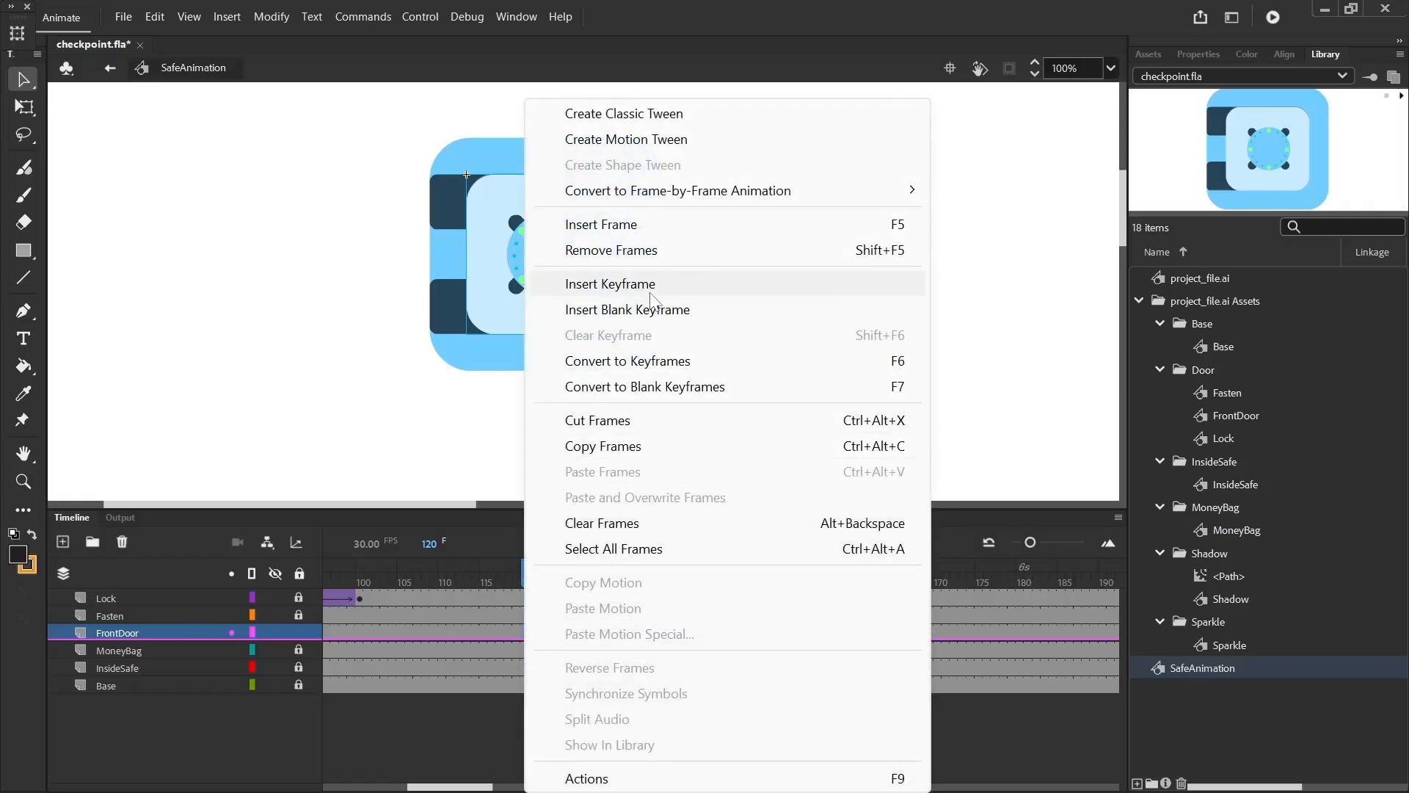
click(651, 285)
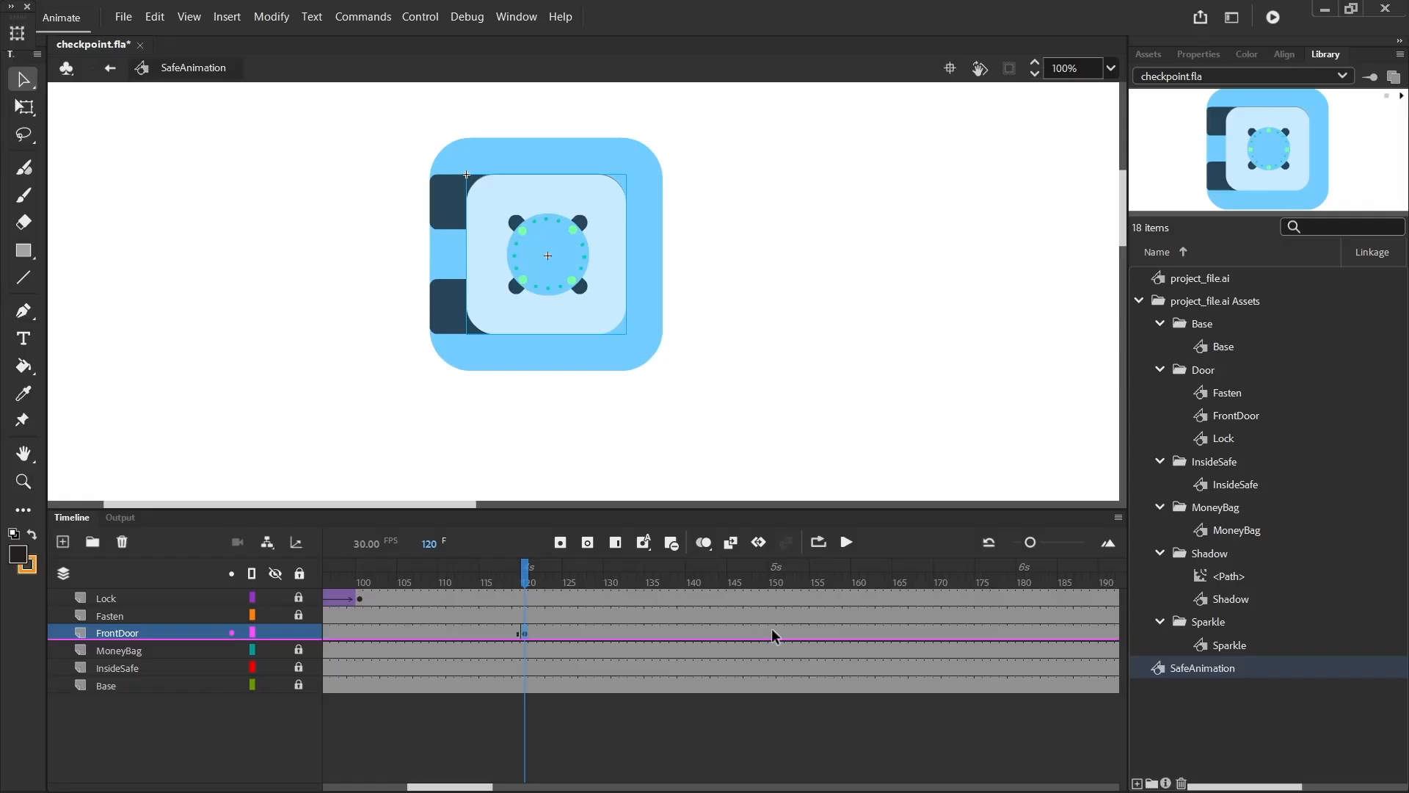
right_click(774, 635)
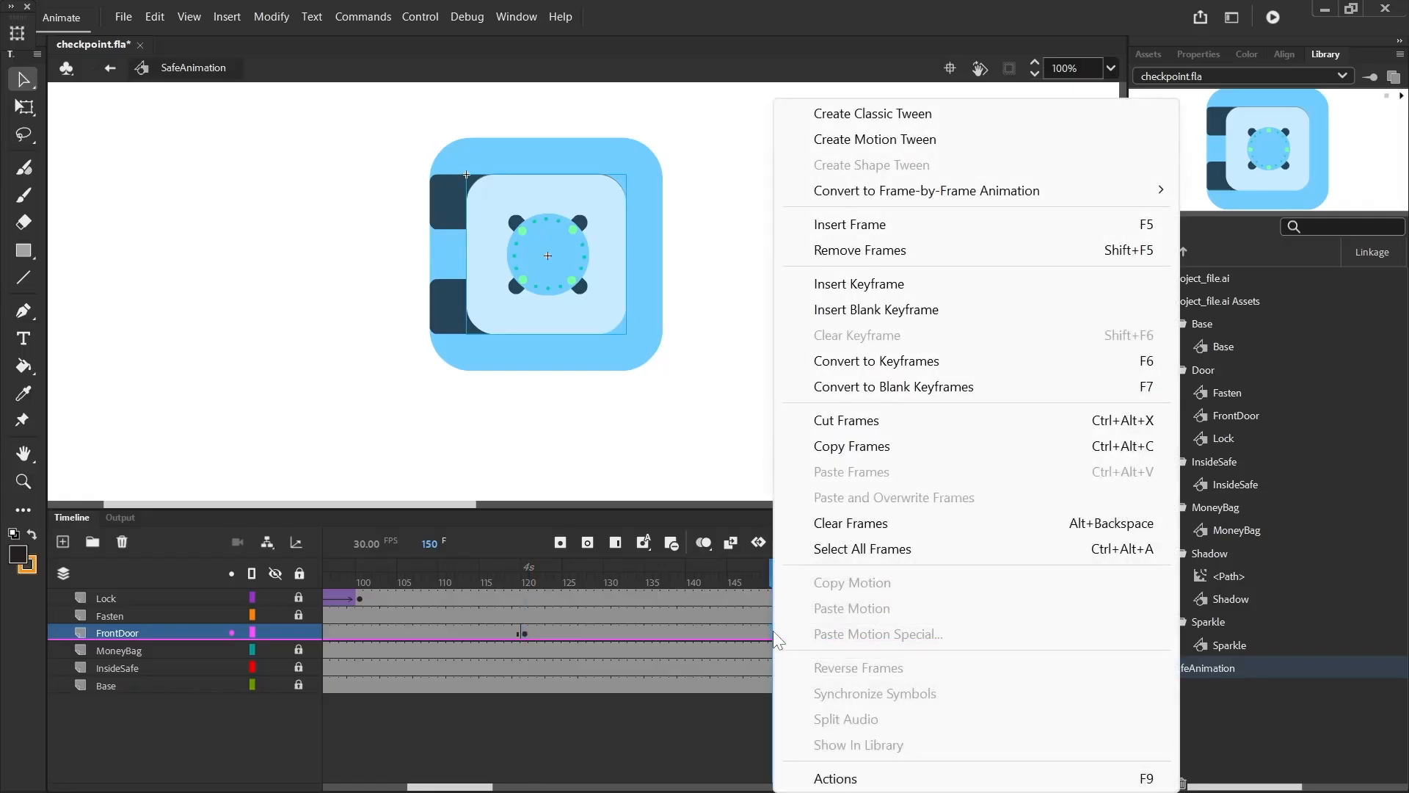
click(900, 292)
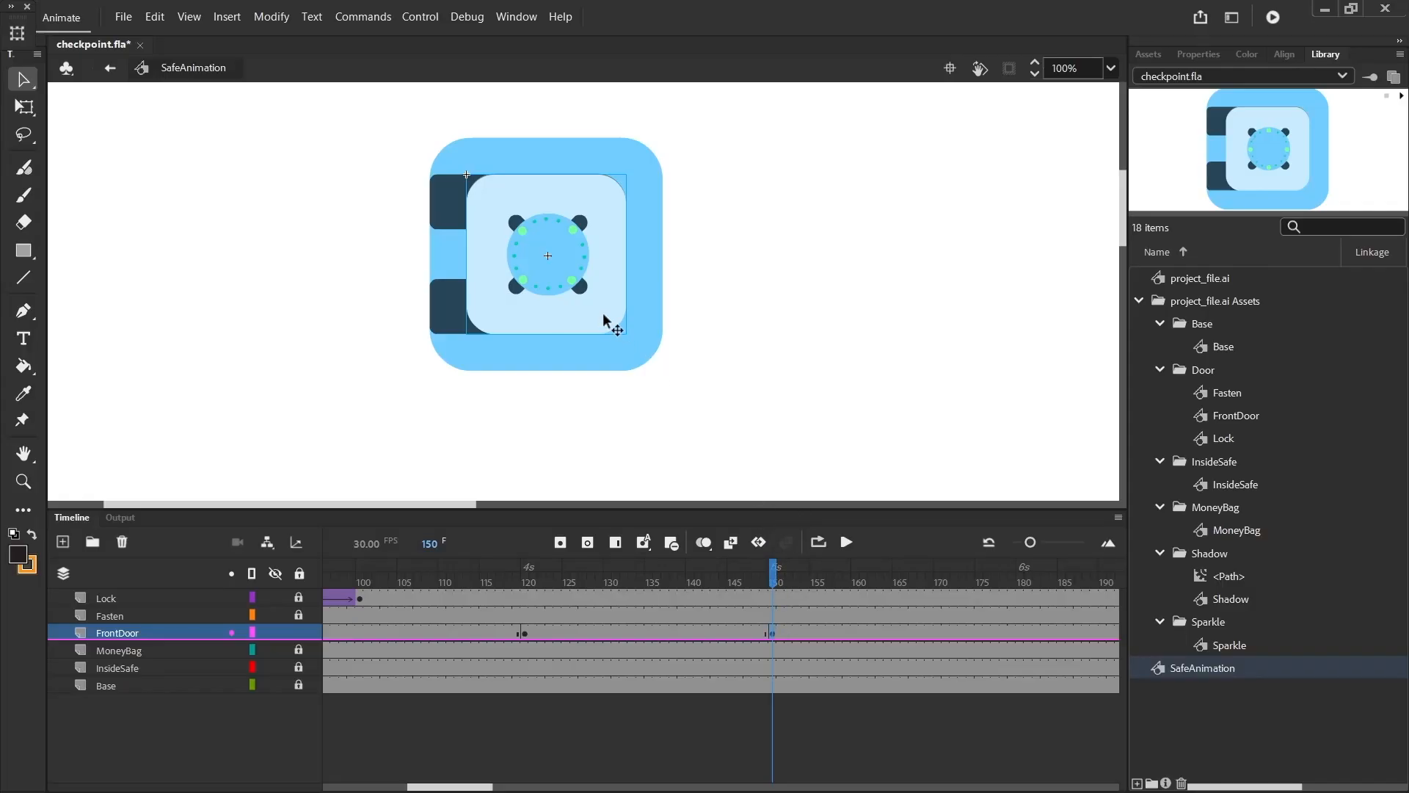
Step: Slide the front door horizontally left at frame 150 until the whole money bag is uncovered
key(shift+Left)
key(shift+Left)
key(shift+Left)
key(shift+Left)
key(shift+Left)
key(shift+Left)
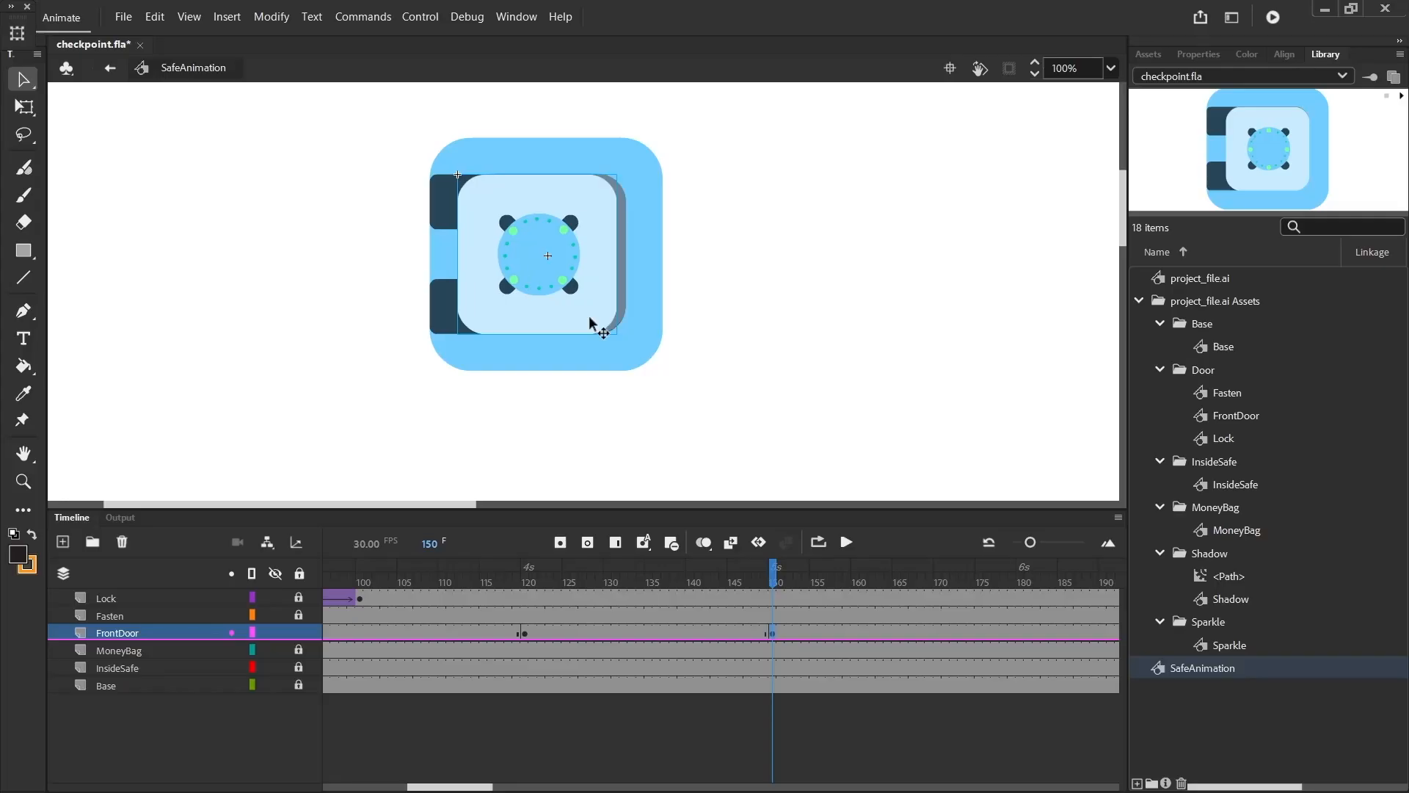
key(shift+Left)
key(shift+Left)
key(shift+Left)
key(shift+Left)
key(shift+Left)
key(shift+Left)
key(shift+Left)
key(shift+Left)
key(shift+Left)
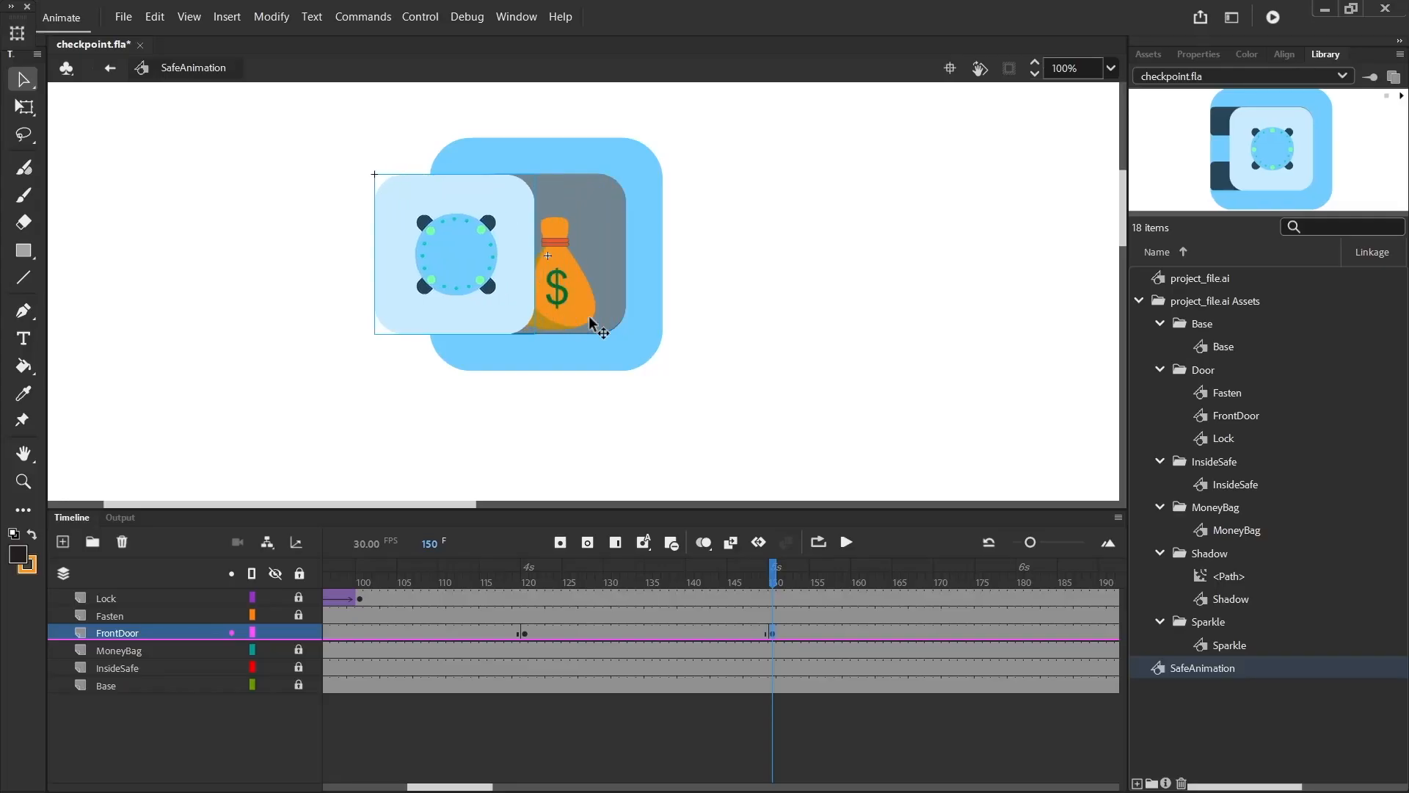
key(shift+Left)
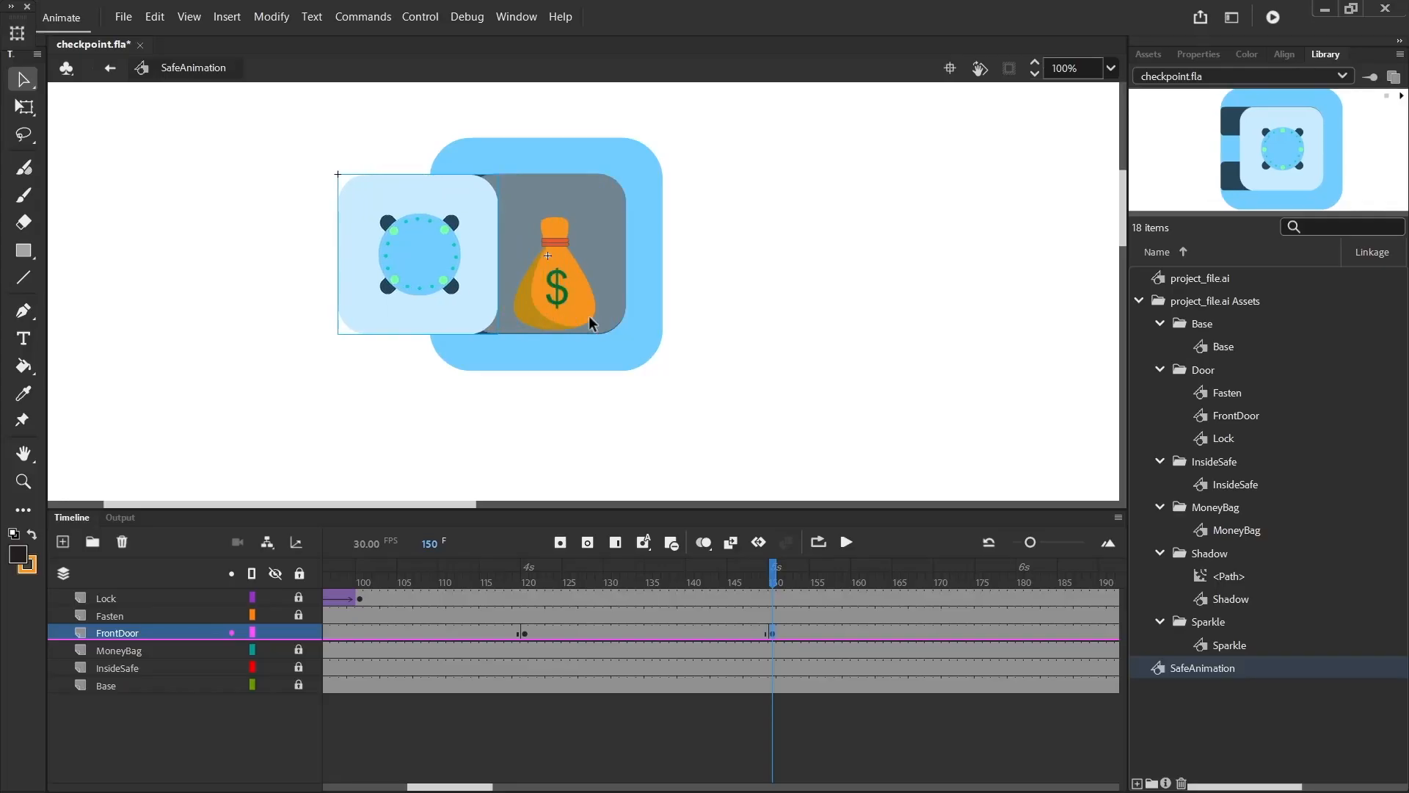
key(Right)
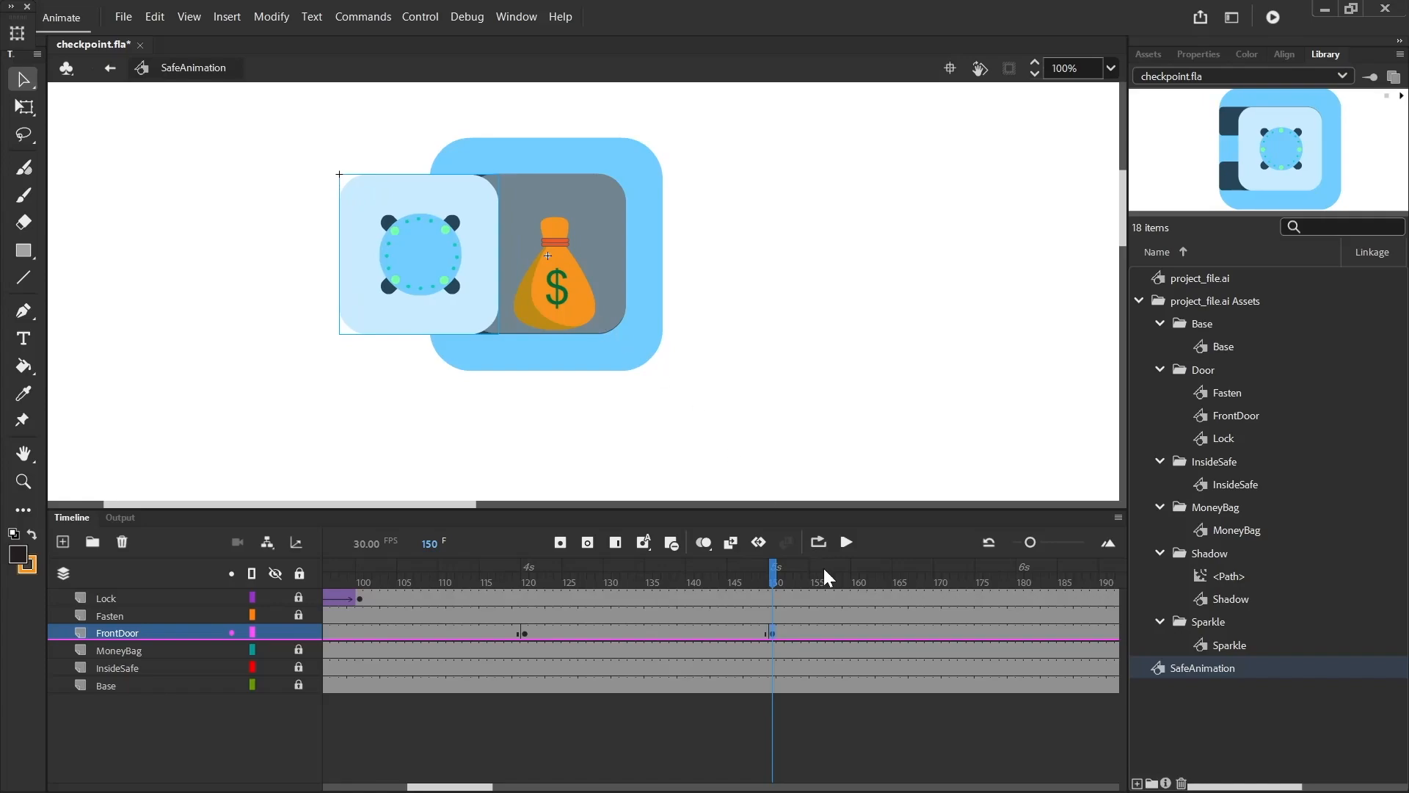
Step: Enable loop playback over a range from frame 100 to about frame 180 and preview the door's keyframed move
click(818, 542)
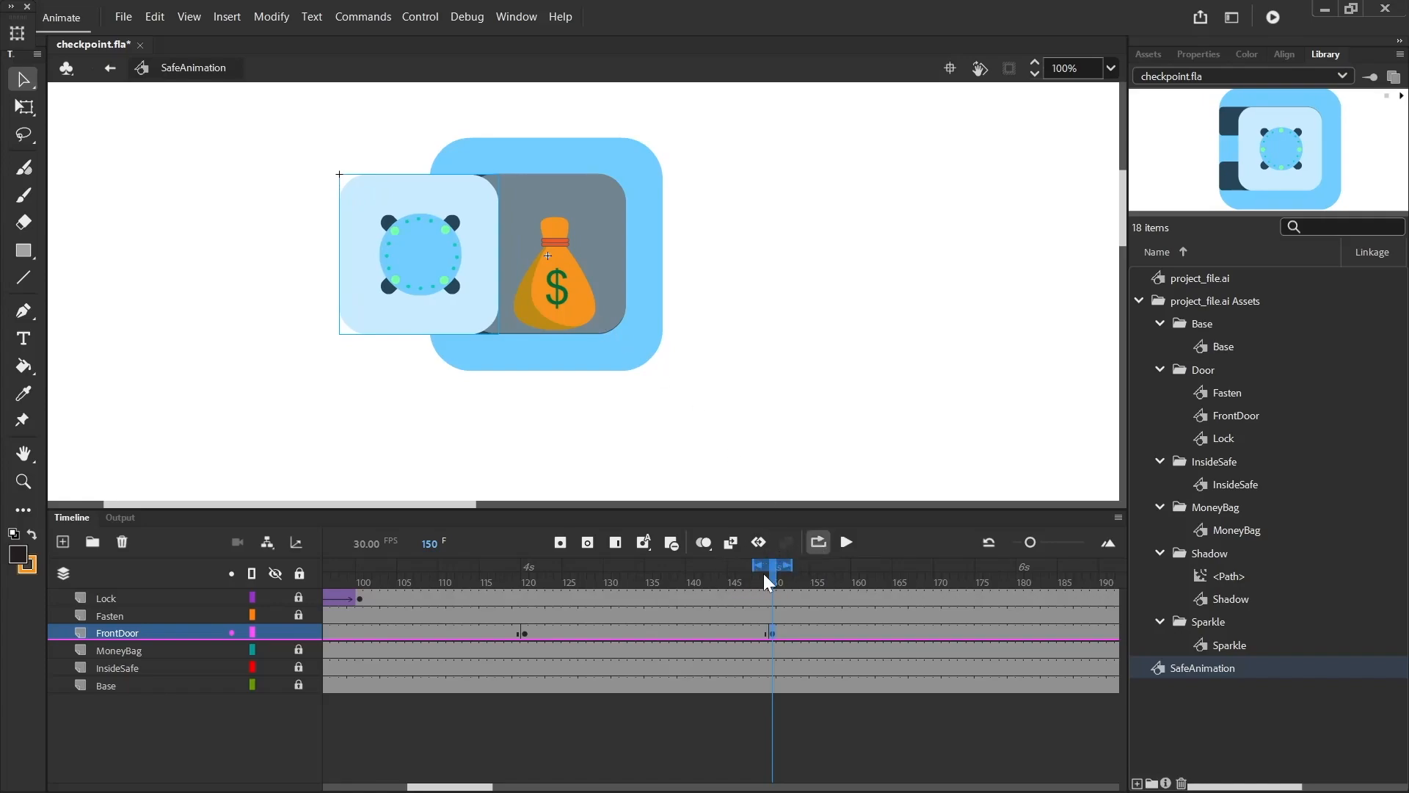
drag(758, 567, 360, 579)
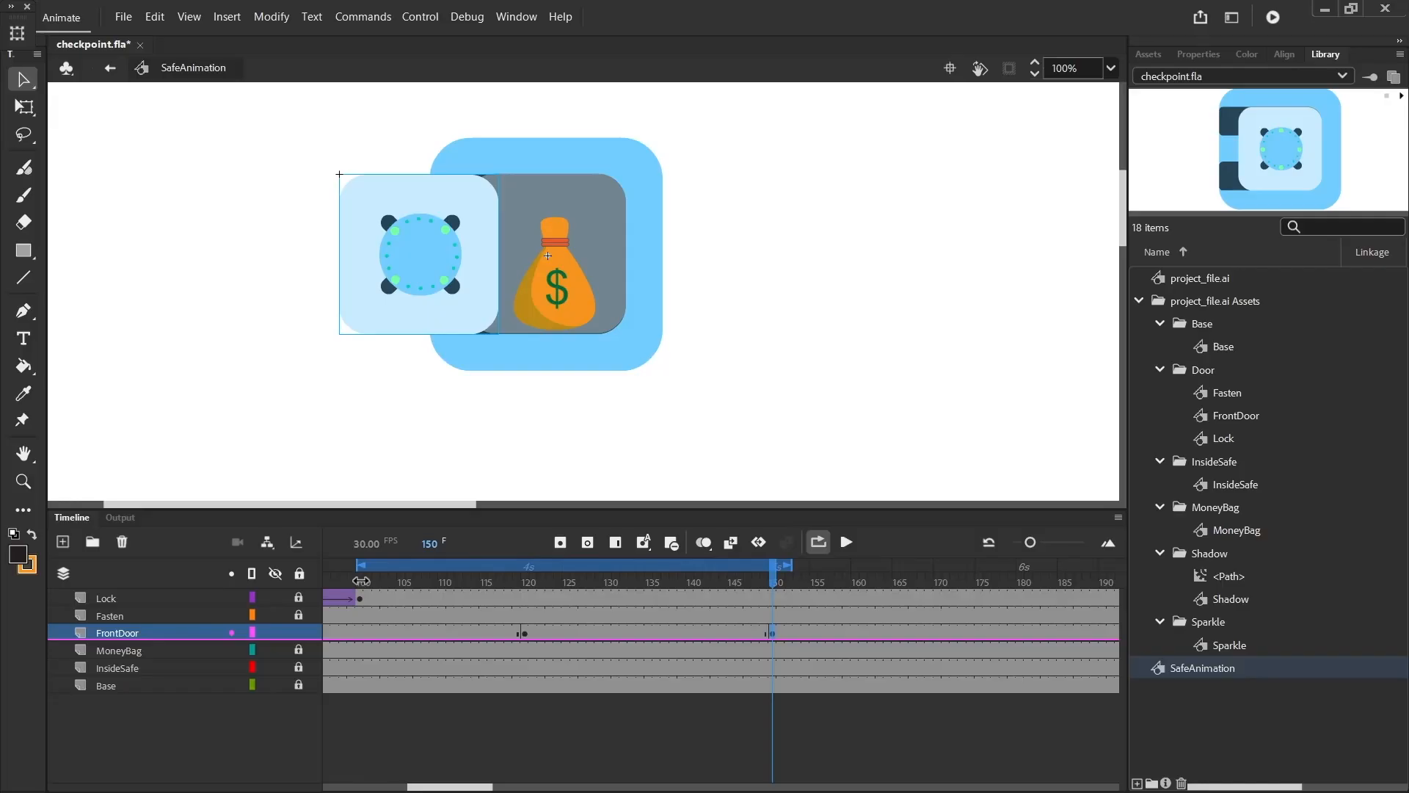
mouse_move(787, 565)
mouse_down()
mouse_move(1055, 565)
mouse_move(1112, 580)
mouse_move(660, 584)
mouse_up()
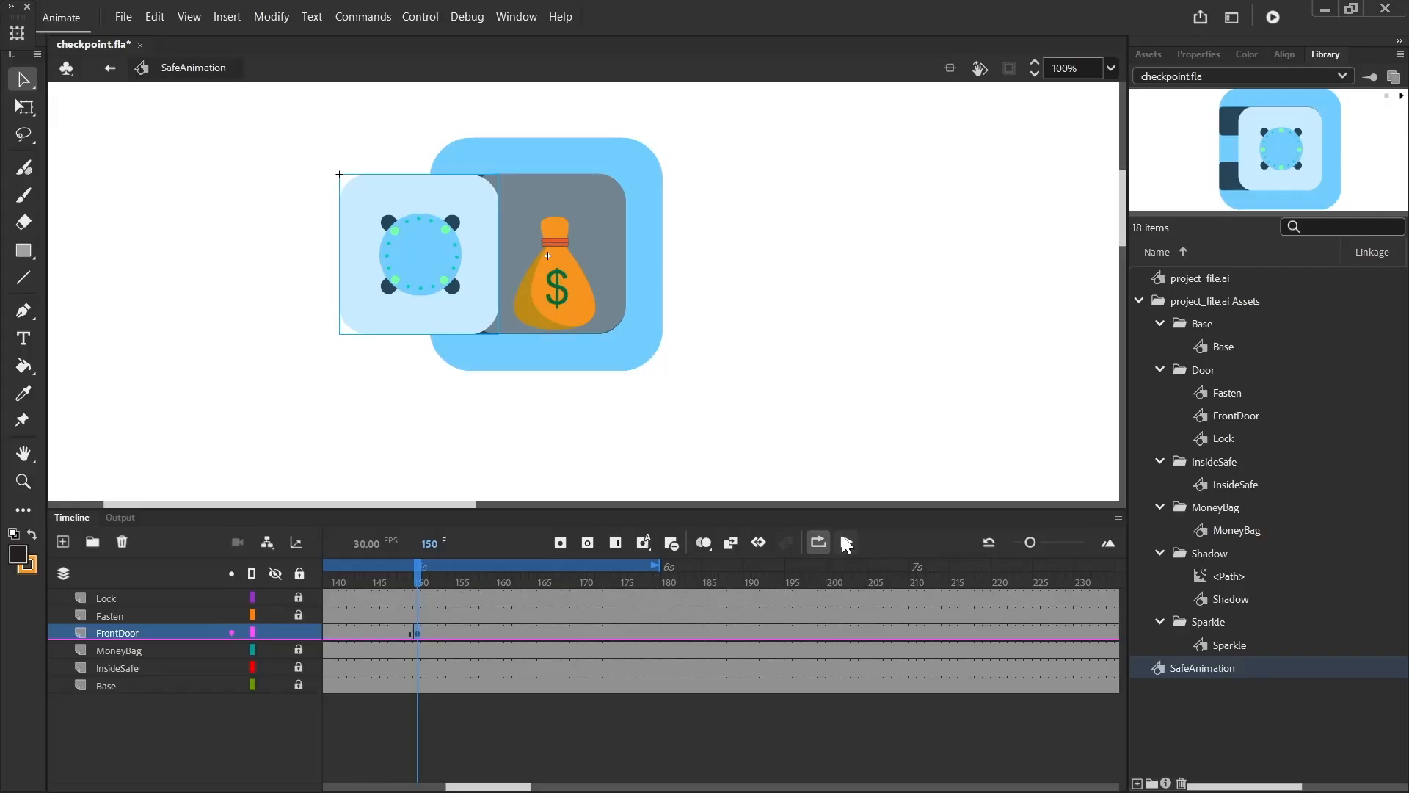
click(846, 543)
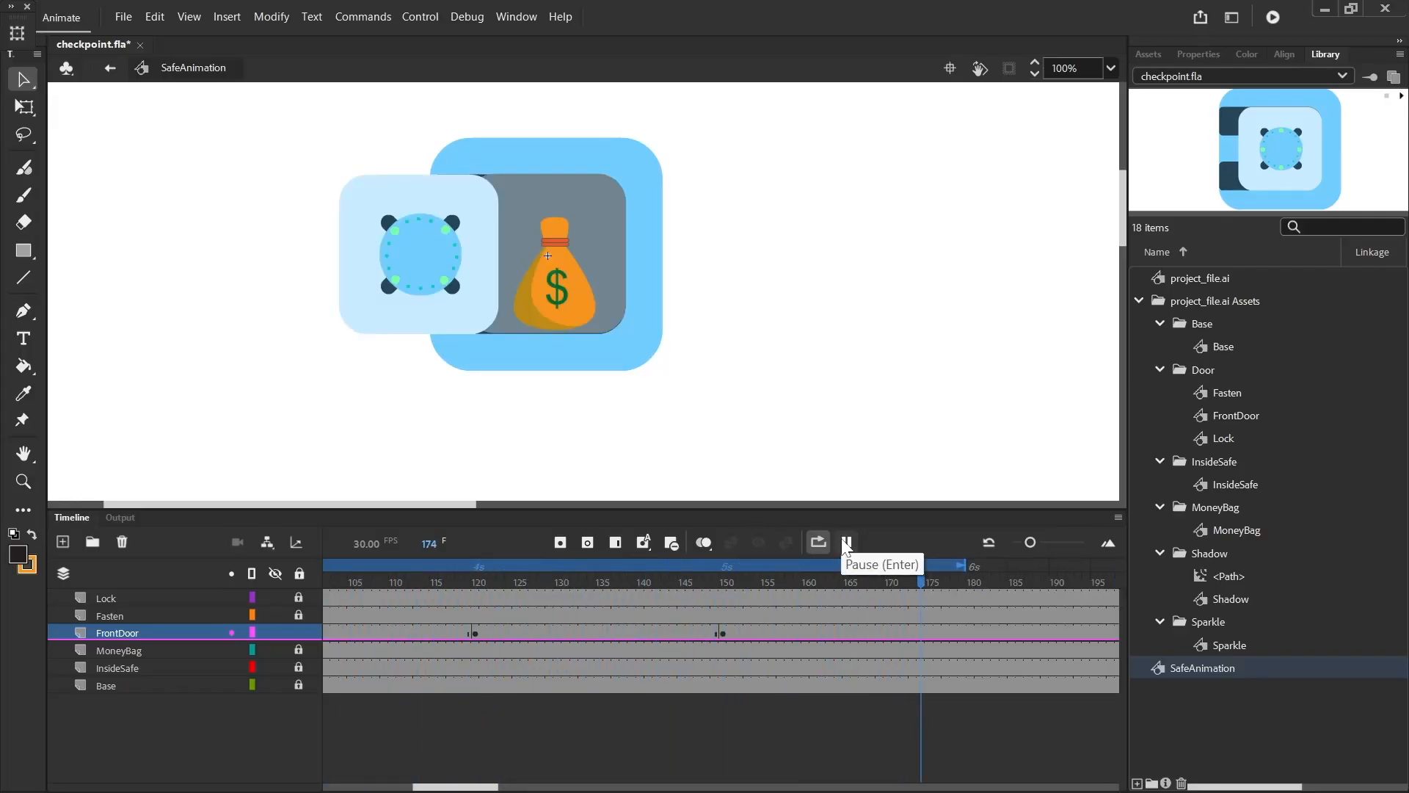
click(847, 543)
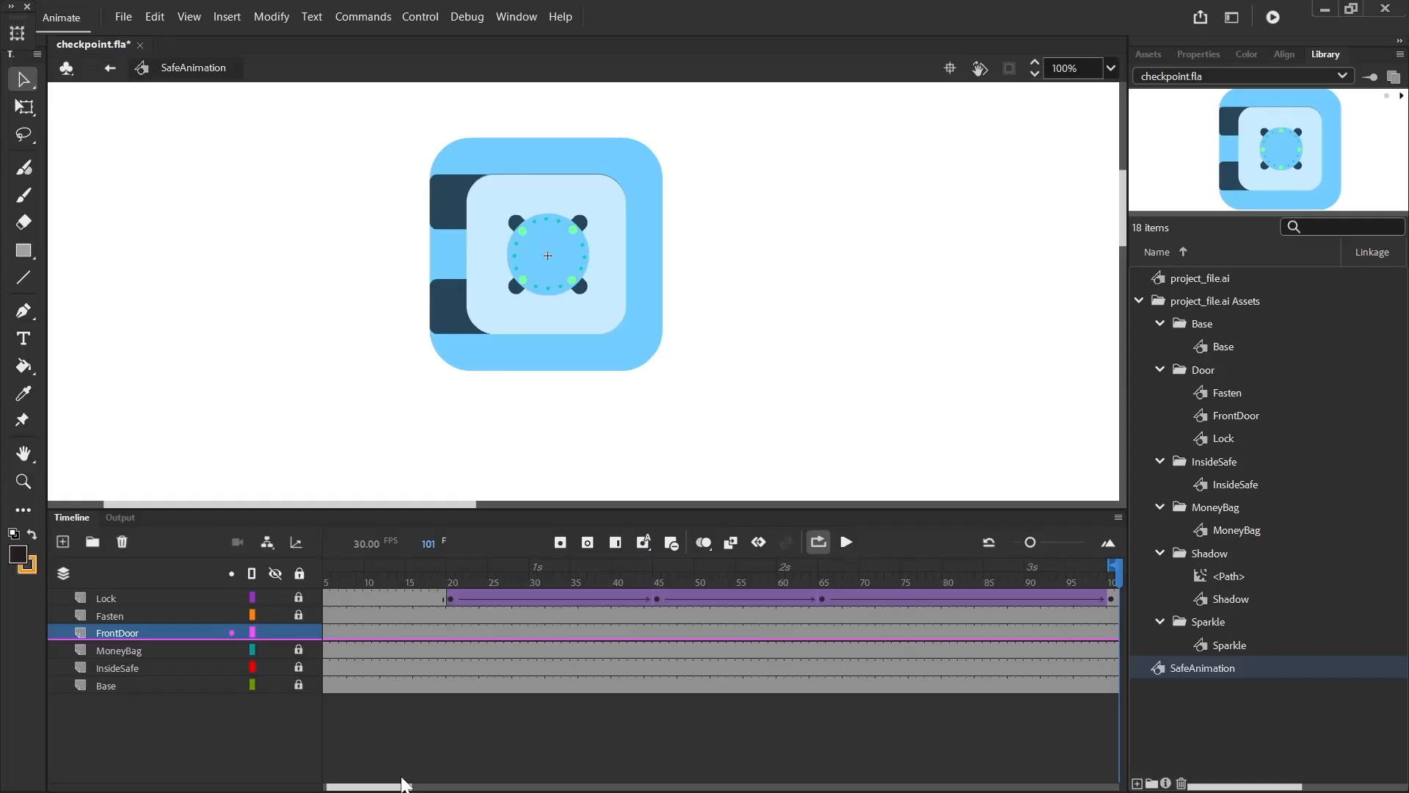
Step: Create a classic tween between the FrontDoor layer's keyframes at frames 120 and 150 and preview it from frame 103
drag(394, 787, 455, 784)
click(949, 632)
right_click(948, 633)
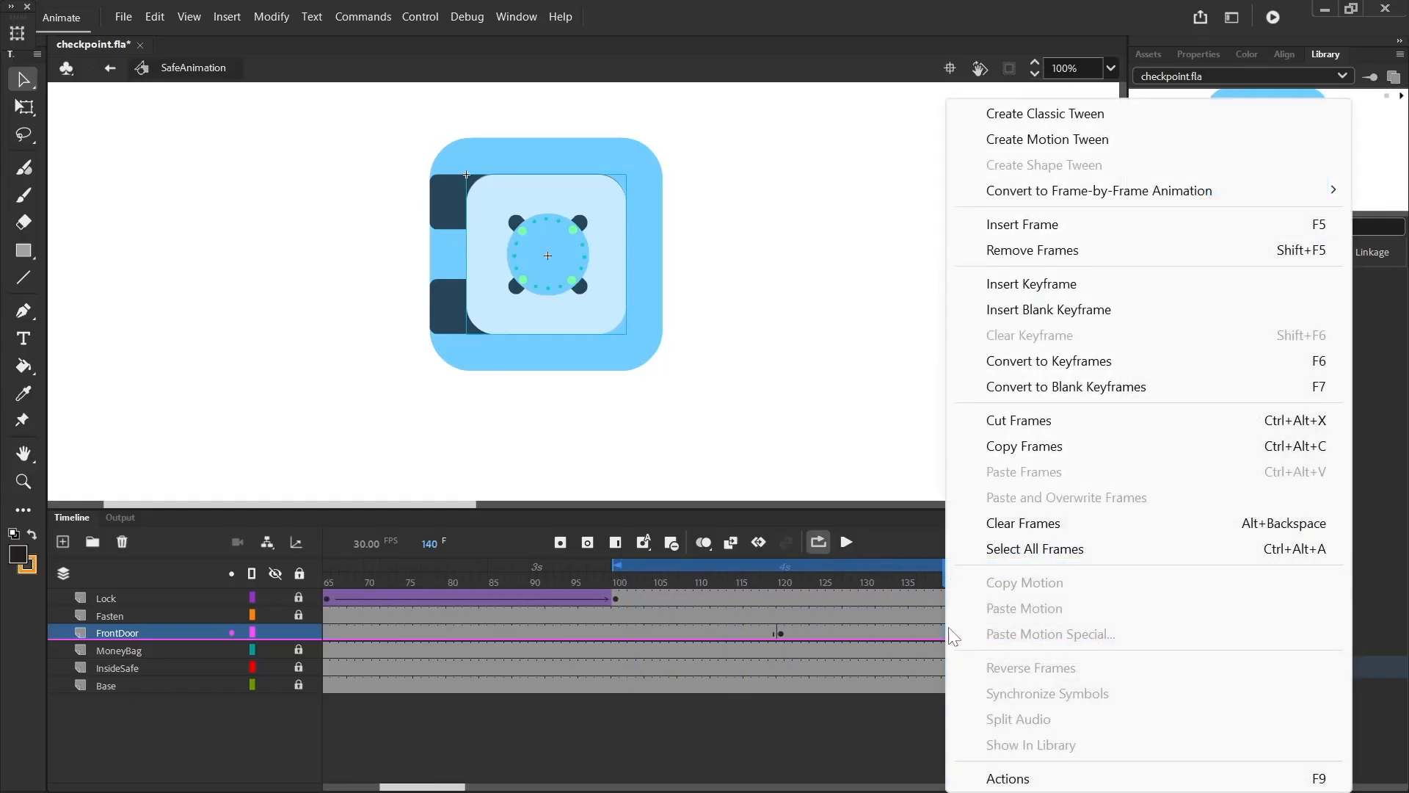
click(1079, 118)
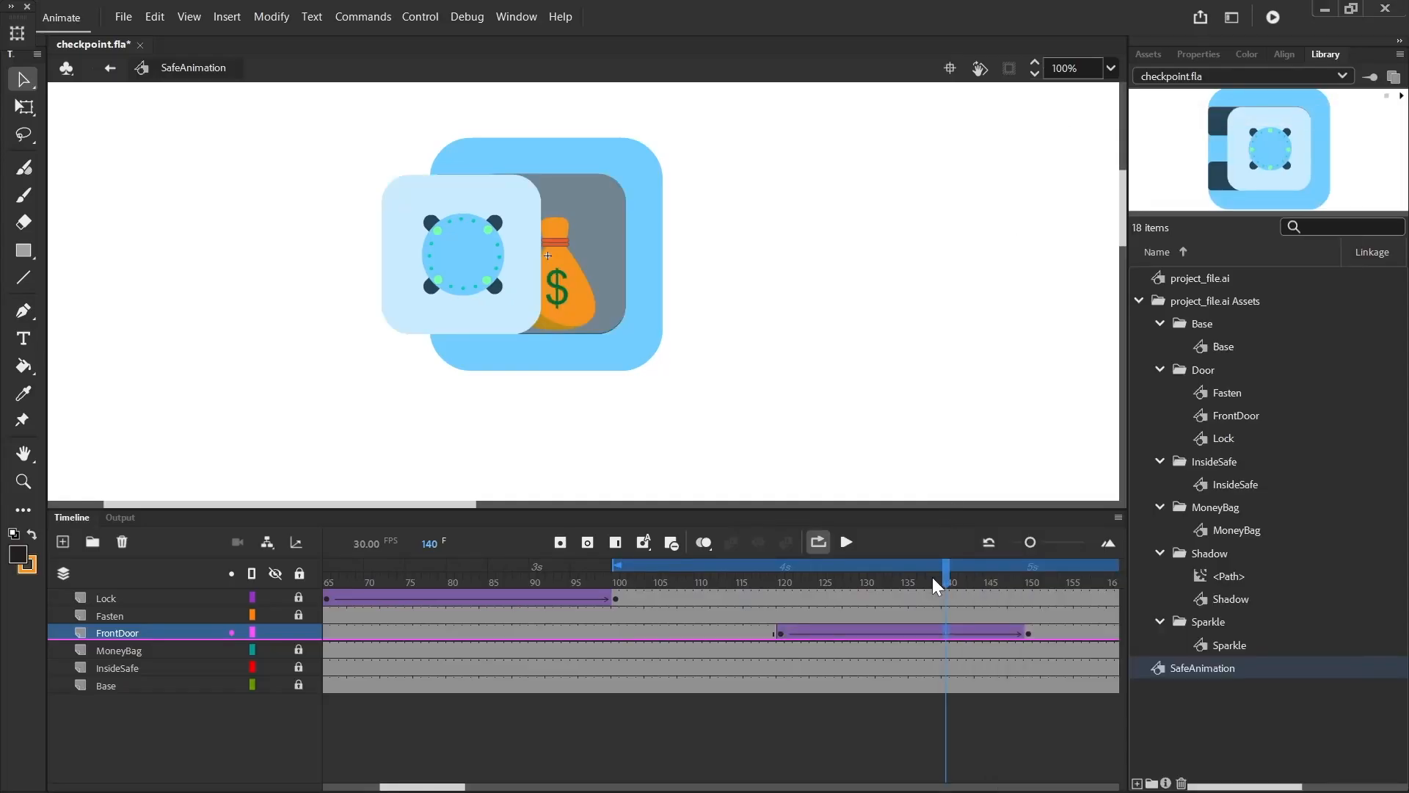
drag(944, 580, 646, 602)
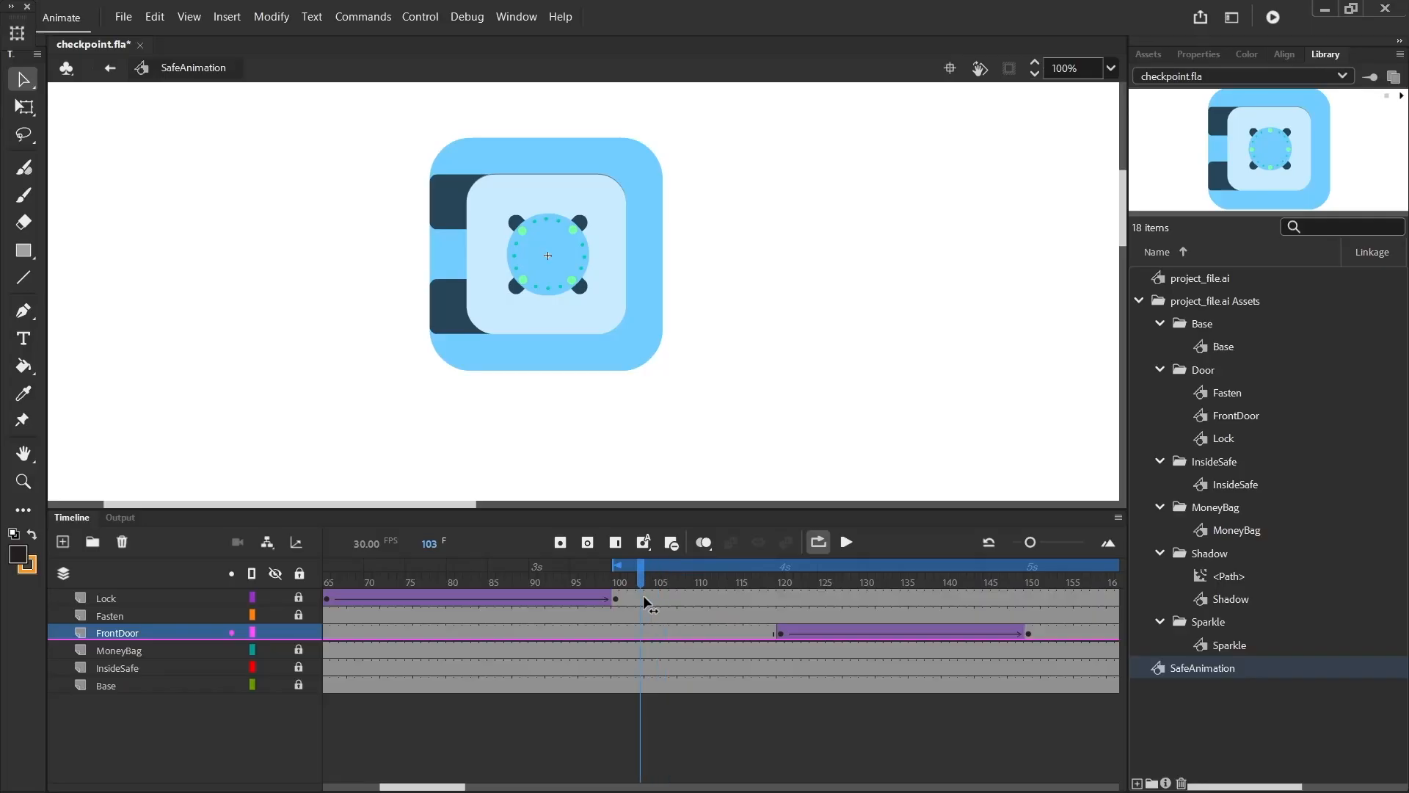
click(846, 542)
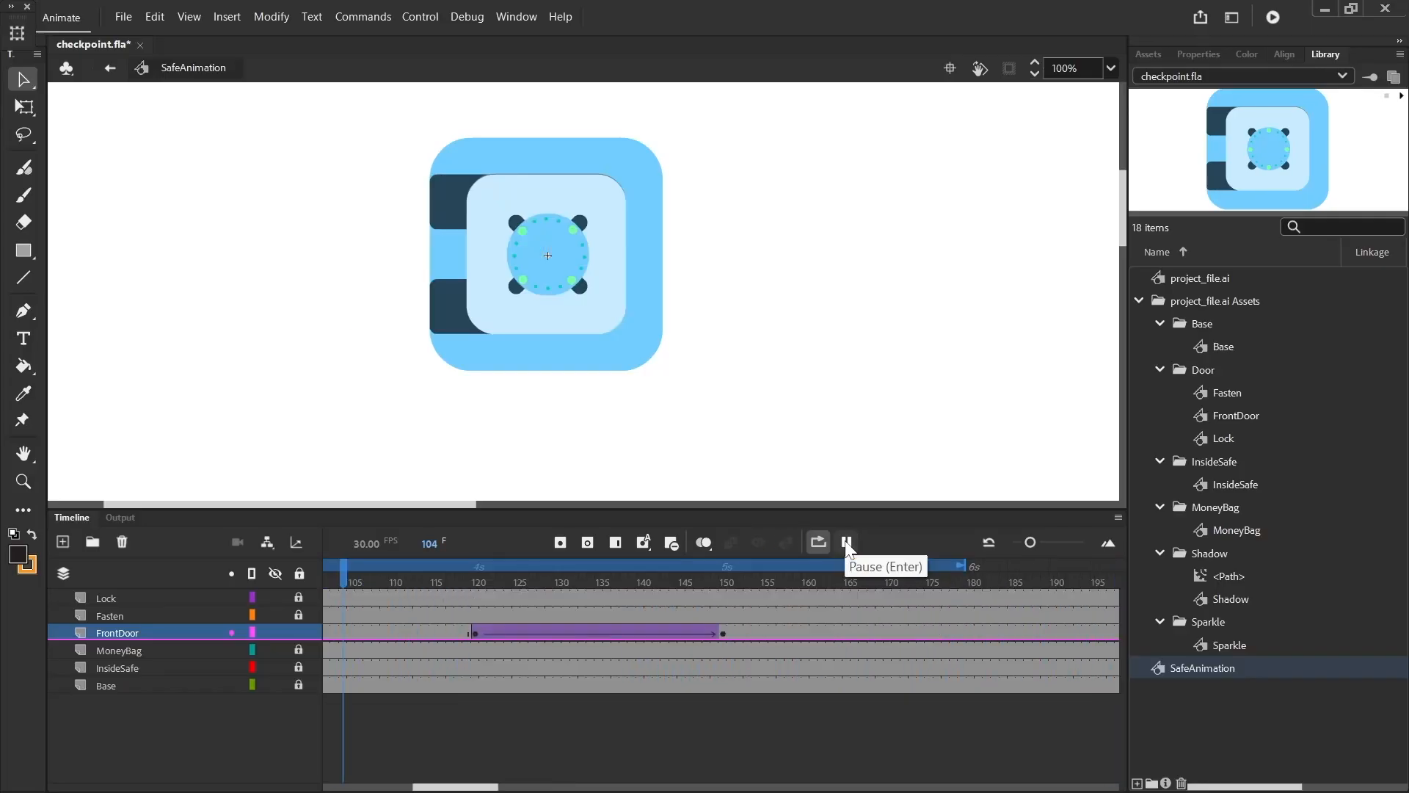
Step: Move the FrontDoor layer's ending keyframe to frame 180, extend the loop range to about frame 210, and preview the slower door opening
click(847, 543)
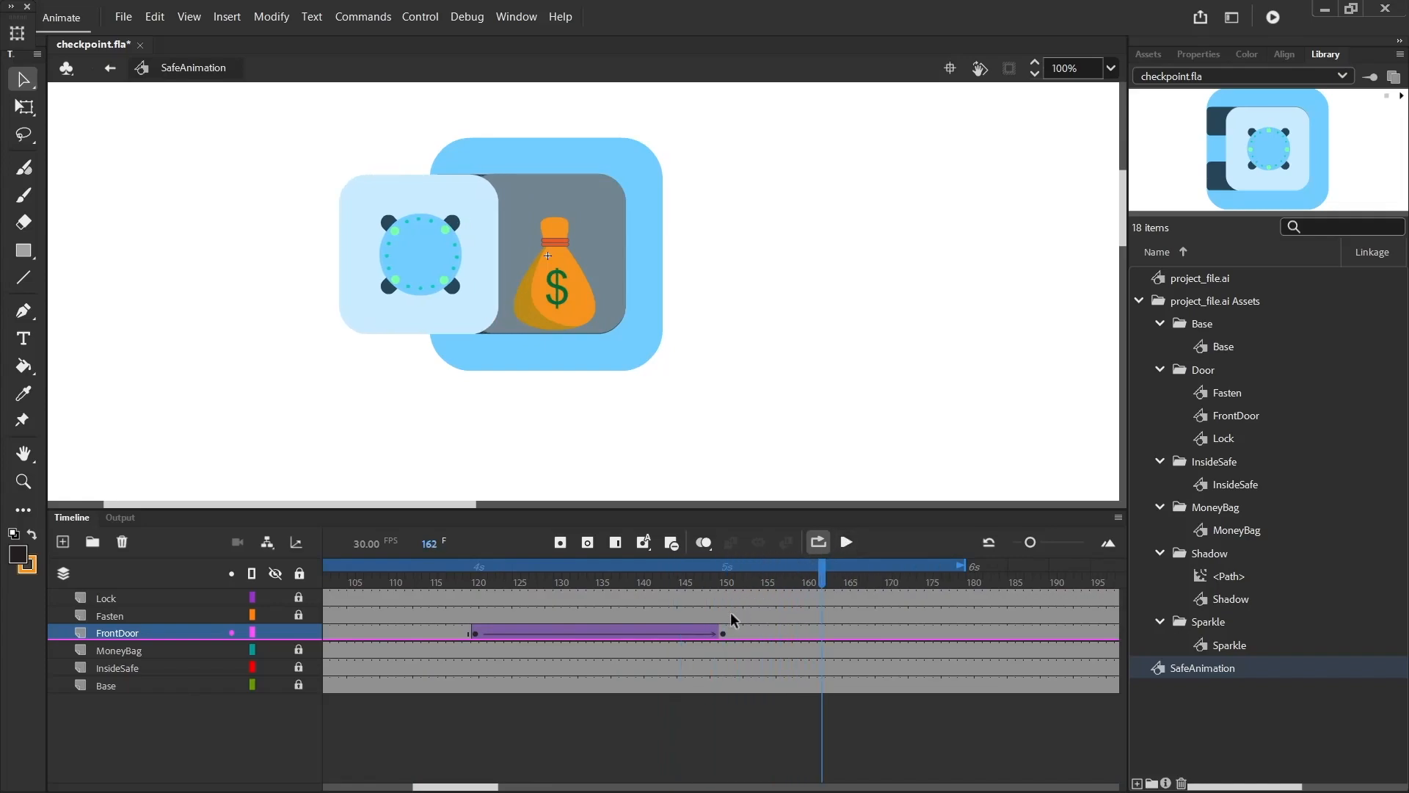
click(723, 635)
drag(723, 635, 970, 634)
click(971, 633)
mouse_move(968, 567)
mouse_down()
mouse_move(963, 585)
mouse_move(1135, 577)
mouse_move(984, 582)
mouse_up()
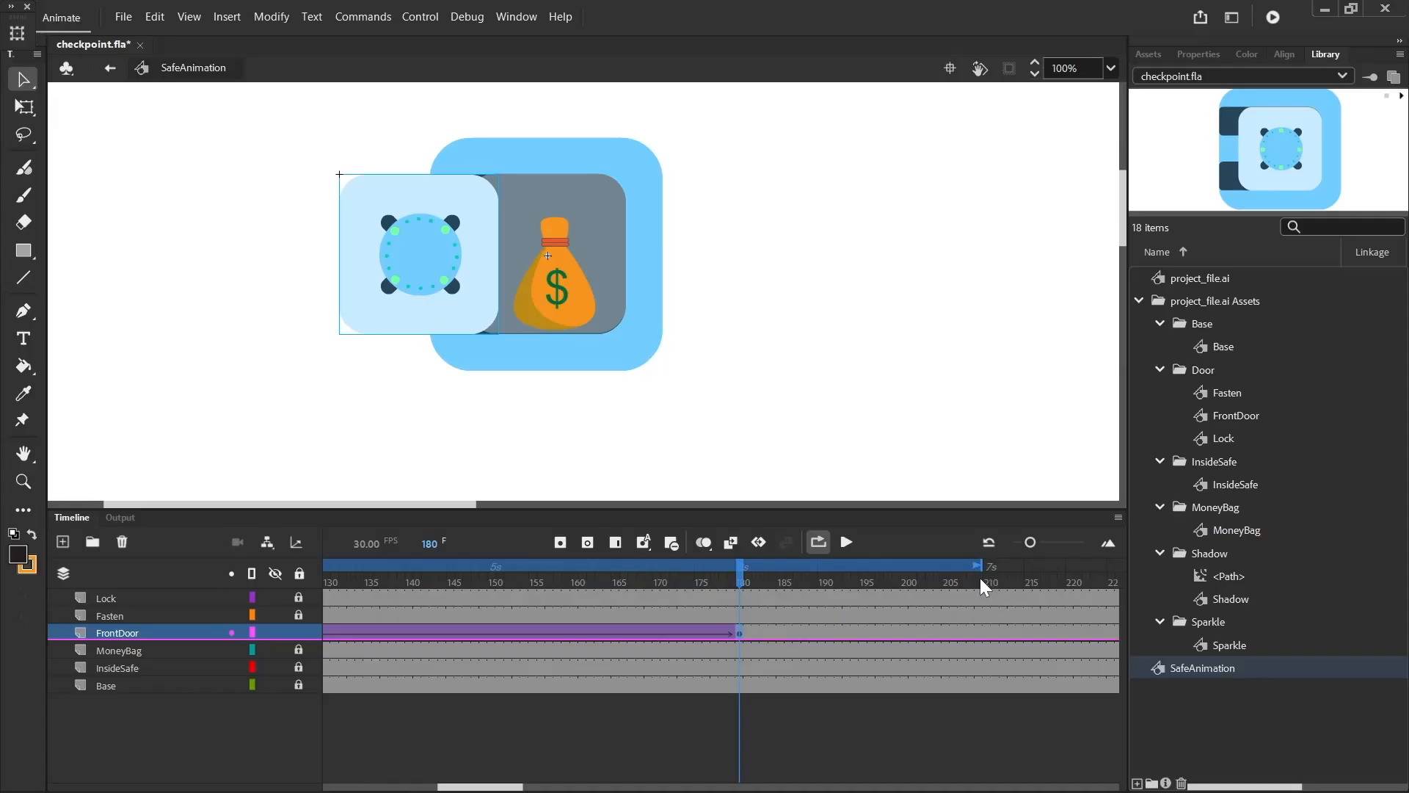
click(847, 543)
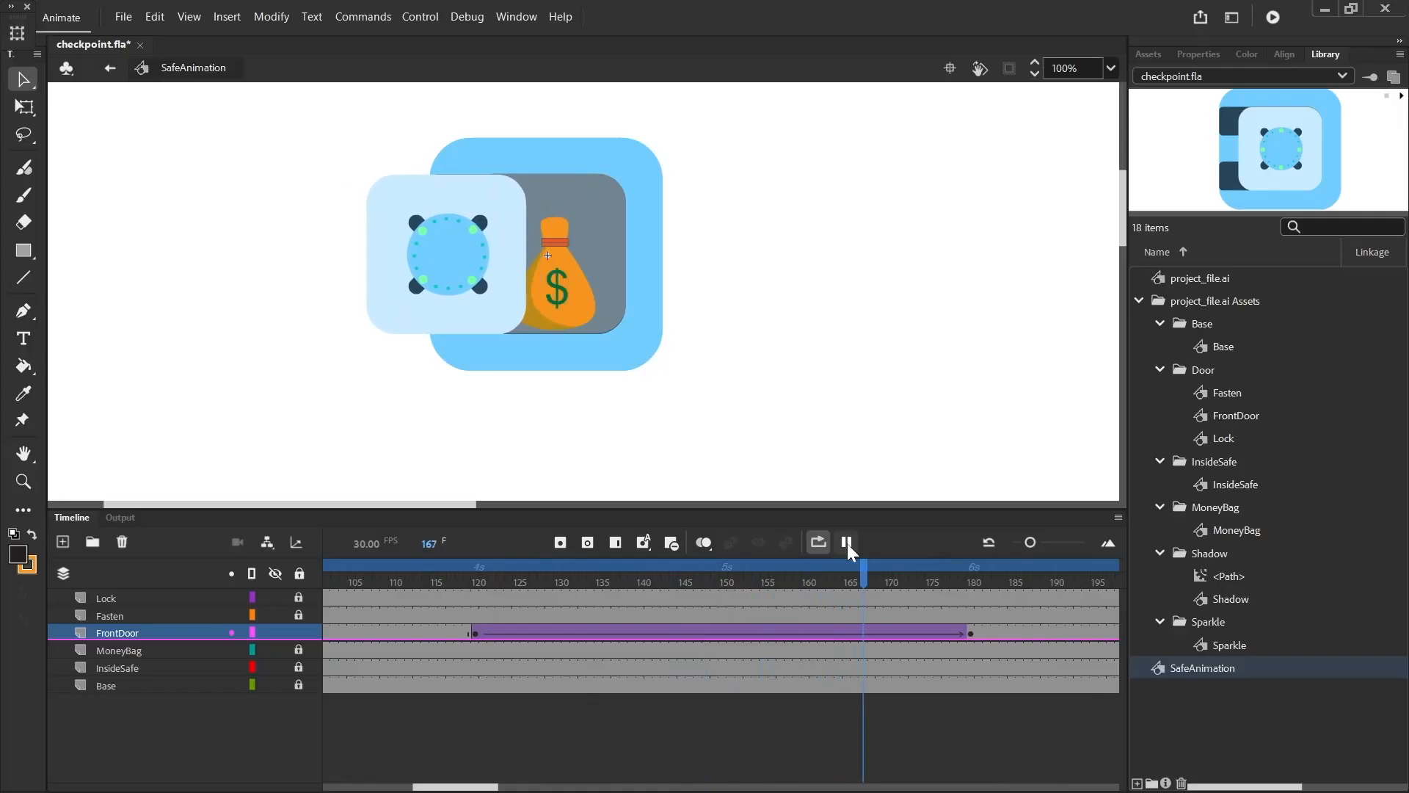
click(847, 543)
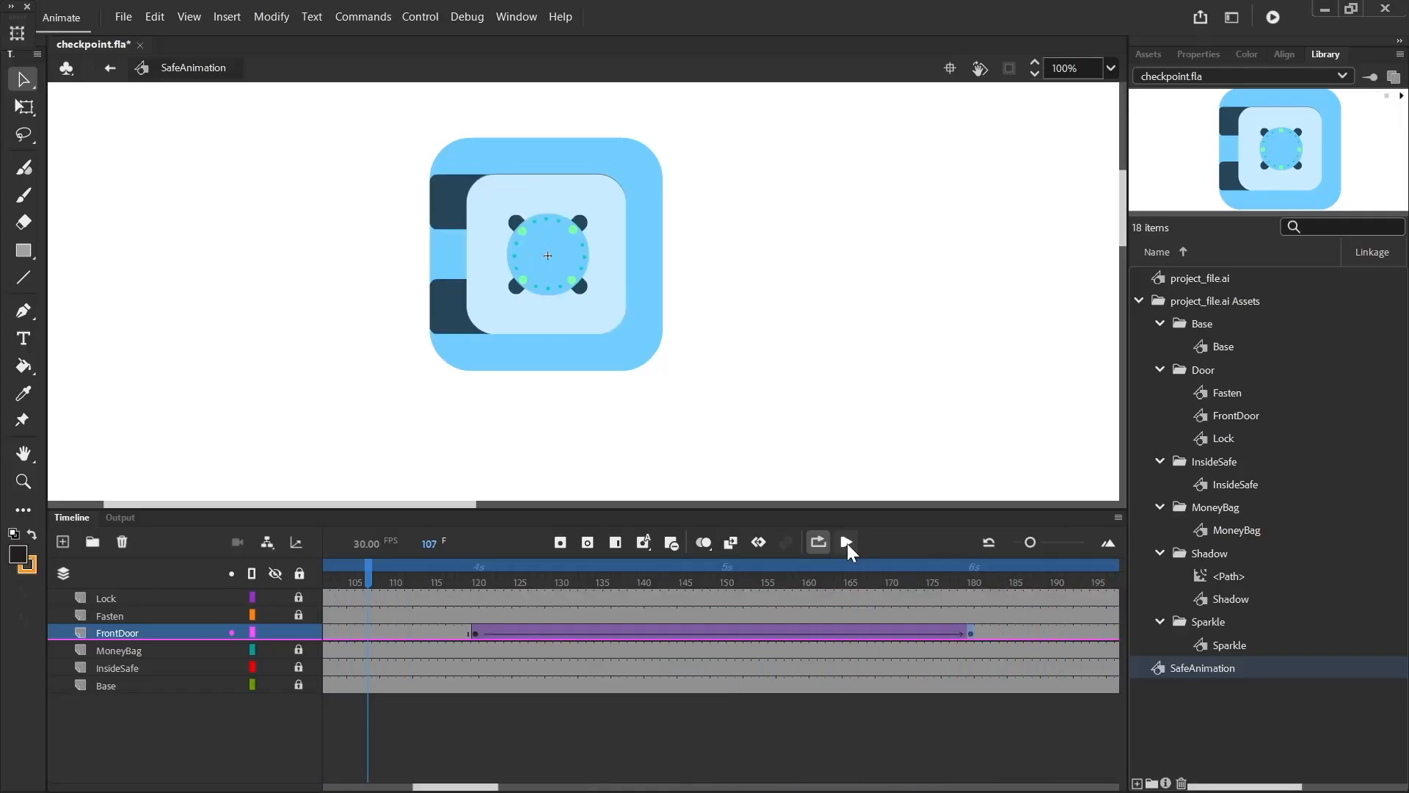
Step: Apply a Cubic Ease-Out effect to the FrontDoor layer's classic tween and preview the eased door opening
click(727, 635)
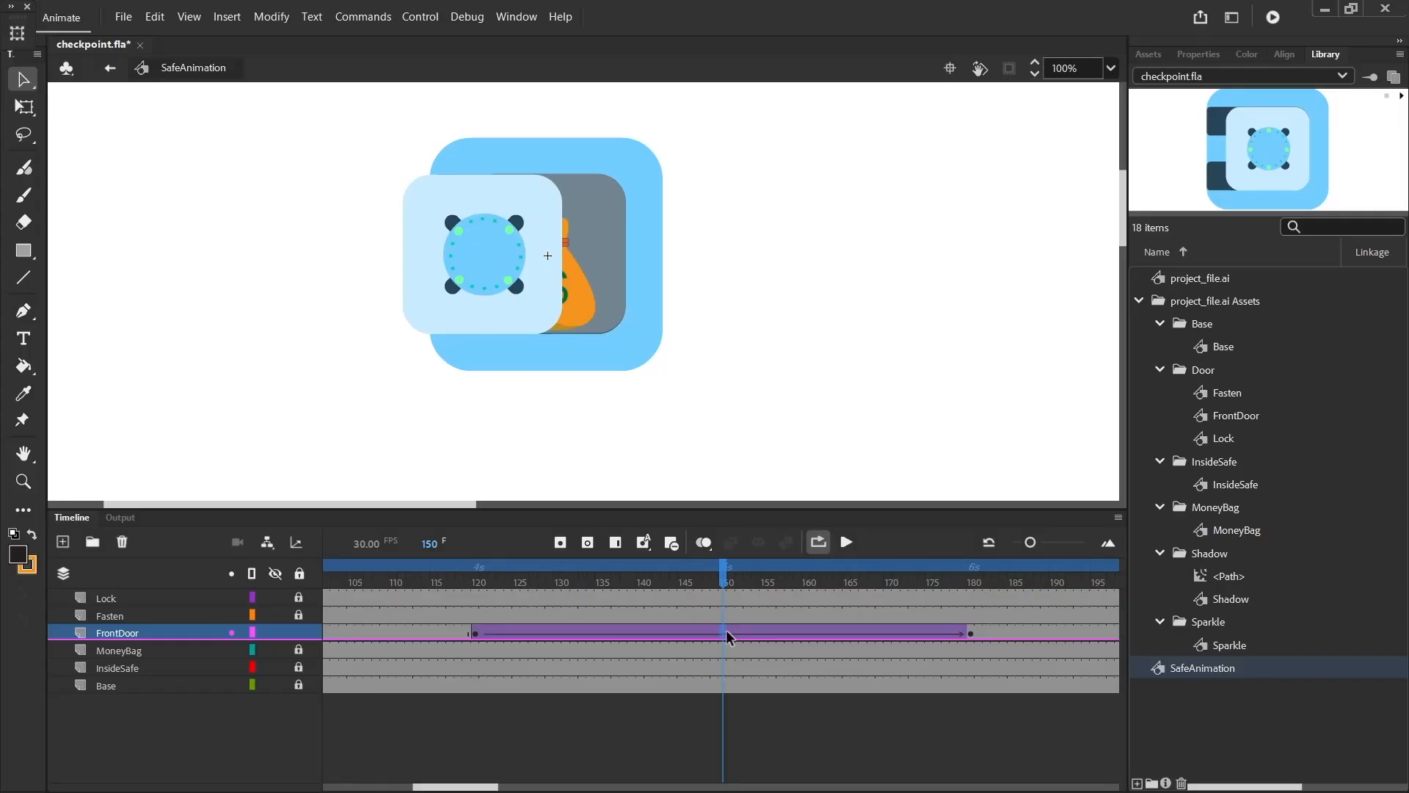
click(1199, 54)
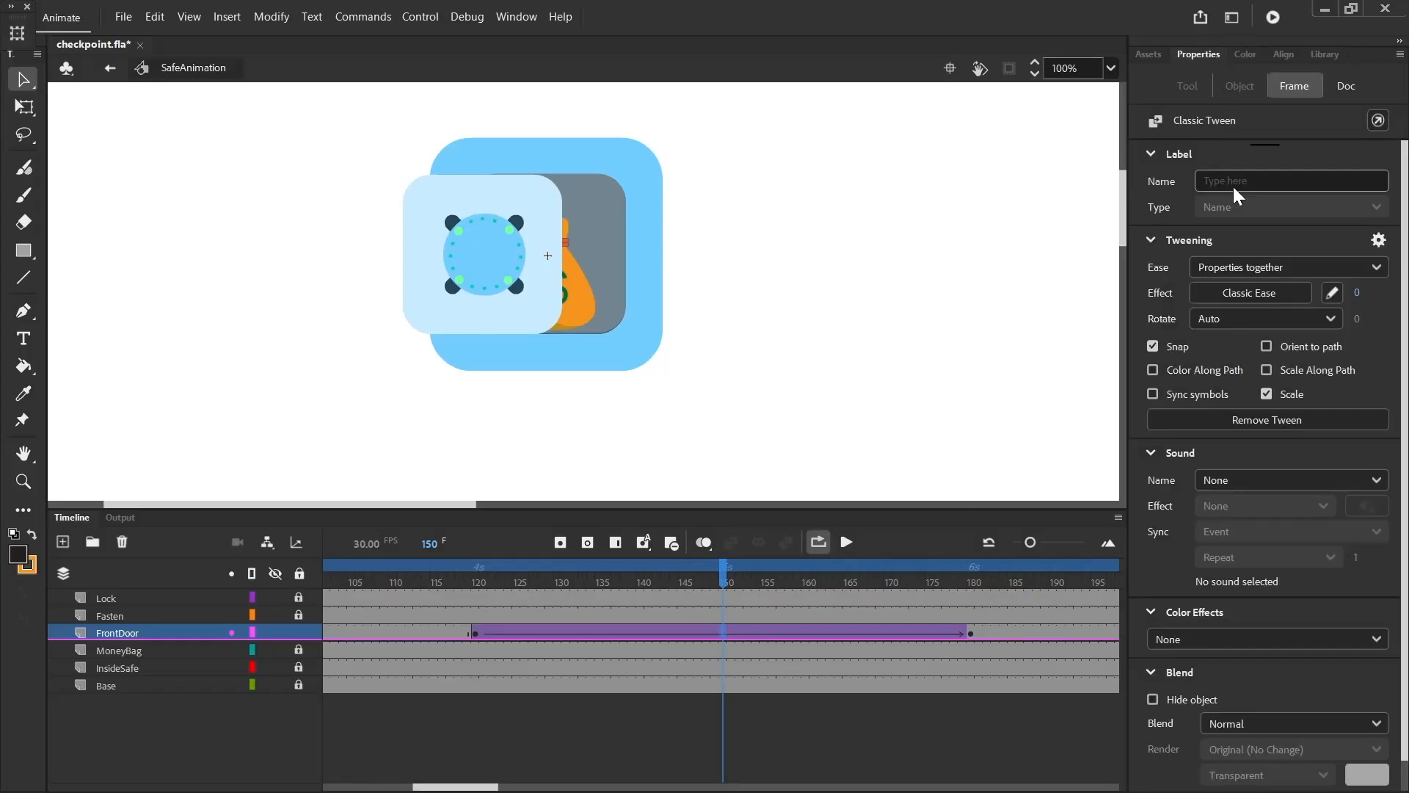
click(1253, 294)
click(818, 364)
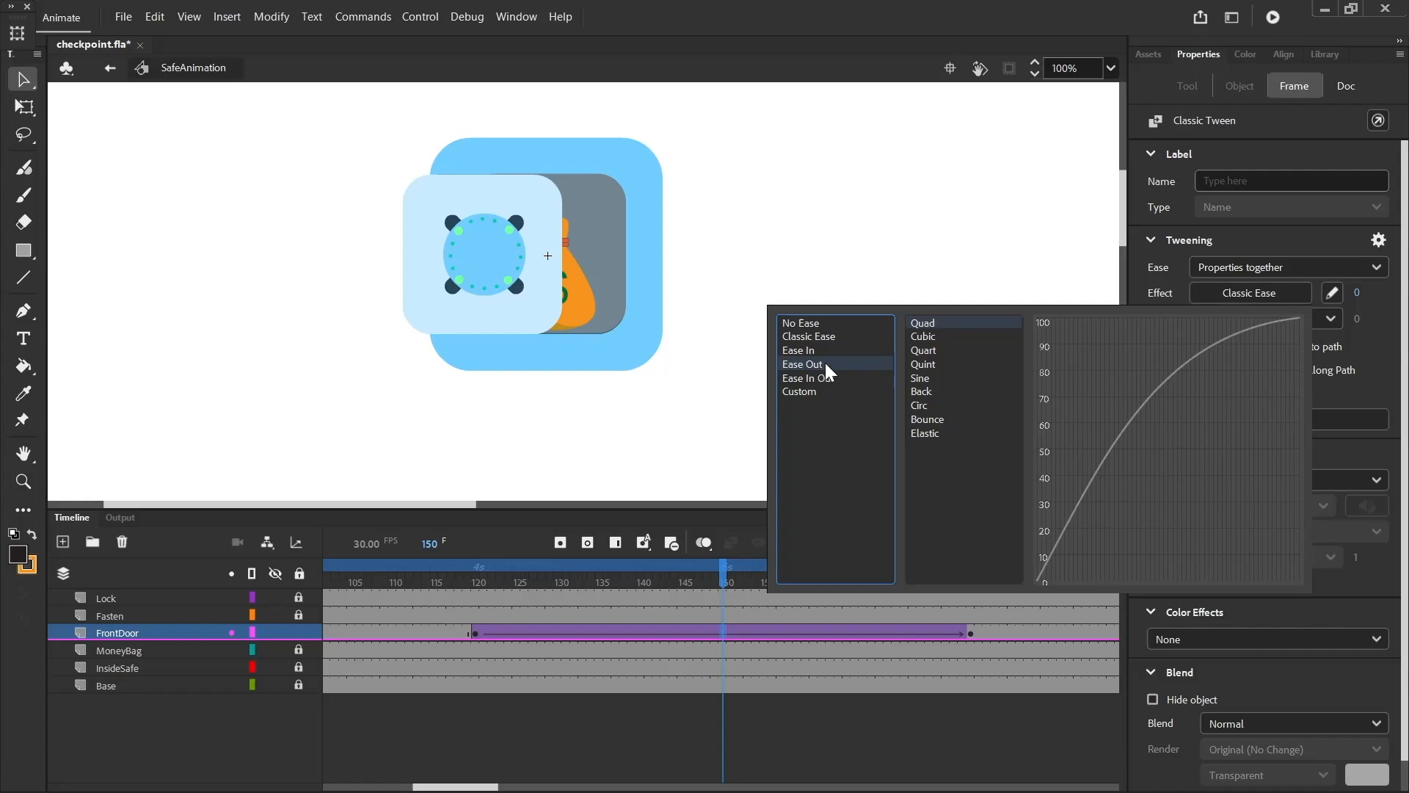
click(927, 345)
click(933, 337)
click(929, 323)
click(934, 337)
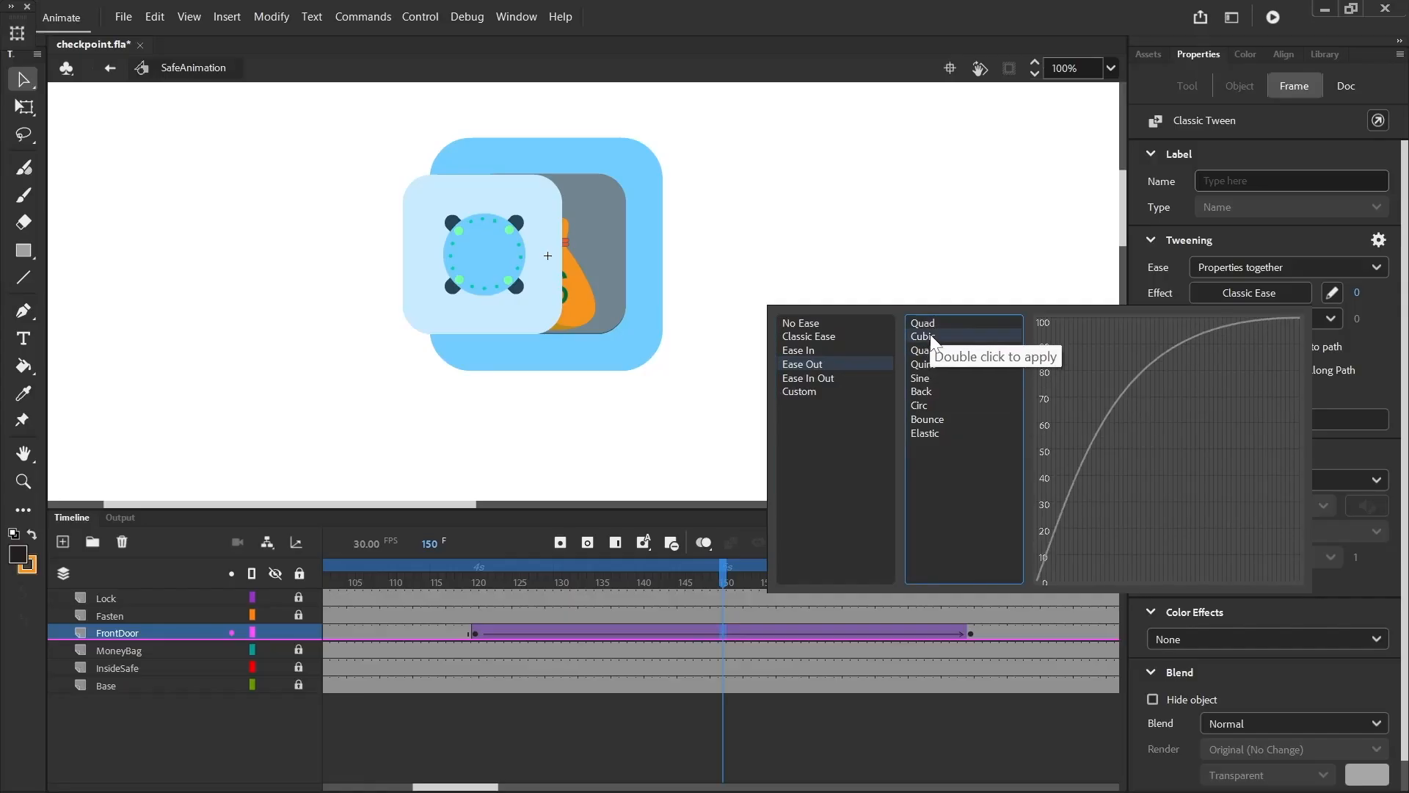
double_click(934, 337)
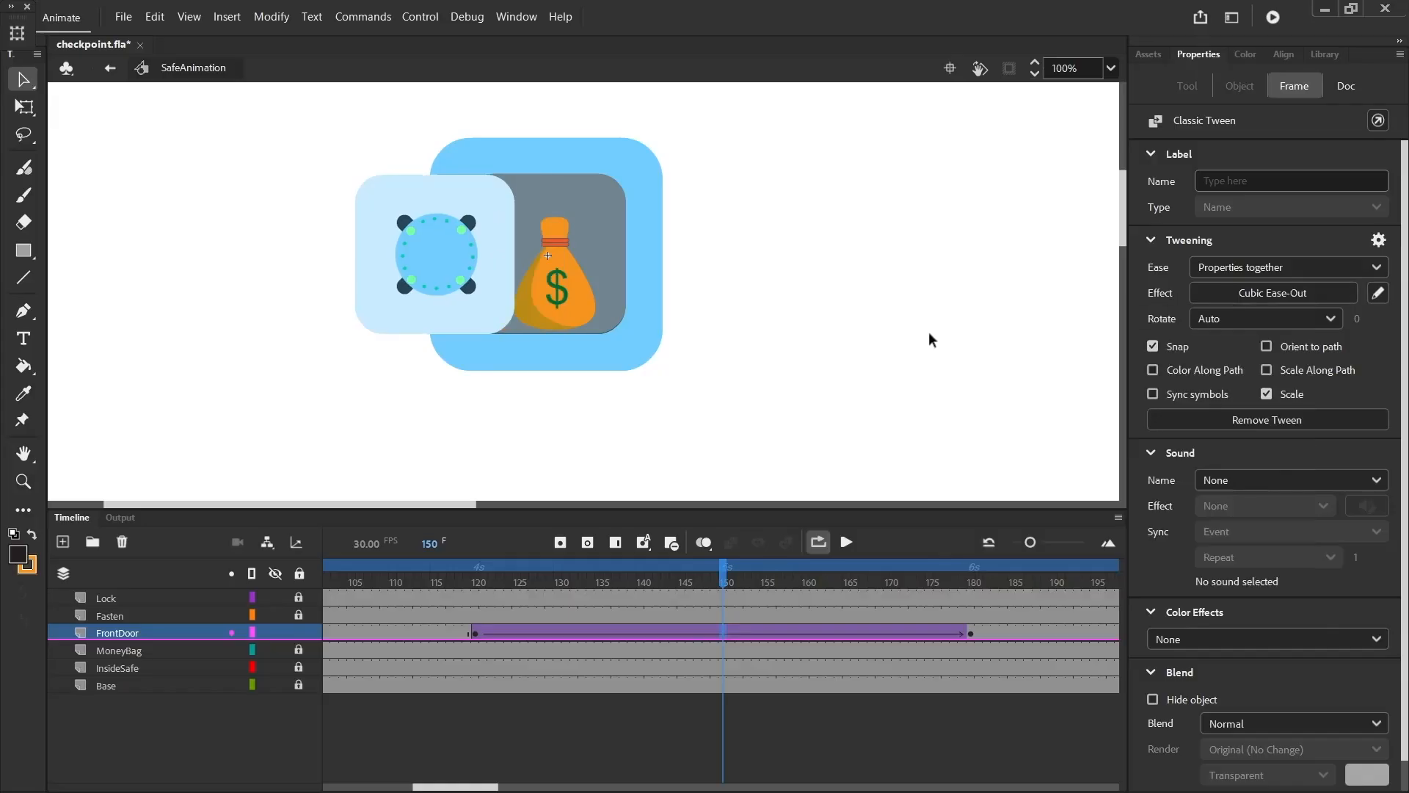
click(847, 543)
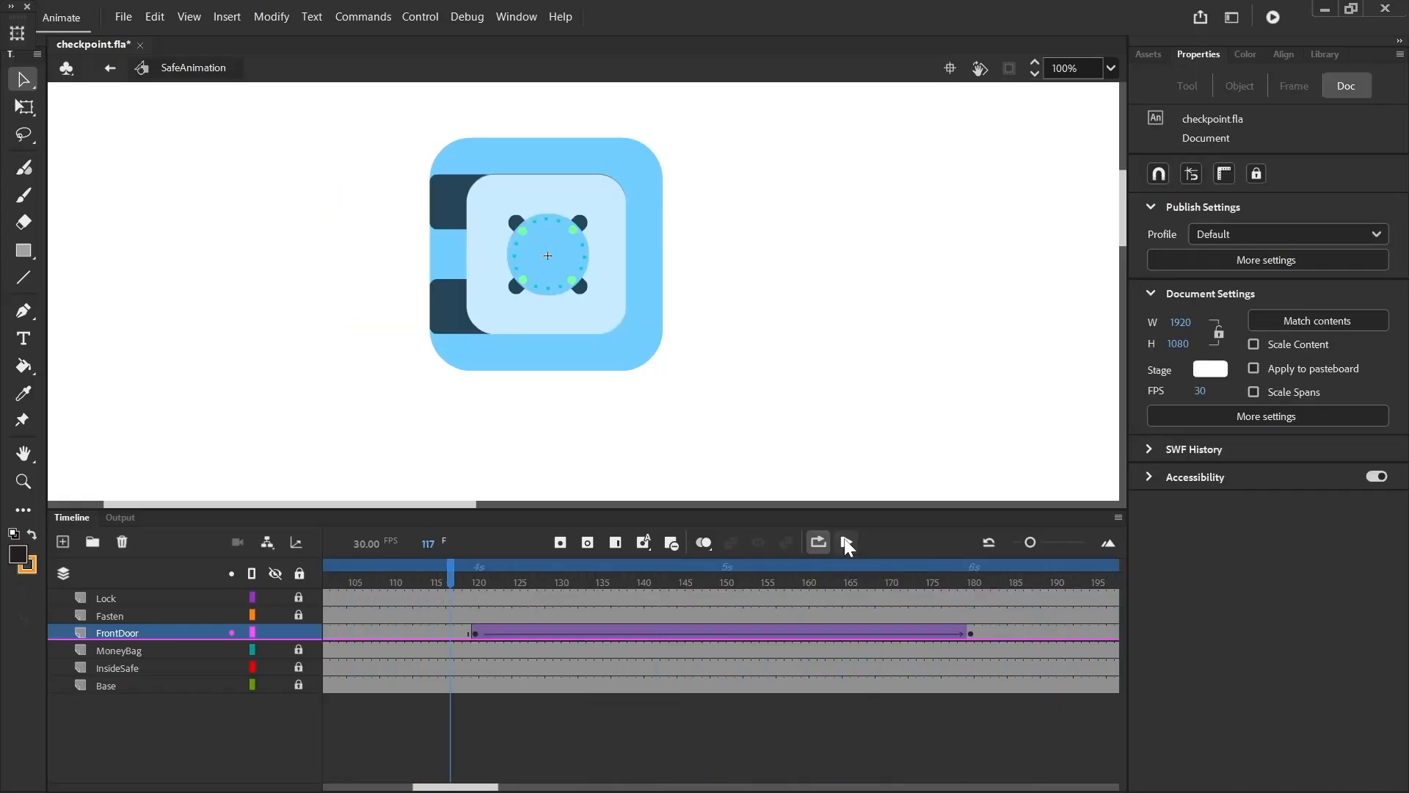
click(847, 543)
Step: Set the FrontDoor tween's easing effect back to Classic Ease and replay the door opening from before frame 120
click(782, 633)
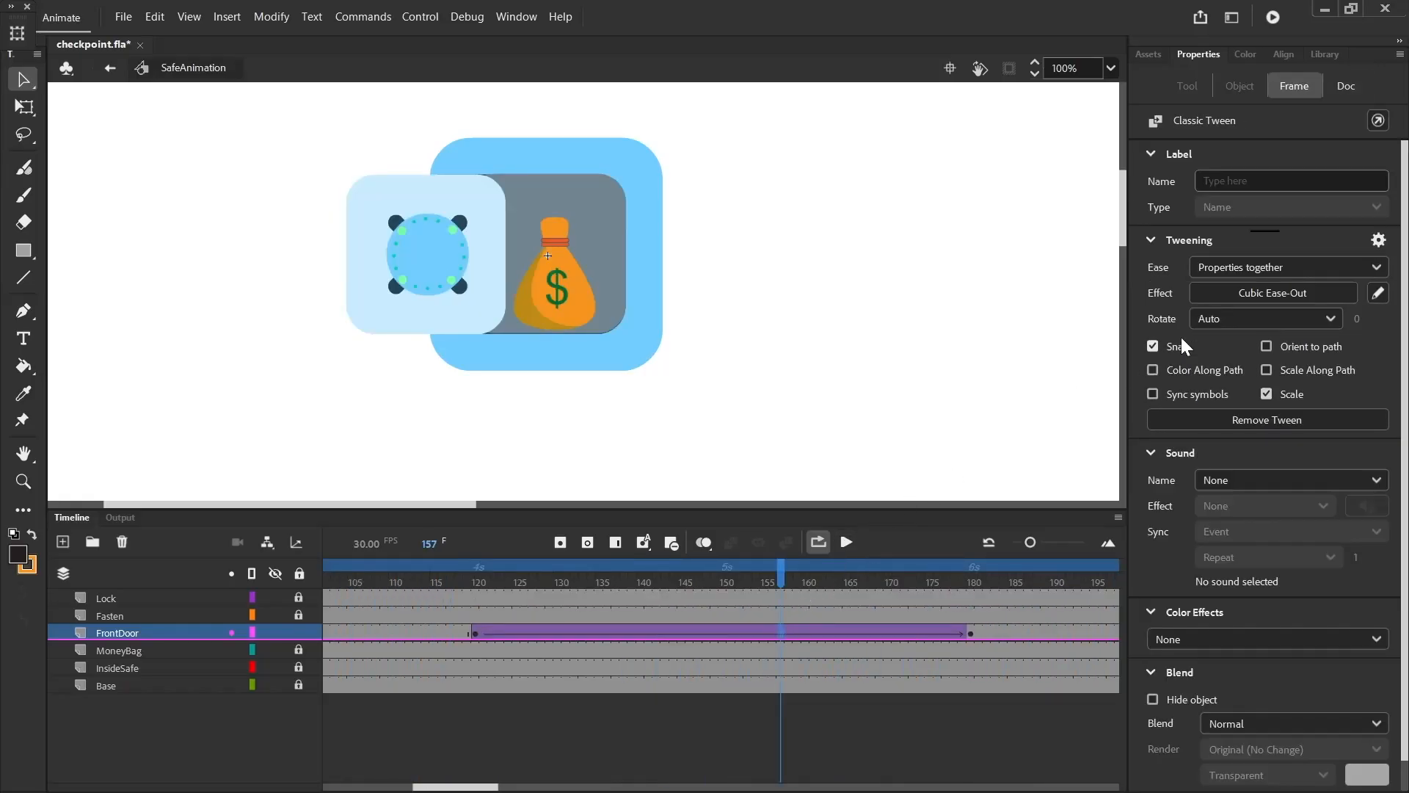
click(1261, 297)
click(874, 324)
click(872, 336)
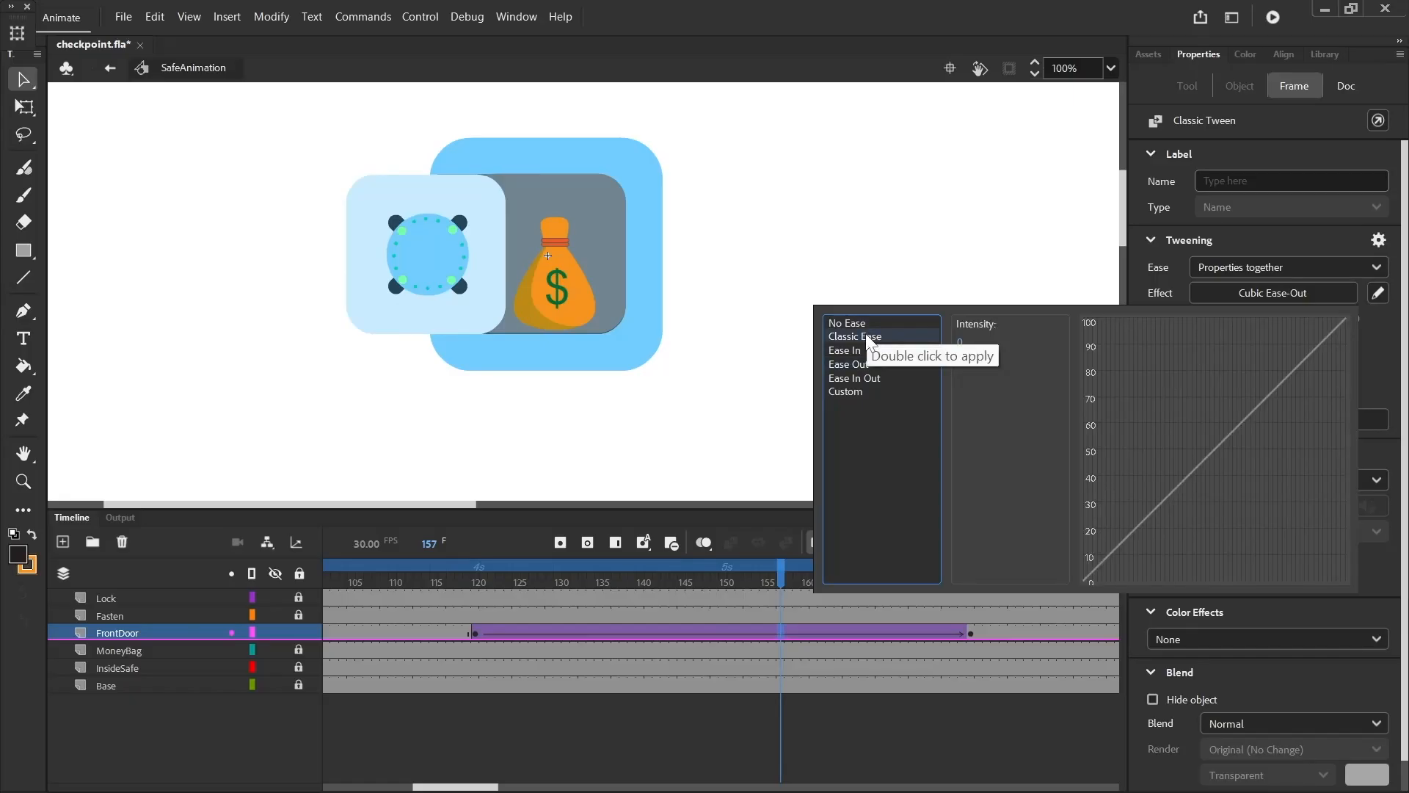
double_click(867, 336)
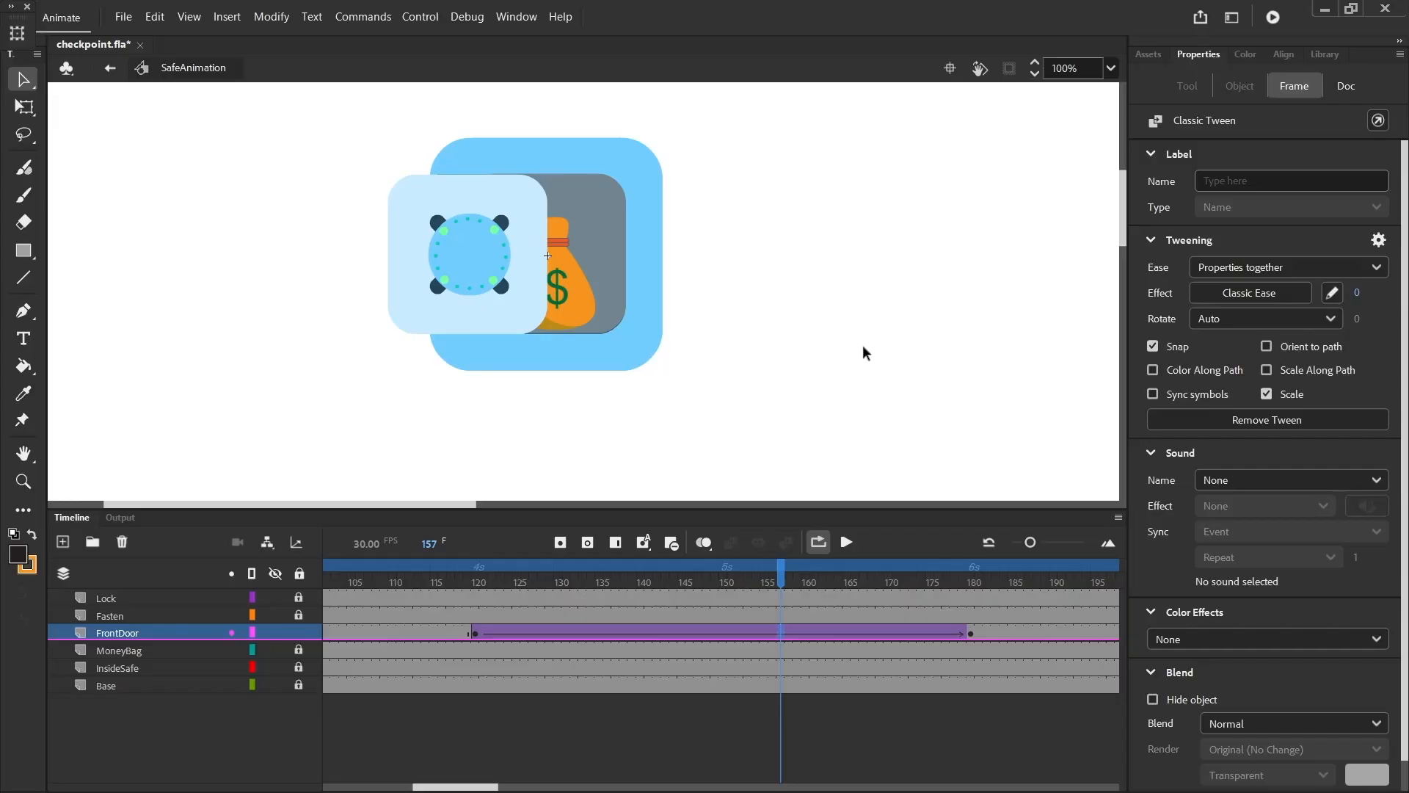
drag(797, 588, 426, 583)
click(847, 542)
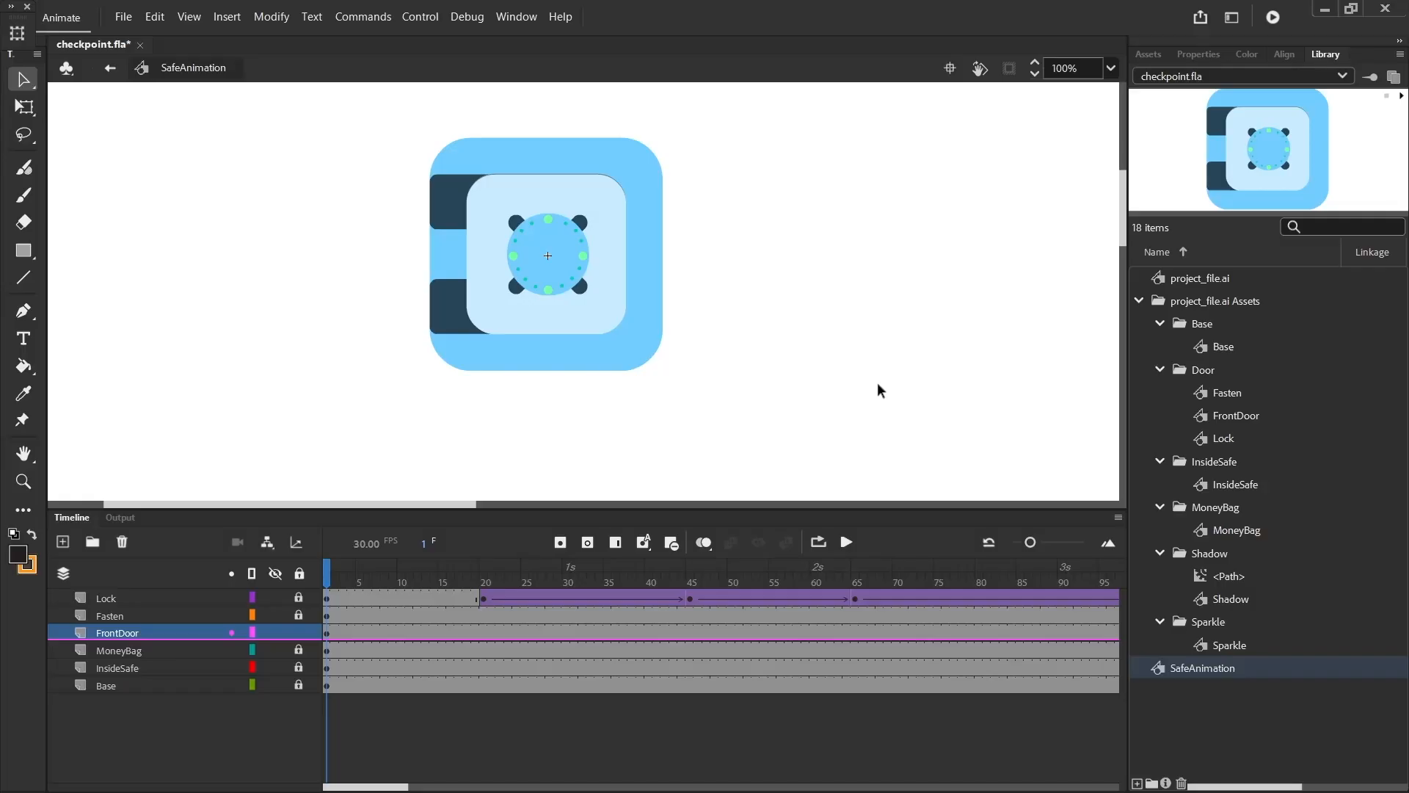
Step: Add three new layers directly above the FrontDoor layer and rename the uppermost new one Sparkle1
click(63, 542)
click(63, 542)
click(63, 541)
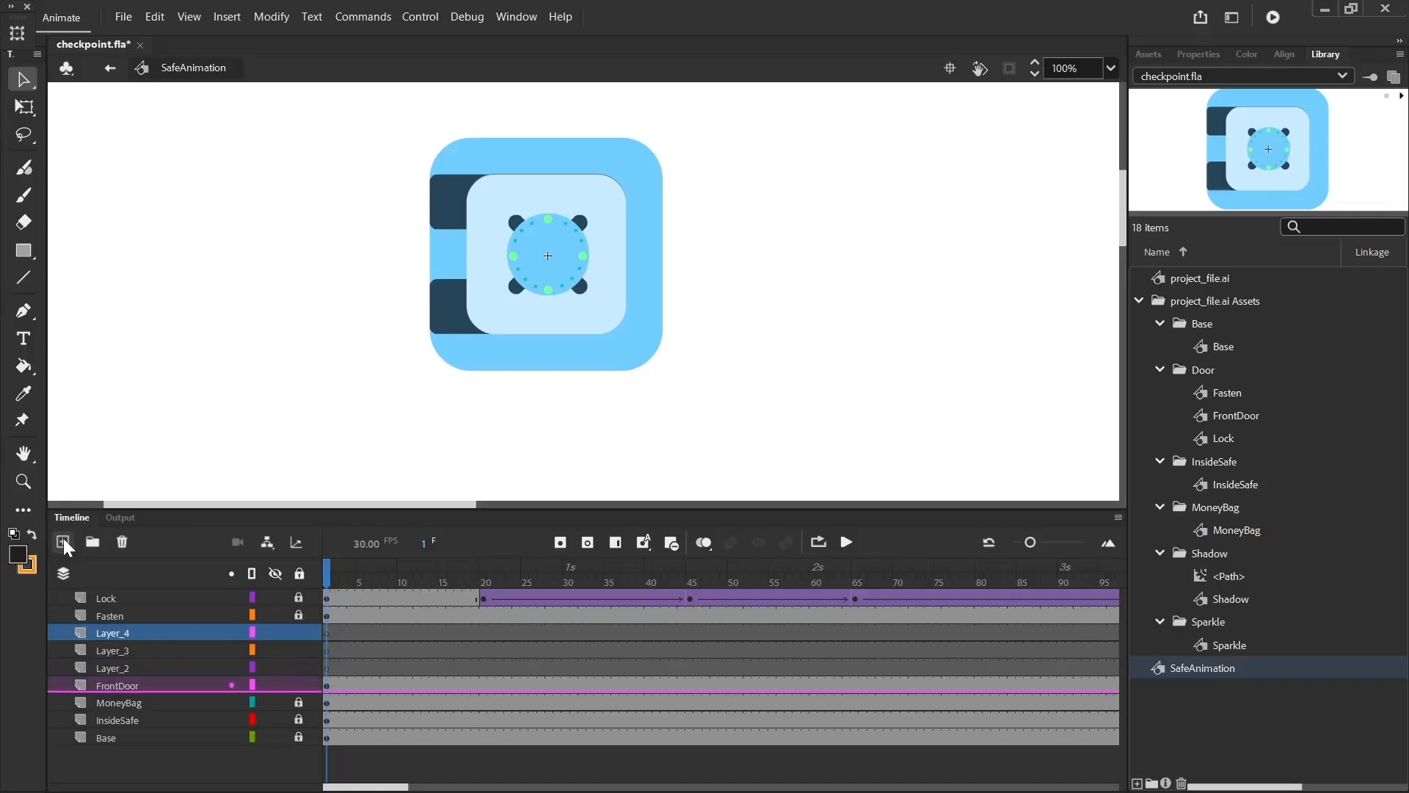
double_click(119, 633)
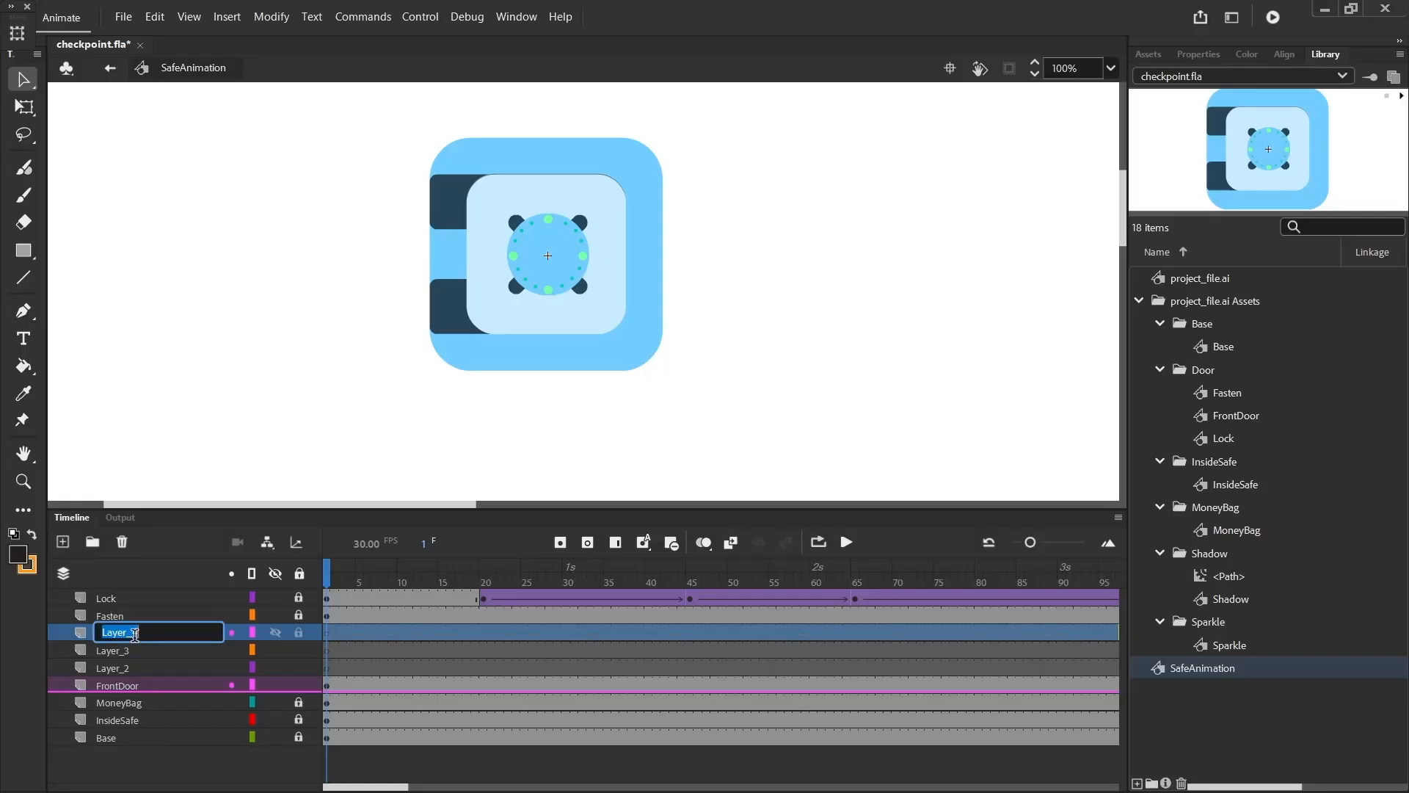
text(Sparkle1)
key(Return)
Step: Rename the other two new layers Sparkle2 and Sparkle3, in descending order
click(124, 649)
double_click(125, 649)
text(Sparkle2)
key(Return)
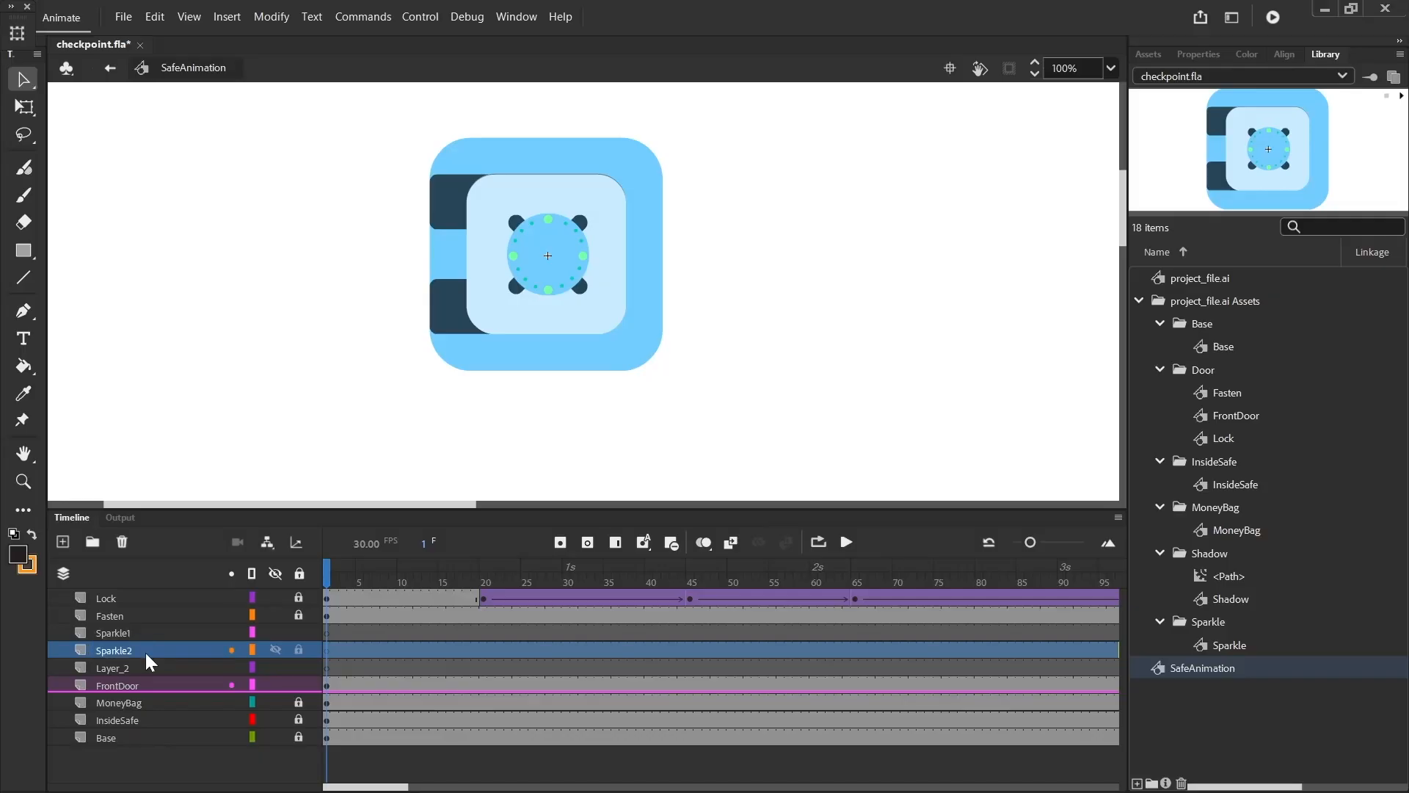
double_click(116, 667)
text(S)
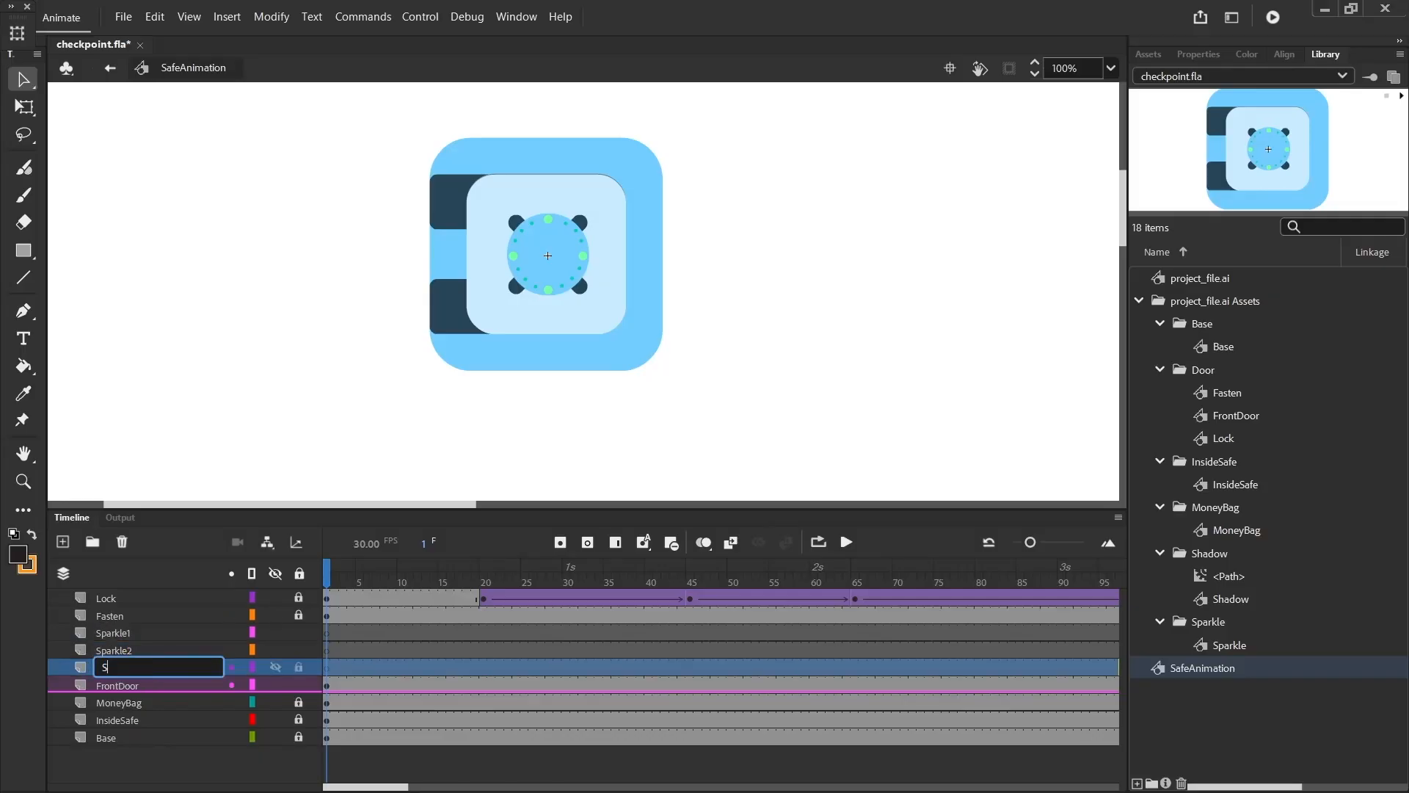
text(parkle3)
key(Return)
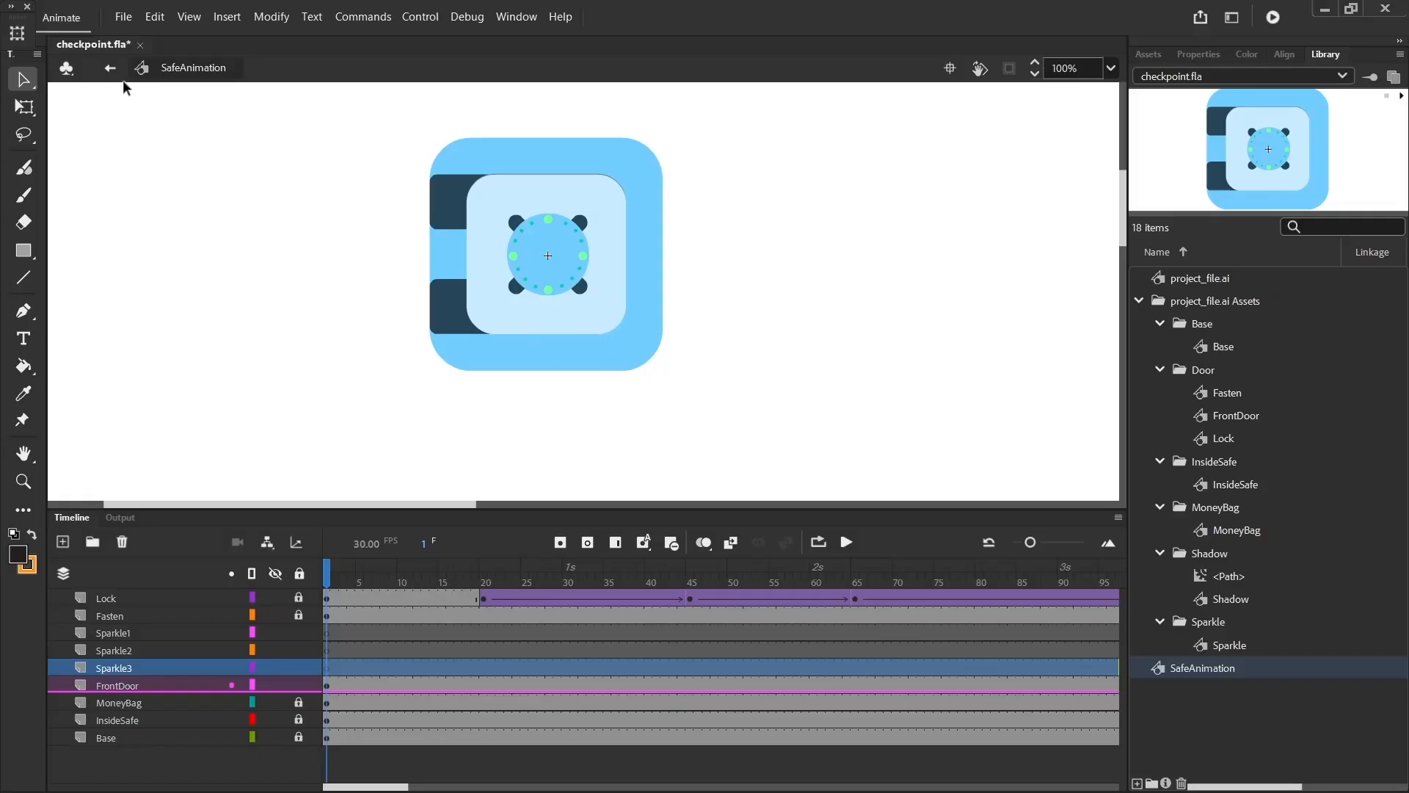
Step: Exit the SafeAnimation symbol to Scene 1 and create a new Graphic symbol named SparkleAnimation
click(298, 615)
click(298, 598)
click(111, 69)
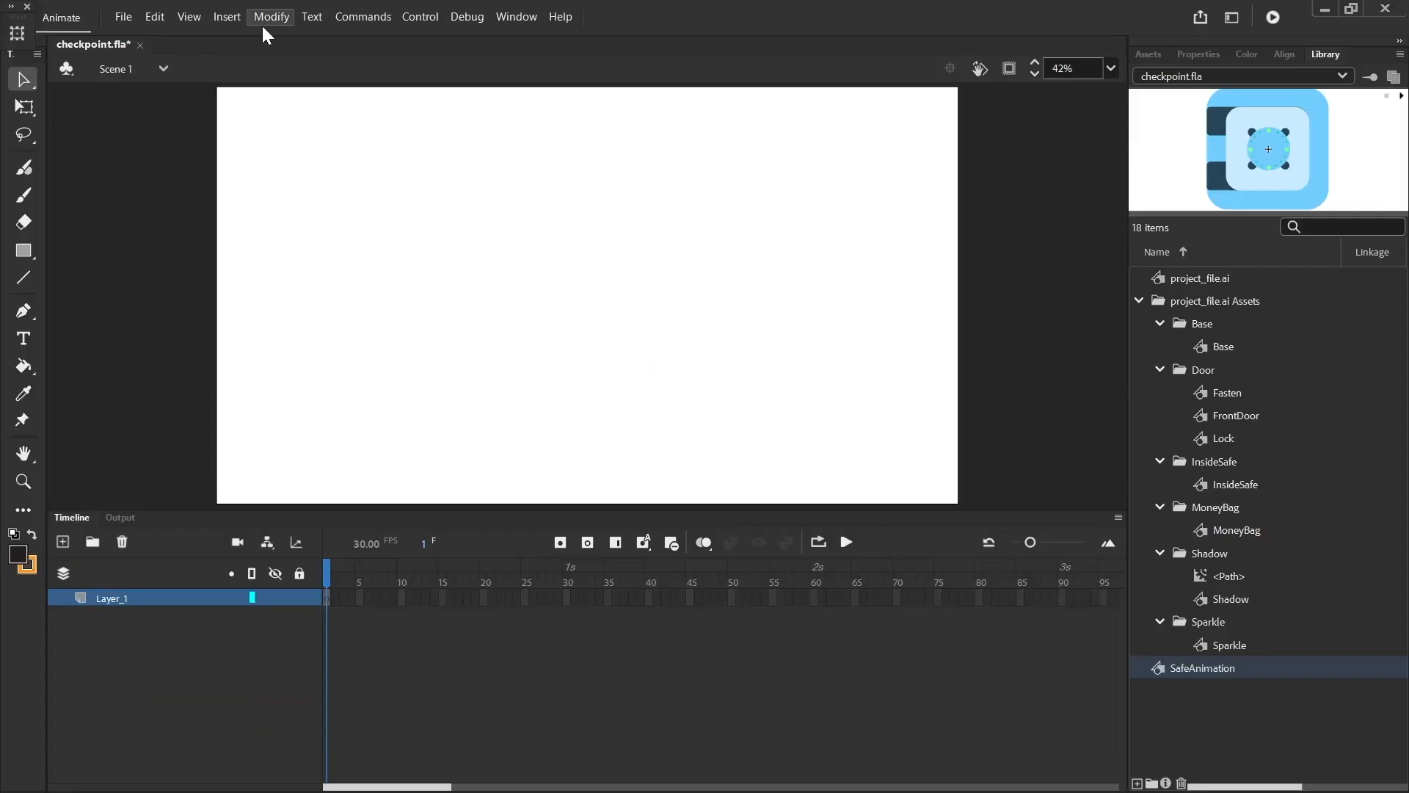
click(211, 18)
click(250, 40)
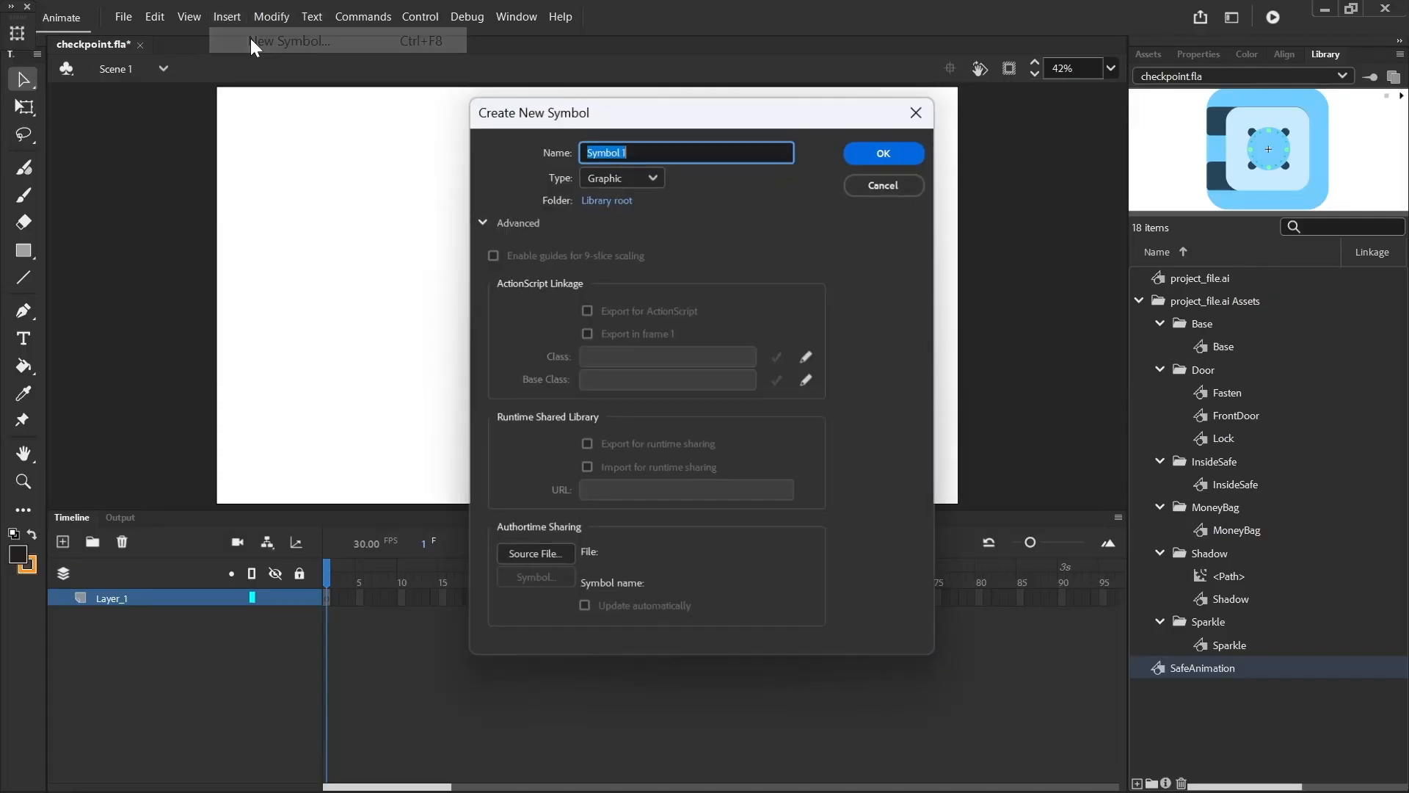
text(SparkleAnimation)
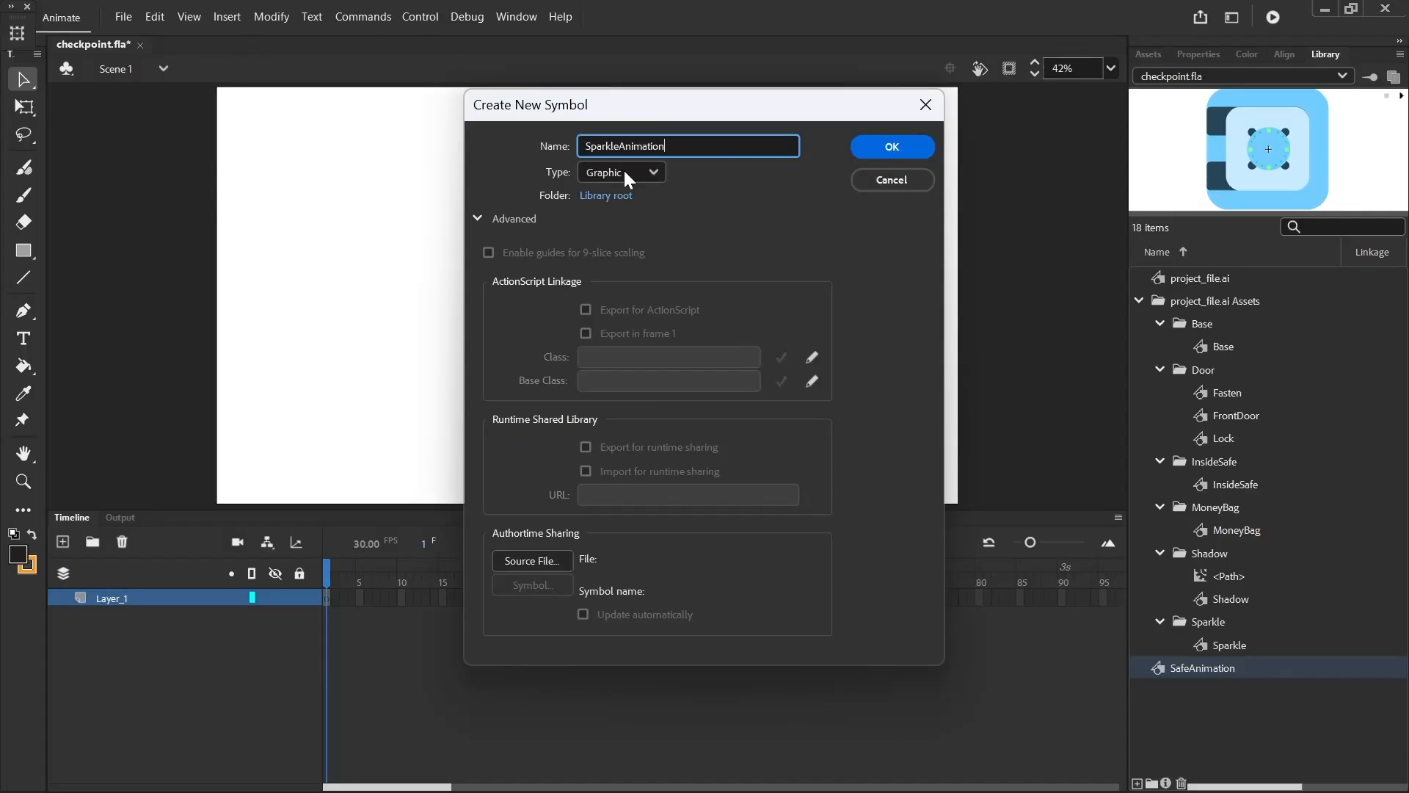
click(875, 148)
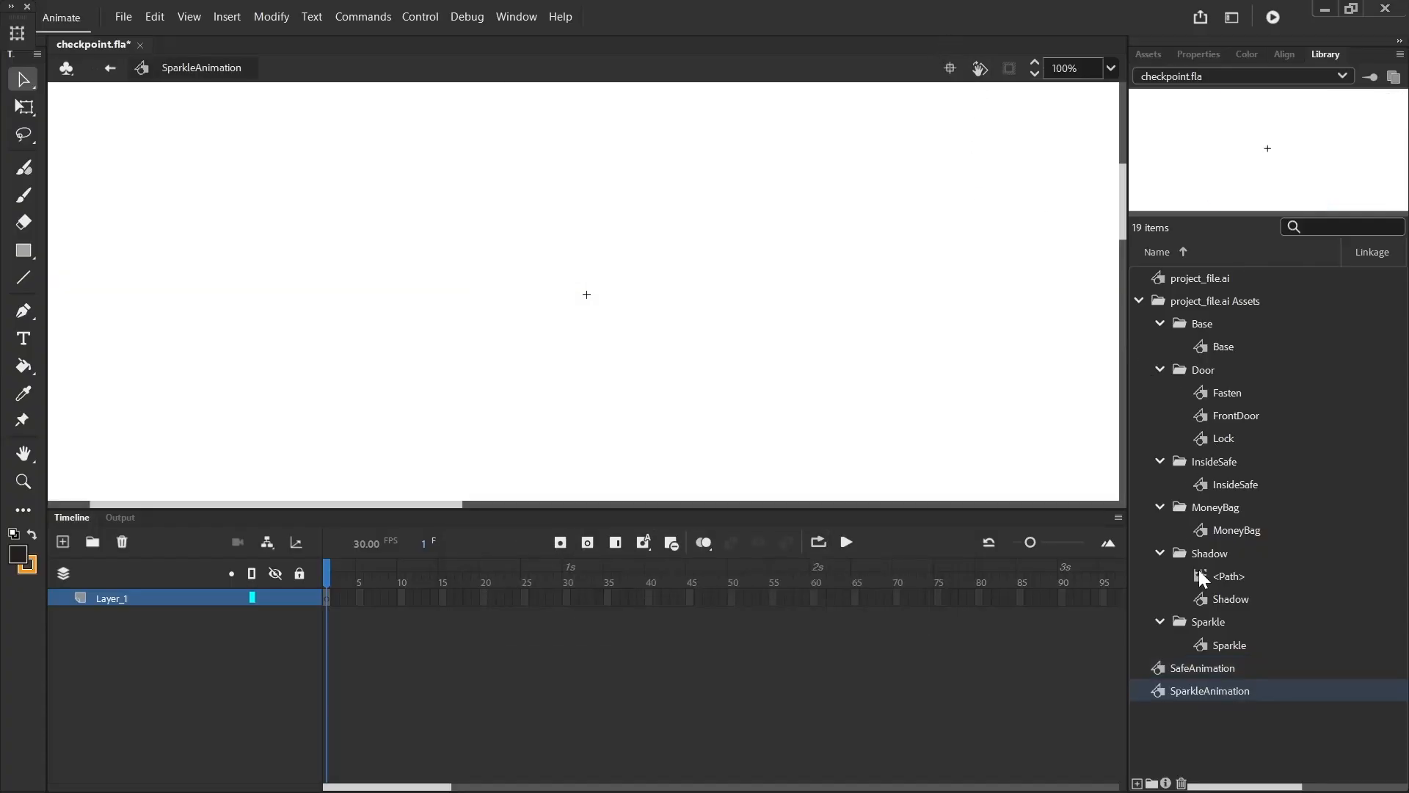
Step: Place the Sparkle symbol at SparkleAnimation's registration point and enlarge it about its center to roughly two and a half times its size
click(1238, 646)
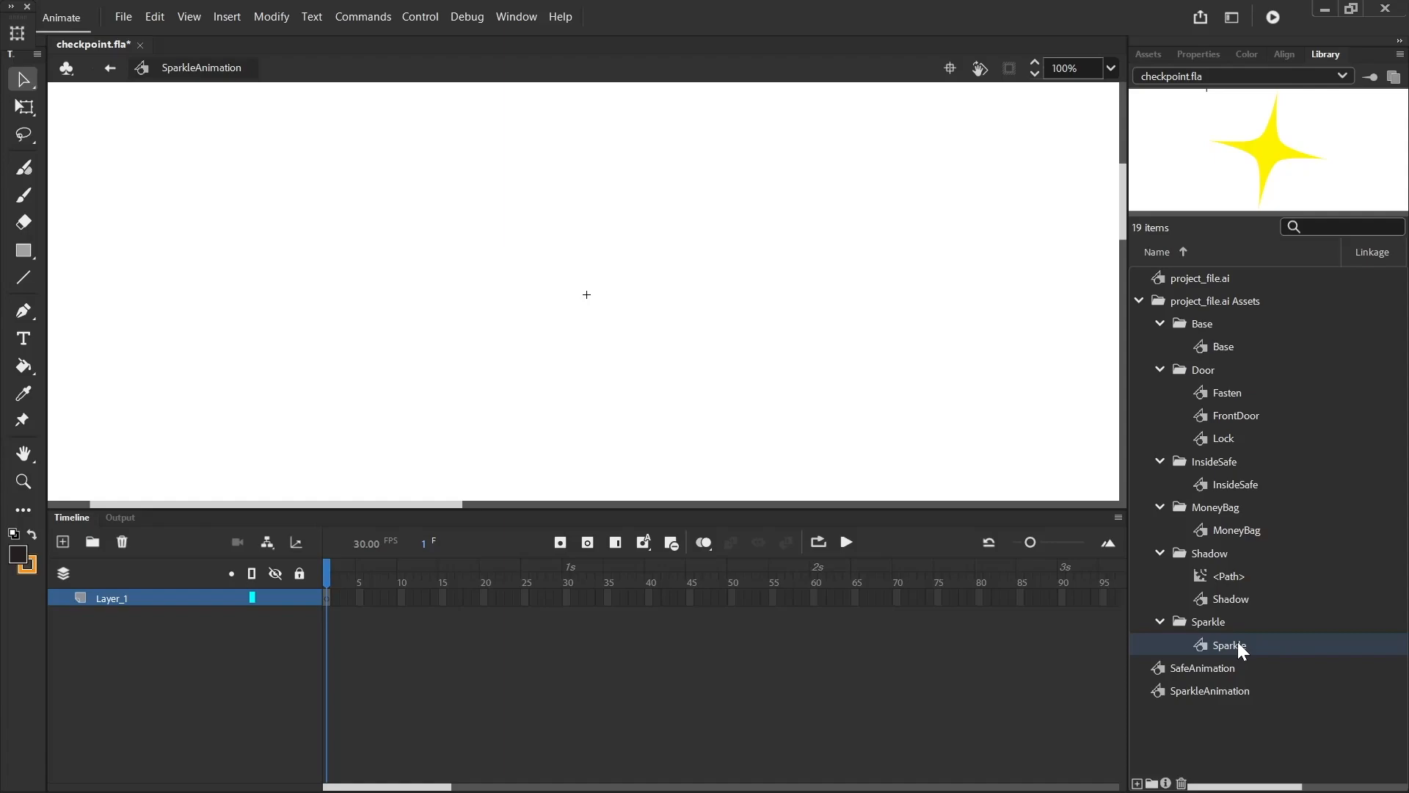
drag(1237, 644, 587, 292)
click(24, 107)
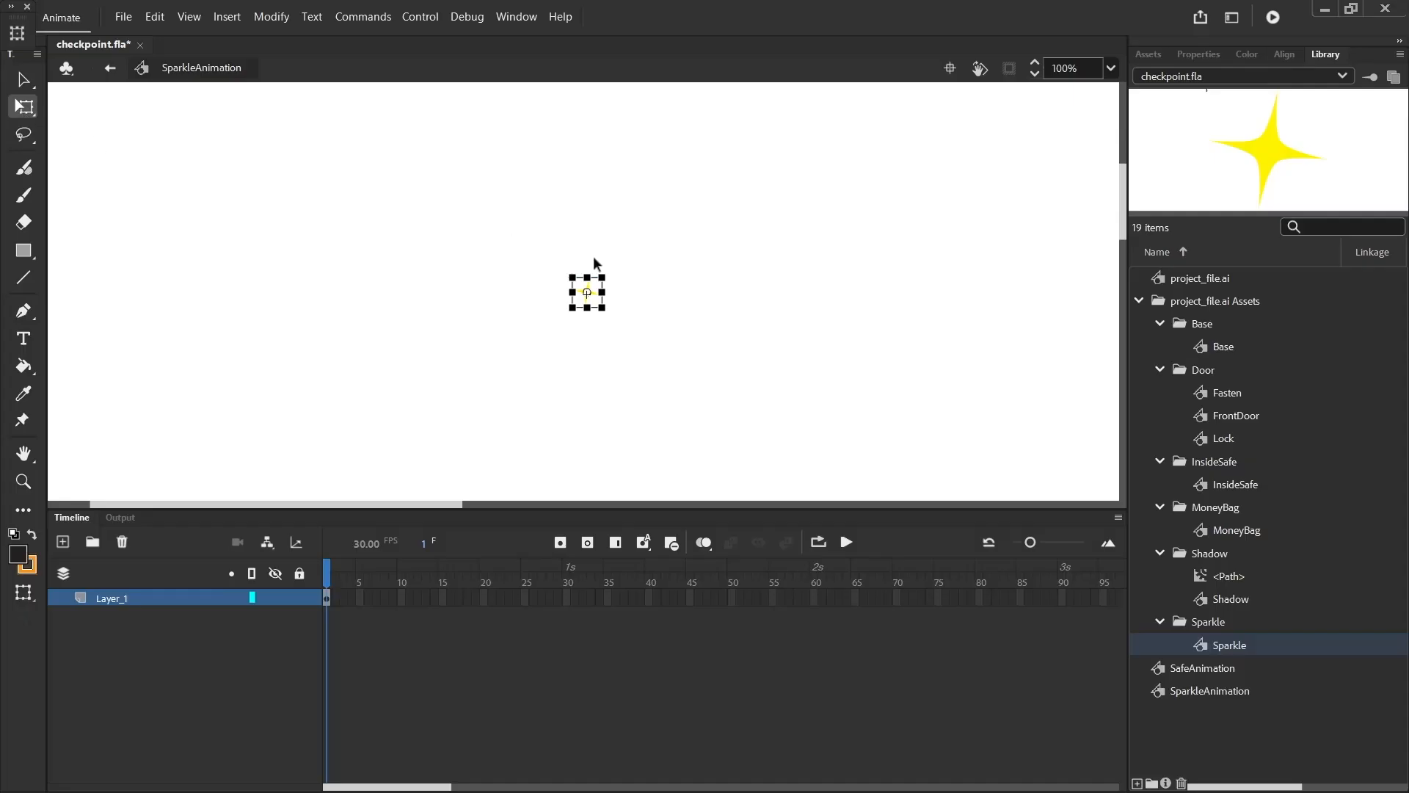
drag(603, 276, 647, 251)
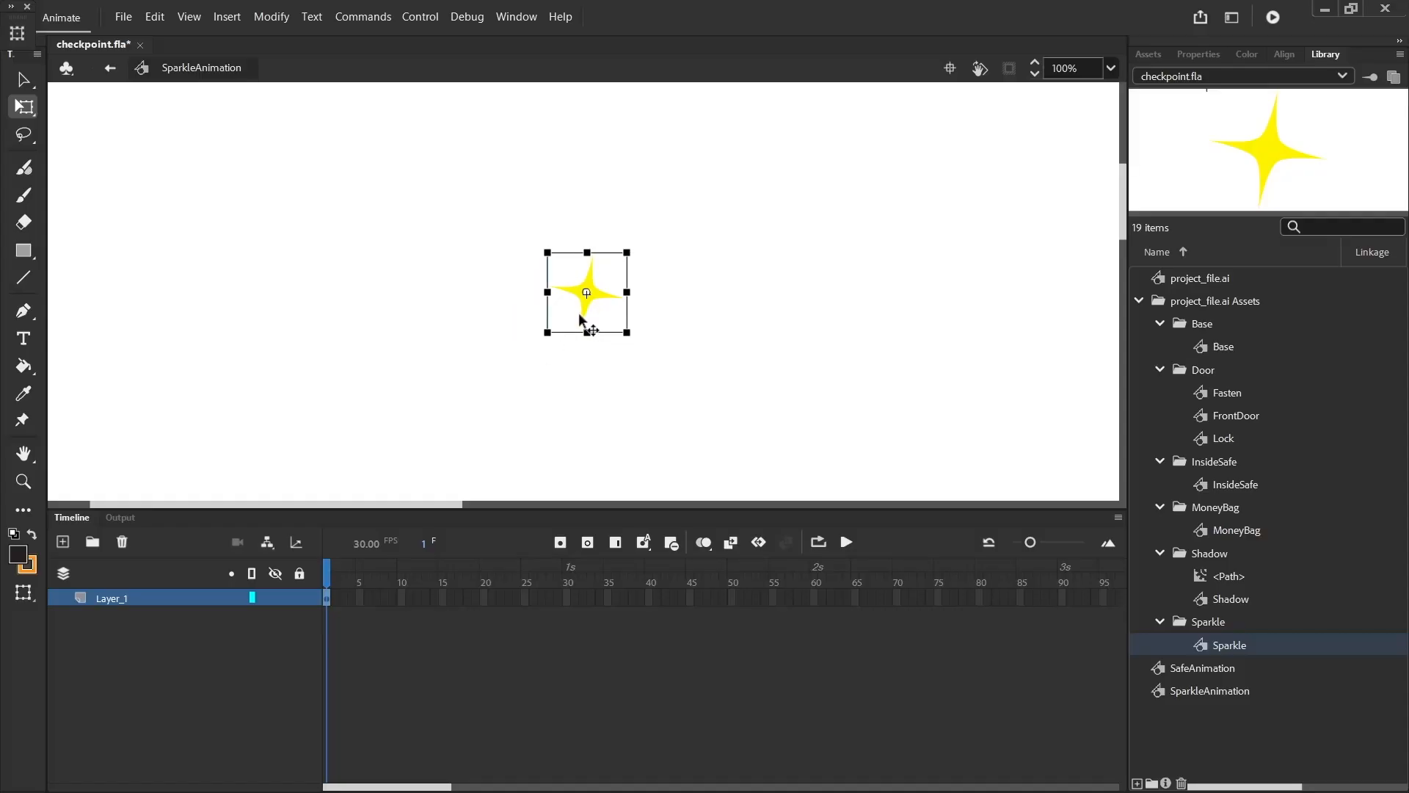
Step: Extend Layer_1 of SparkleAnimation to frame 60 and insert a keyframe there
right_click(815, 598)
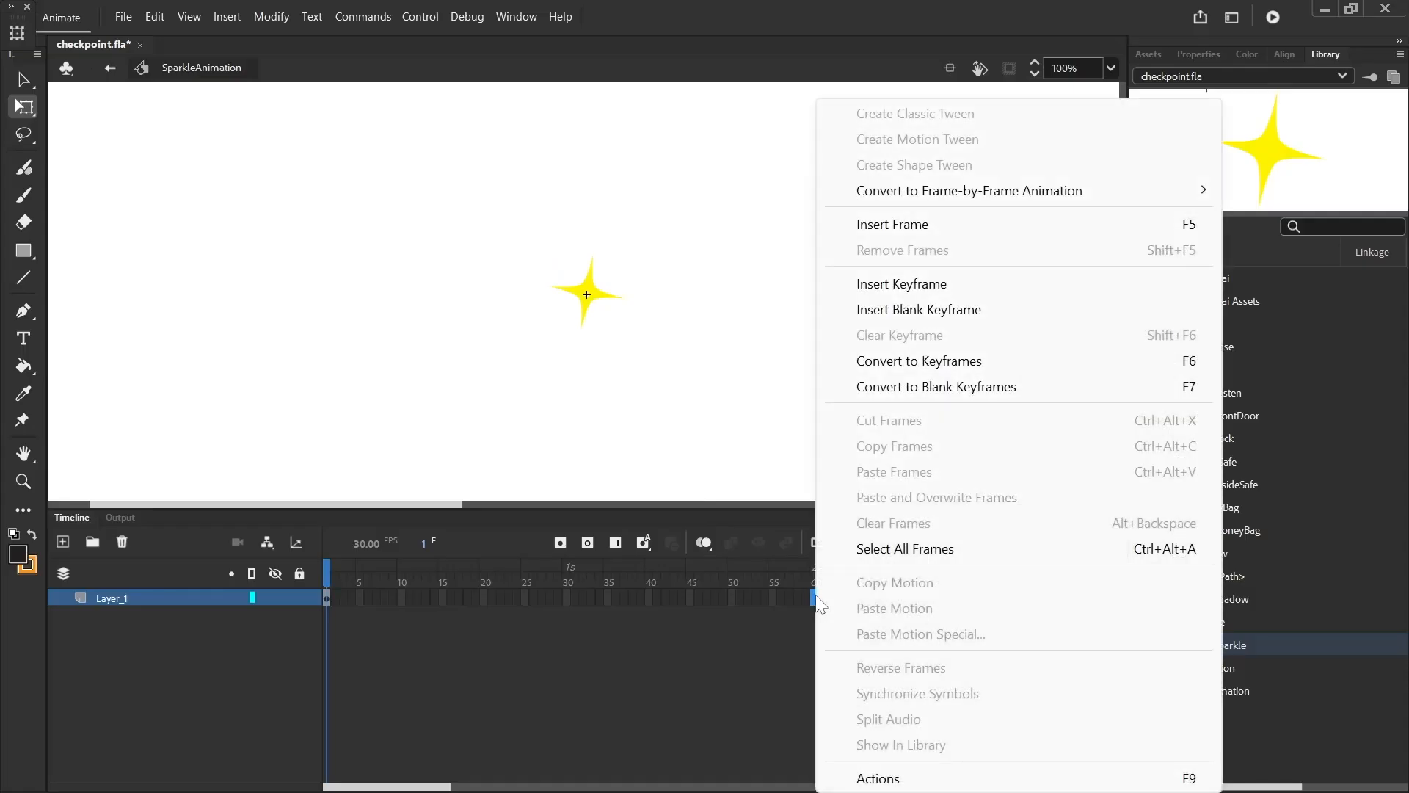
click(917, 232)
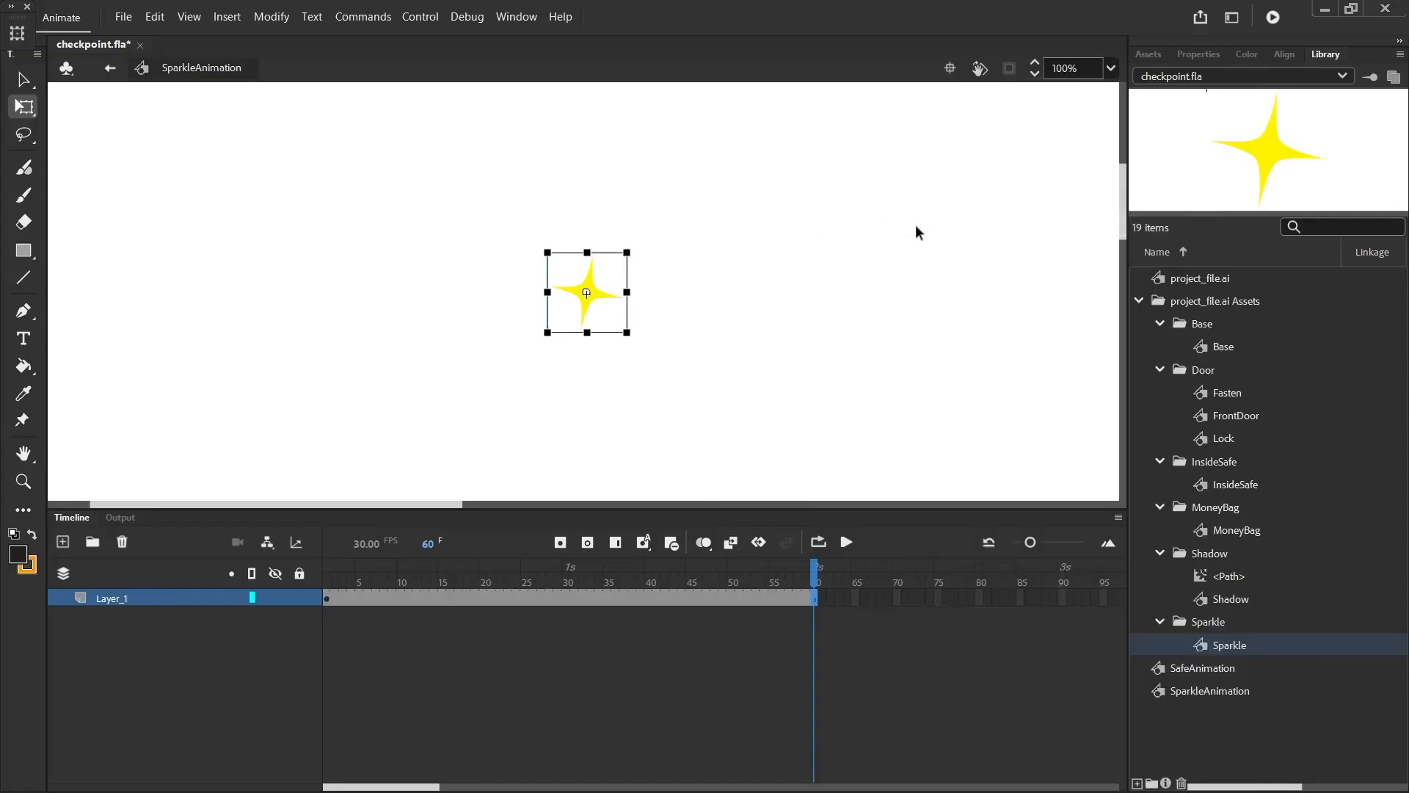
right_click(813, 597)
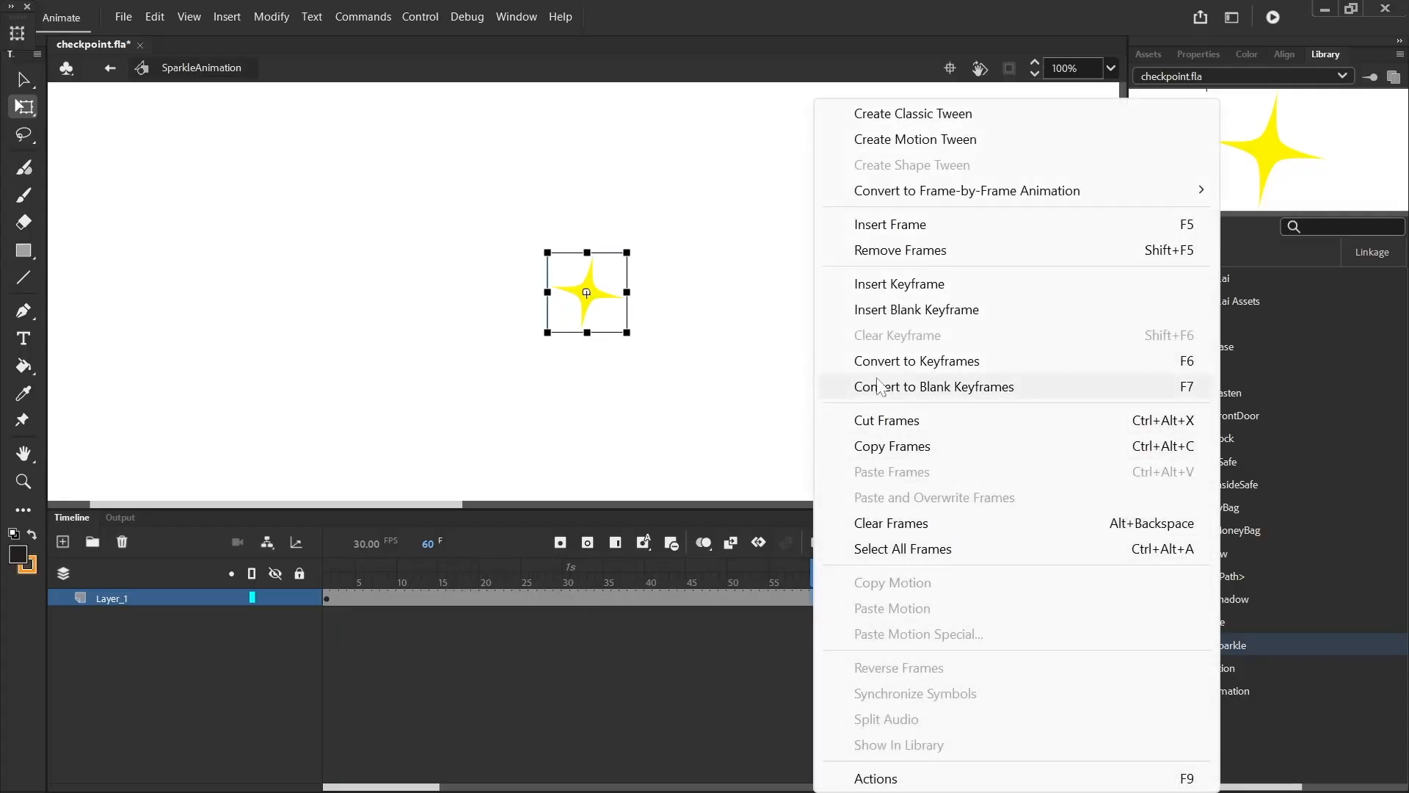
click(922, 282)
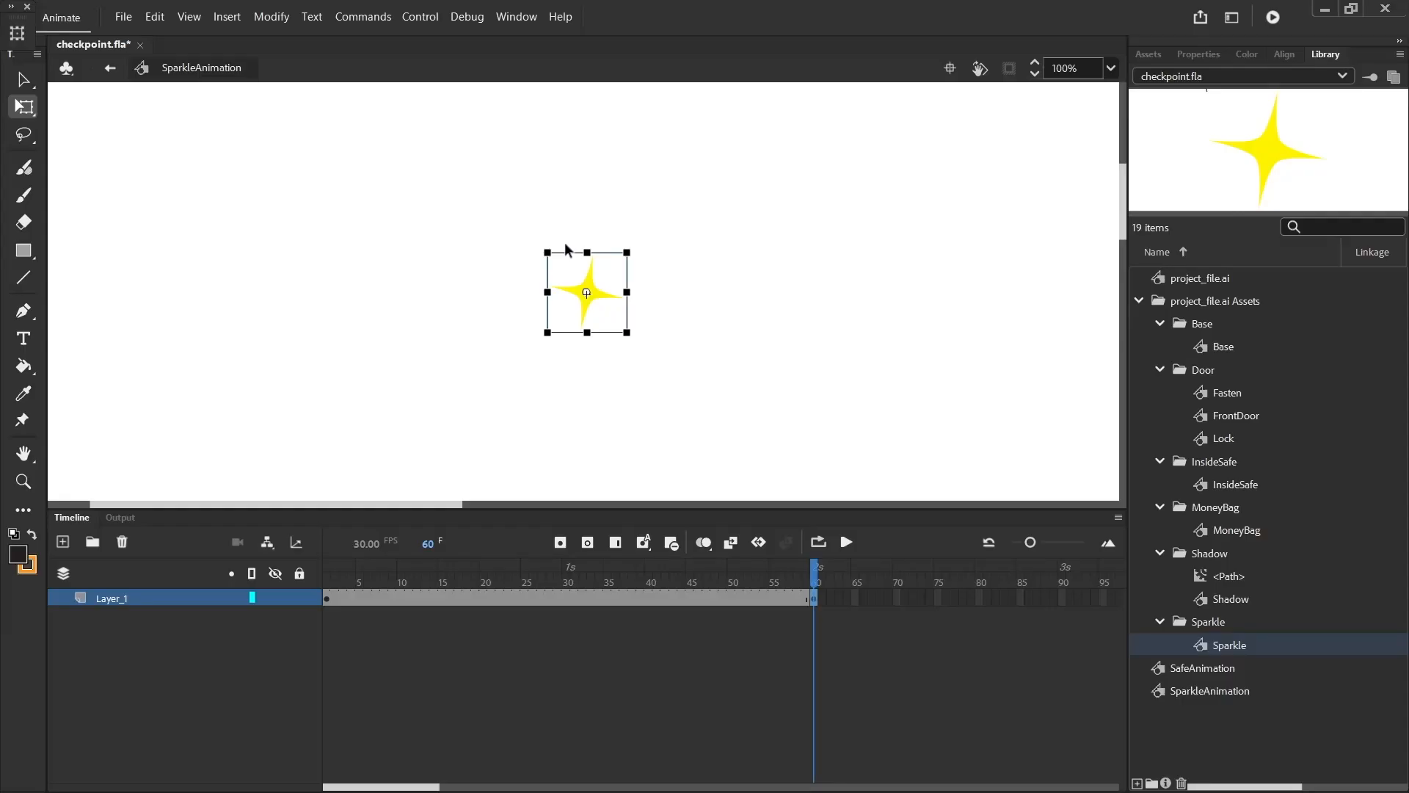
Step: Move the sparkle at frame 60 straight up from the registration point to near the top of the visible canvas
key(shift+Up)
key(shift+Up)
key(shift+Up)
key(shift+Up)
key(shift+Up)
key(shift+Up)
key(shift+Up)
key(shift+Up)
key(shift+Up)
key(shift+Up)
key(shift+Up)
key(shift+Up)
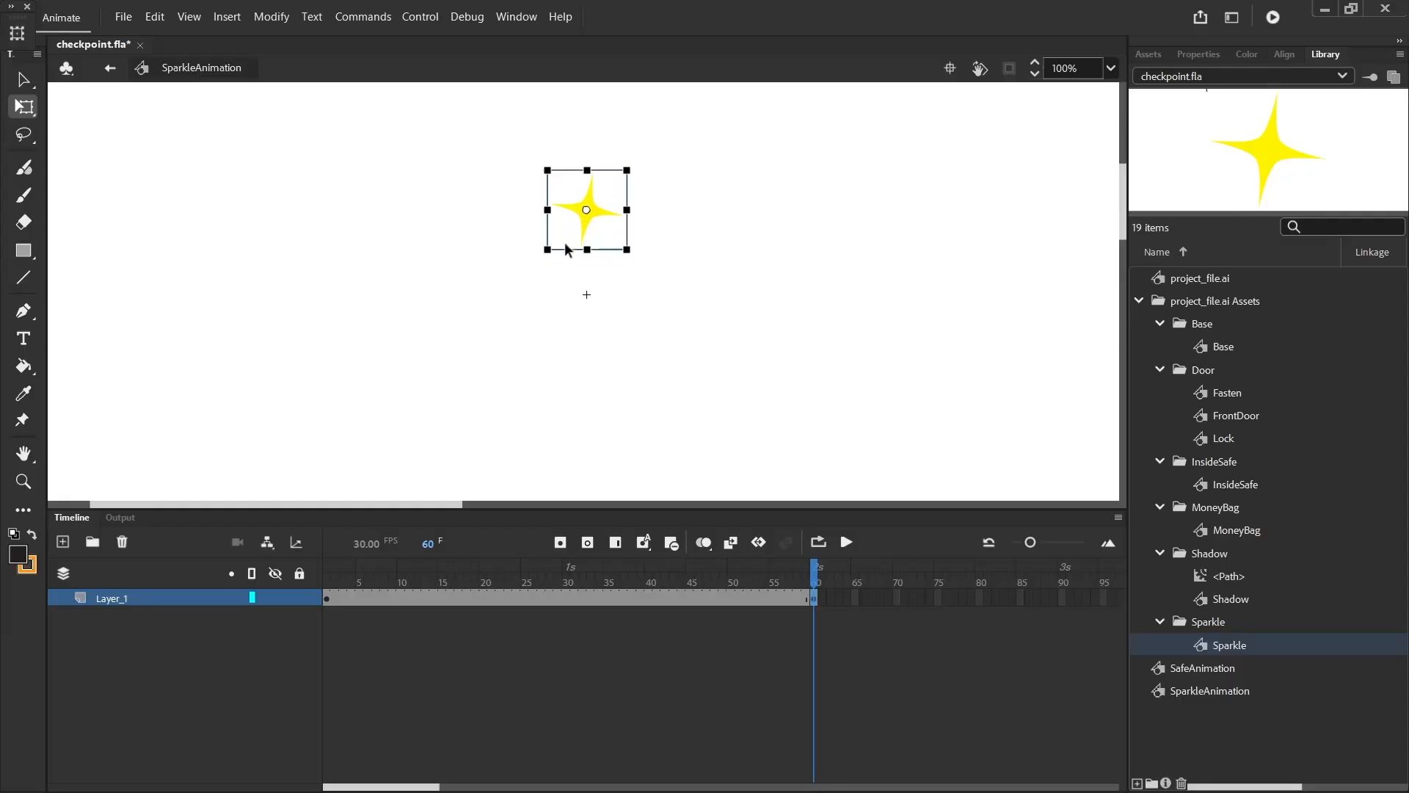
key(shift+Up)
key(shift+Up)
key(shift+Up)
key(shift+Up)
key(shift+Up)
key(shift+Up)
key(shift+Up)
key(shift+Up)
key(shift+Up)
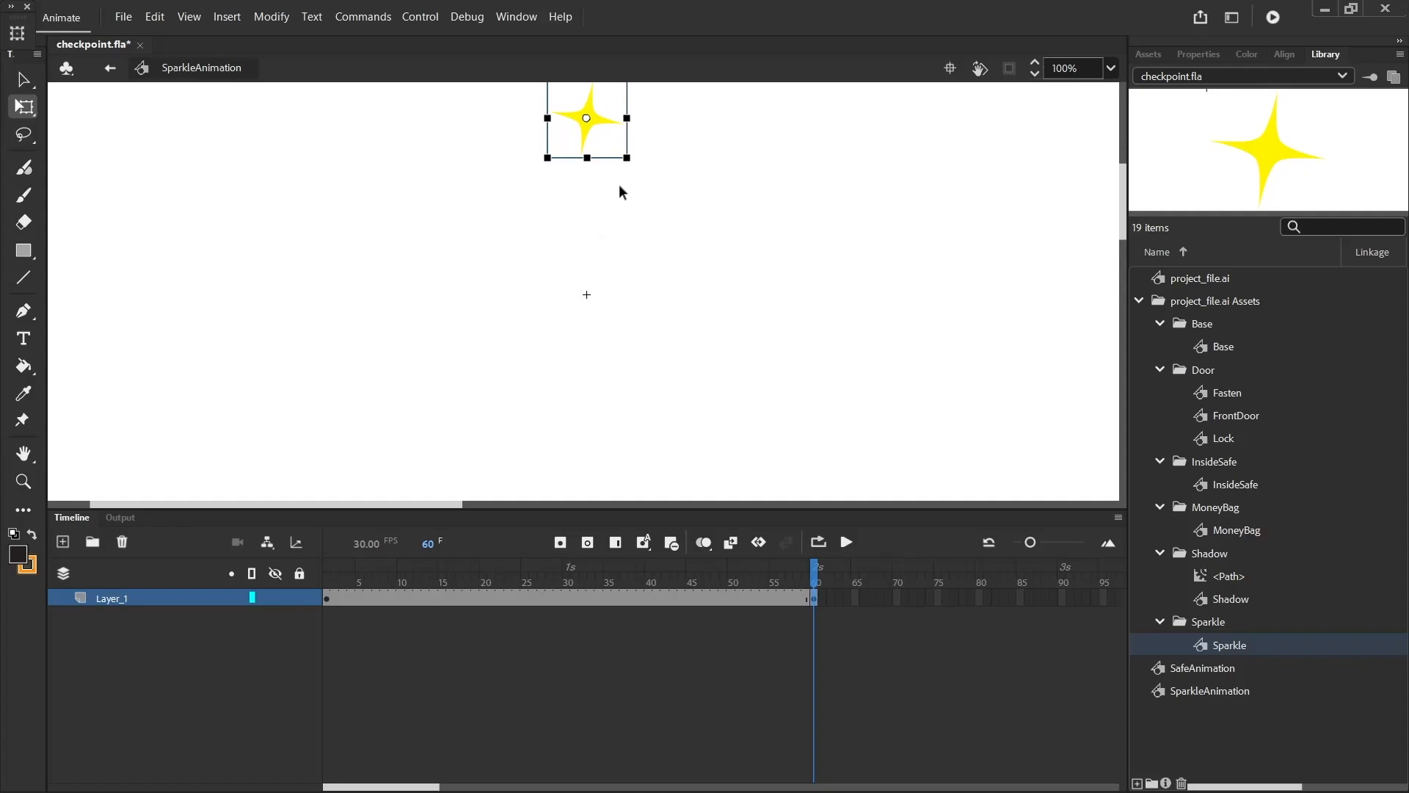
Step: Create a classic tween between Layer_1's keyframes at frames 1 and 60, and return the playhead to frame 1
right_click(682, 596)
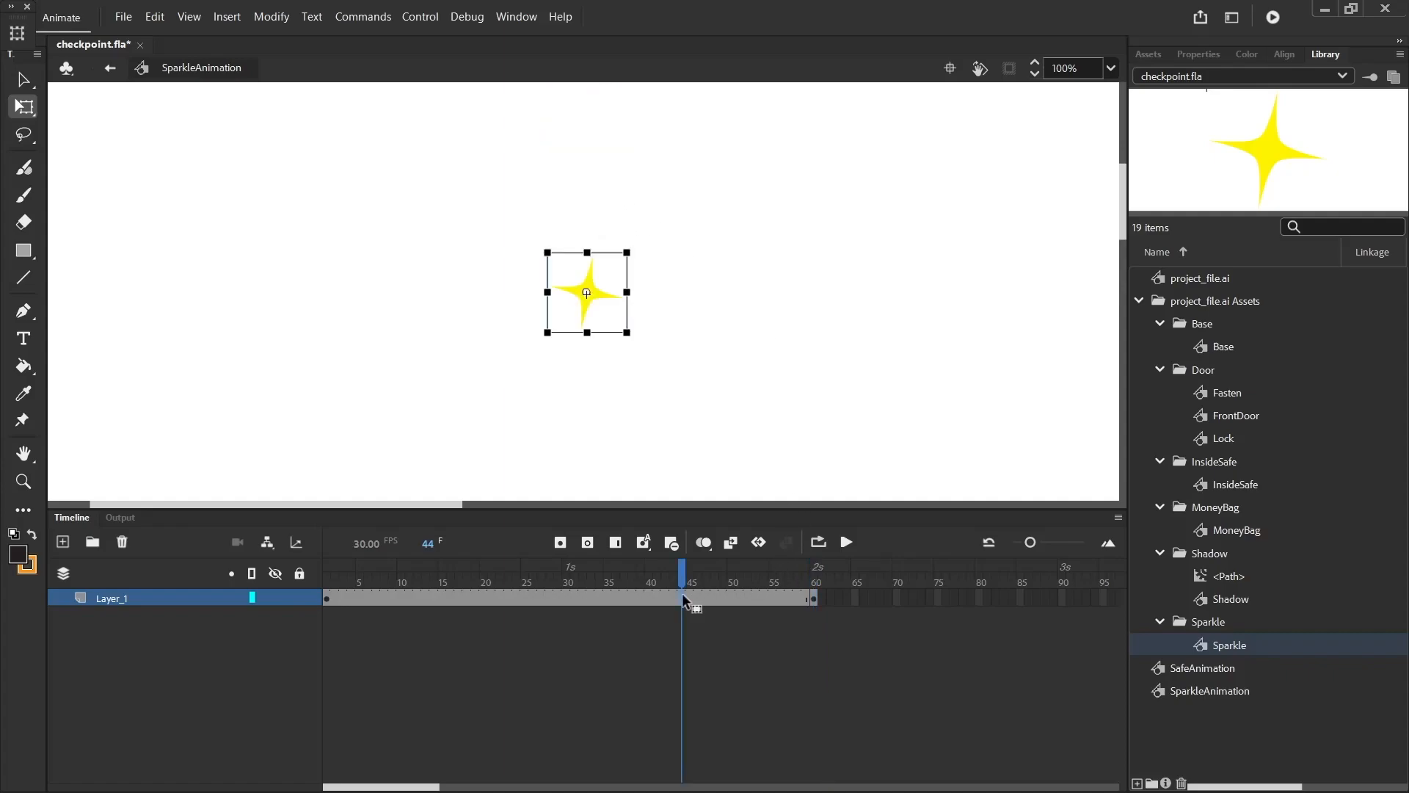
click(802, 116)
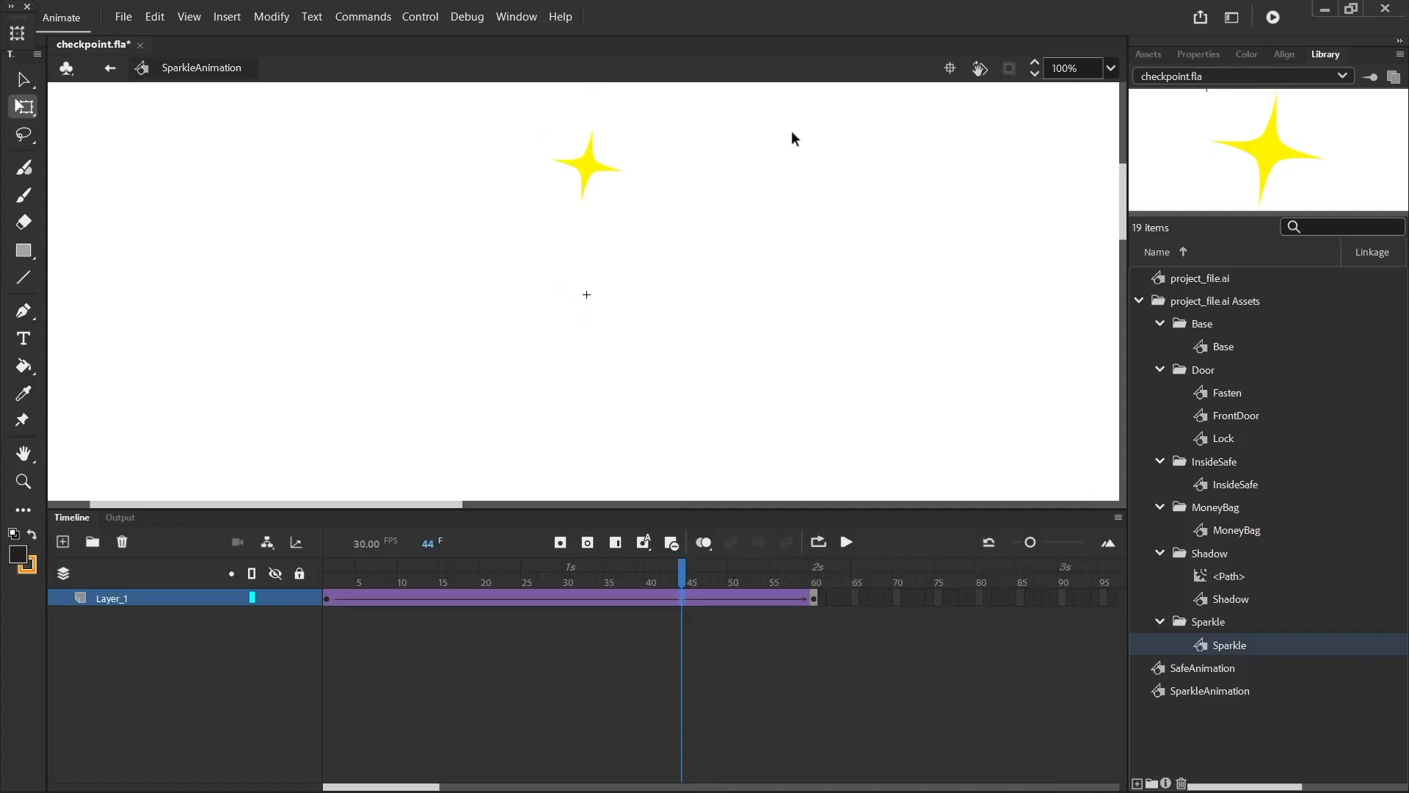
drag(684, 572, 303, 584)
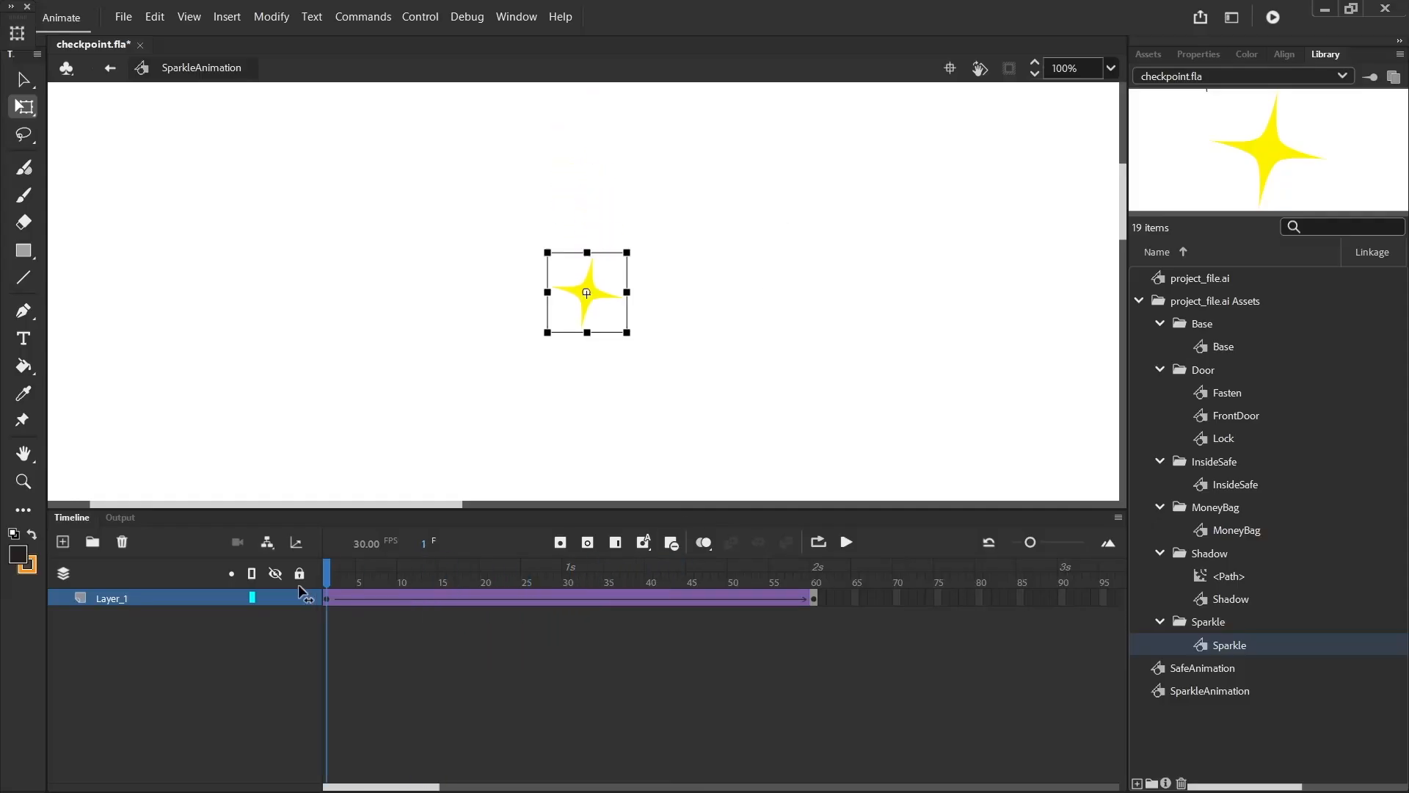
Step: Set the sparkle's rotation at frame 60 of SparkleAnimation to 180° and play the tween from frame 1
click(846, 541)
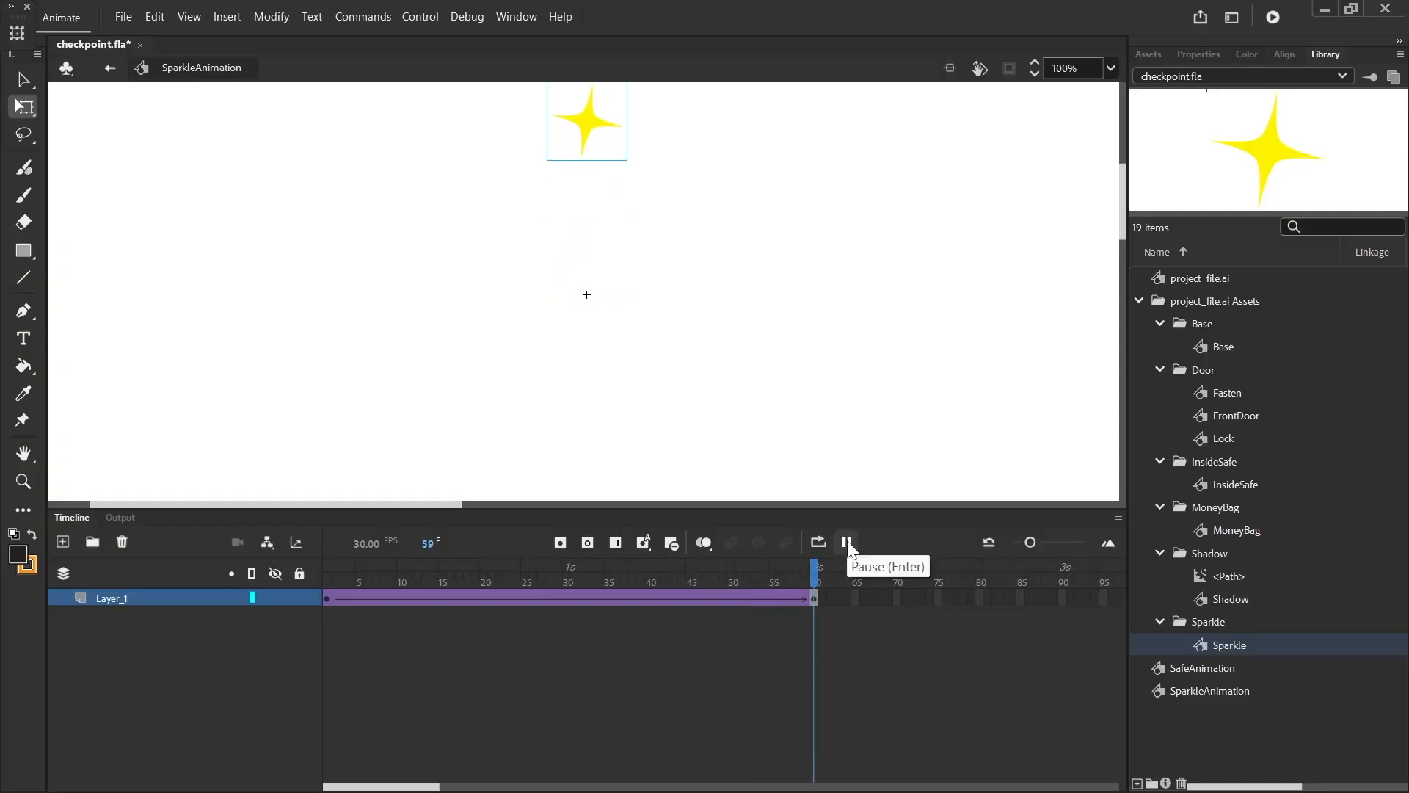
click(814, 599)
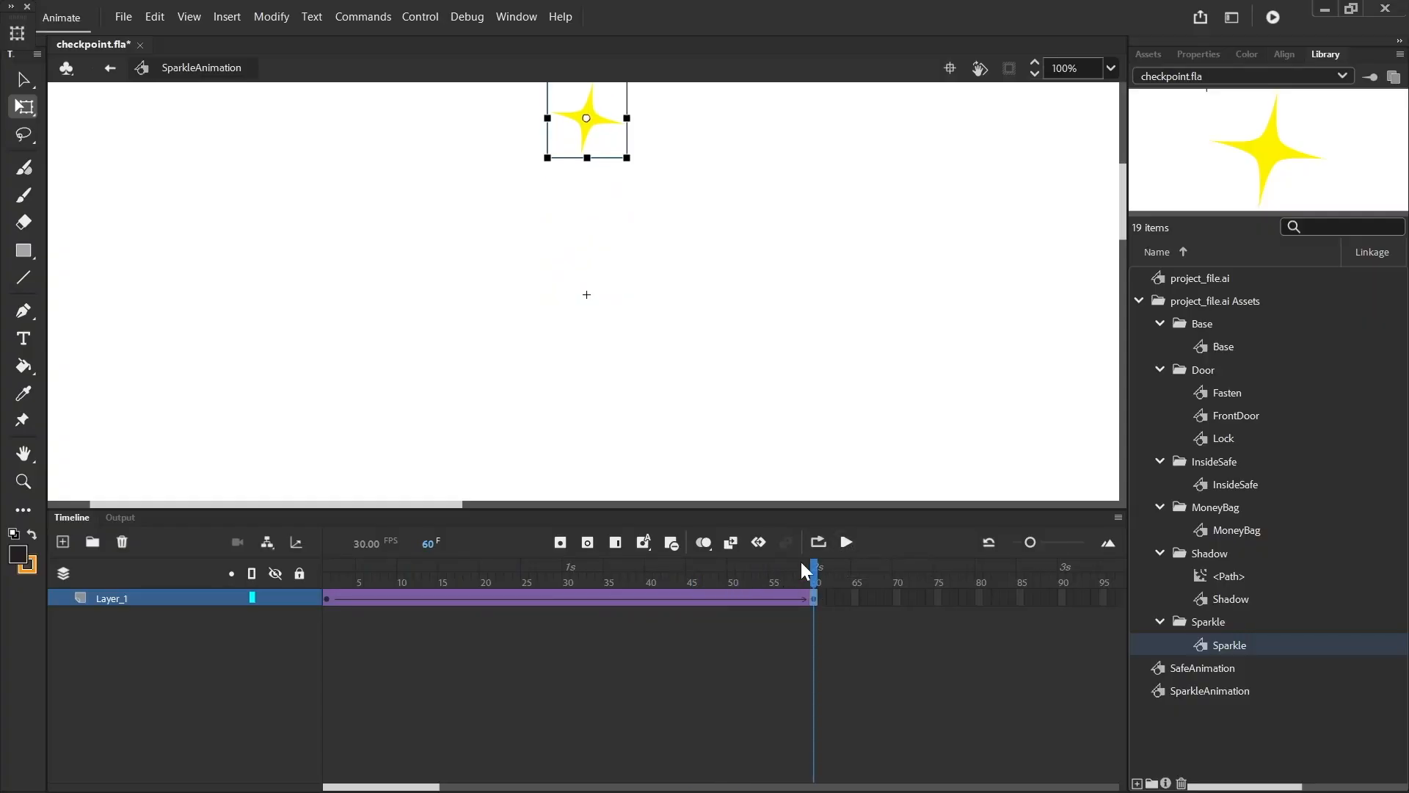
click(517, 18)
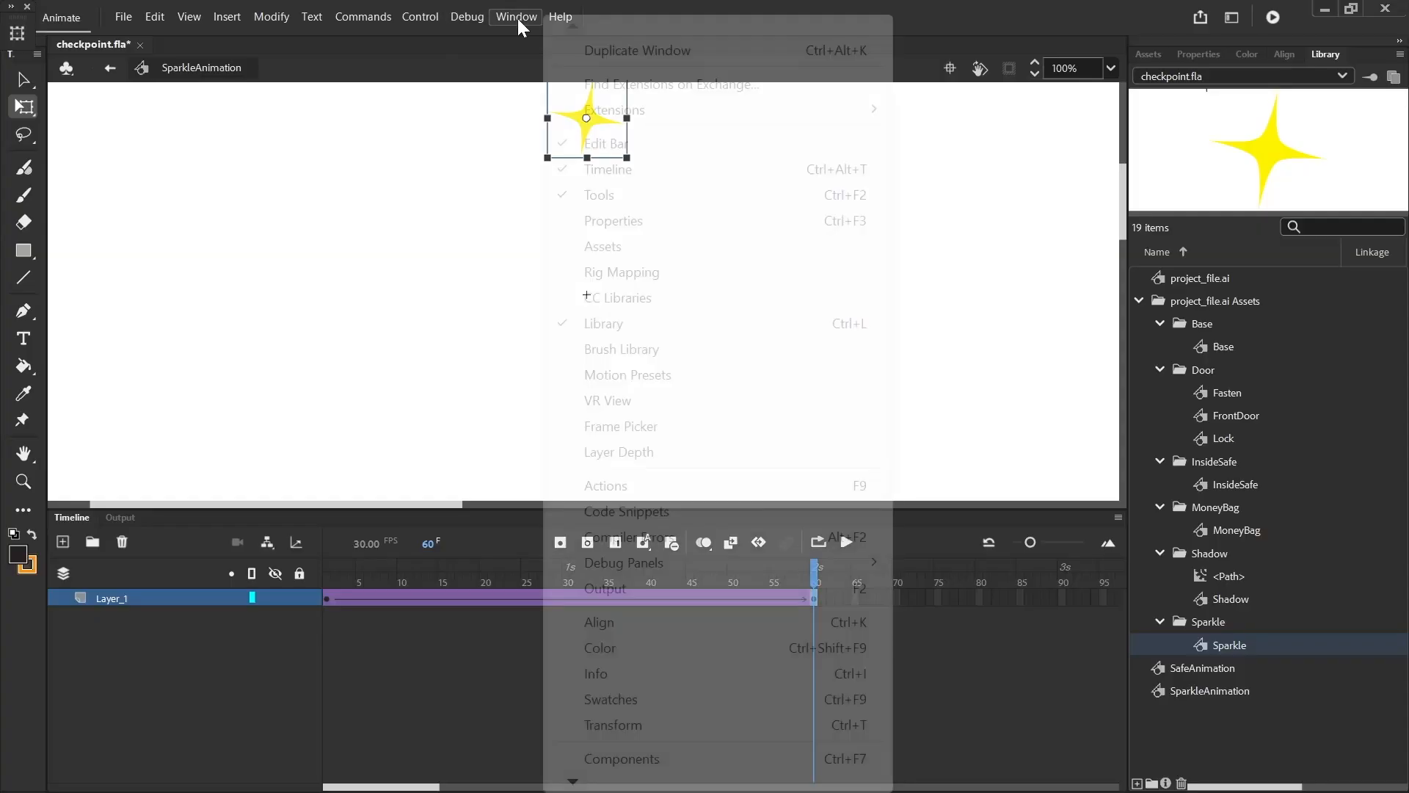
click(606, 725)
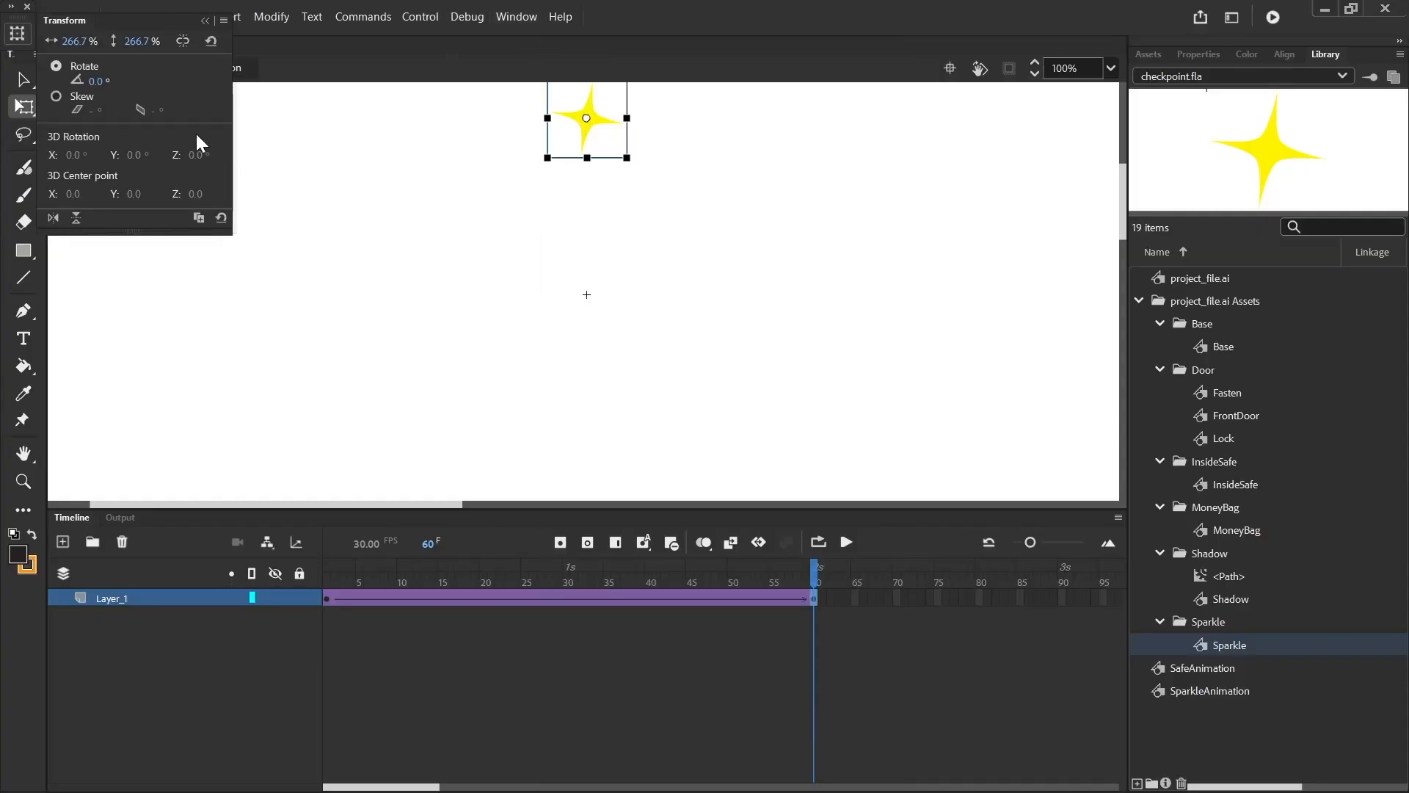
click(96, 81)
text(180)
key(Return)
click(759, 613)
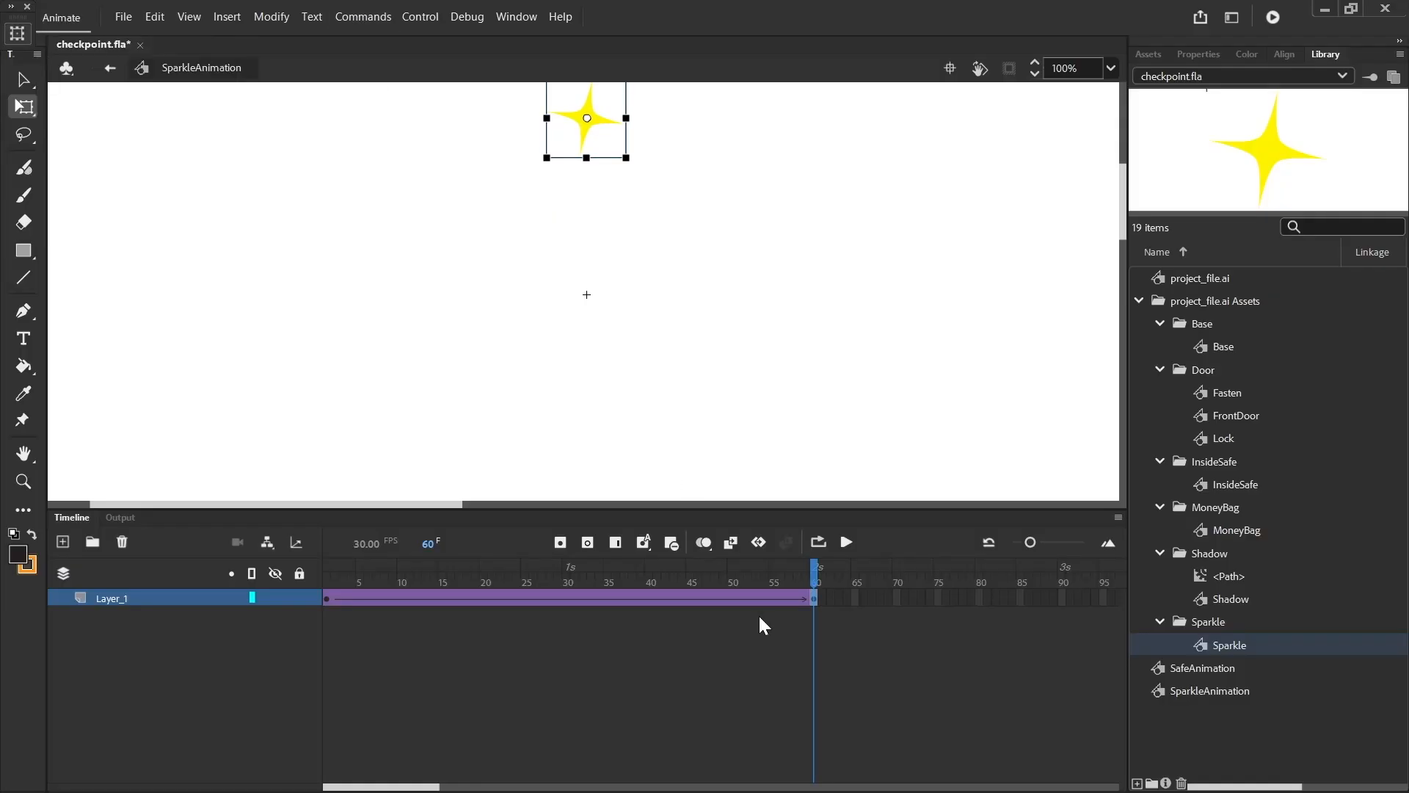
drag(818, 576, 331, 572)
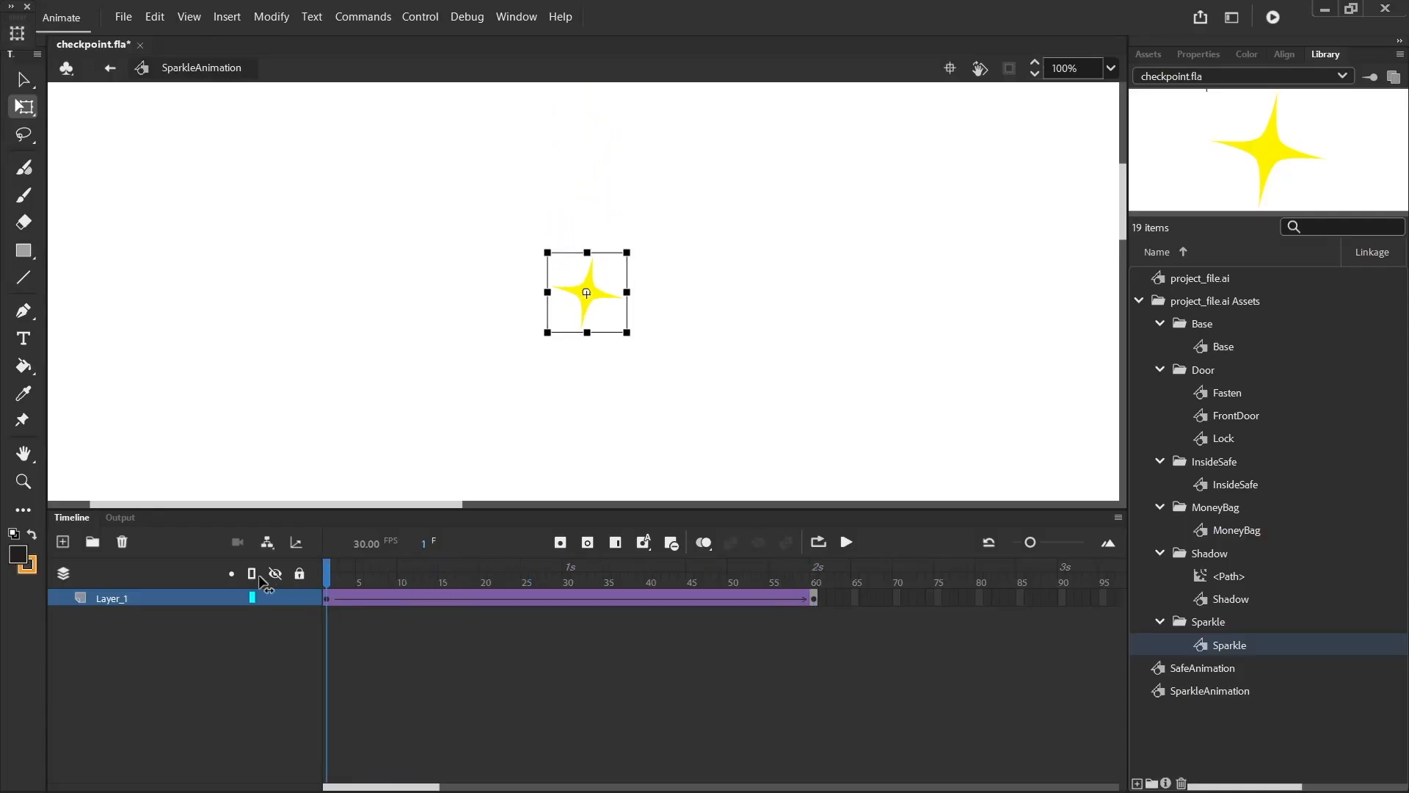
click(846, 543)
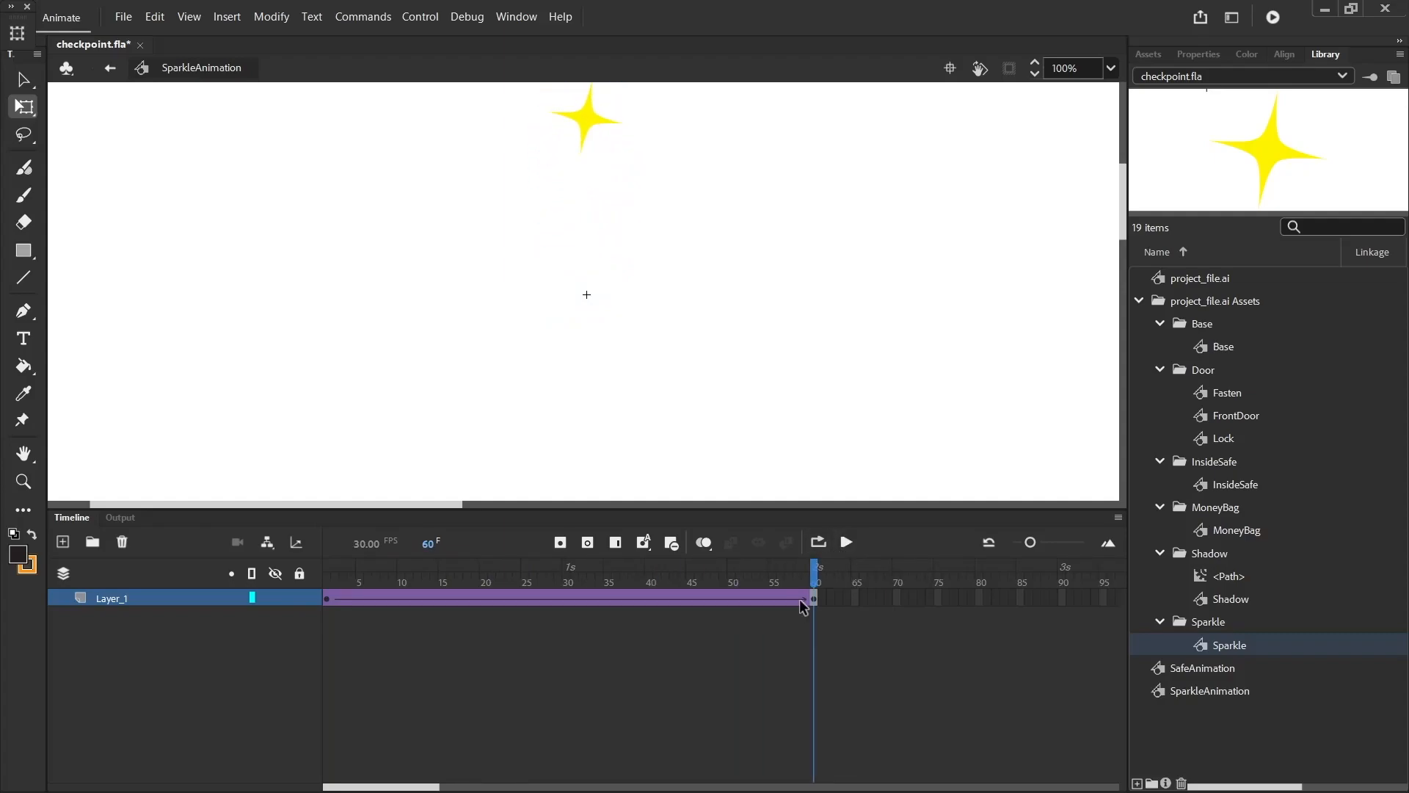
Step: Open the SafeAnimation symbol for editing, play it past the door opening, and move to frame 190
click(114, 70)
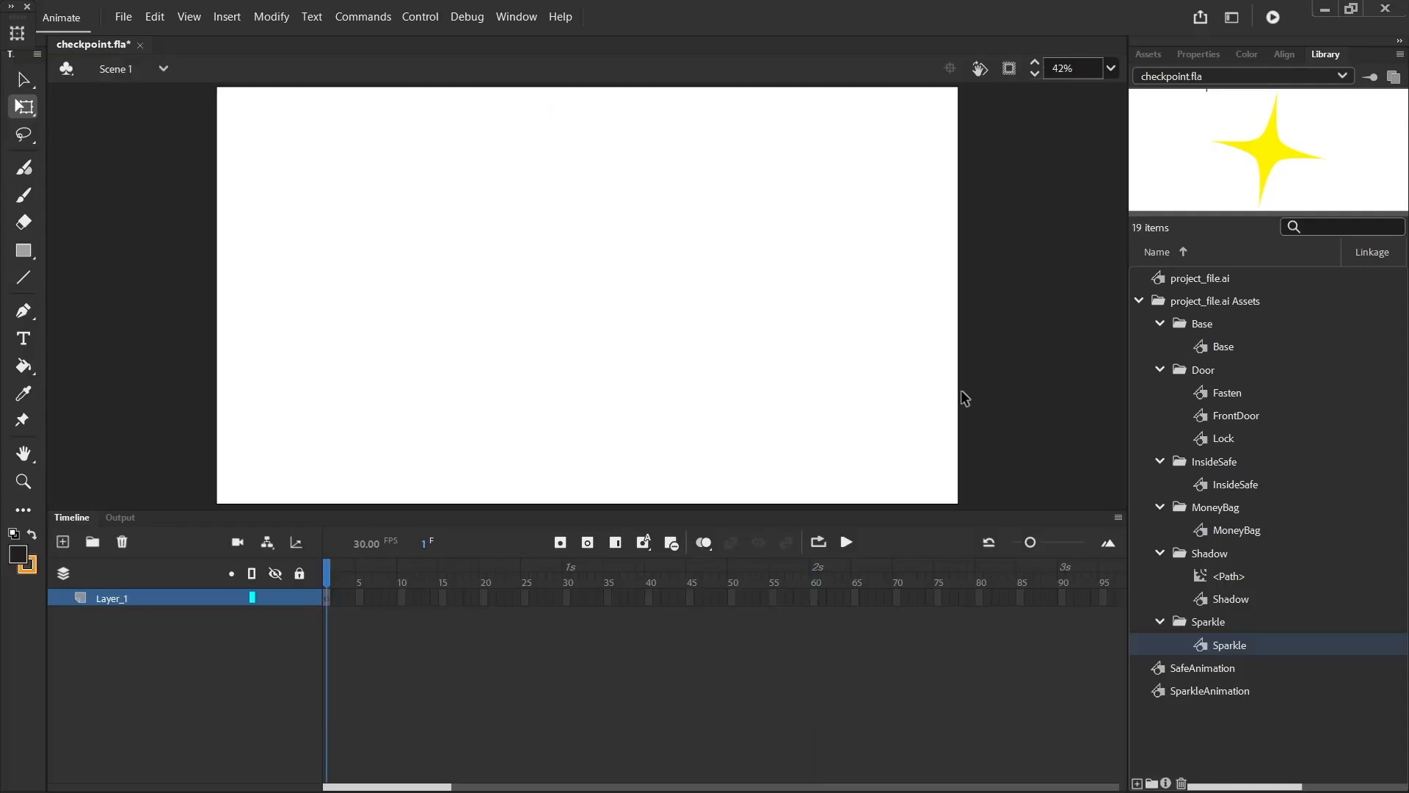
click(1209, 668)
right_click(1209, 668)
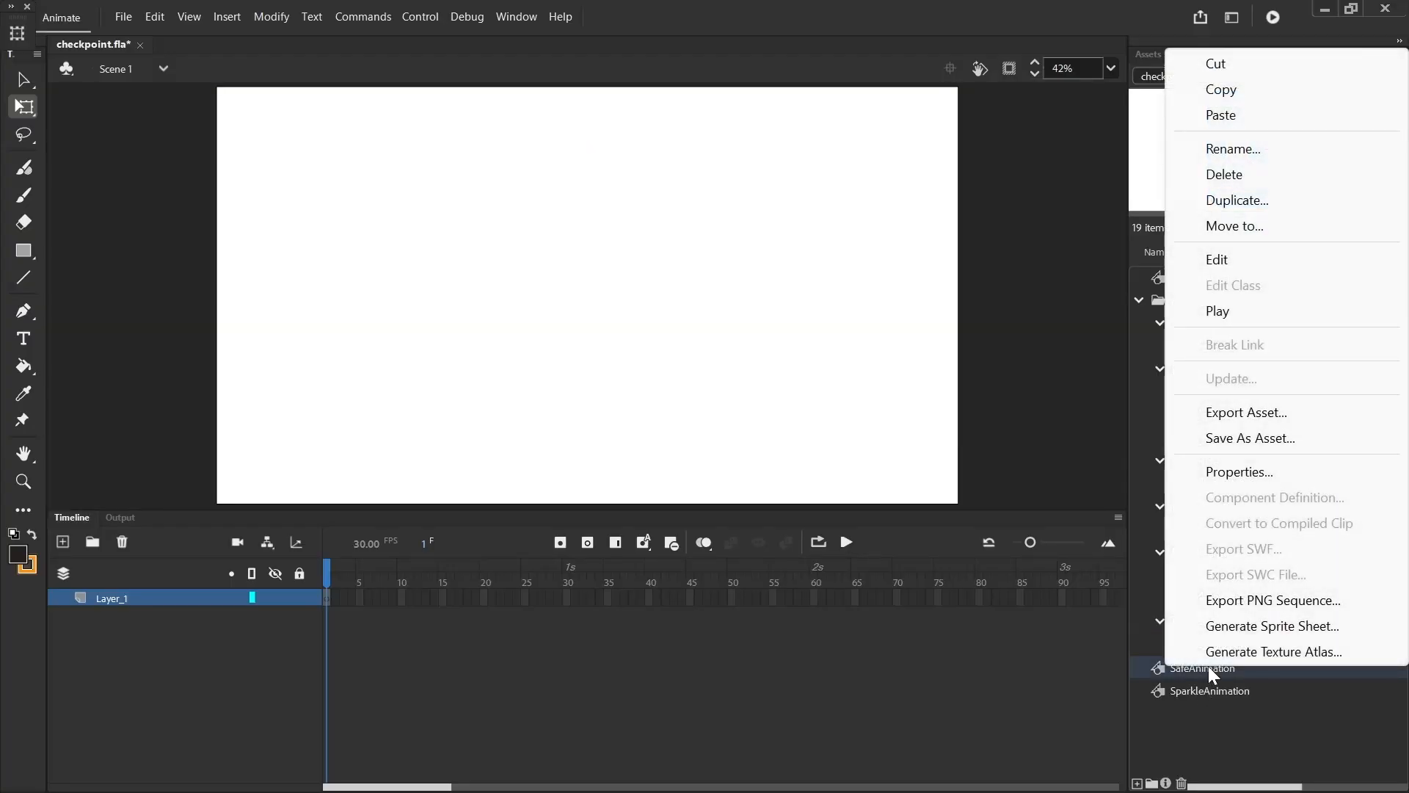
click(1239, 263)
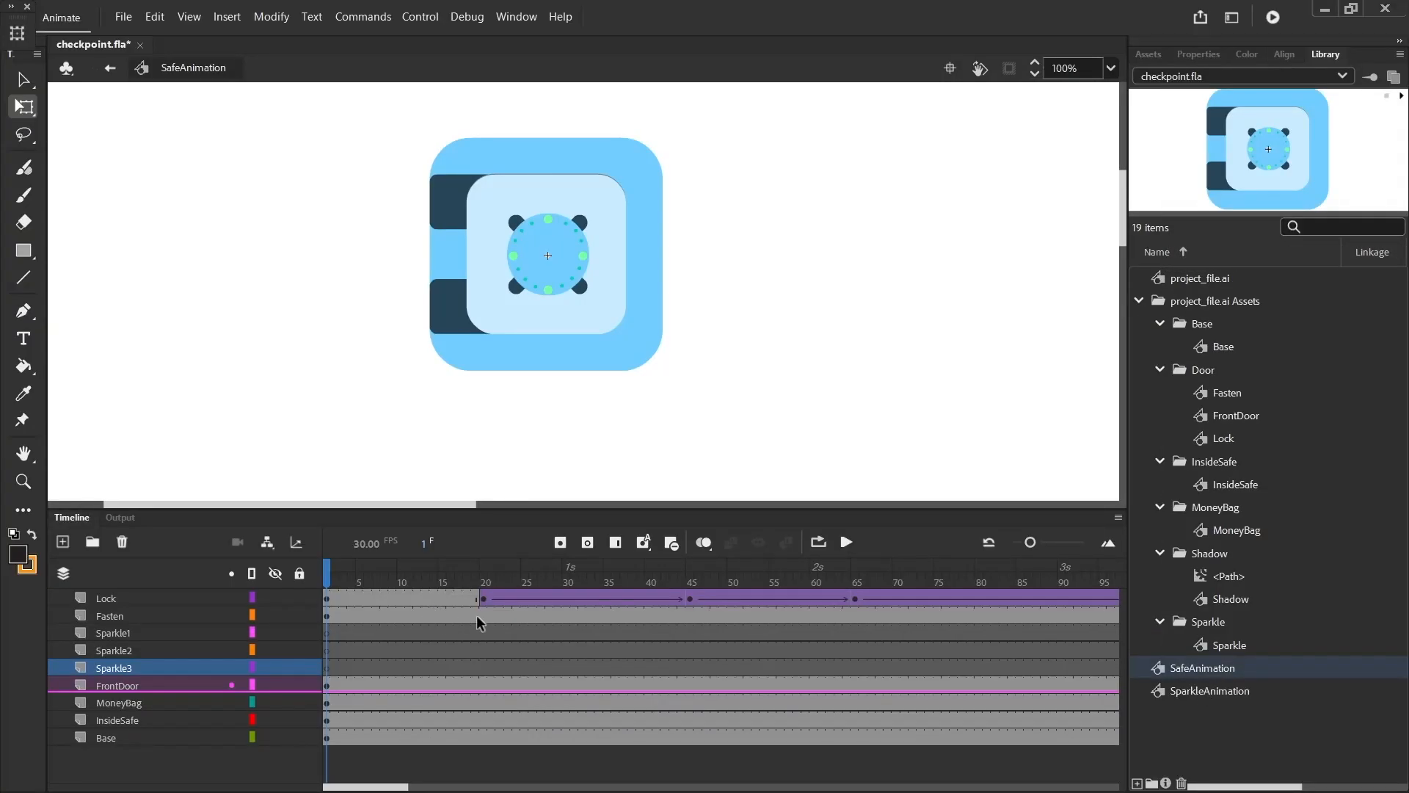
click(847, 541)
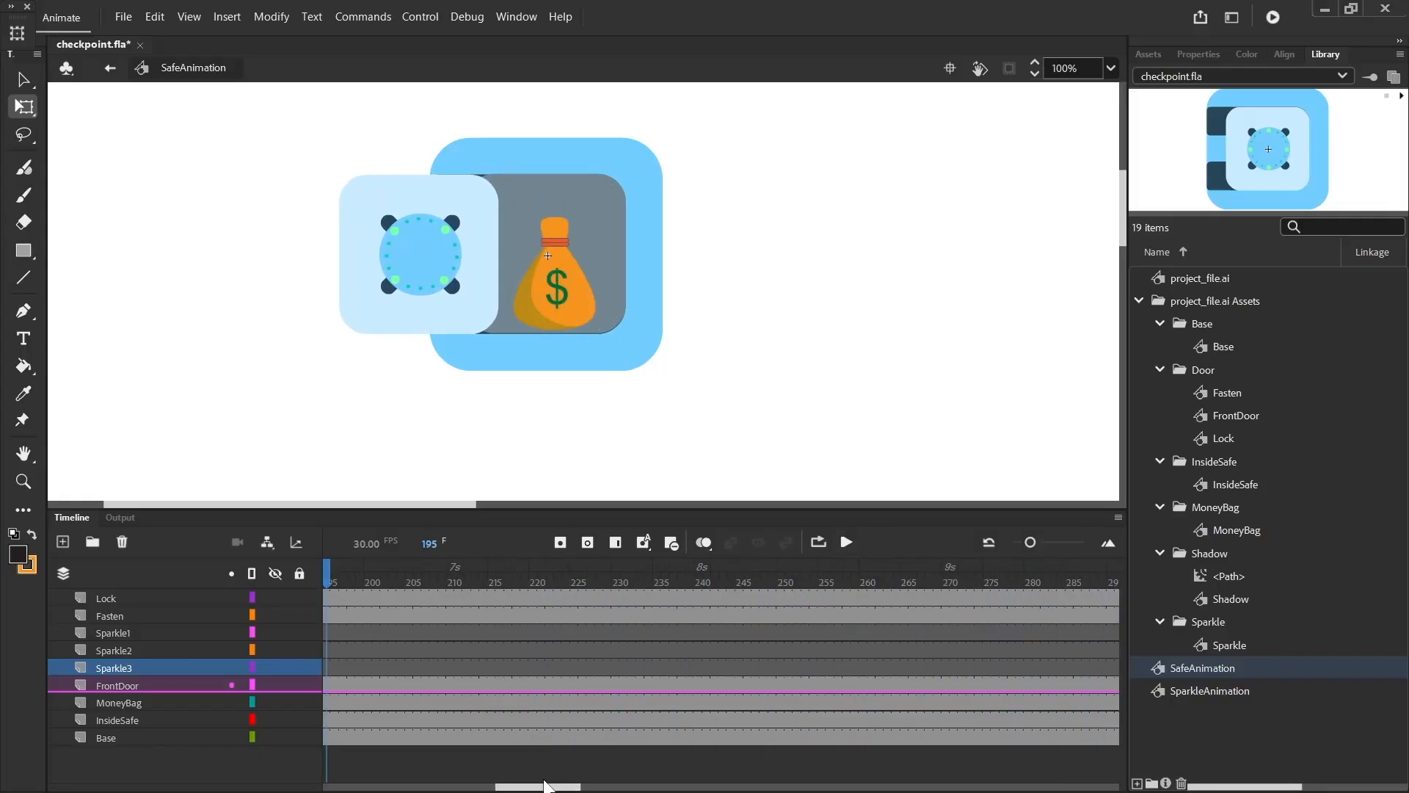
drag(541, 787, 512, 788)
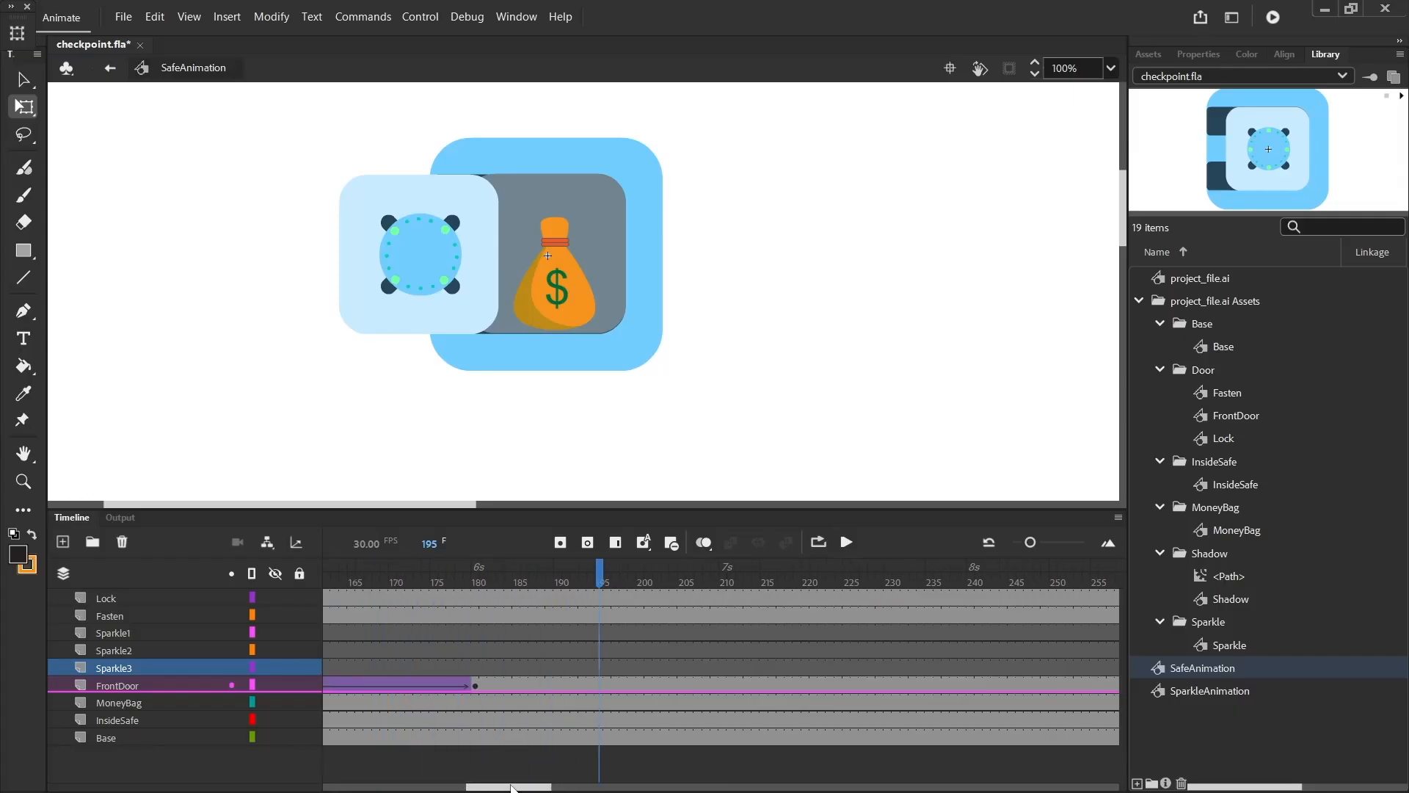
click(559, 690)
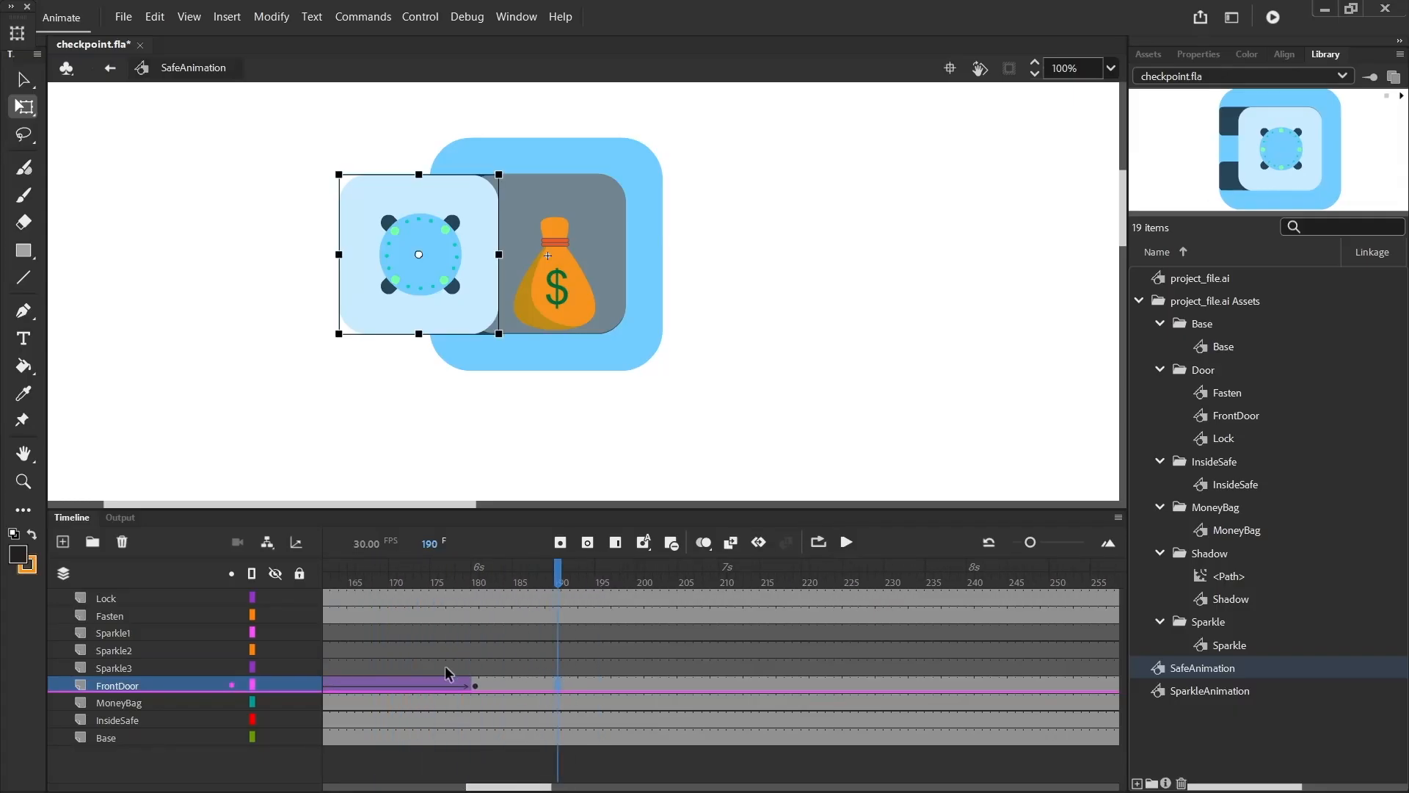
Step: Turn on layer highlighting for Sparkle1, Sparkle2 and Sparkle3, and turn it off for FrontDoor
click(232, 667)
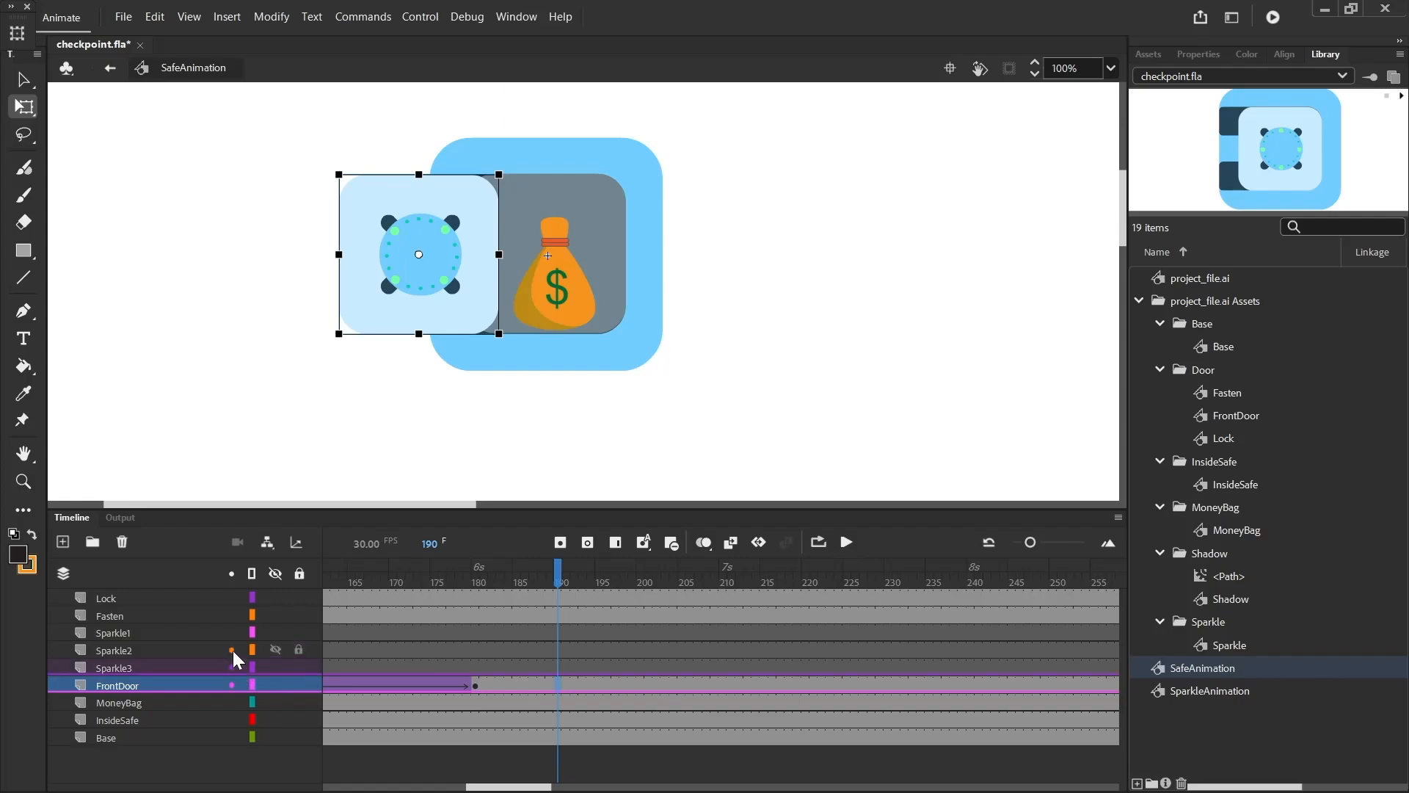
click(232, 650)
click(232, 632)
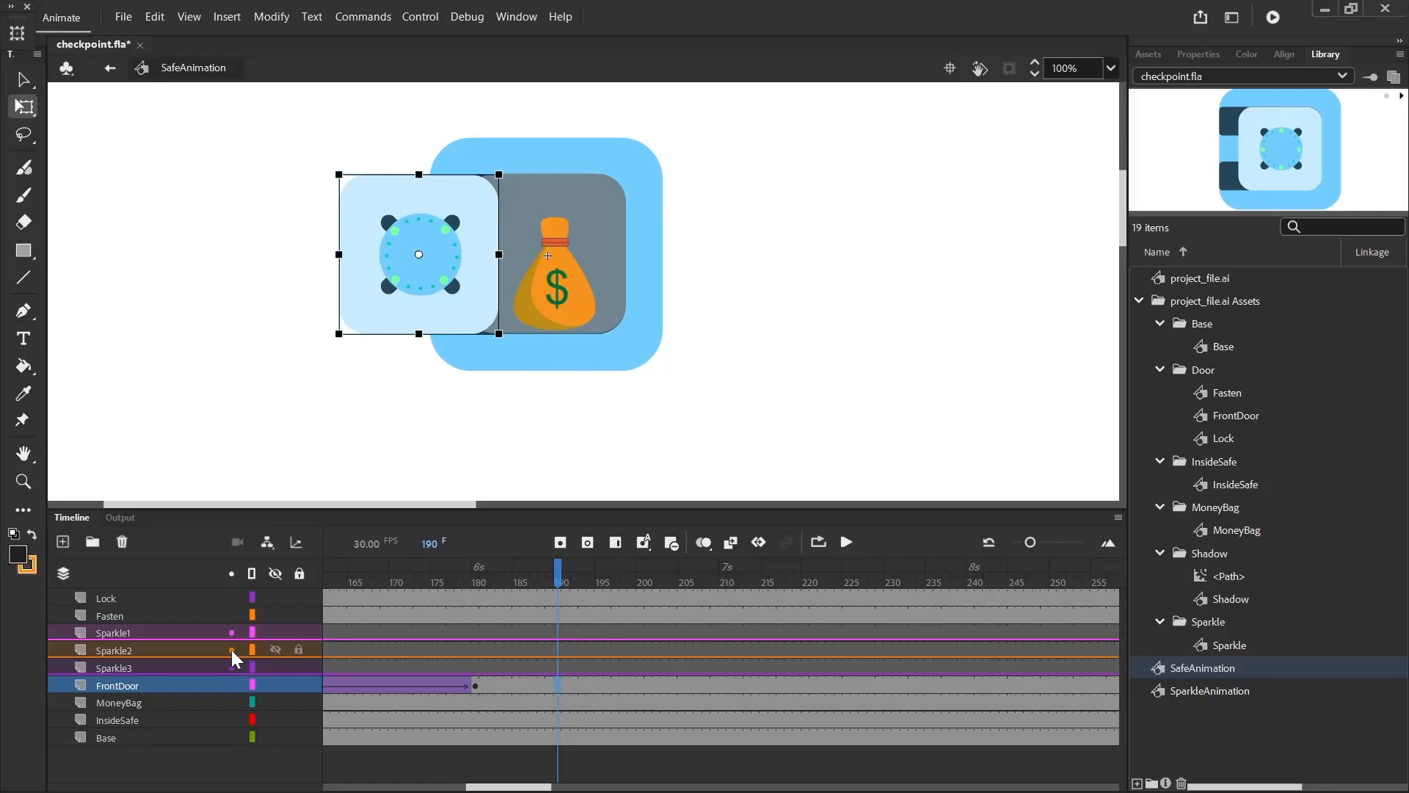
Step: Insert a keyframe at frame 190 of the Sparkle1 layer
click(560, 636)
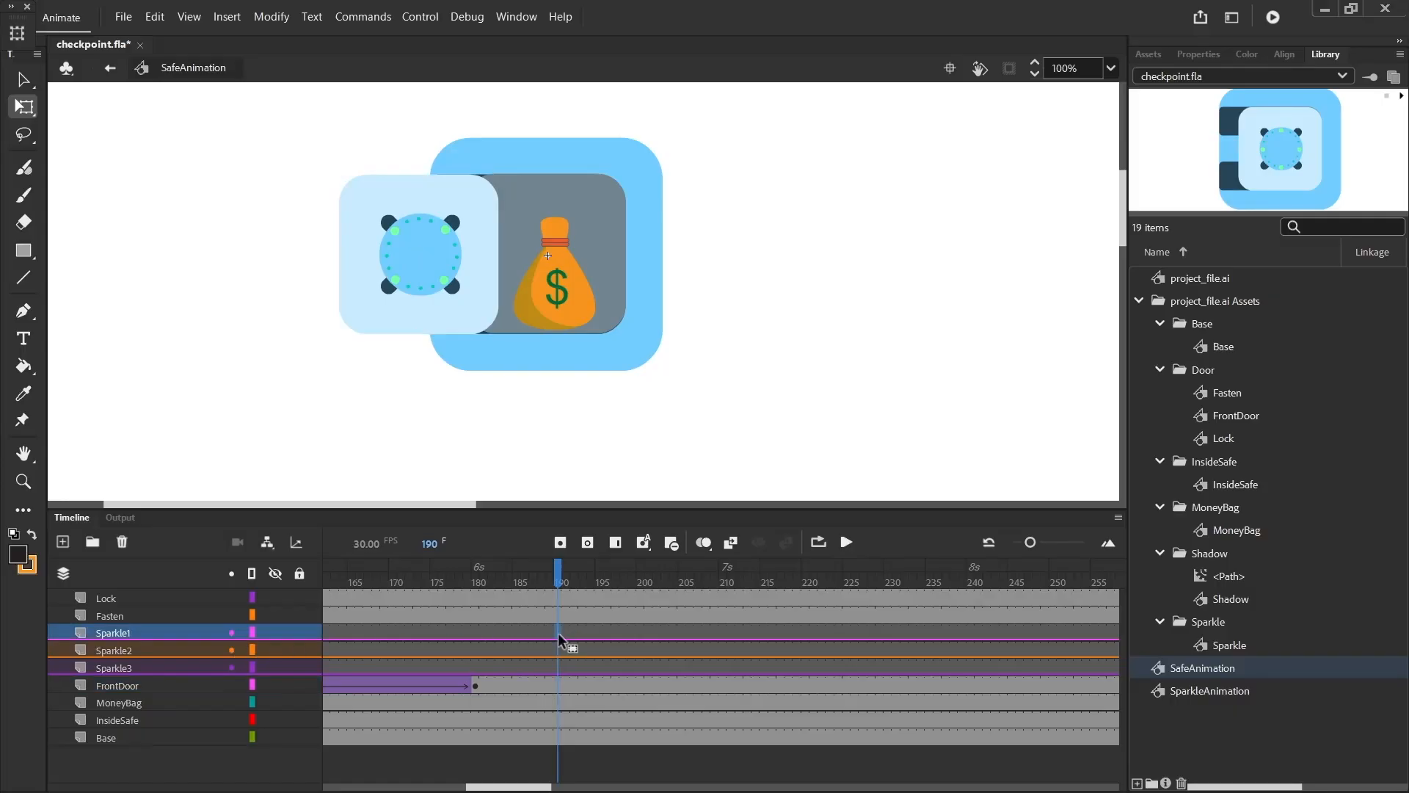
right_click(559, 636)
click(684, 285)
Step: Place SparkleAnimation just right of the money bag on Sparkle1 and shrink it to roughly three quarters of its size
click(1207, 692)
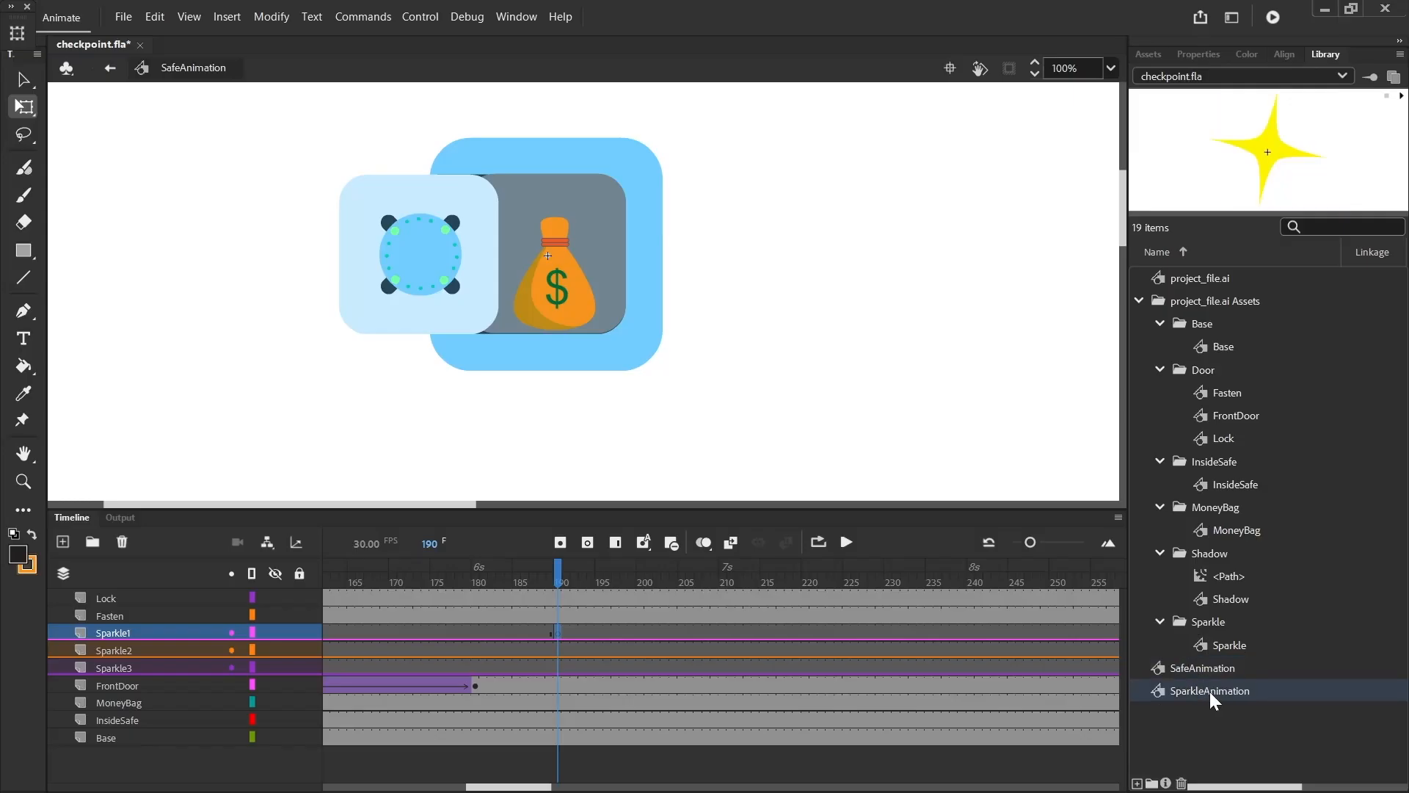
drag(1218, 697, 629, 287)
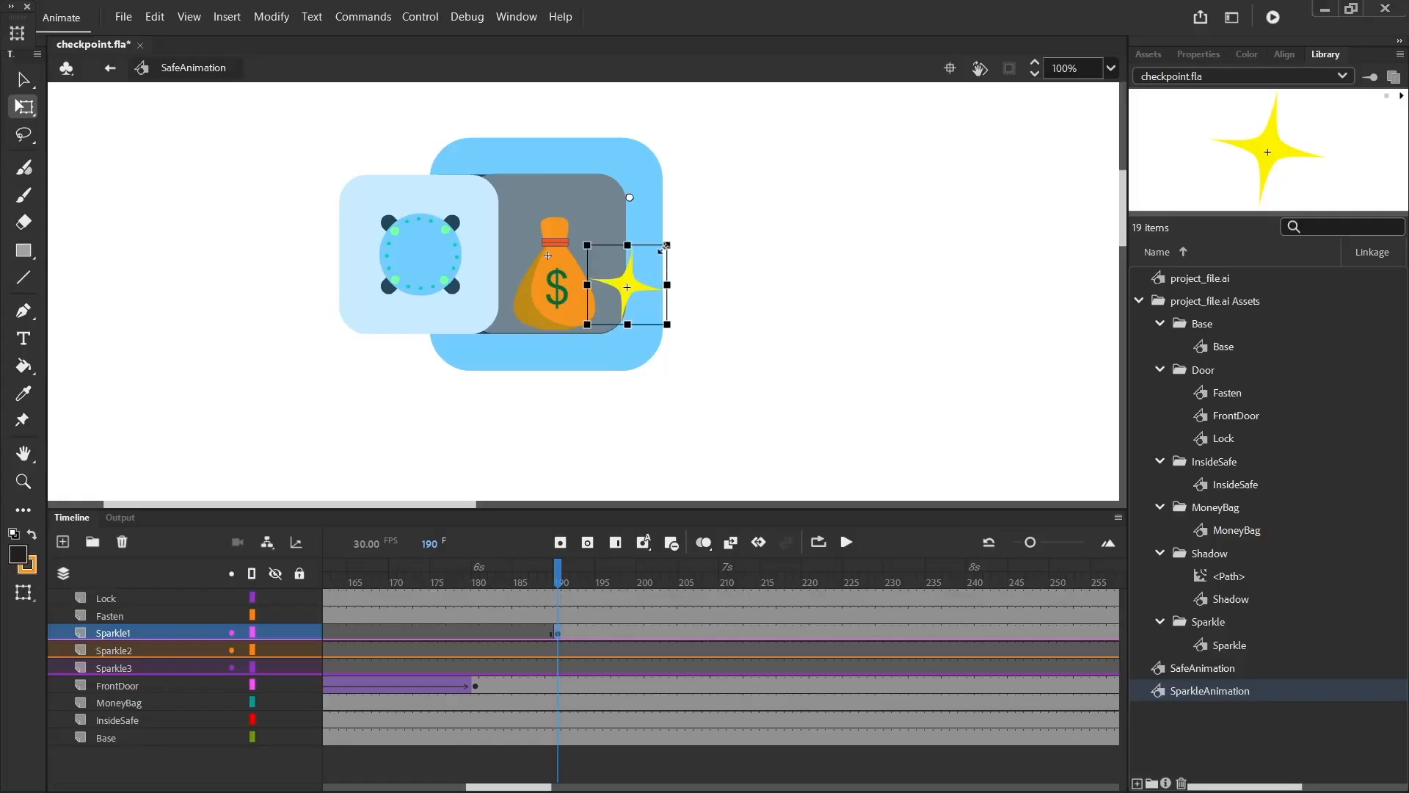
drag(671, 240, 639, 298)
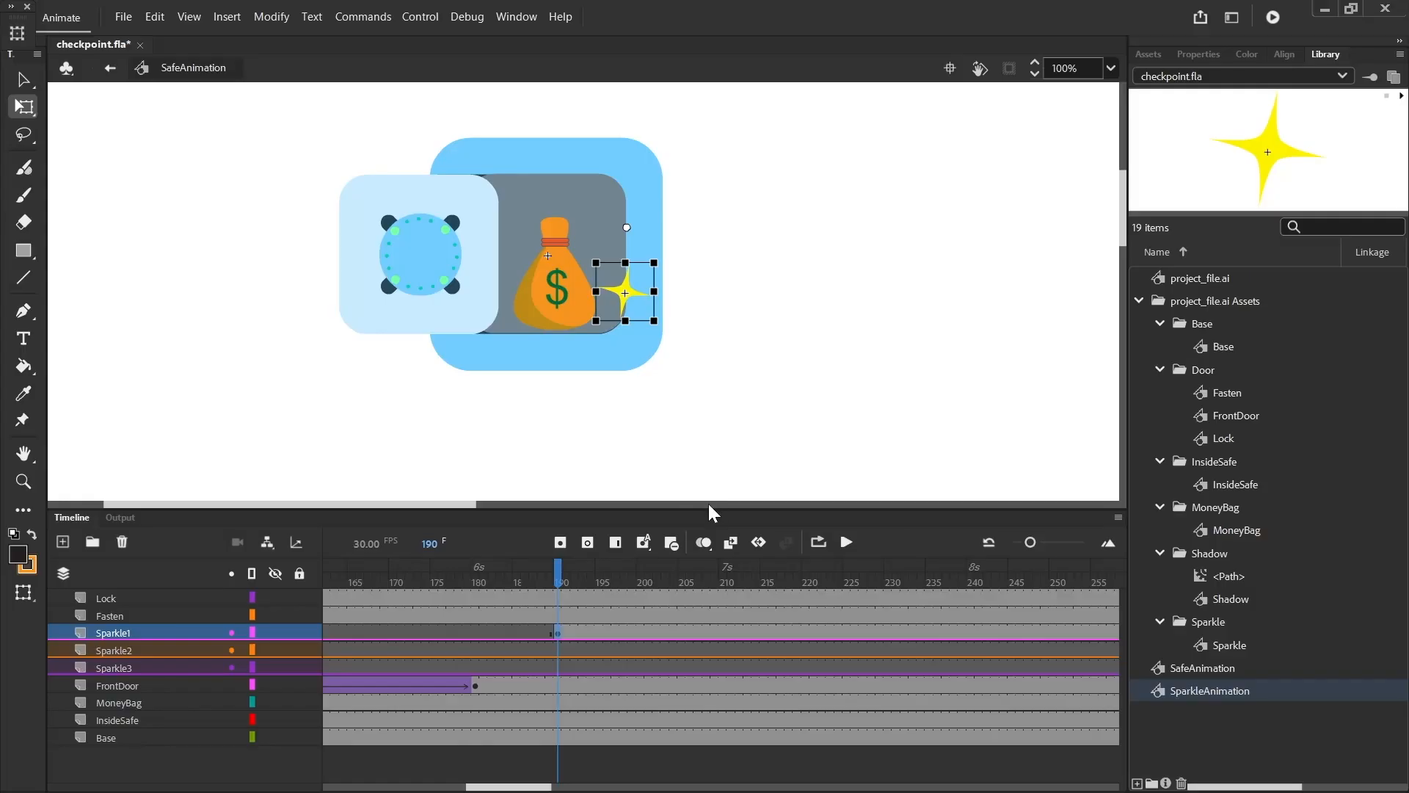
Step: Add a new layer above Sparkle1 and name it Shadow
click(63, 542)
double_click(121, 634)
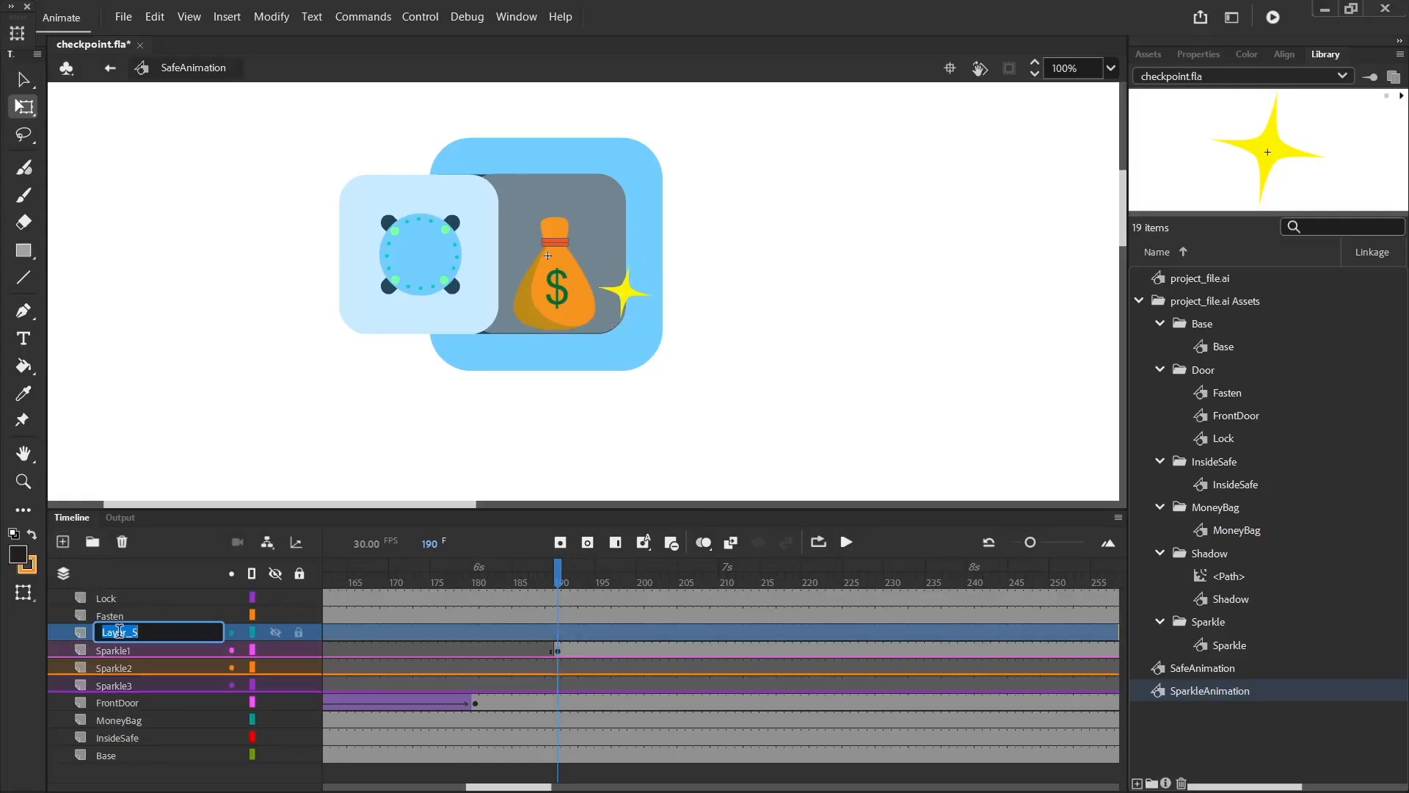
text(Shadow)
key(Return)
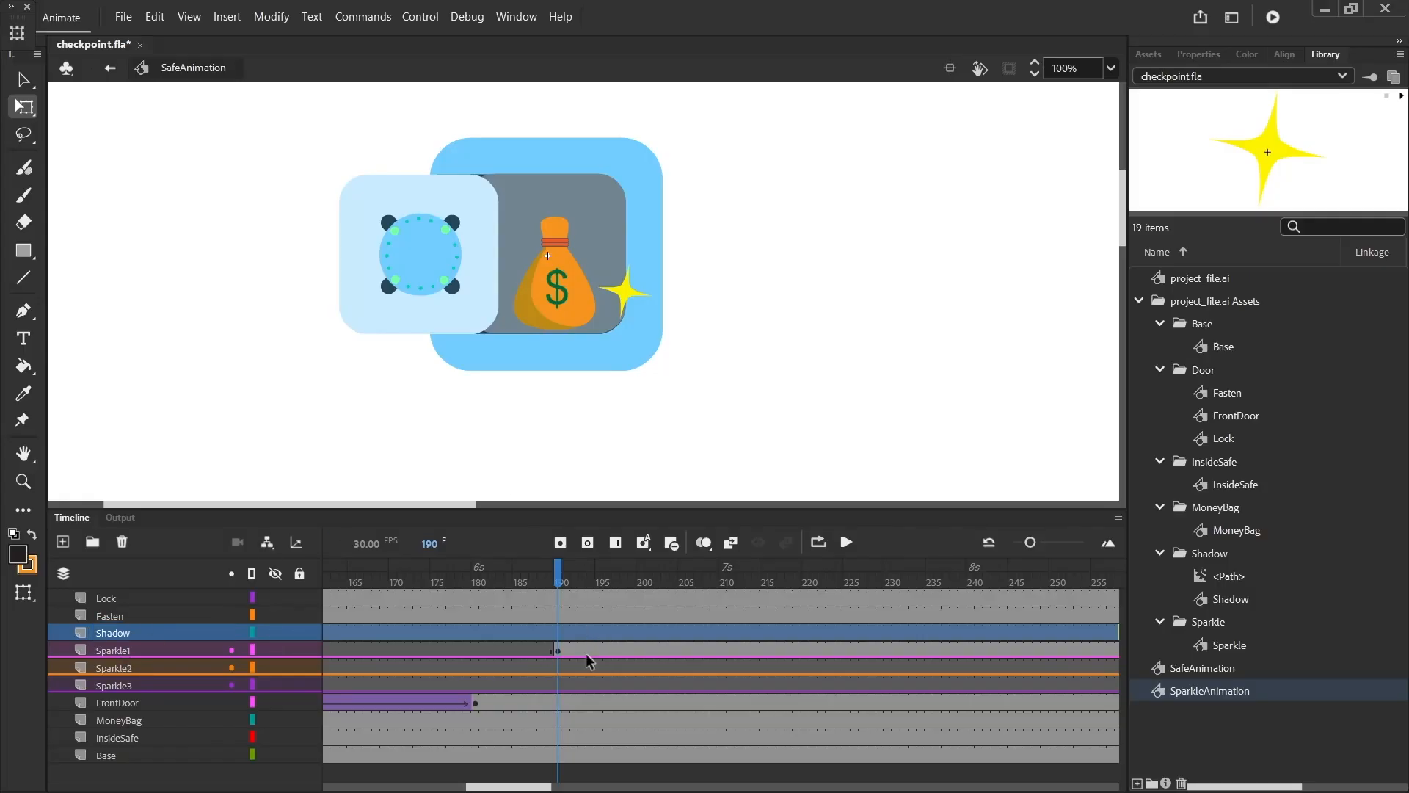
Step: Place the Shadow symbol over the right half of the safe at frame 1 of the Shadow layer
click(536, 784)
drag(512, 787, 368, 787)
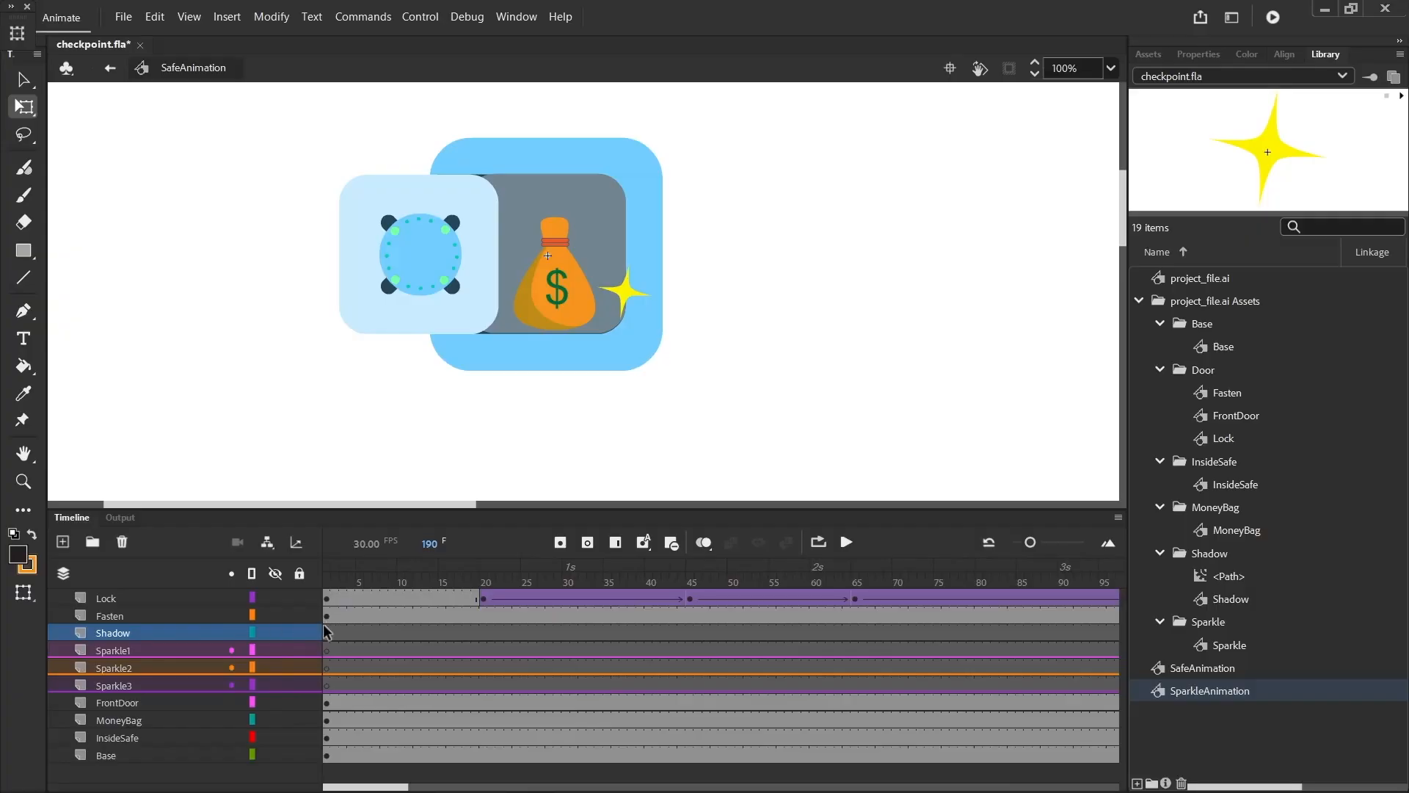
click(328, 580)
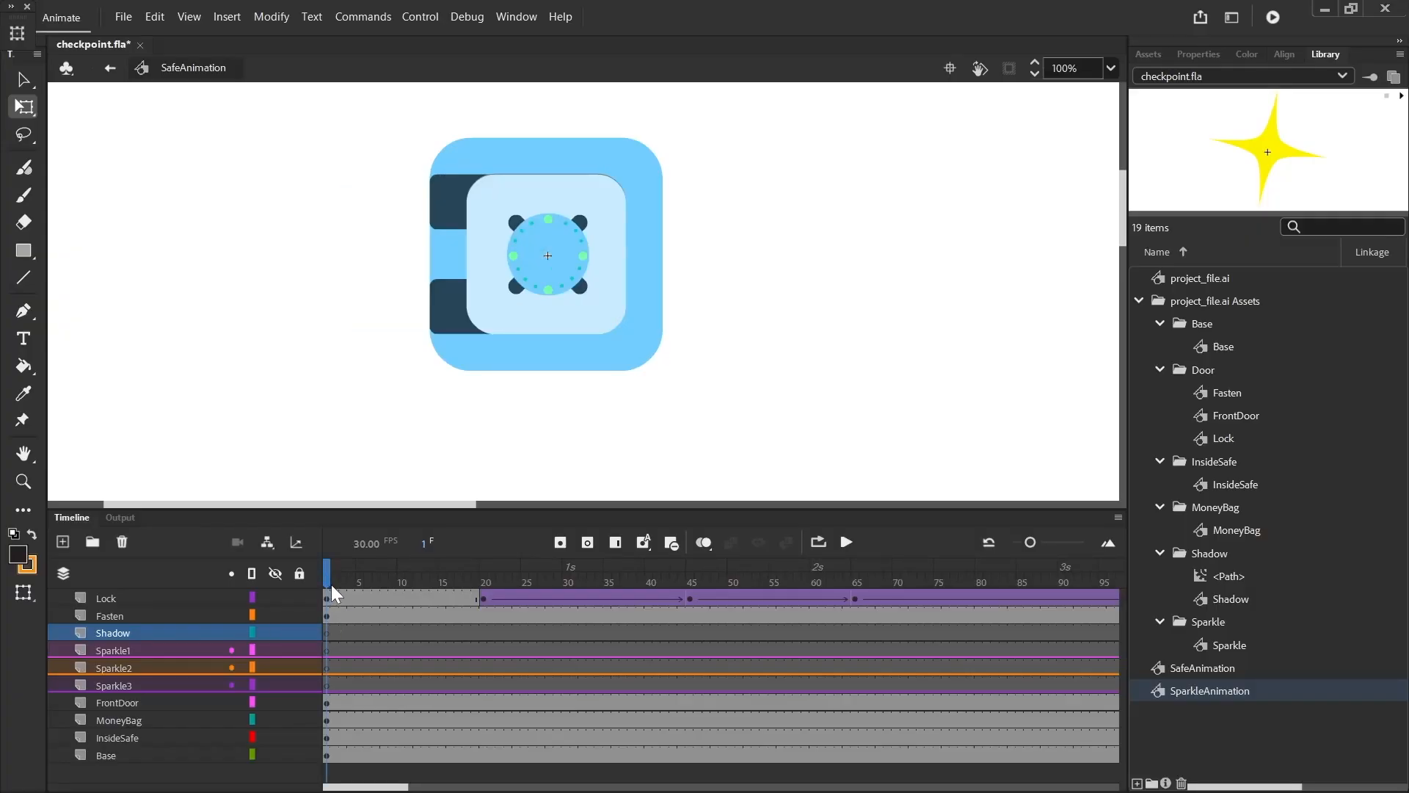
click(1230, 599)
drag(1247, 601, 634, 292)
click(733, 288)
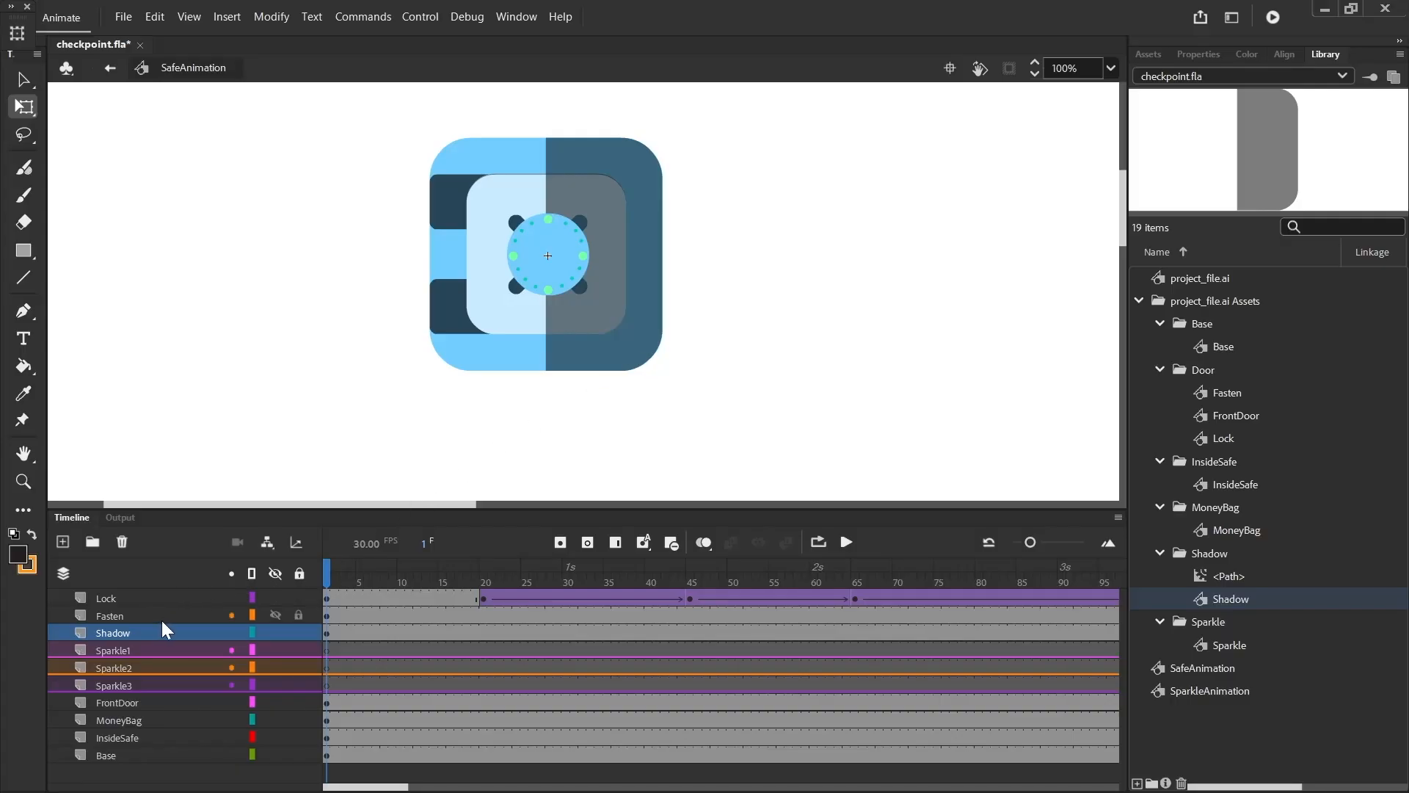
Step: Move the Shadow layer above Lock, move Sparkle1 above Shadow, and check the sparkle just after frame 190
drag(138, 628, 144, 599)
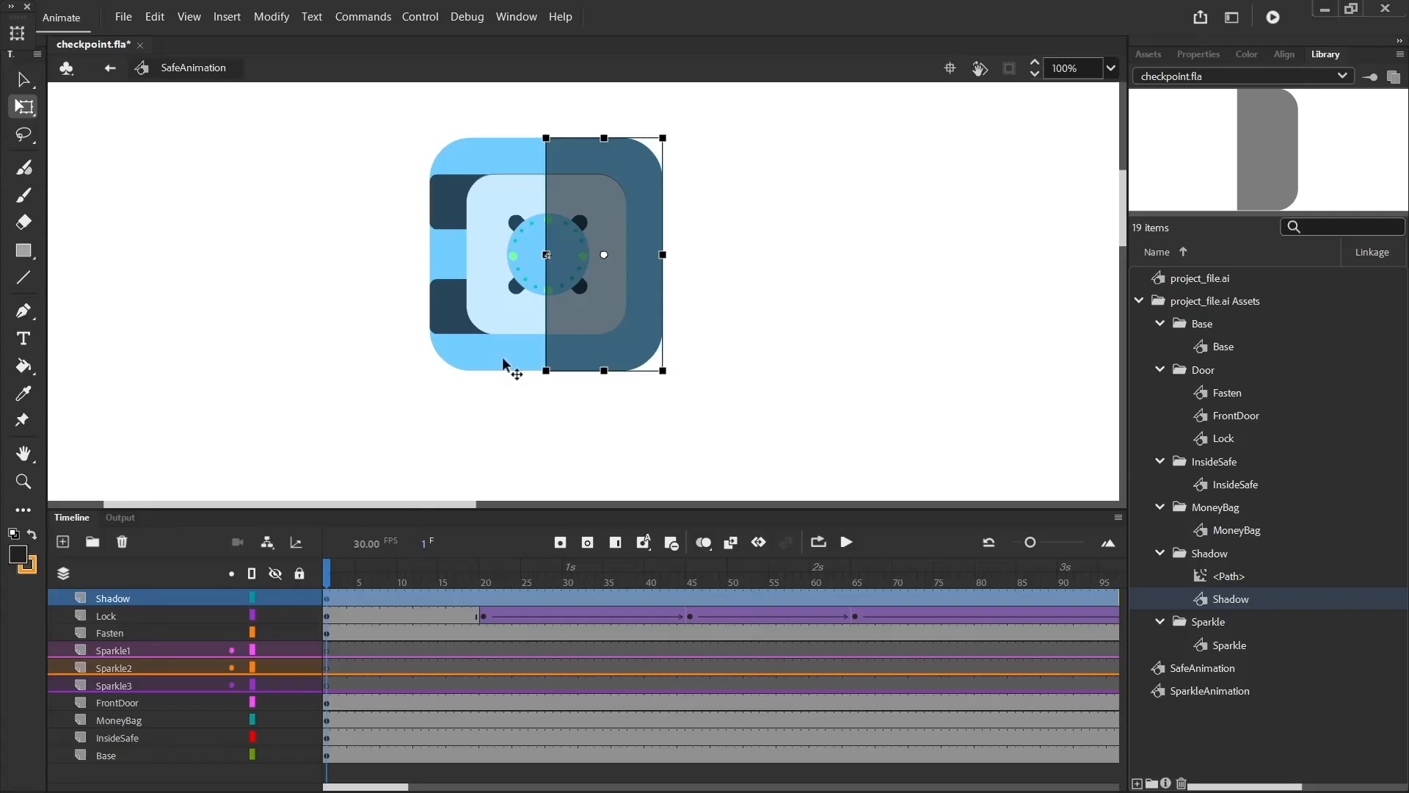
click(485, 425)
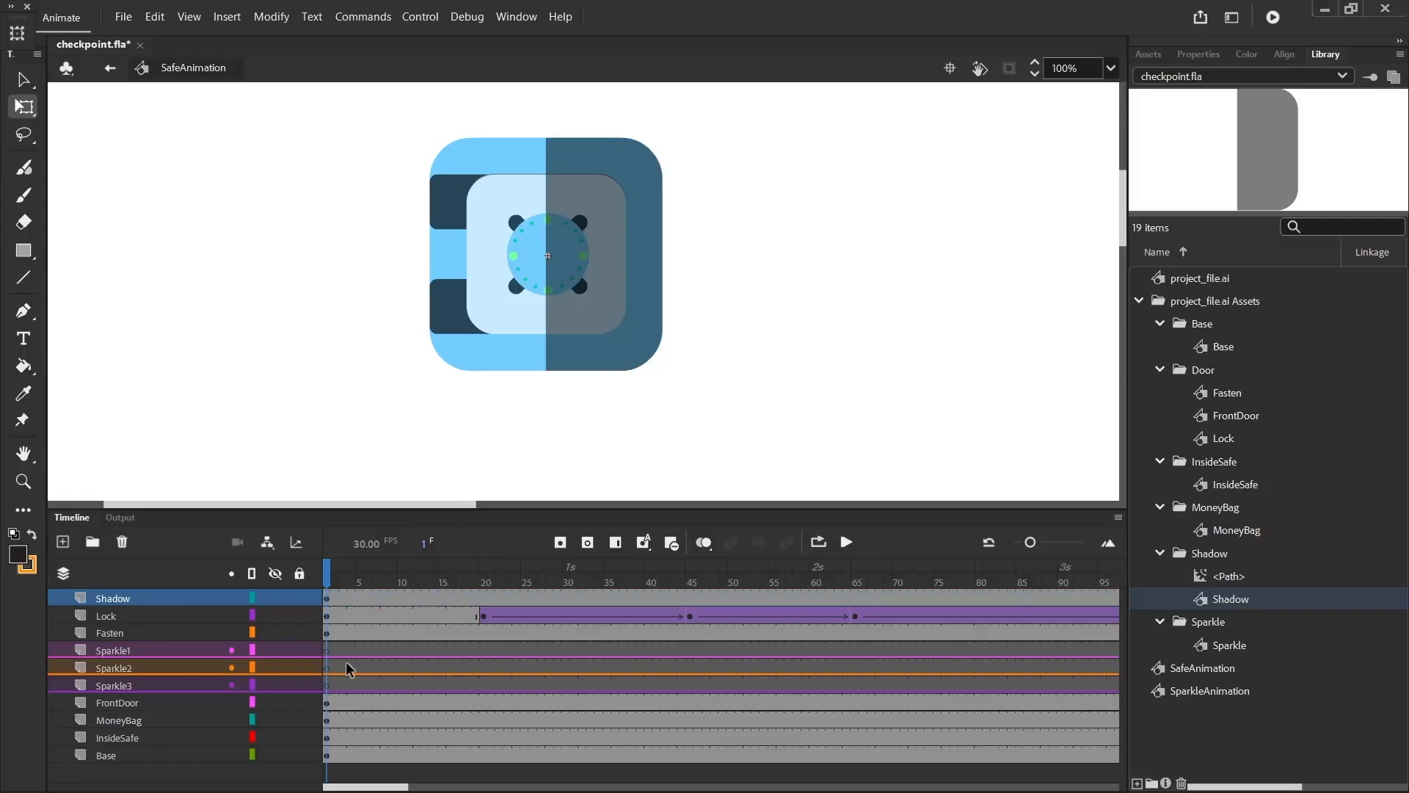
drag(328, 585, 509, 645)
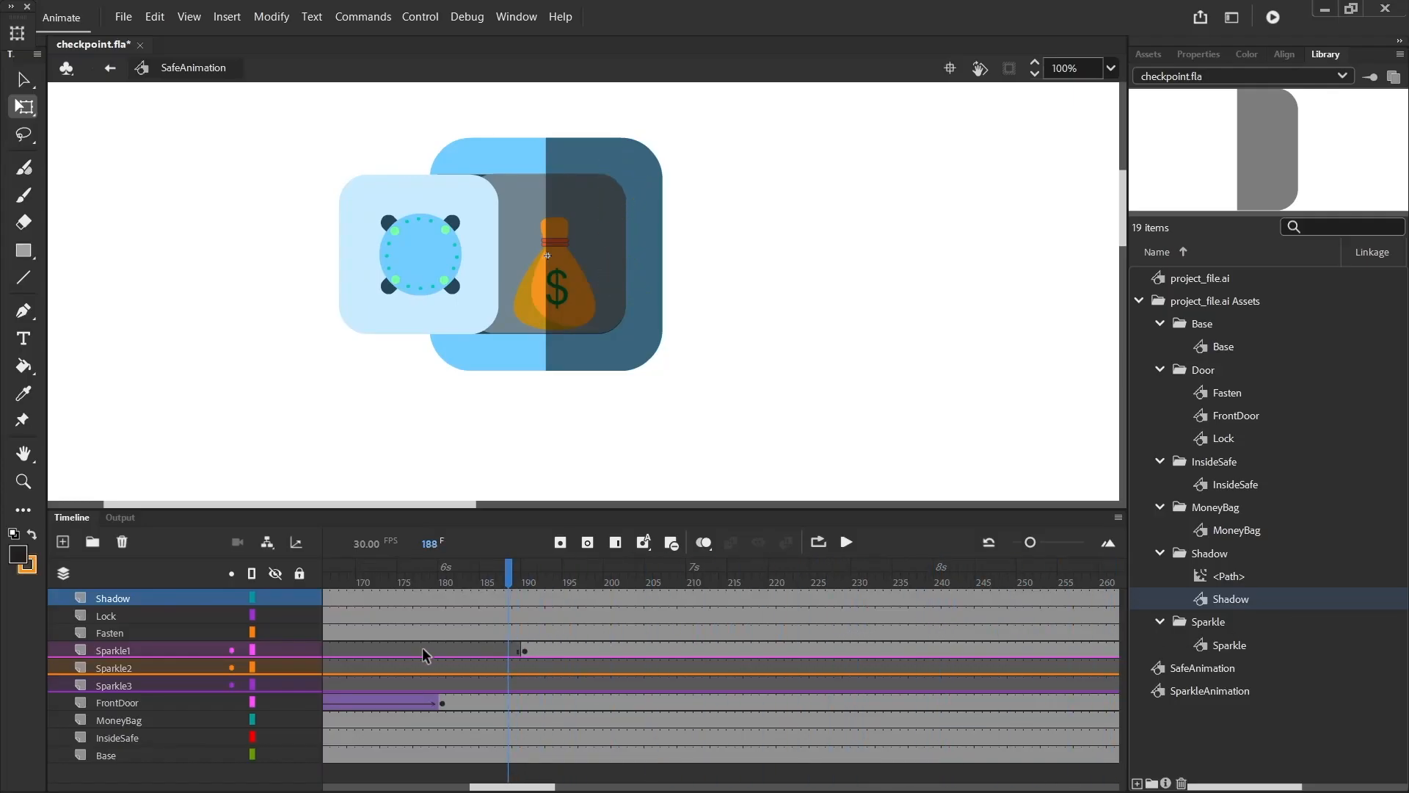
click(143, 654)
drag(143, 656, 143, 596)
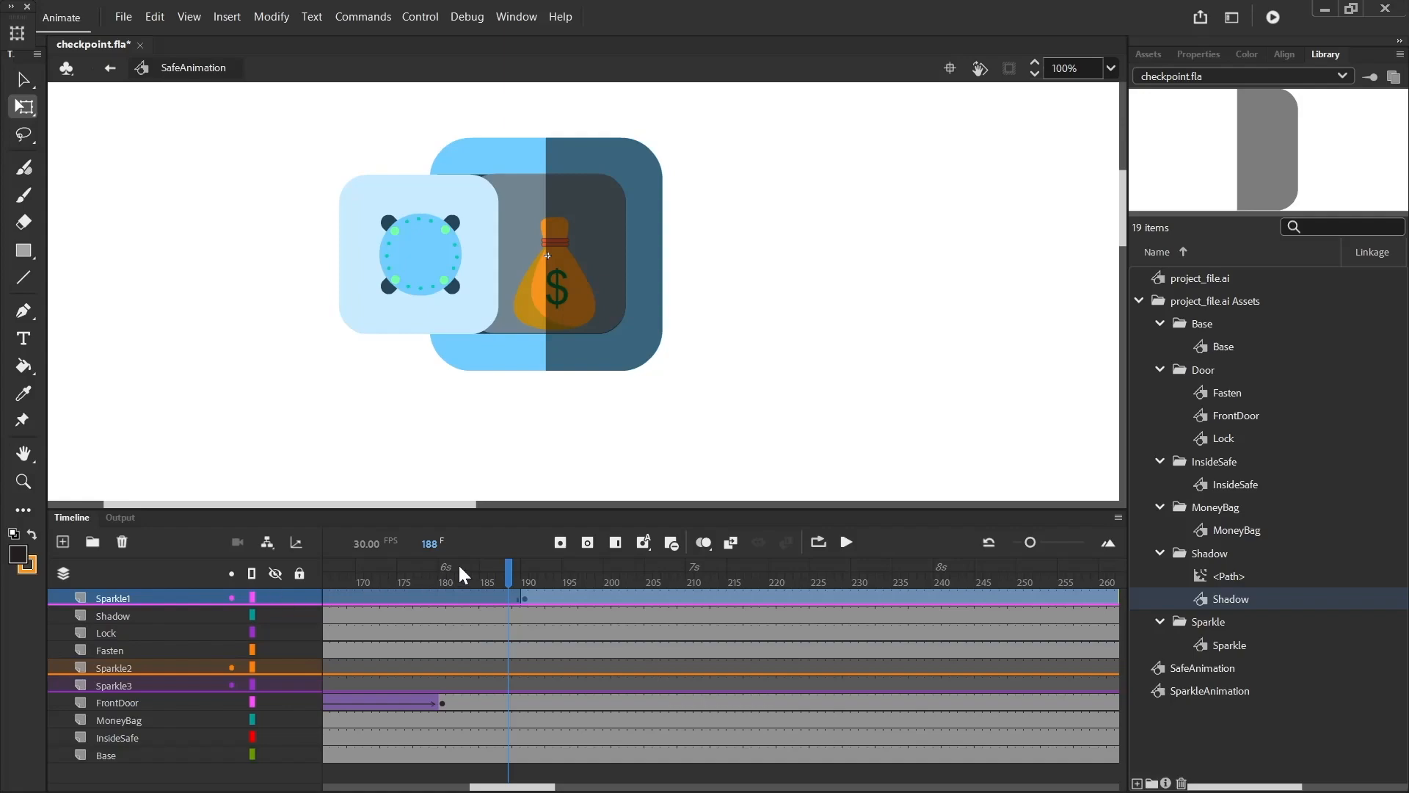
drag(512, 569, 550, 569)
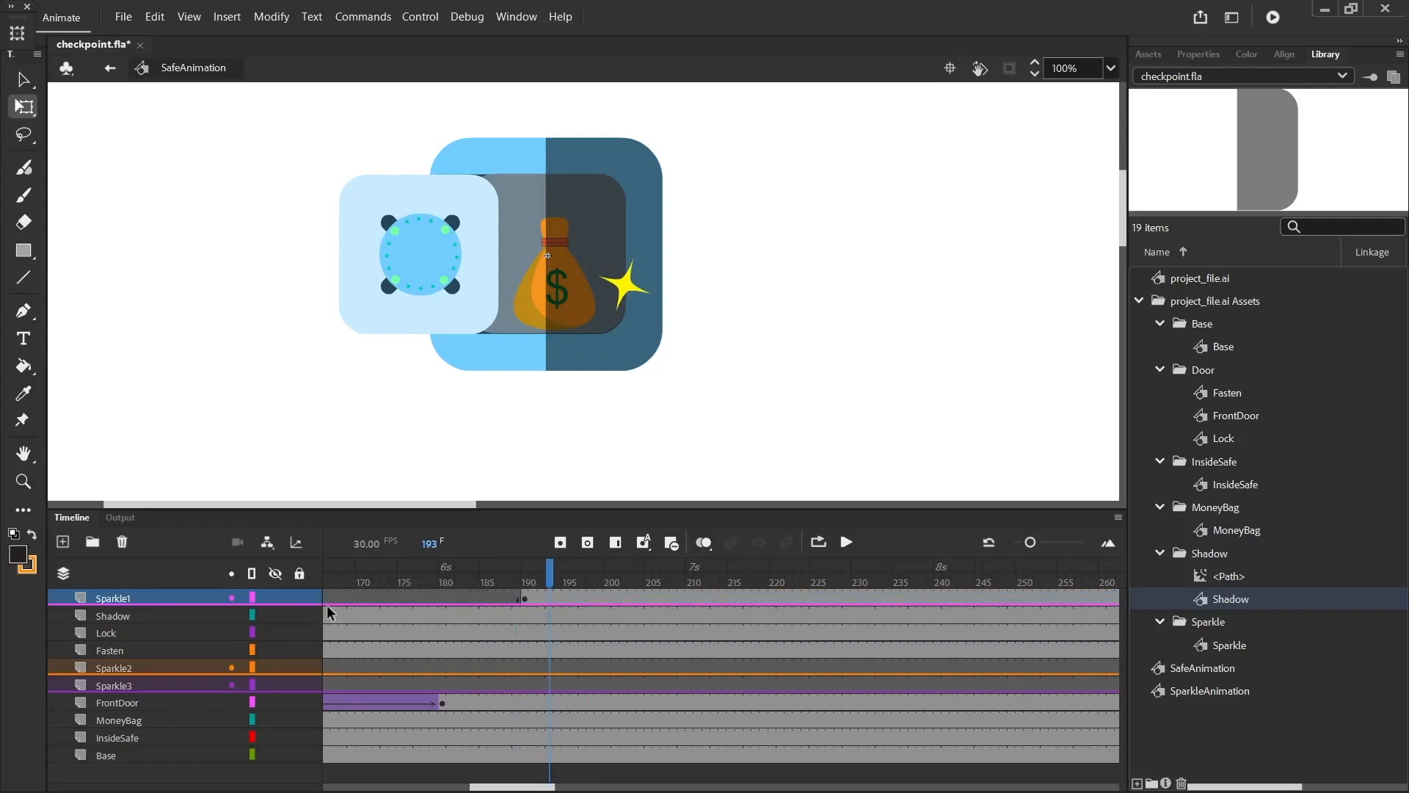
click(177, 670)
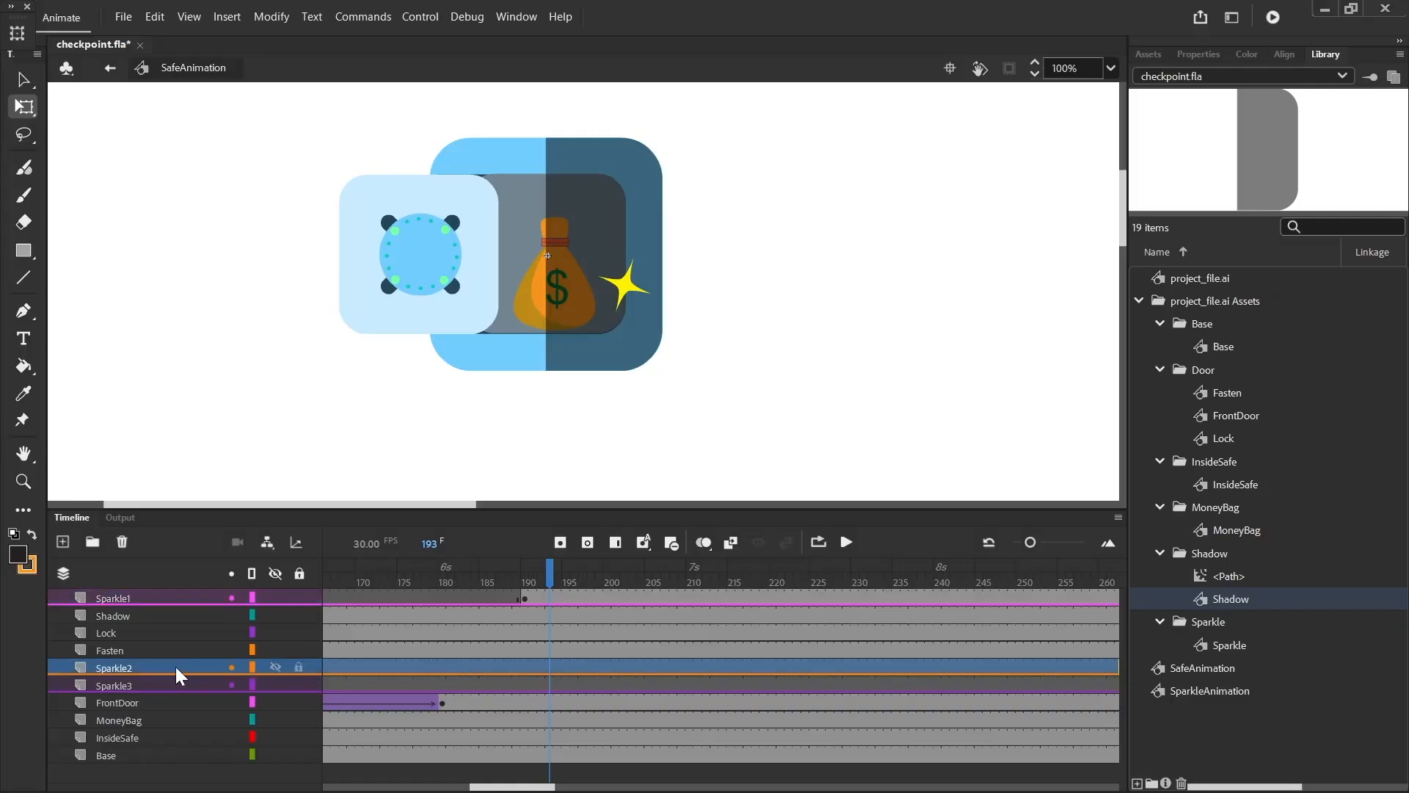
click(525, 666)
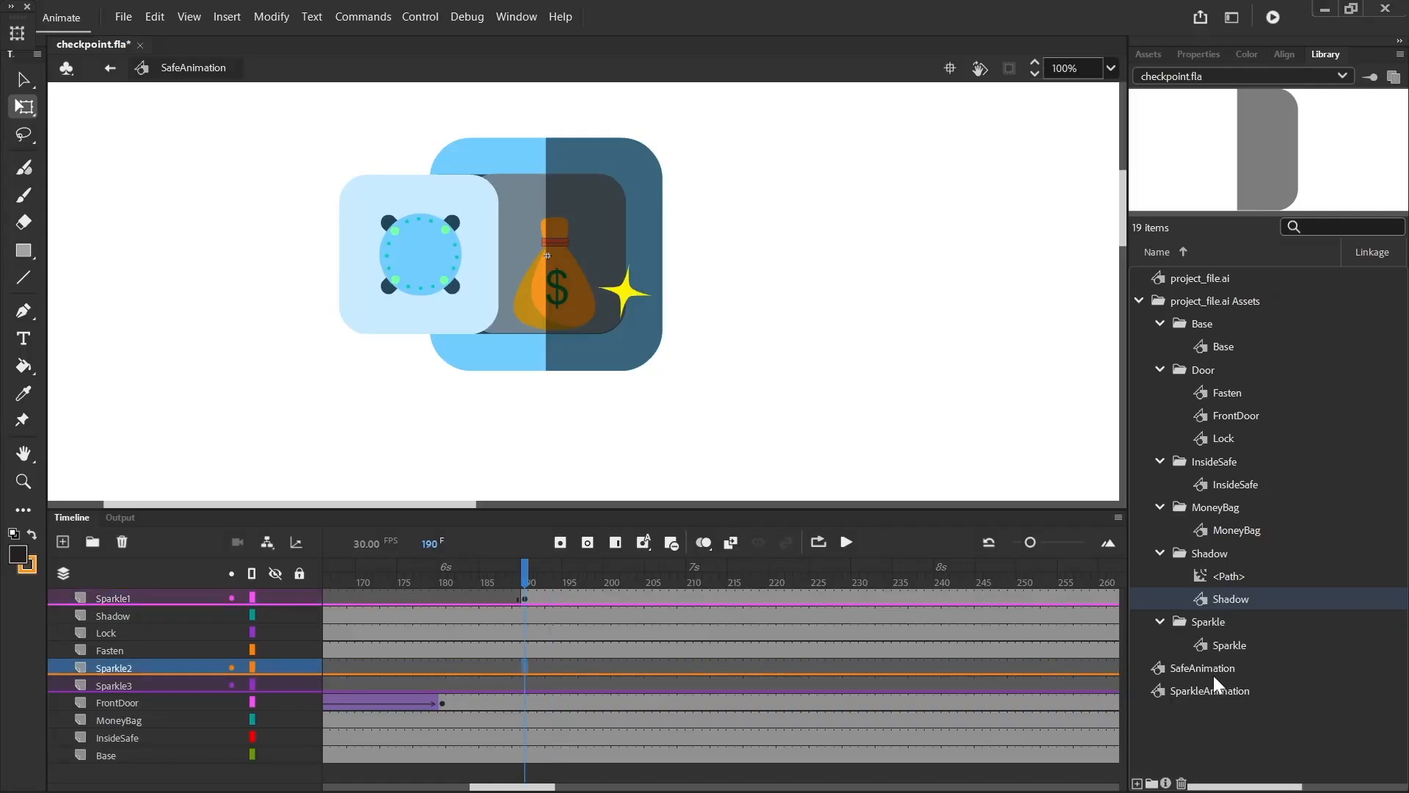
drag(1204, 692, 493, 278)
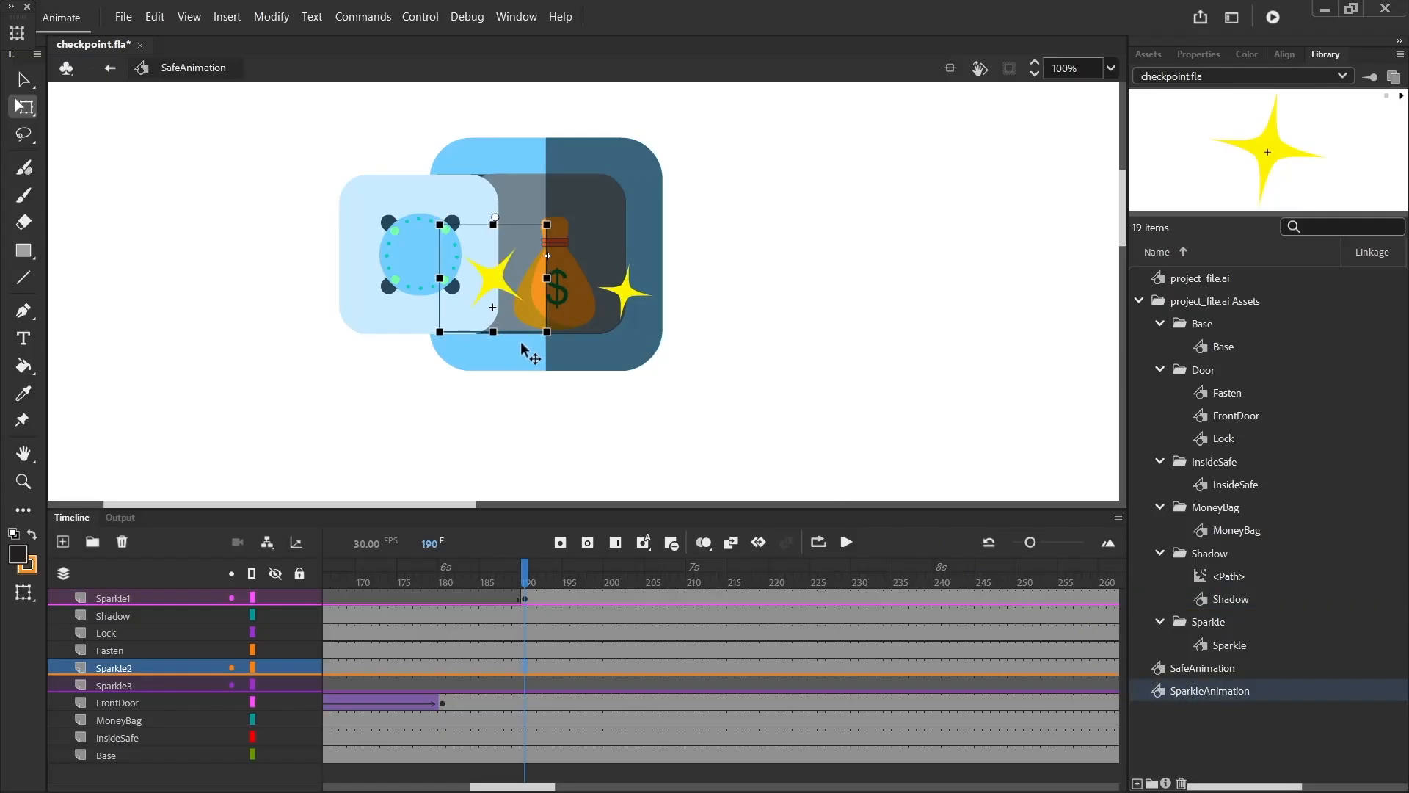
key(Delete)
Step: Place SparkleAnimation left of the money bag at a new frame 190 keyframe on Sparkle2, and move that layer below FrontDoor
right_click(526, 668)
click(656, 285)
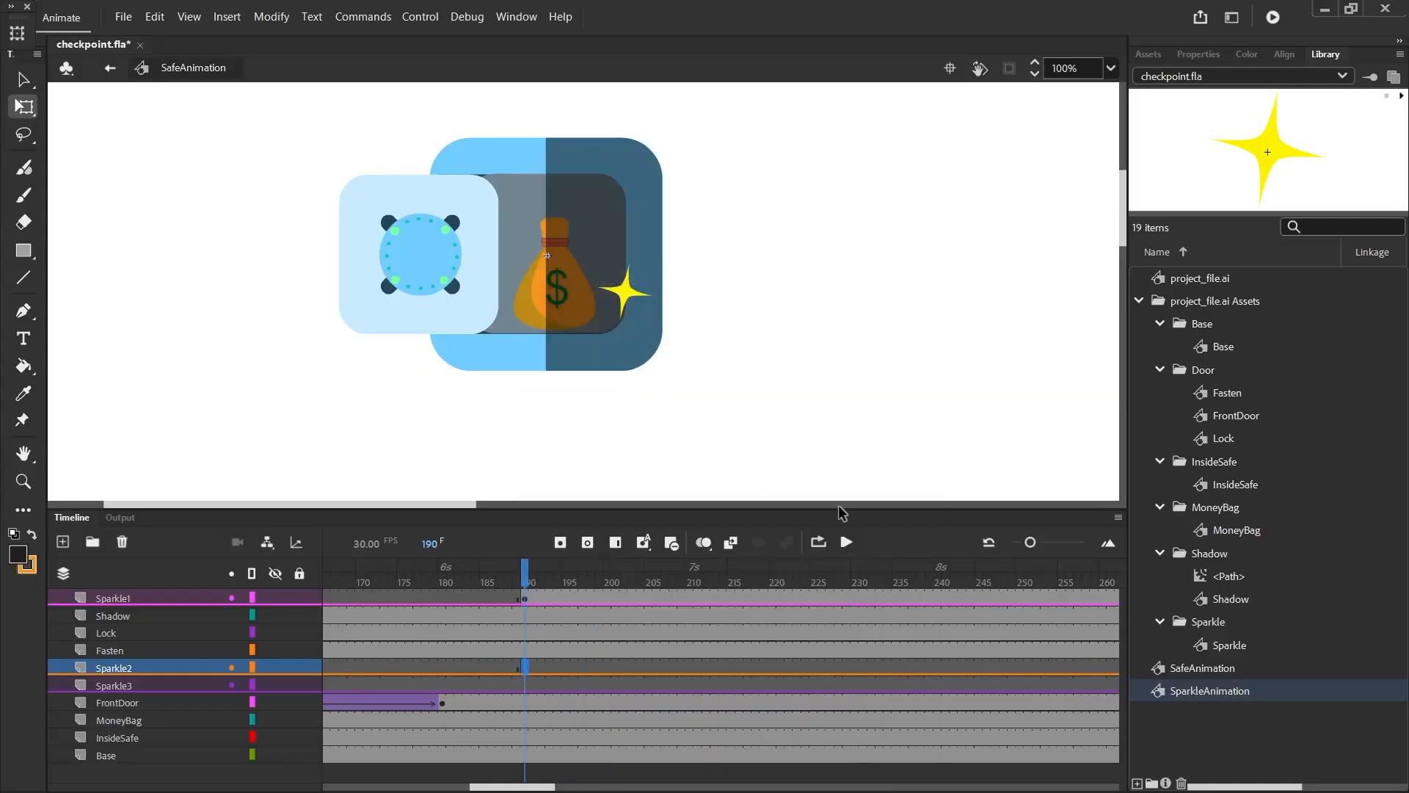
drag(1061, 563, 502, 273)
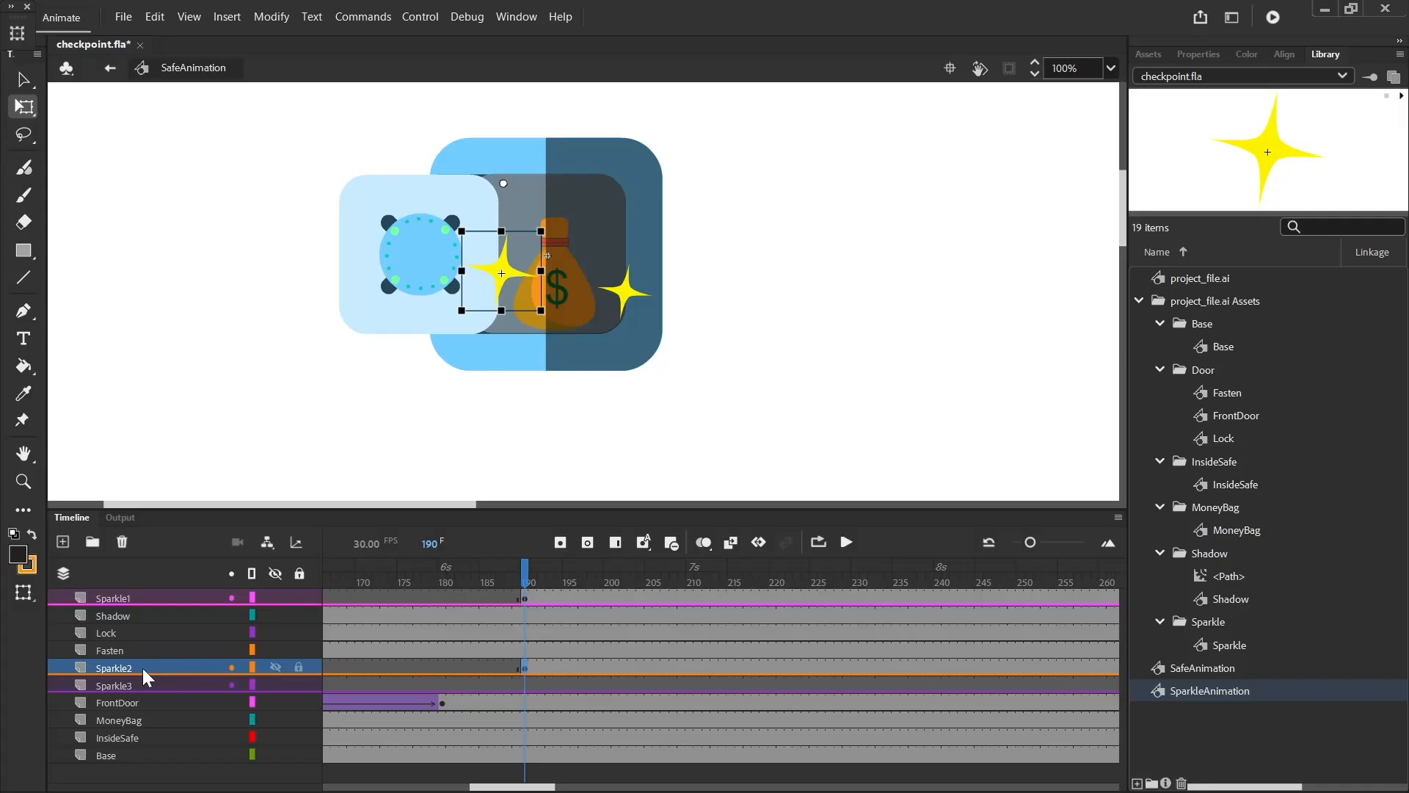
drag(143, 668, 135, 706)
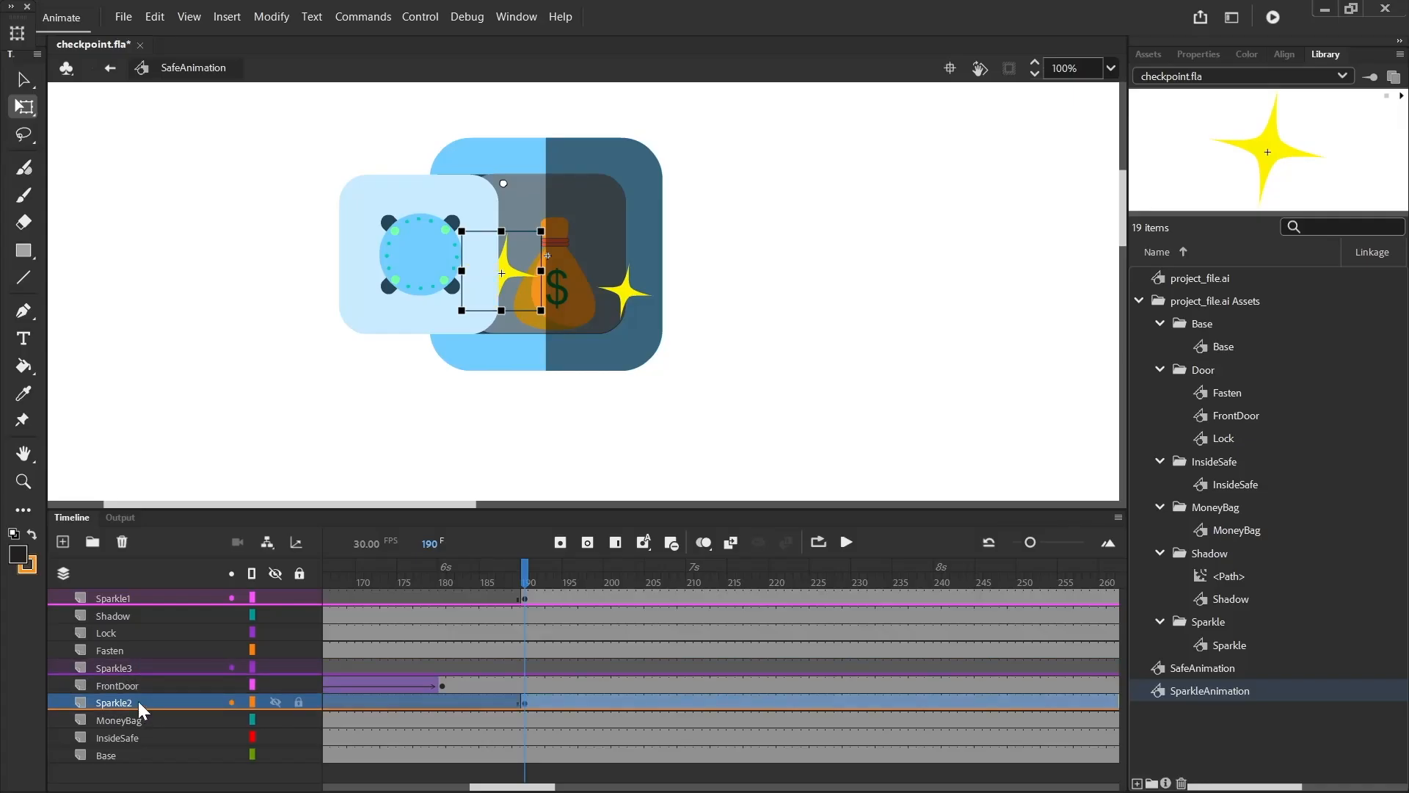
Step: Shrink the sparkle left of the money bag, and lock every layer except the three Sparkle layers before previewing the animation
drag(541, 231, 532, 243)
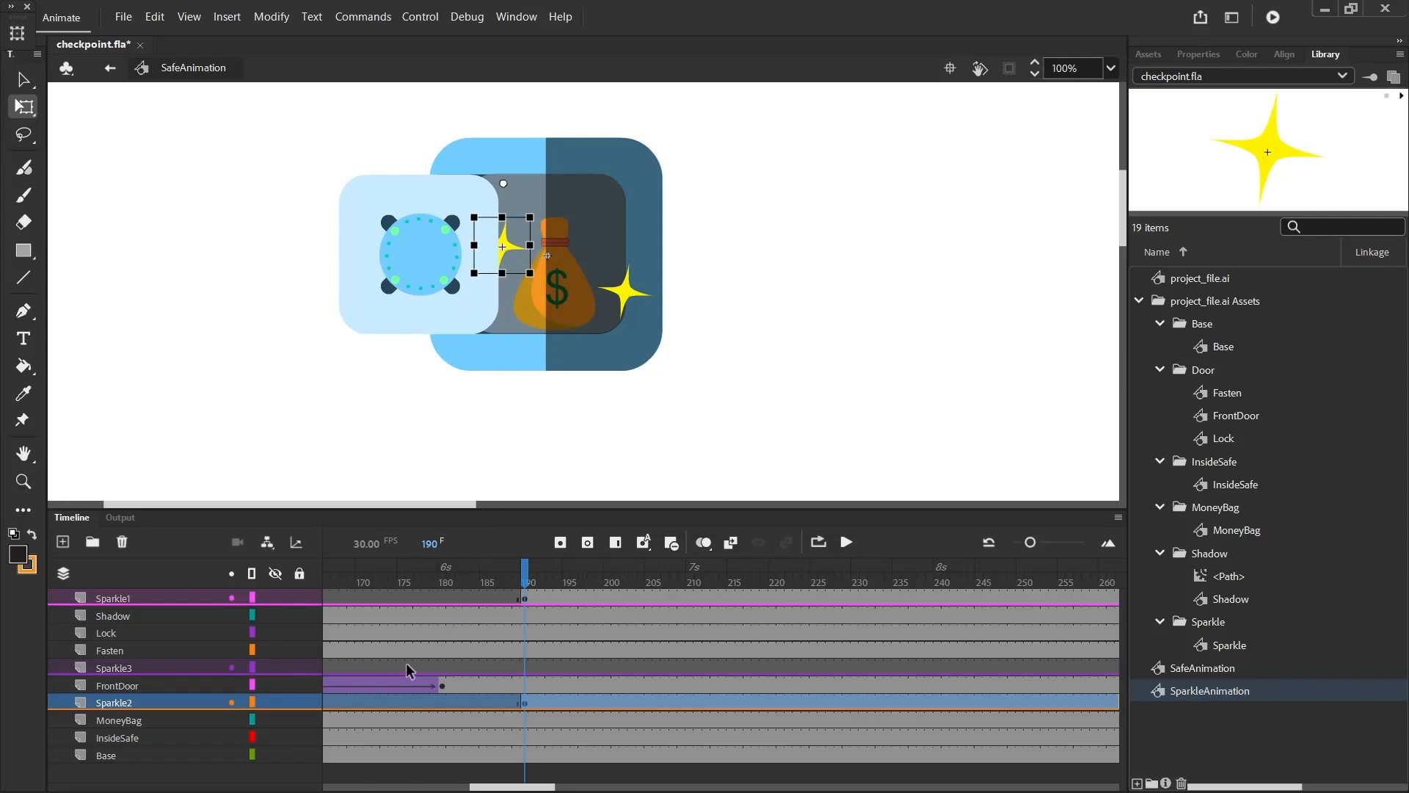
click(299, 574)
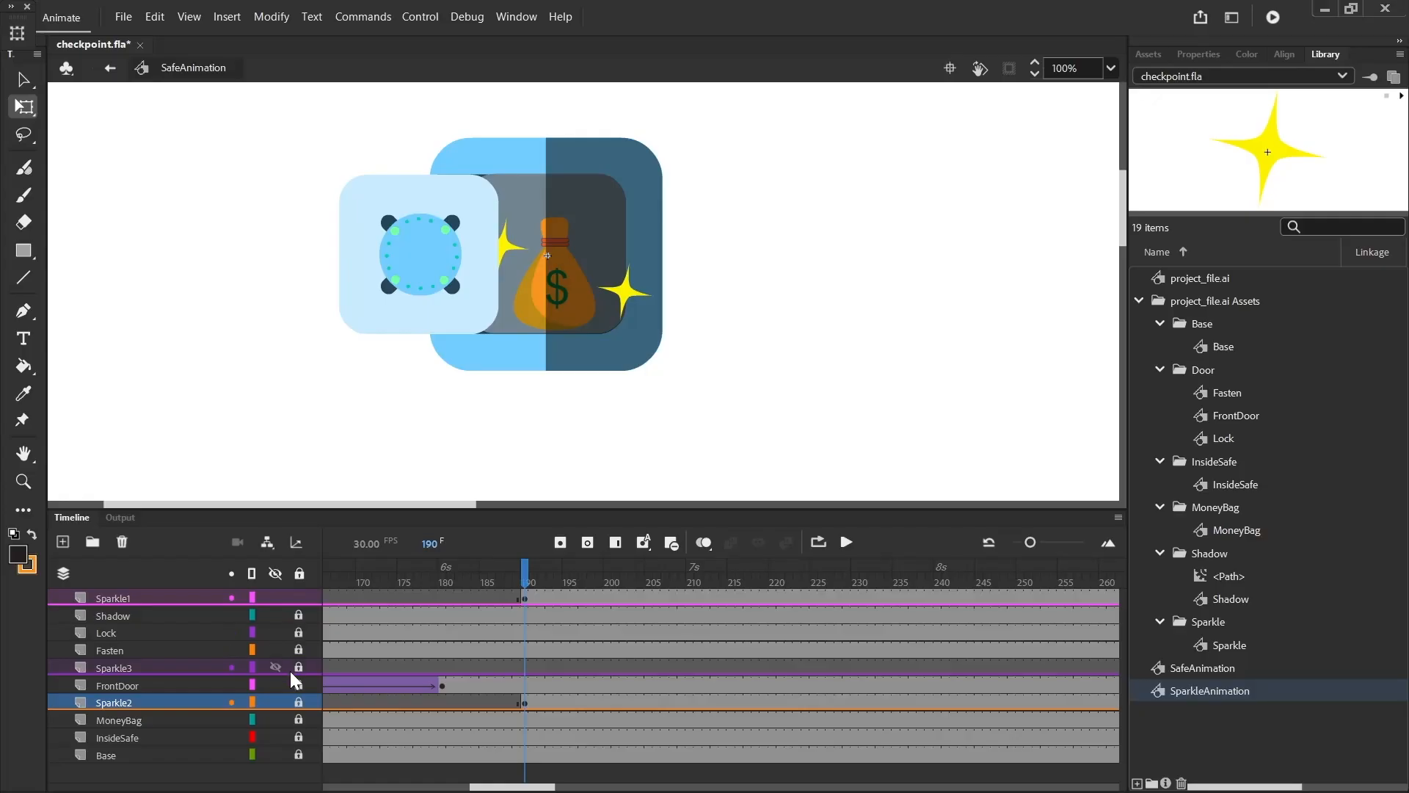
click(299, 703)
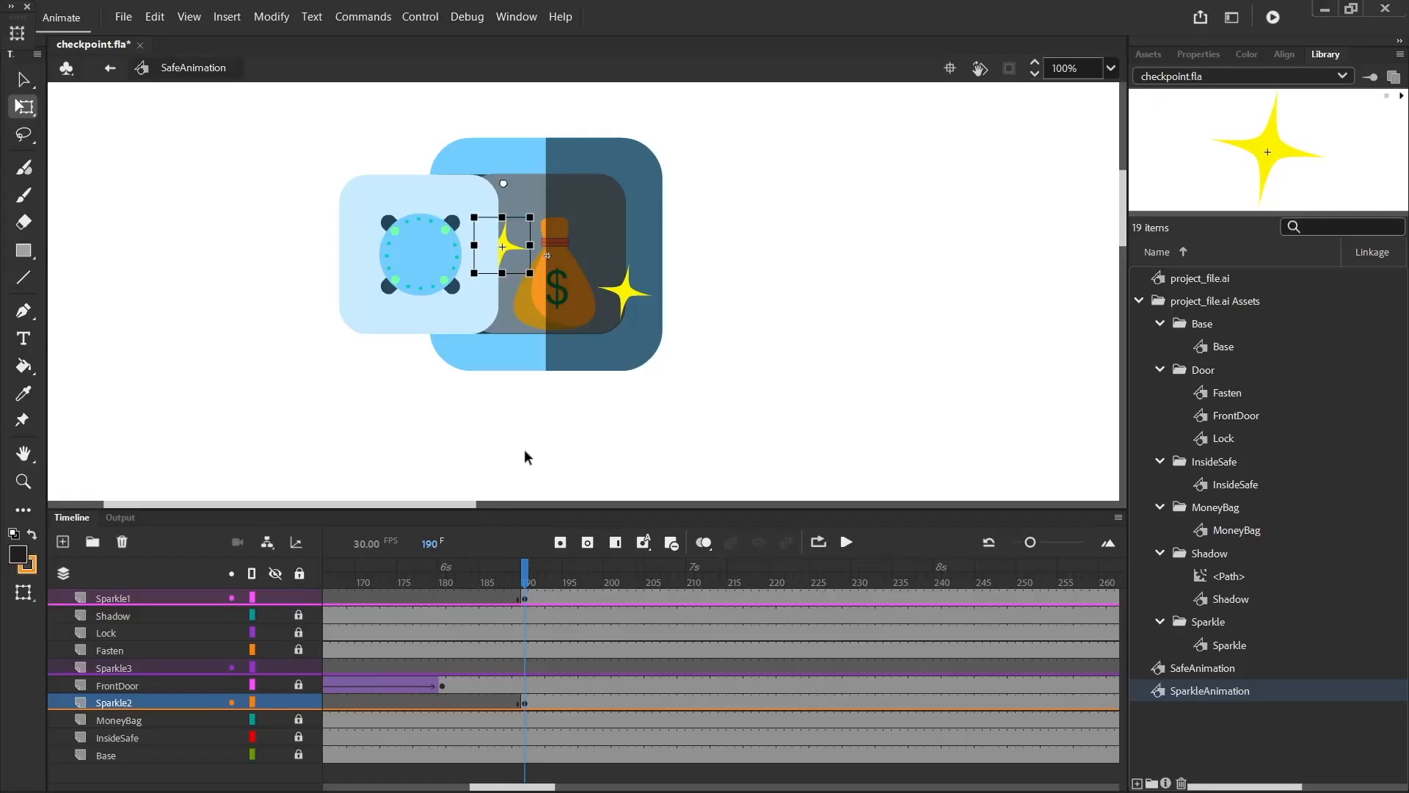
click(846, 543)
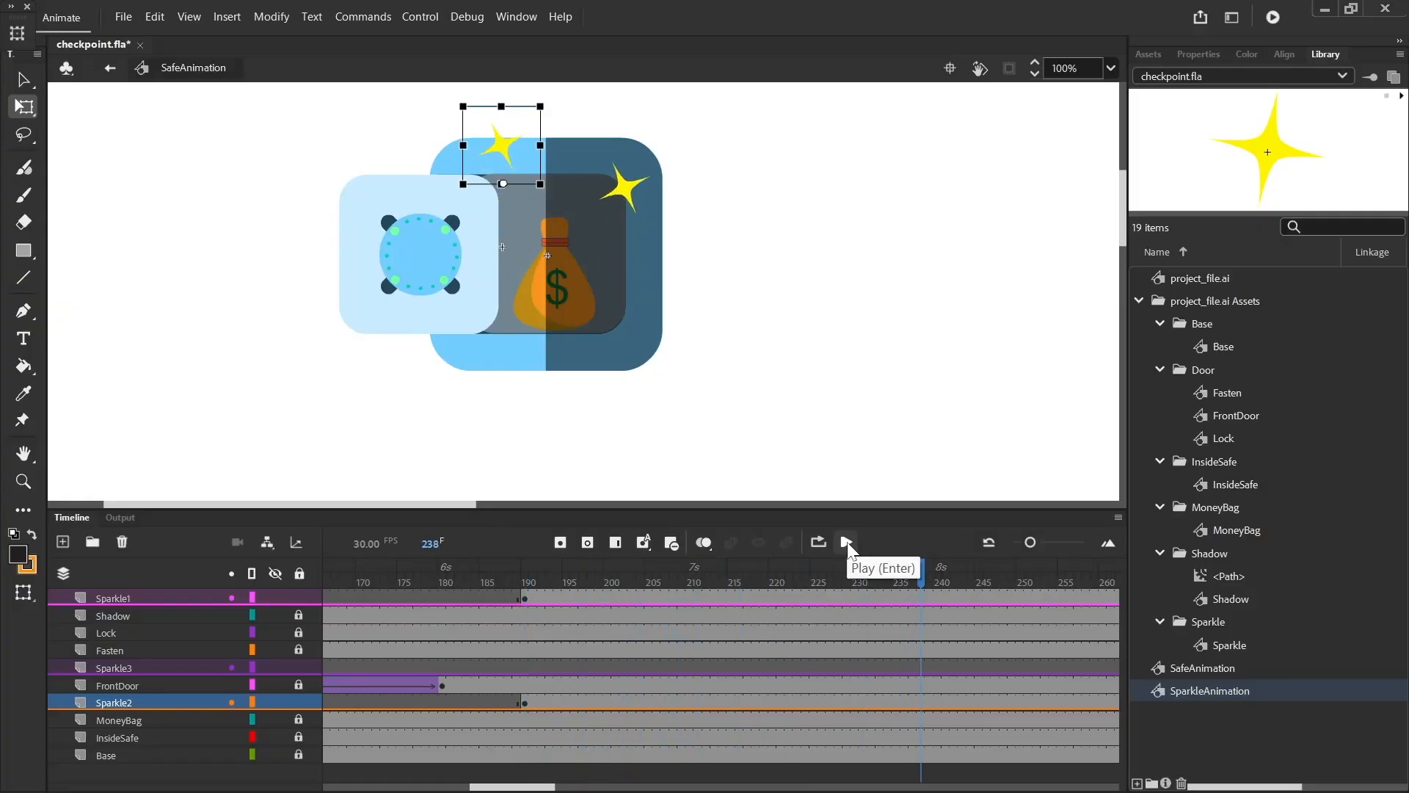
Step: Insert a blank keyframe at frame 190 on Sparkle3 and place SparkleAnimation just above the money bag
click(181, 667)
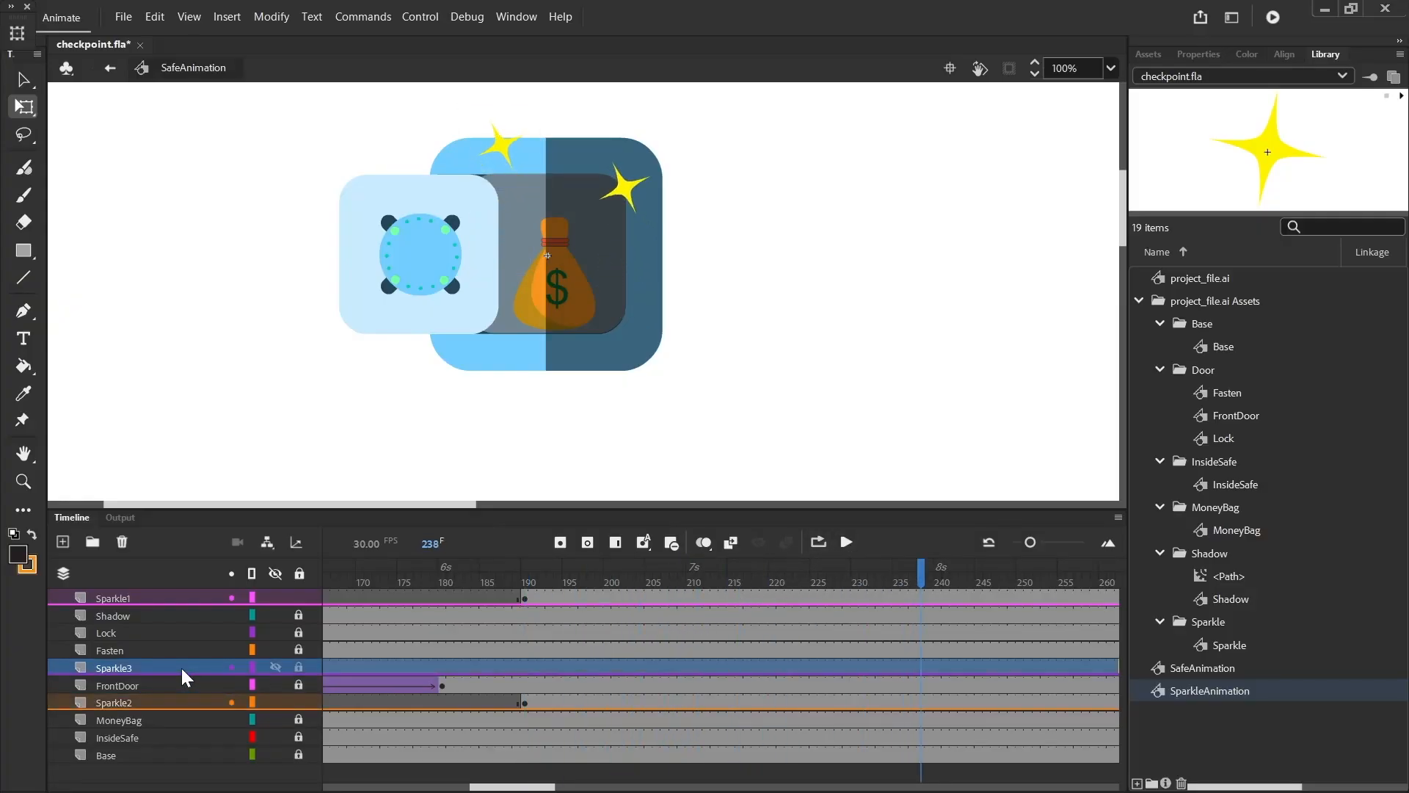
click(523, 665)
right_click(523, 665)
click(638, 309)
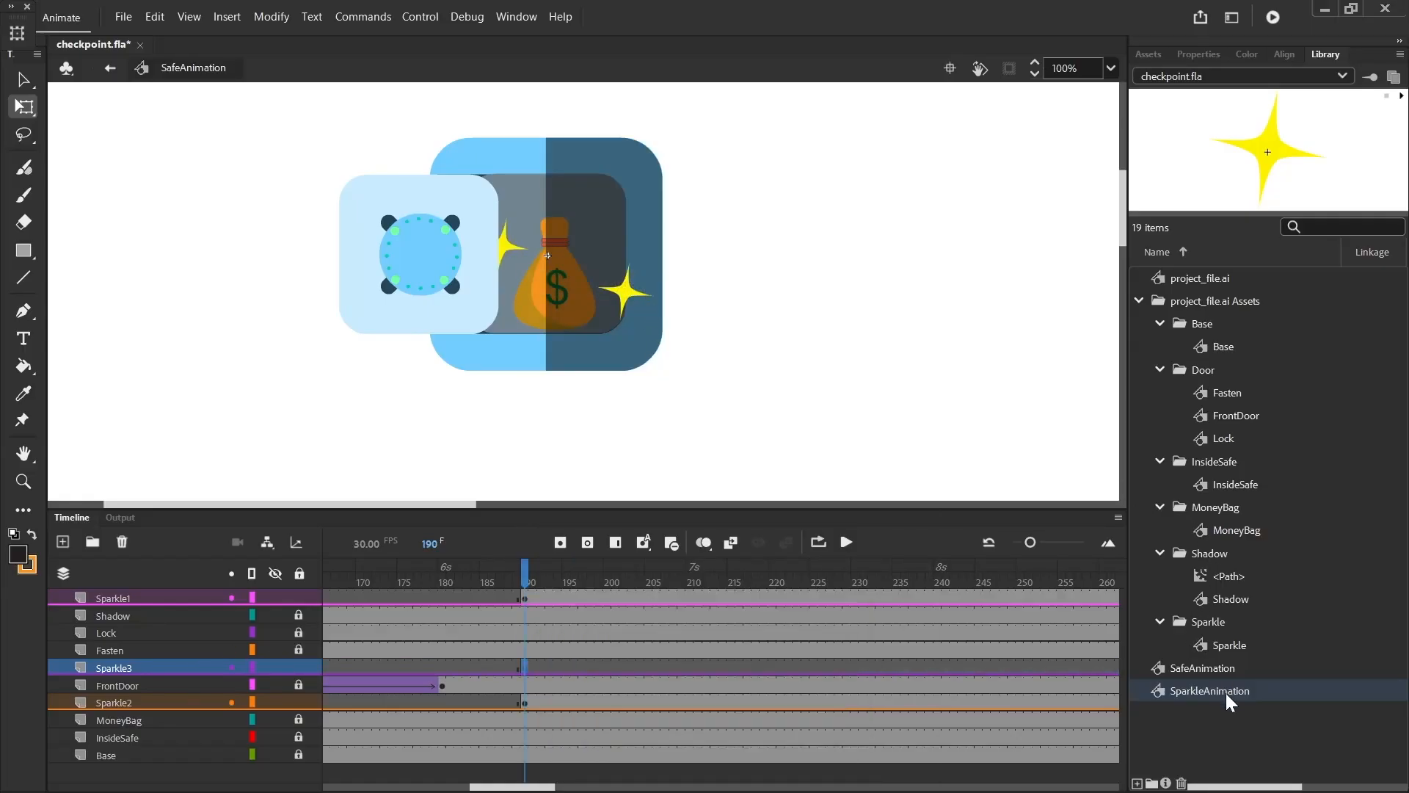
drag(1167, 657, 545, 210)
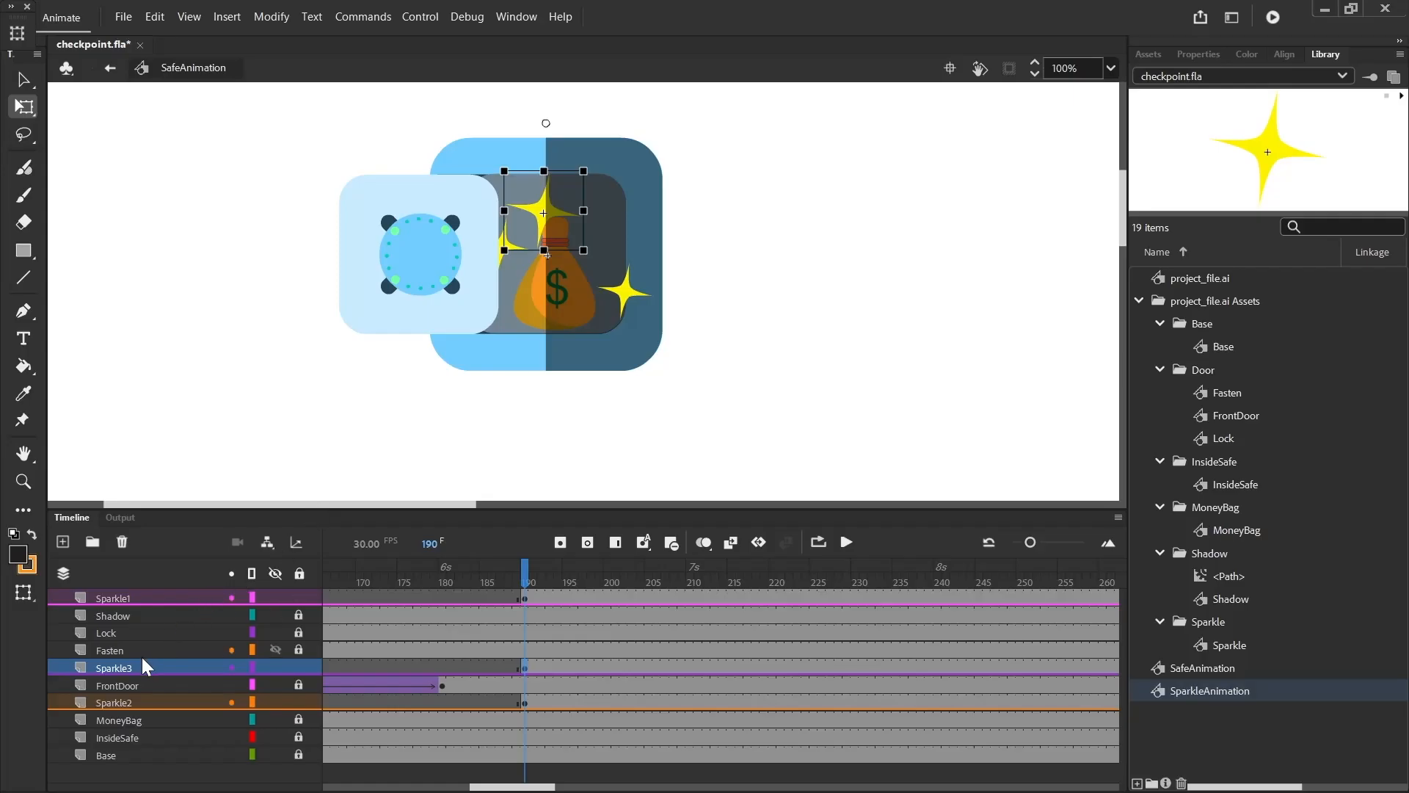
Step: Move the Sparkle3 layer between Shadow and Lock, and shrink its sparkle above the money bag before previewing the animation
drag(125, 668, 130, 626)
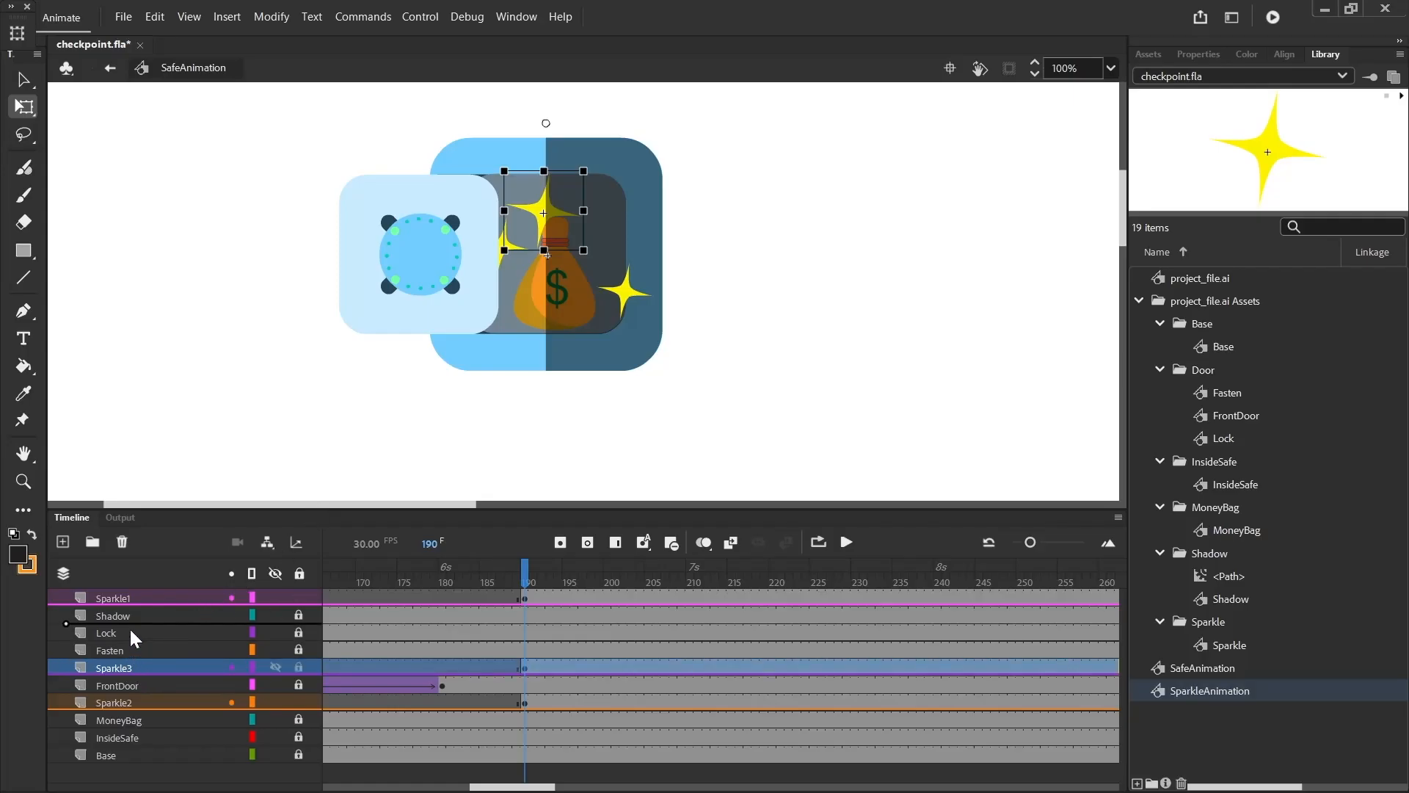
drag(129, 627, 130, 628)
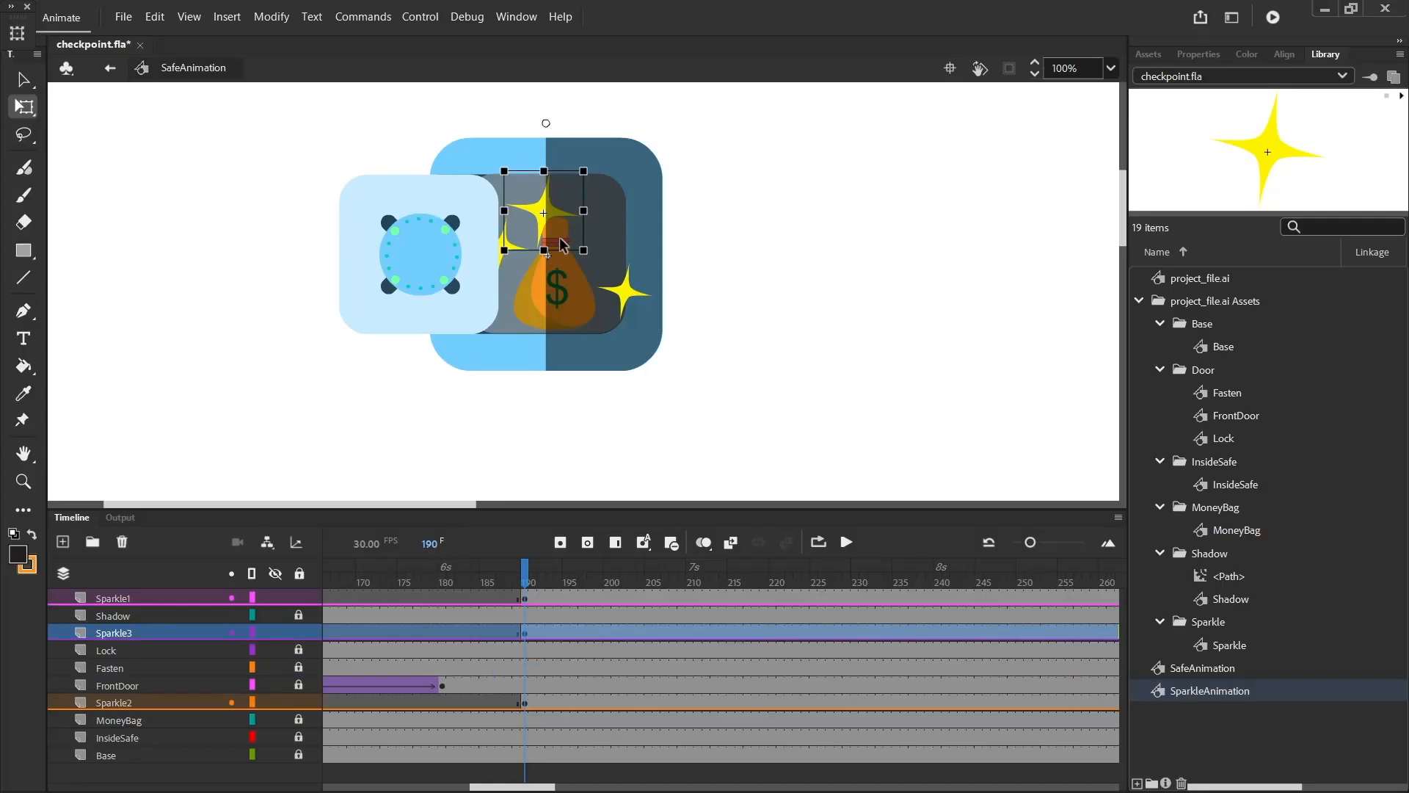
drag(585, 171, 571, 167)
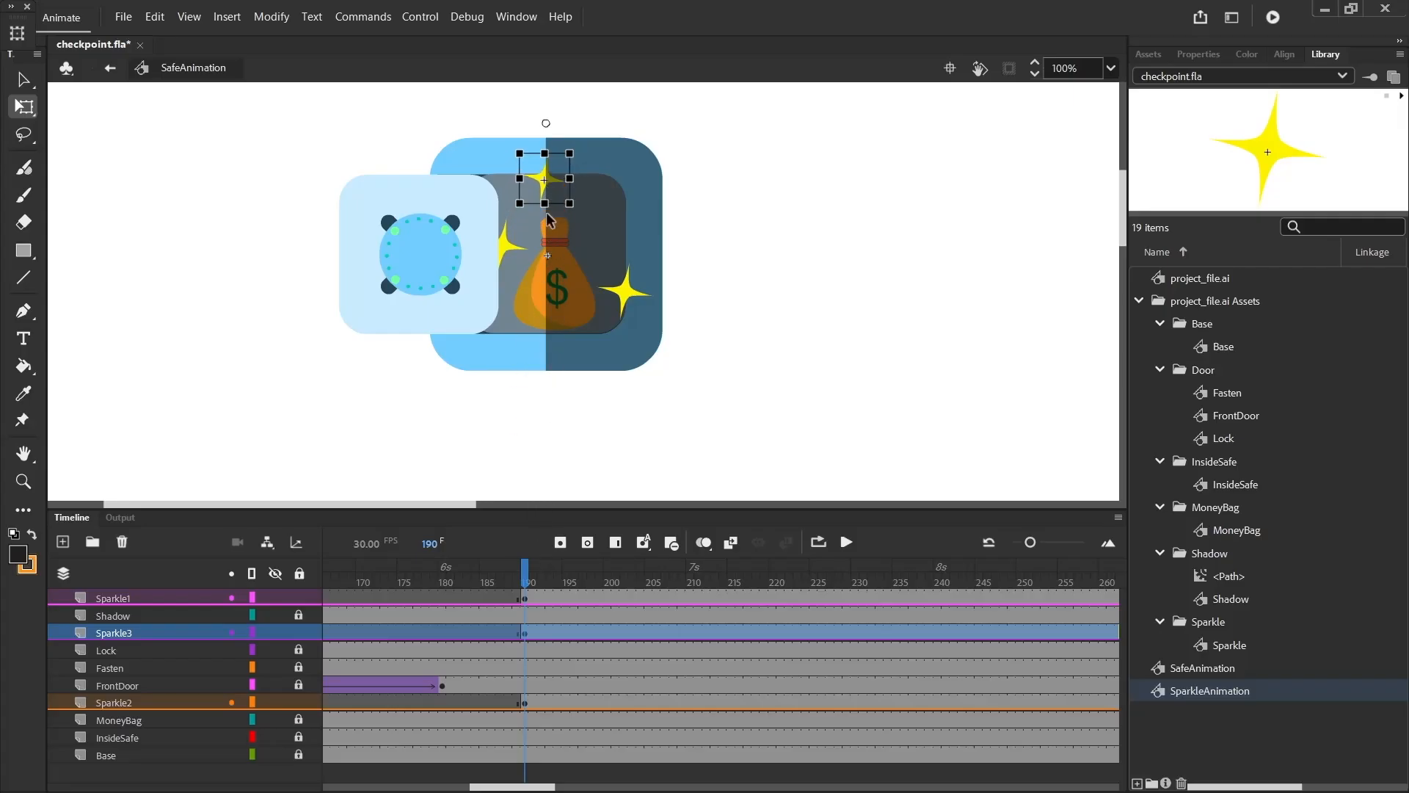
click(618, 399)
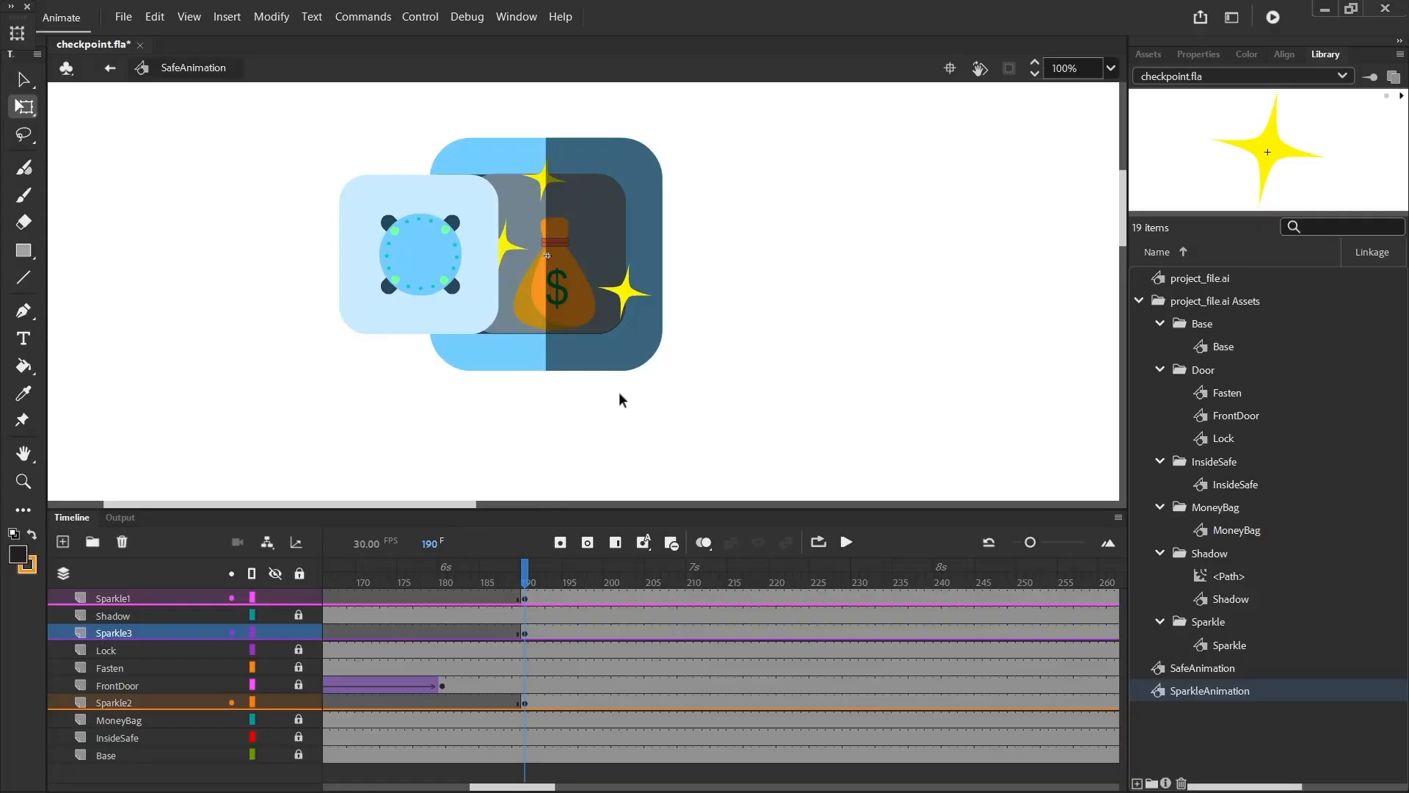
click(846, 542)
click(846, 542)
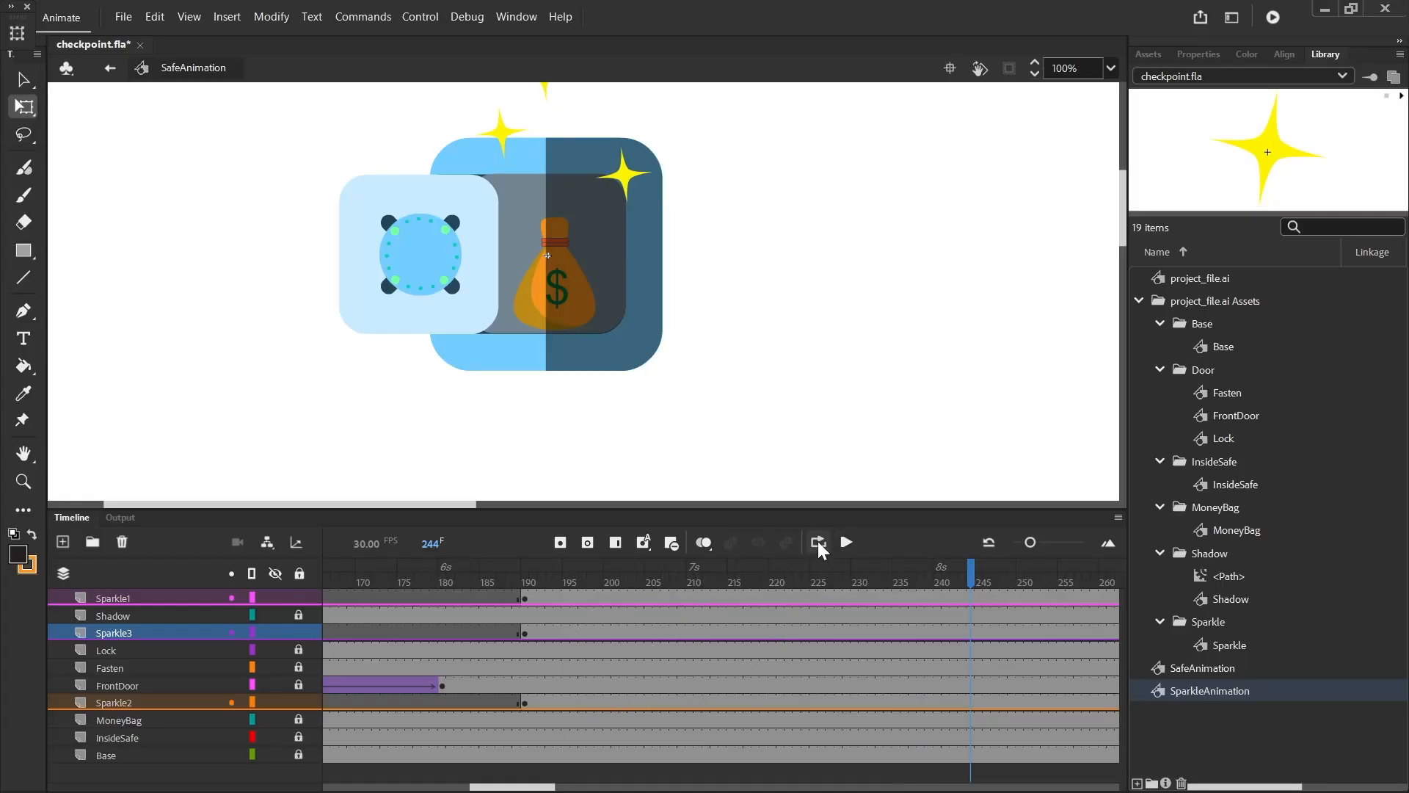
Step: Turn on loop playback and stretch the loop range over frames 1 to 300
click(819, 543)
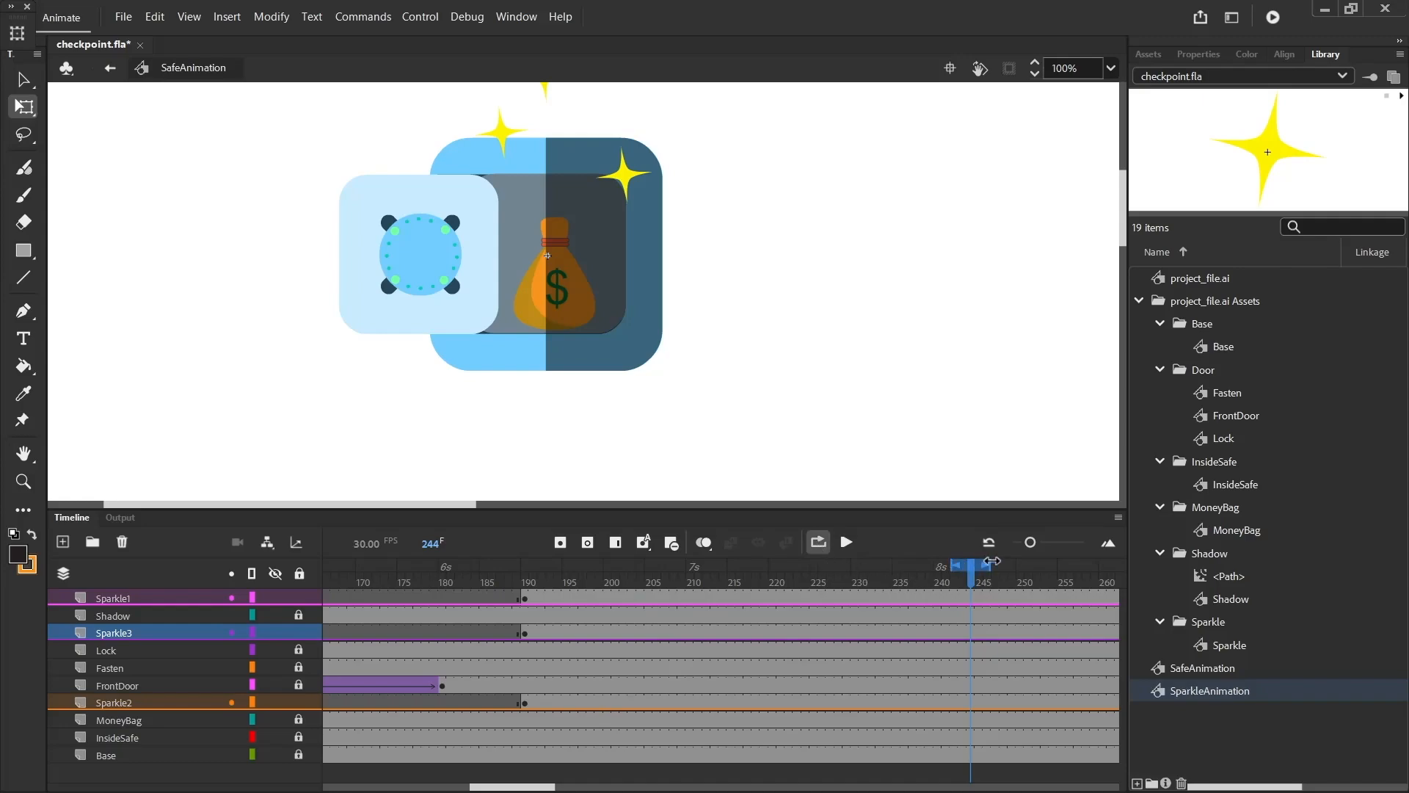
drag(993, 561, 1227, 579)
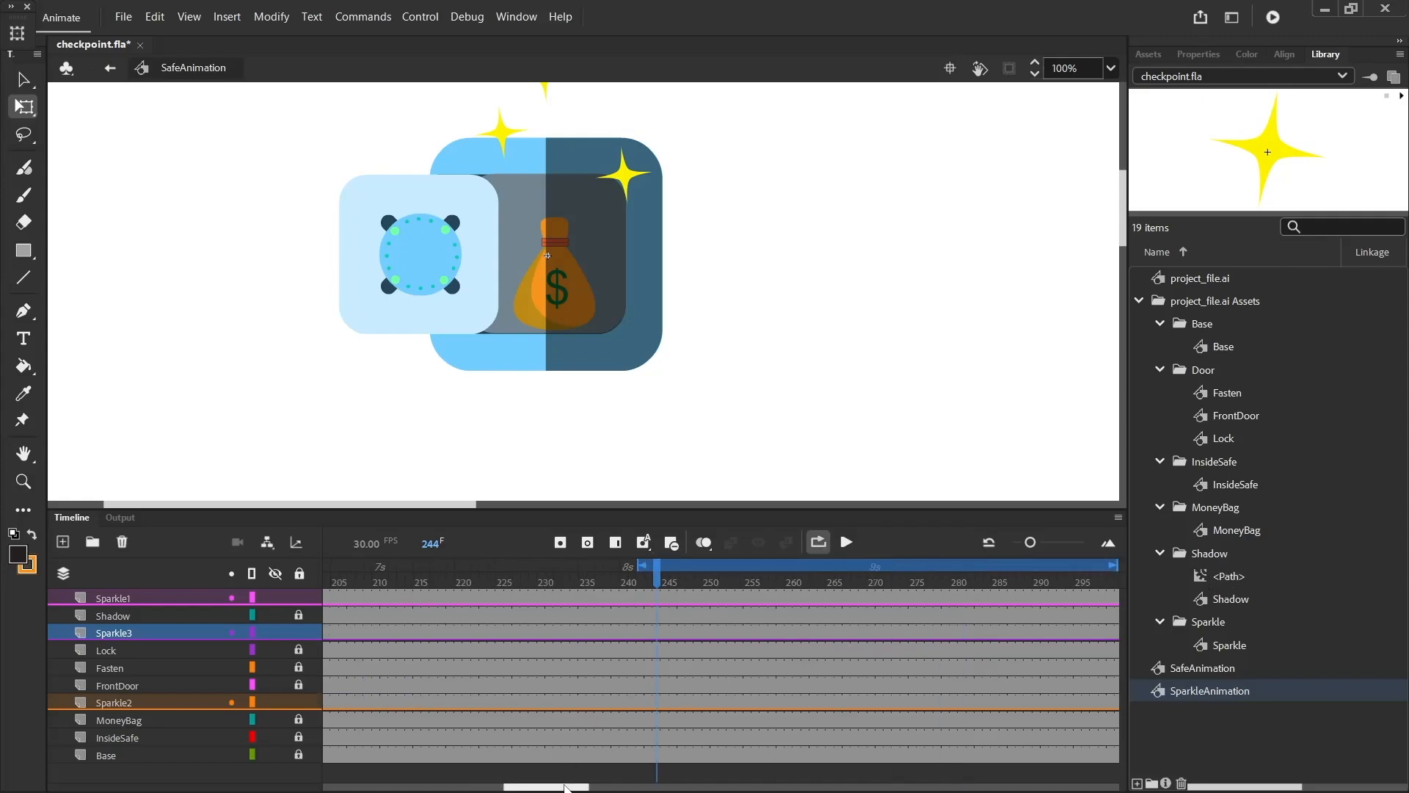
mouse_move(640, 564)
mouse_down()
mouse_move(326, 580)
mouse_move(29, 624)
mouse_up()
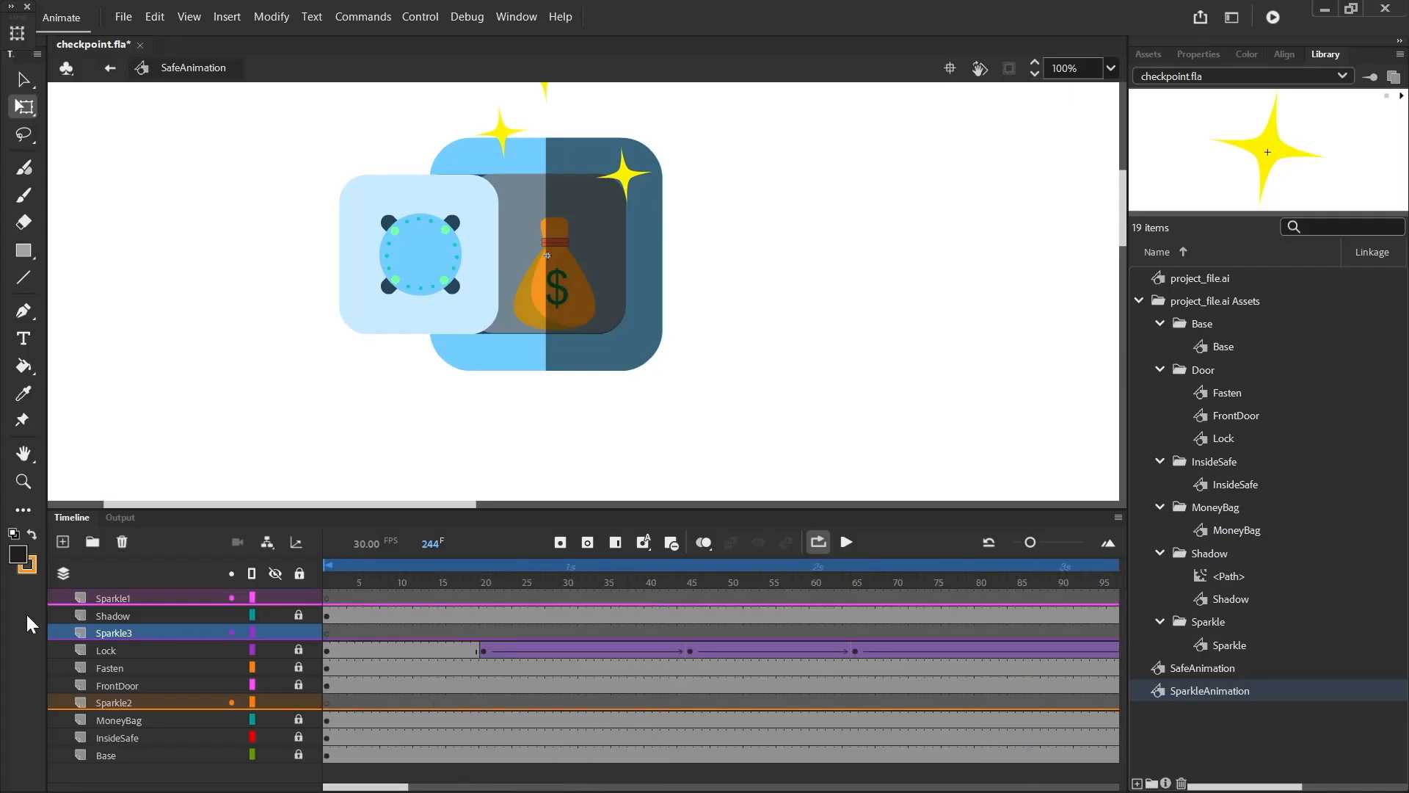
Step: Extend all SafeAnimation layers and the loop range to frame 330, and play the looped animation
drag(386, 786, 615, 736)
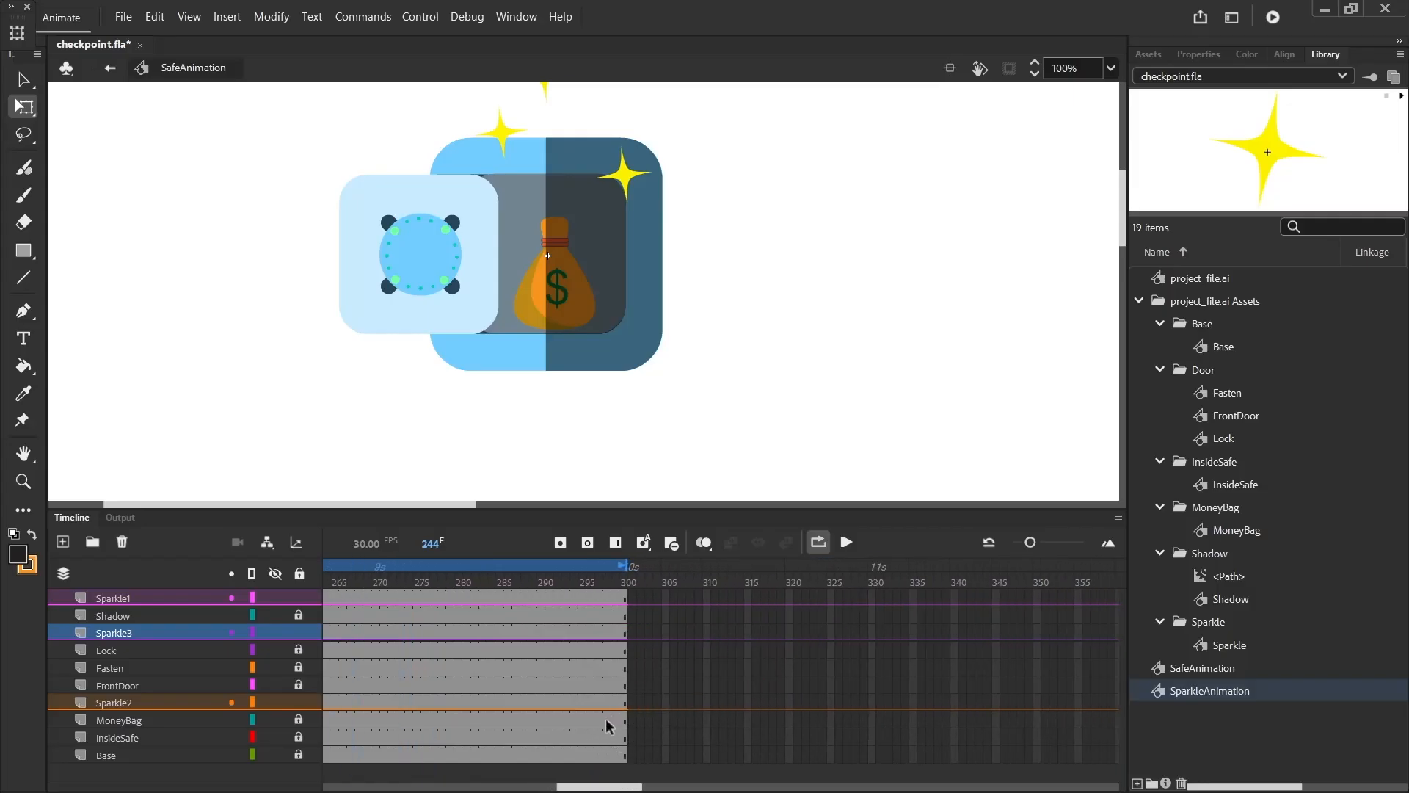
drag(599, 786, 616, 789)
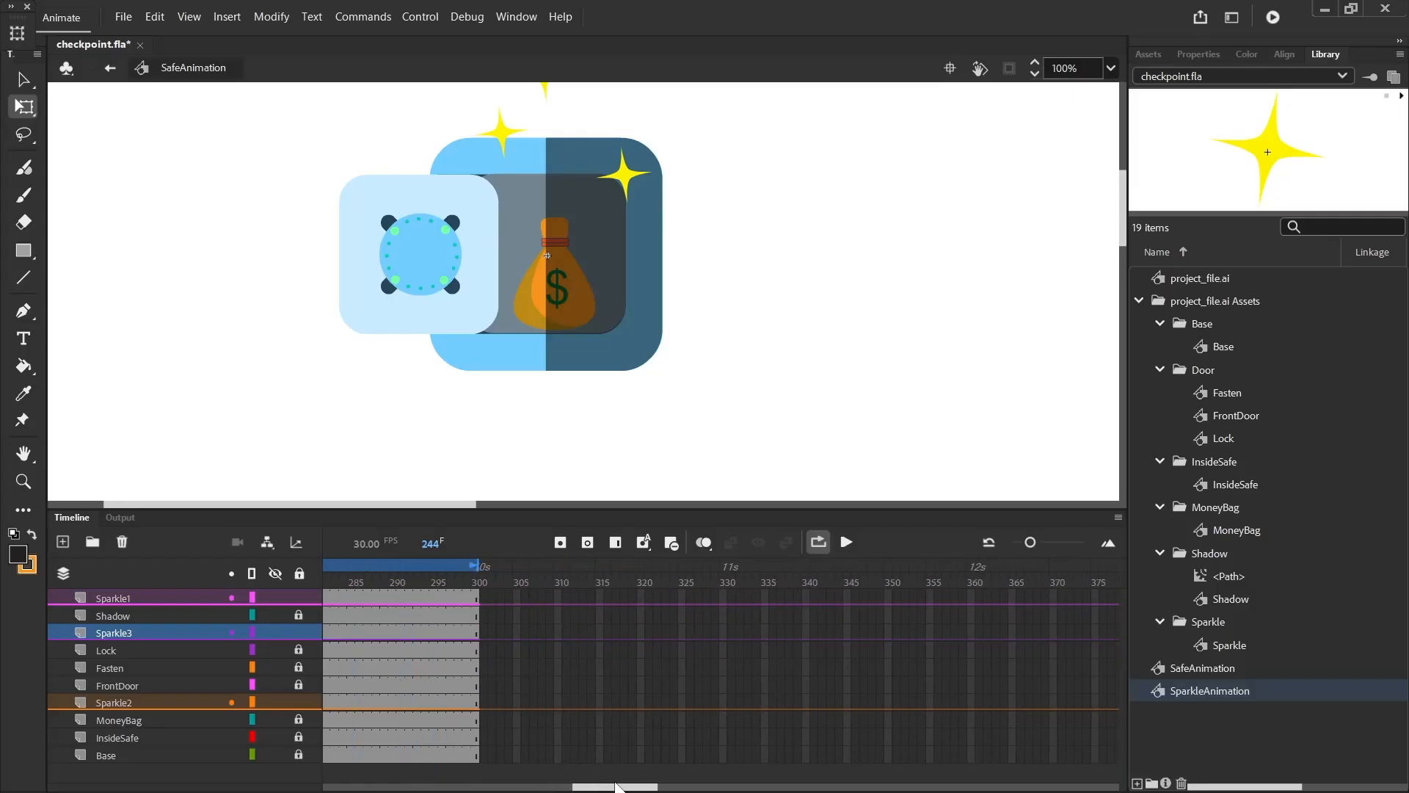
drag(729, 595, 723, 771)
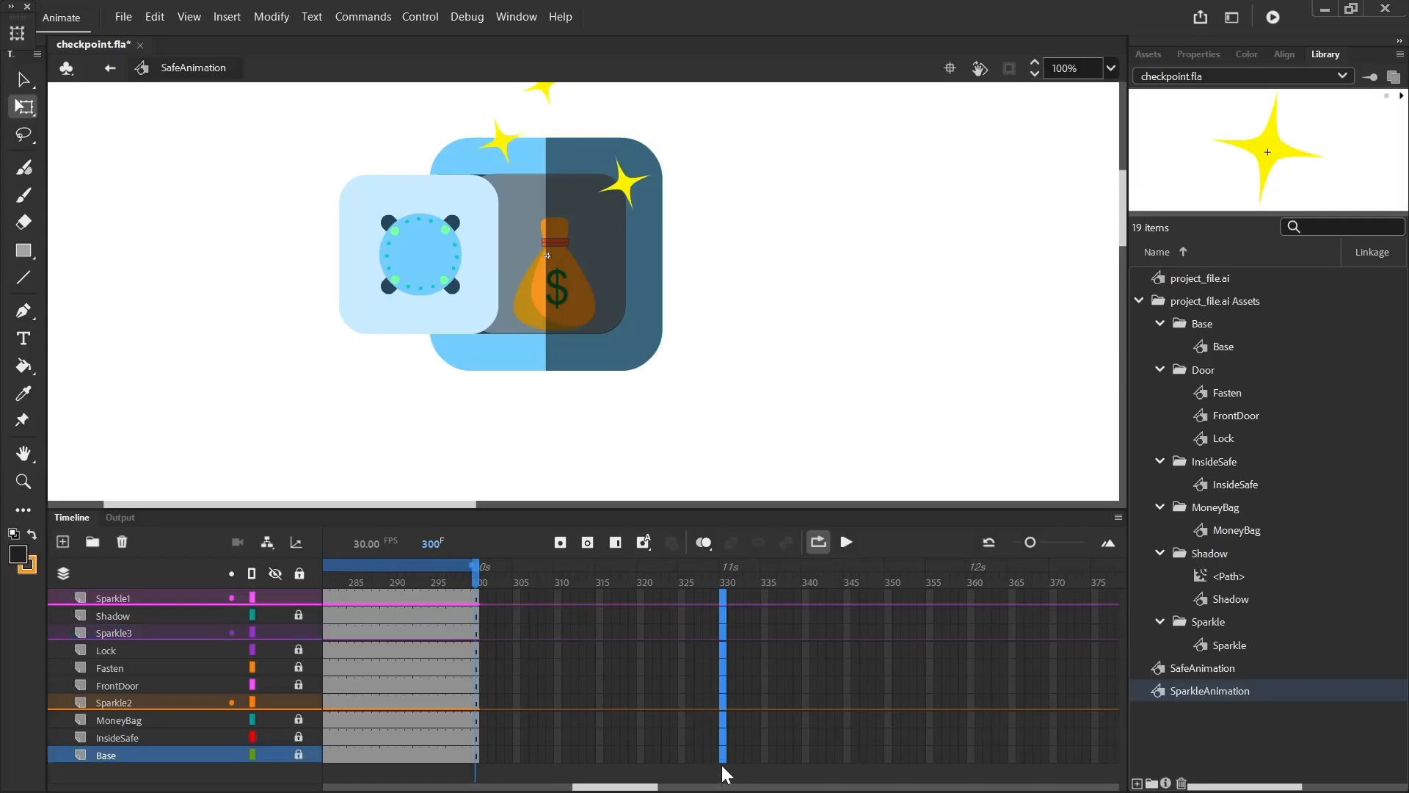
right_click(722, 600)
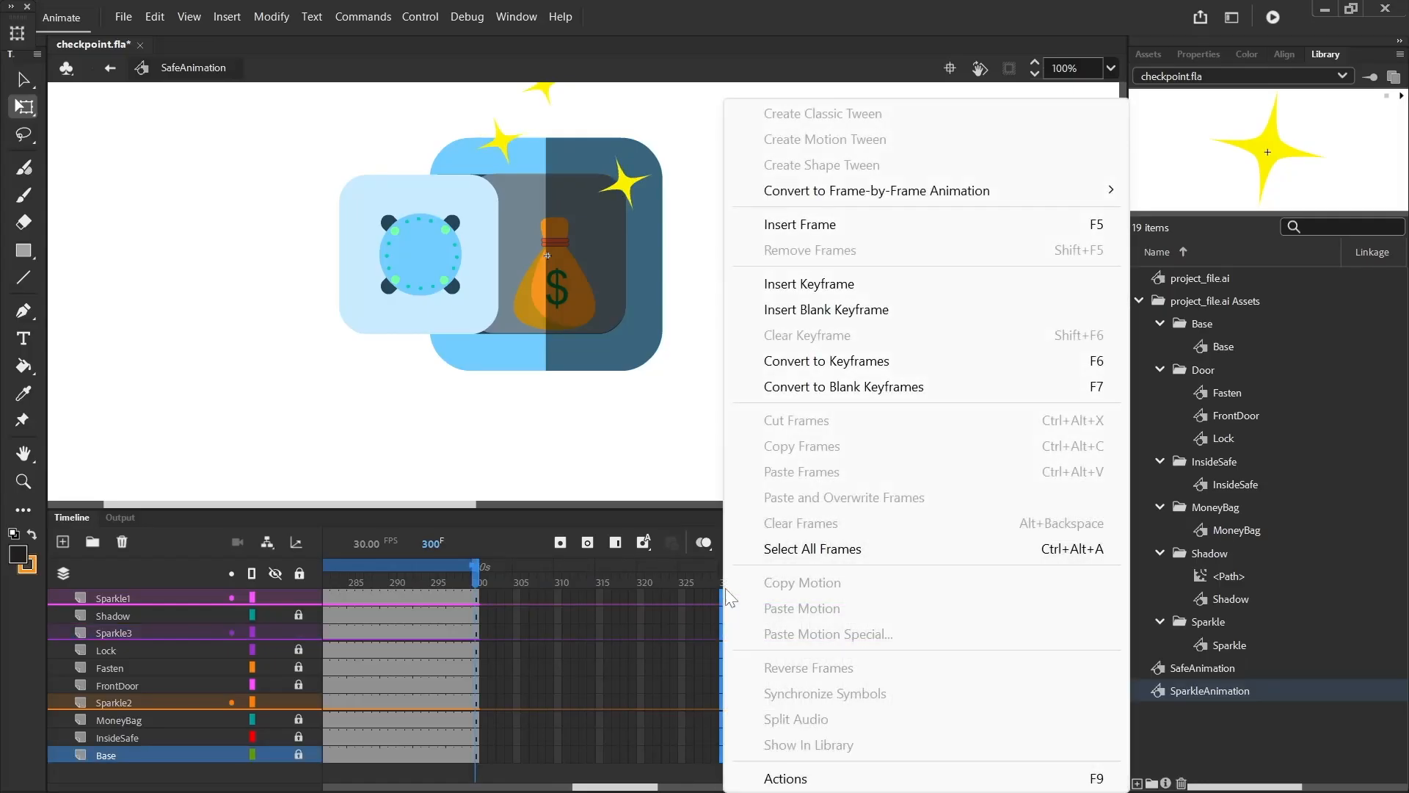
click(857, 226)
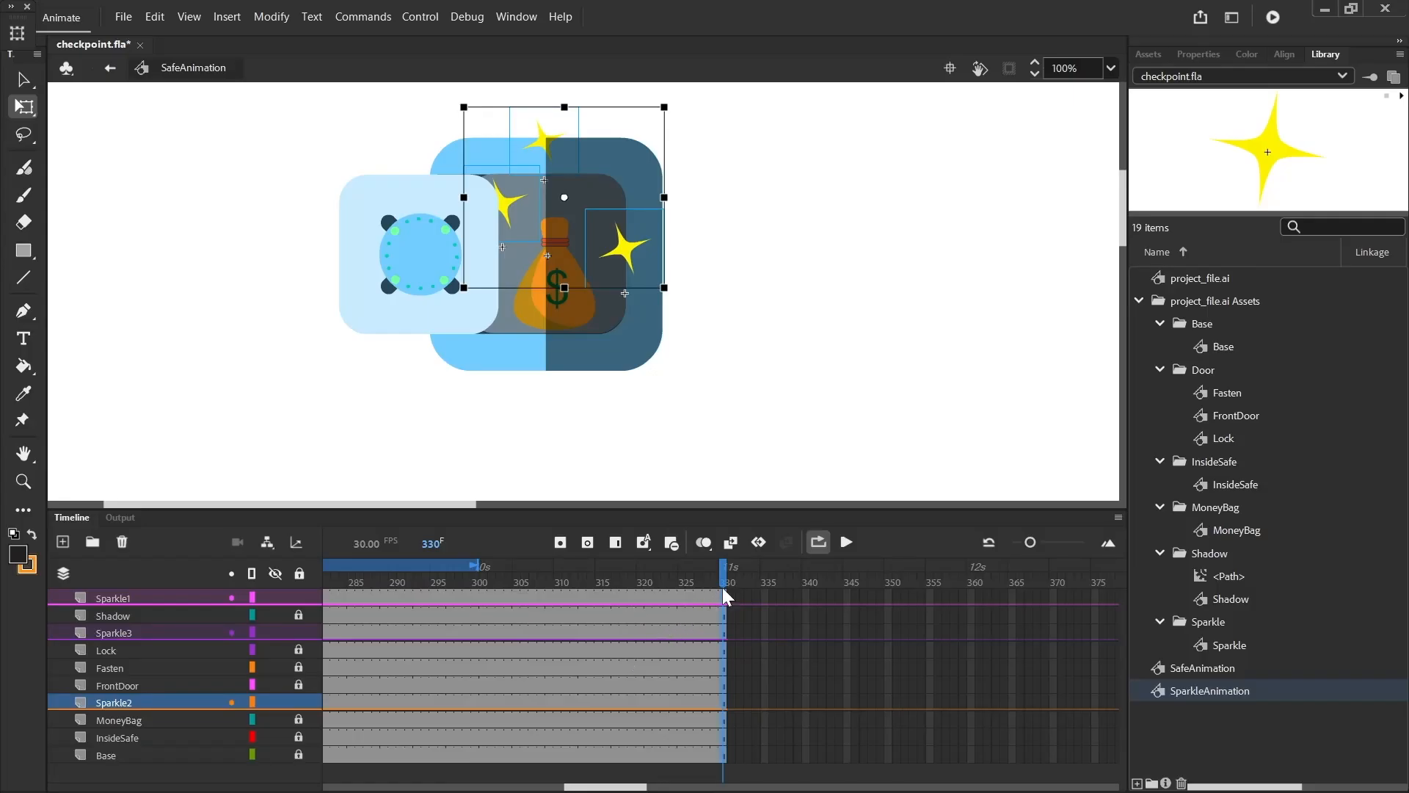
drag(478, 563, 727, 566)
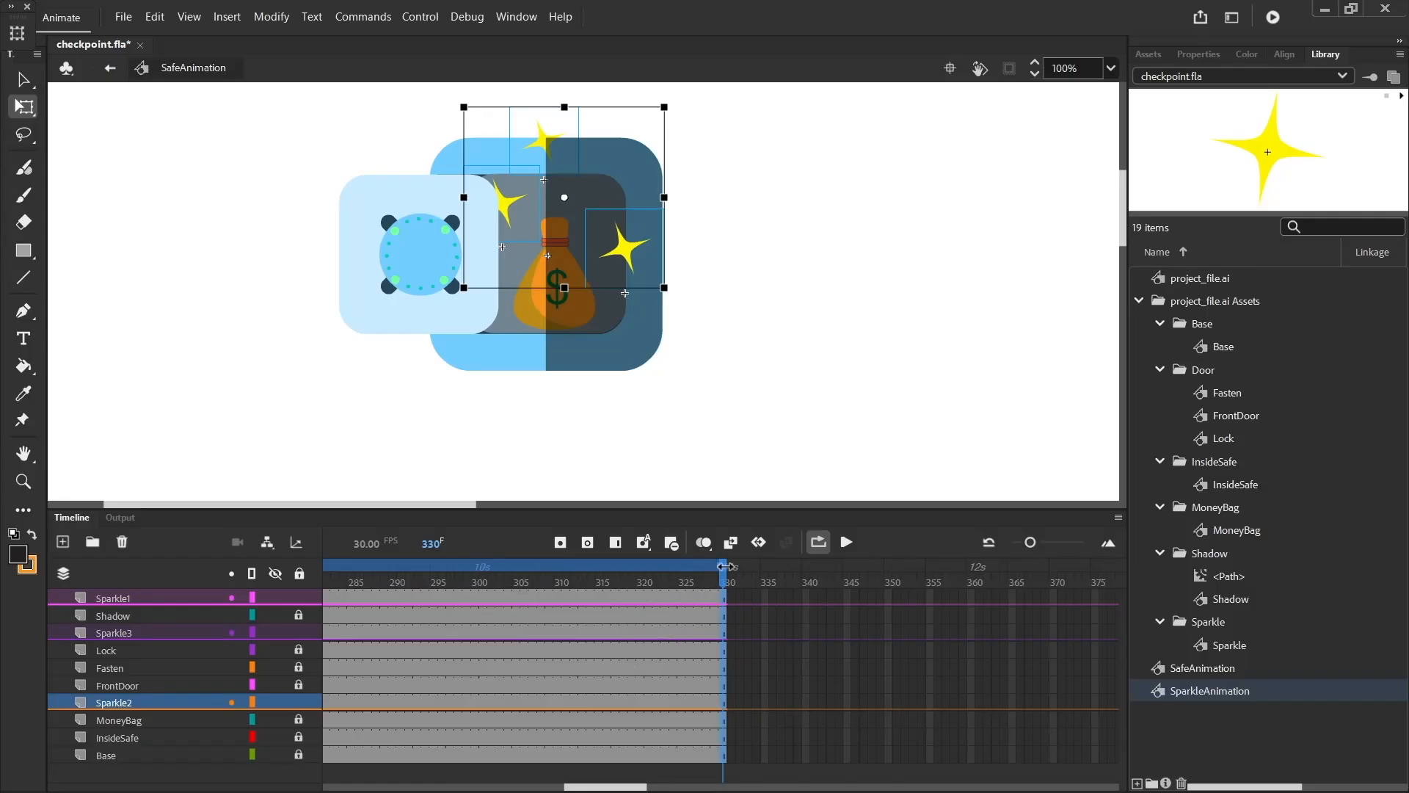
click(847, 542)
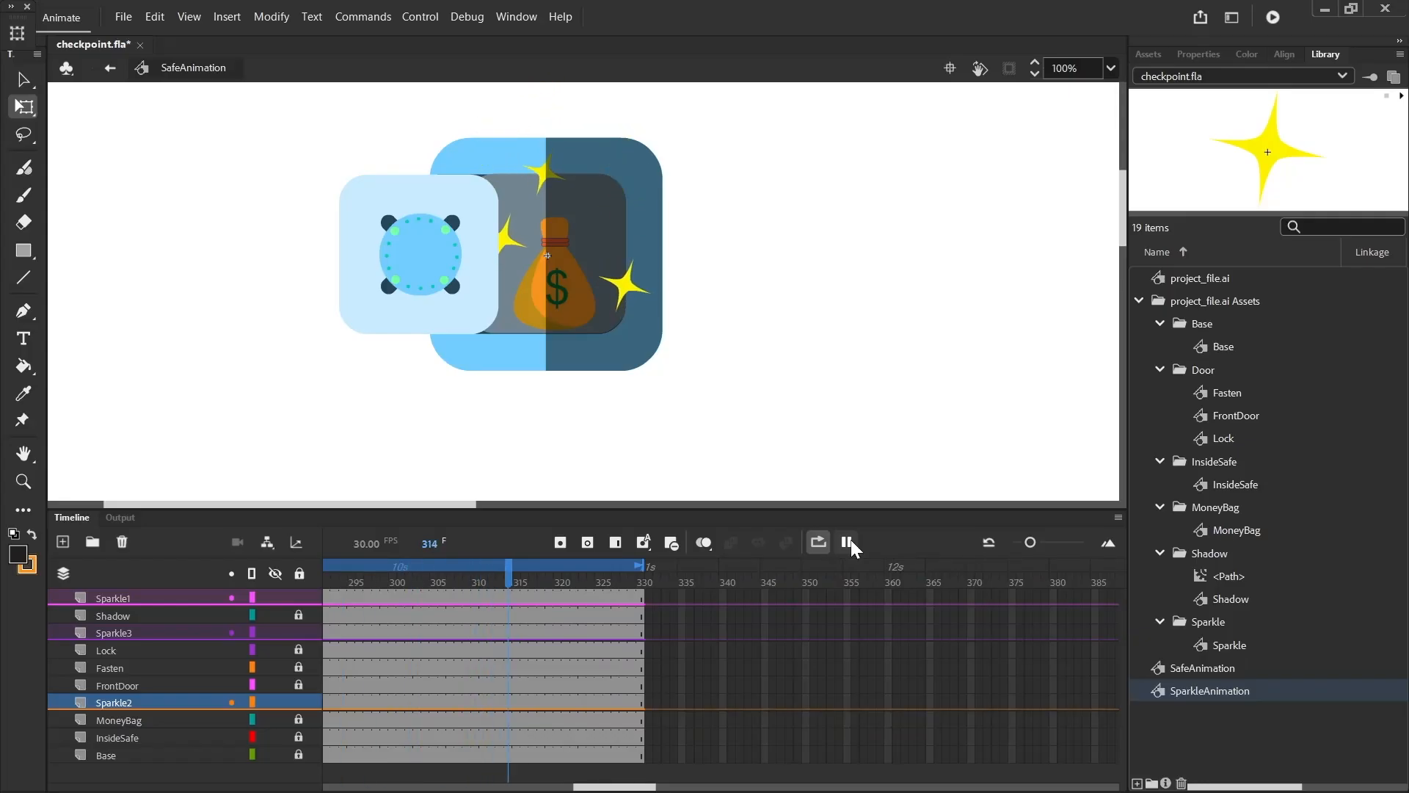
click(848, 543)
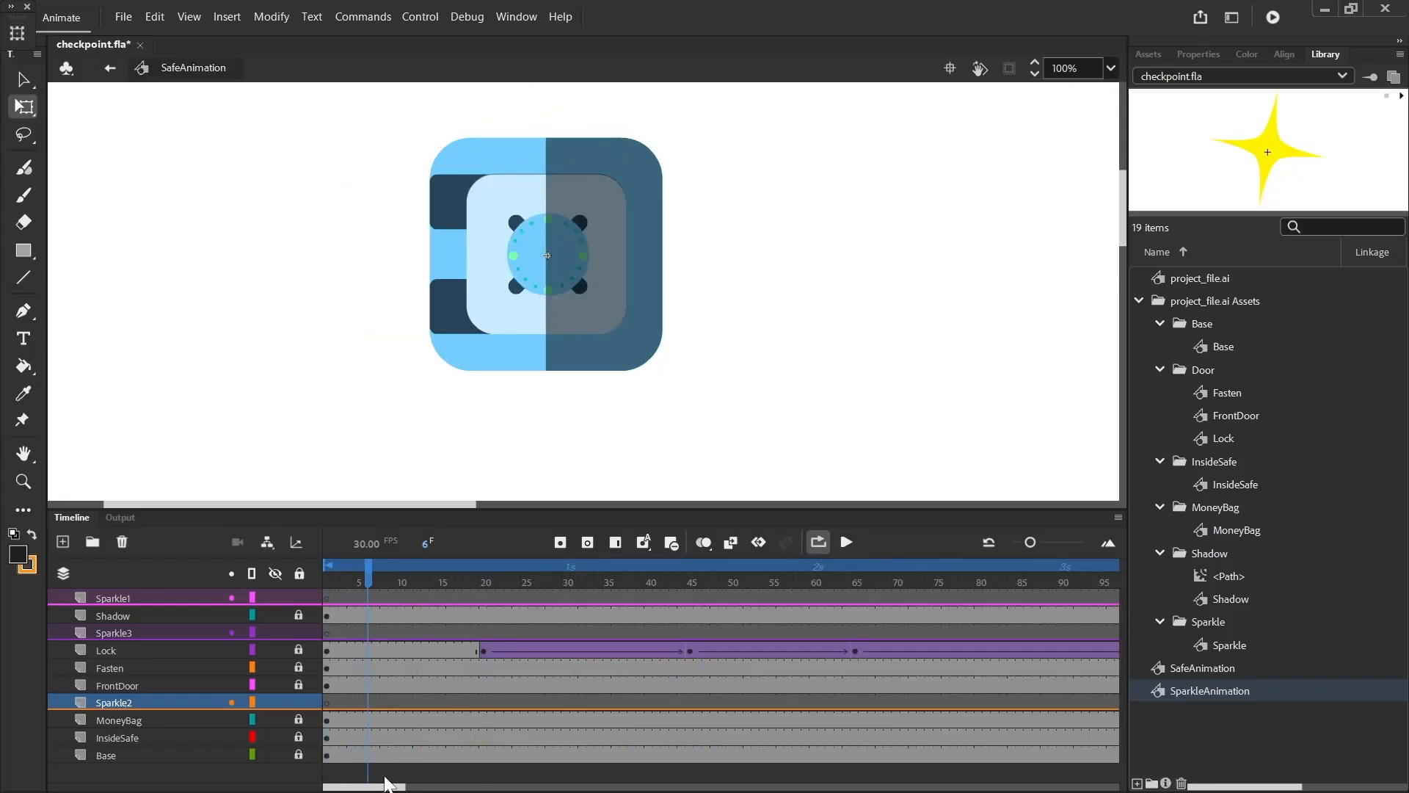
Step: Set the looping of all three sparkle instances to play once, and preview the sparkles after frame 190
drag(385, 787, 517, 767)
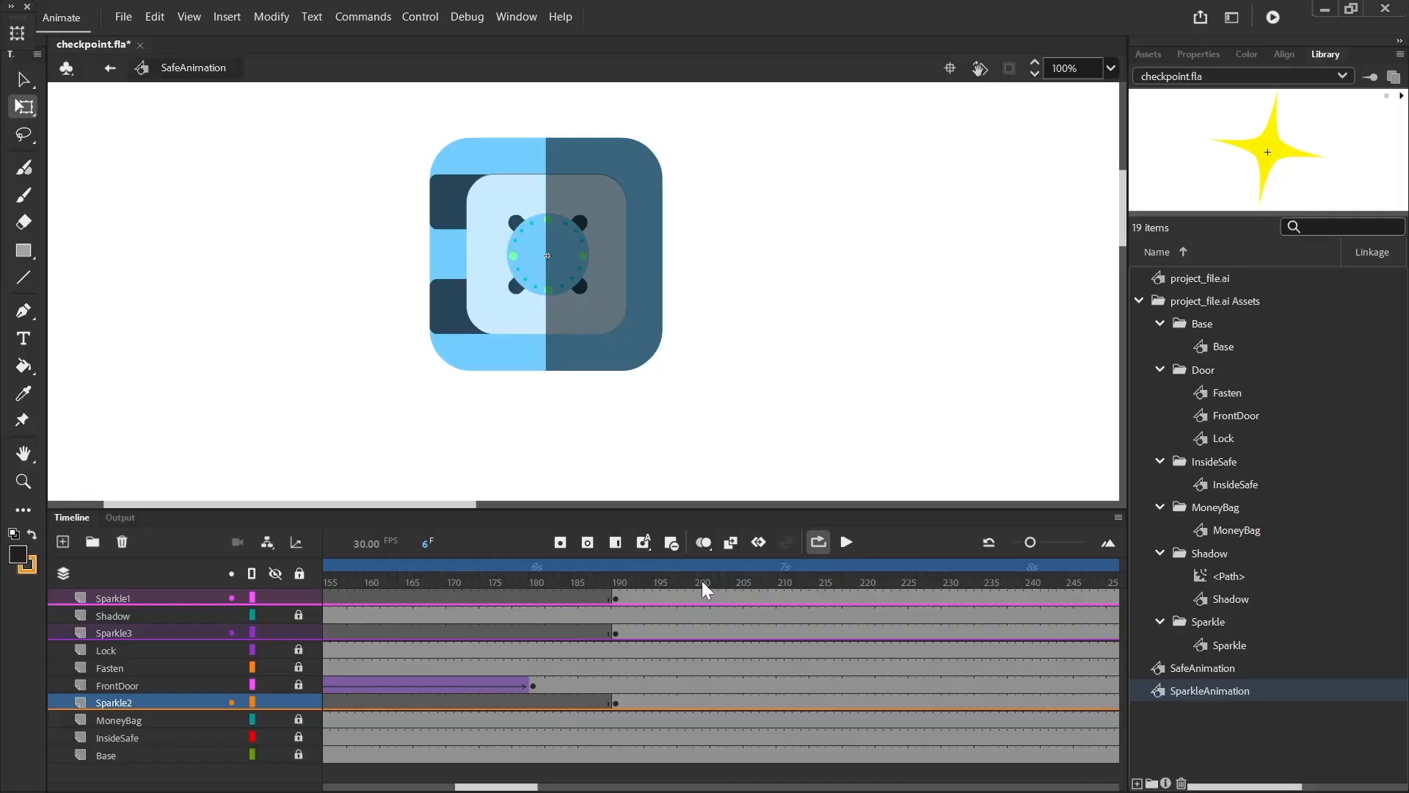
click(681, 580)
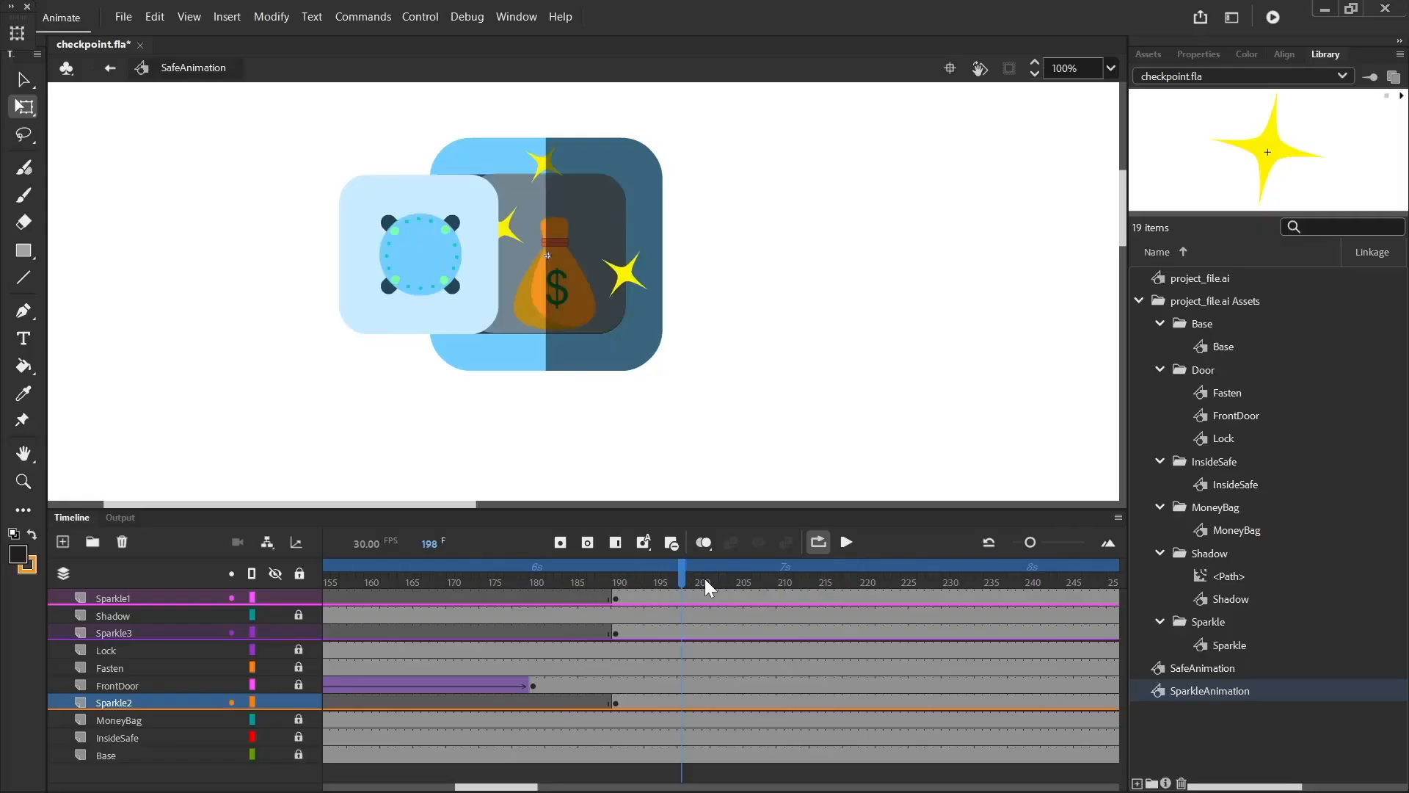
drag(433, 121, 830, 415)
click(1198, 55)
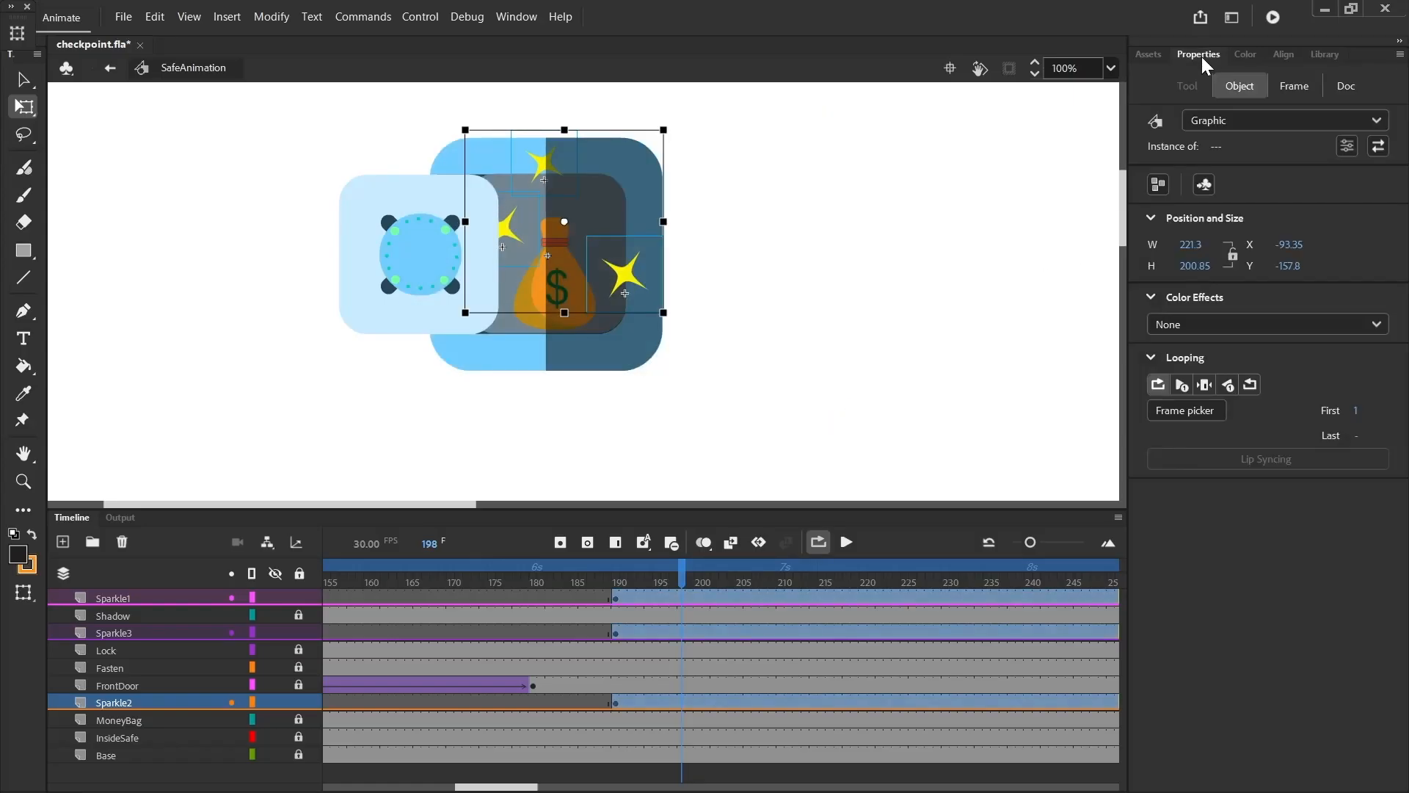
click(1182, 384)
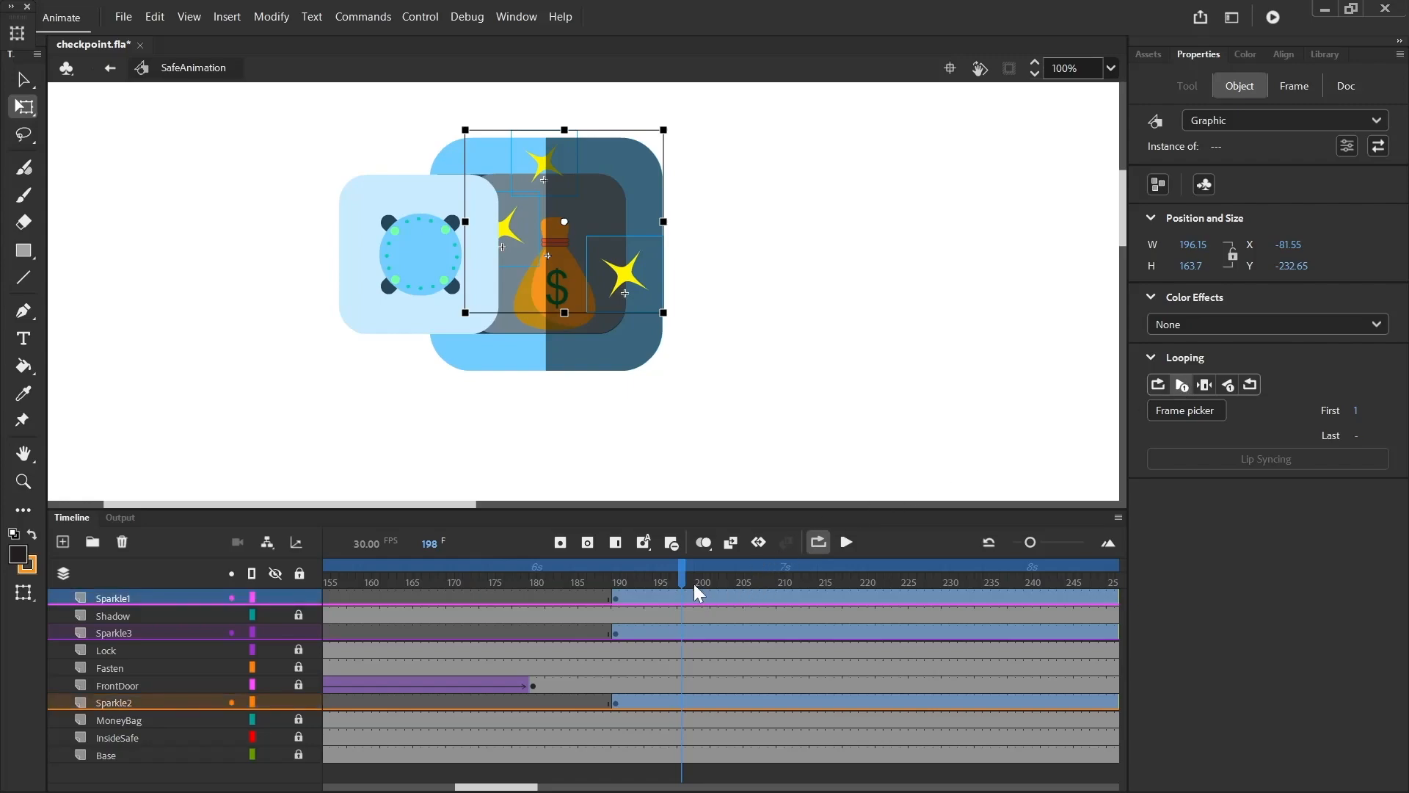
click(847, 542)
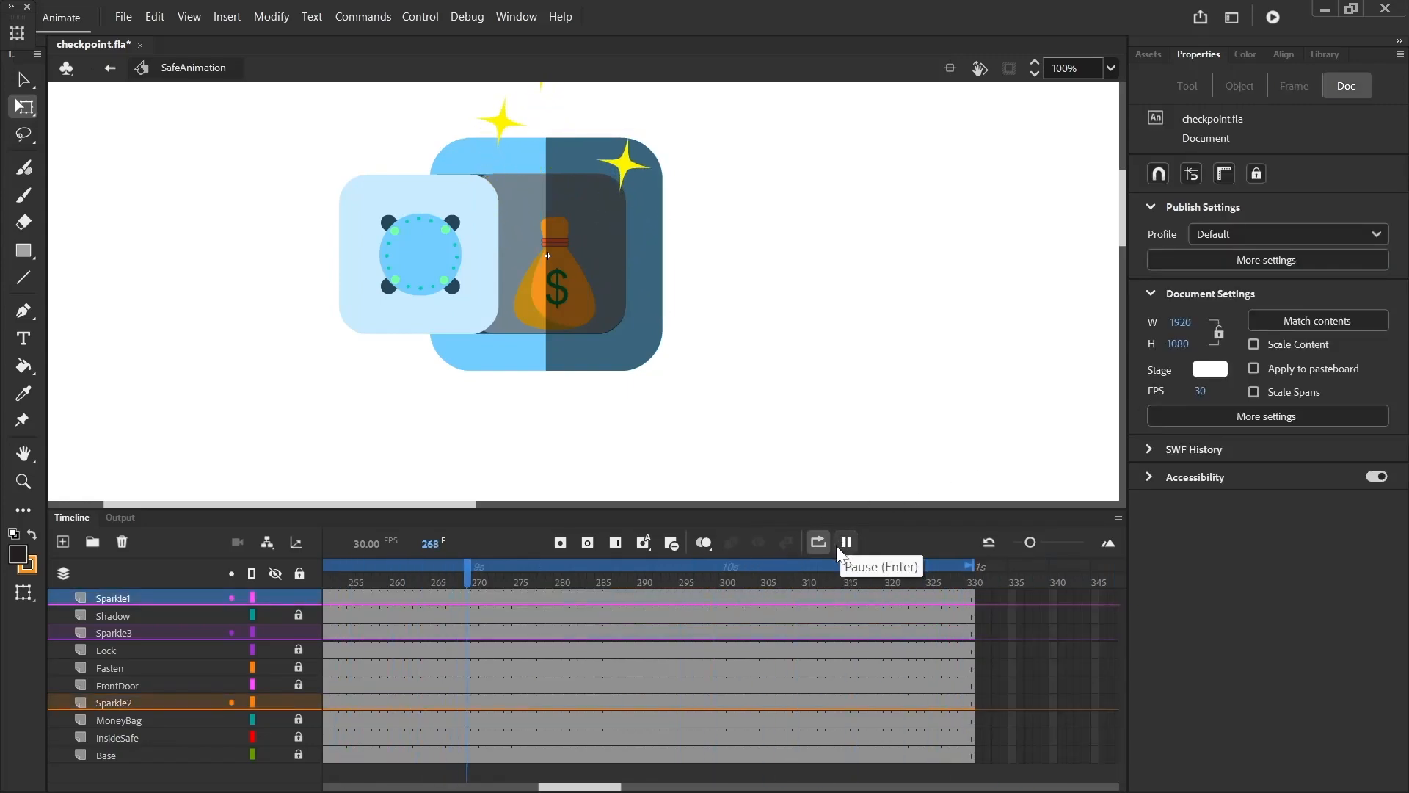
click(846, 547)
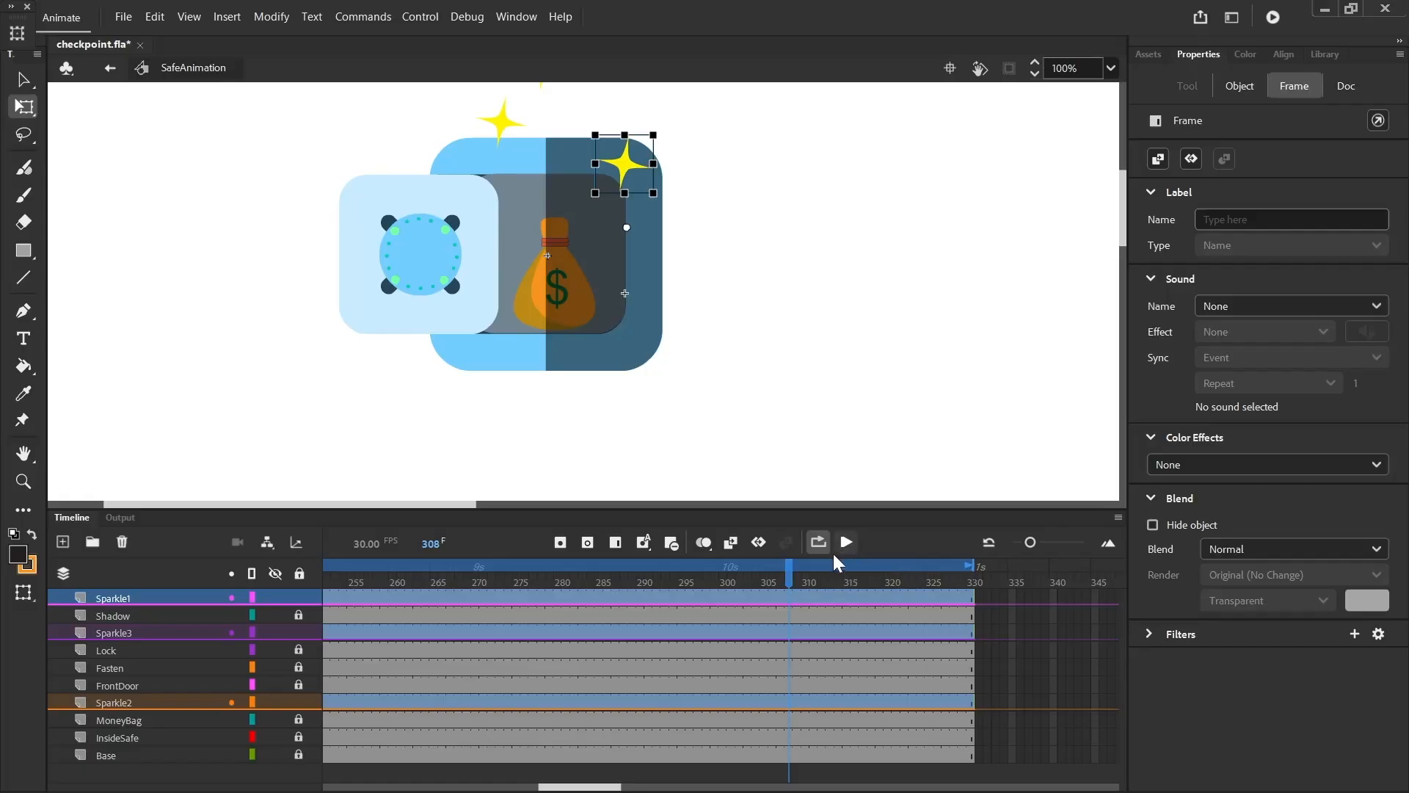
Step: Open the SparkleAnimation symbol for editing and insert a frame at frame 61 on its layer
click(109, 69)
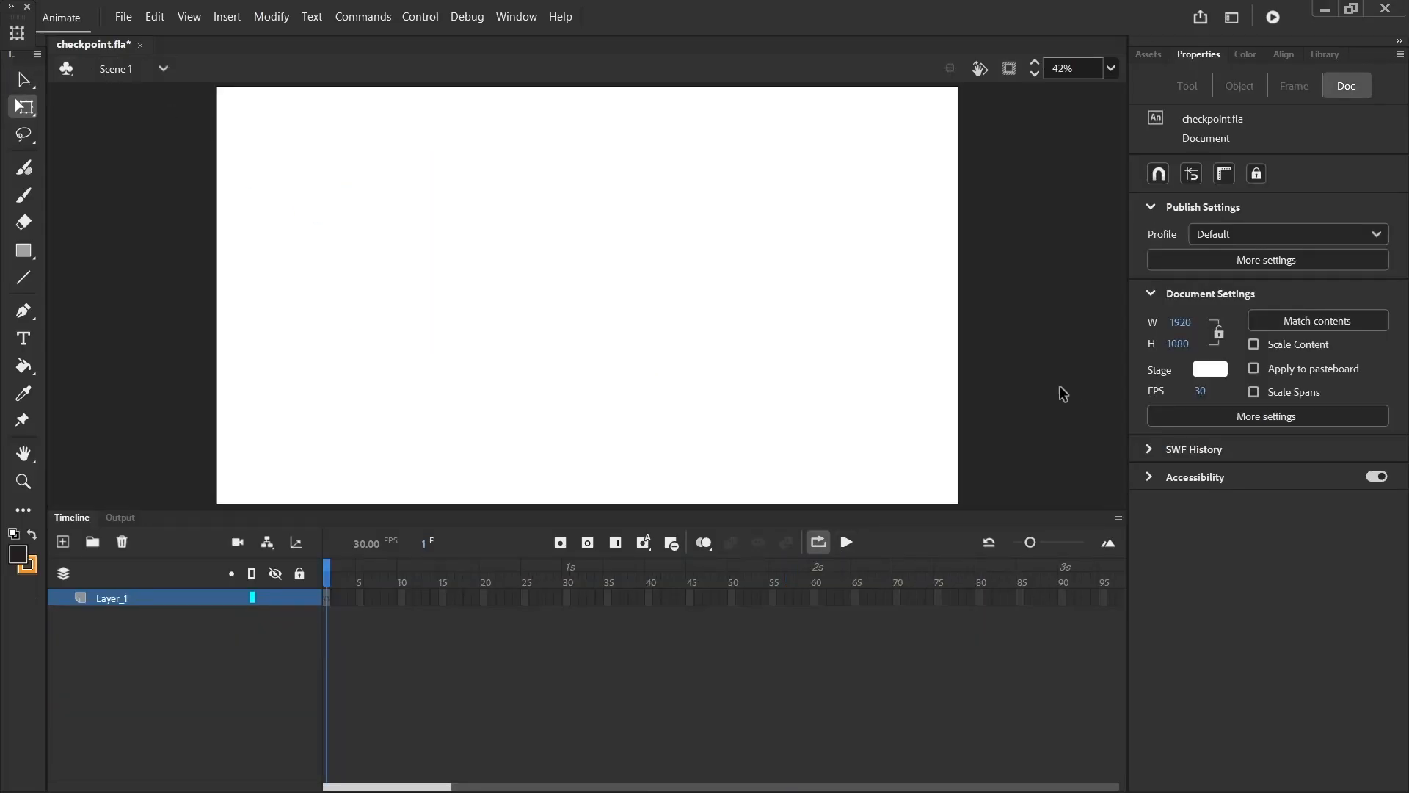
click(1314, 55)
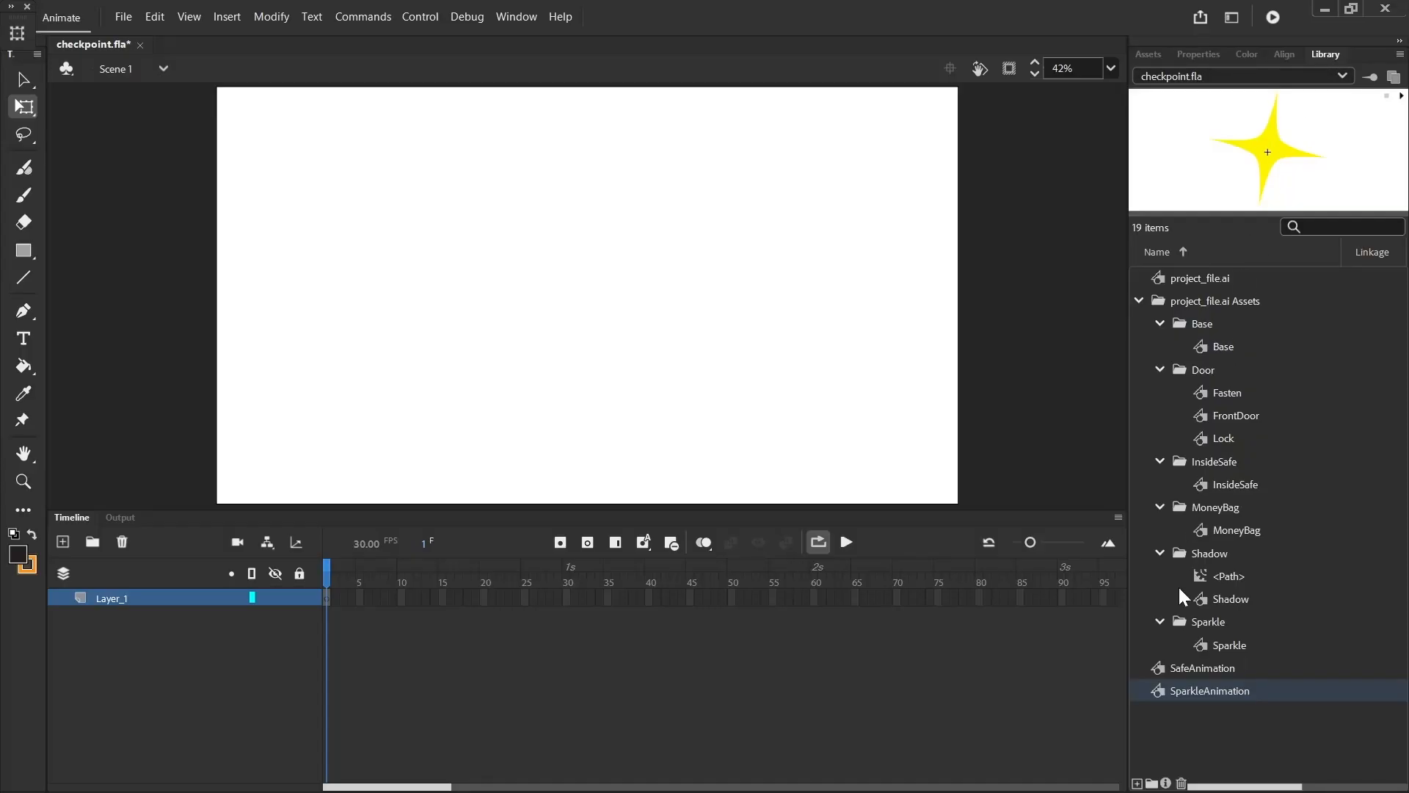
right_click(1204, 687)
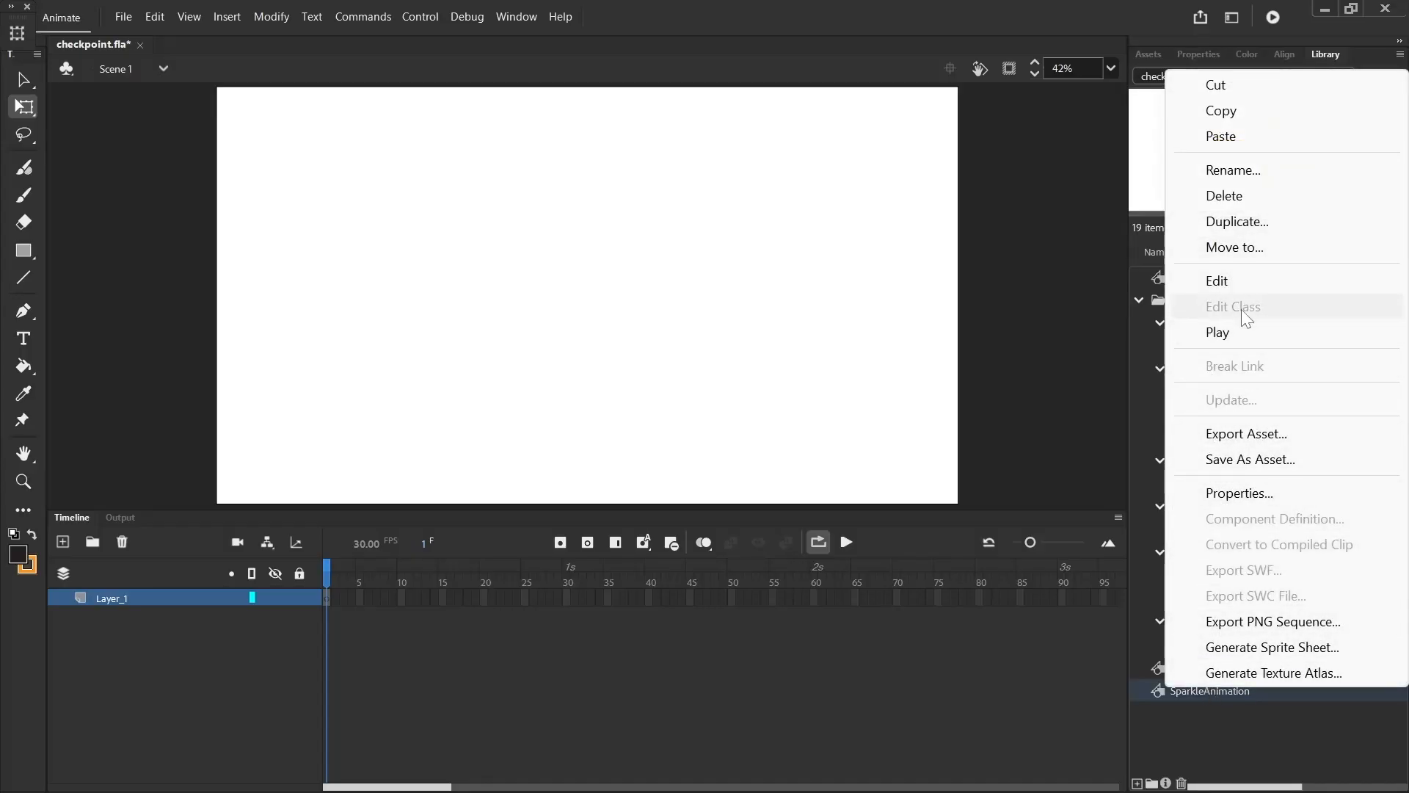
click(1238, 281)
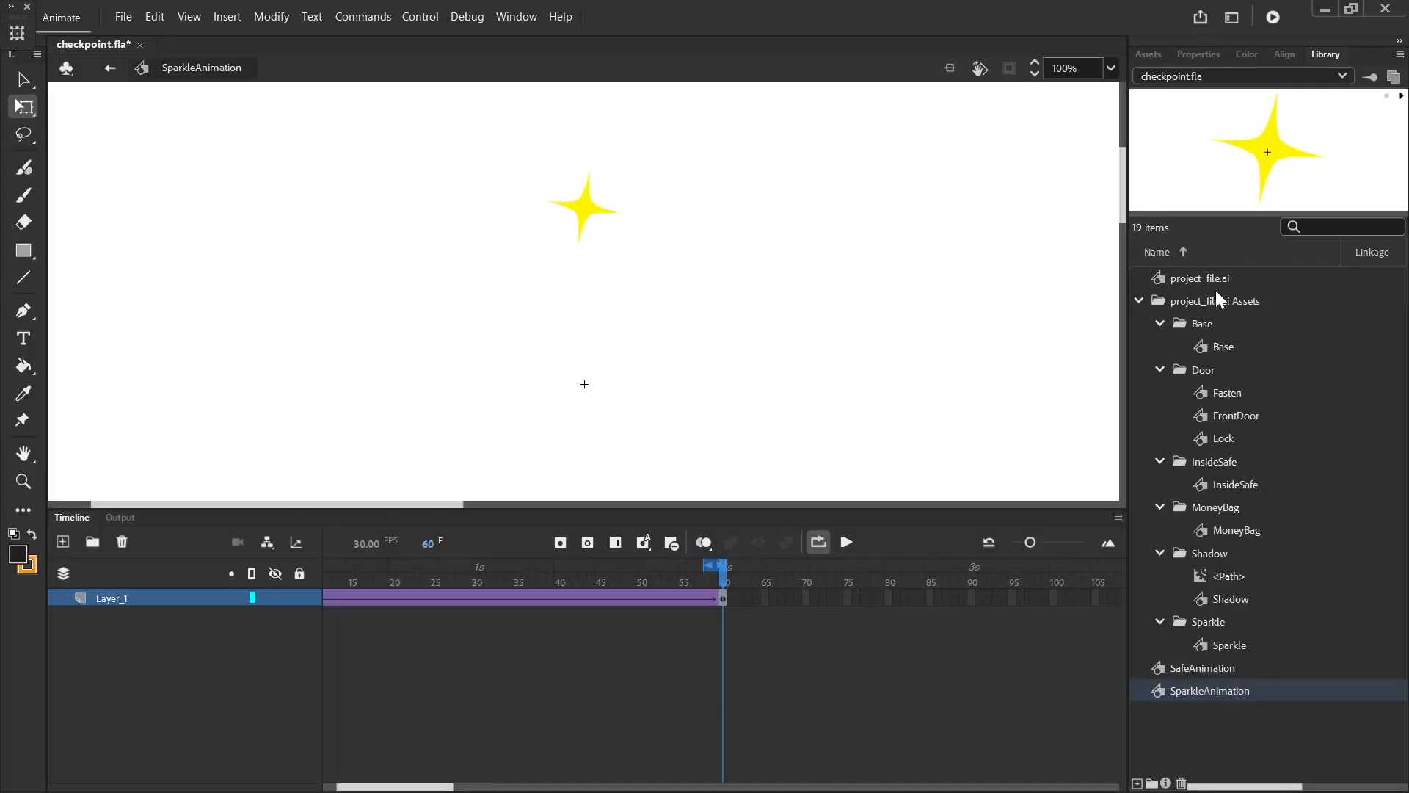
right_click(731, 594)
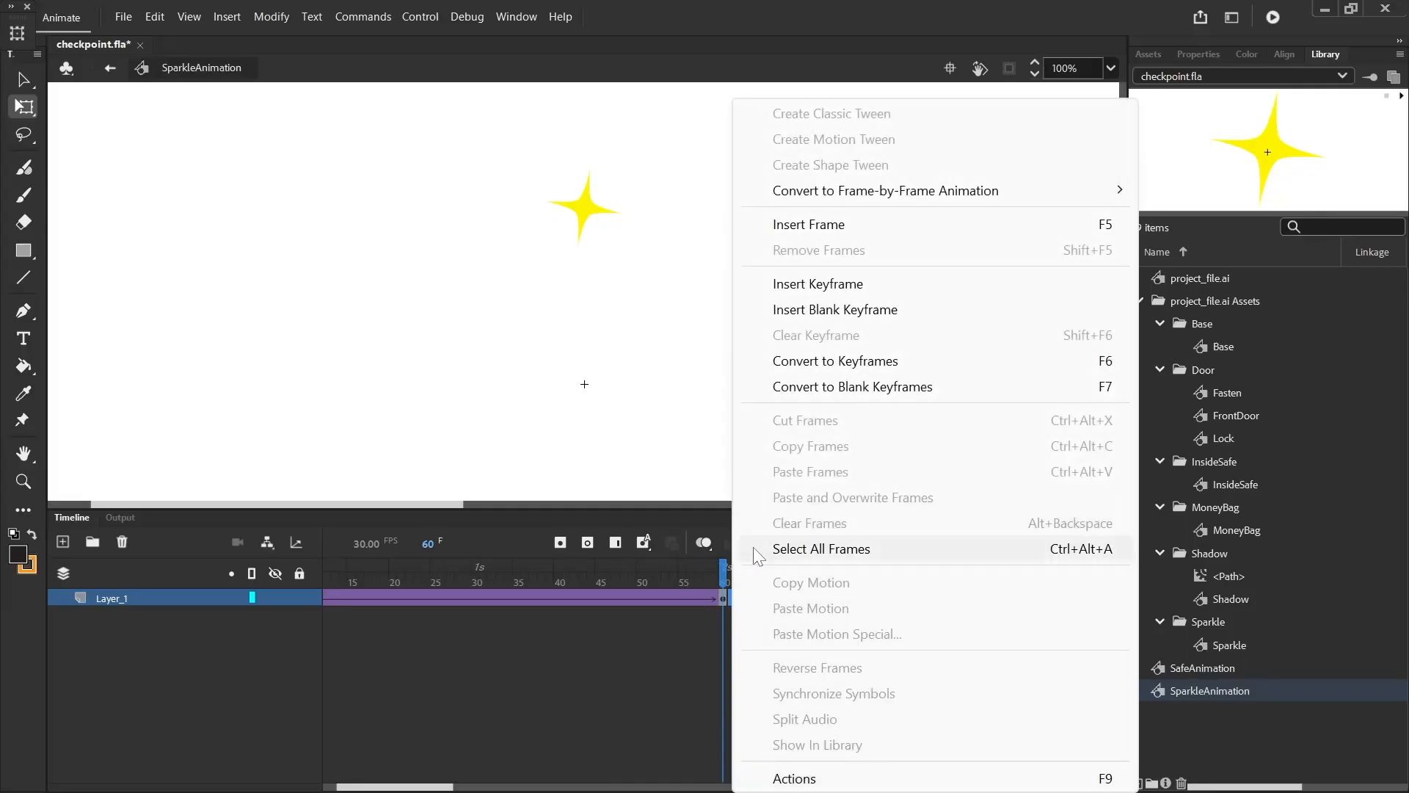
click(829, 224)
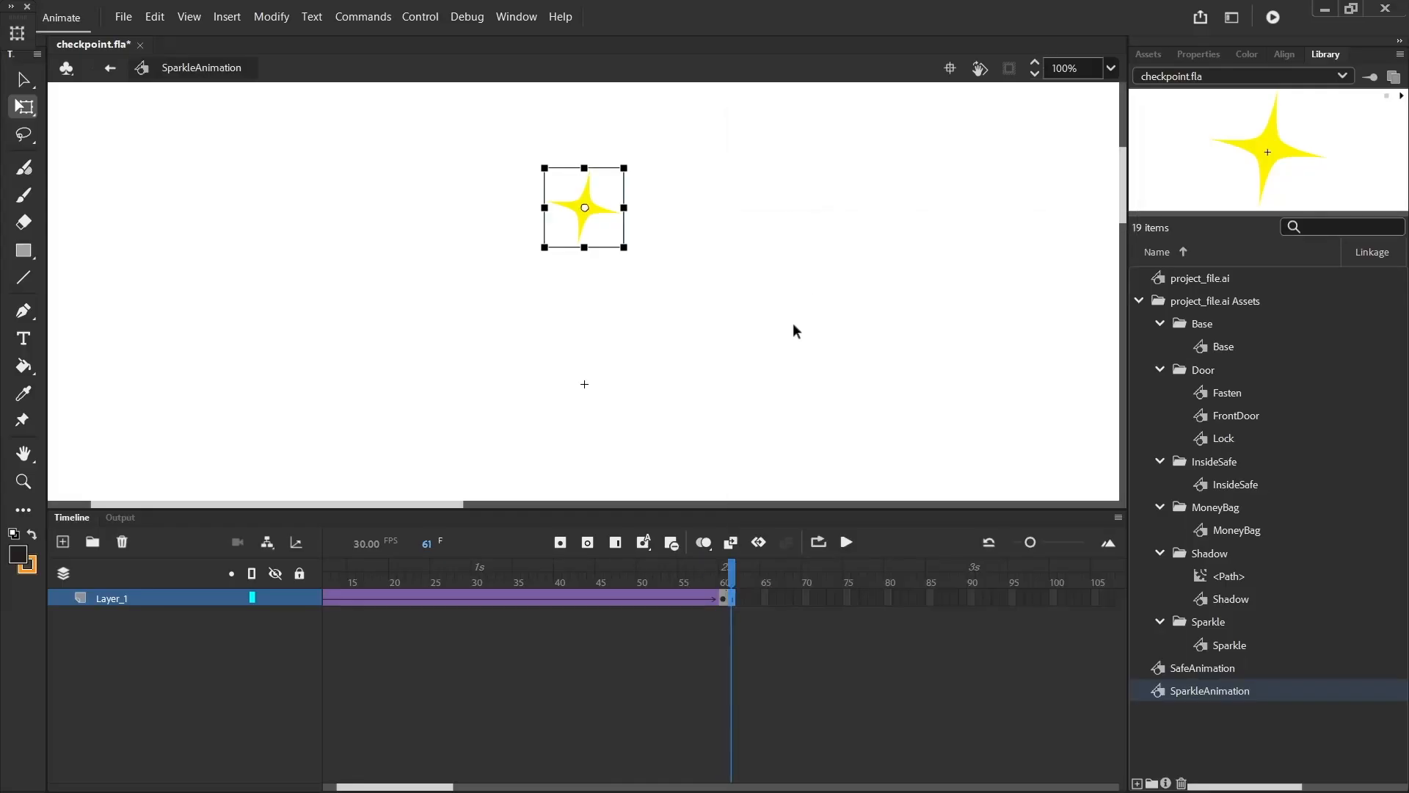
Step: Insert a blank keyframe at frame 61 of the SparkleAnimation layer, check frames 60 and 61, and return to the main scene
right_click(728, 596)
click(847, 309)
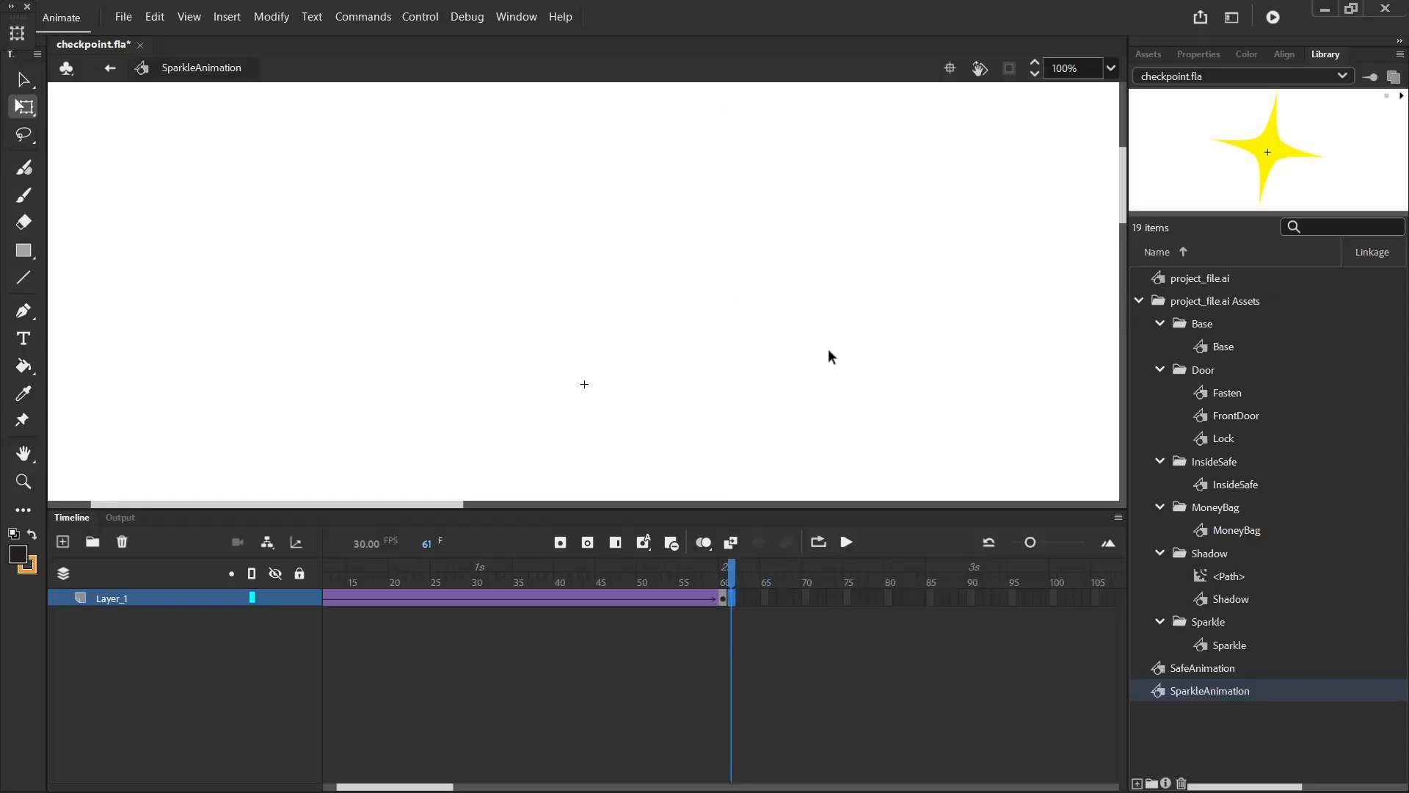
drag(732, 571, 725, 569)
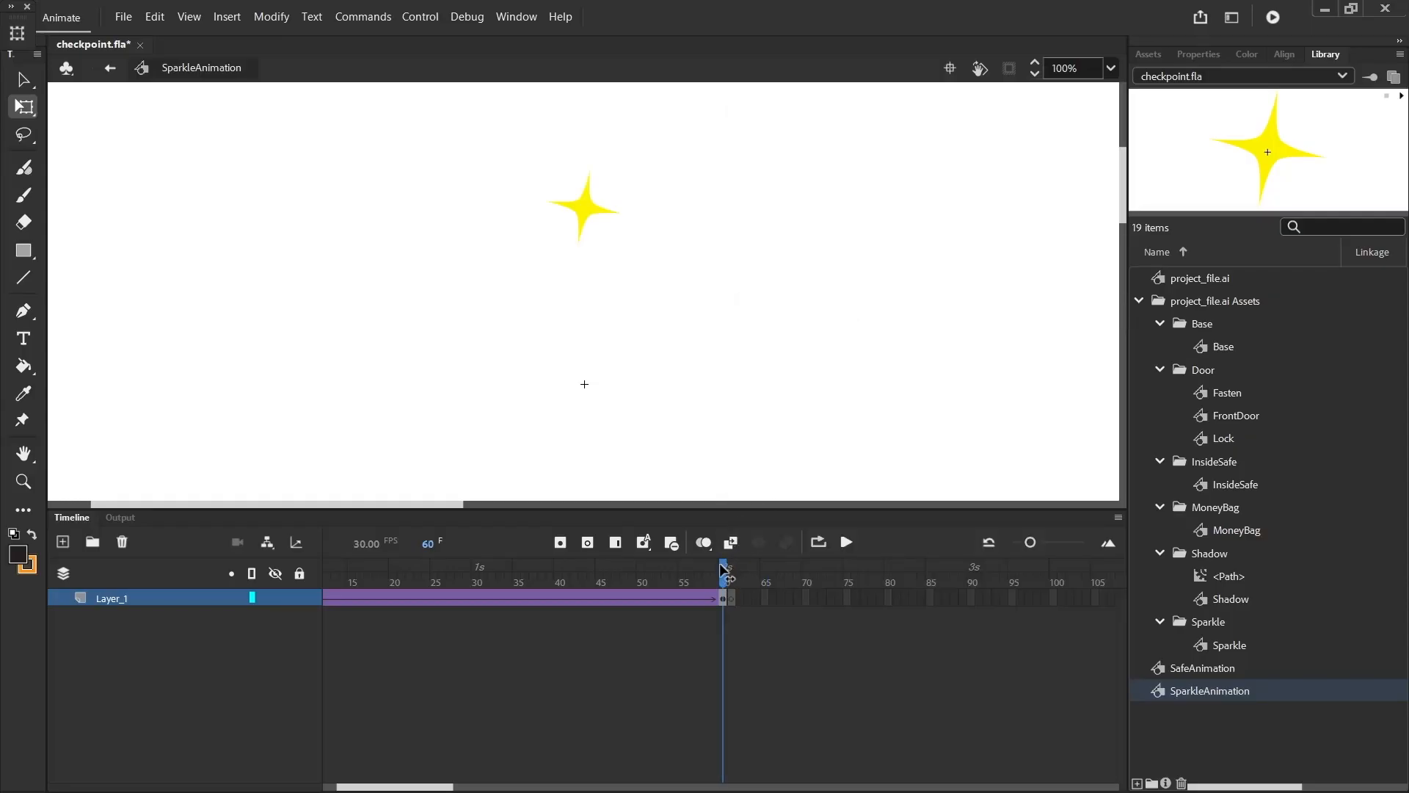
drag(725, 570, 735, 567)
click(110, 68)
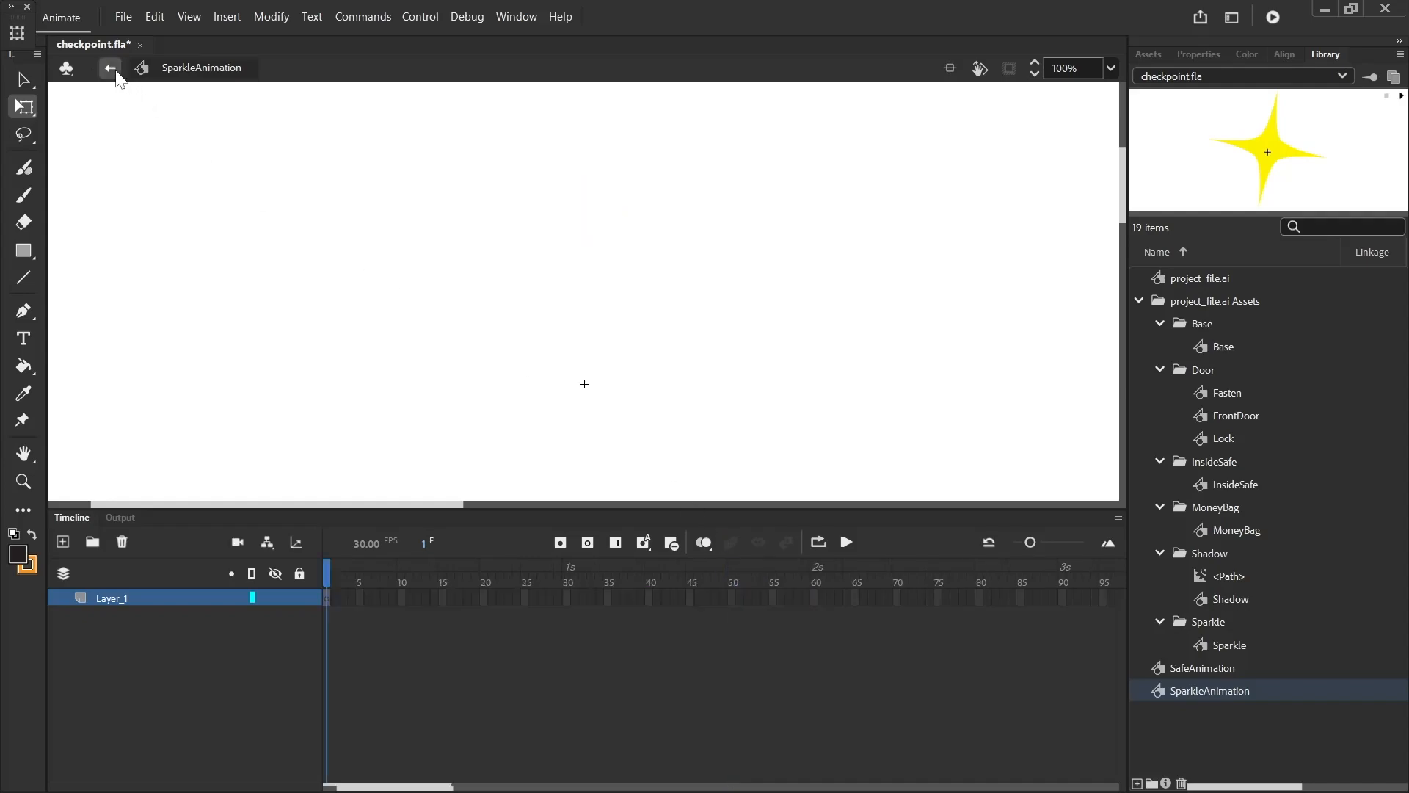
Step: Open the SafeAnimation symbol for editing and play its timeline with looping turned on
right_click(1218, 663)
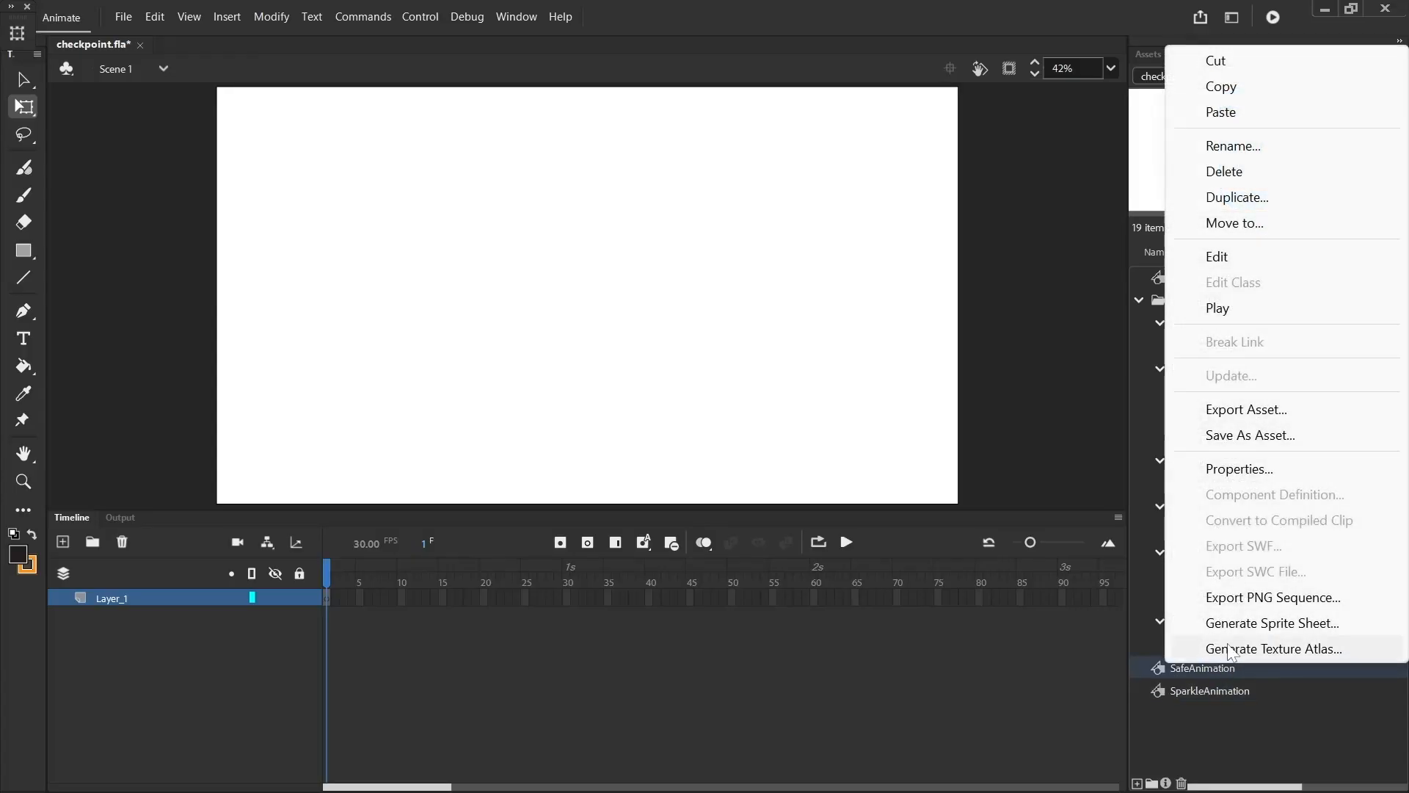
click(1237, 258)
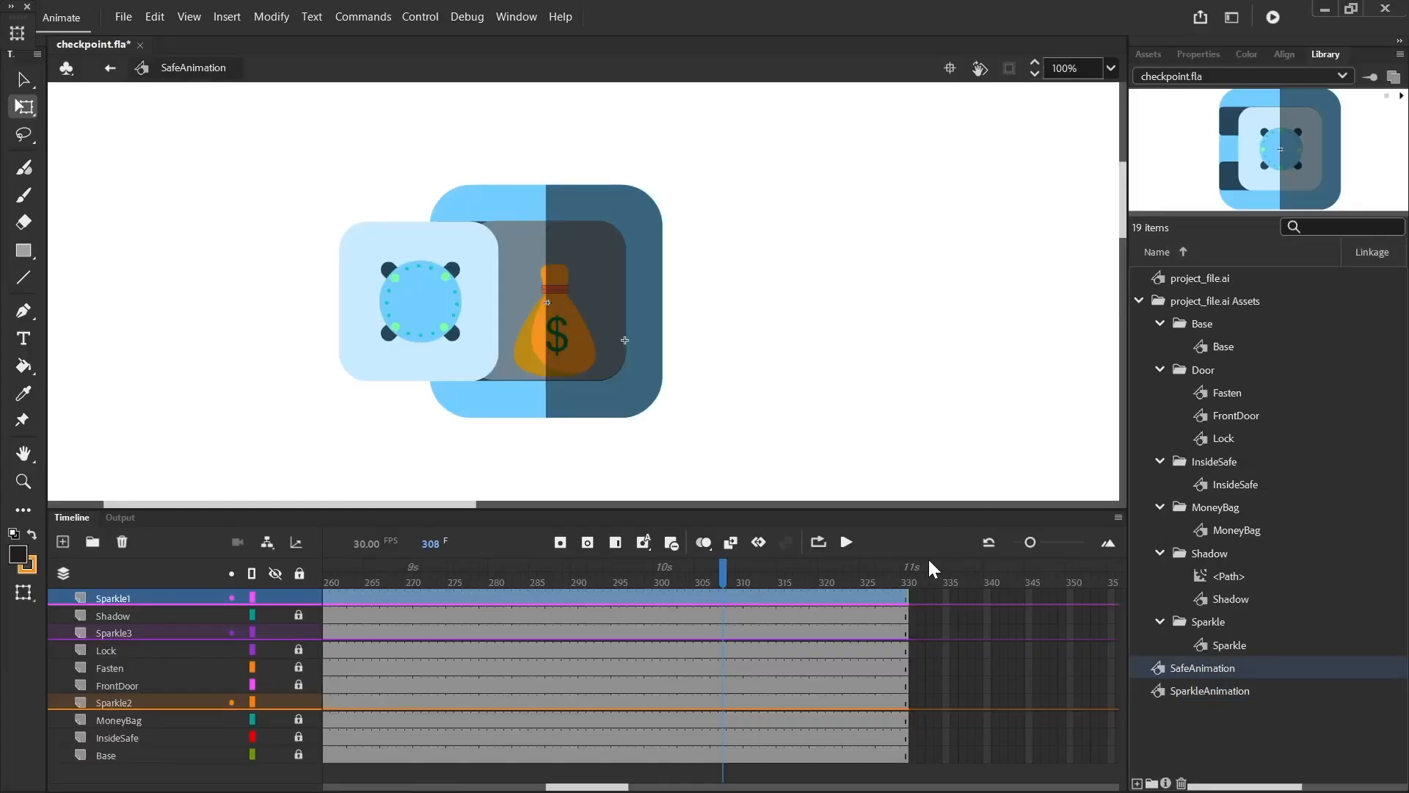
click(818, 541)
click(849, 541)
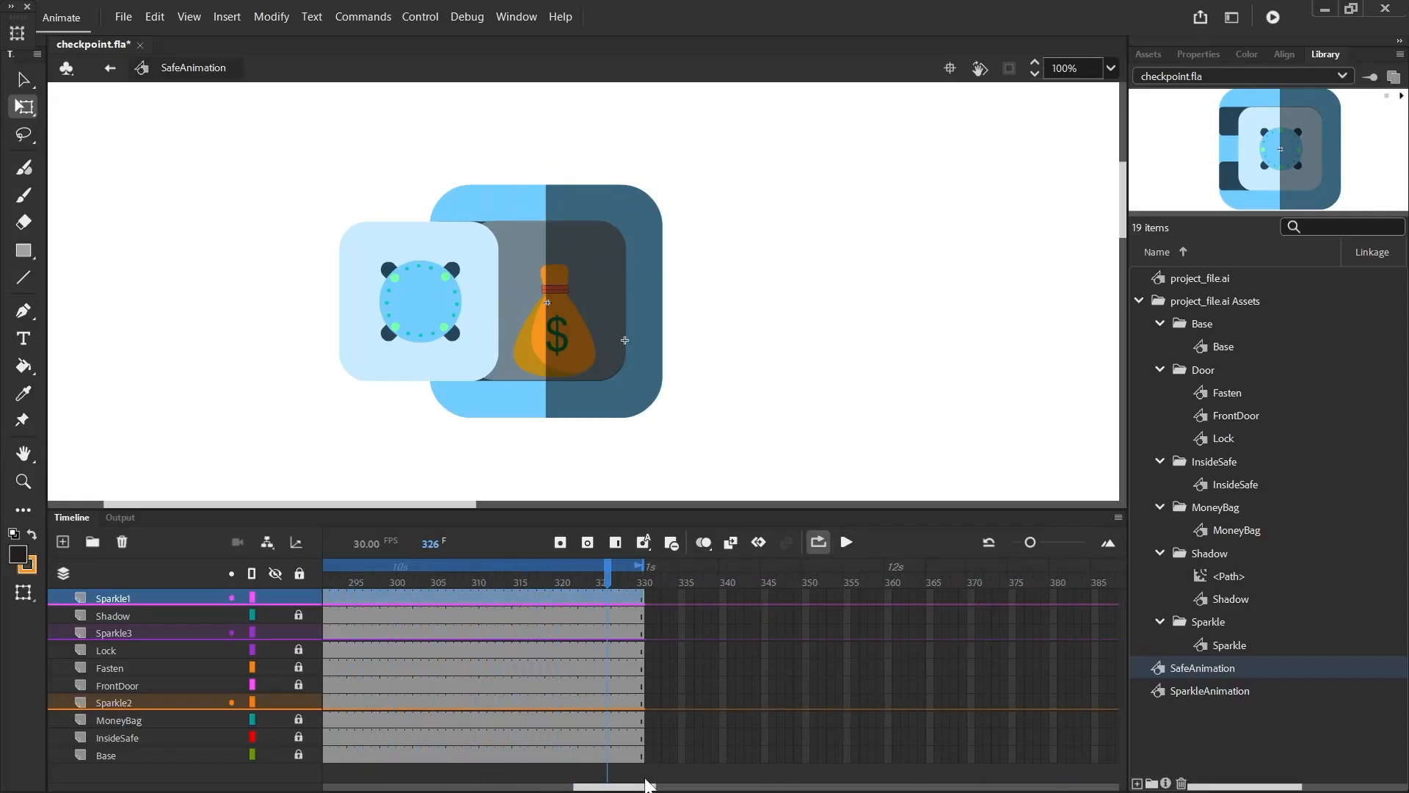
Step: Stagger the sparkles by moving the starting keyframe of Sparkle1 from frame 190 to 195 and that of Sparkle2 to 200
drag(643, 786, 536, 787)
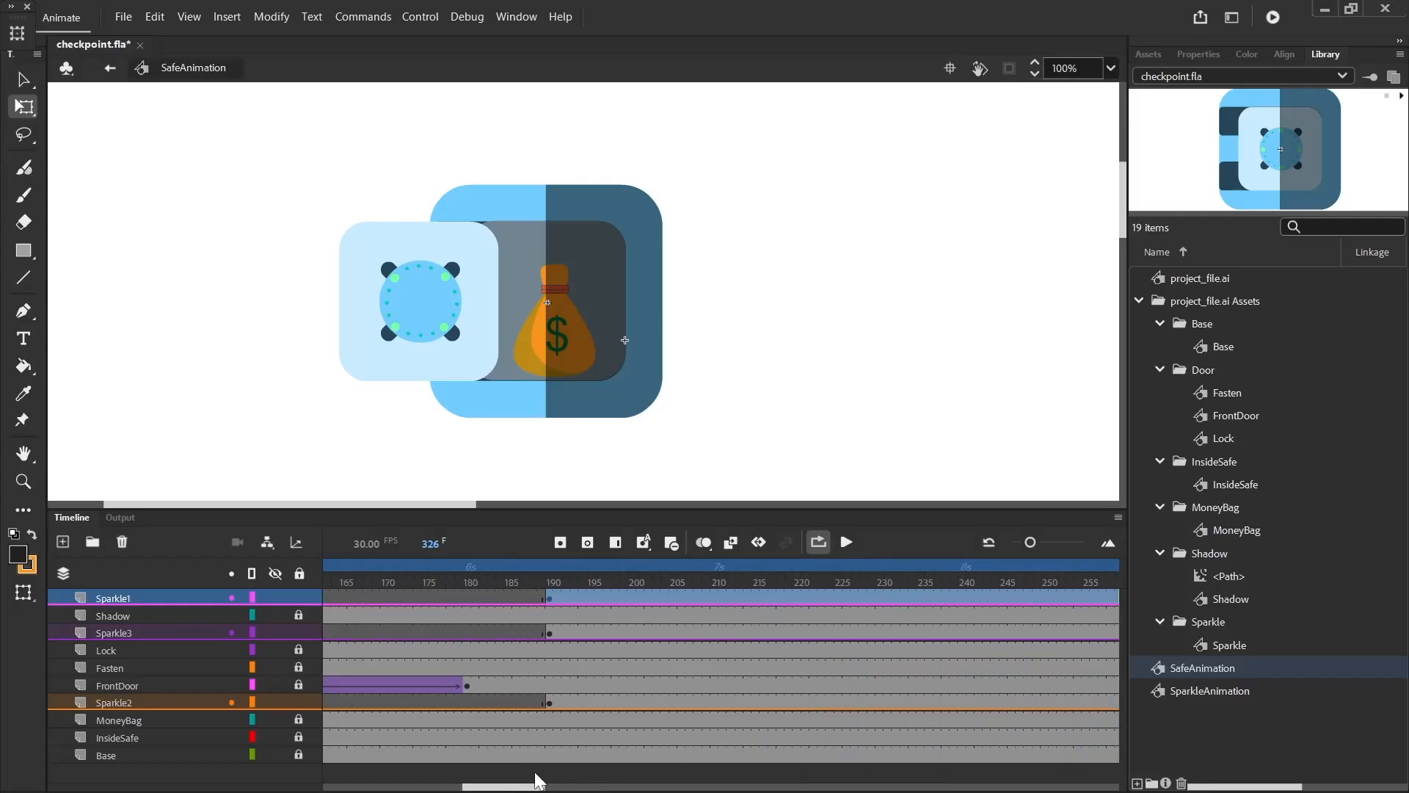
click(551, 601)
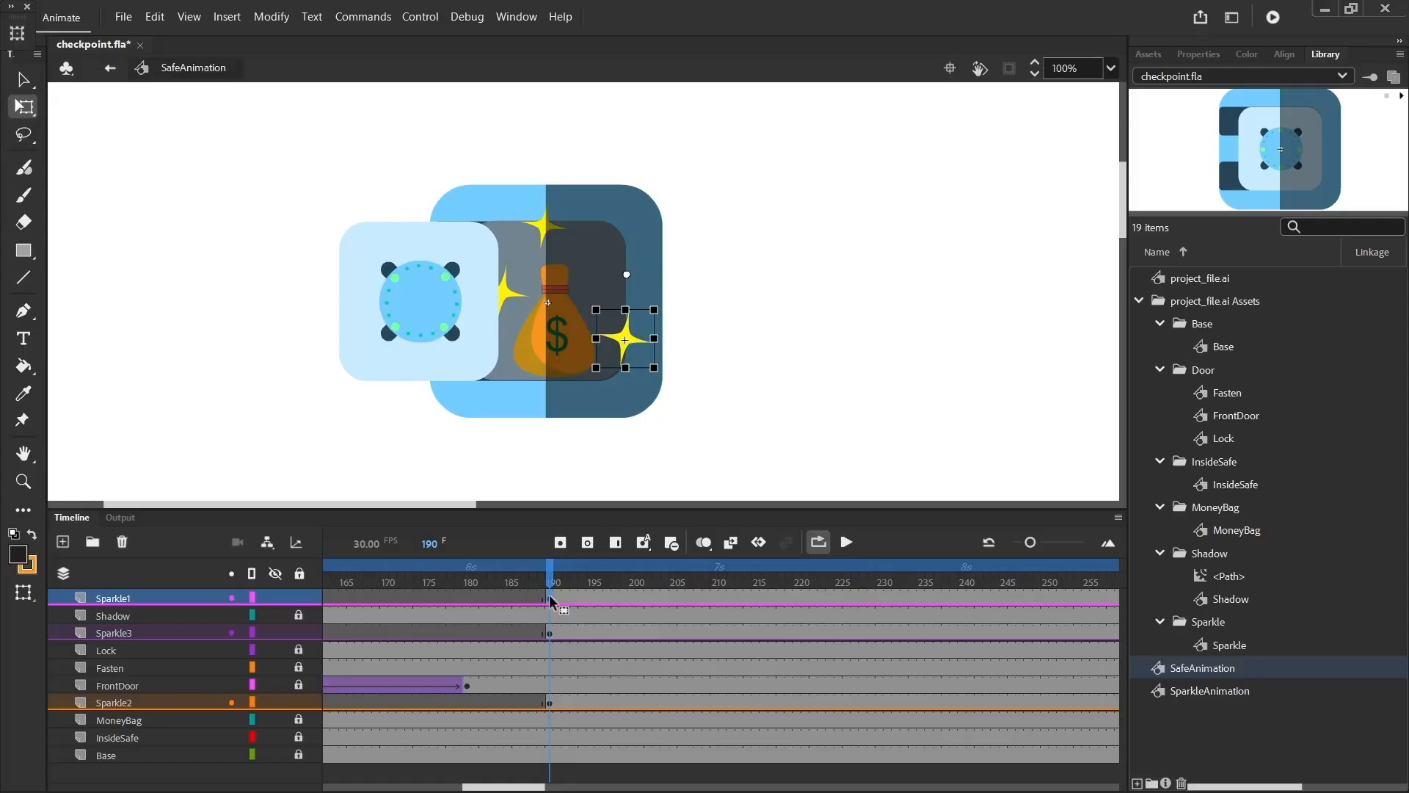
drag(551, 598, 590, 600)
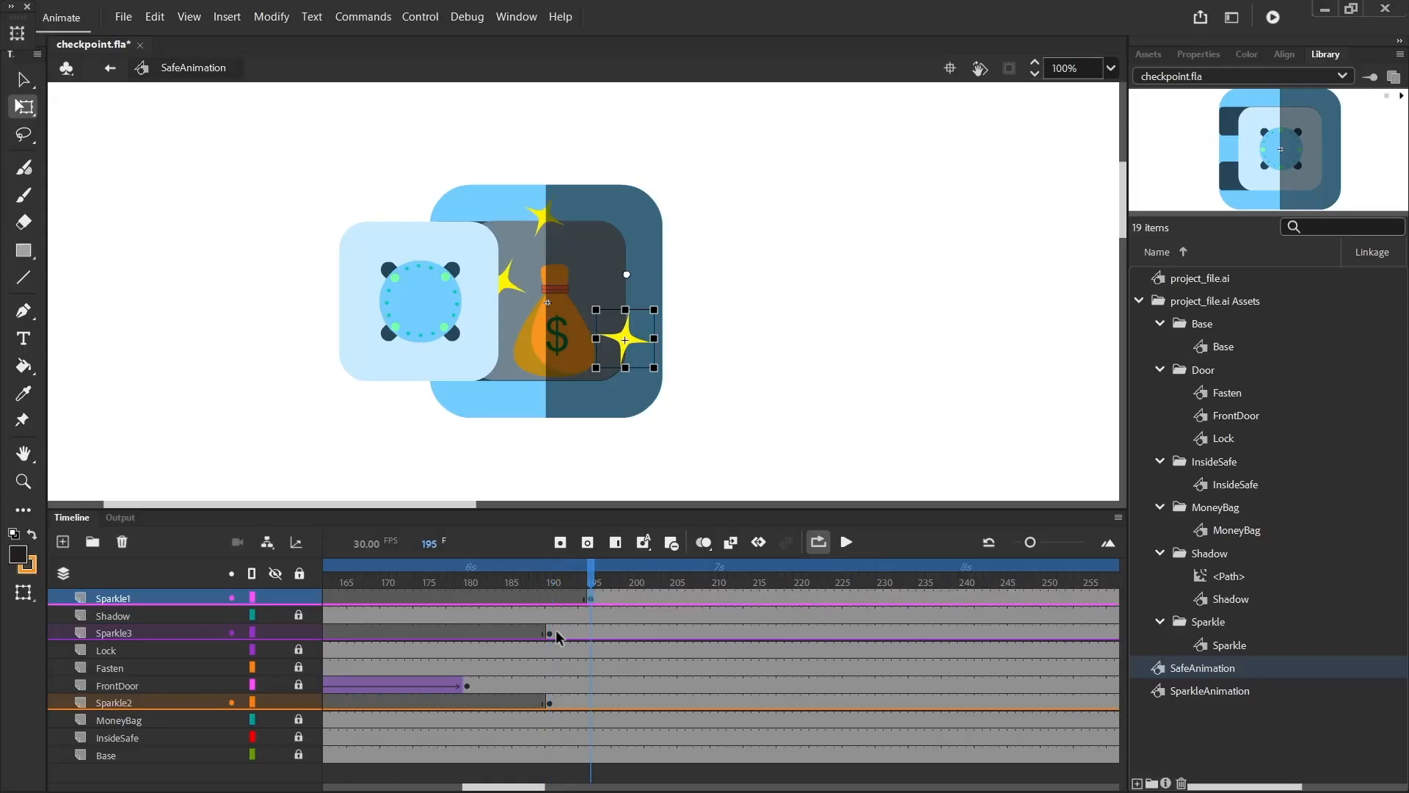
mouse_move(551, 703)
mouse_down()
mouse_move(568, 702)
mouse_move(551, 699)
mouse_up()
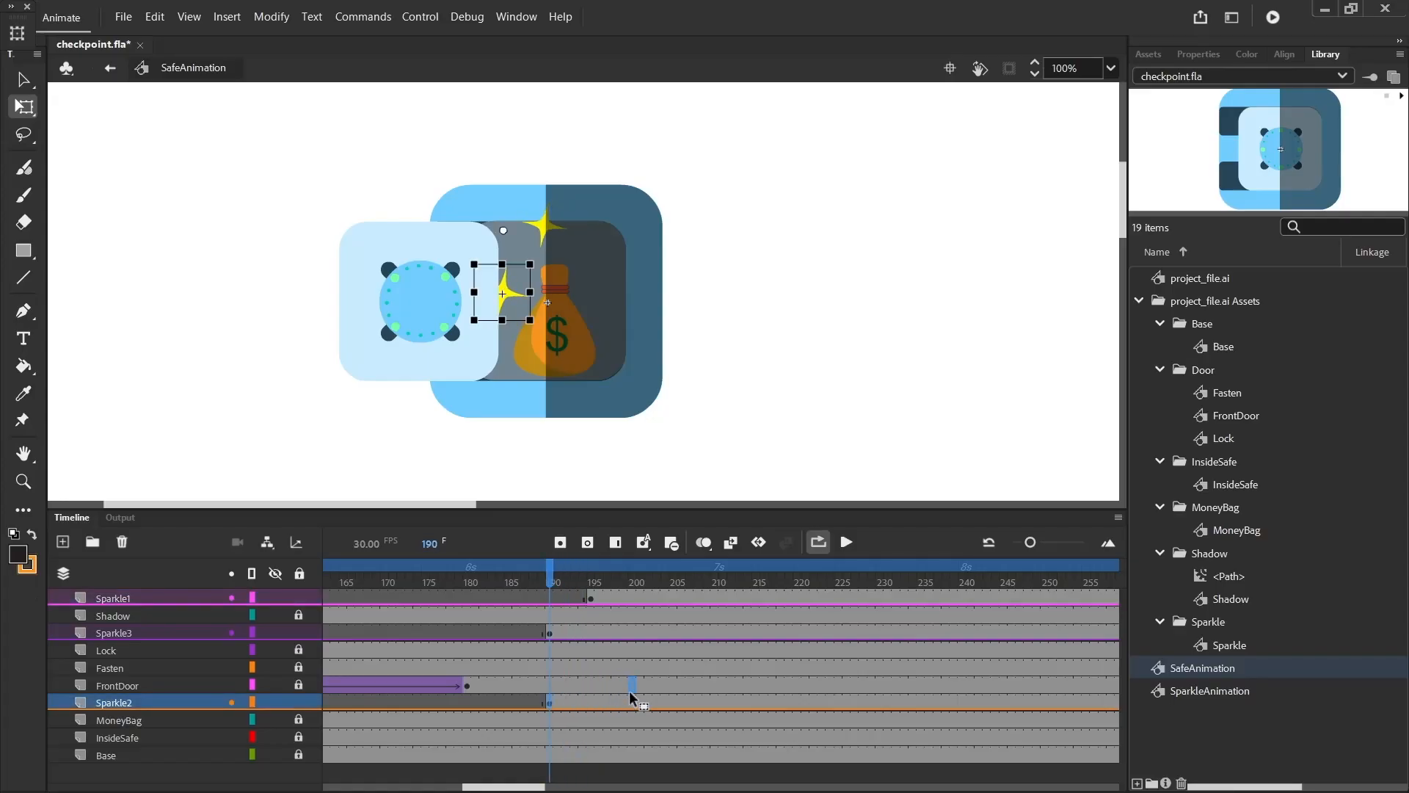
drag(629, 702, 630, 703)
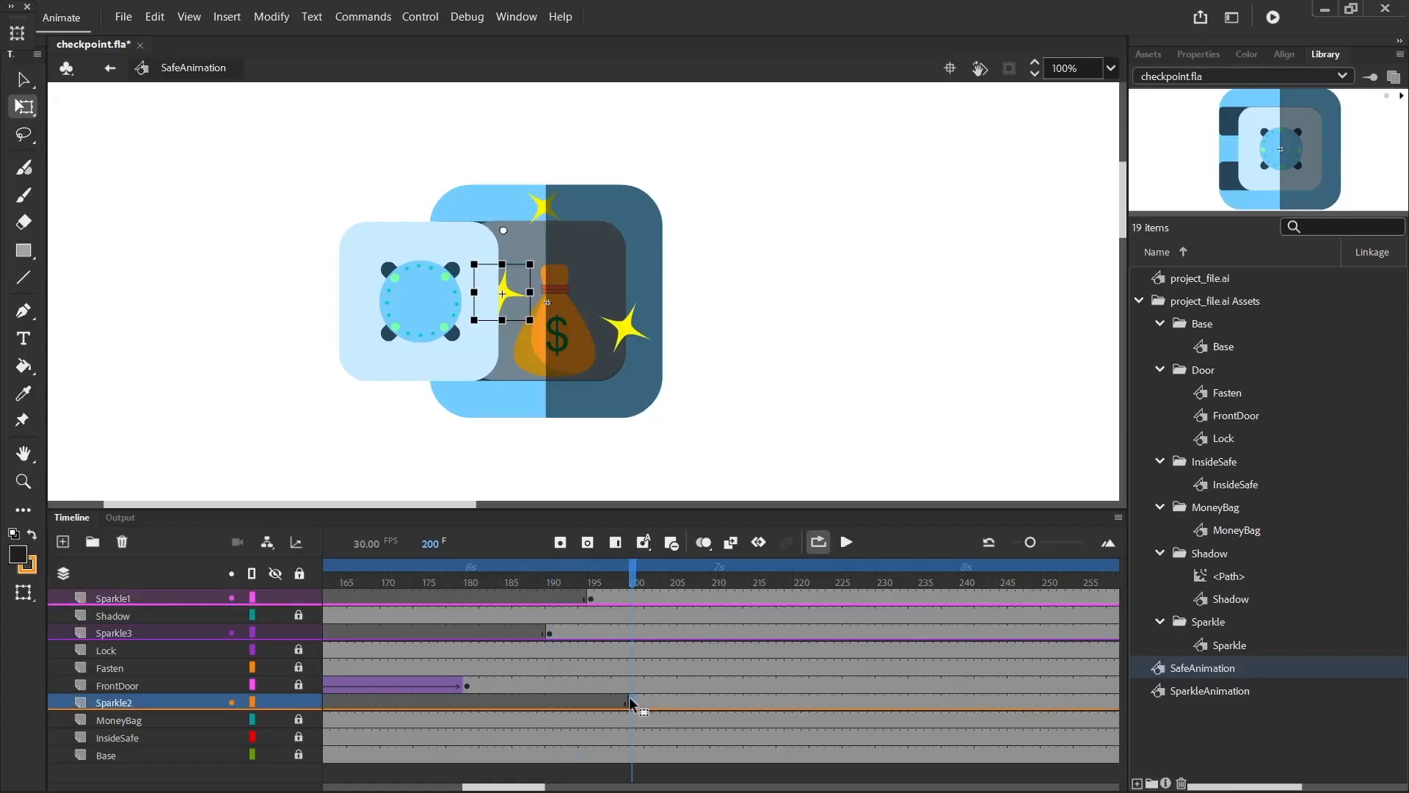
Step: Play the SafeAnimation timeline from the start to preview the staggered sparkles, and pause once they have vanished
key(Return)
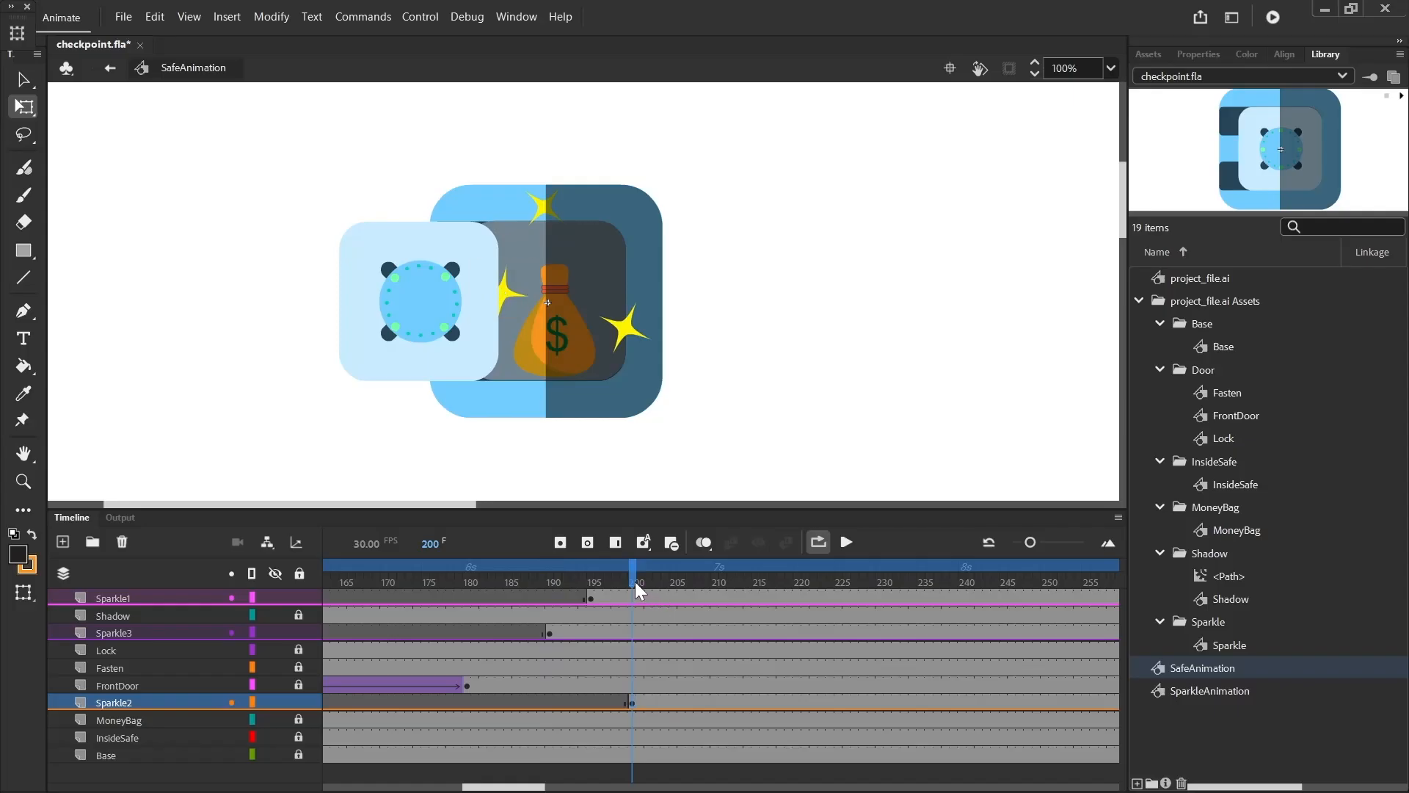
click(846, 543)
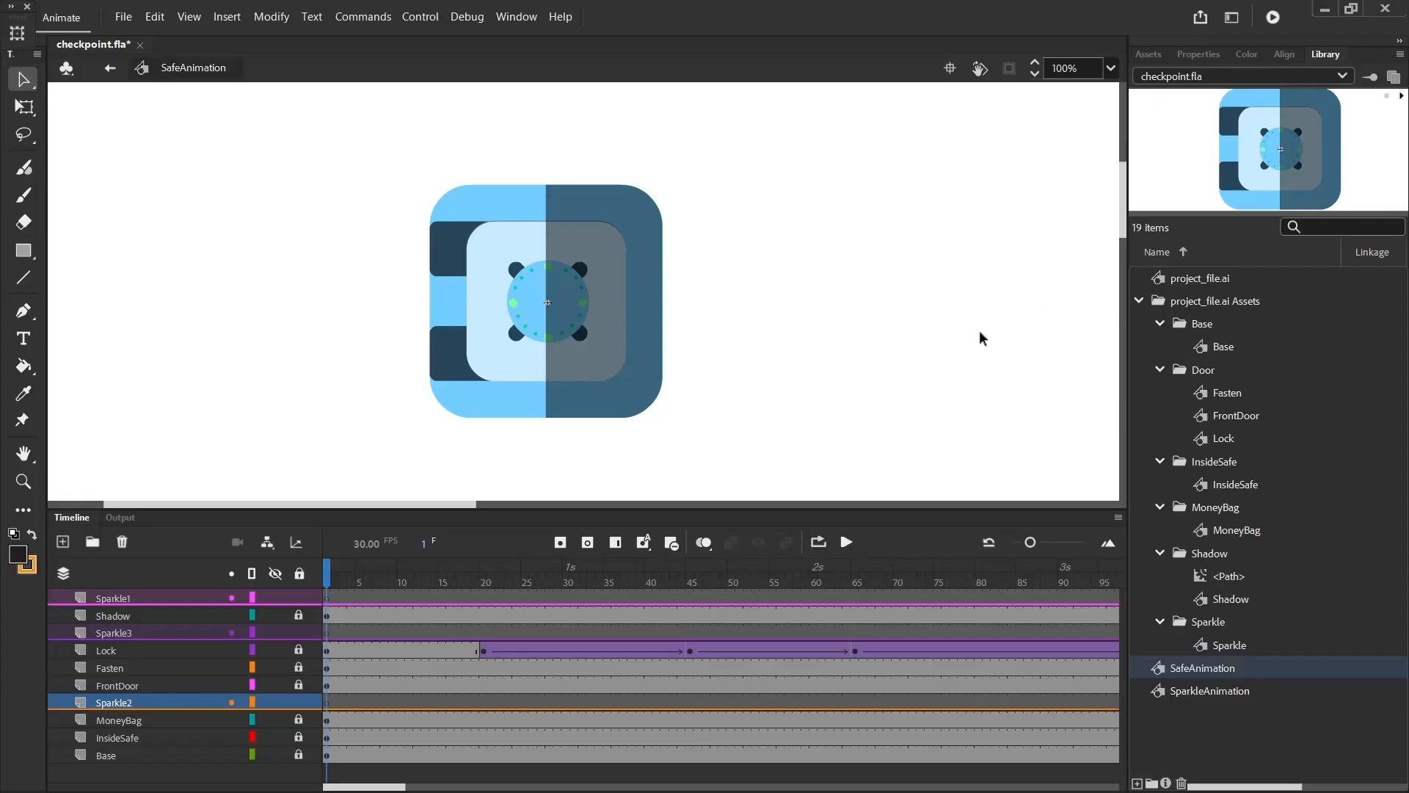
click(847, 543)
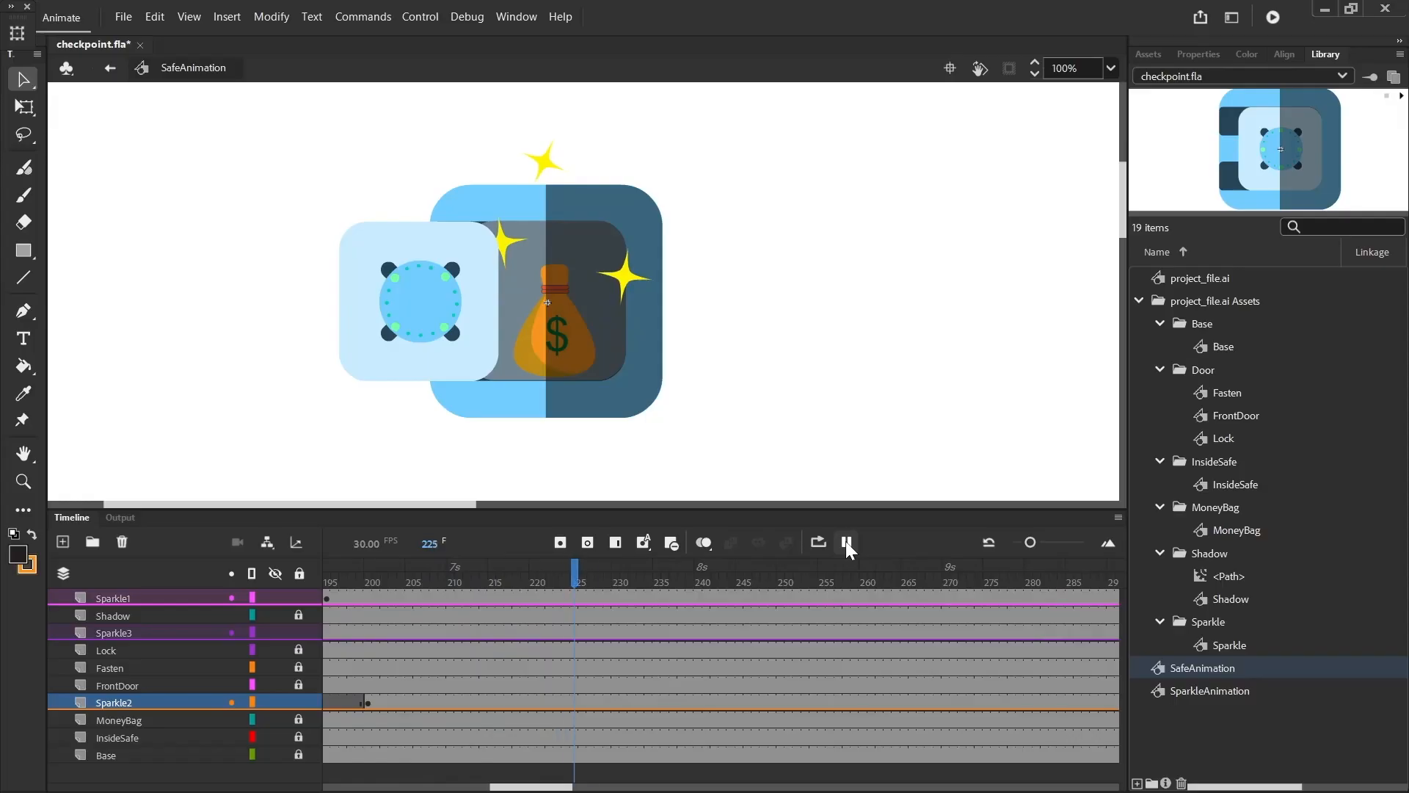
click(847, 543)
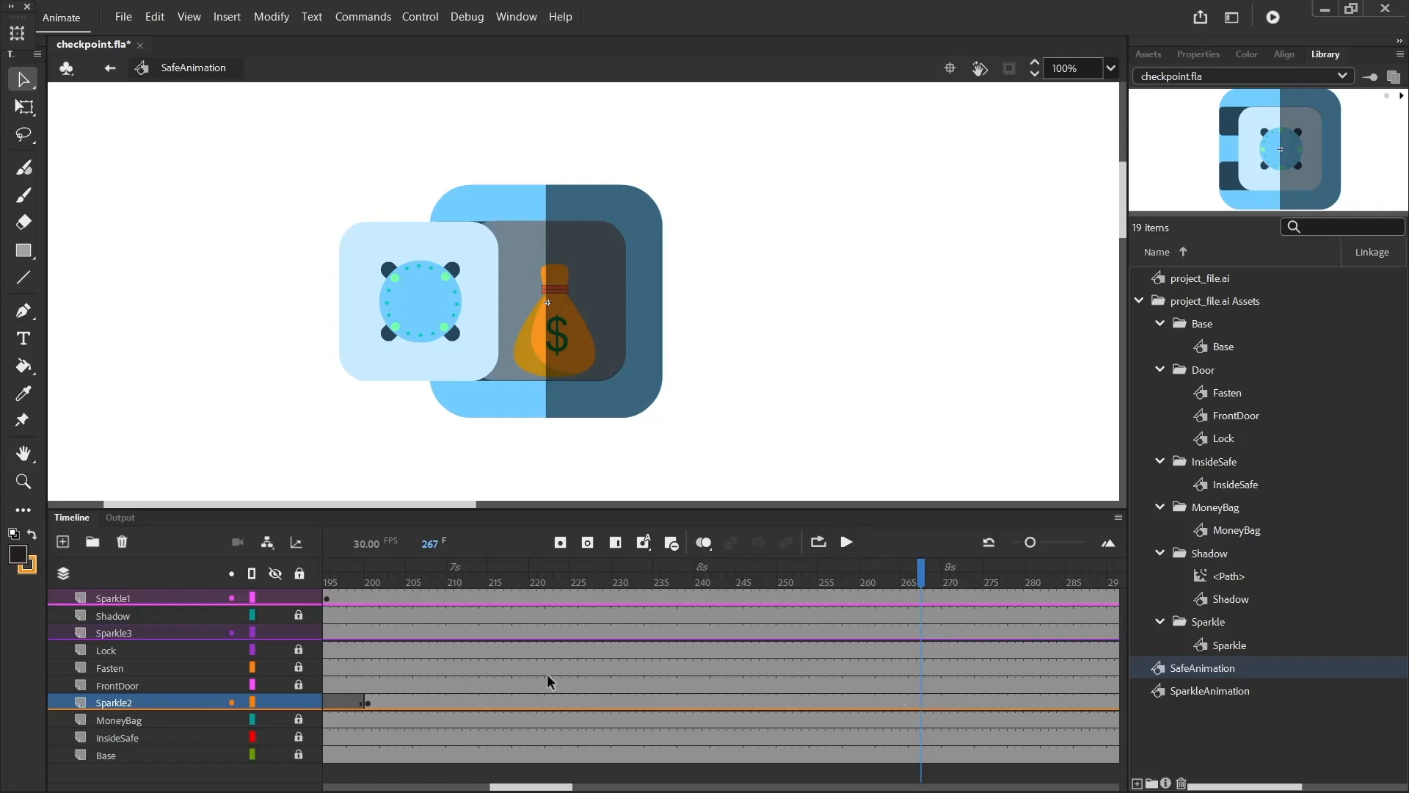
Step: Remove the highlighting from the three sparkle layers, and lock all layers except FrontDoor, which is highlighted instead
click(231, 598)
click(232, 632)
click(232, 702)
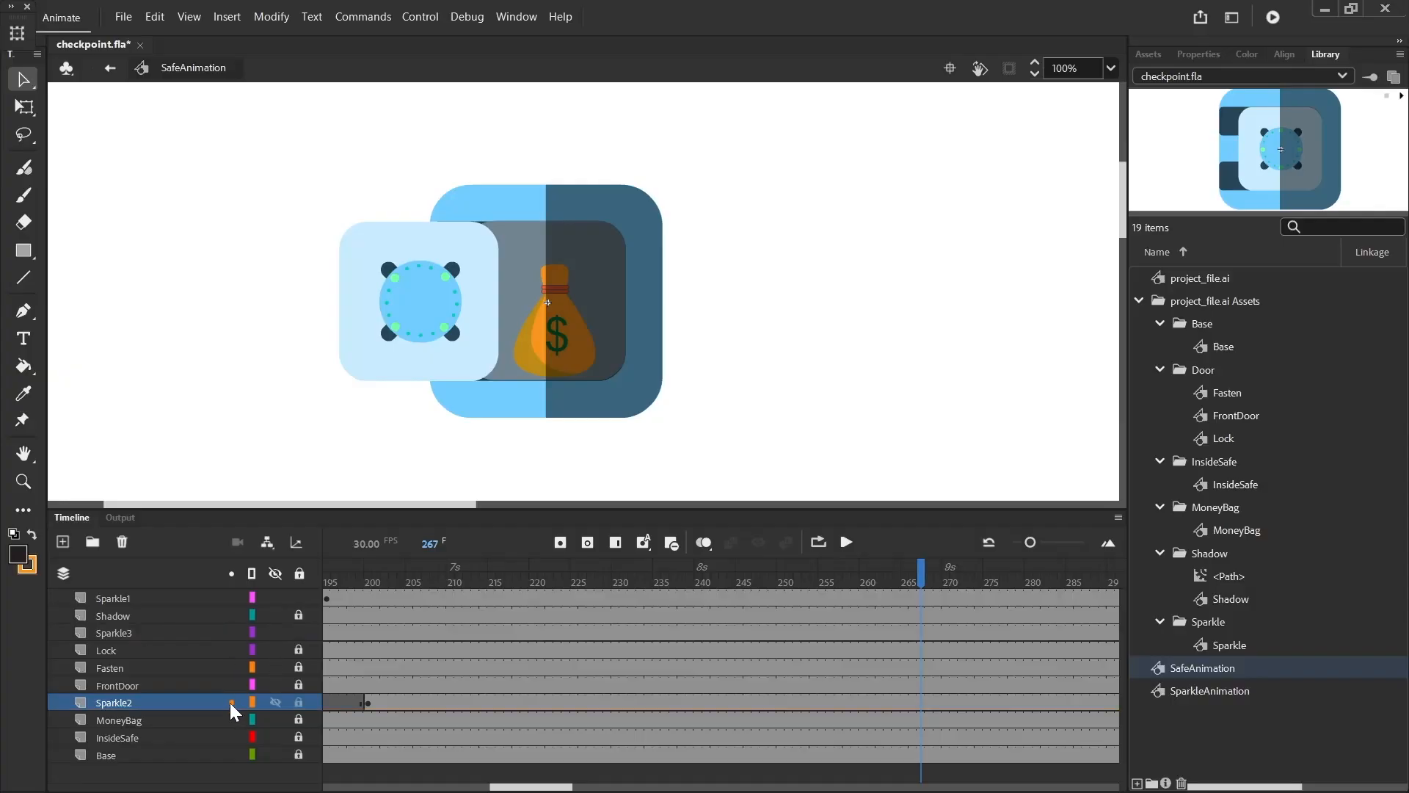
click(296, 575)
click(298, 574)
click(299, 575)
click(232, 685)
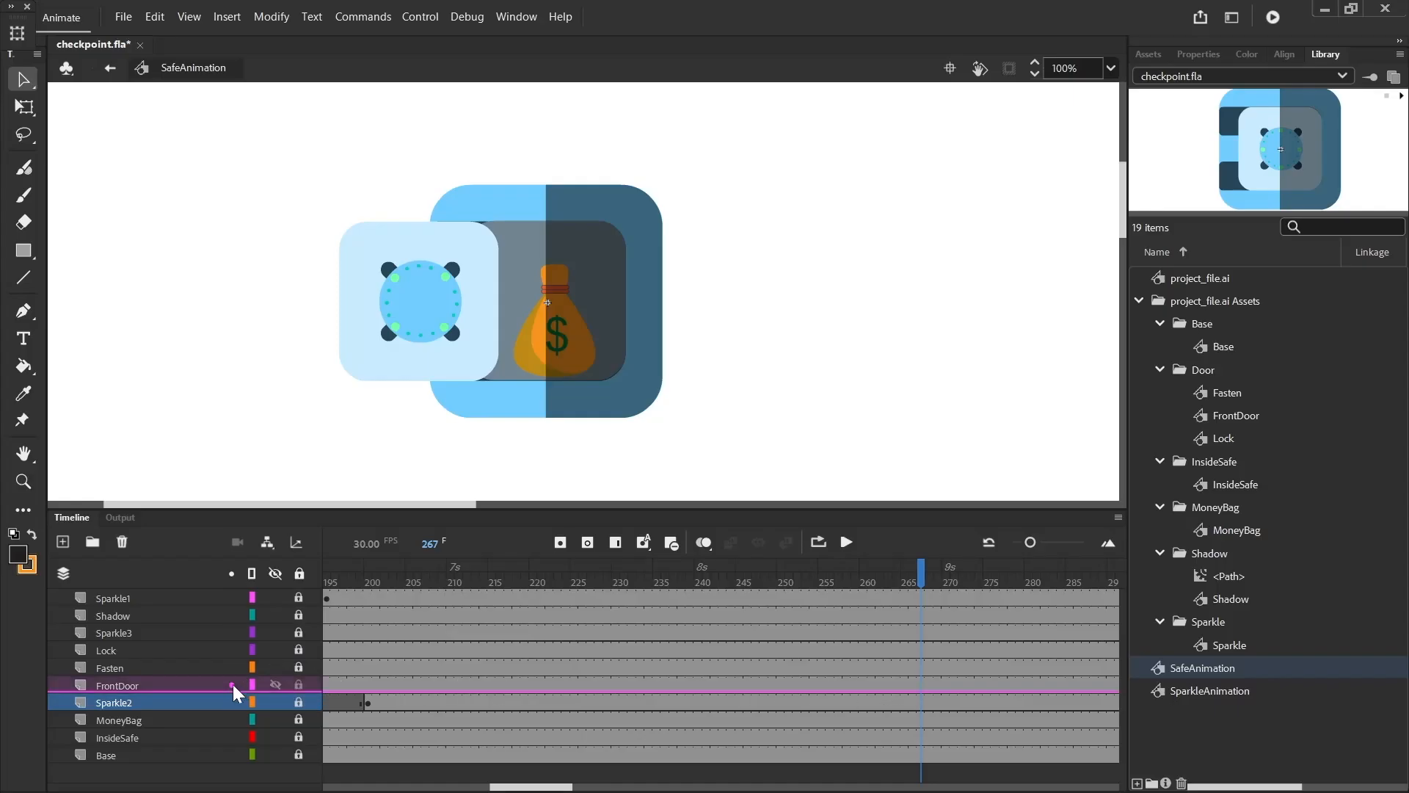
Step: Insert keyframes at frames 270 and 330 on the FrontDoor layer
click(948, 686)
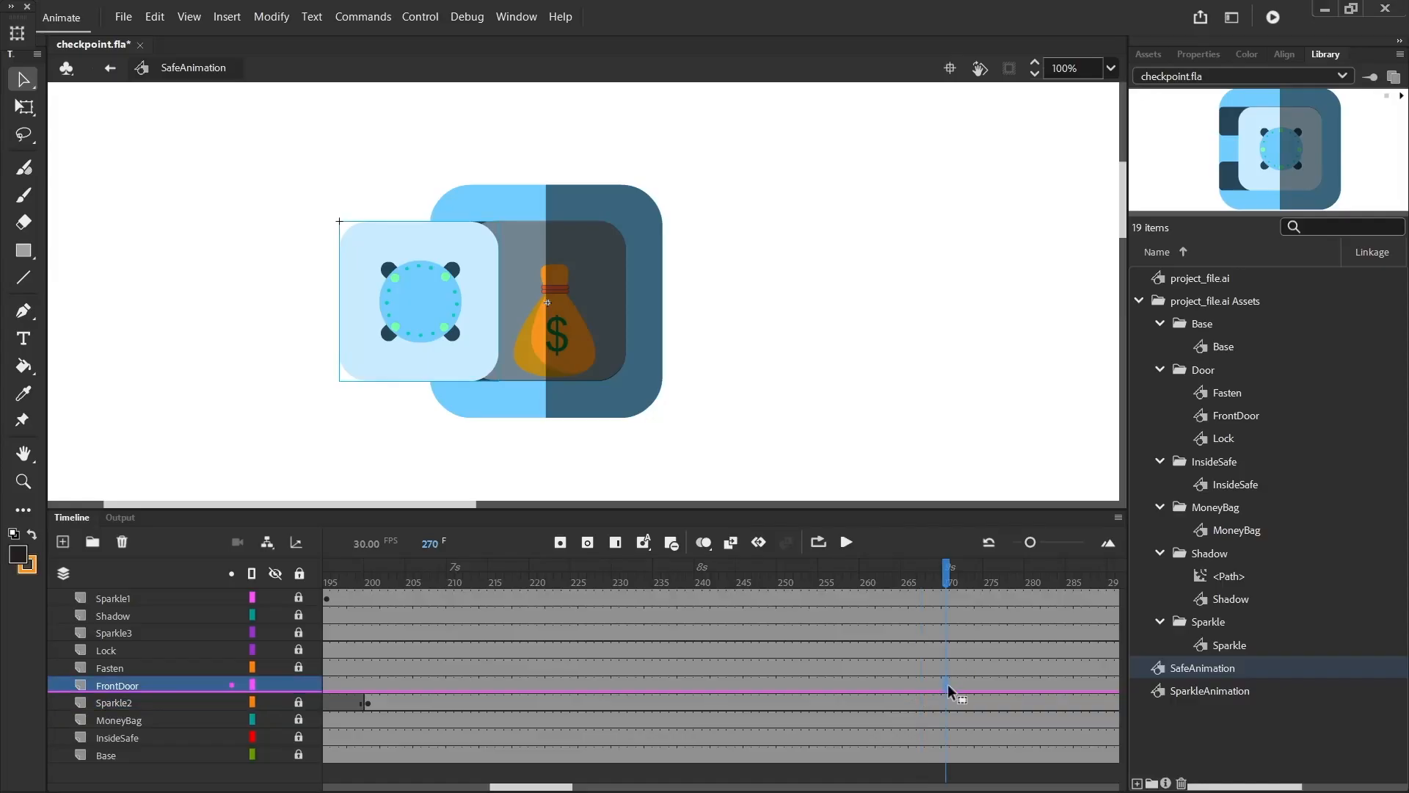
right_click(948, 684)
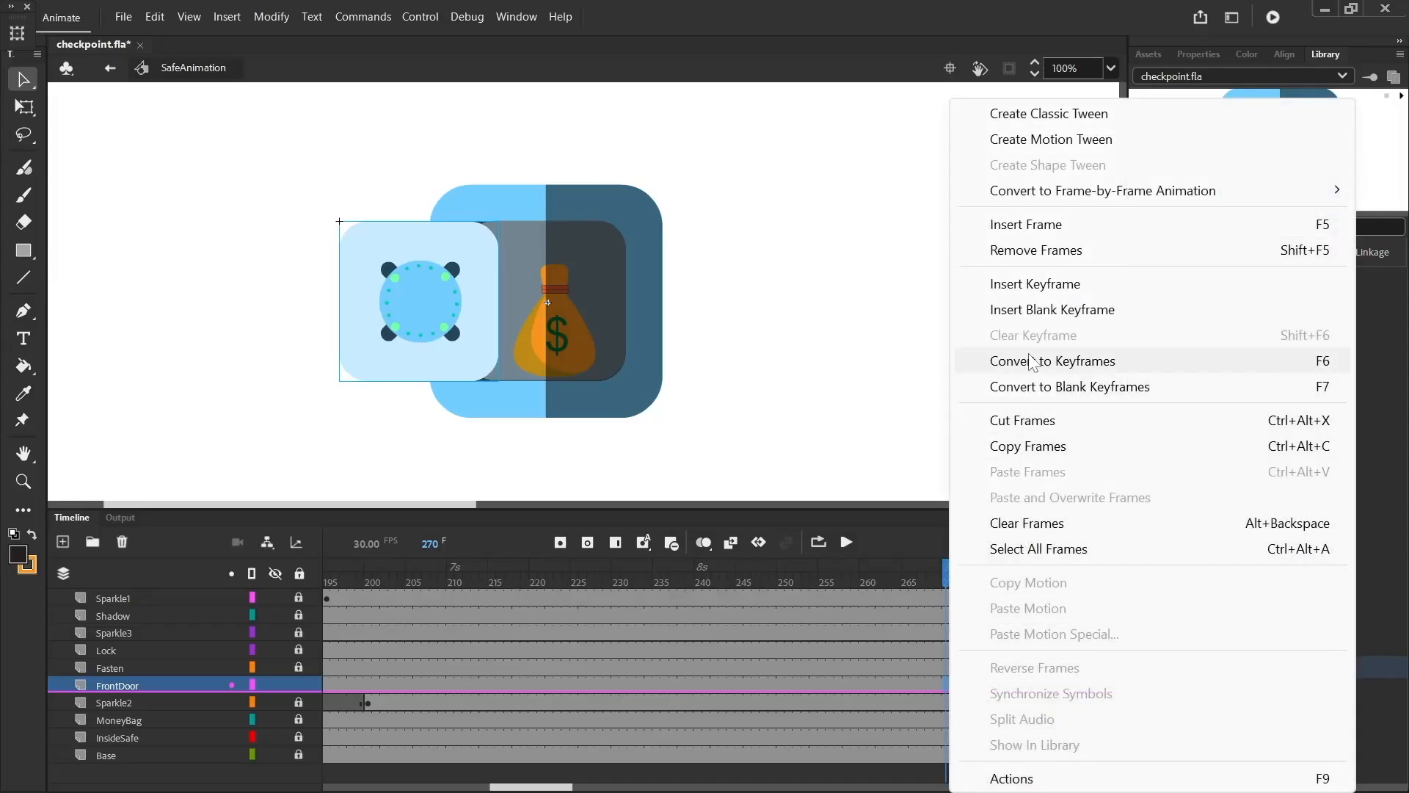
click(996, 280)
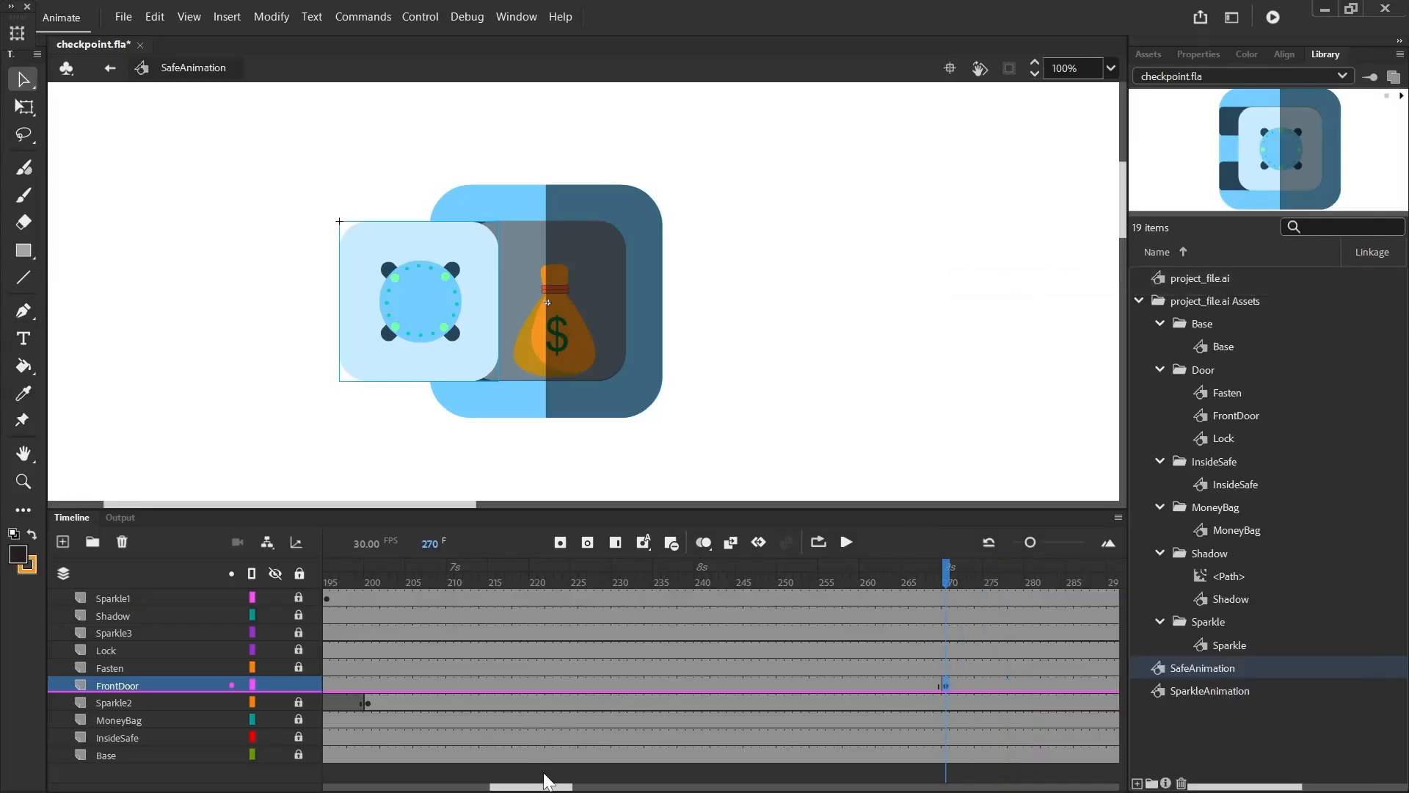
drag(546, 783, 603, 783)
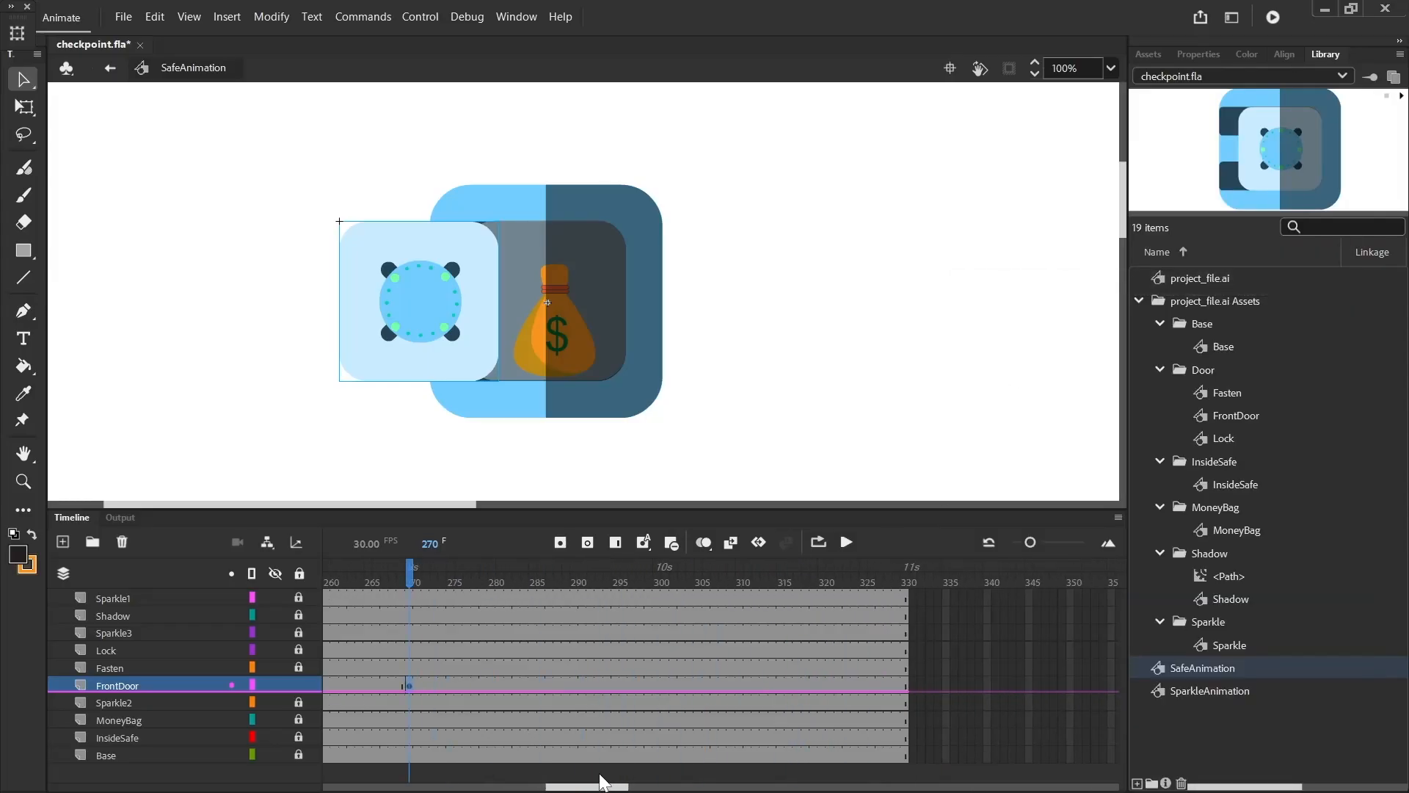
click(656, 683)
click(904, 682)
right_click(904, 682)
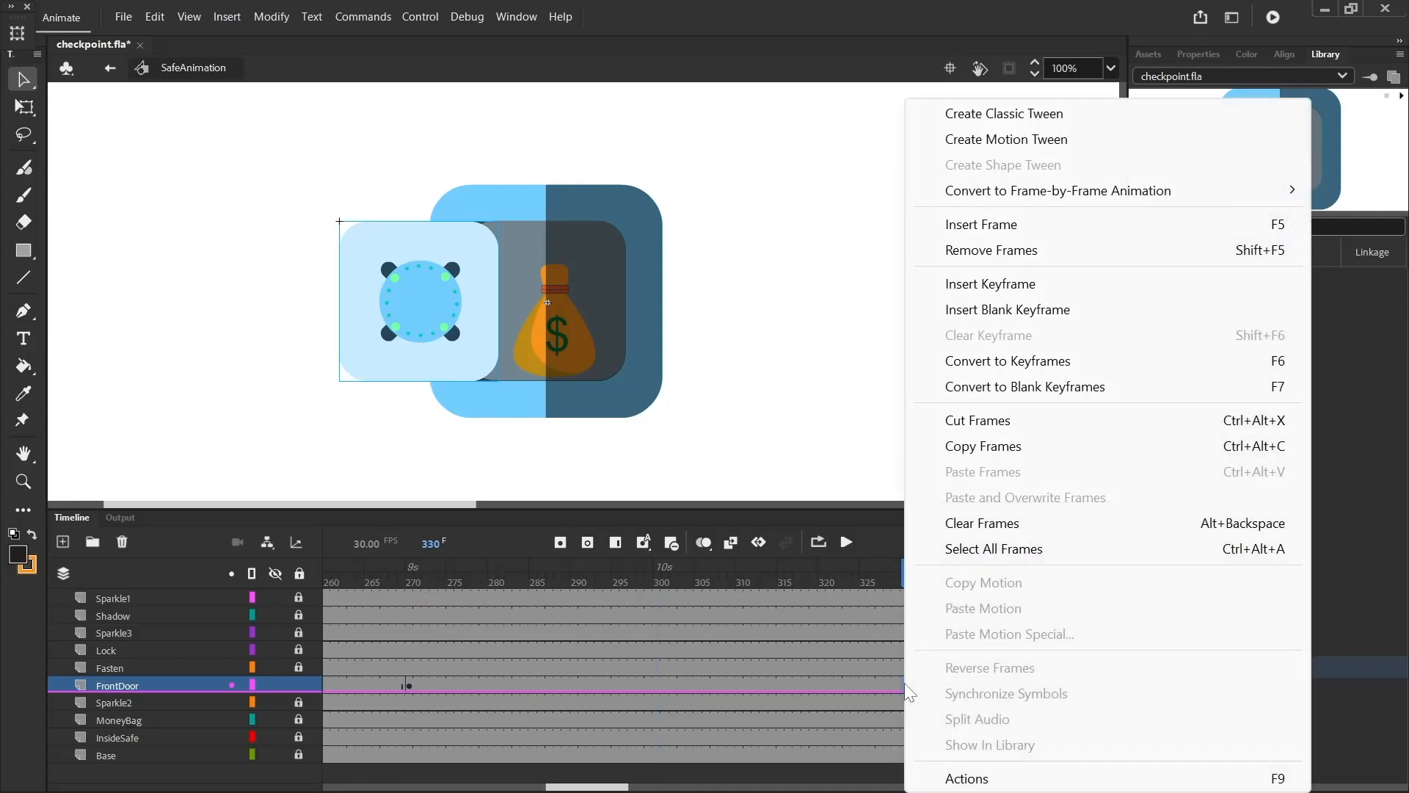
click(1066, 291)
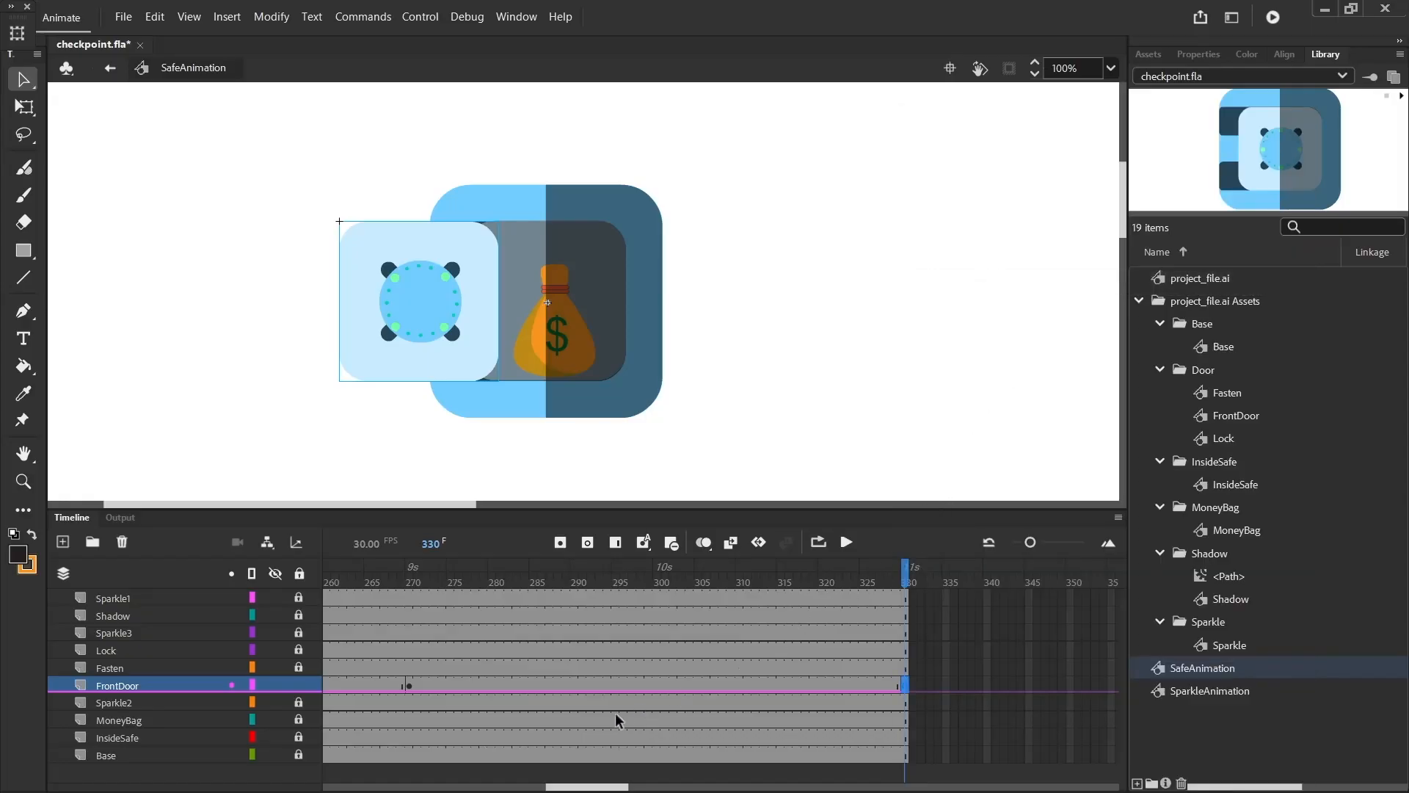
Step: Extend all SafeAnimation layers to frame 450
drag(615, 787, 714, 754)
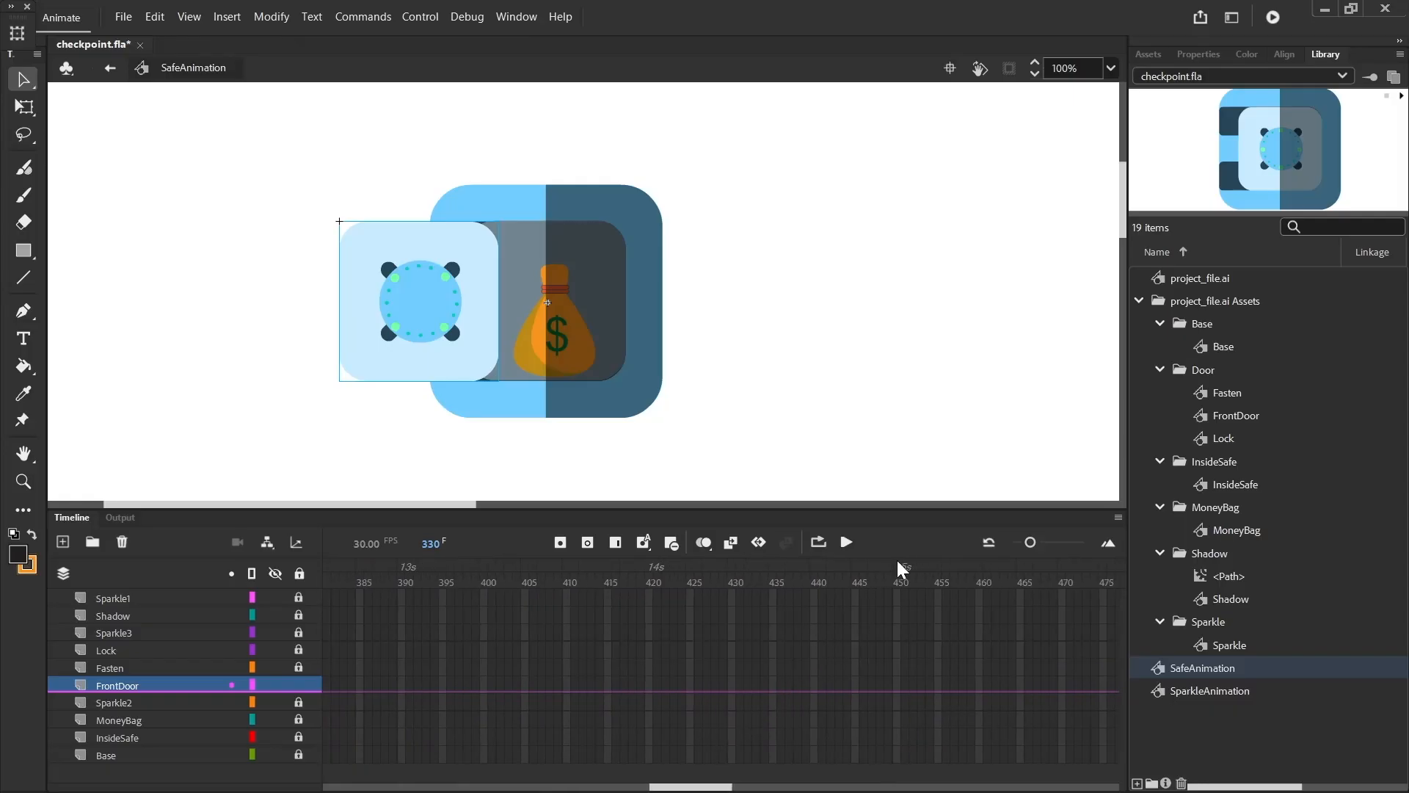
drag(895, 588, 899, 763)
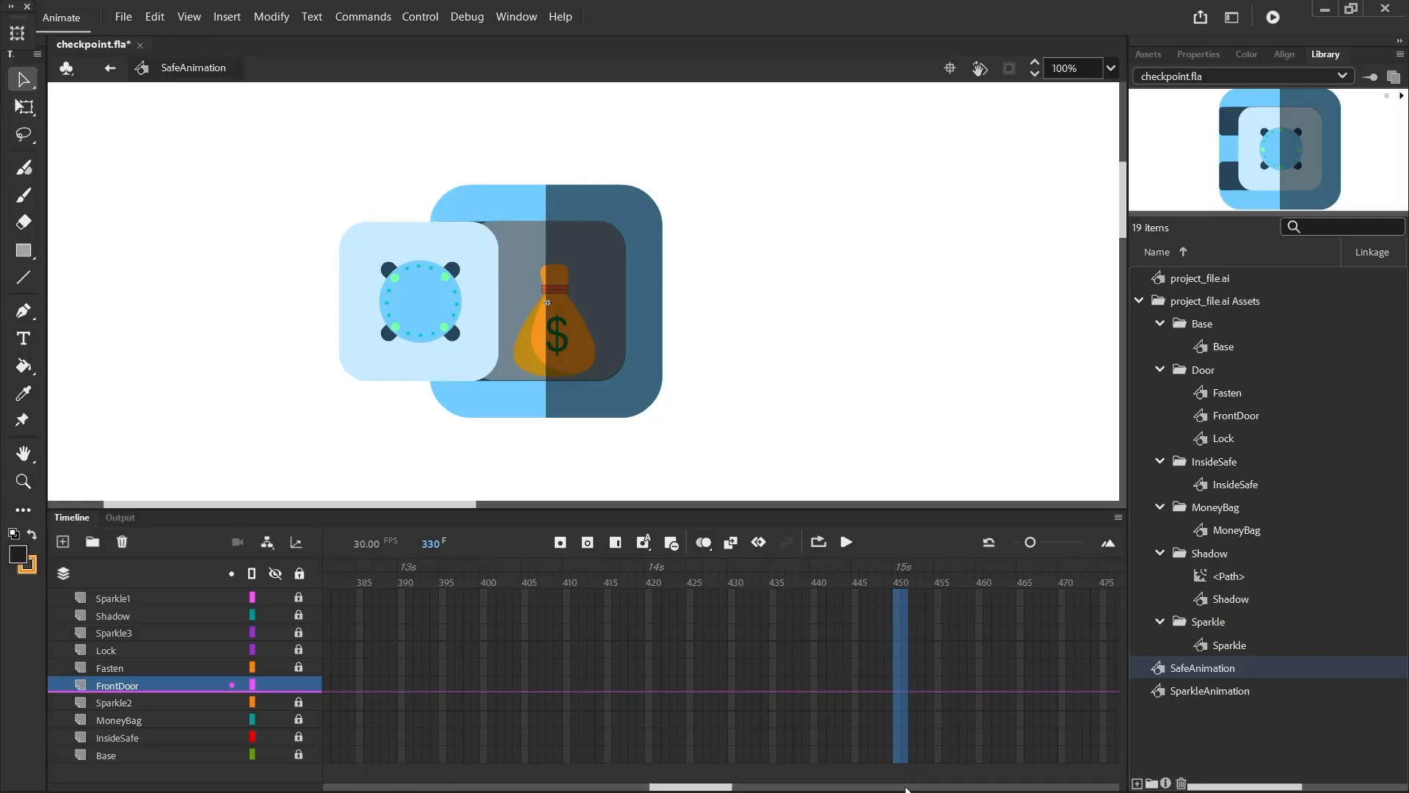
right_click(896, 610)
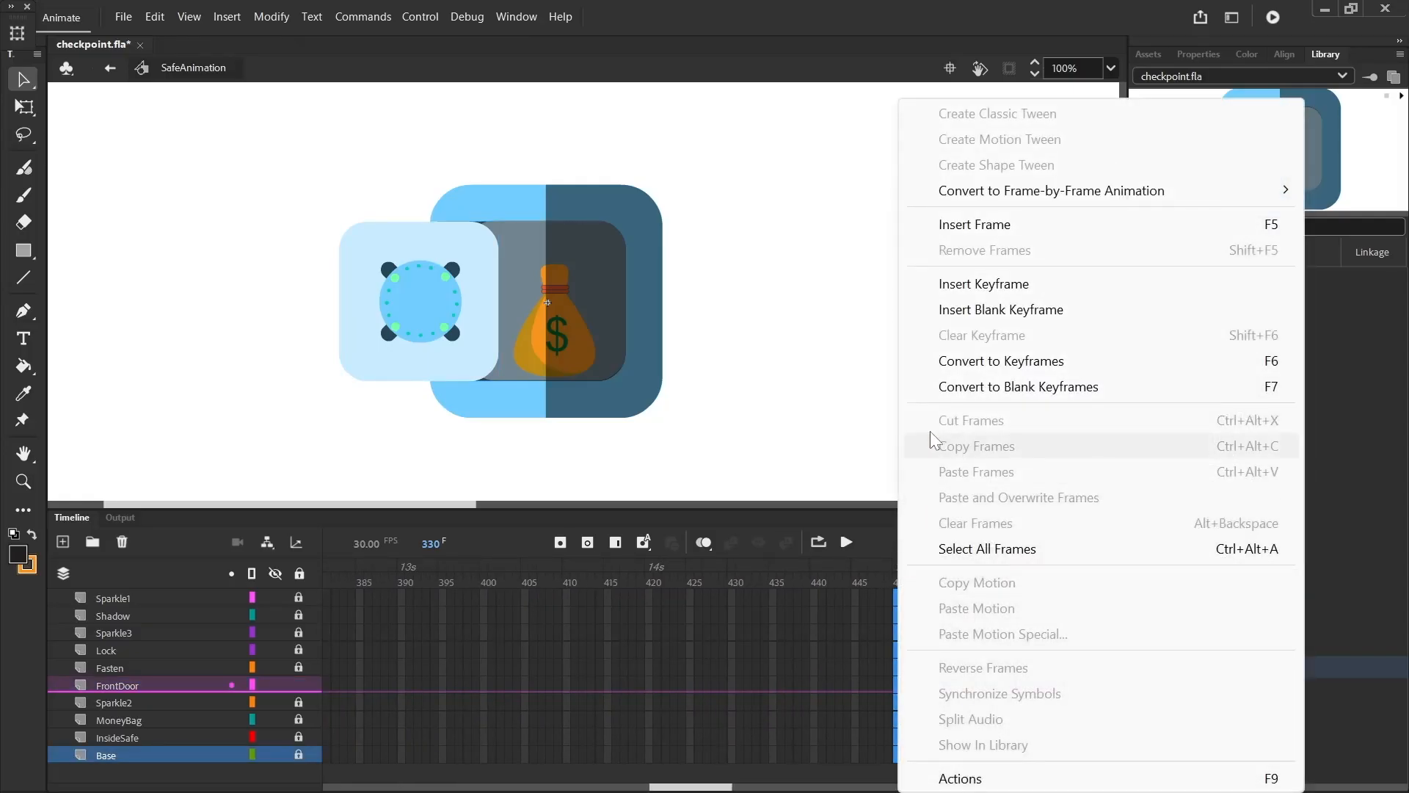
click(995, 233)
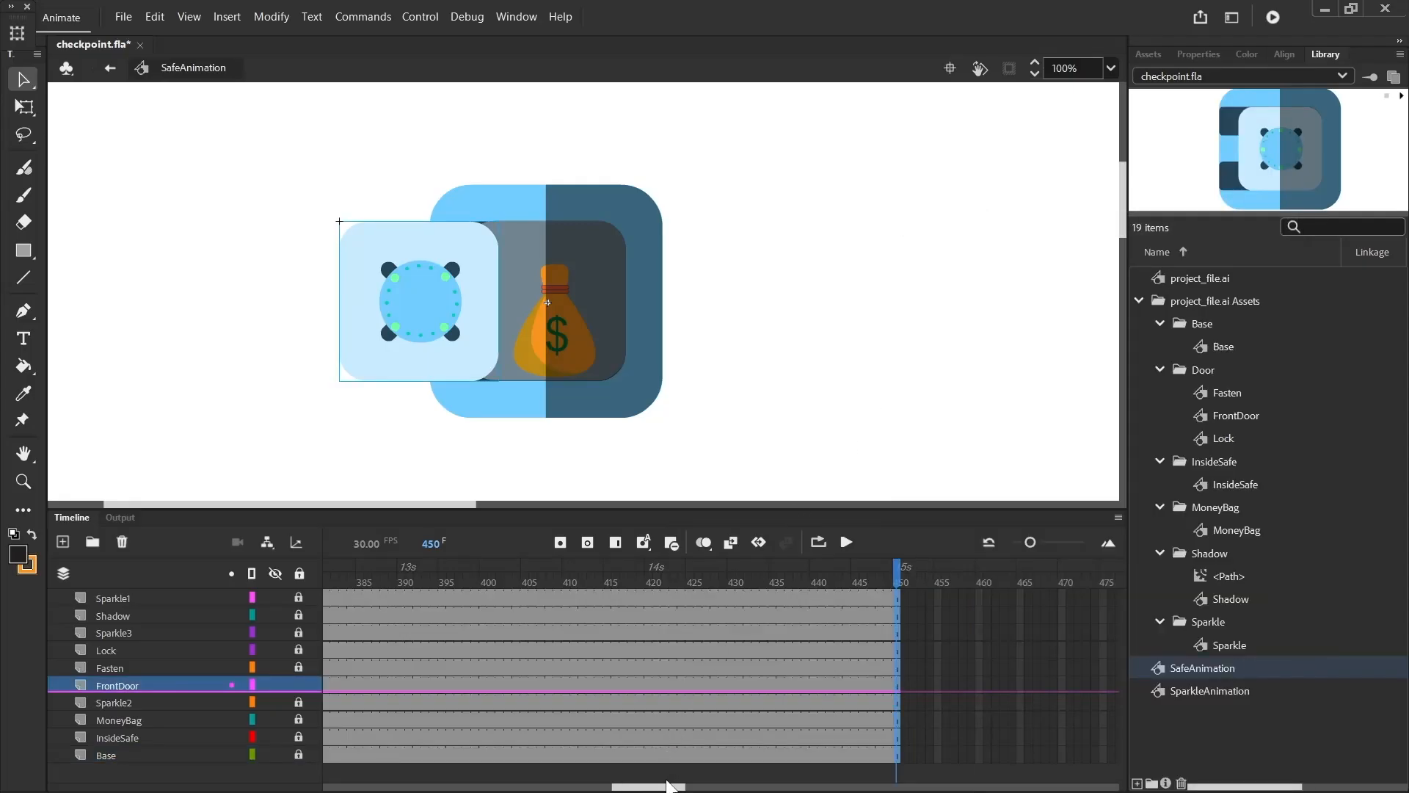
Step: Create a classic tween on the FrontDoor layer between frames 270 and 330, and play back that section
drag(668, 788, 570, 788)
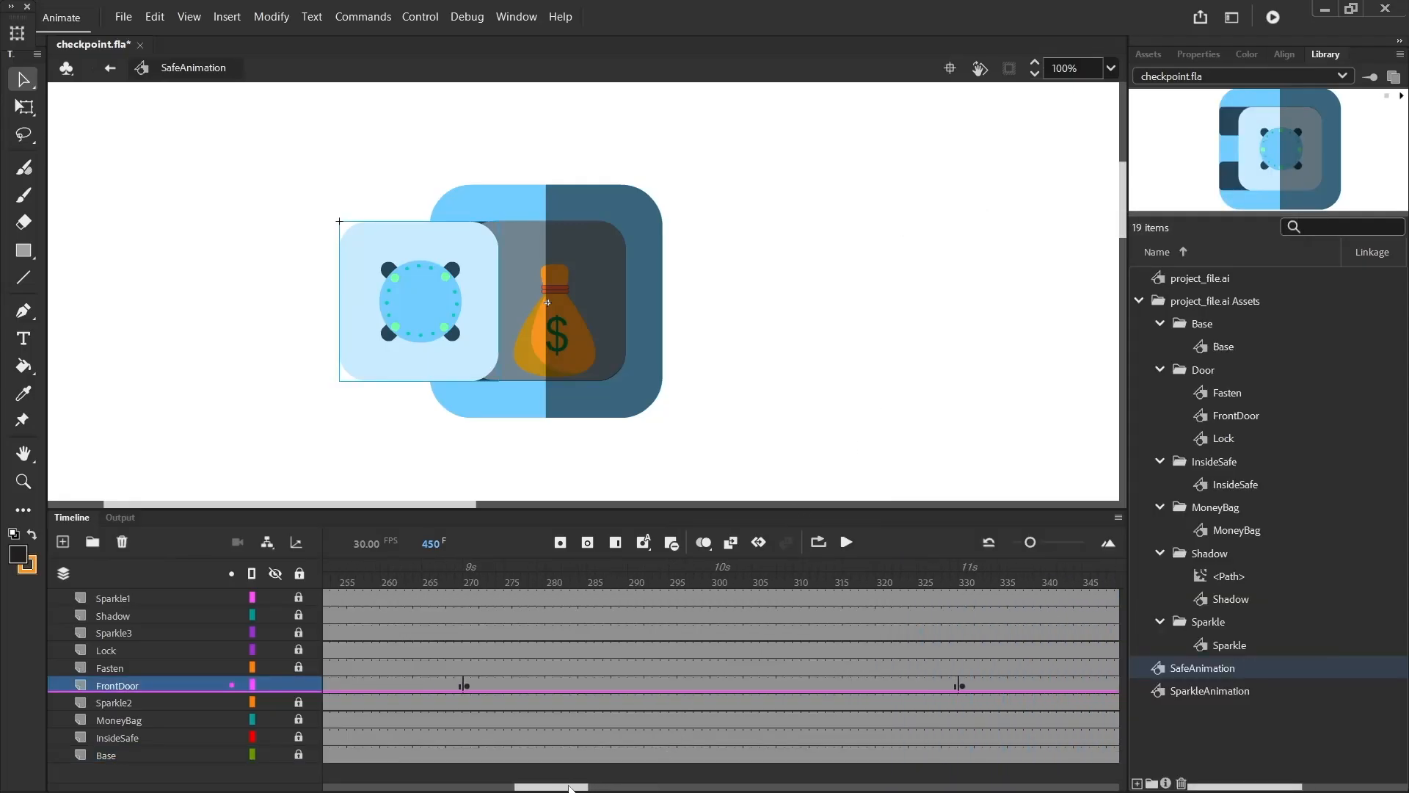
right_click(696, 684)
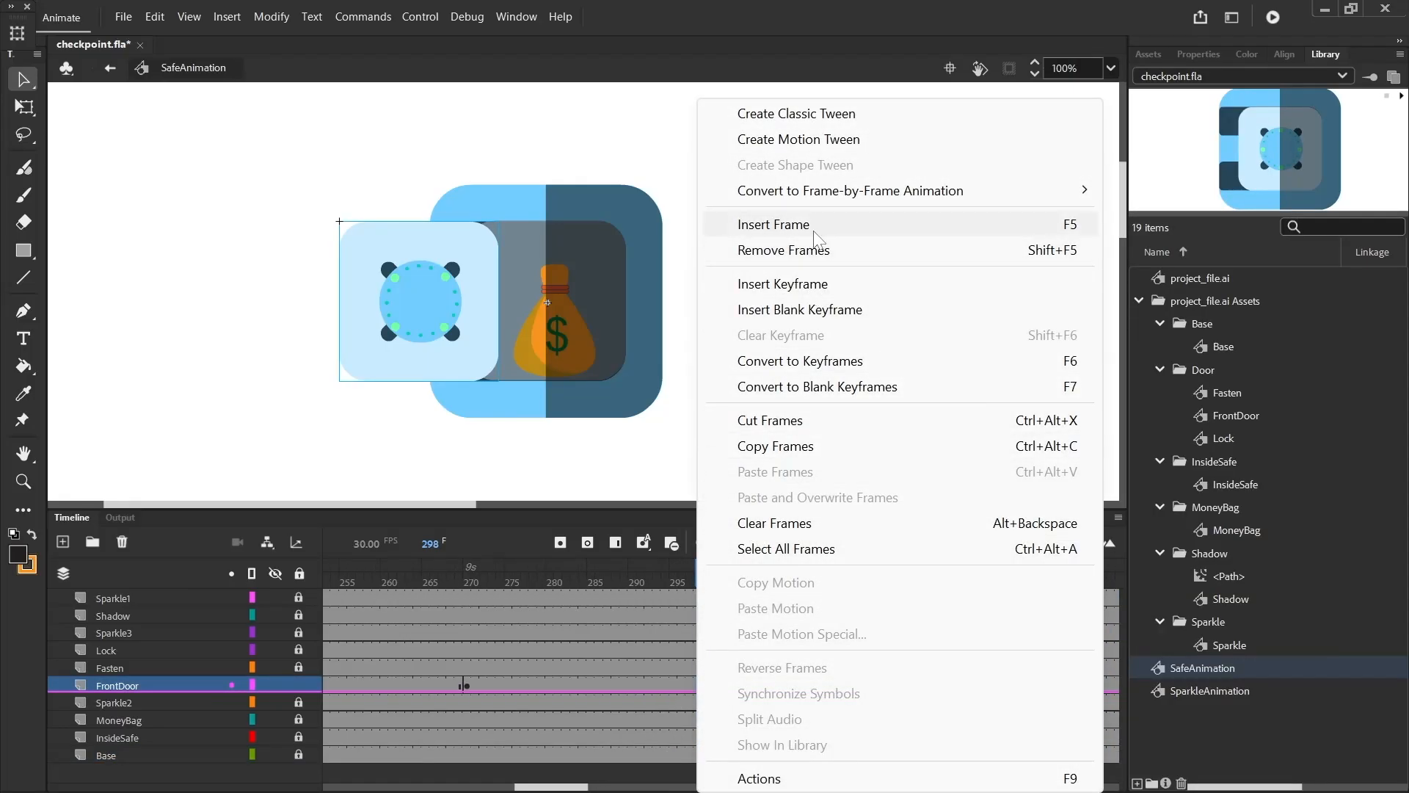
click(878, 113)
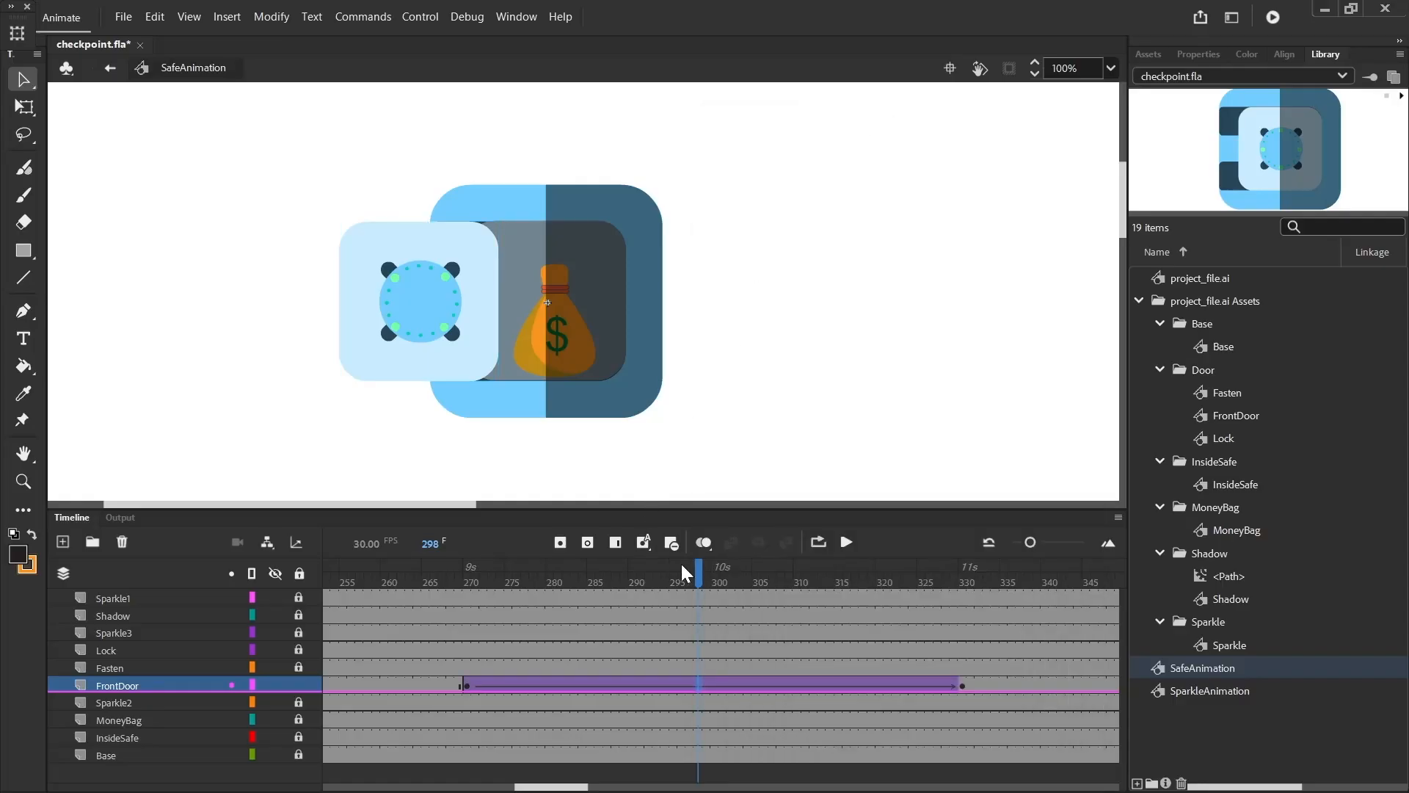
drag(699, 571, 290, 600)
click(848, 542)
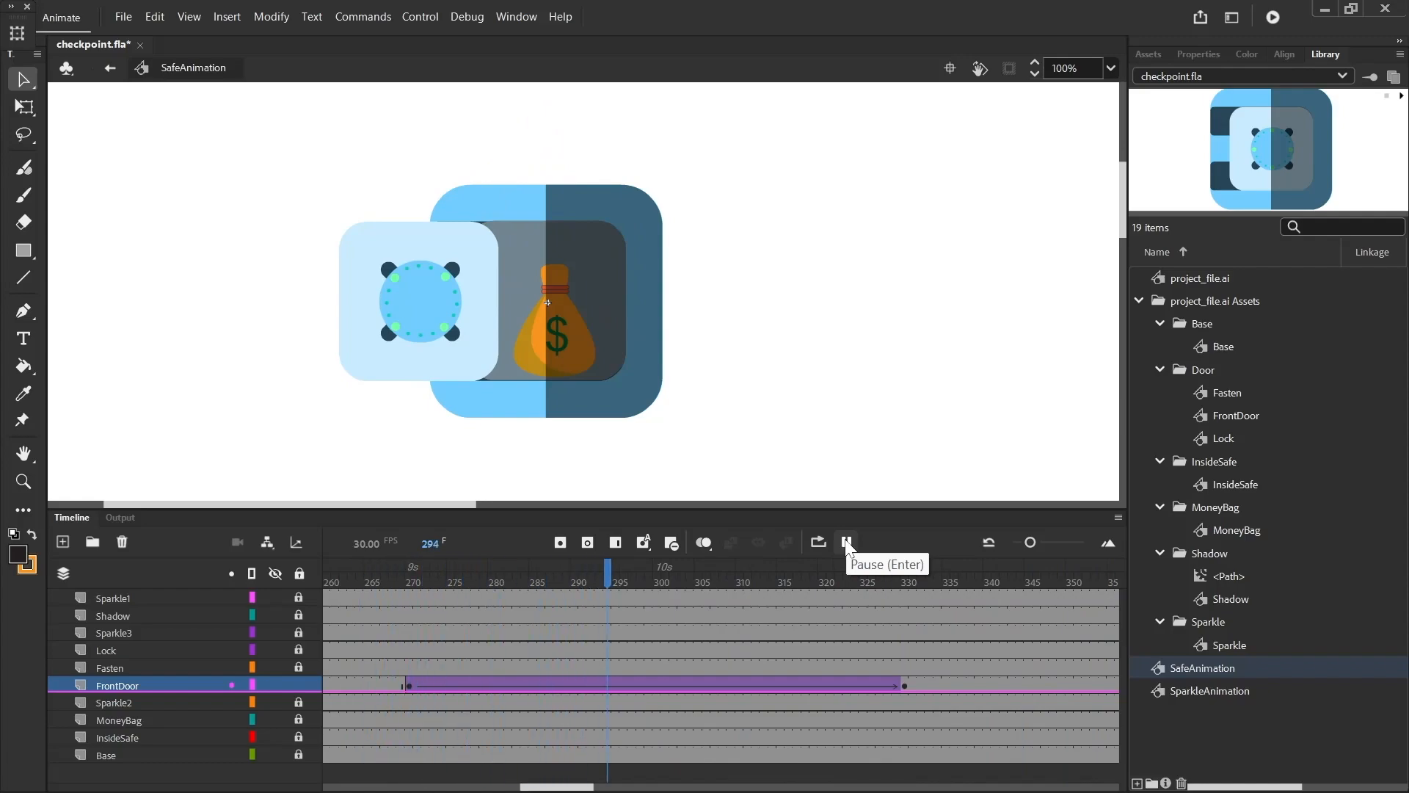
click(848, 548)
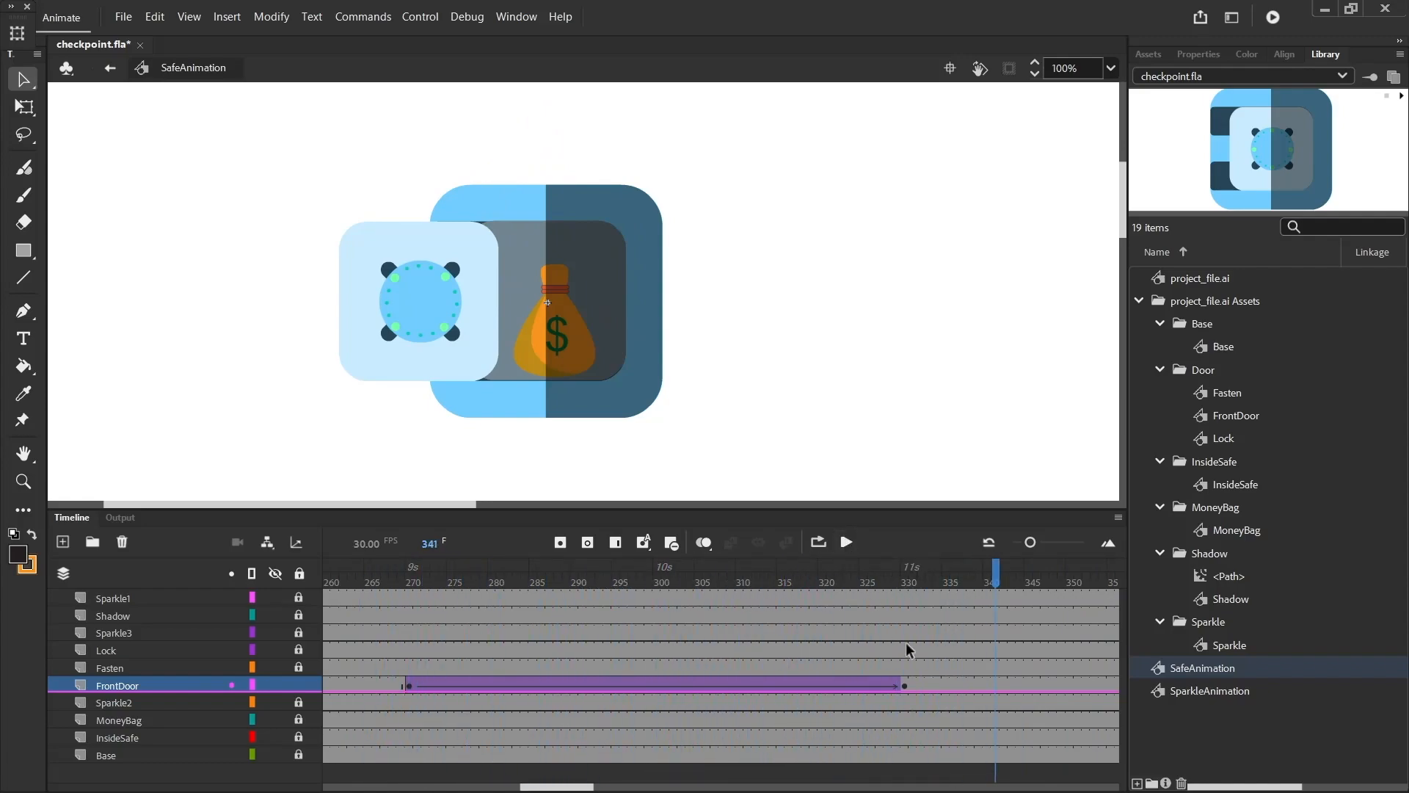
Step: Move the FrontDoor horizontally at frame 330 until it closes over the safe opening, and play back the closing motion
click(907, 688)
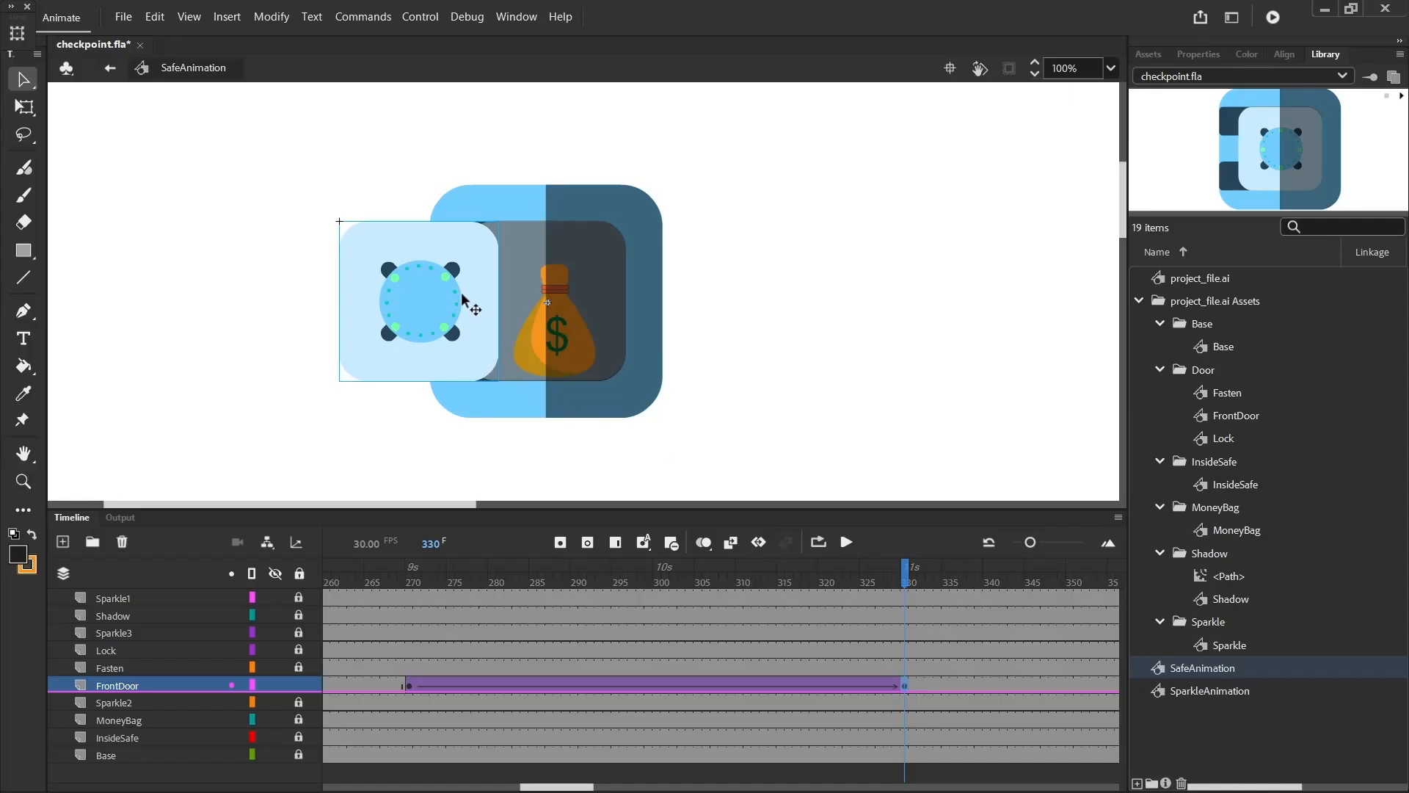
key(shift+Right)
key(shift+Right)
key(shift+Right)
key(shift+Right)
key(shift+Right)
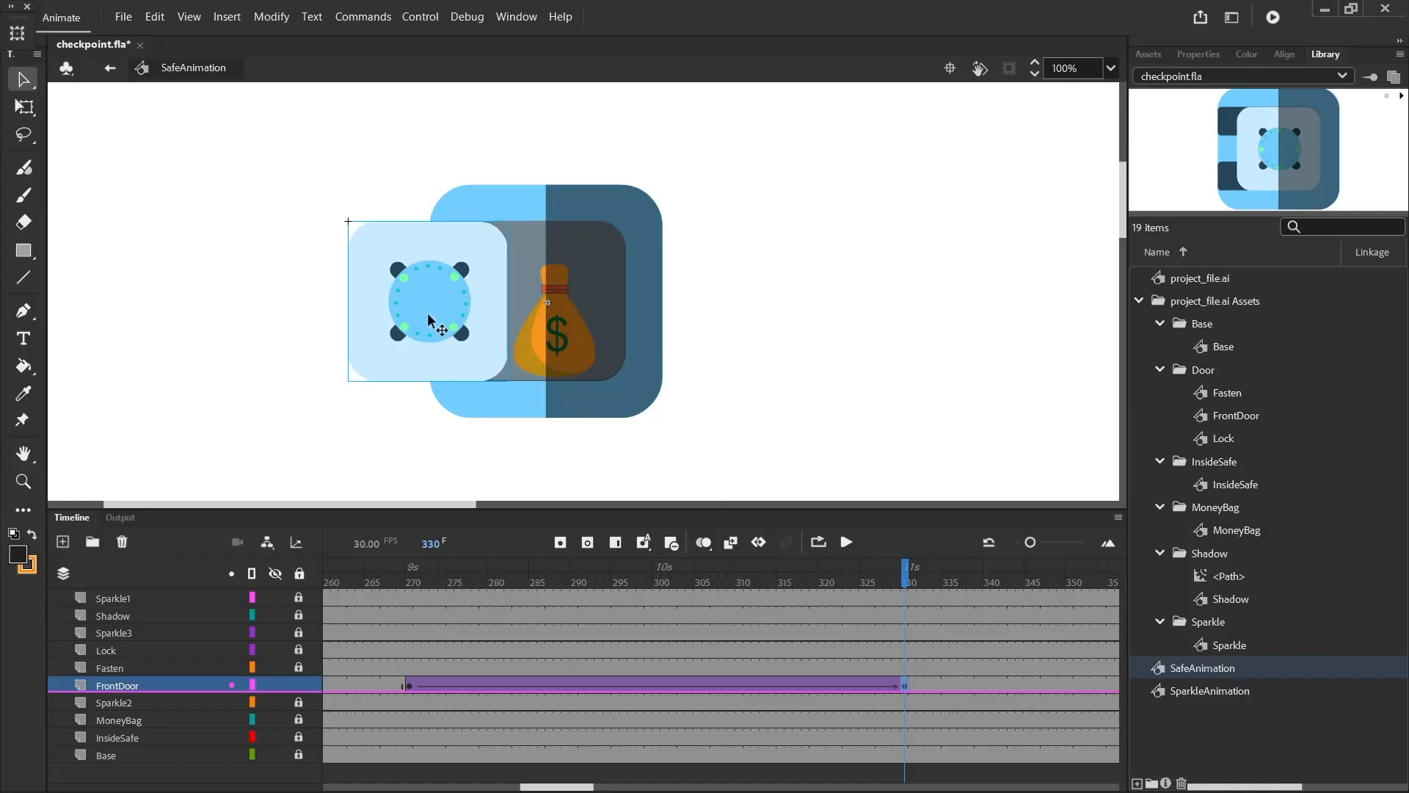
key(shift+Right)
key(shift+Right)
key(shift+Right)
key(shift+Right)
key(shift+Right)
key(shift+Right)
key(shift+Right)
key(shift+Right)
key(shift+Right)
key(shift+Right)
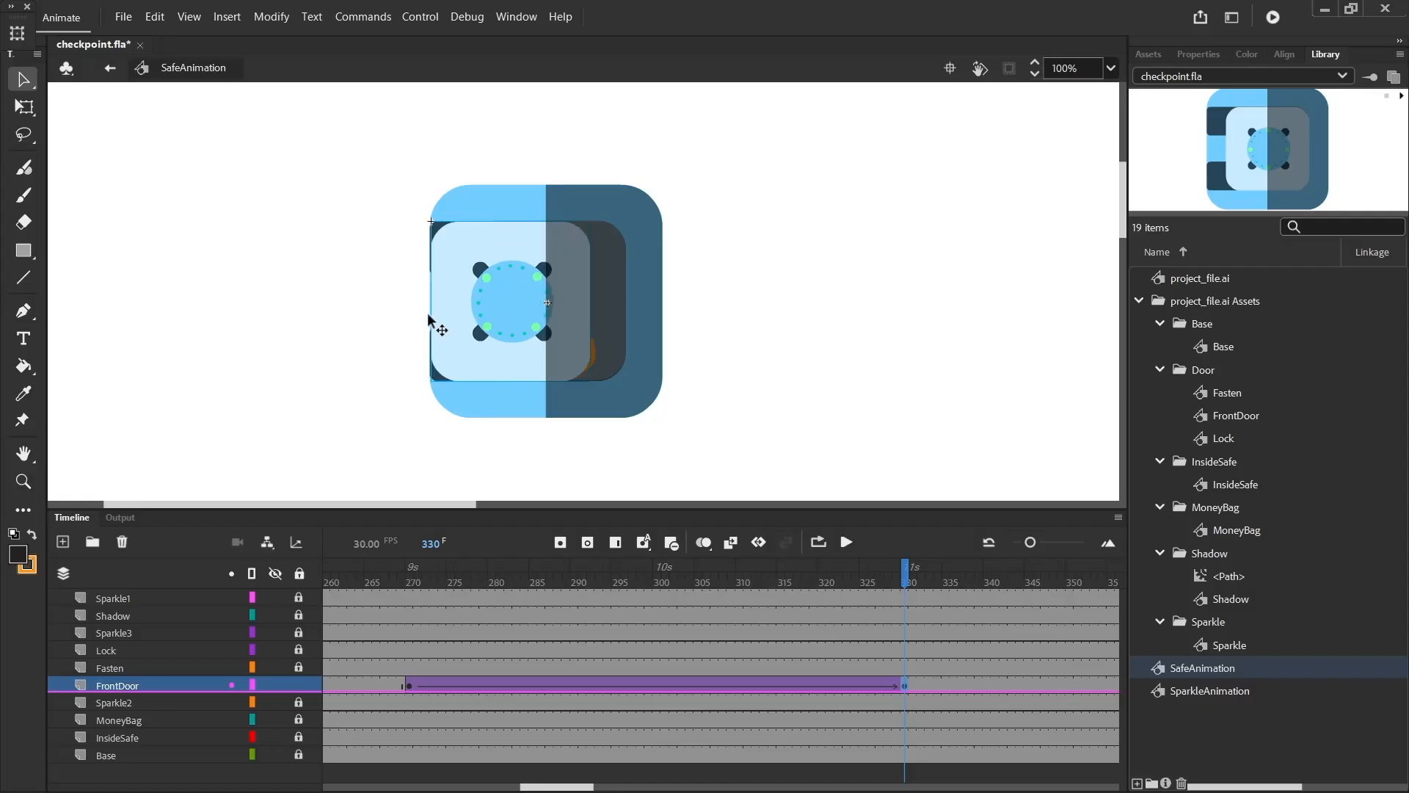
key(shift+Right)
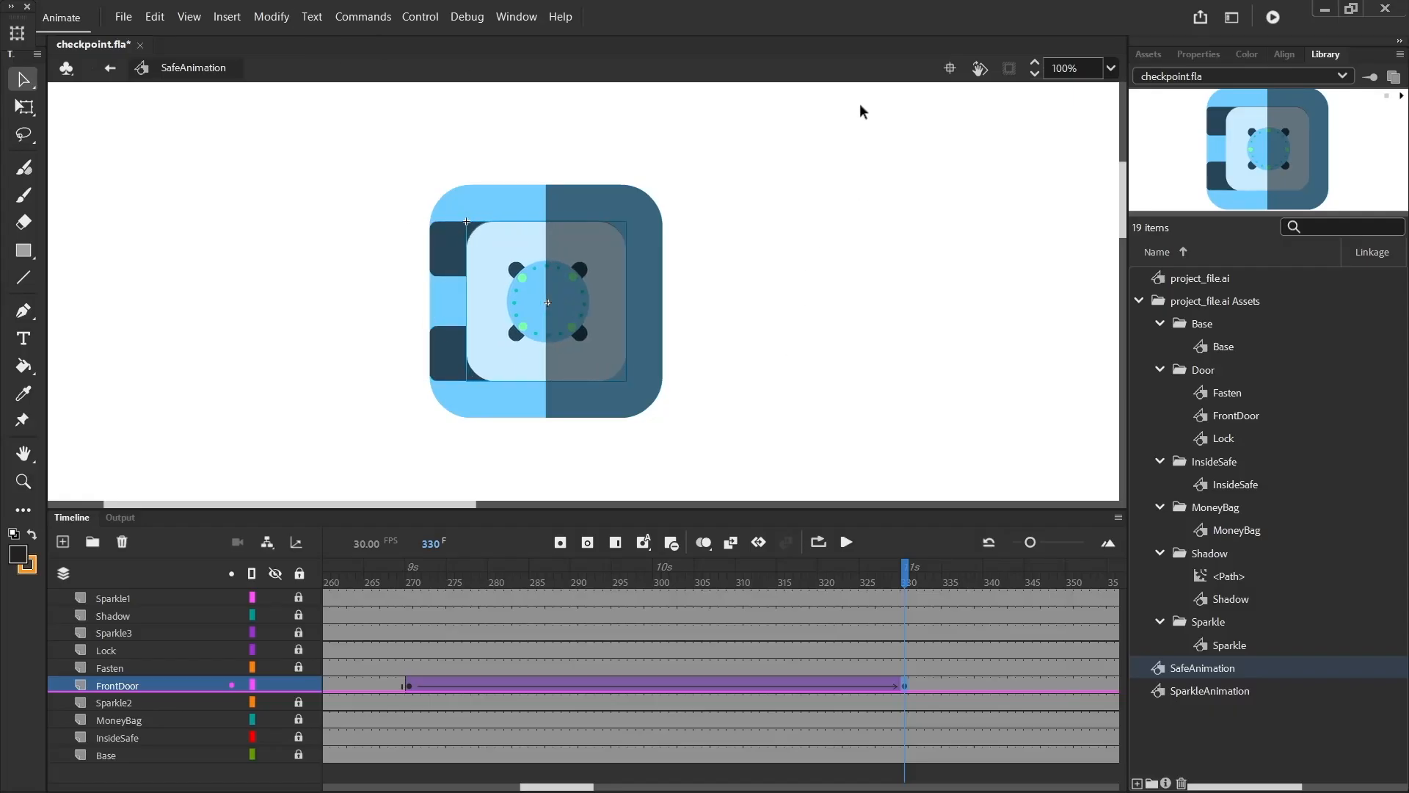
drag(910, 573, 253, 577)
click(847, 541)
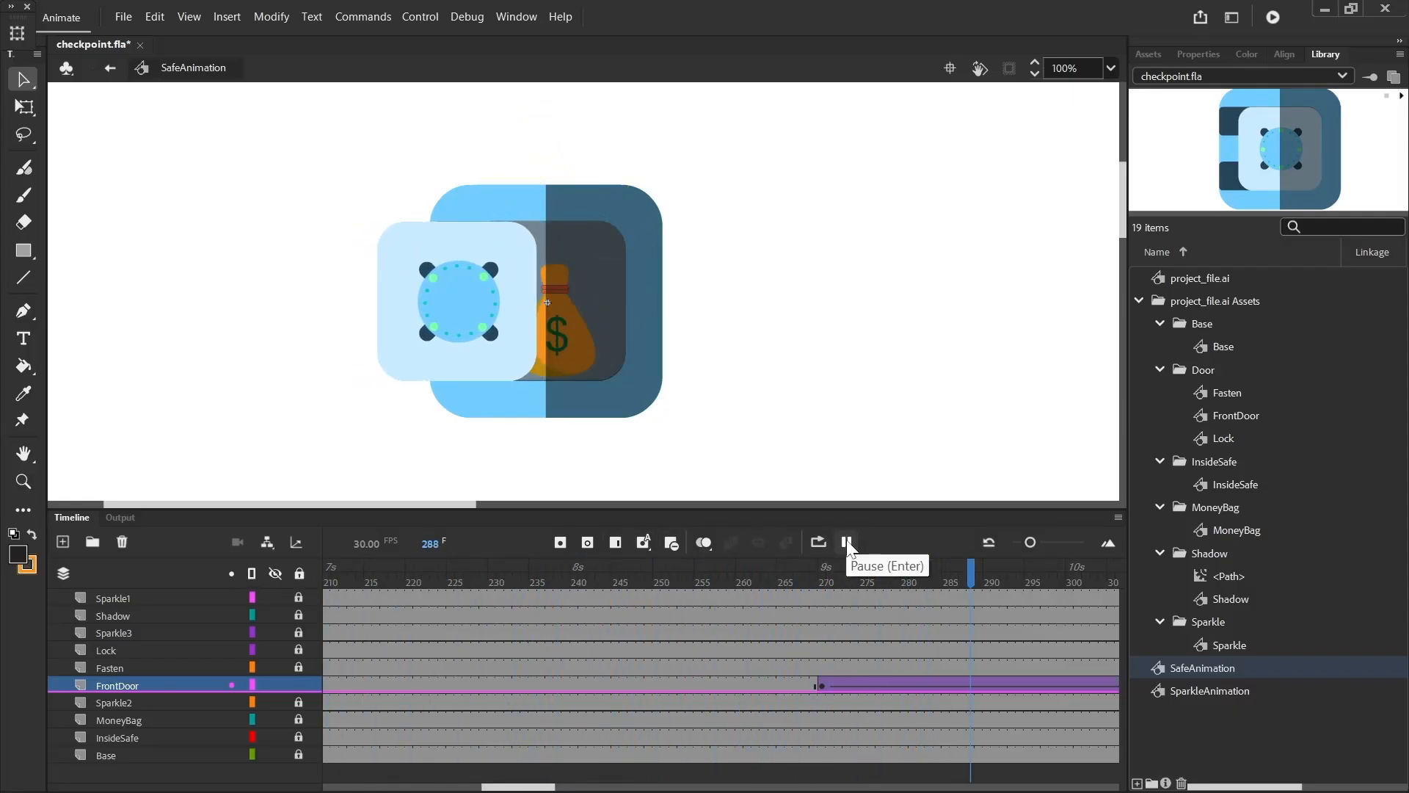
click(848, 543)
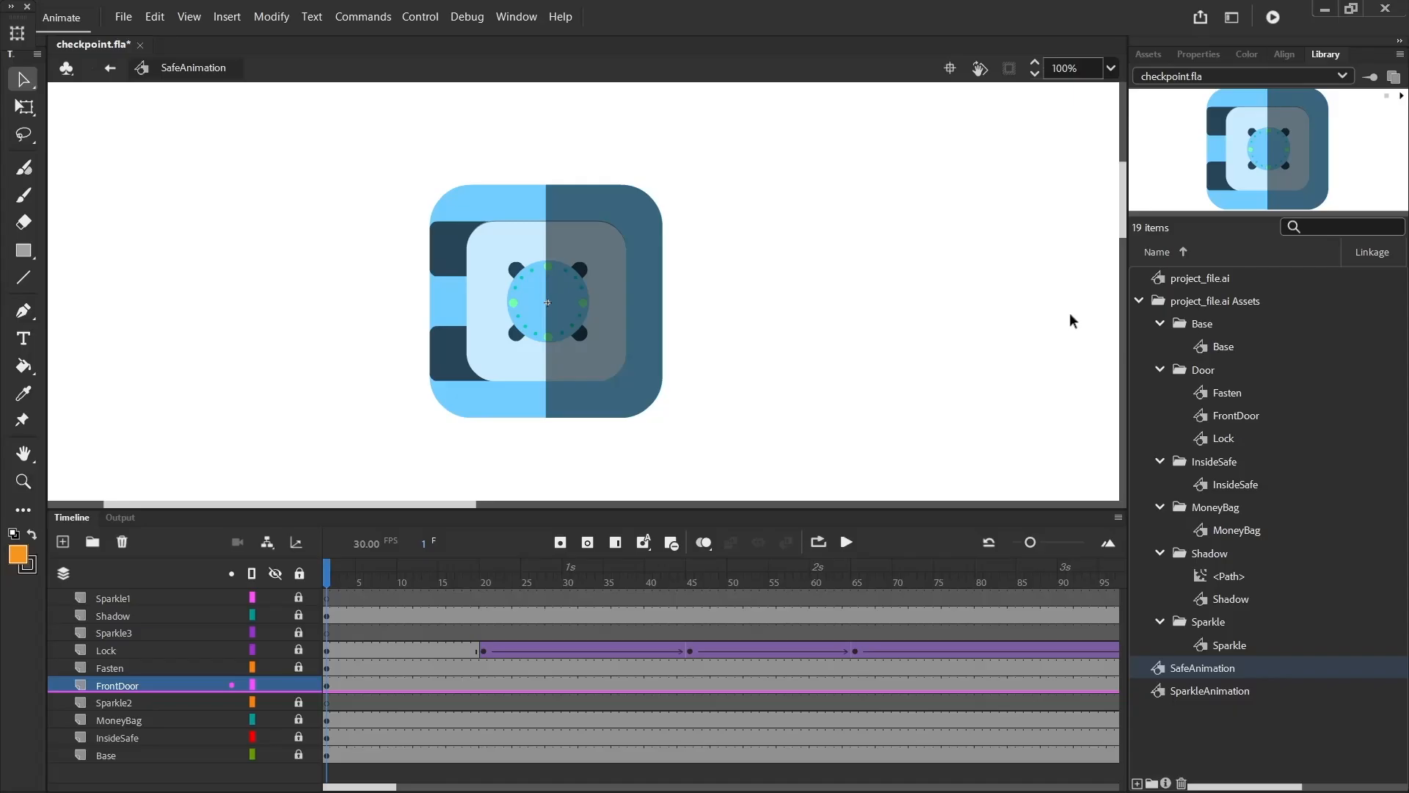
Step: Fit the stage in the window and play back the SafeAnimation timeline with looping over an extended frame range
click(1110, 68)
click(1123, 93)
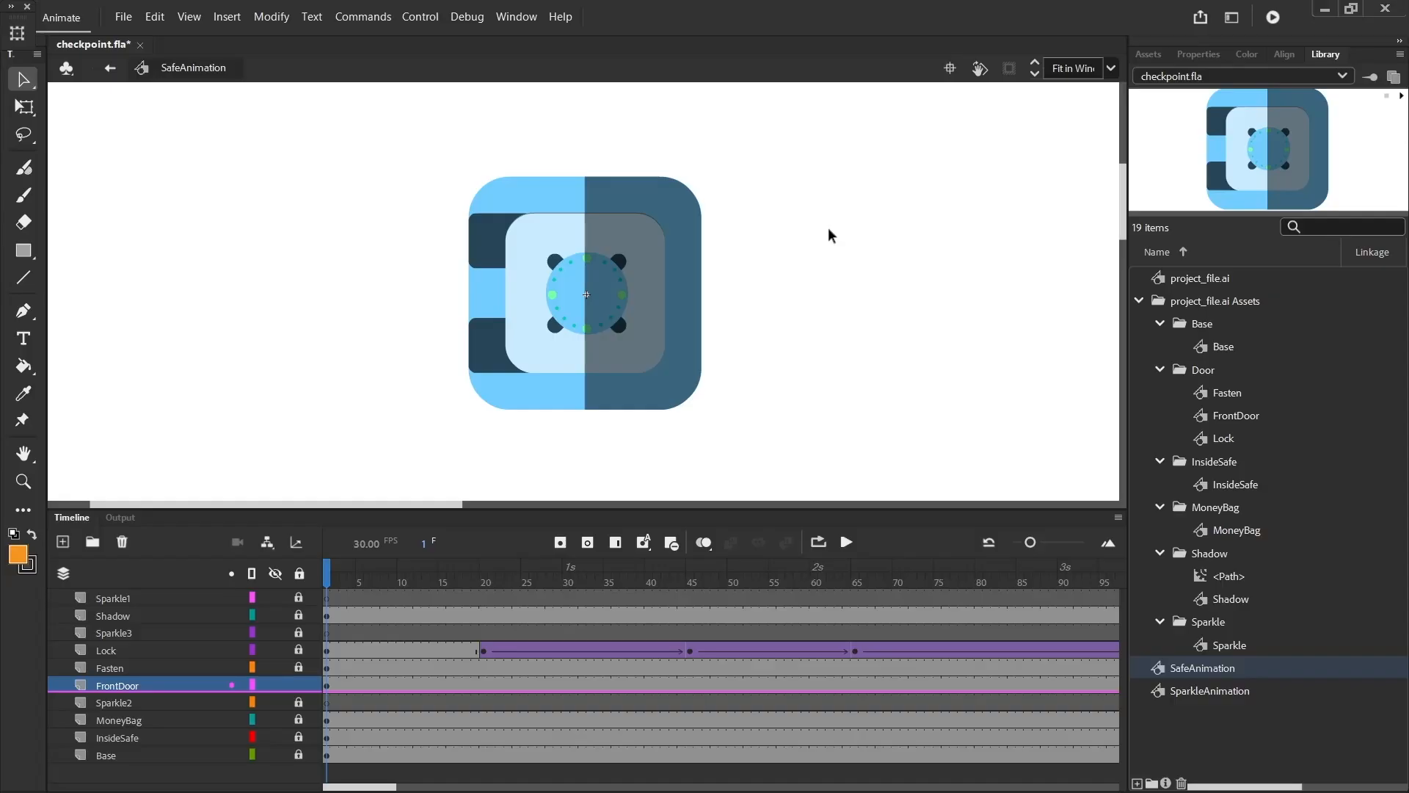
click(818, 542)
mouse_move(342, 566)
mouse_down()
mouse_move(1194, 590)
mouse_move(796, 597)
mouse_move(336, 570)
mouse_move(484, 576)
mouse_move(467, 574)
mouse_up()
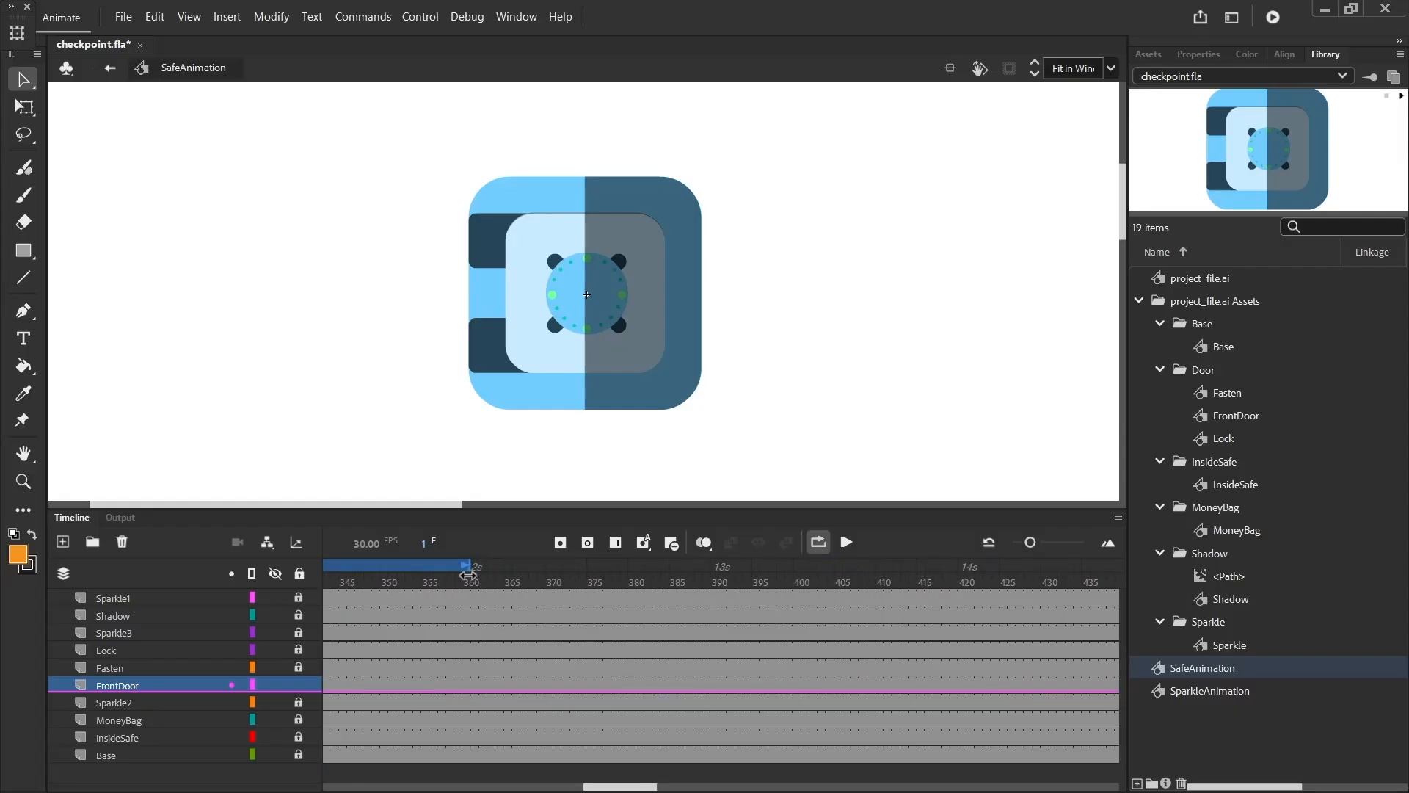
click(842, 543)
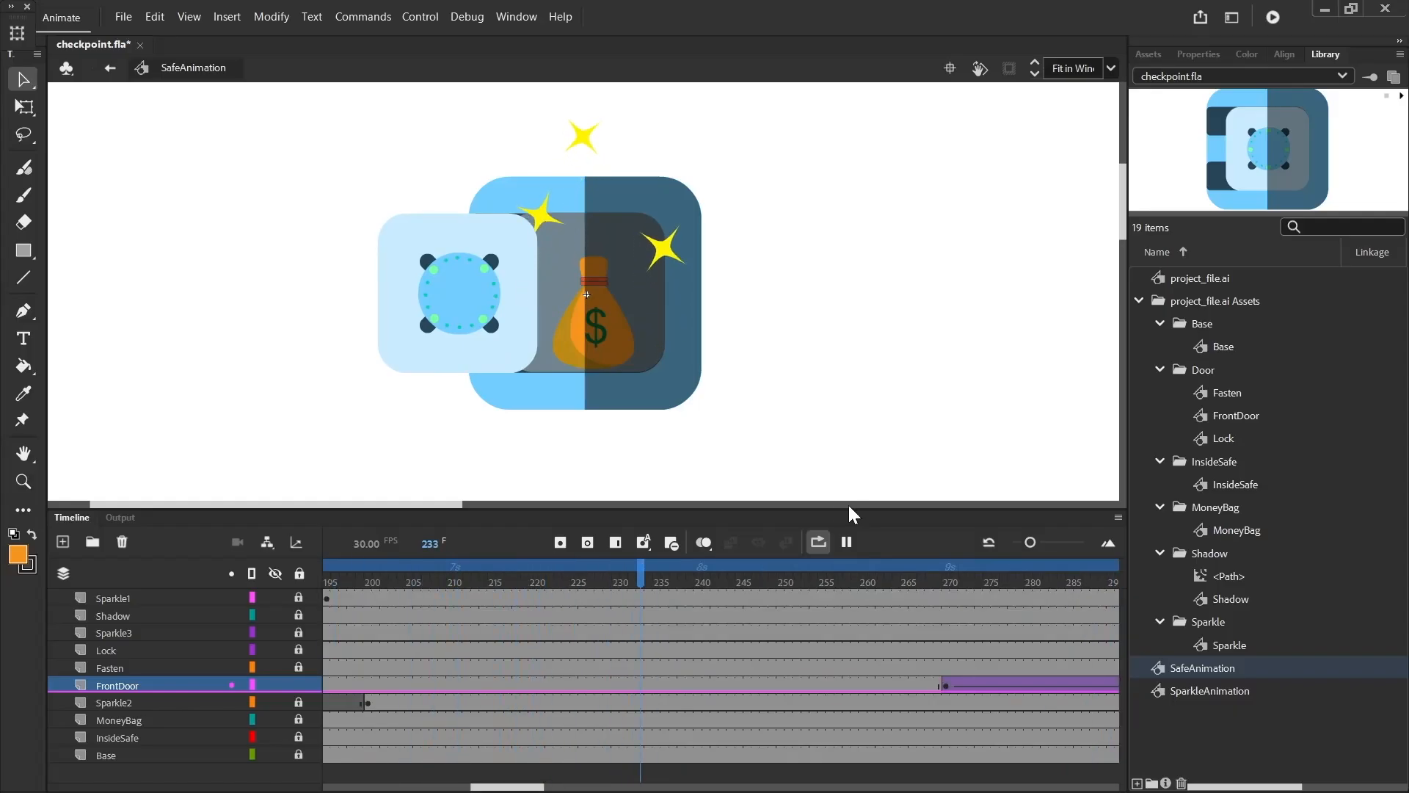
click(847, 542)
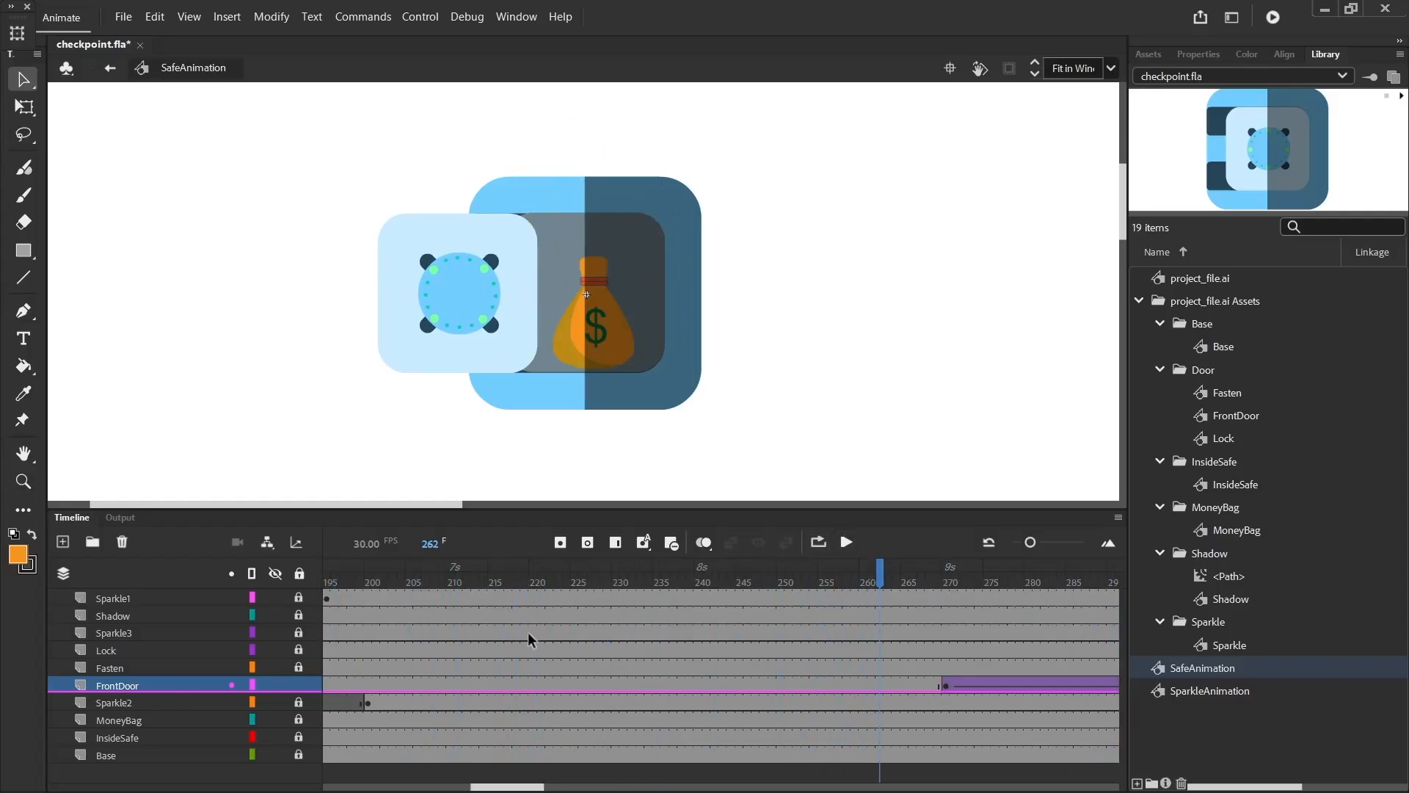
Step: Lock the FrontDoor layer and remove its highlighting, with the Lock layer unlocked and highlighted instead
click(231, 686)
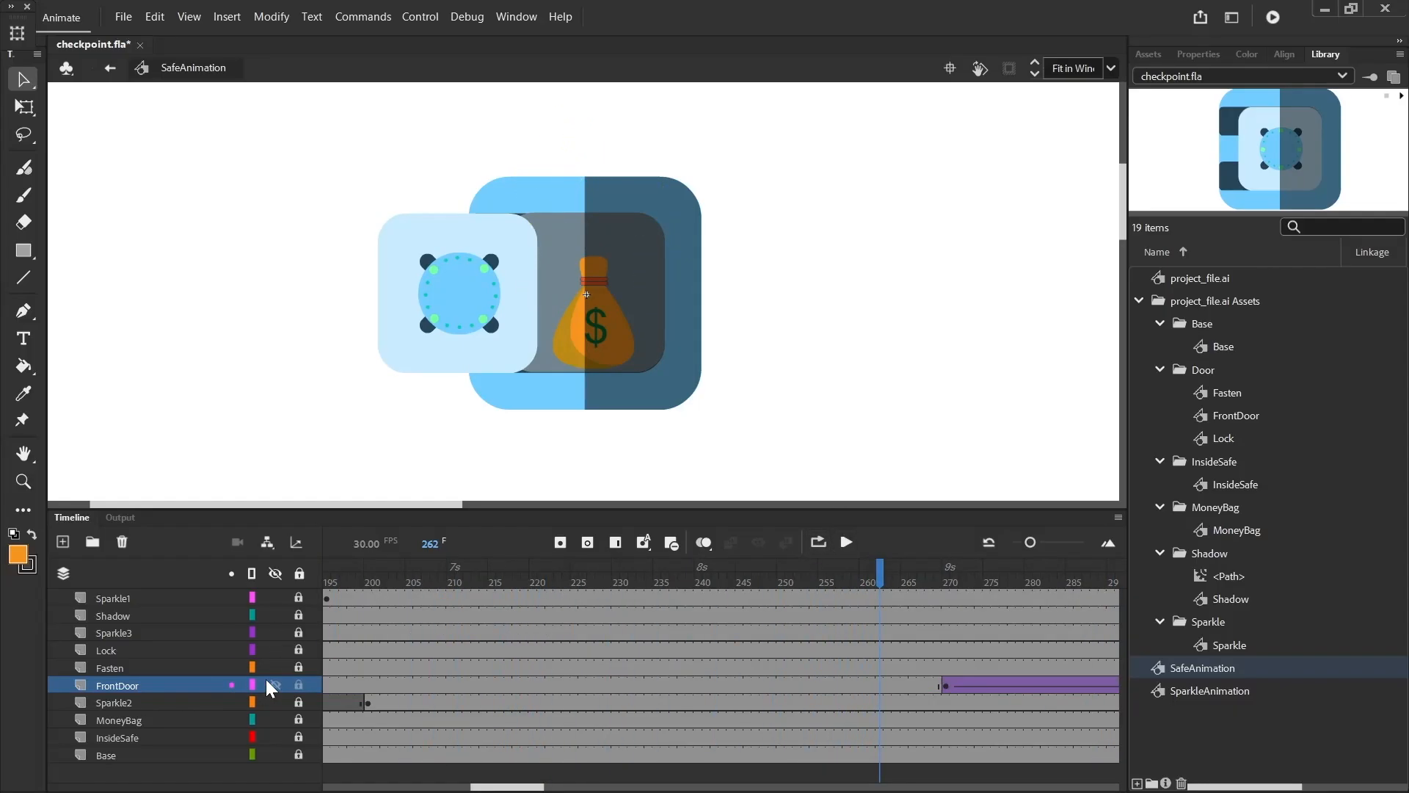
click(232, 685)
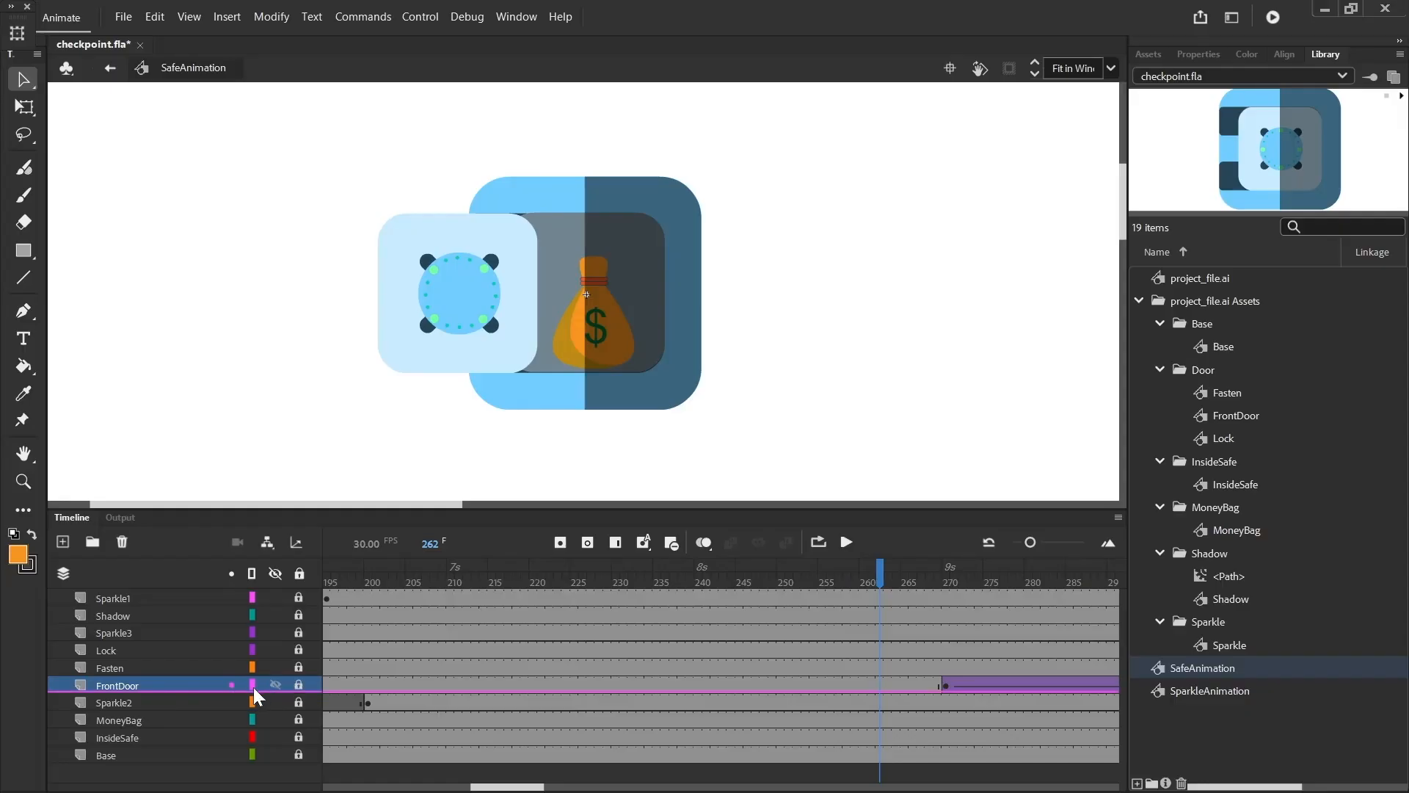
click(232, 687)
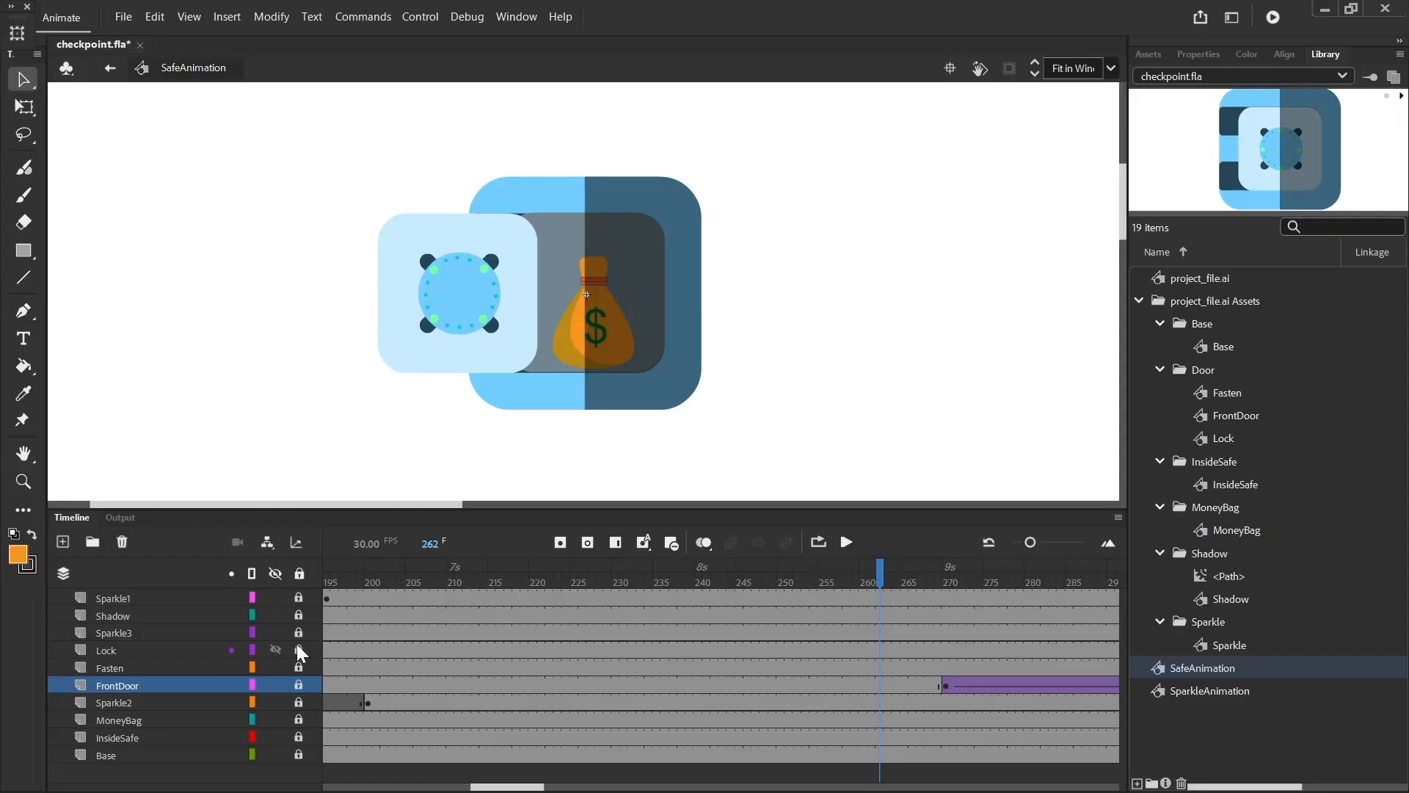
click(232, 650)
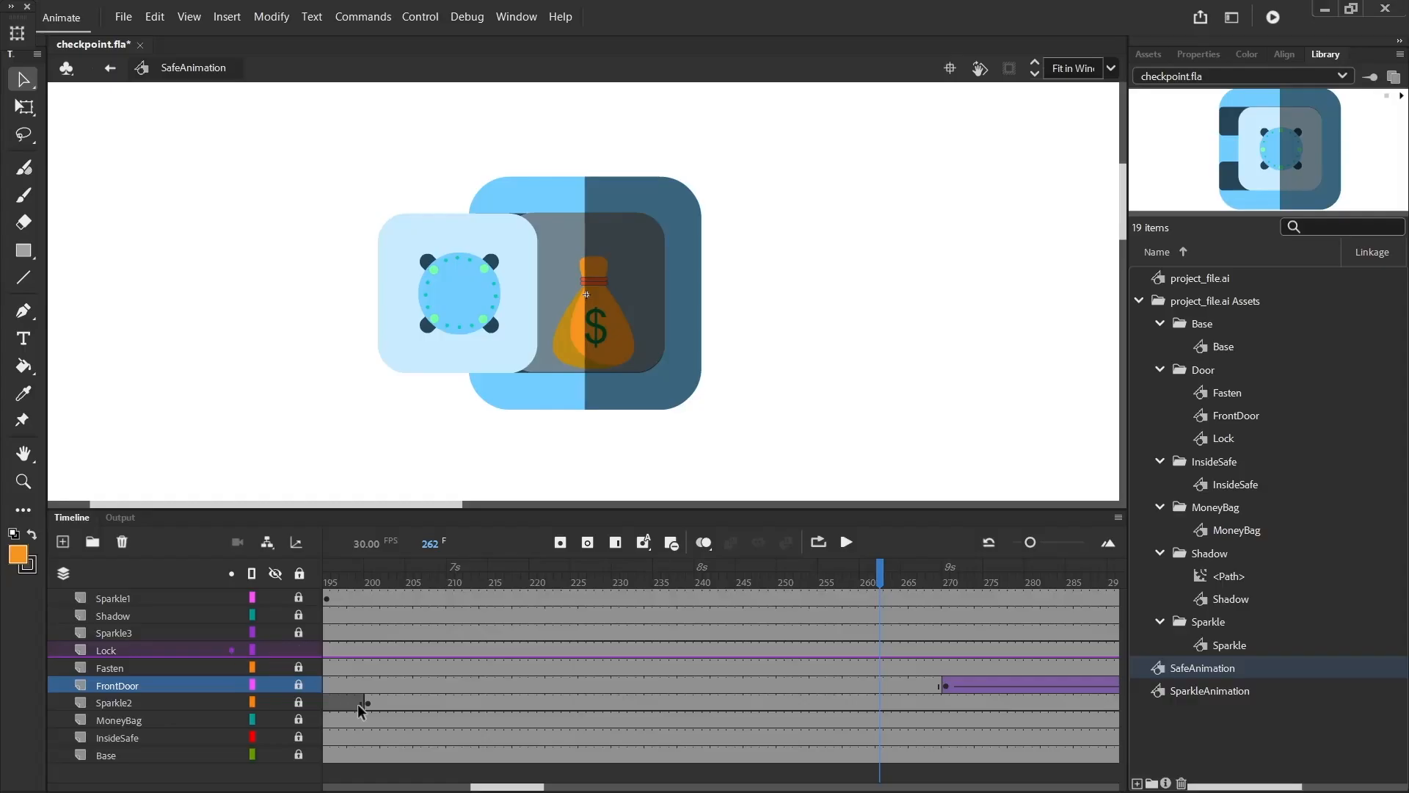
Step: Insert a keyframe at frame 345 on the Lock layer
drag(496, 787, 579, 755)
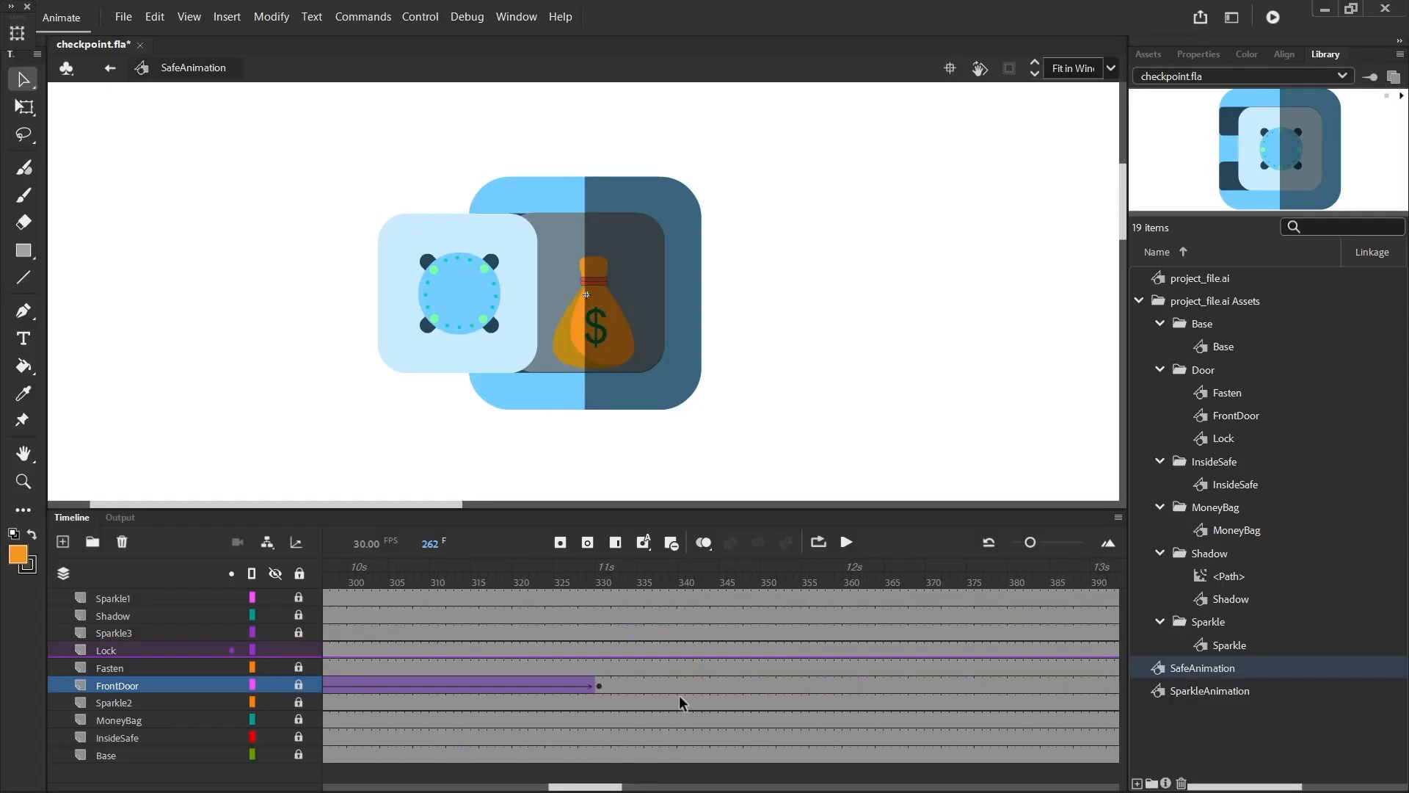
click(719, 652)
right_click(721, 650)
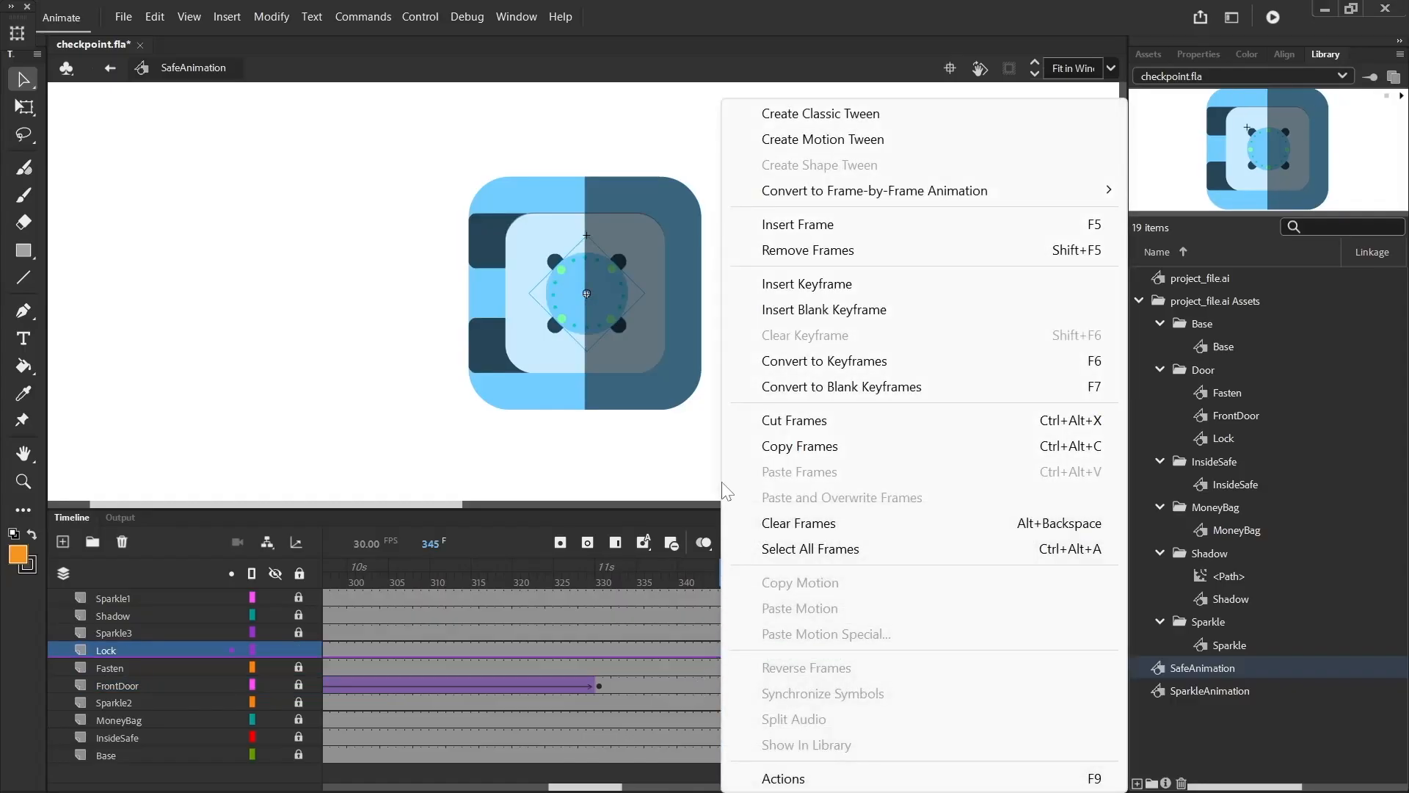
click(831, 283)
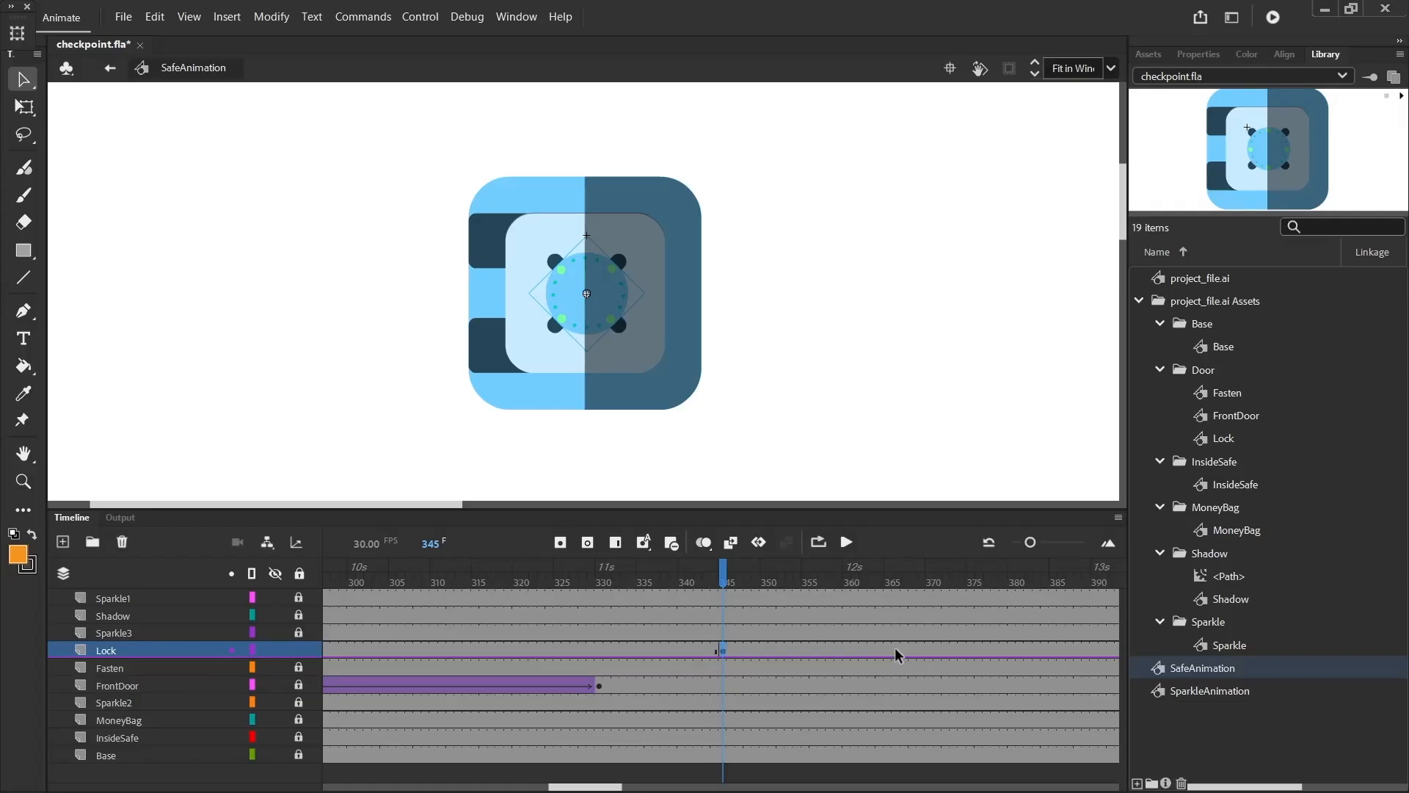
Step: Insert a keyframe at frame 370 on the Lock layer and set the lock's rotation there to -50°
click(926, 648)
right_click(928, 650)
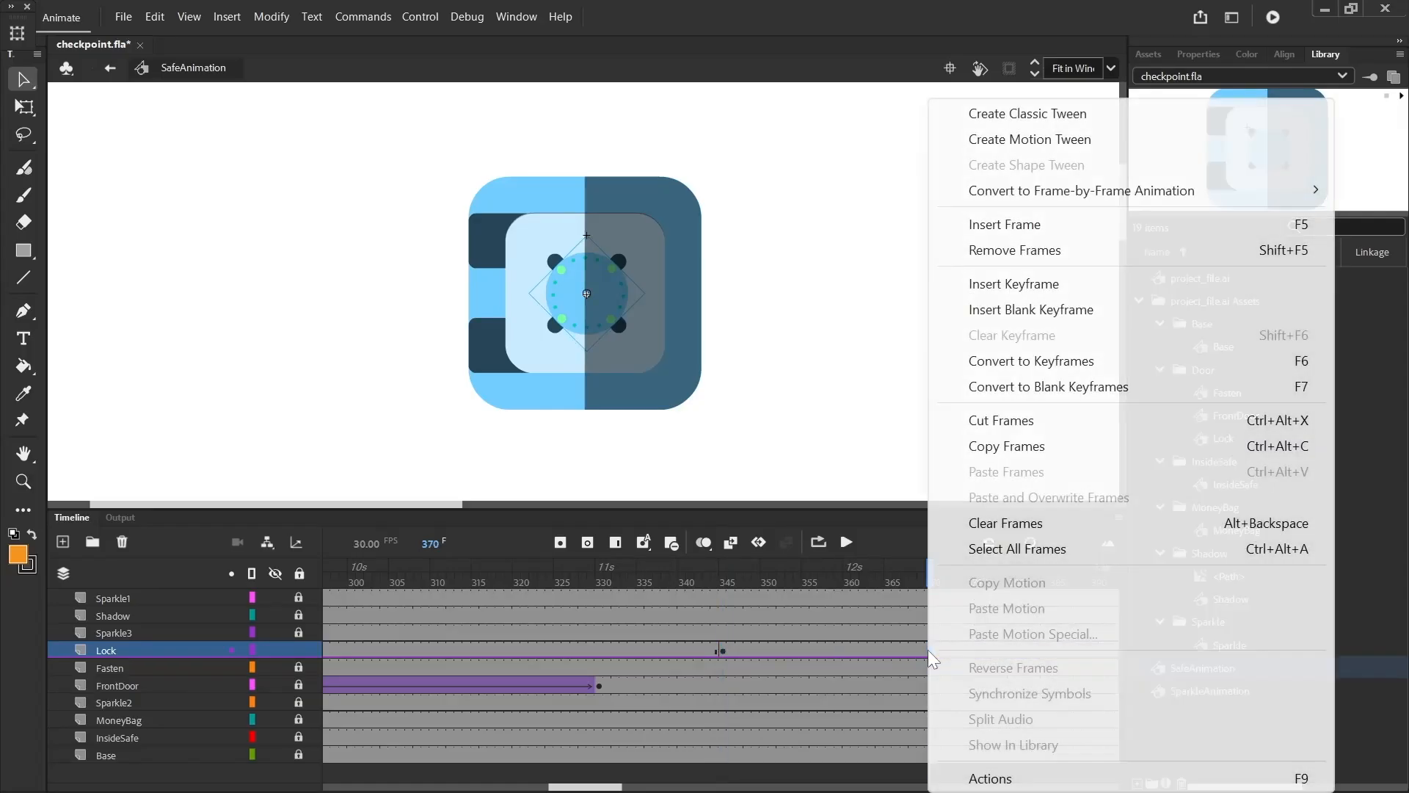
click(1028, 284)
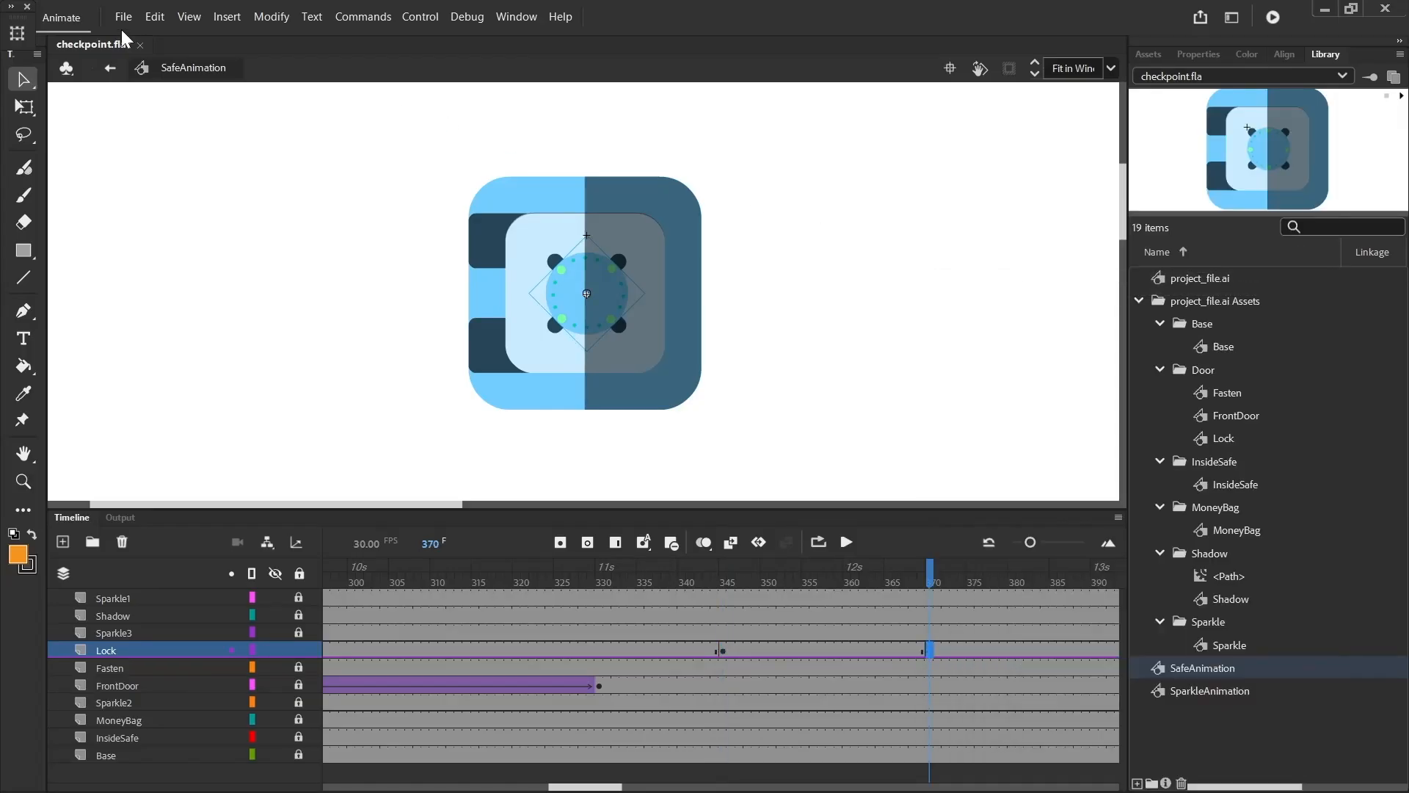
click(25, 34)
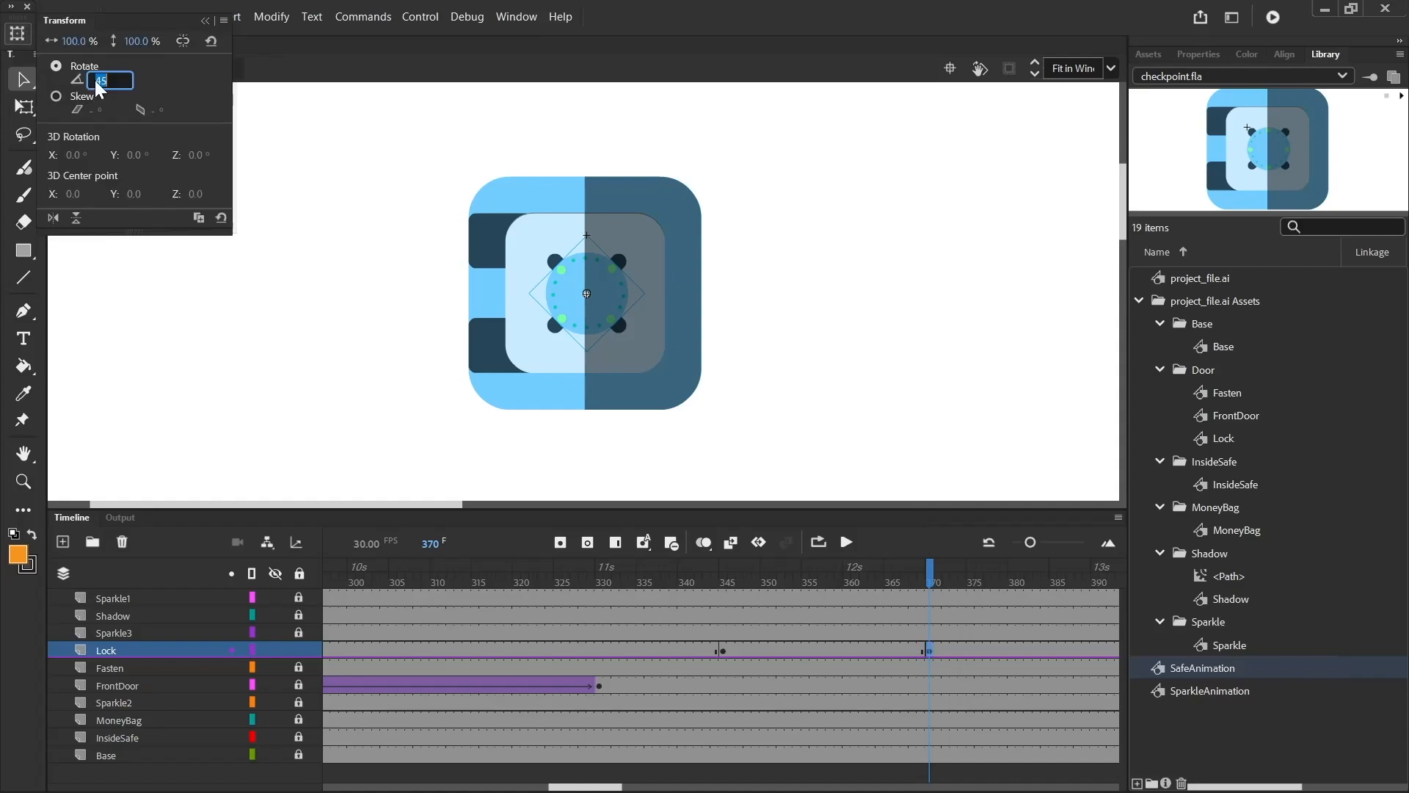
text(-50)
key(Return)
Step: Insert a keyframe at frame 390 on the Lock layer and set the lock's rotation there to 25°
drag(598, 787, 636, 787)
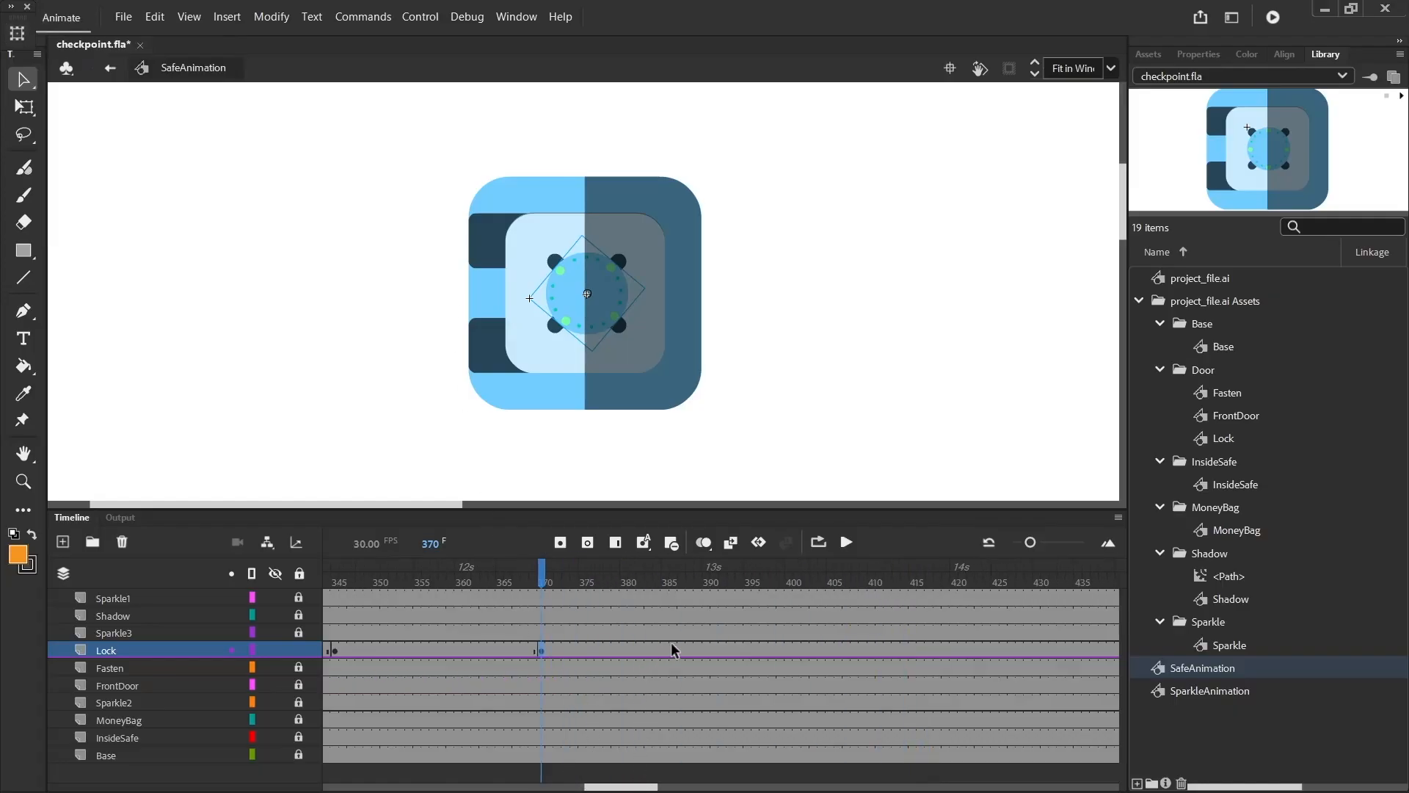
click(707, 650)
right_click(707, 652)
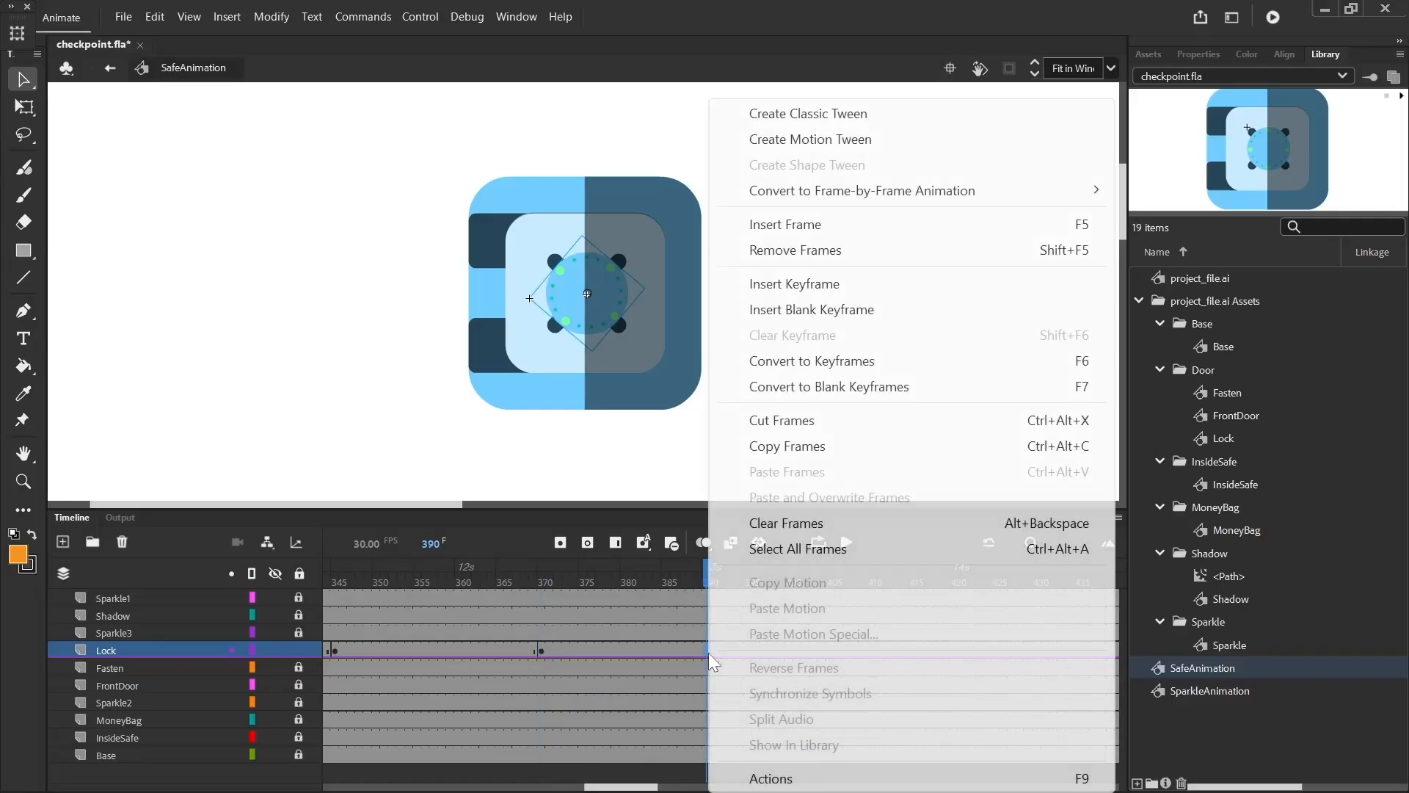
click(863, 284)
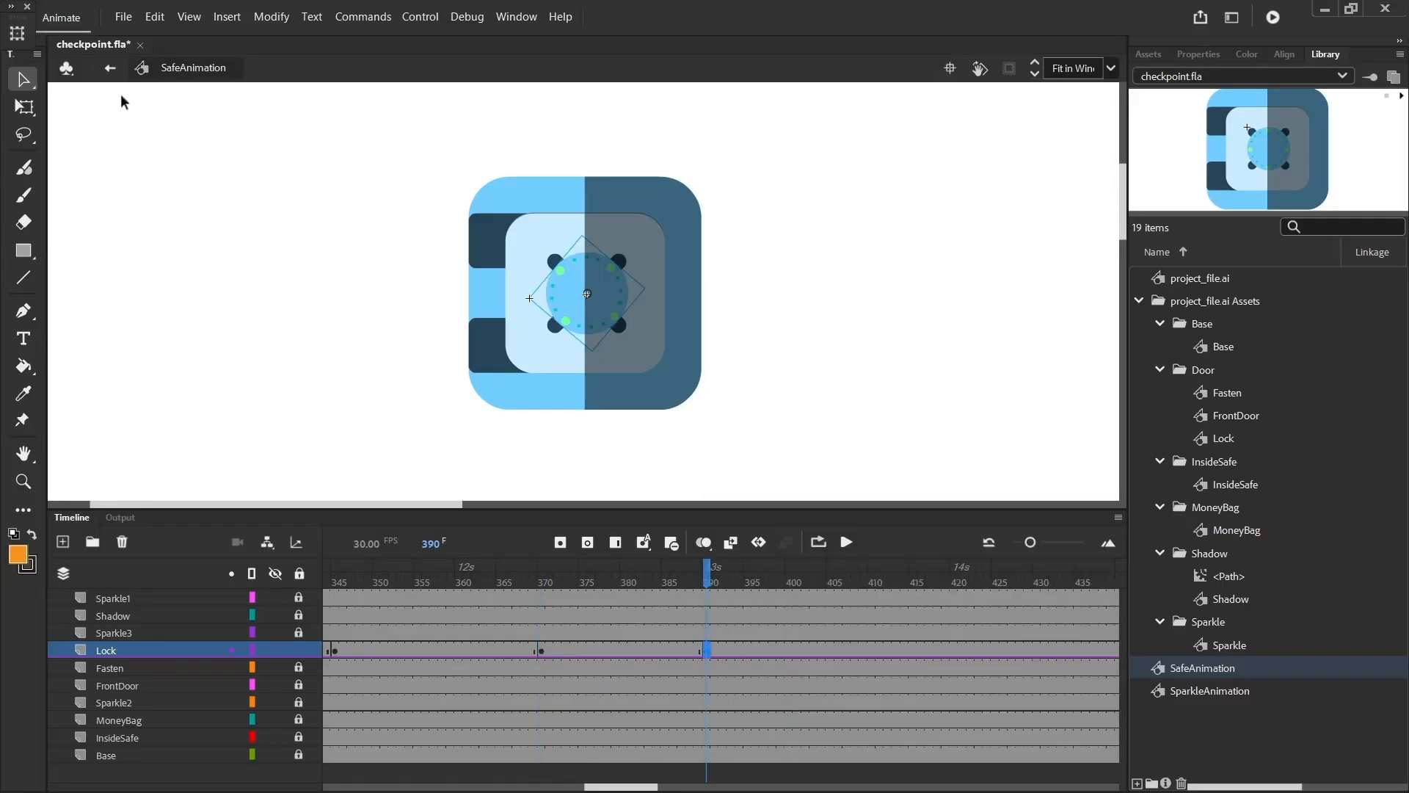
click(16, 33)
click(100, 80)
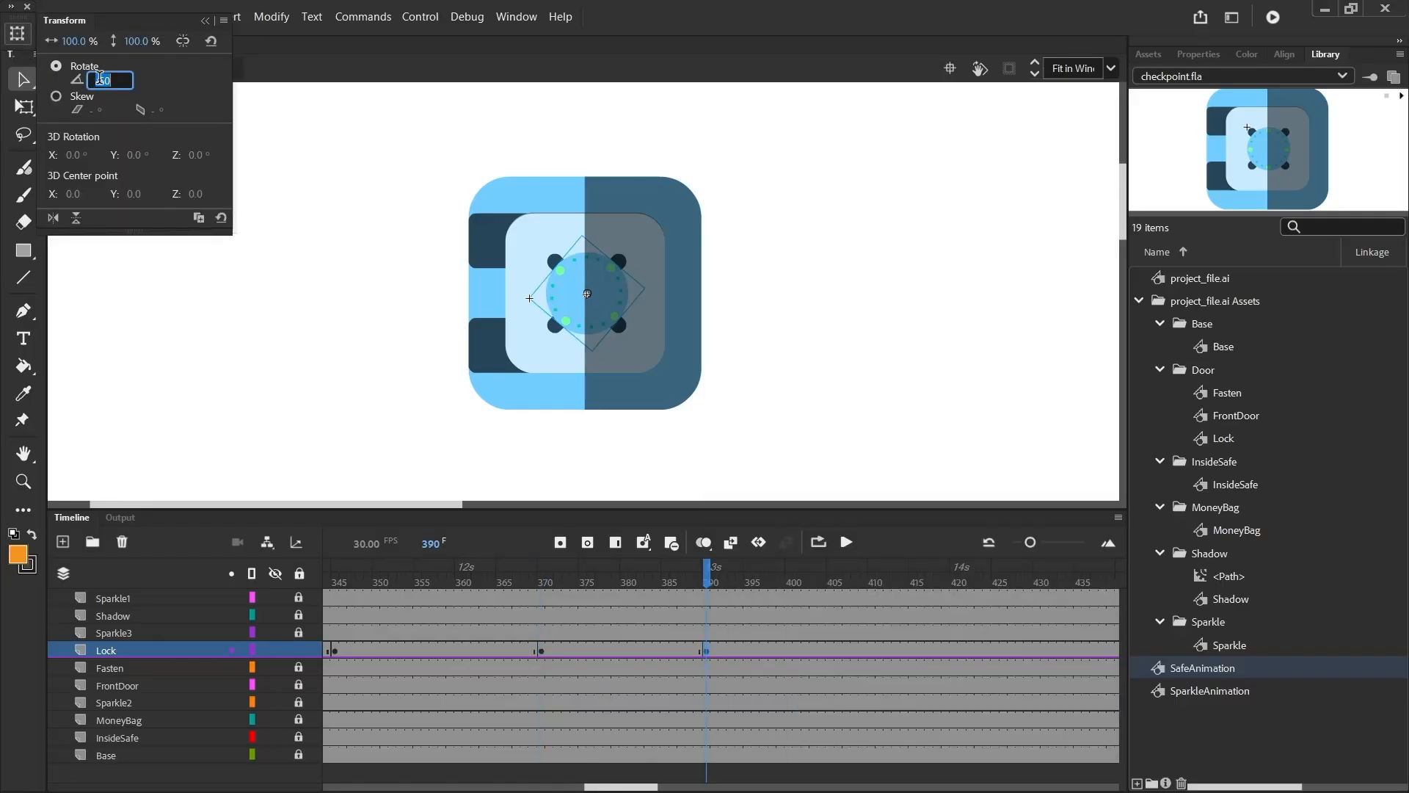
text(25)
key(Return)
Step: Insert a keyframe at frame 415 on the Lock layer and set the lock's rotation there to 0°
drag(632, 780, 649, 784)
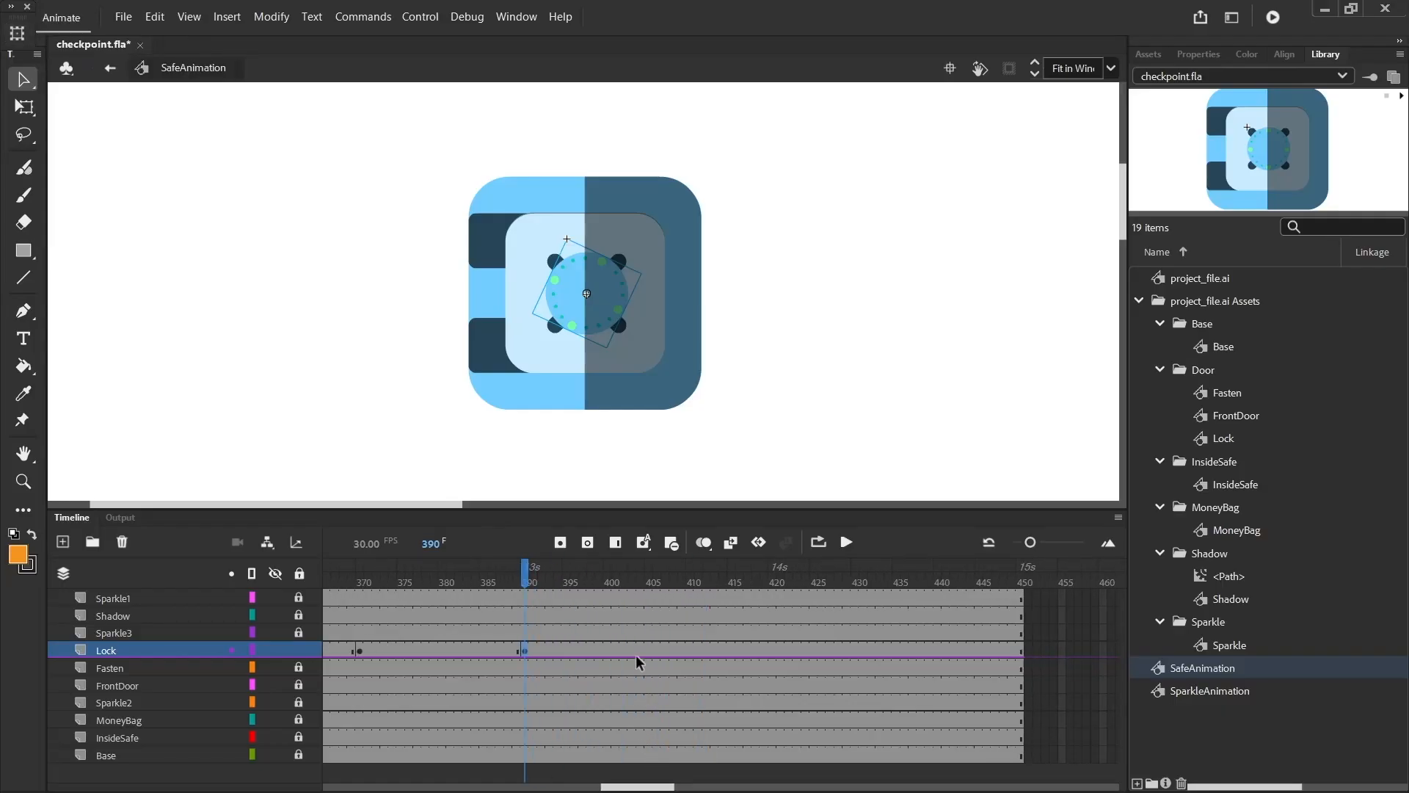
click(731, 652)
right_click(731, 651)
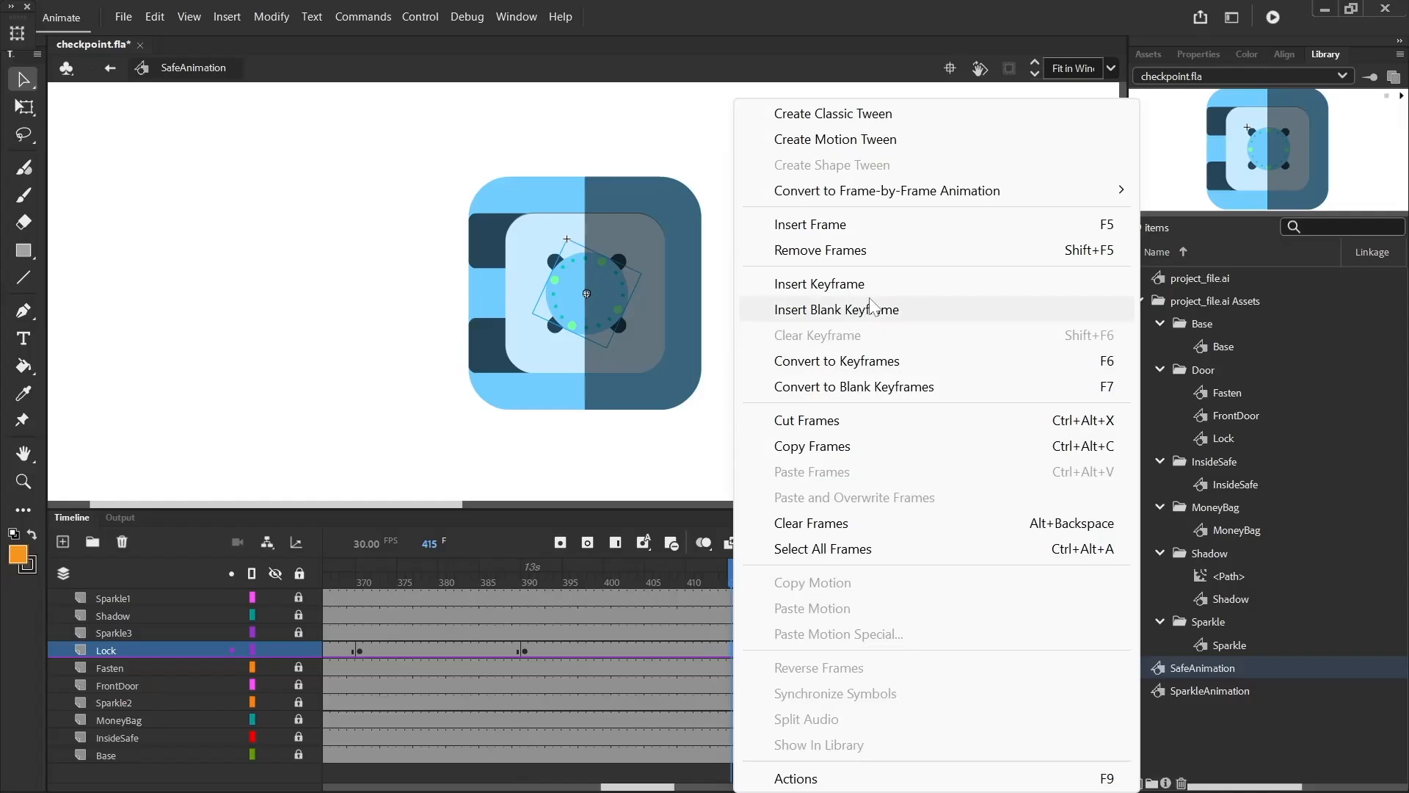
click(876, 284)
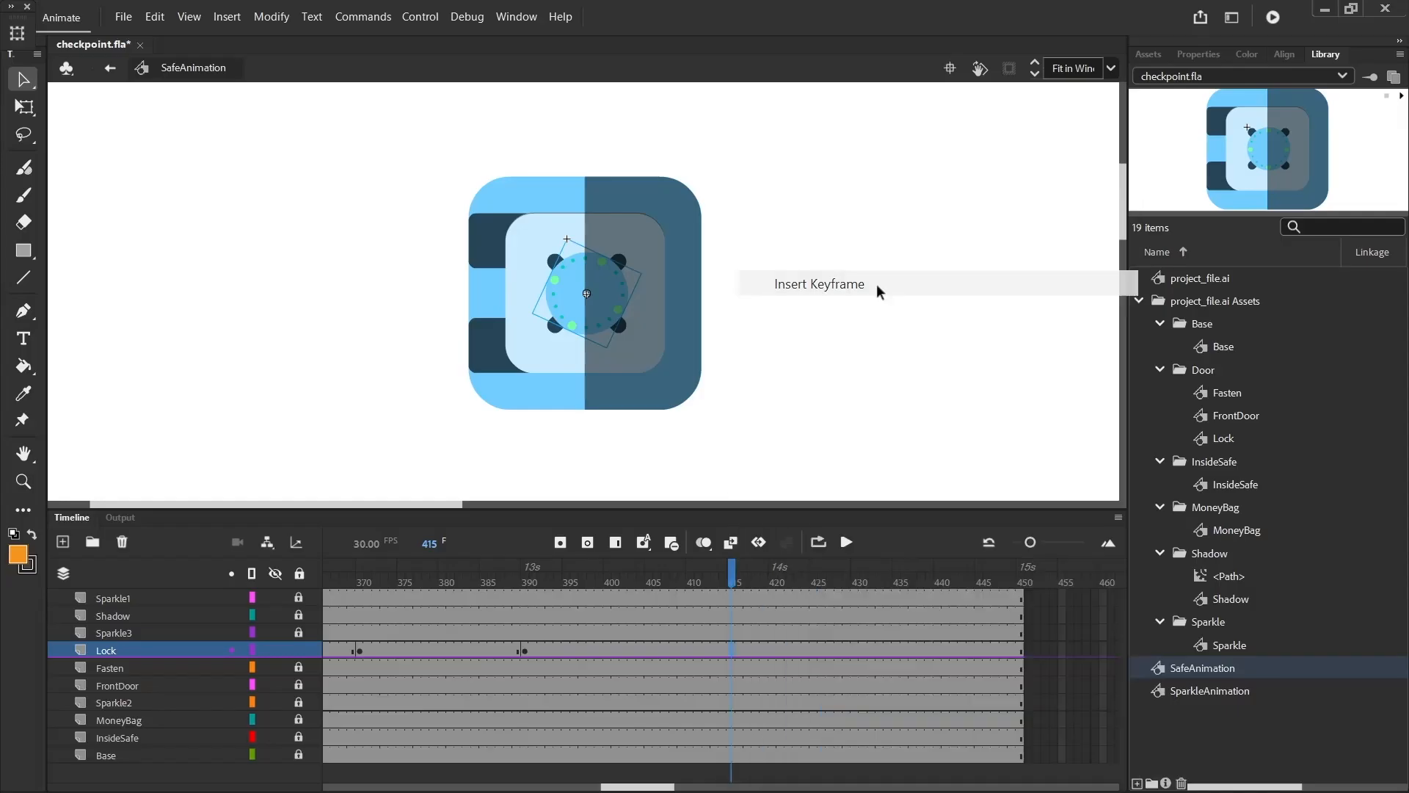
click(17, 34)
click(97, 82)
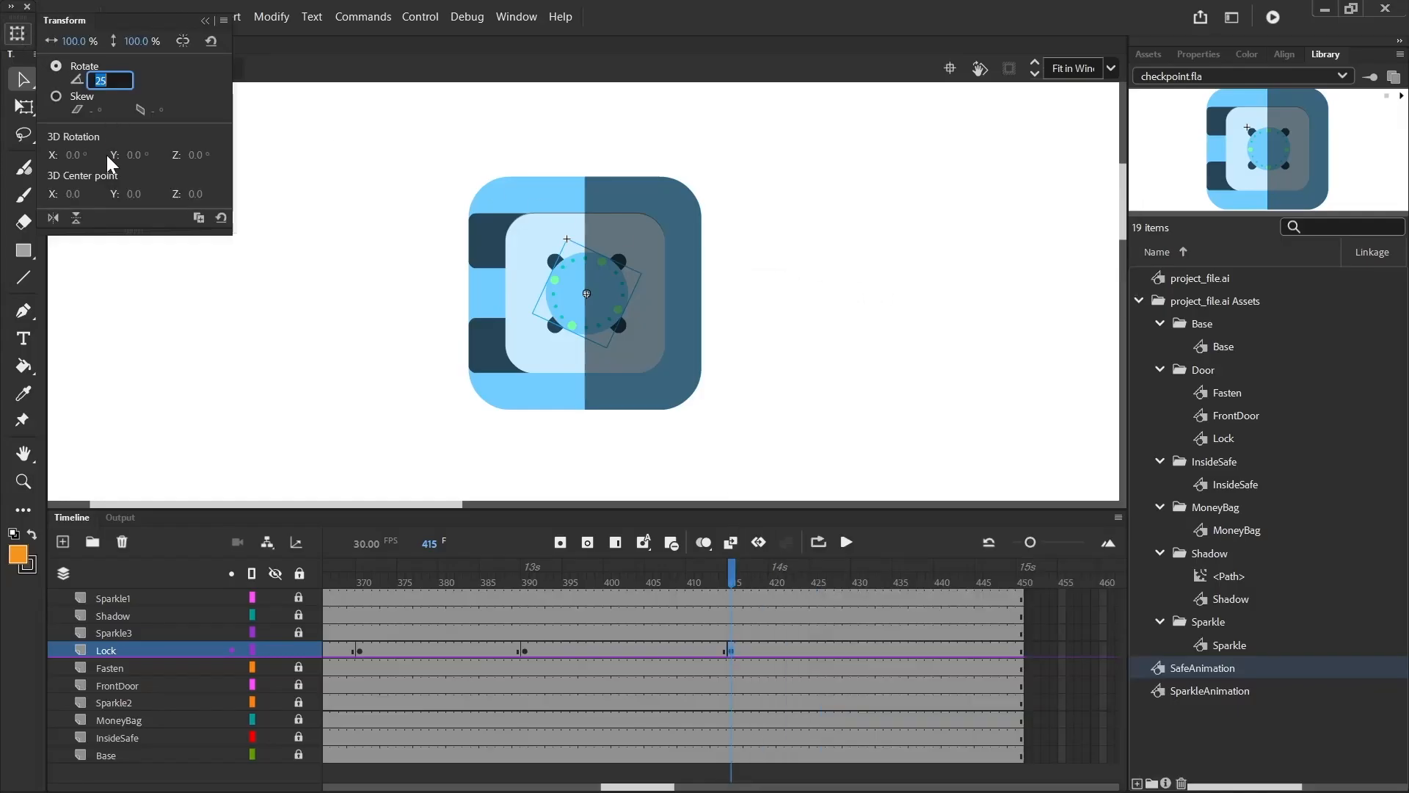
text(0)
key(Return)
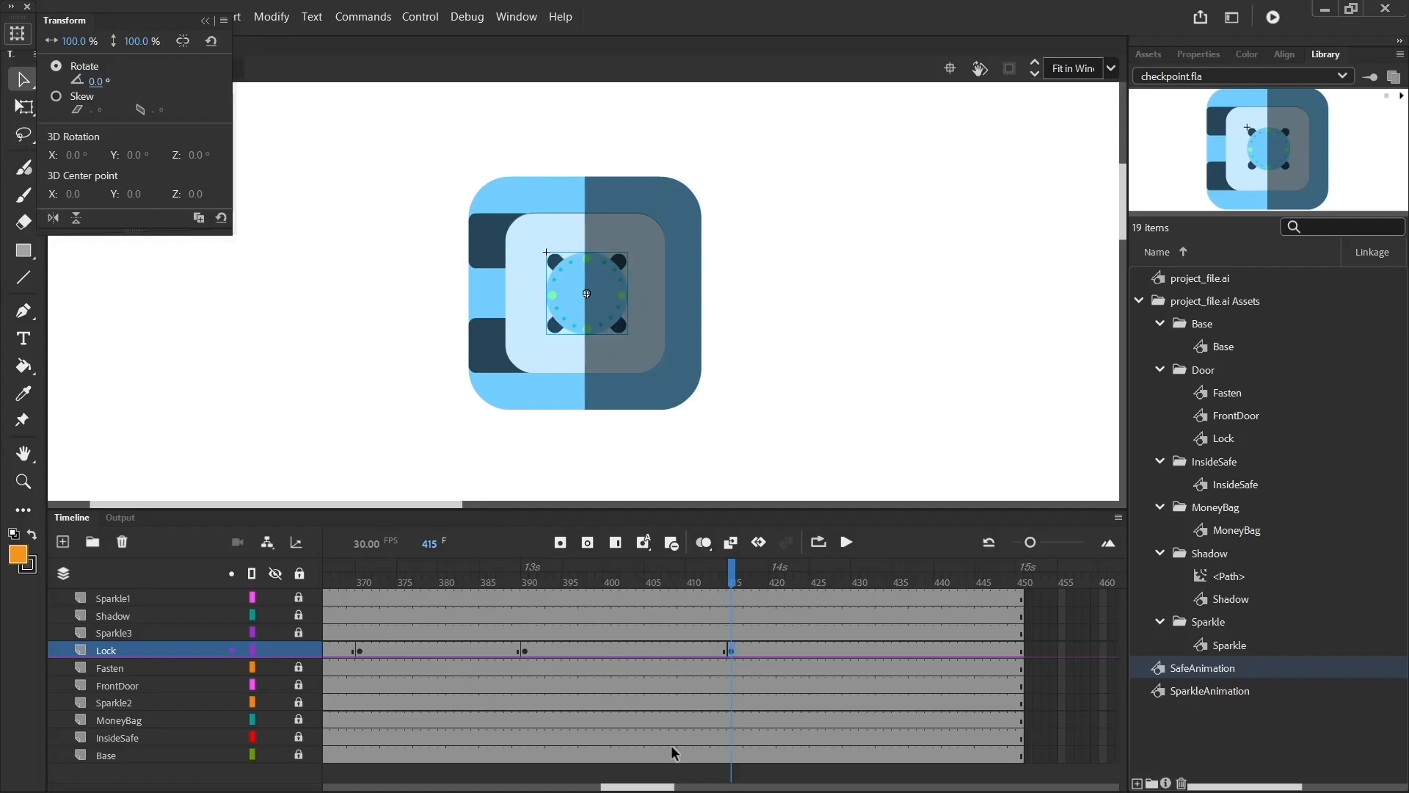
Step: Create classic tweens between the Lock layer's keyframes from frame 345 to 415, and play back the lock rotation
click(644, 783)
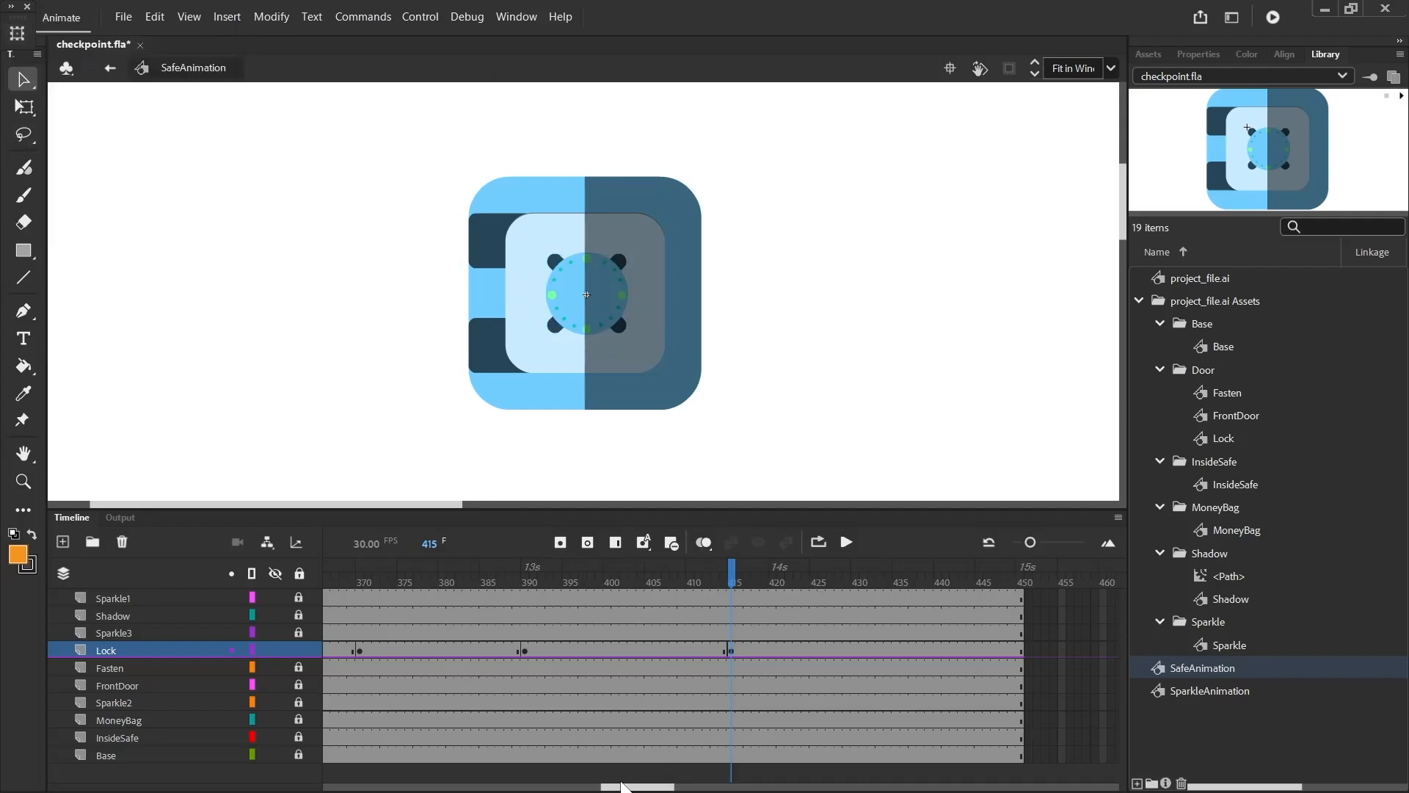
drag(622, 787, 594, 786)
drag(566, 646, 893, 647)
right_click(835, 647)
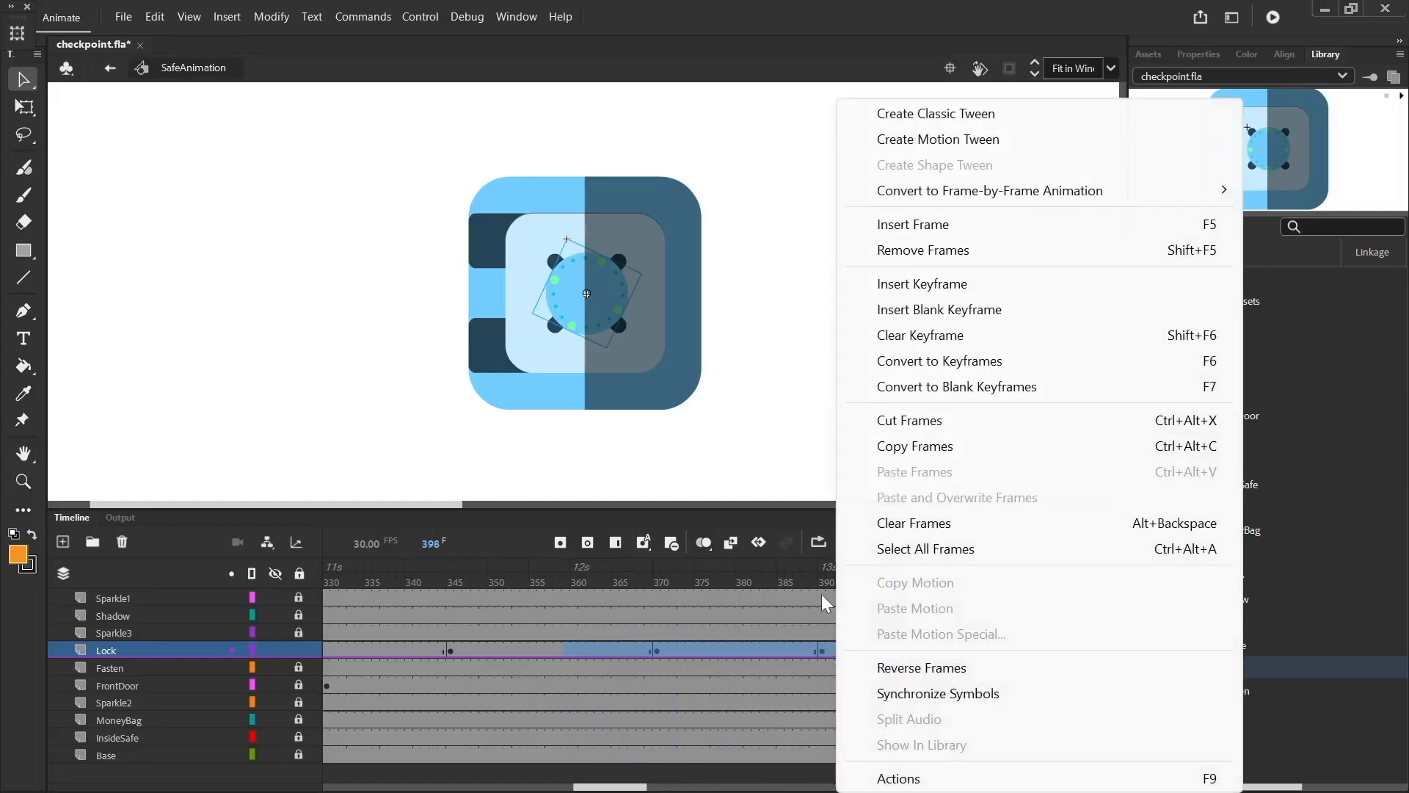
click(954, 116)
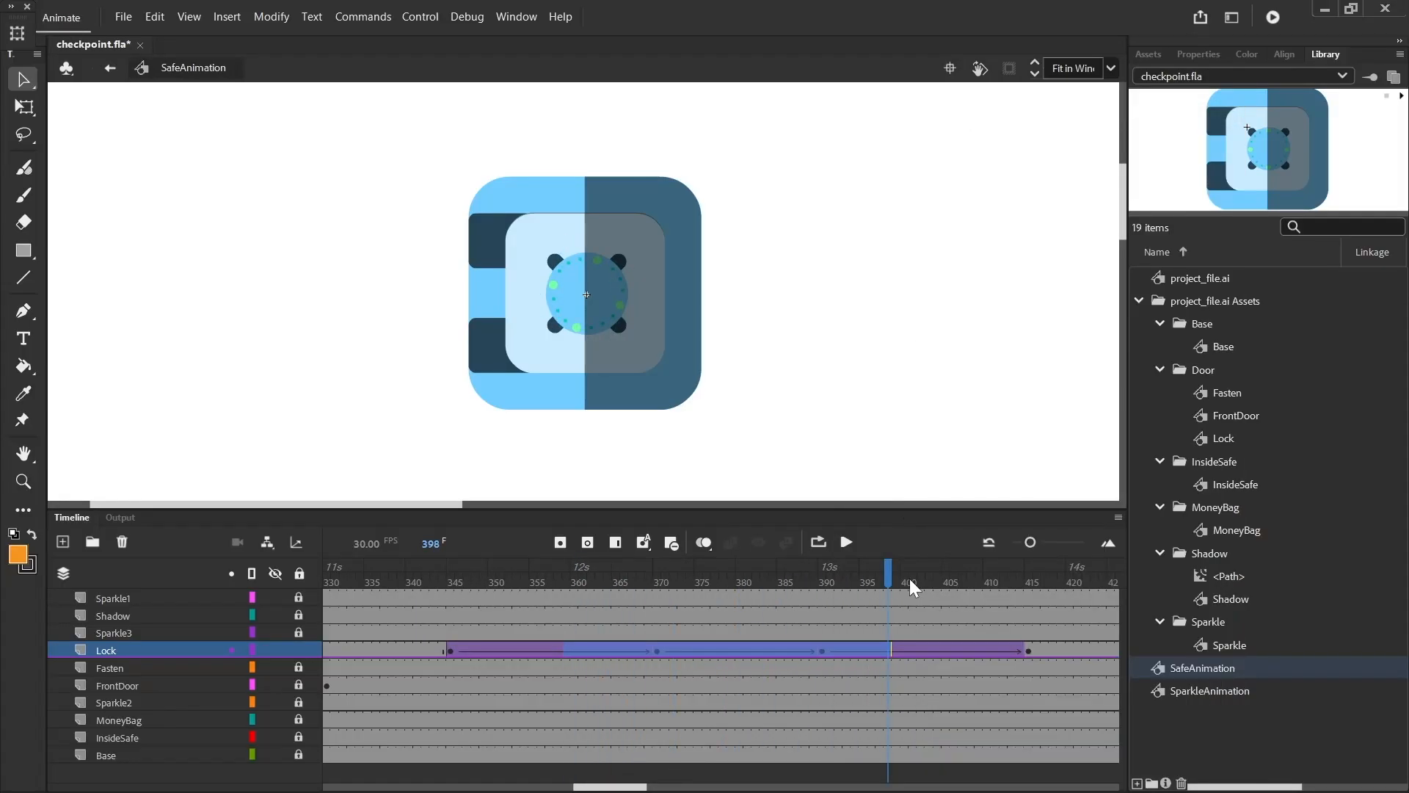
drag(887, 584, 377, 605)
click(845, 543)
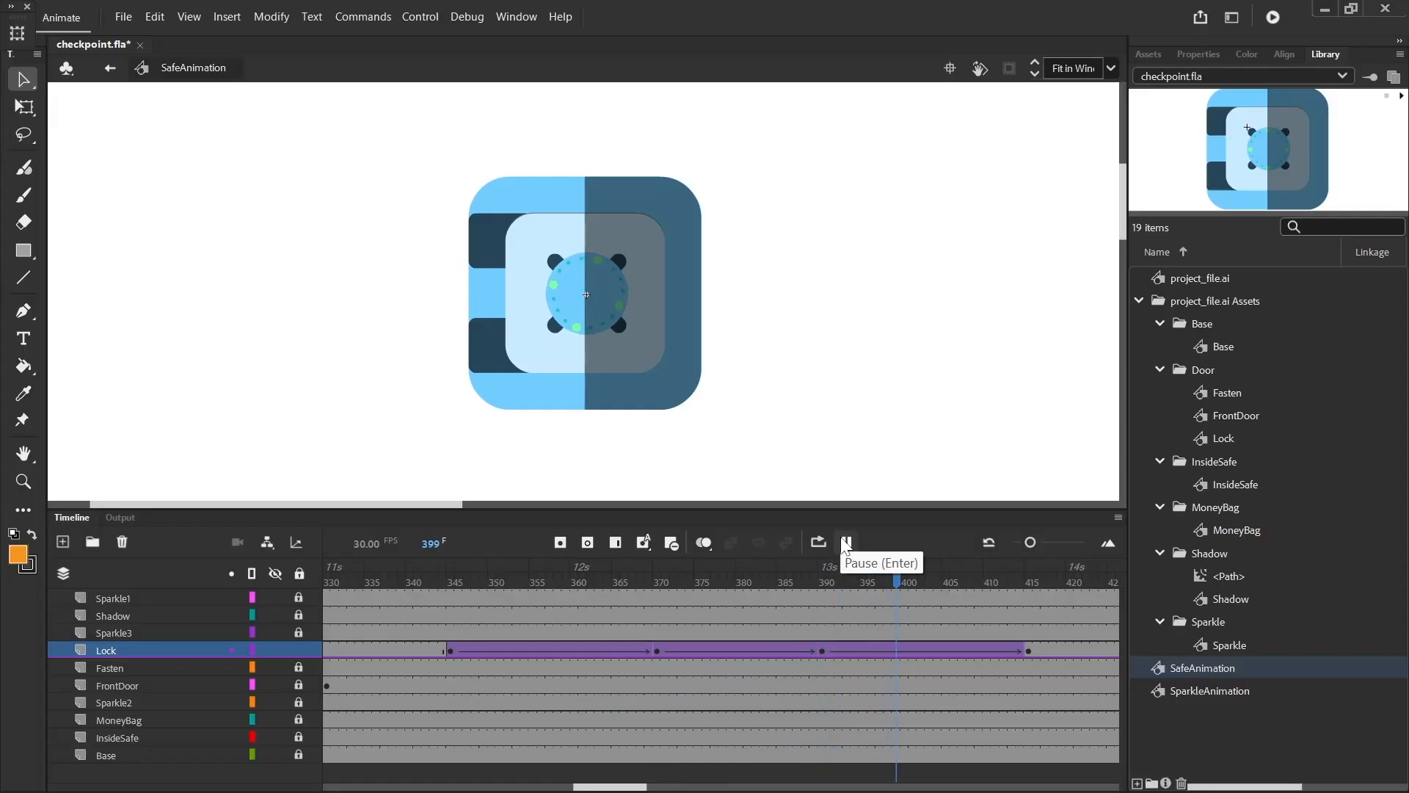
click(846, 543)
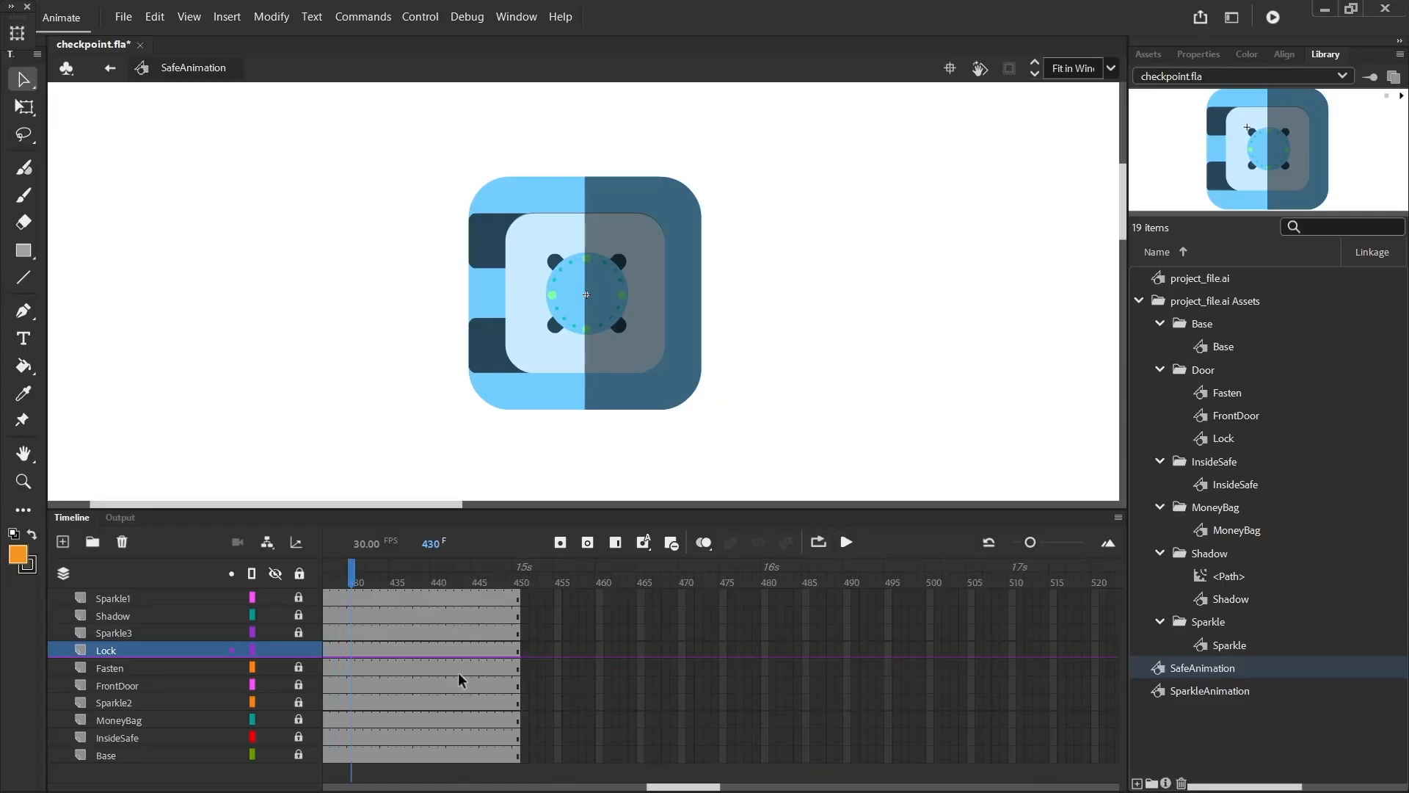
drag(709, 780, 617, 787)
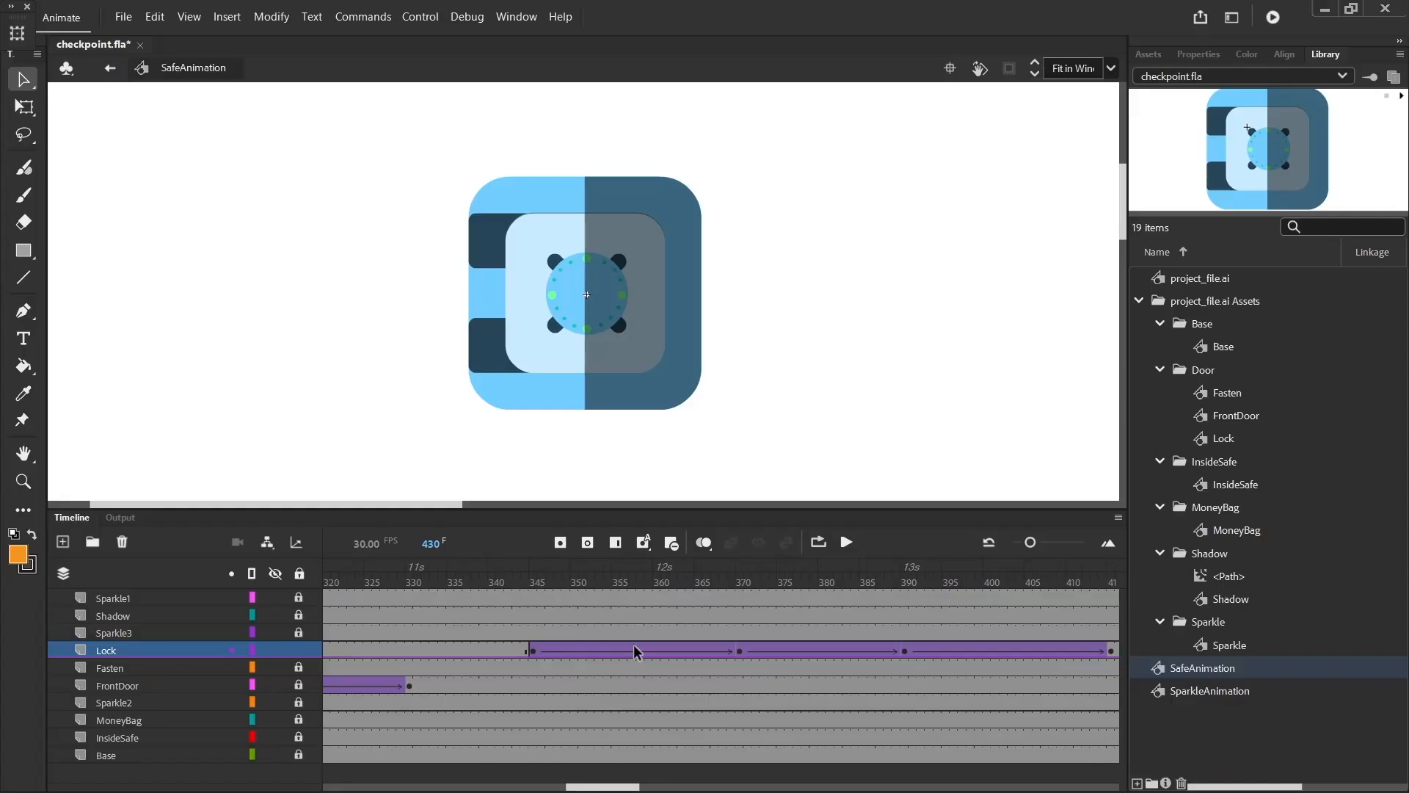
Step: Apply the Cubic Ease-Out effect to the Lock layer's classic tweens between frames 345 and 415
drag(626, 645, 961, 647)
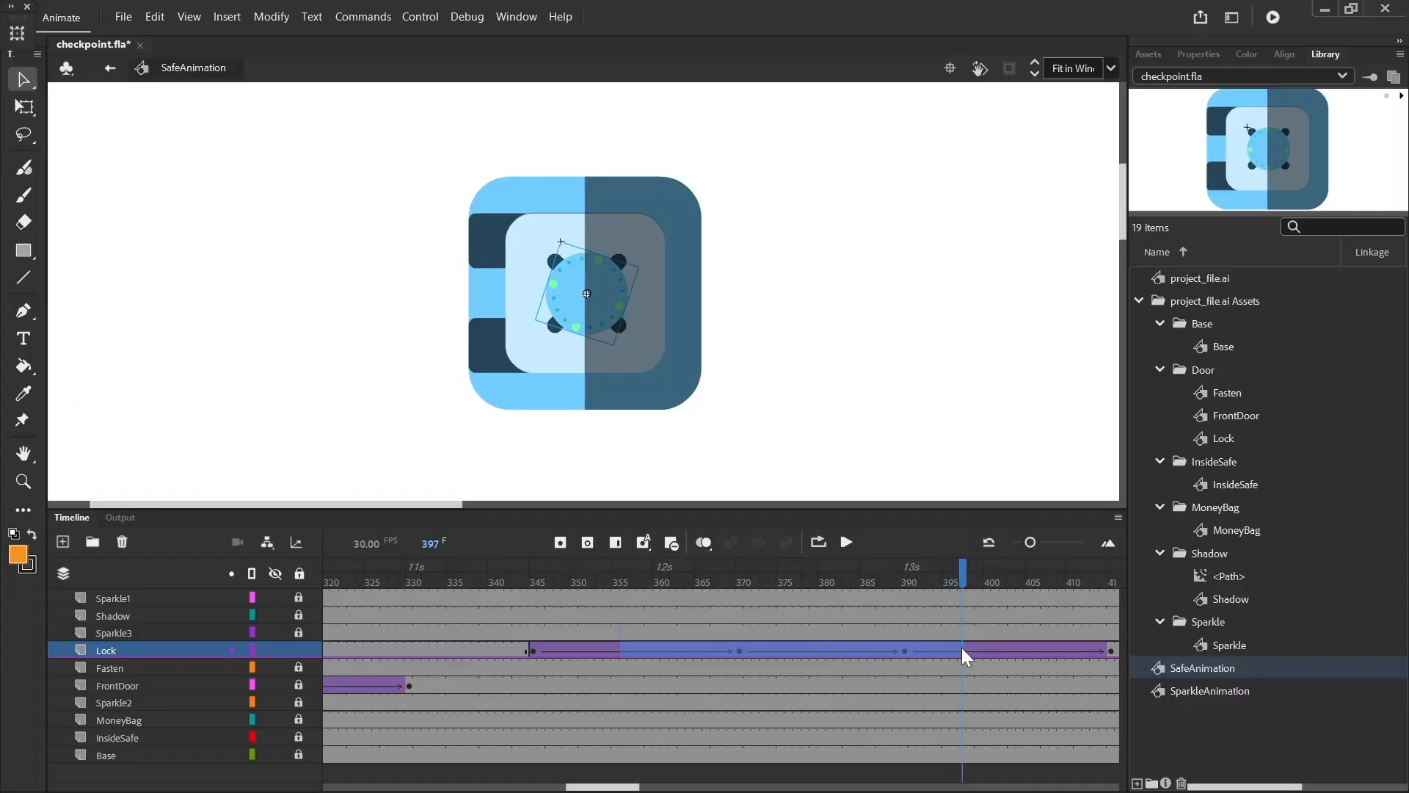
click(1203, 50)
click(1233, 292)
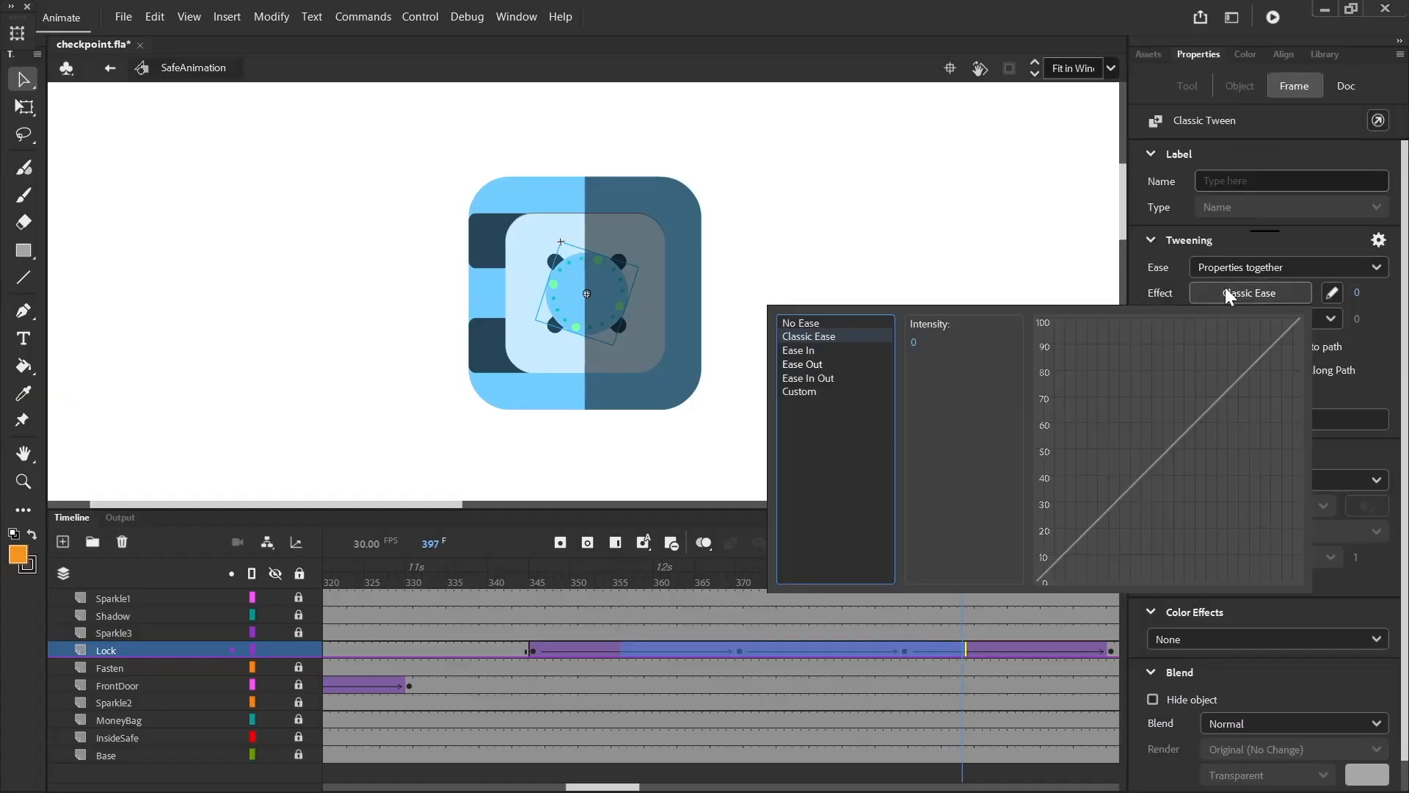
click(816, 364)
double_click(940, 336)
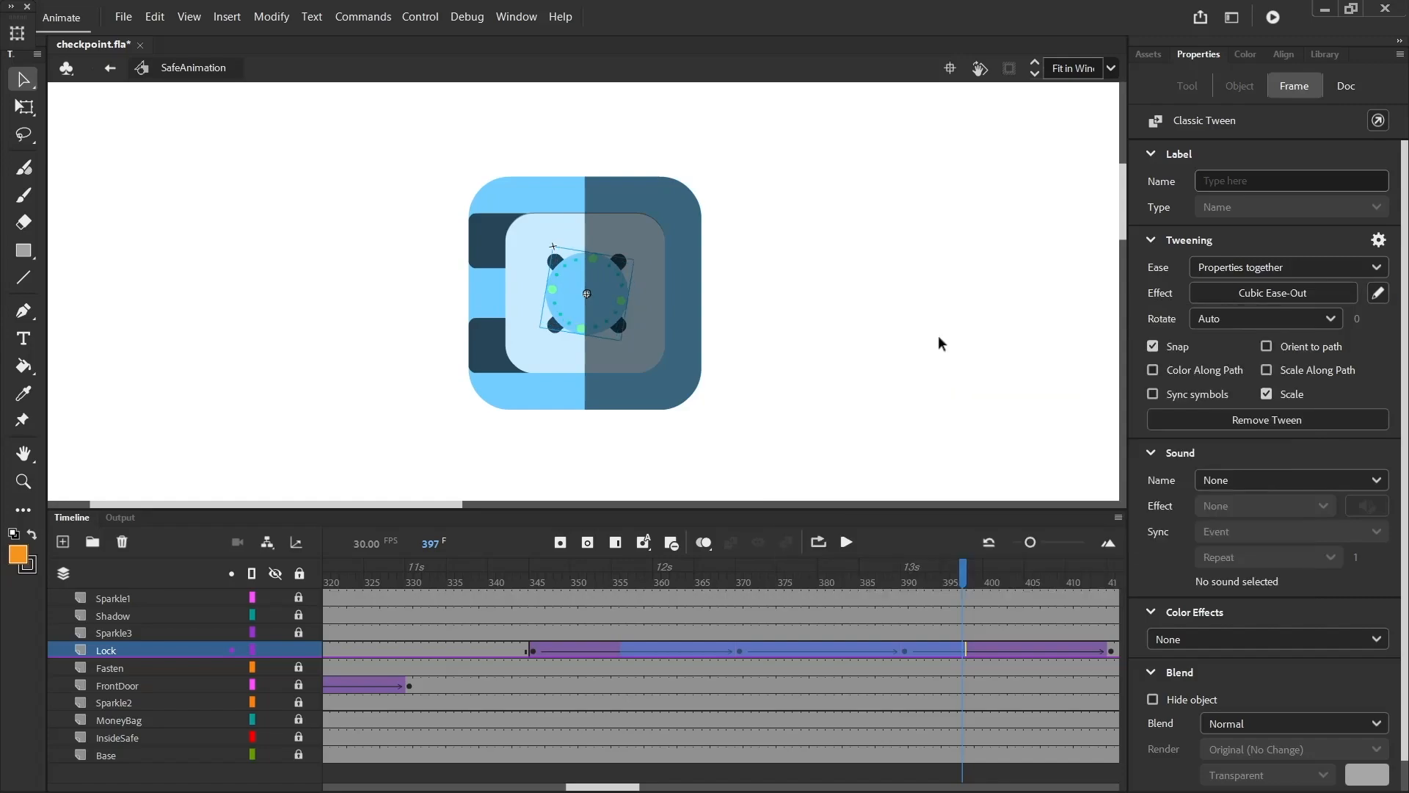
Step: Turn on looping, extend the loop range through frame 450, and play back the SafeAnimation timeline
click(819, 541)
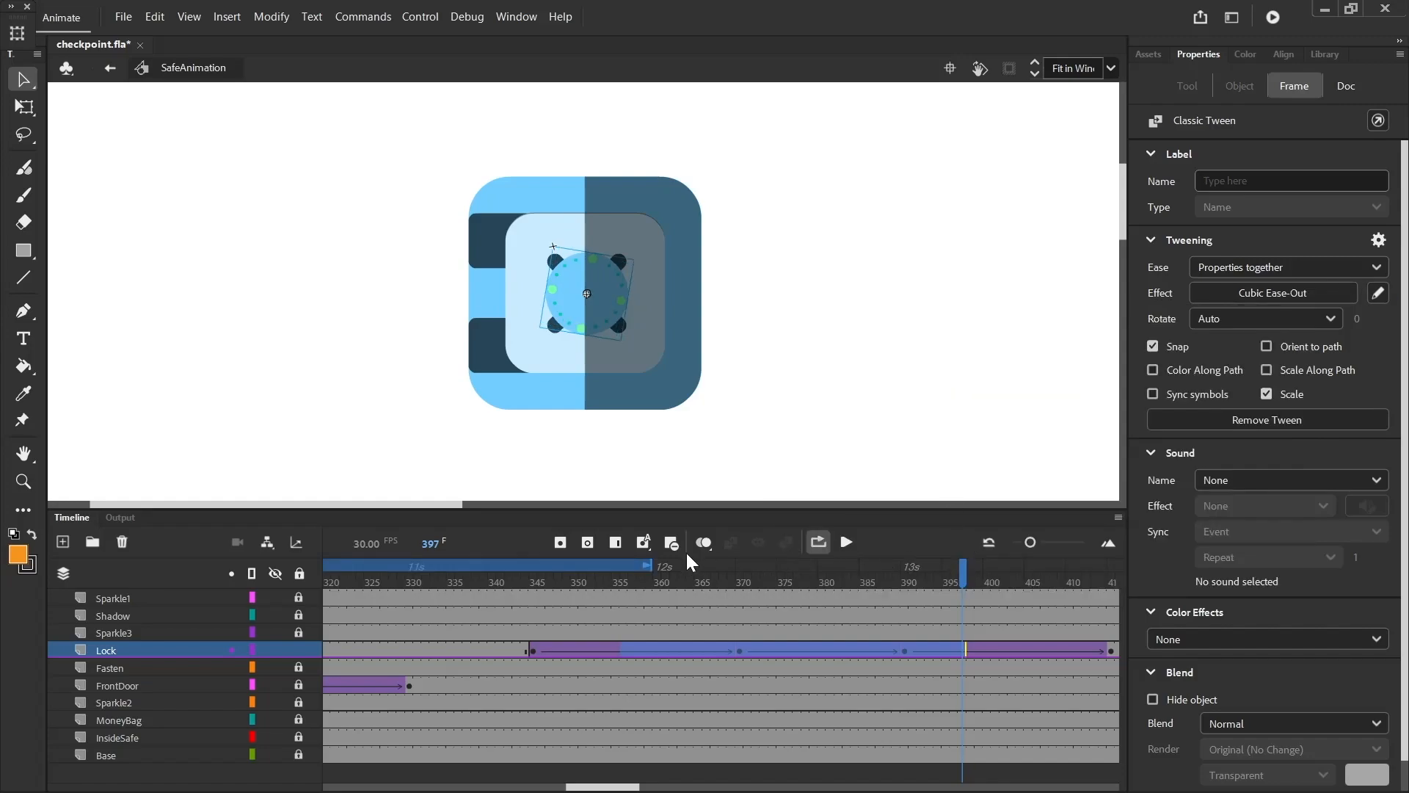
drag(657, 566, 1254, 584)
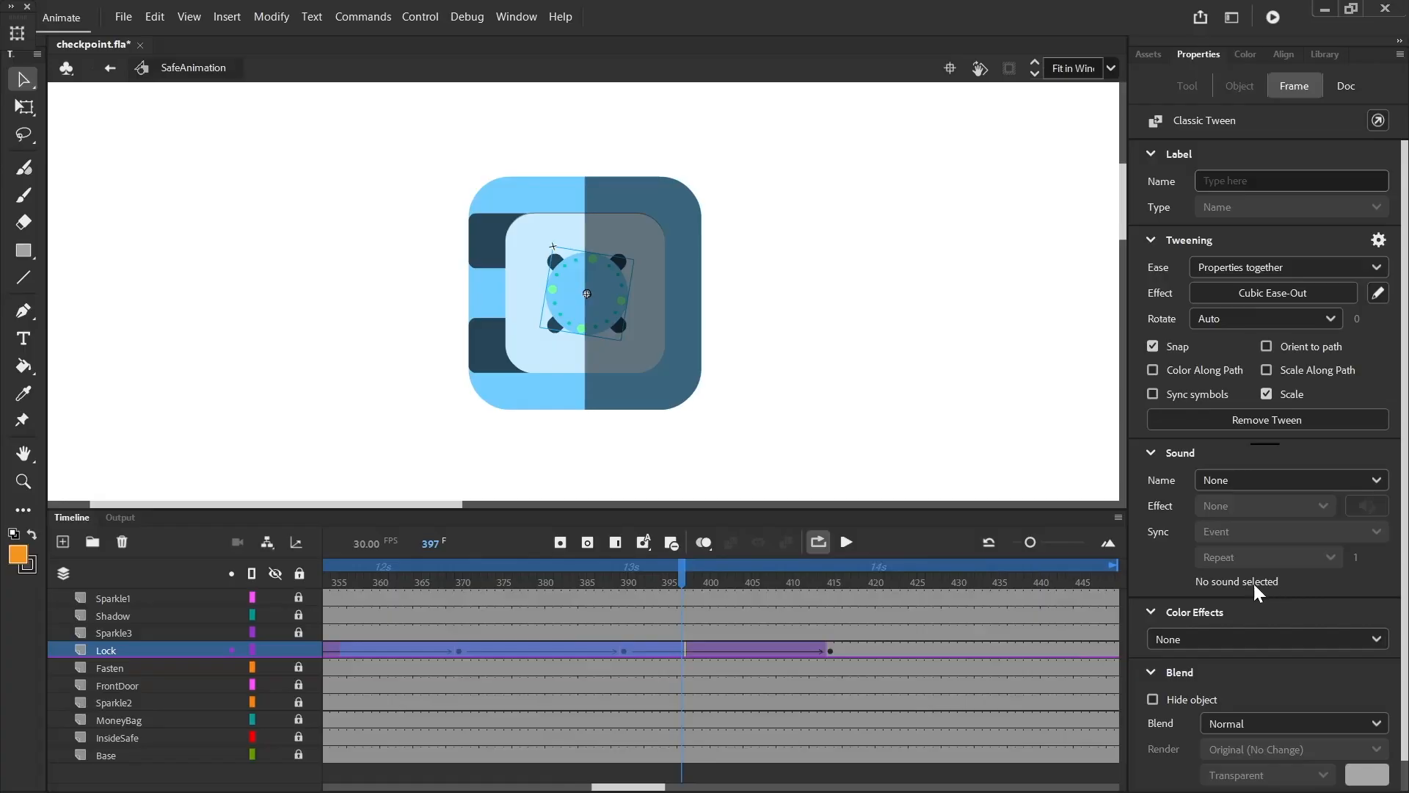
click(846, 544)
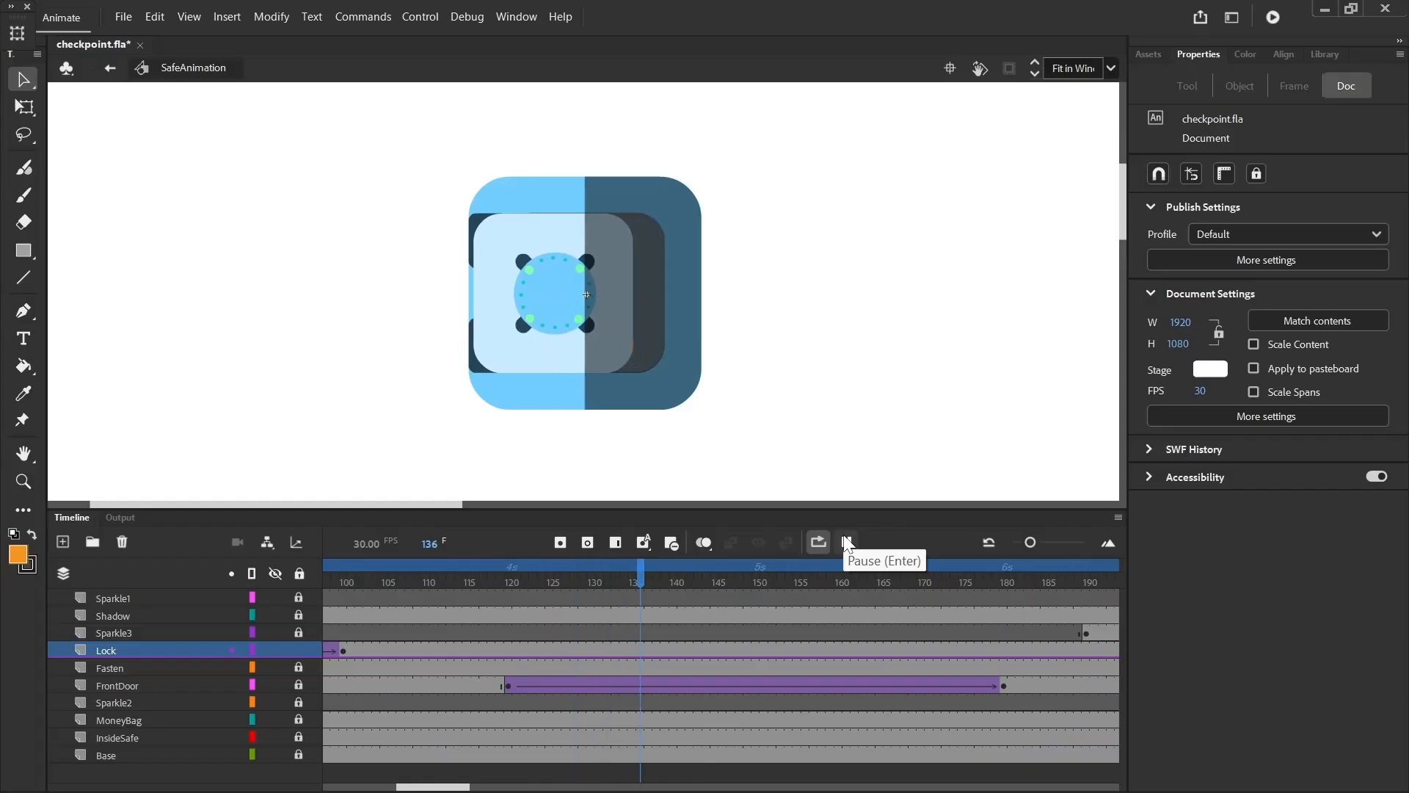
click(845, 541)
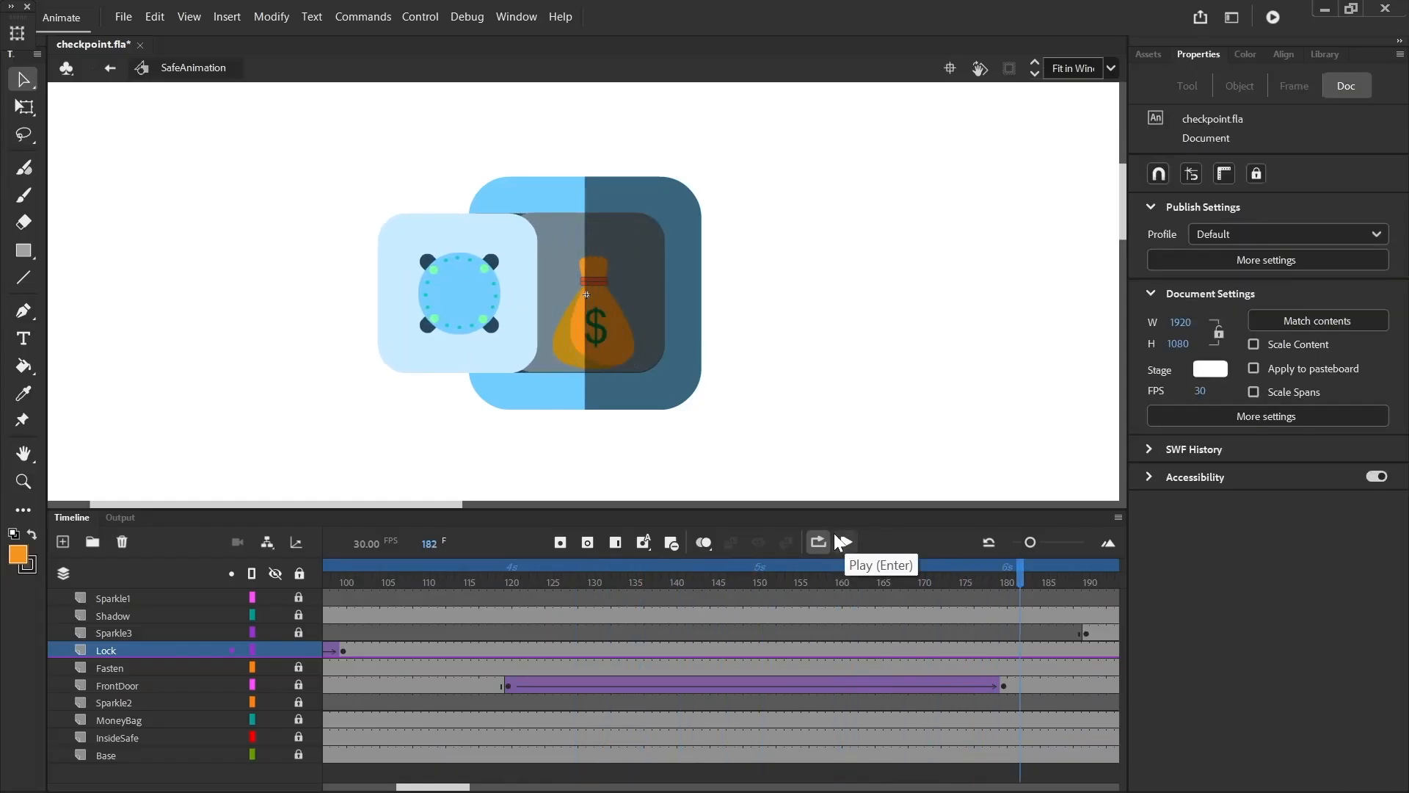
Step: Return to Scene 1, reopen SafeAnimation from the library to check its last frame, and go back to Scene 1
click(111, 70)
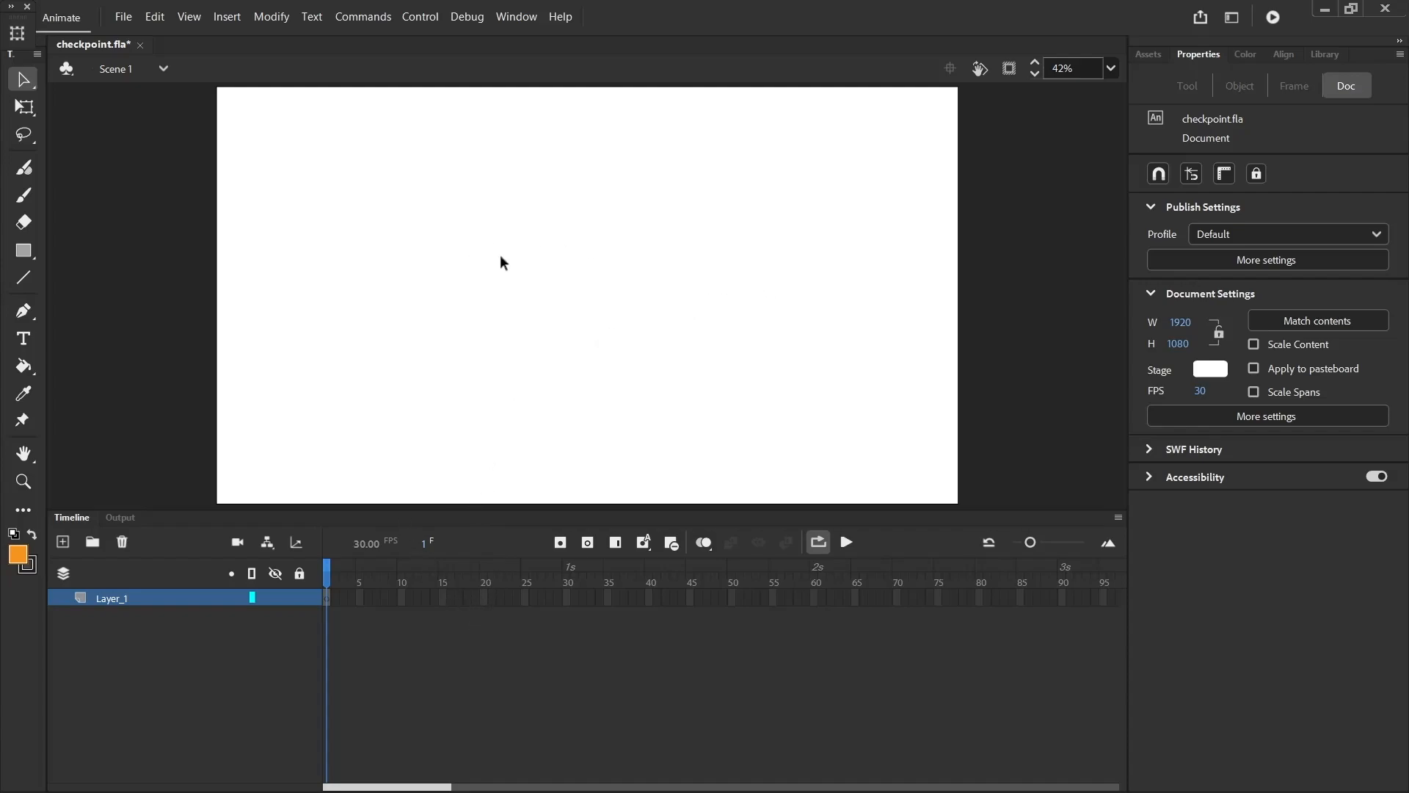
click(1325, 55)
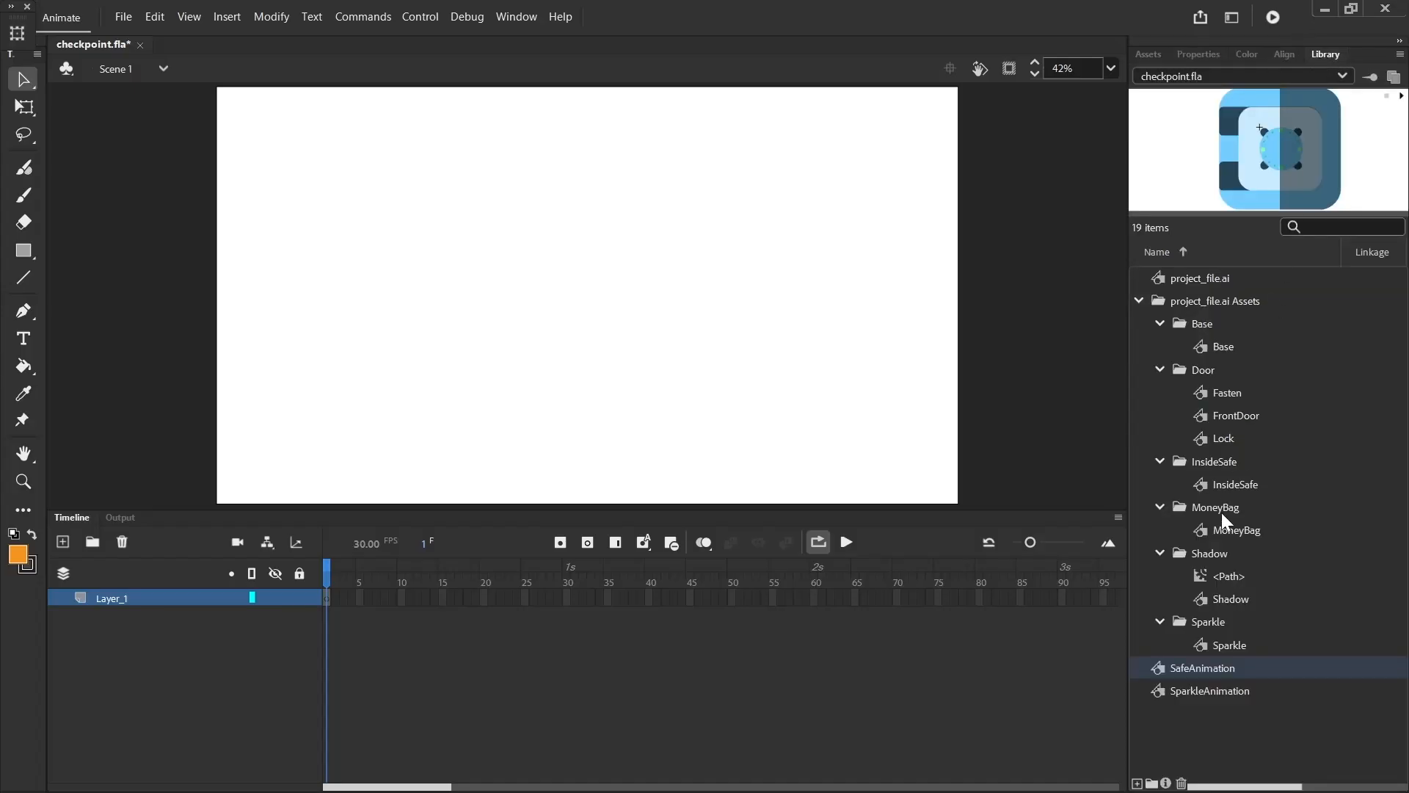
right_click(1196, 659)
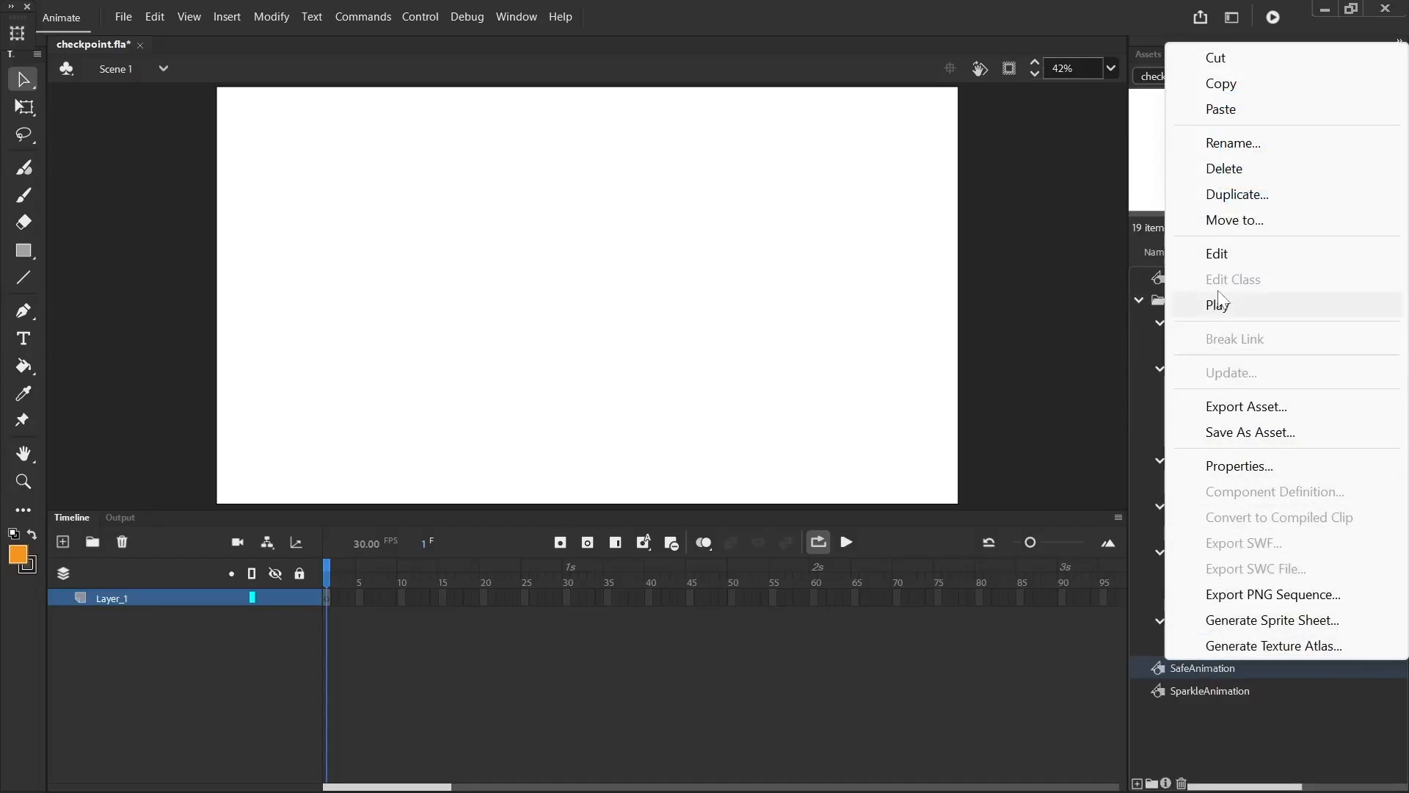
click(1234, 254)
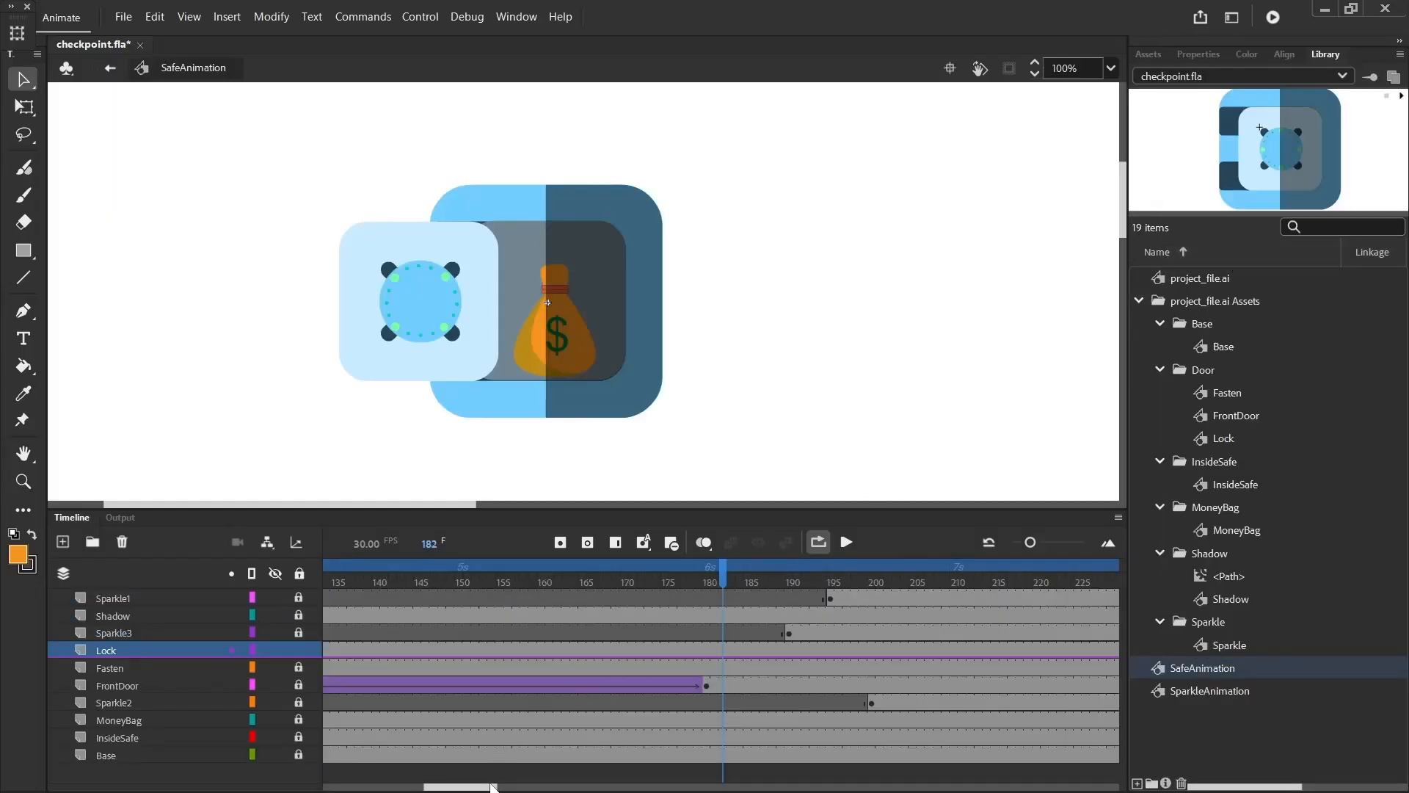
drag(491, 787, 695, 758)
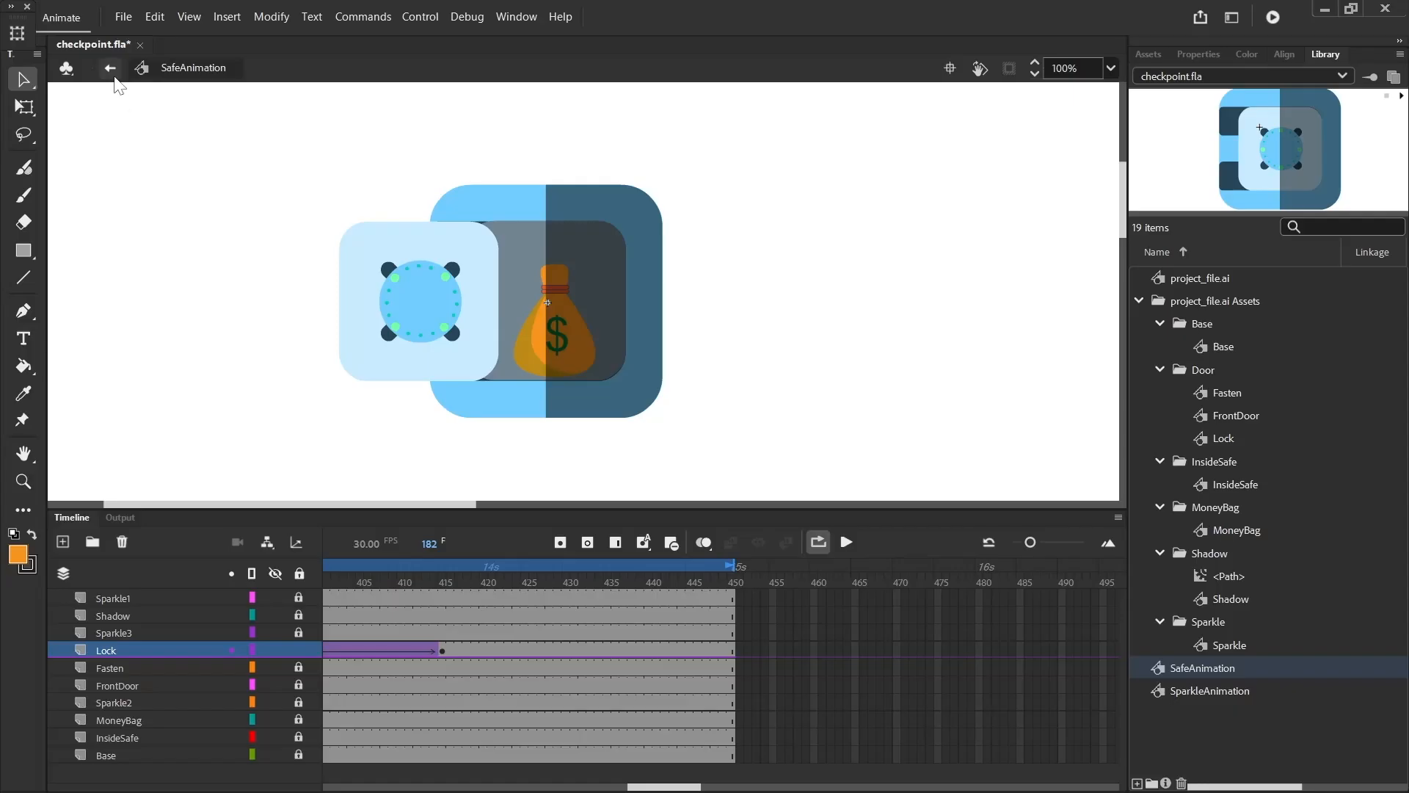
click(110, 68)
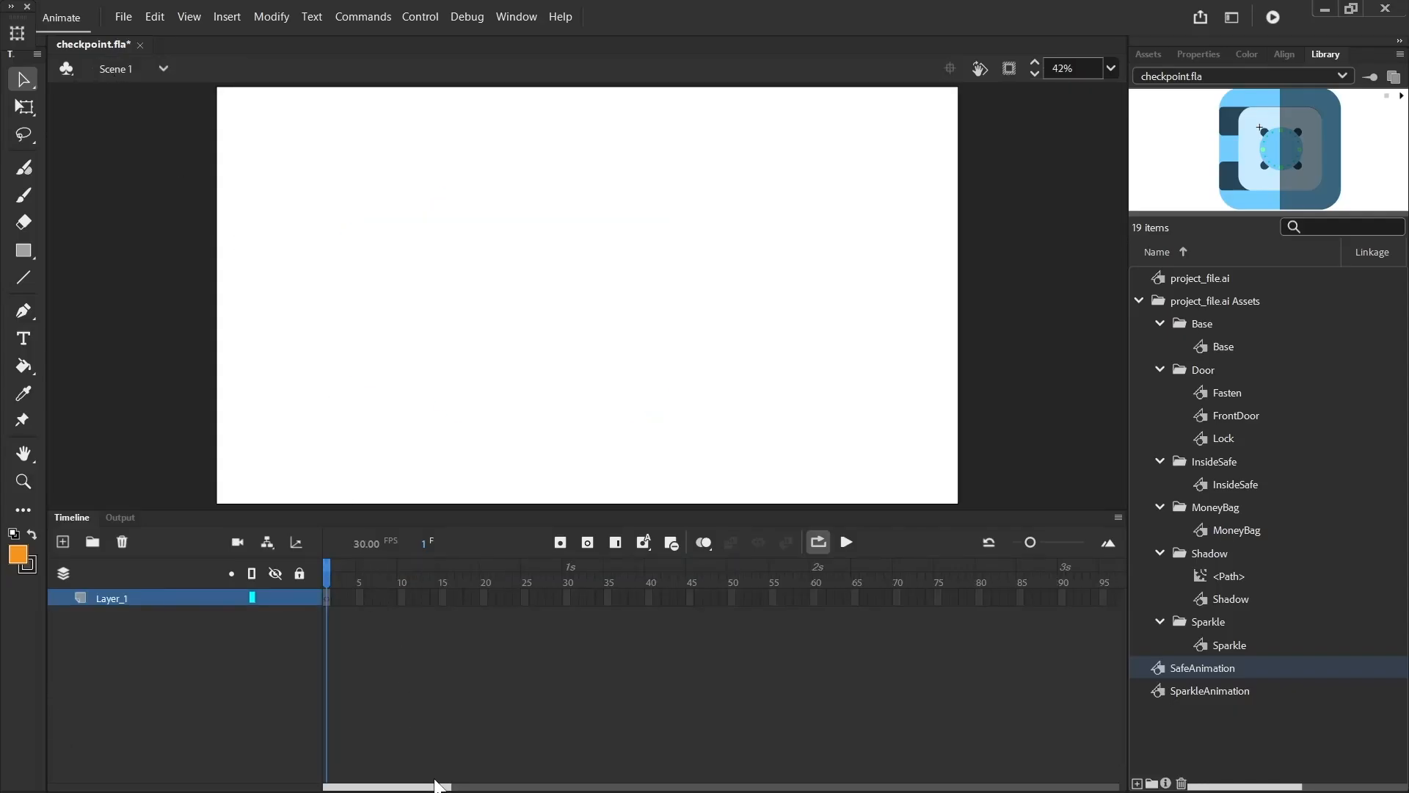
Step: Extend Layer_1 in Scene 1 by inserting a frame at frame 450
drag(430, 787, 930, 717)
right_click(925, 601)
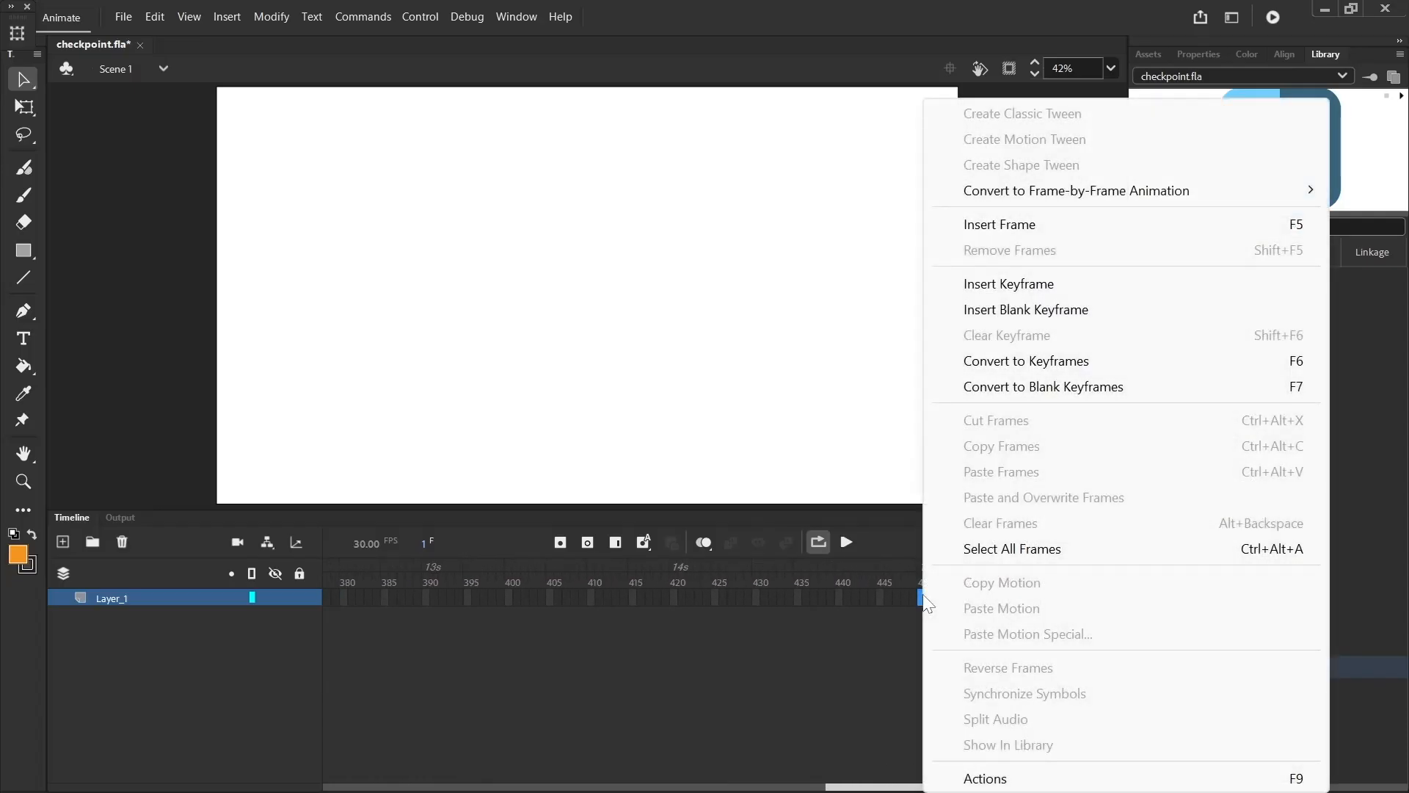
click(1038, 229)
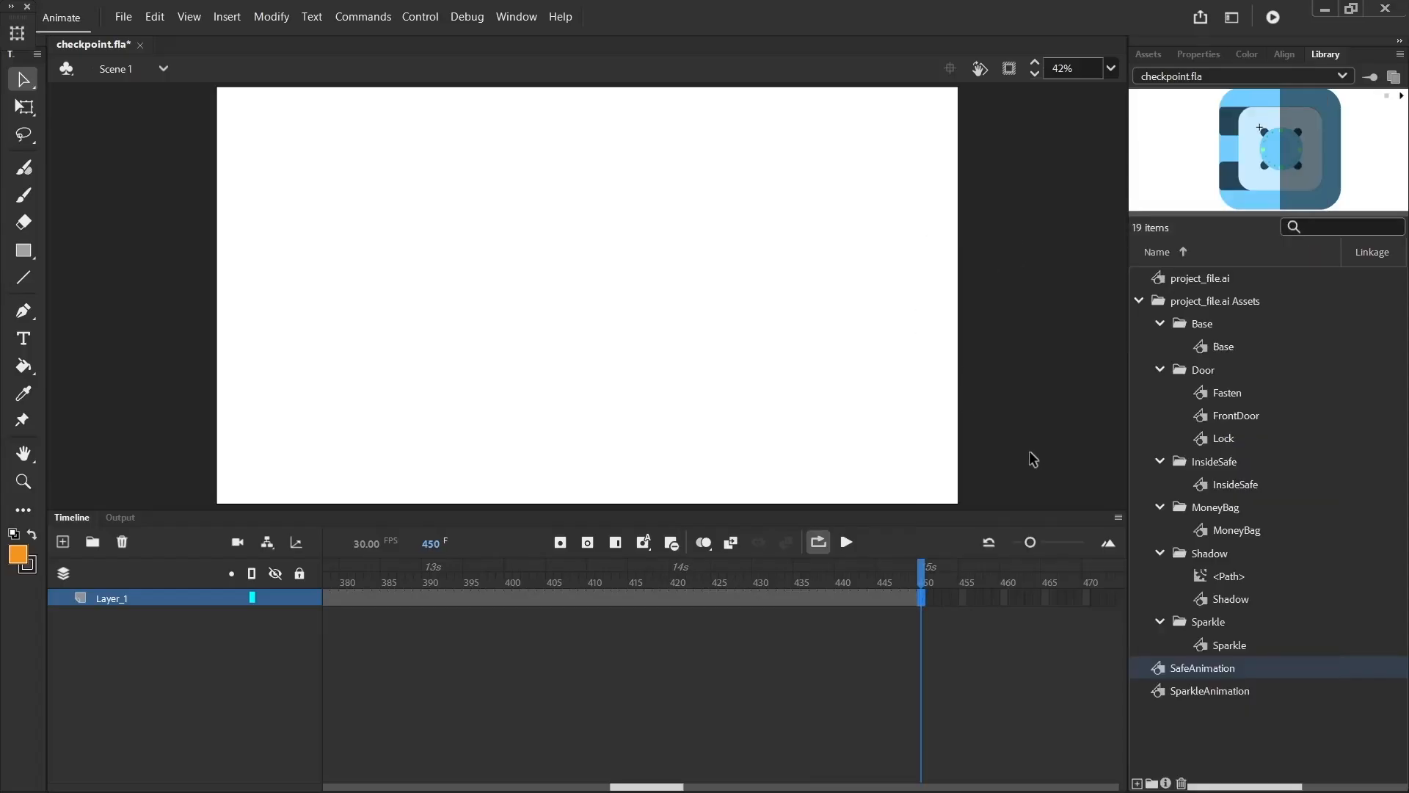
Step: Place the SafeAnimation symbol at the centre of the stage and scale it up to about twice its size
drag(1207, 667, 578, 287)
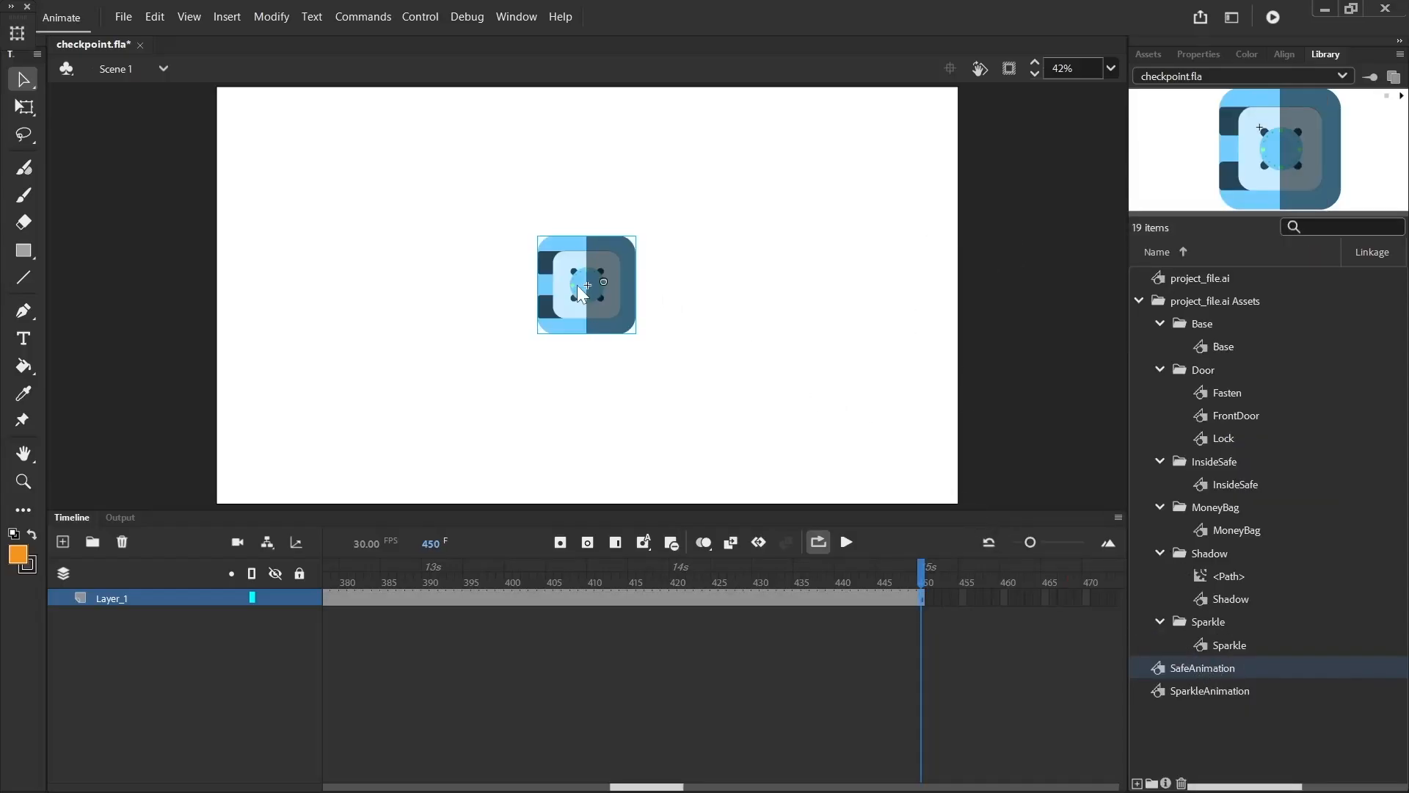
click(24, 109)
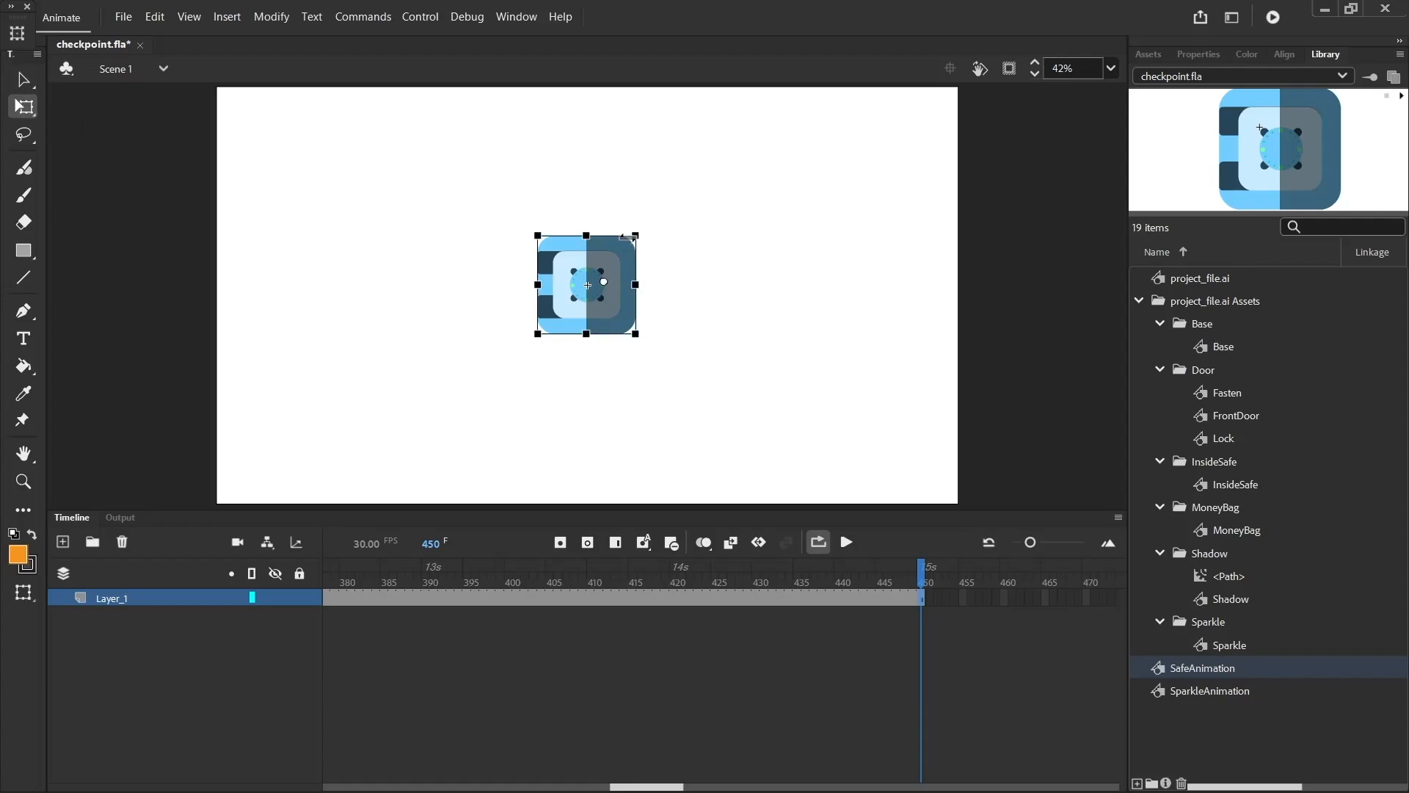
mouse_move(635, 237)
mouse_down()
mouse_move(732, 180)
mouse_move(658, 228)
mouse_up()
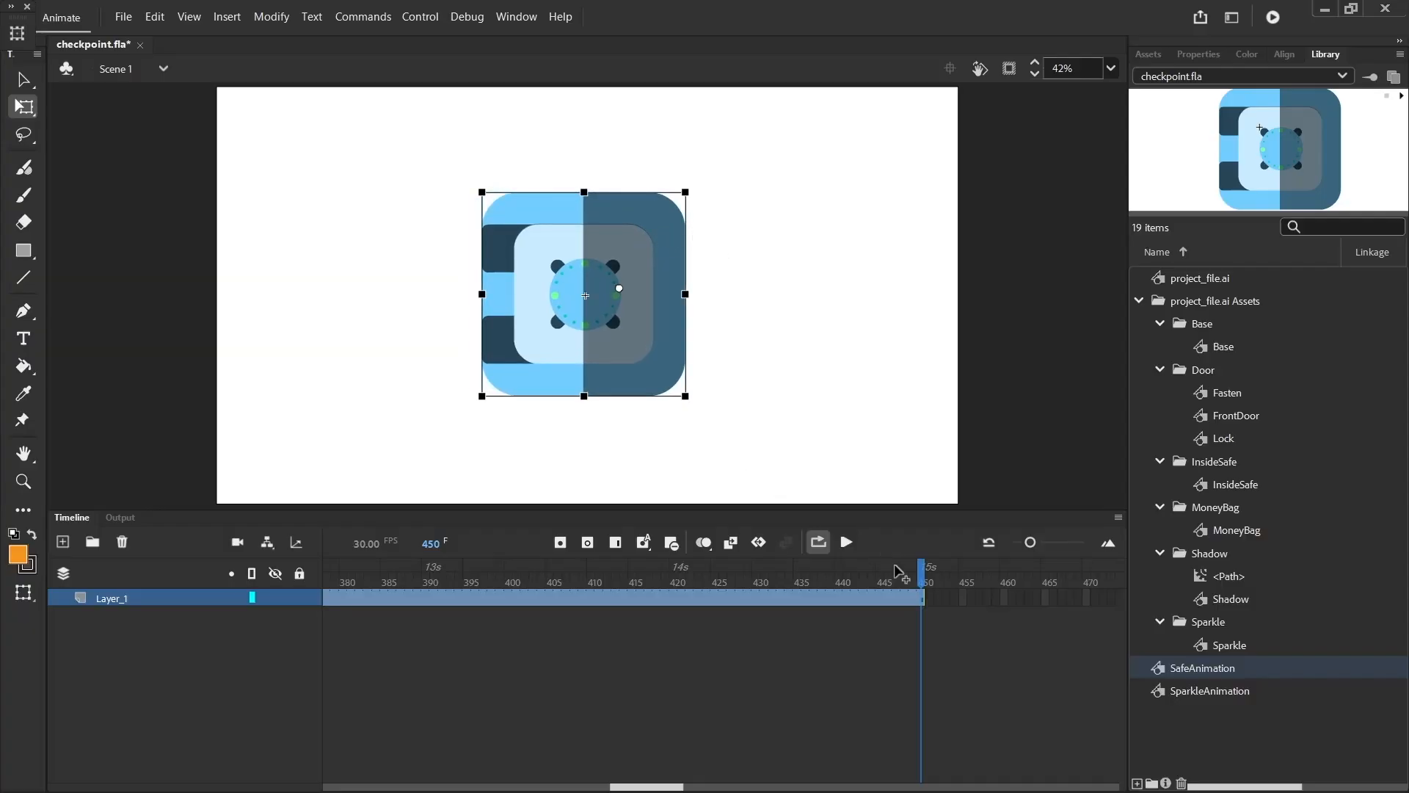
Step: Move the playhead to frame 1, test the movie, and enlarge the preview window to watch the safe animation
drag(922, 592, 123, 581)
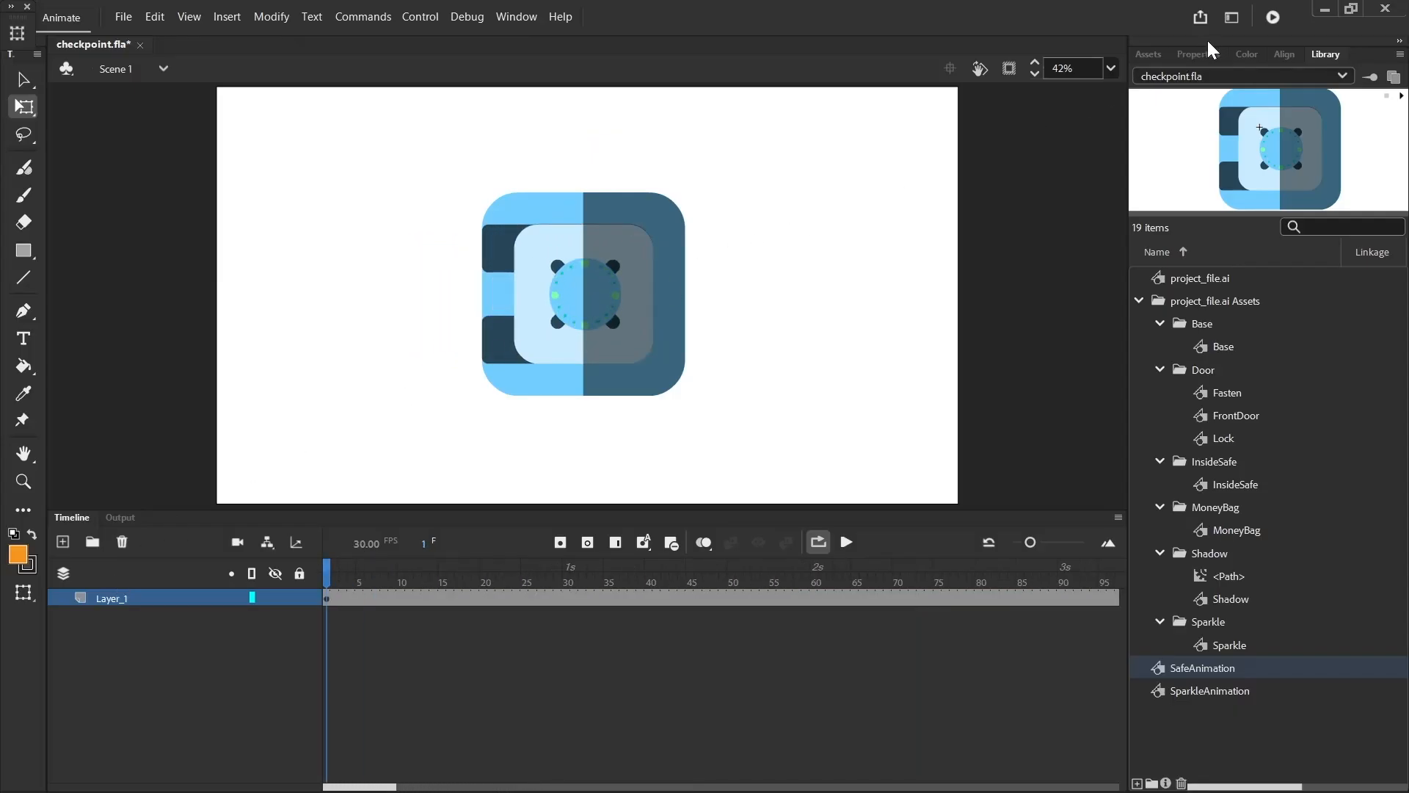
click(1274, 18)
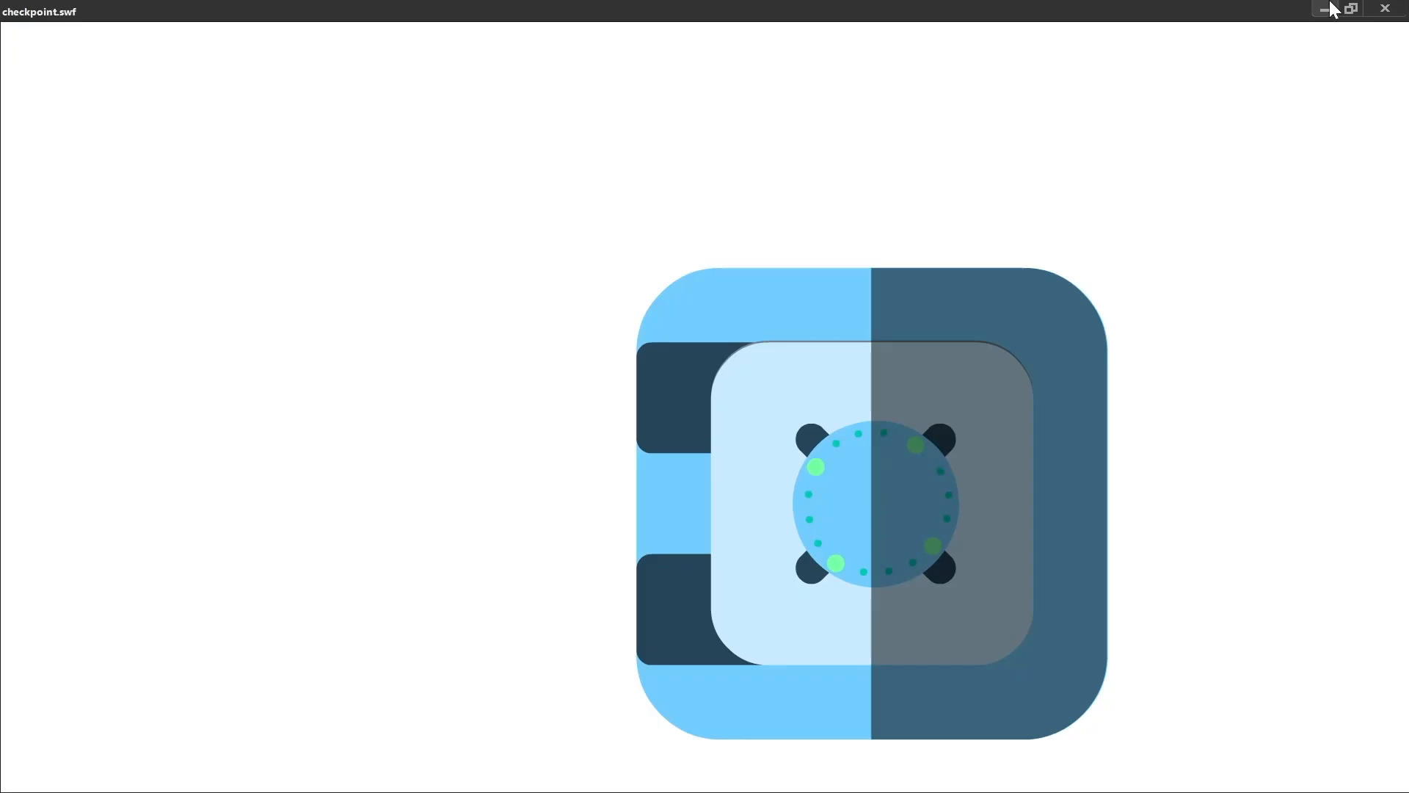
click(1354, 14)
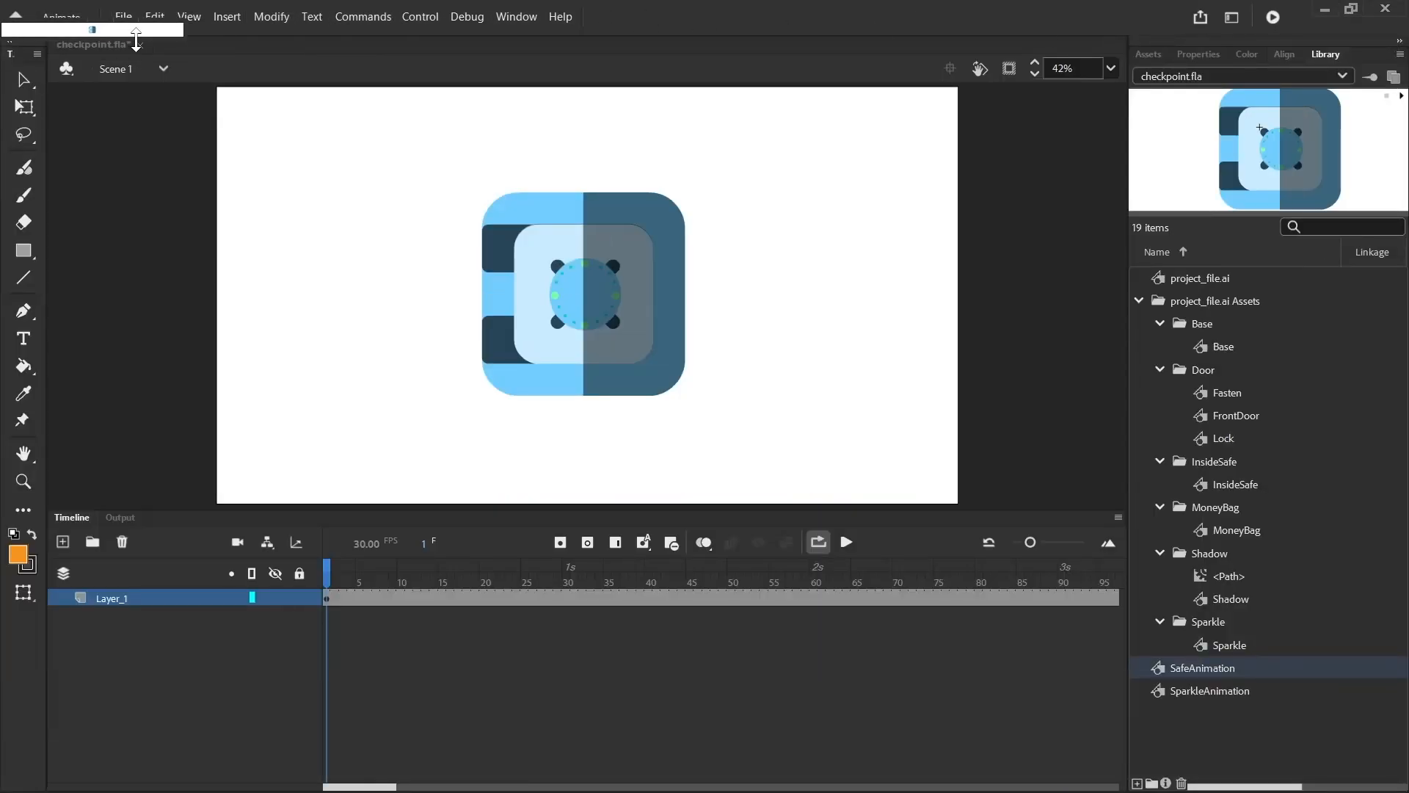
drag(134, 24, 128, 142)
click(125, 10)
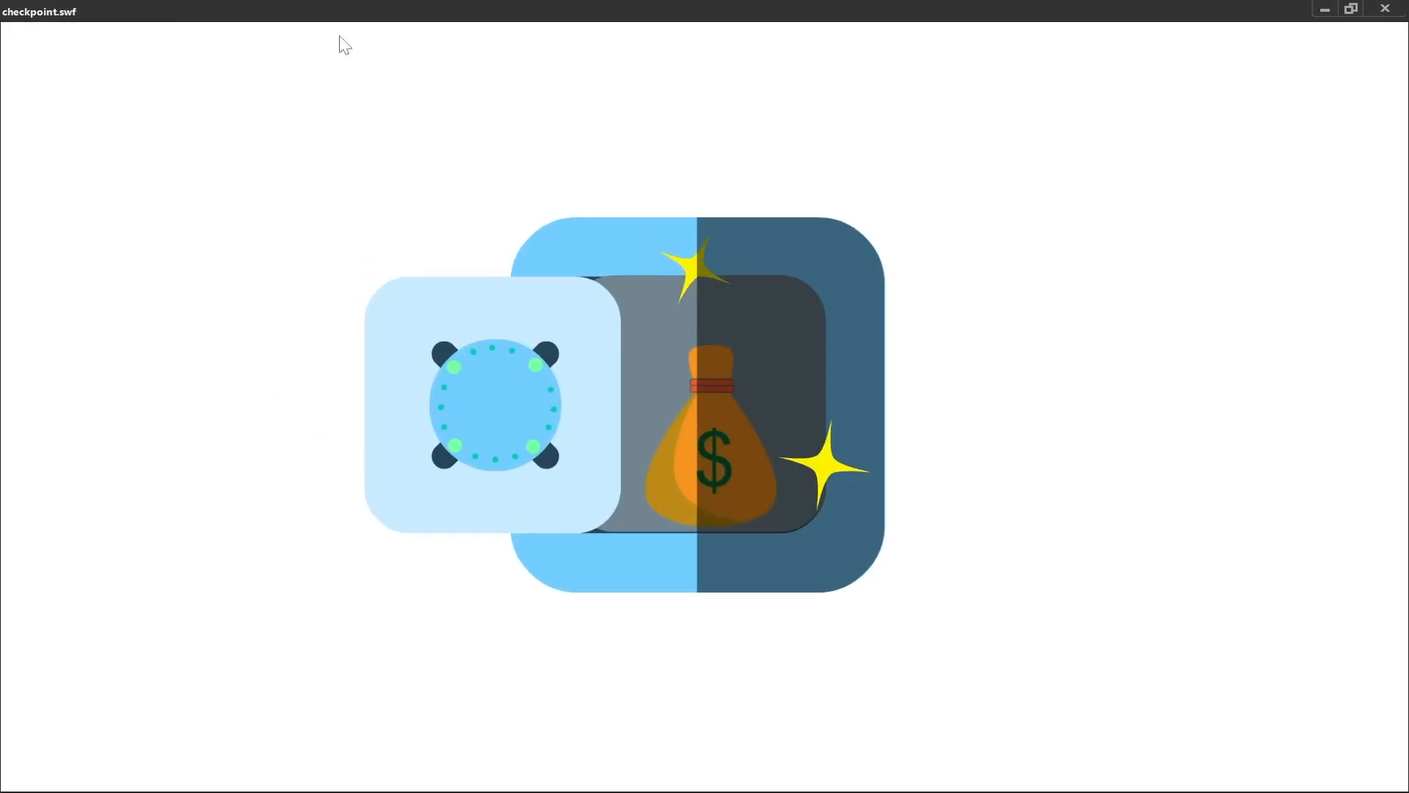